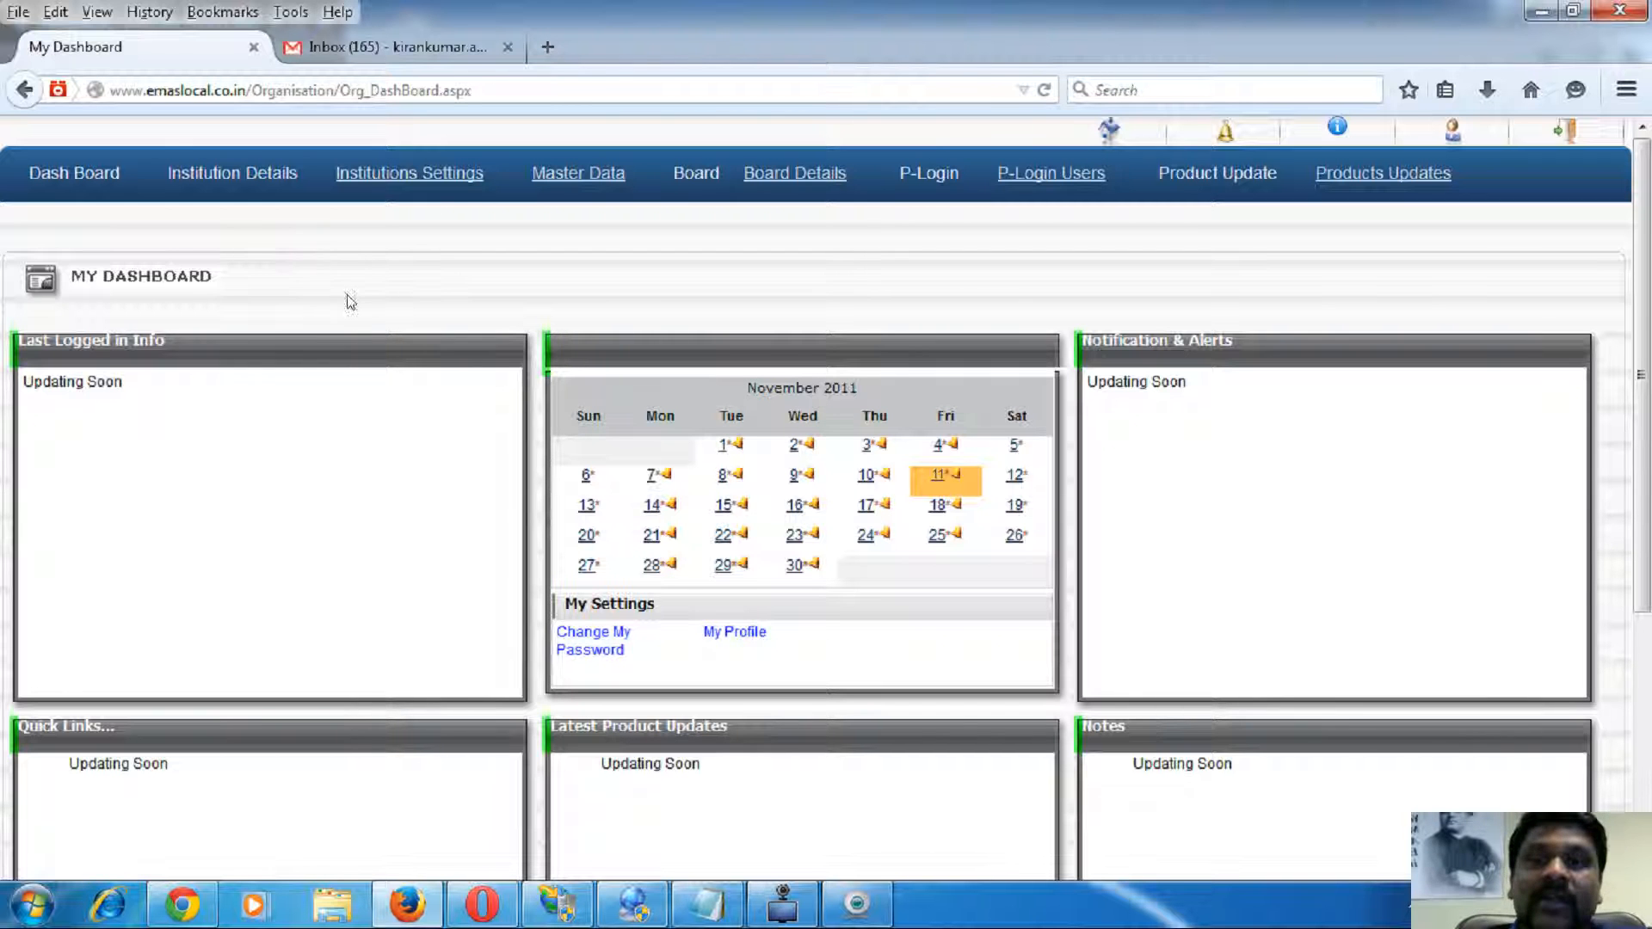
- Go to Institution Details' Organization List and start a new organisation with Add New Org
{"action": "left_click", "coordinate": [243, 179]}
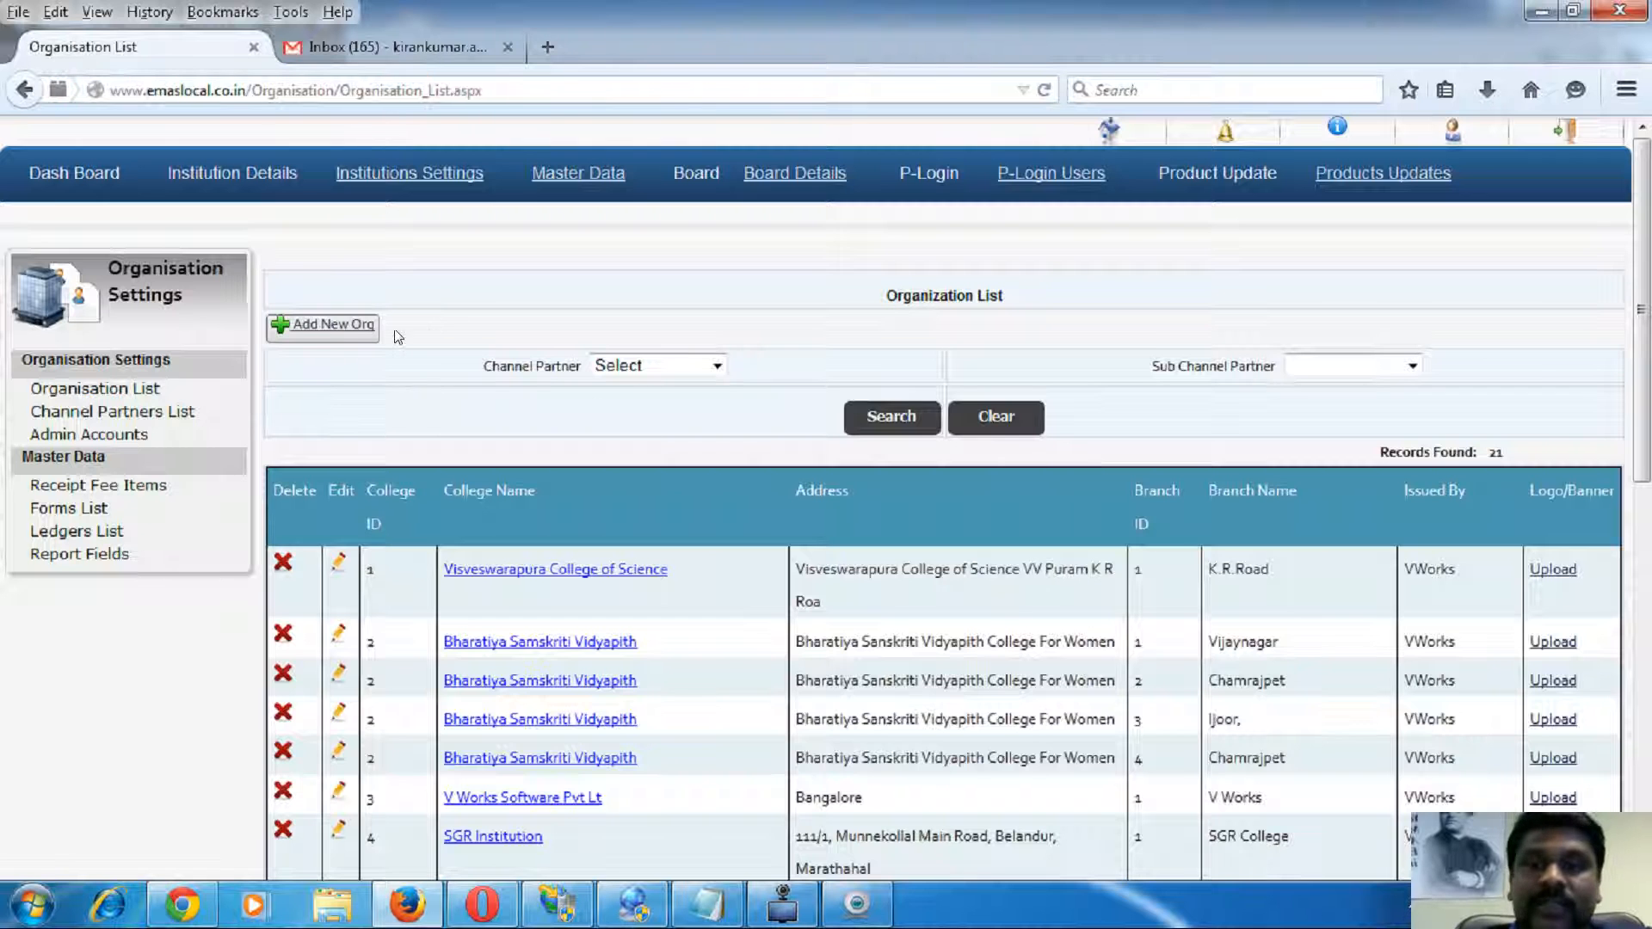
{"action": "left_click", "coordinate": [348, 323]}
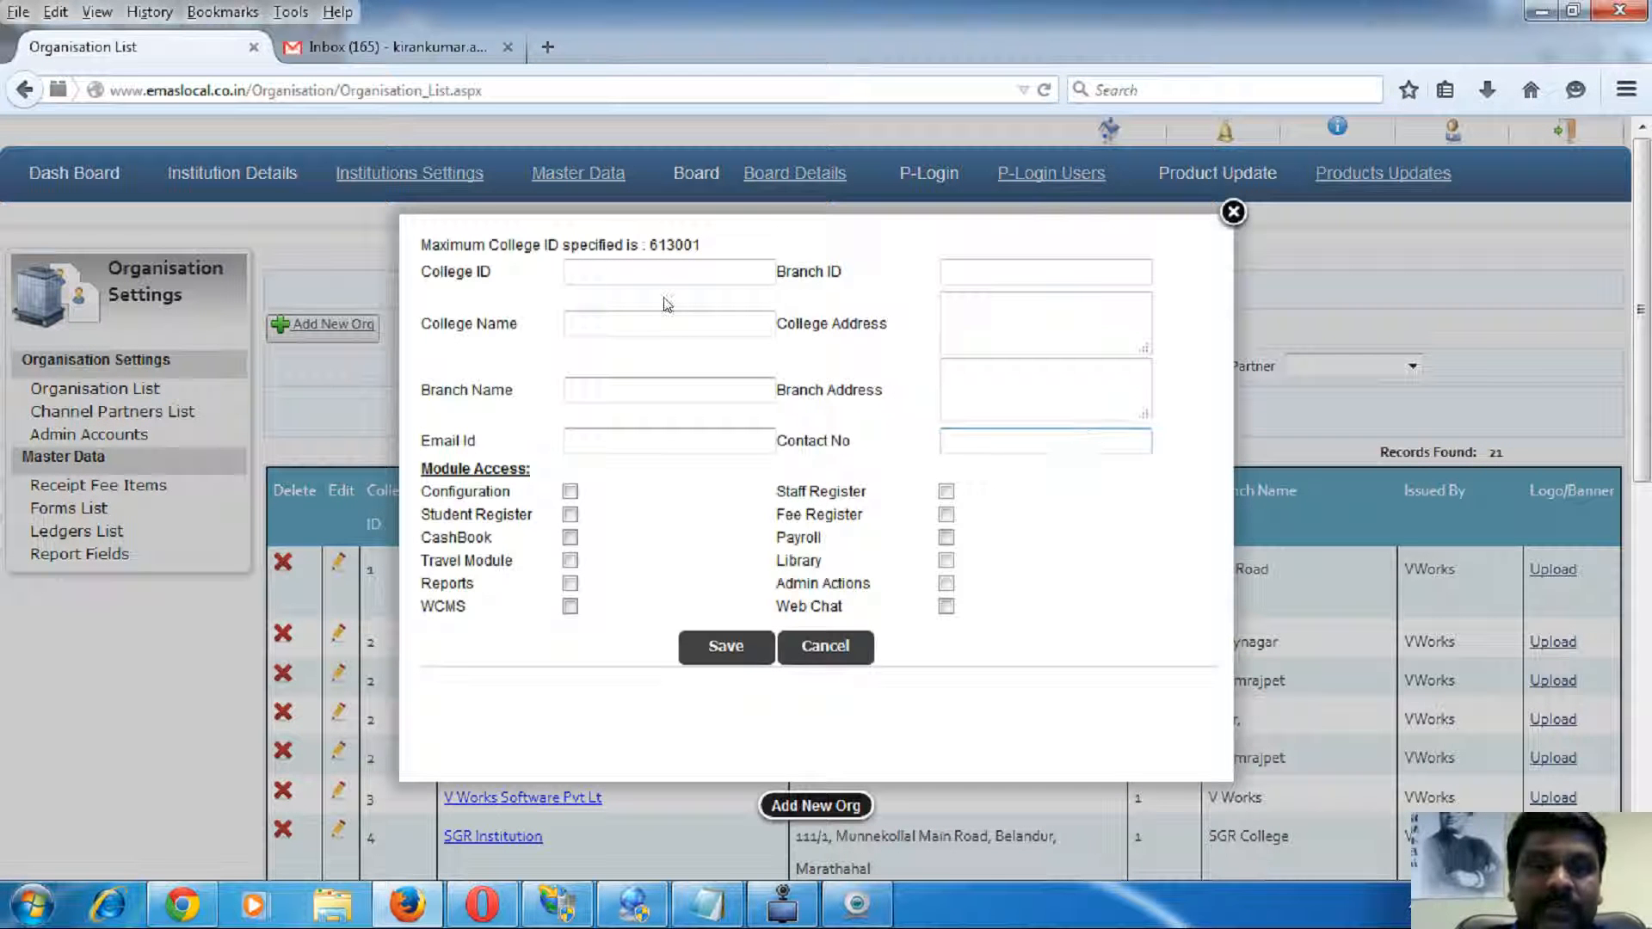
- Visit the college name and branch fields, then grant Configuration, Staff Register, Student Register, Fee Register and CashBook access
{"action": "left_click", "coordinate": [612, 323]}
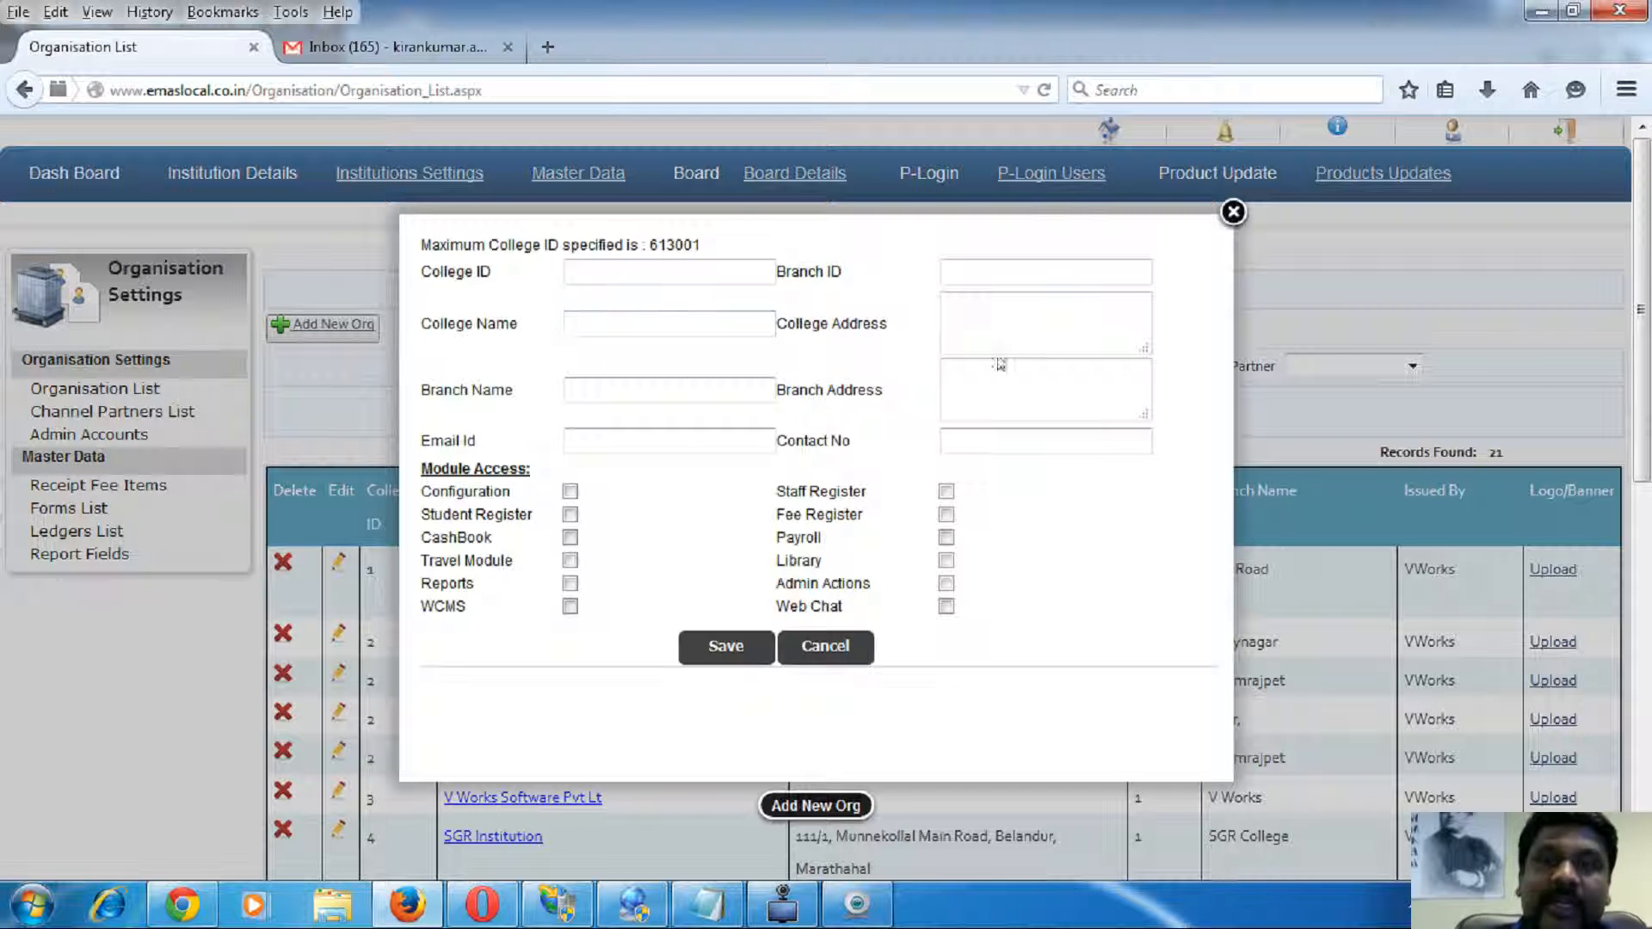
{"action": "left_click", "coordinate": [695, 381]}
{"action": "left_click", "coordinate": [1034, 390]}
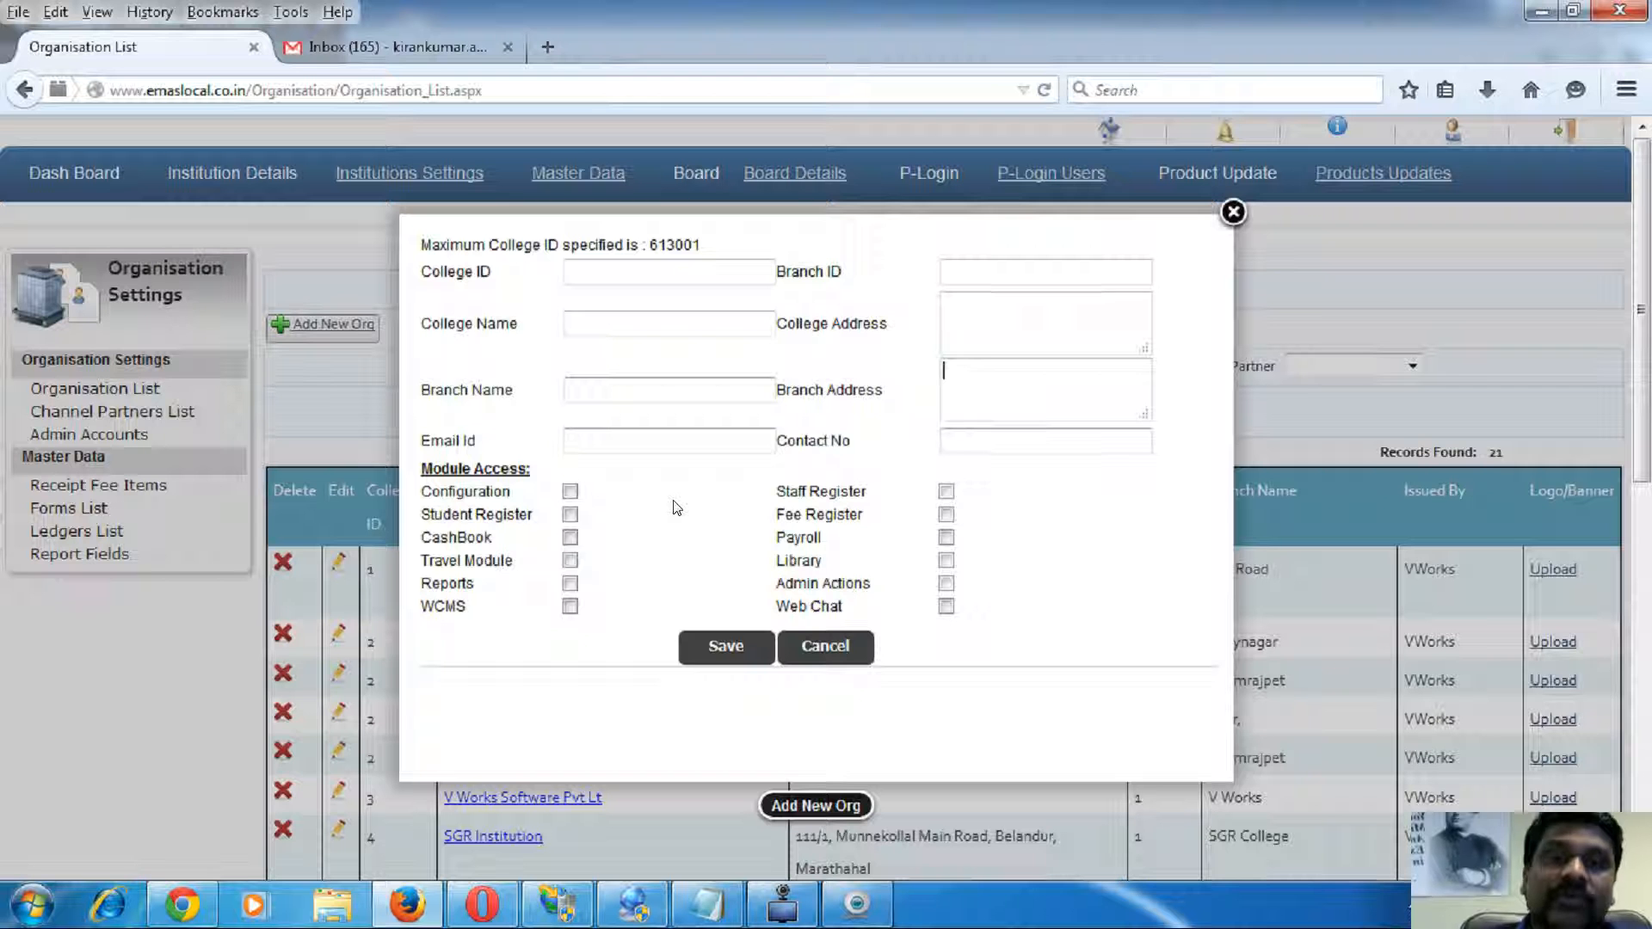
{"action": "left_click", "coordinate": [571, 492]}
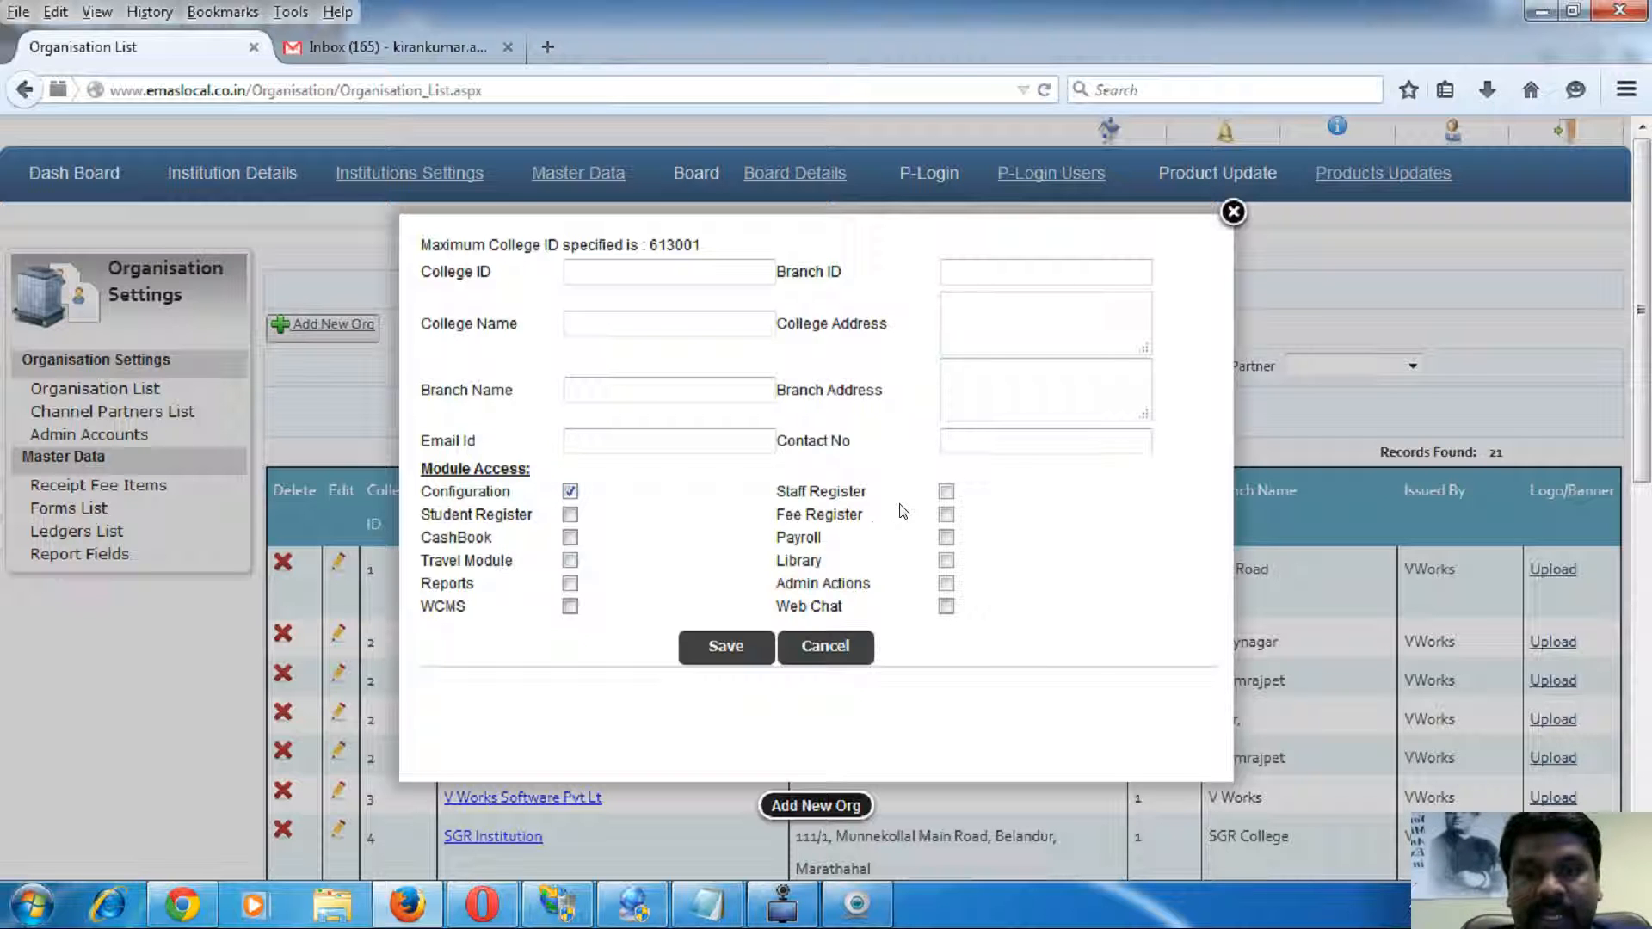
{"action": "left_click", "coordinate": [946, 491]}
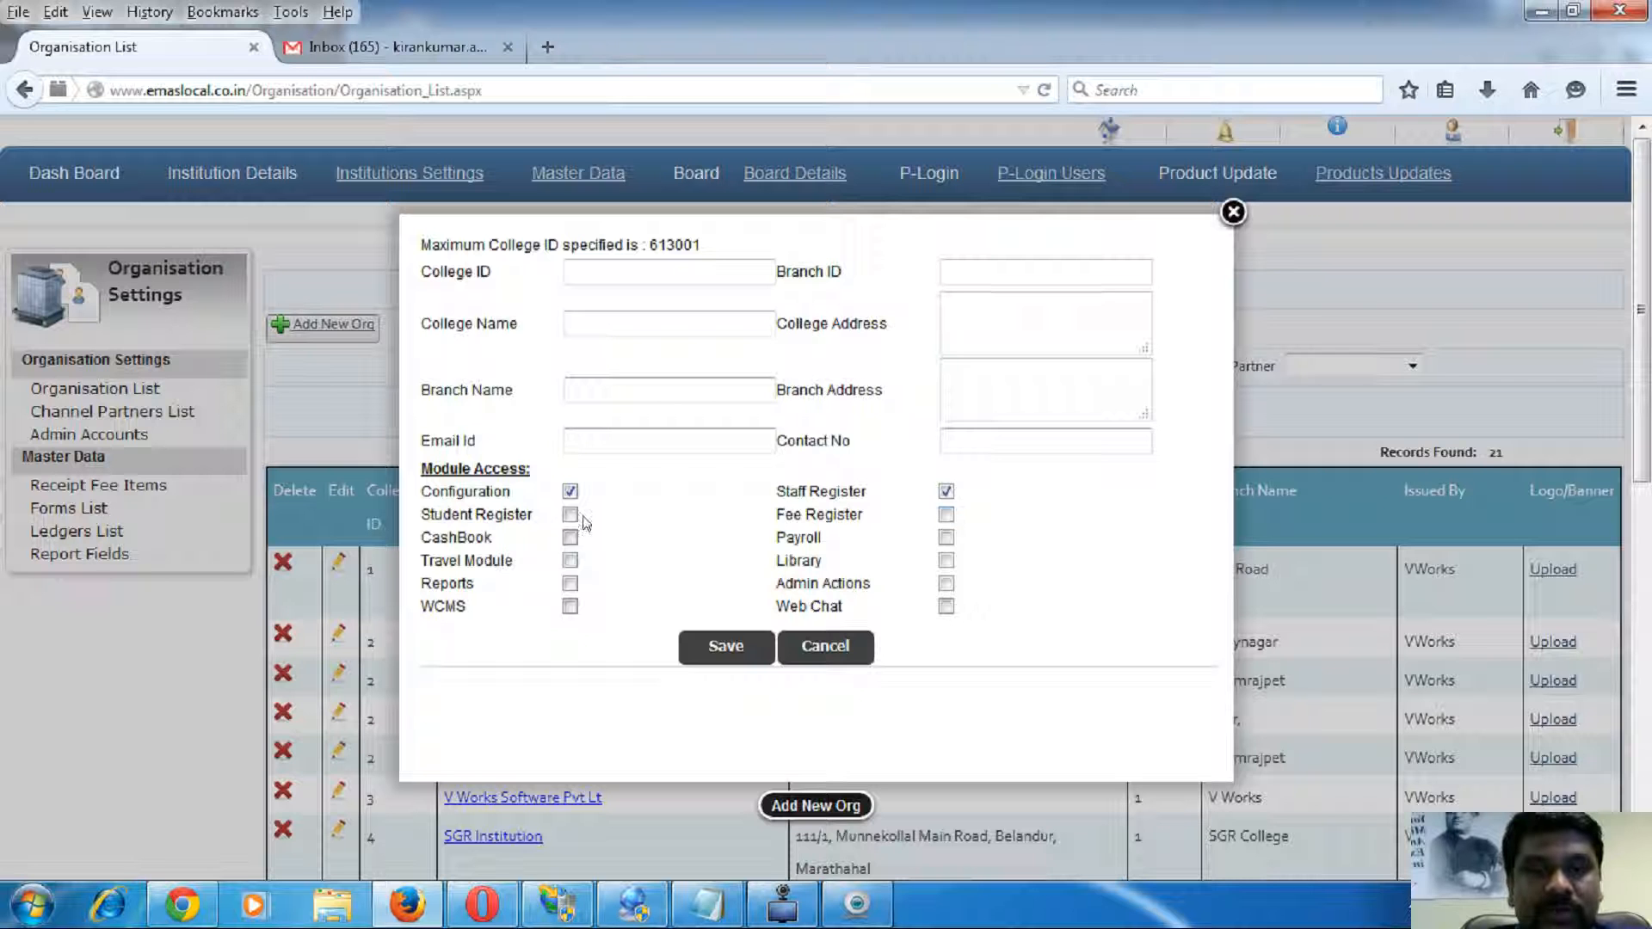
{"action": "left_click", "coordinate": [571, 515]}
{"action": "left_click", "coordinate": [946, 514]}
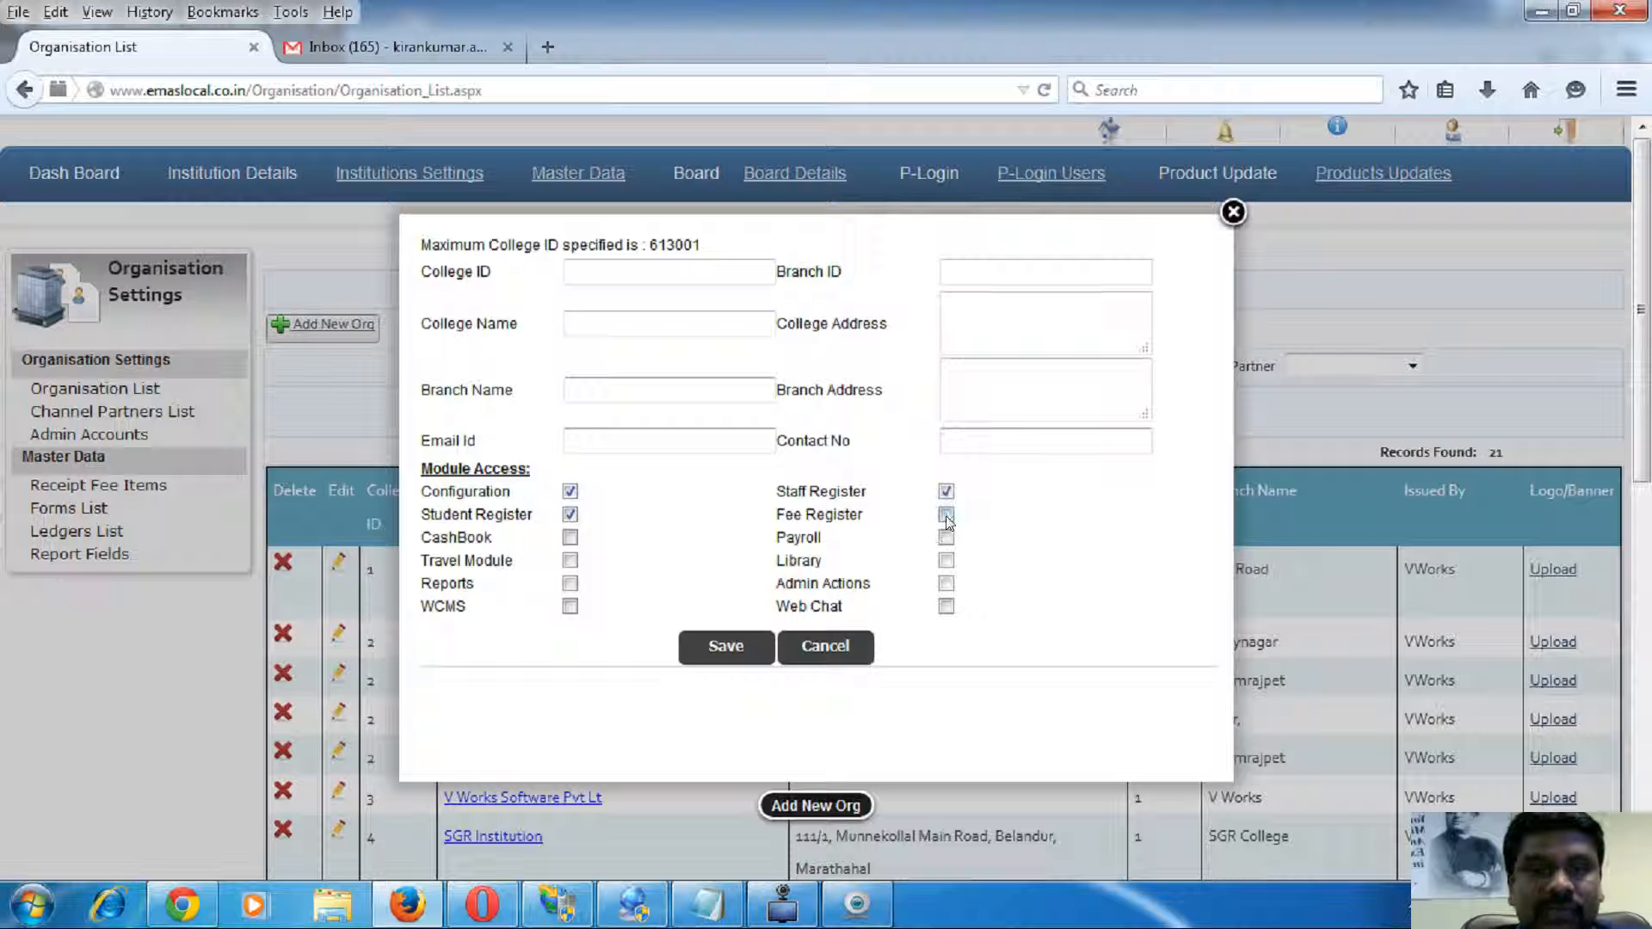
{"action": "left_click", "coordinate": [570, 538]}
- Grant Payroll, Travel, Library, Reports, Admin Actions and Web Chat access, then close the form unsaved
{"action": "left_click", "coordinate": [946, 538]}
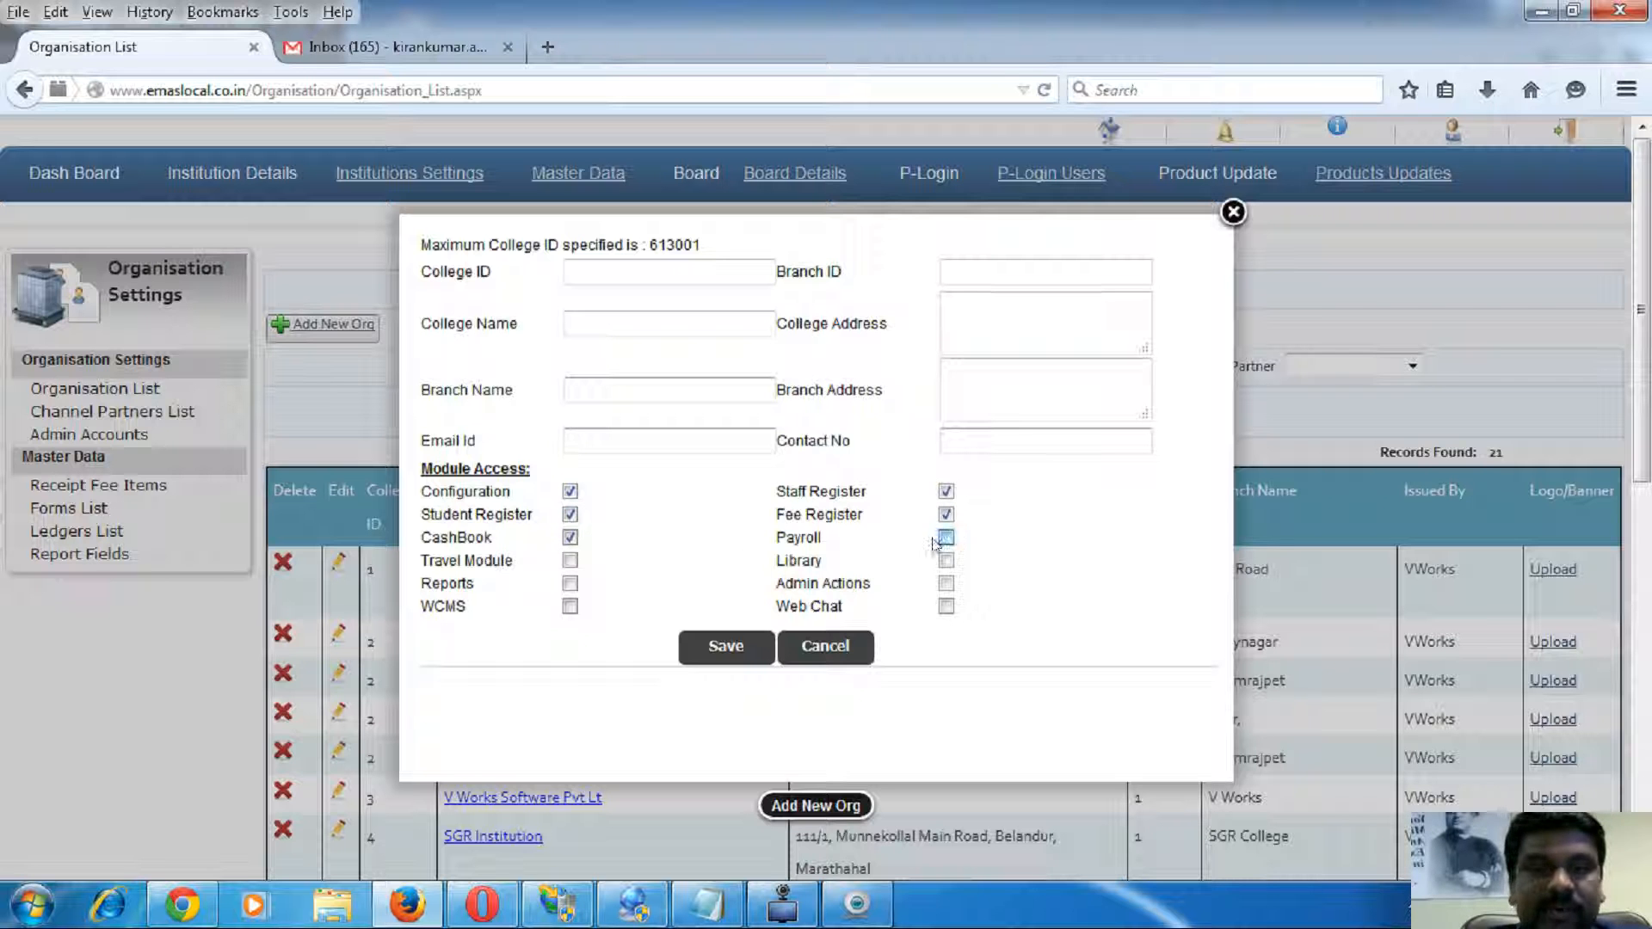
{"action": "left_click", "coordinate": [571, 562]}
{"action": "left_click", "coordinate": [945, 561]}
{"action": "left_click", "coordinate": [571, 584]}
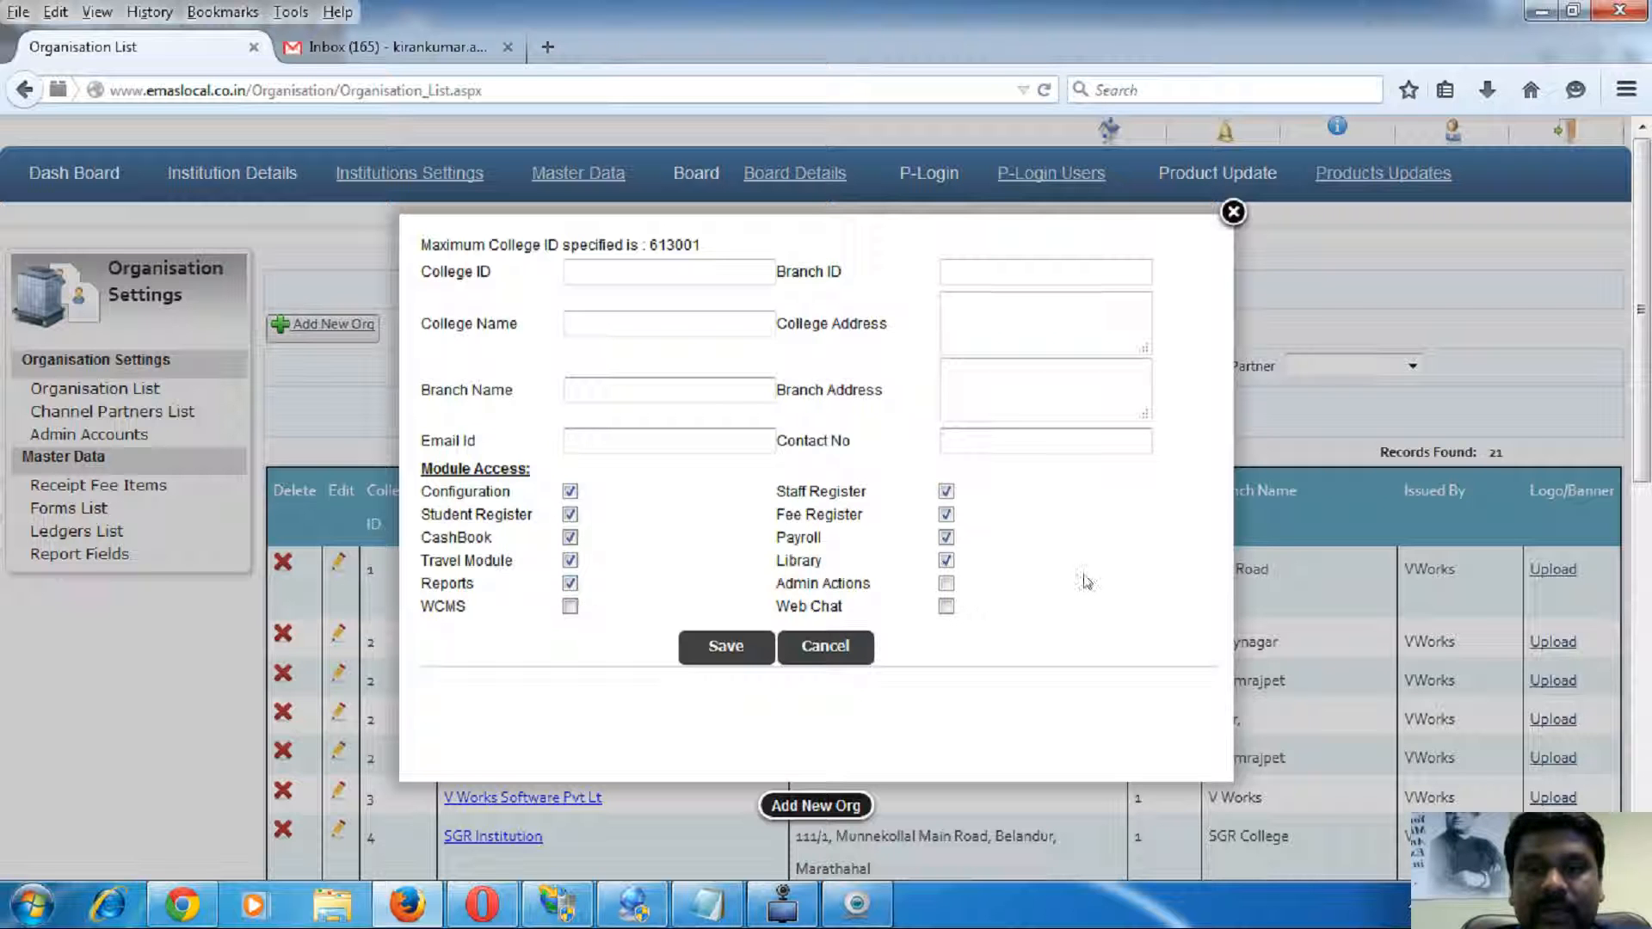
{"action": "left_click", "coordinate": [946, 584]}
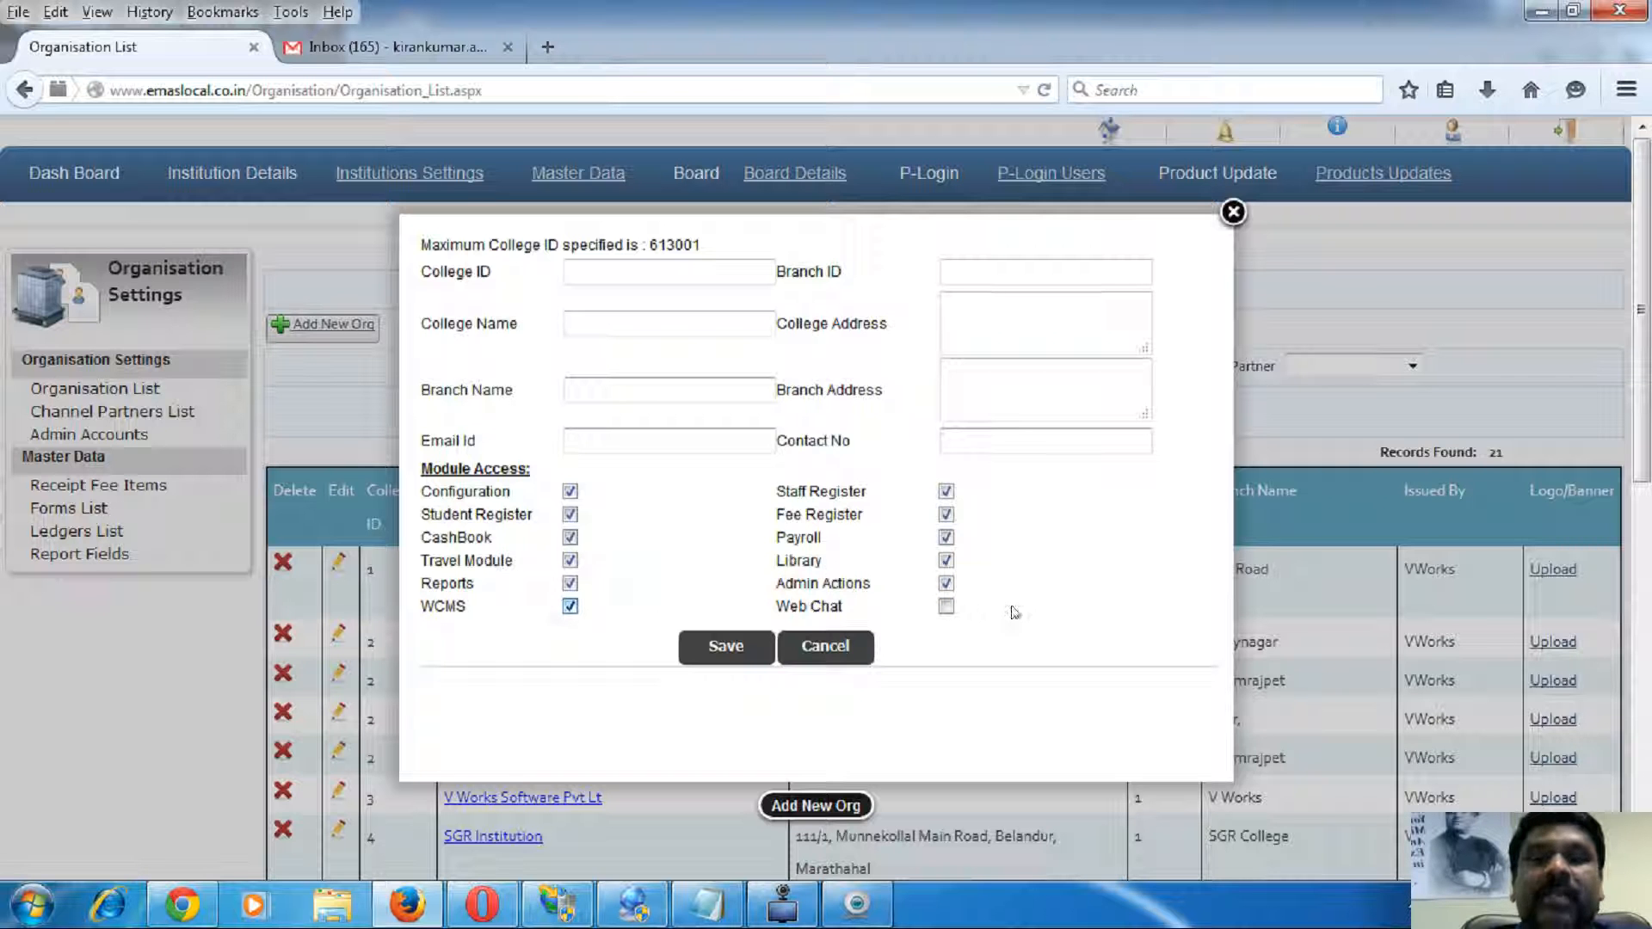
{"action": "left_click", "coordinate": [946, 607]}
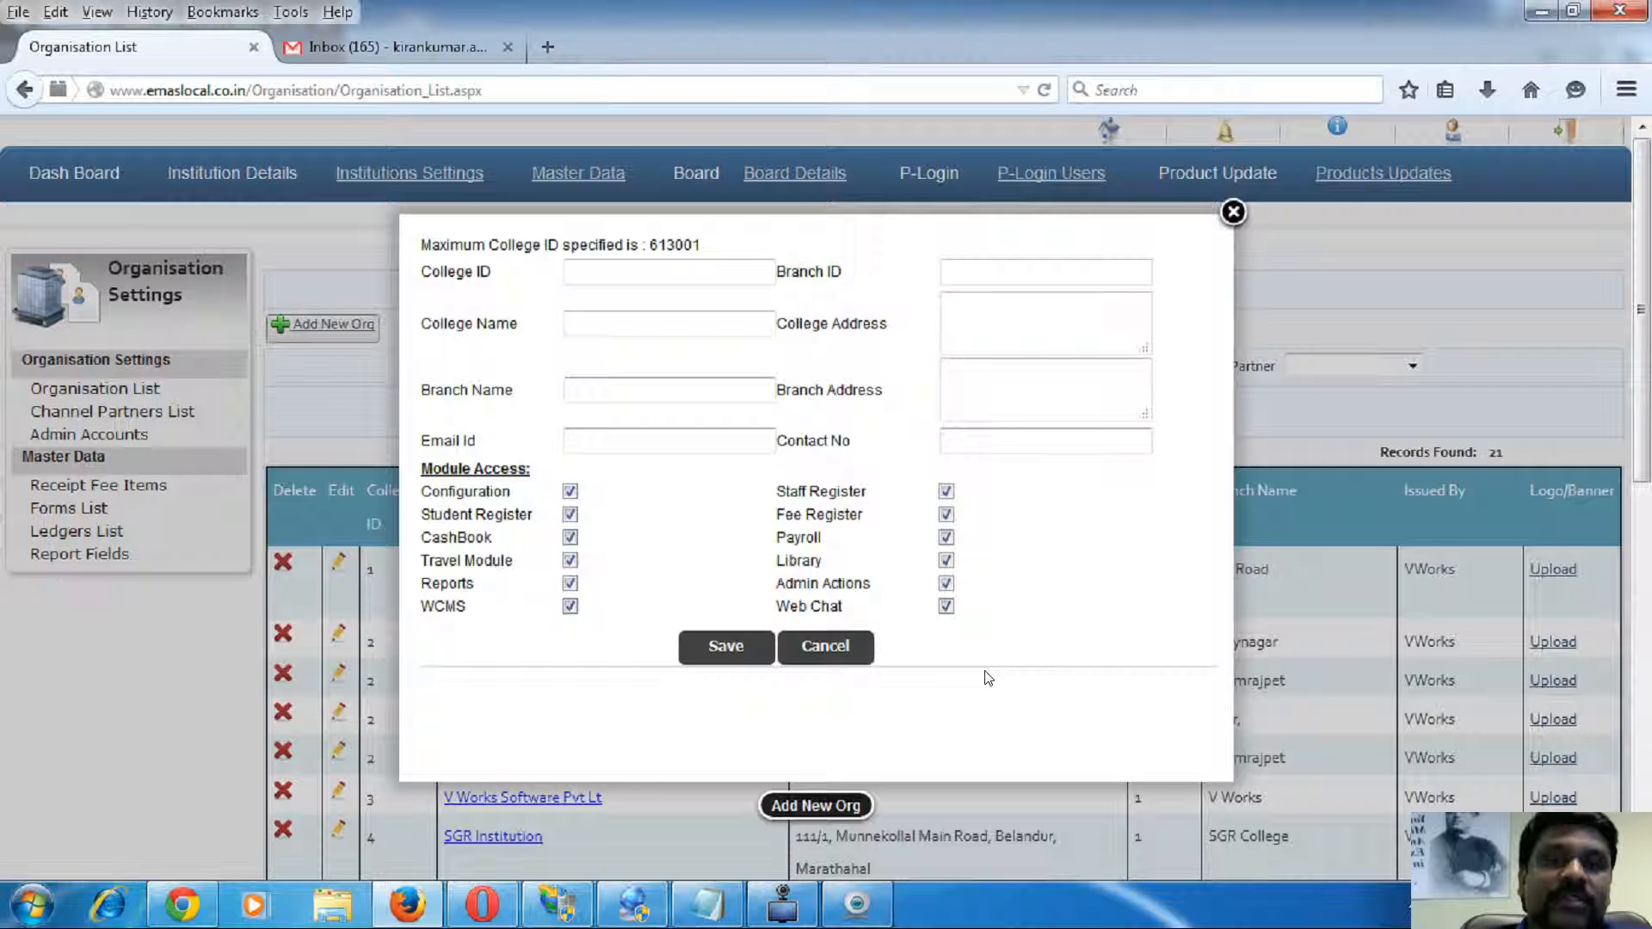
{"action": "left_click", "coordinate": [1234, 213]}
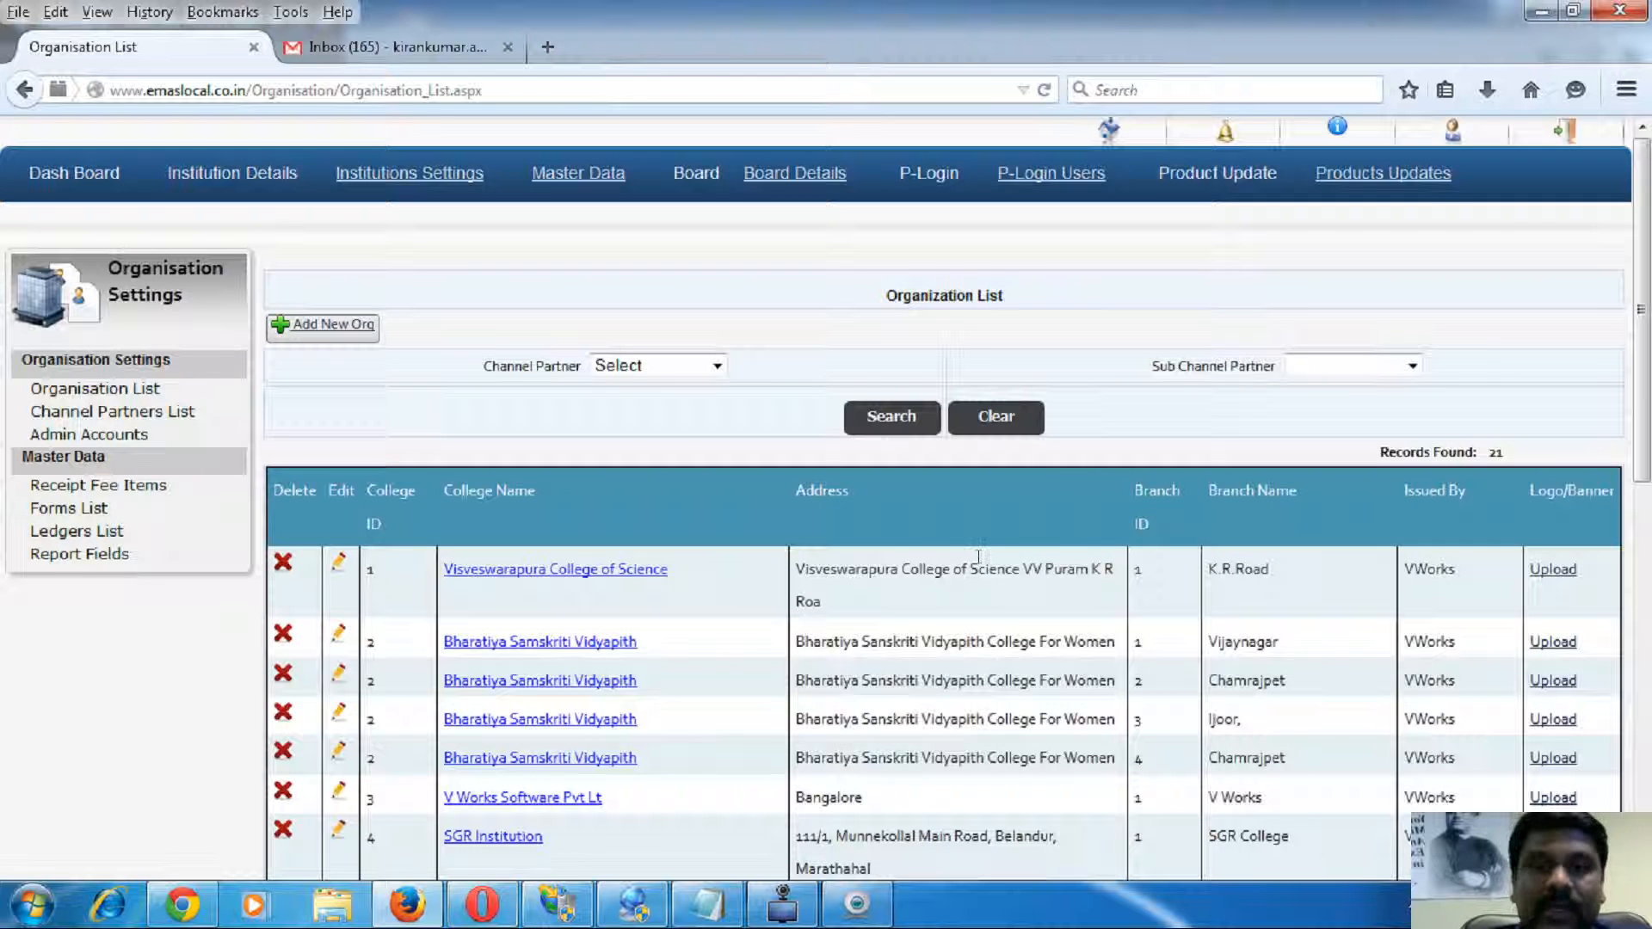
- Bring the Chrome window with the BSVP school dashboard to the front
{"action": "left_click", "coordinate": [188, 909]}
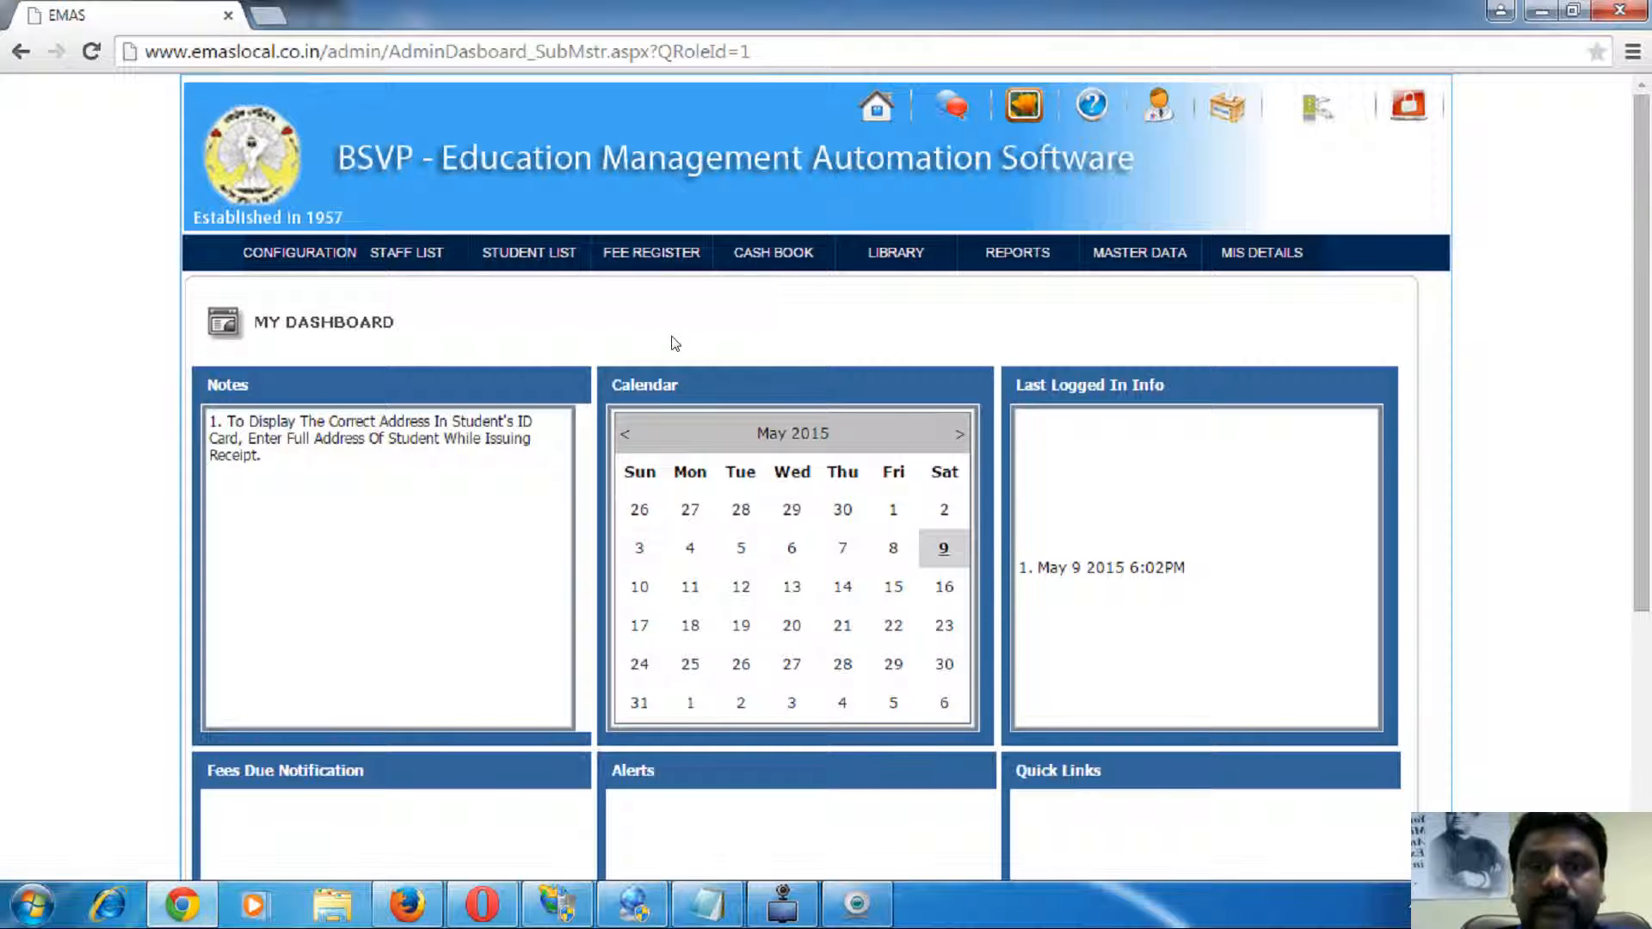
- Browse the Student List and Fee Register pages, ending on Configuration's Categories page
{"action": "left_click", "coordinate": [525, 255]}
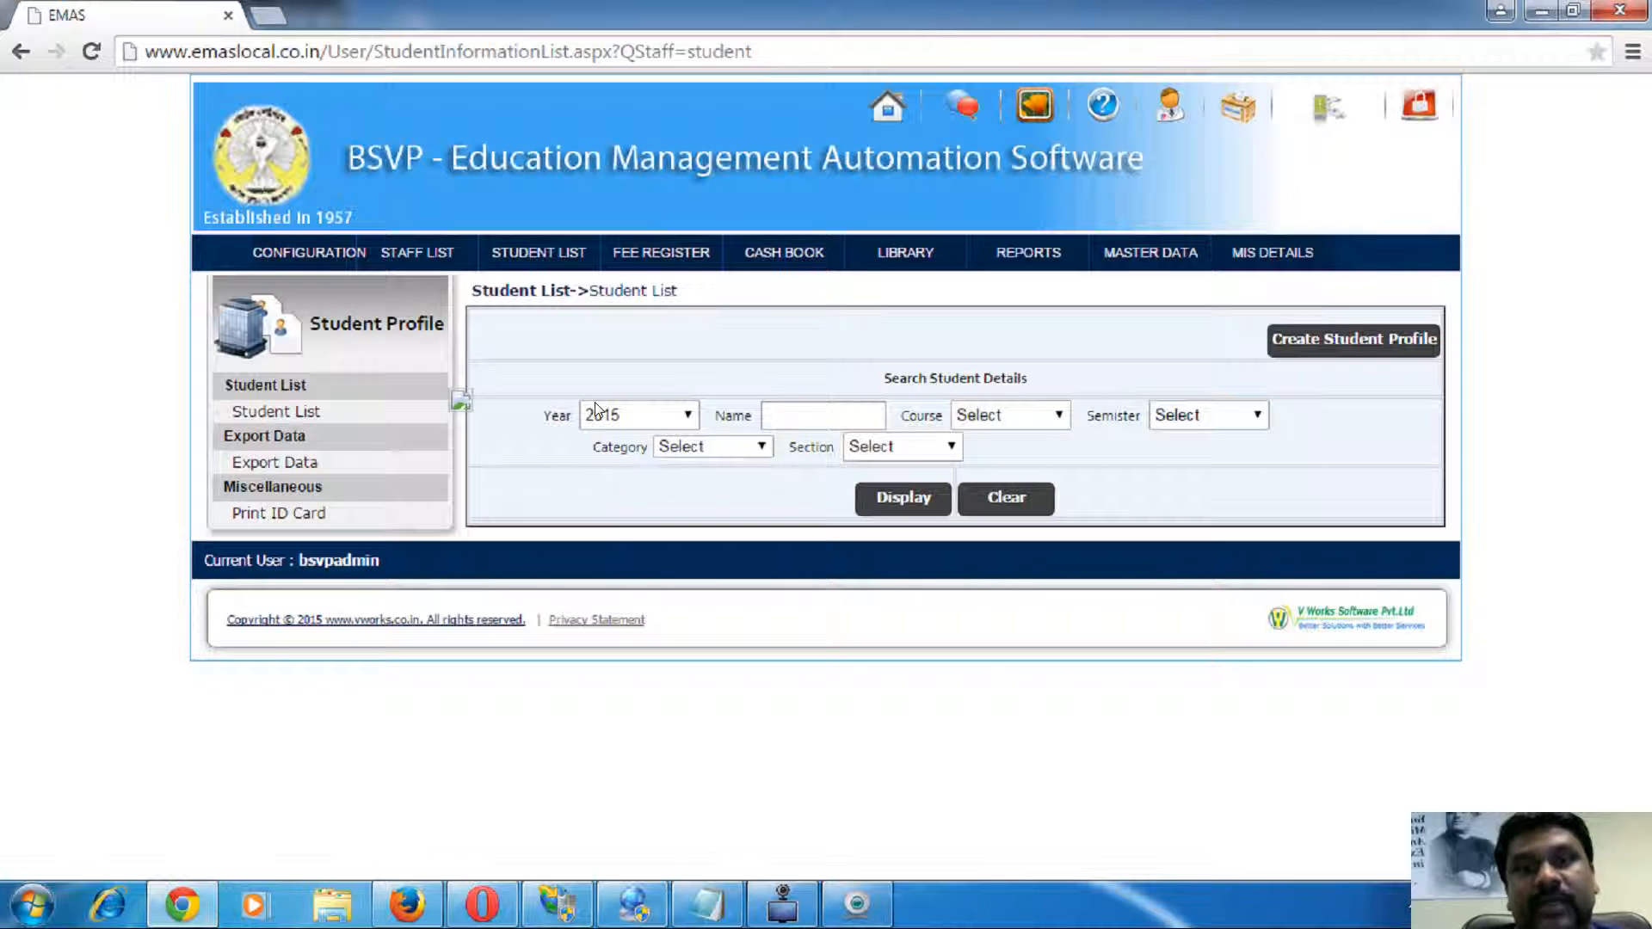
{"action": "left_click", "coordinate": [667, 260]}
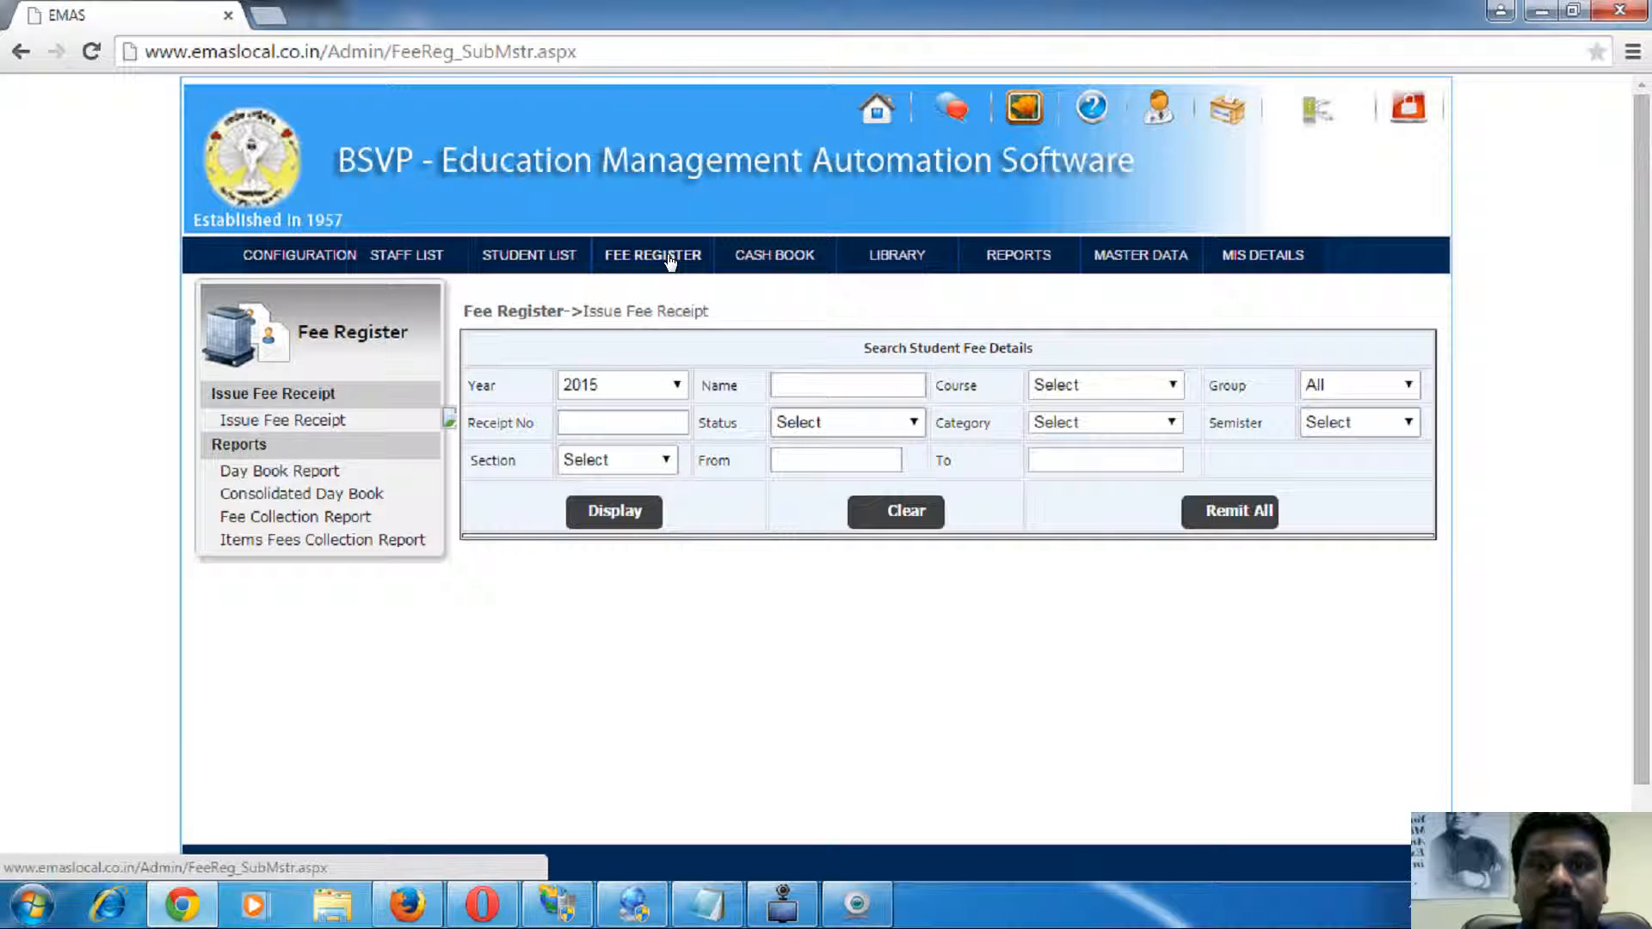
{"action": "left_click", "coordinate": [275, 258]}
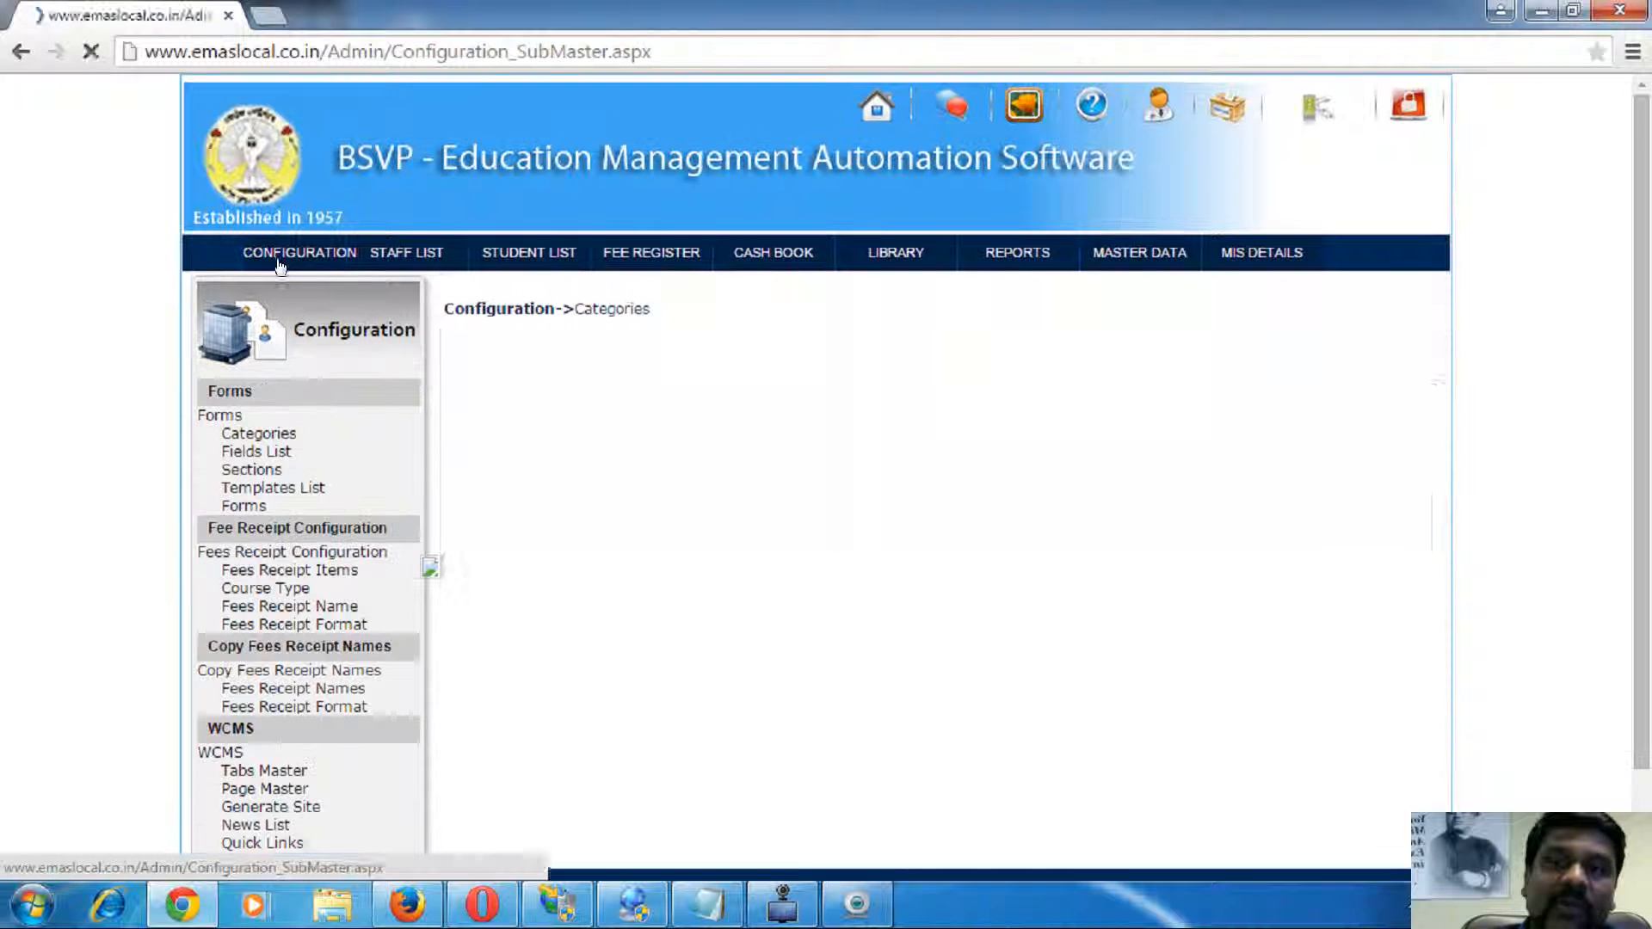
- List the Fees Receipt Format templates for course BCom 2nd Year and year 2014
{"action": "left_click", "coordinate": [283, 627]}
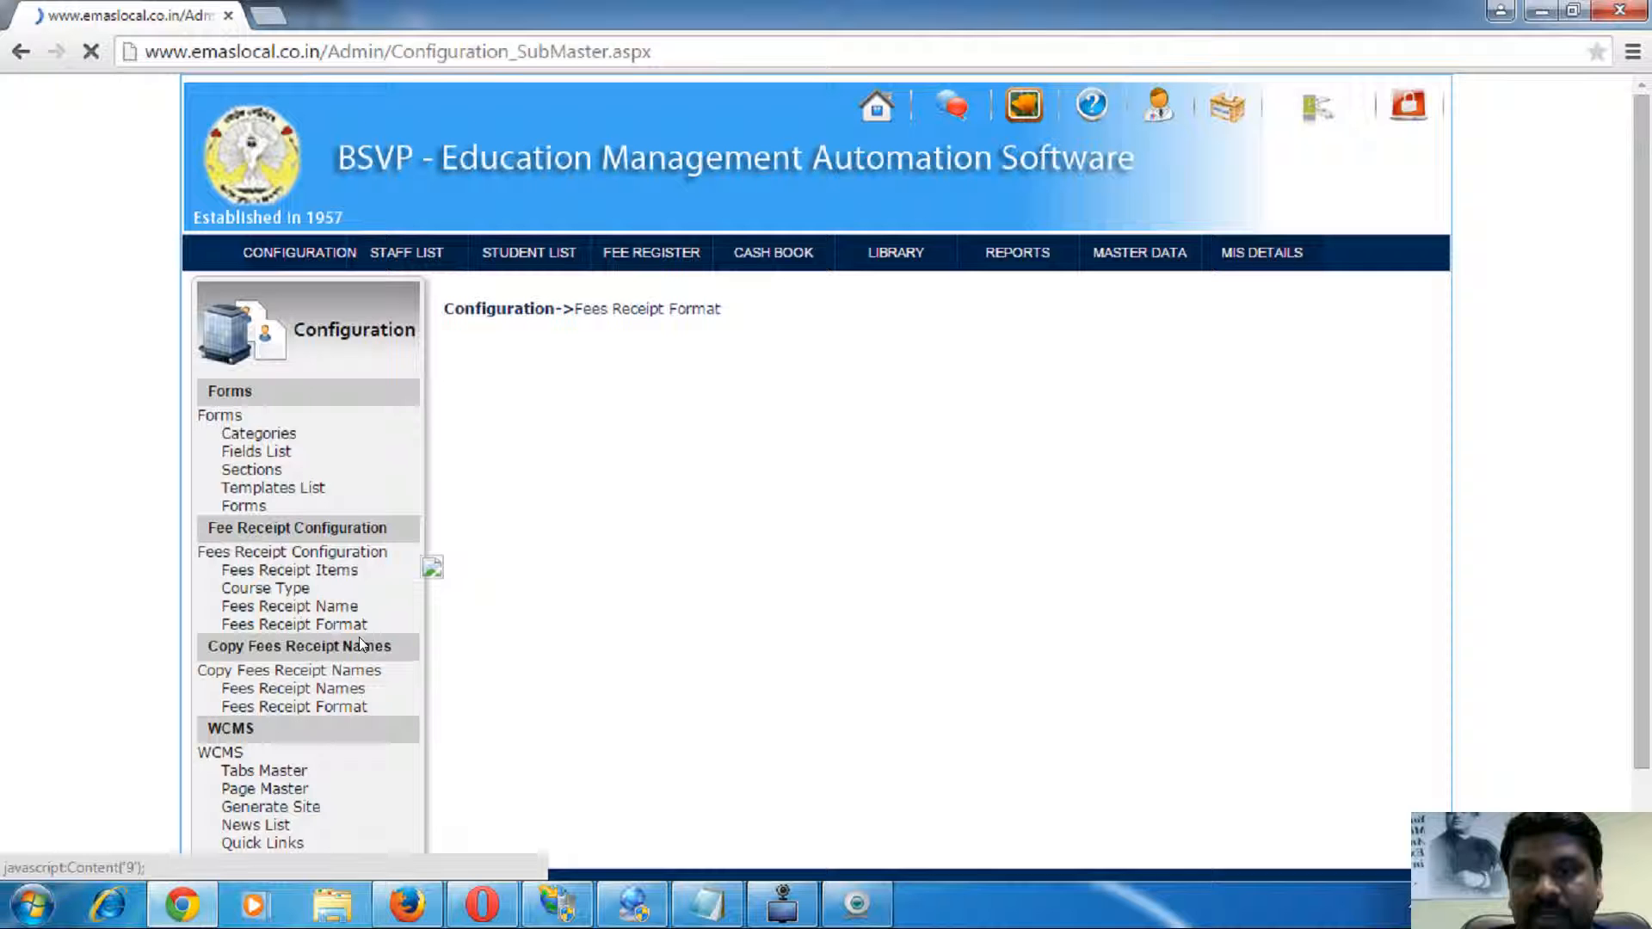
{"action": "left_click", "coordinate": [1082, 401]}
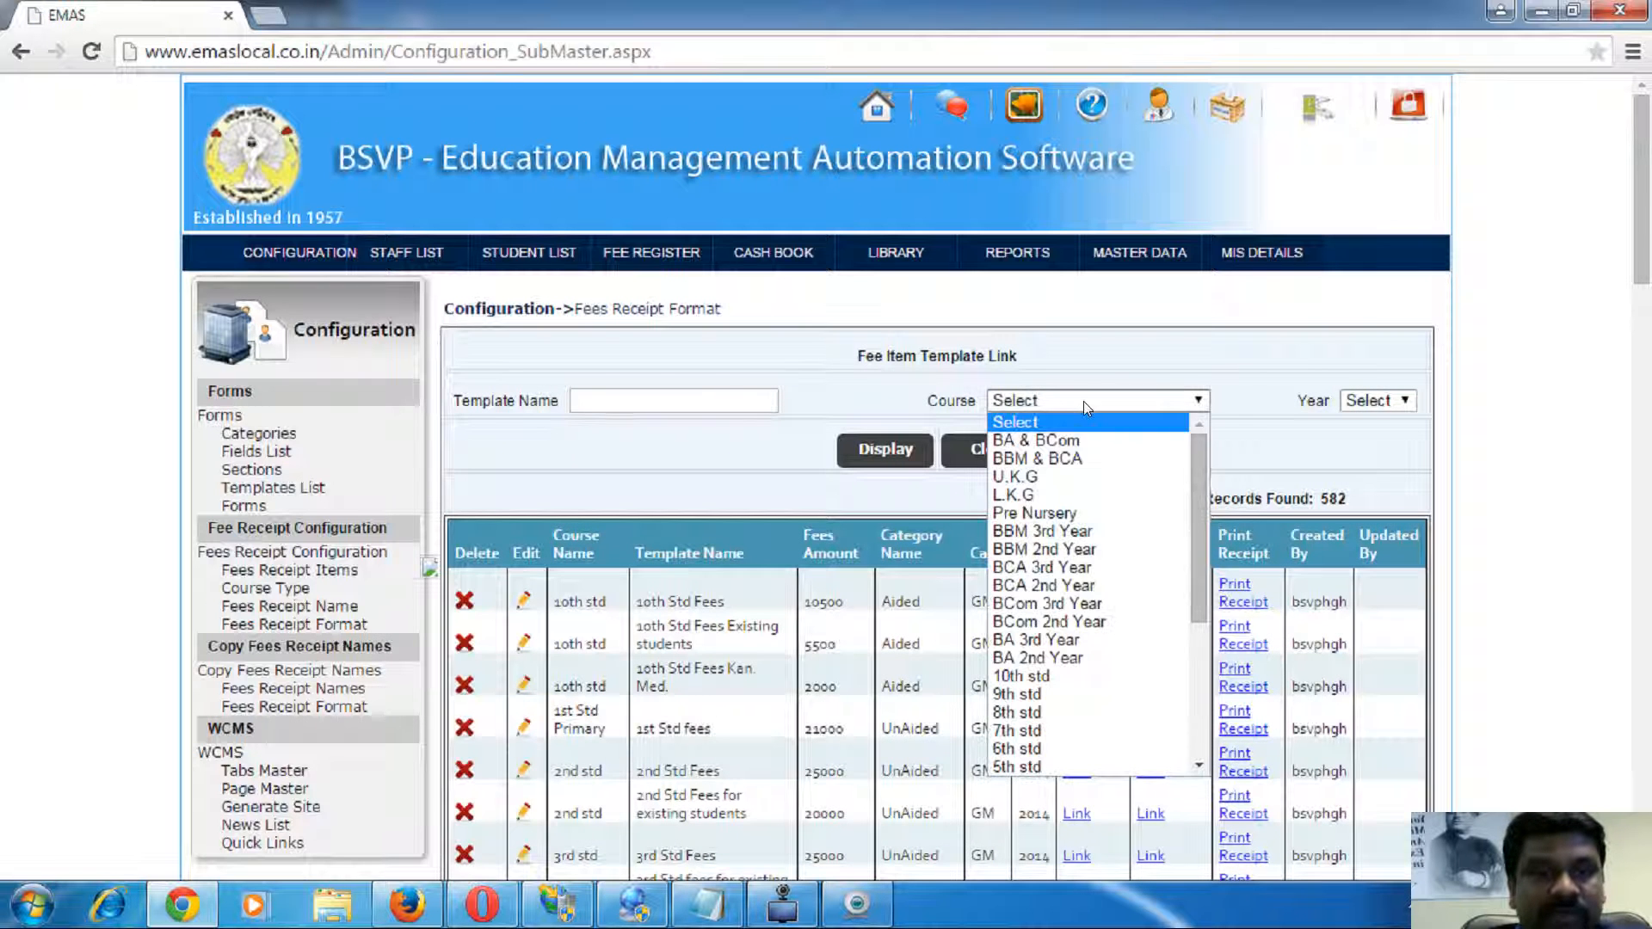
{"action": "left_click", "coordinate": [1088, 582]}
{"action": "left_click", "coordinate": [889, 456]}
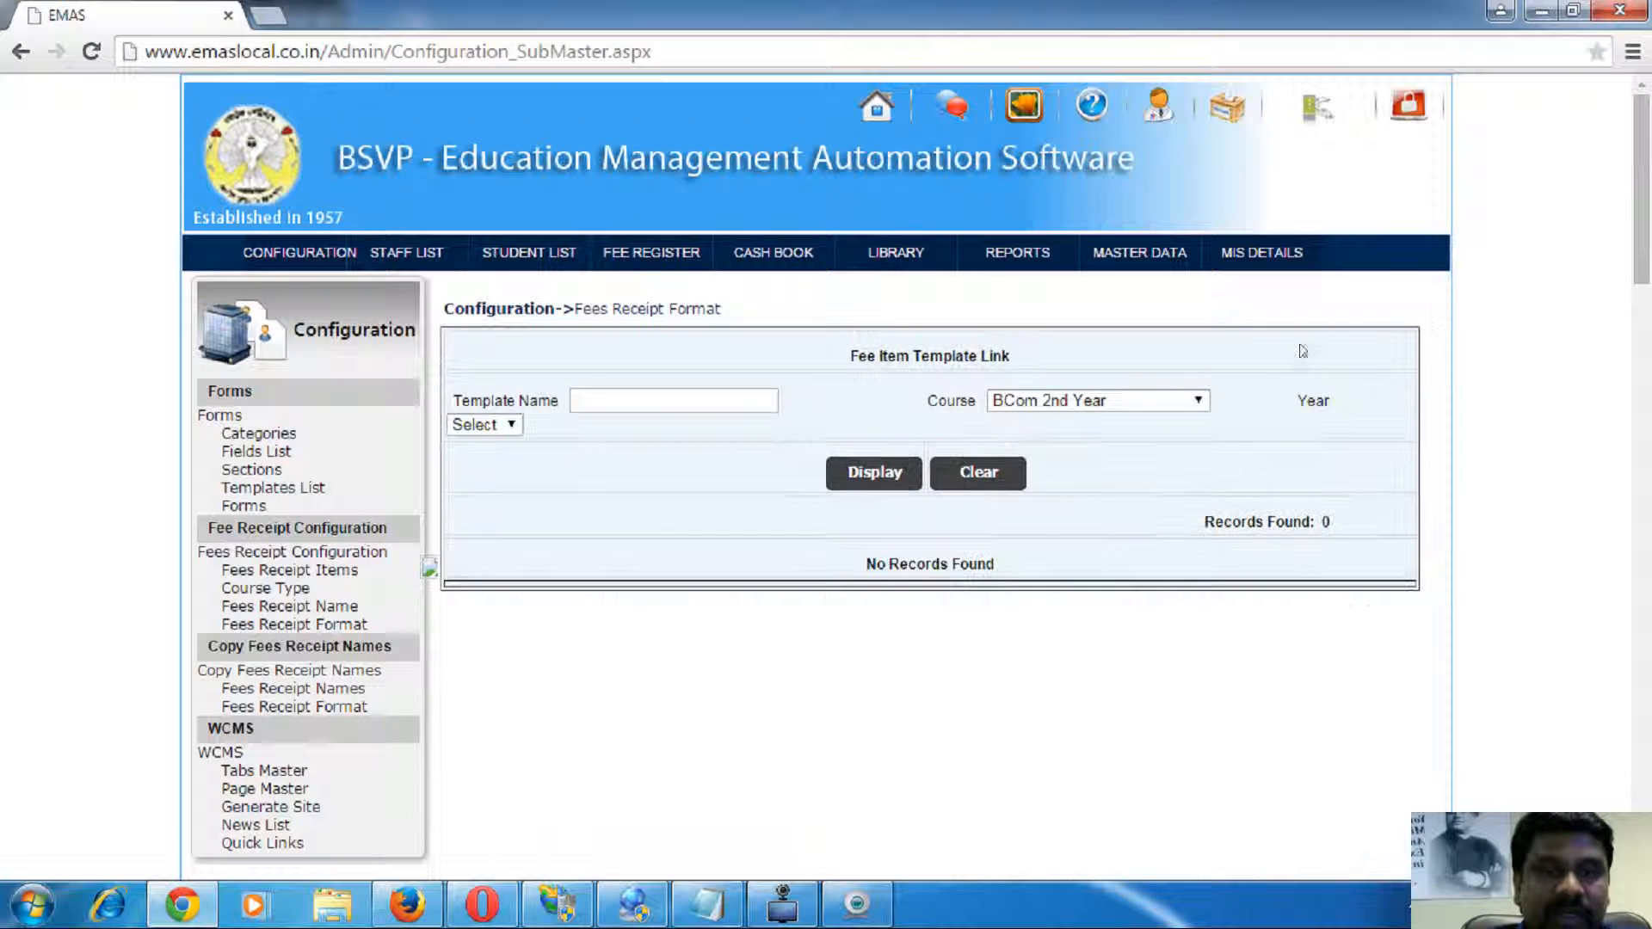
{"action": "left_click", "coordinate": [1067, 401]}
{"action": "left_click", "coordinate": [483, 424]}
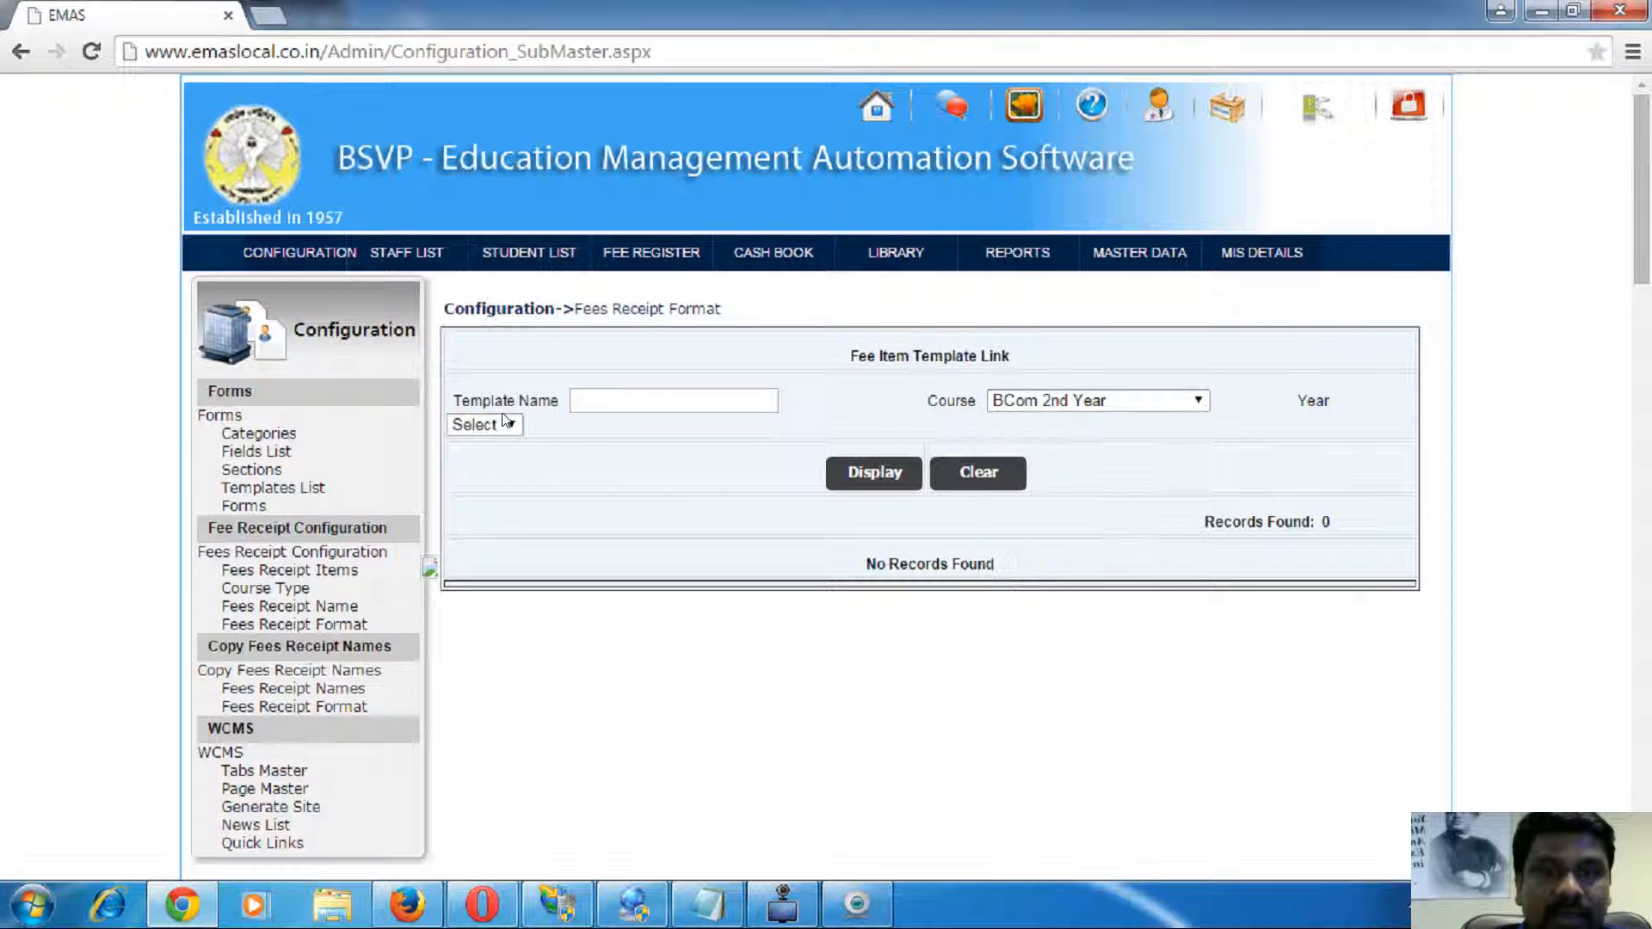
{"action": "left_click", "coordinate": [484, 424]}
{"action": "left_click", "coordinate": [473, 482]}
{"action": "left_click", "coordinate": [871, 473]}
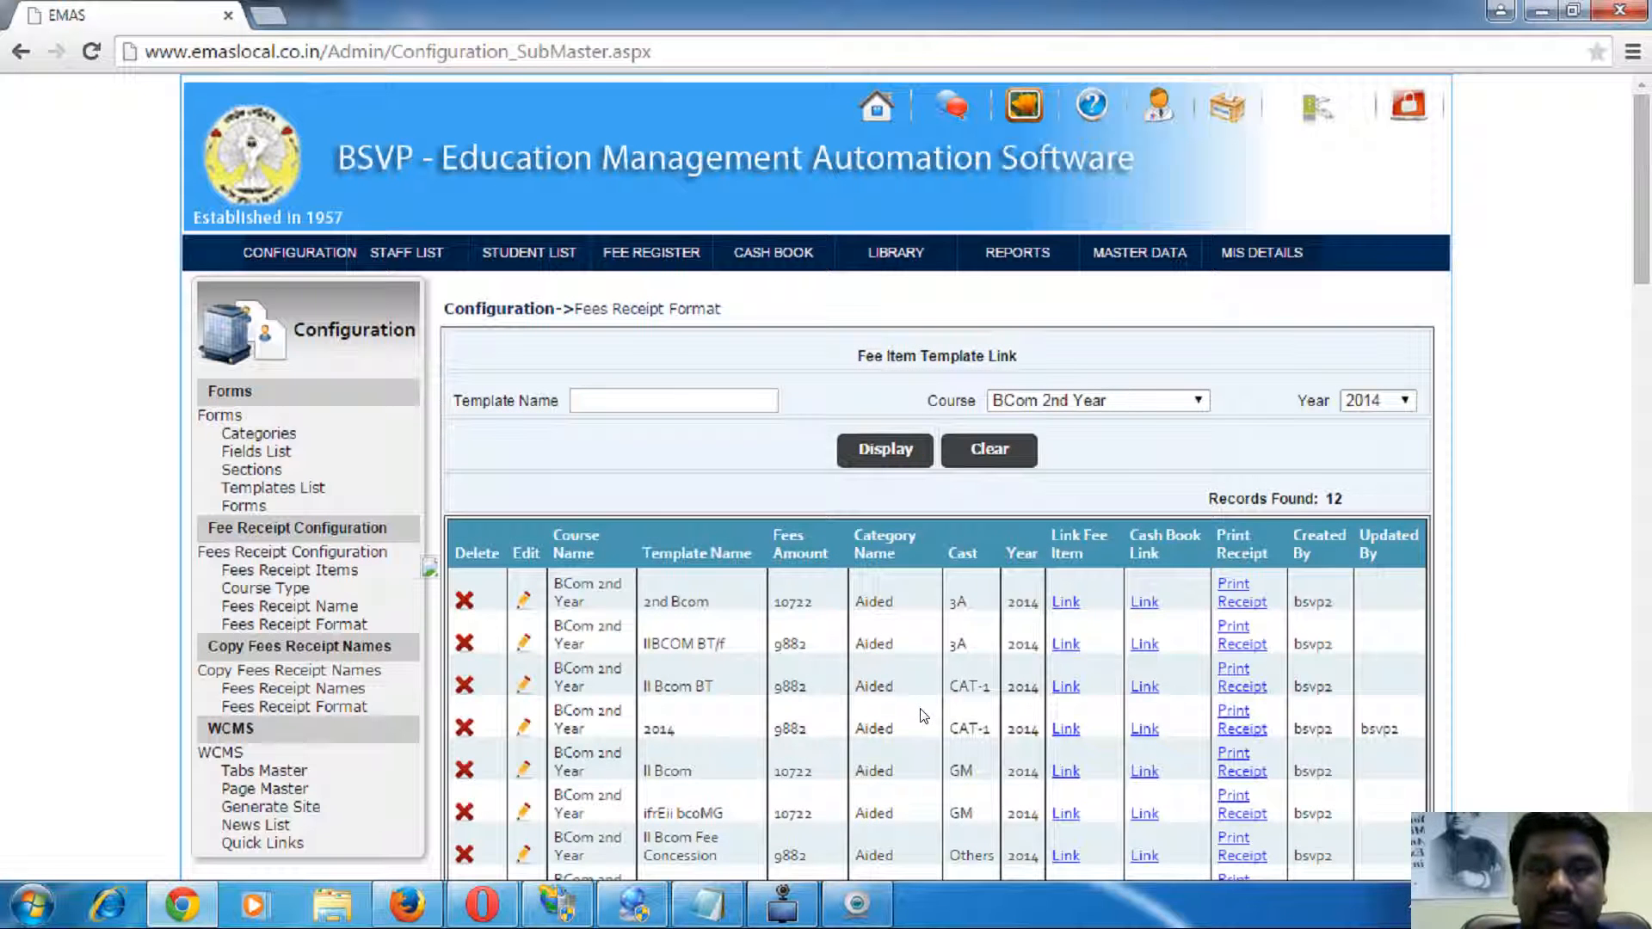
- Review the 2nd Bcom template row (10722, GM) and show its linked fee items
{"action": "scroll", "coordinate": [742, 572], "scroll_direction": "down", "scroll_amount": 2}
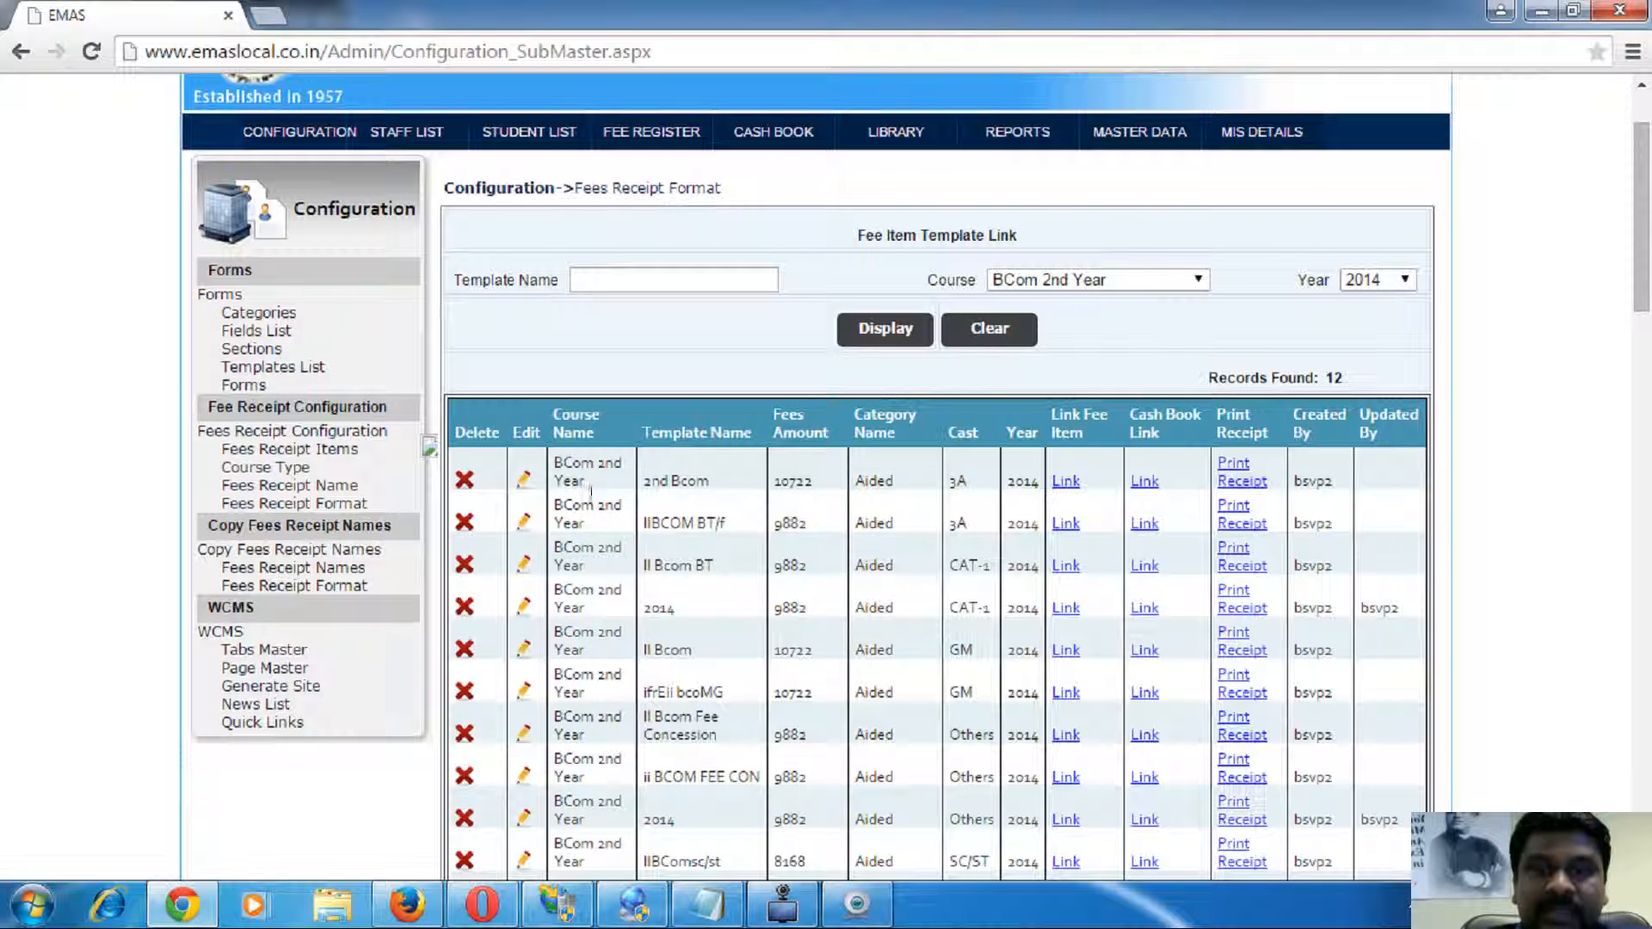
{"action": "triple_click", "coordinate": [570, 469]}
{"action": "double_click", "coordinate": [690, 480]}
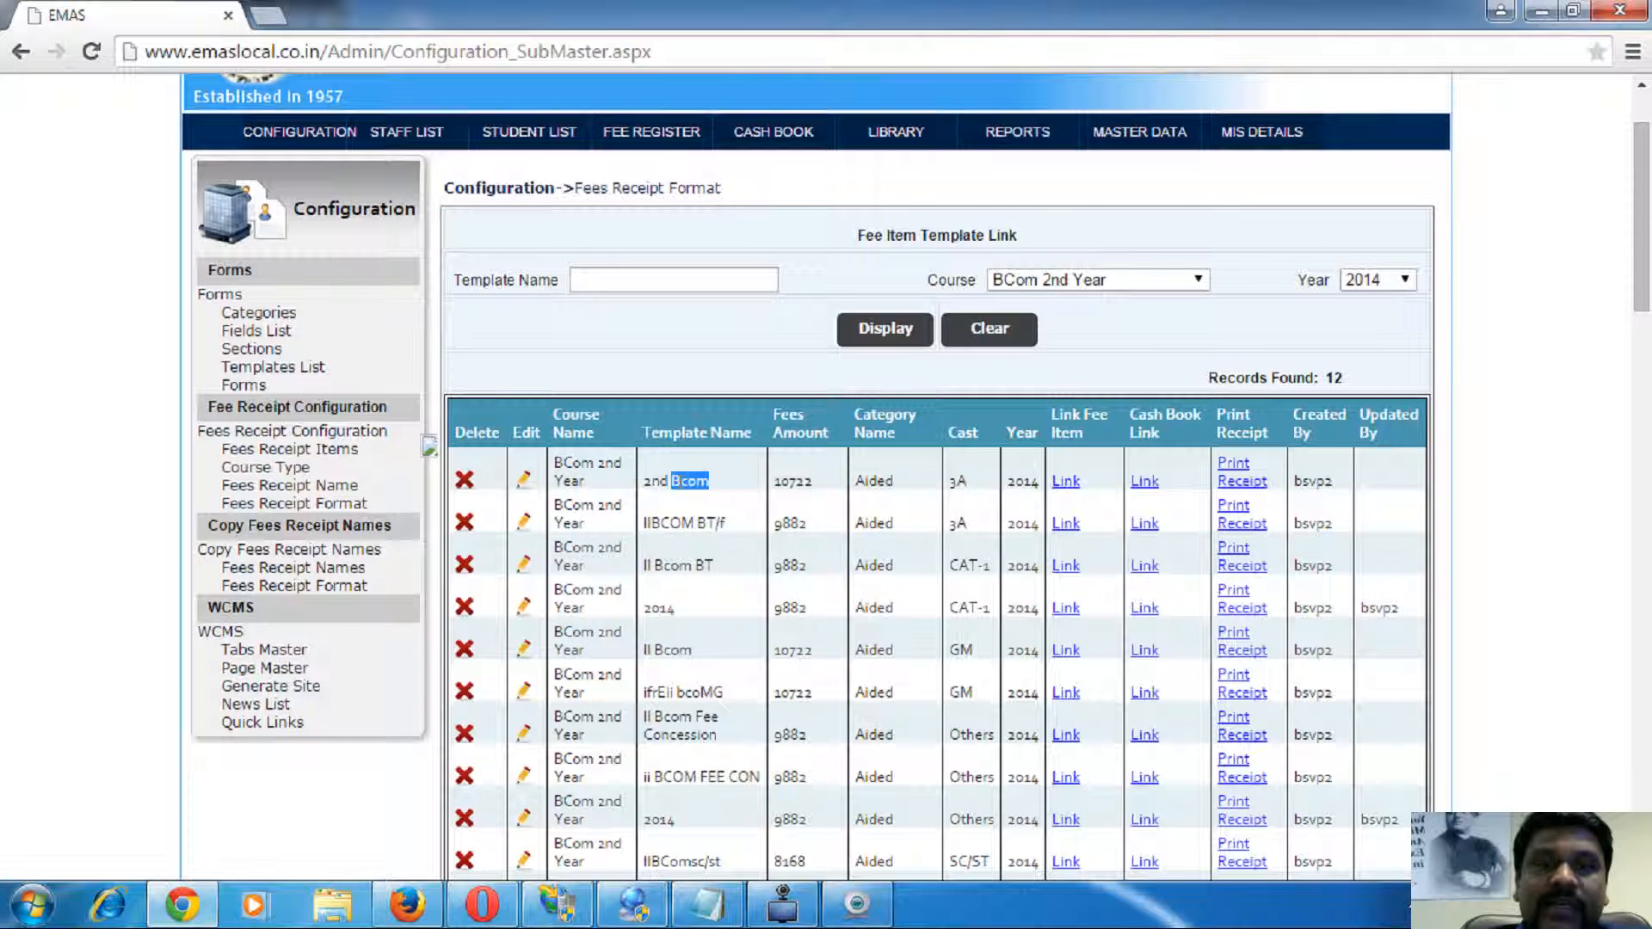
{"action": "triple_click", "coordinate": [667, 484]}
{"action": "double_click", "coordinate": [805, 484]}
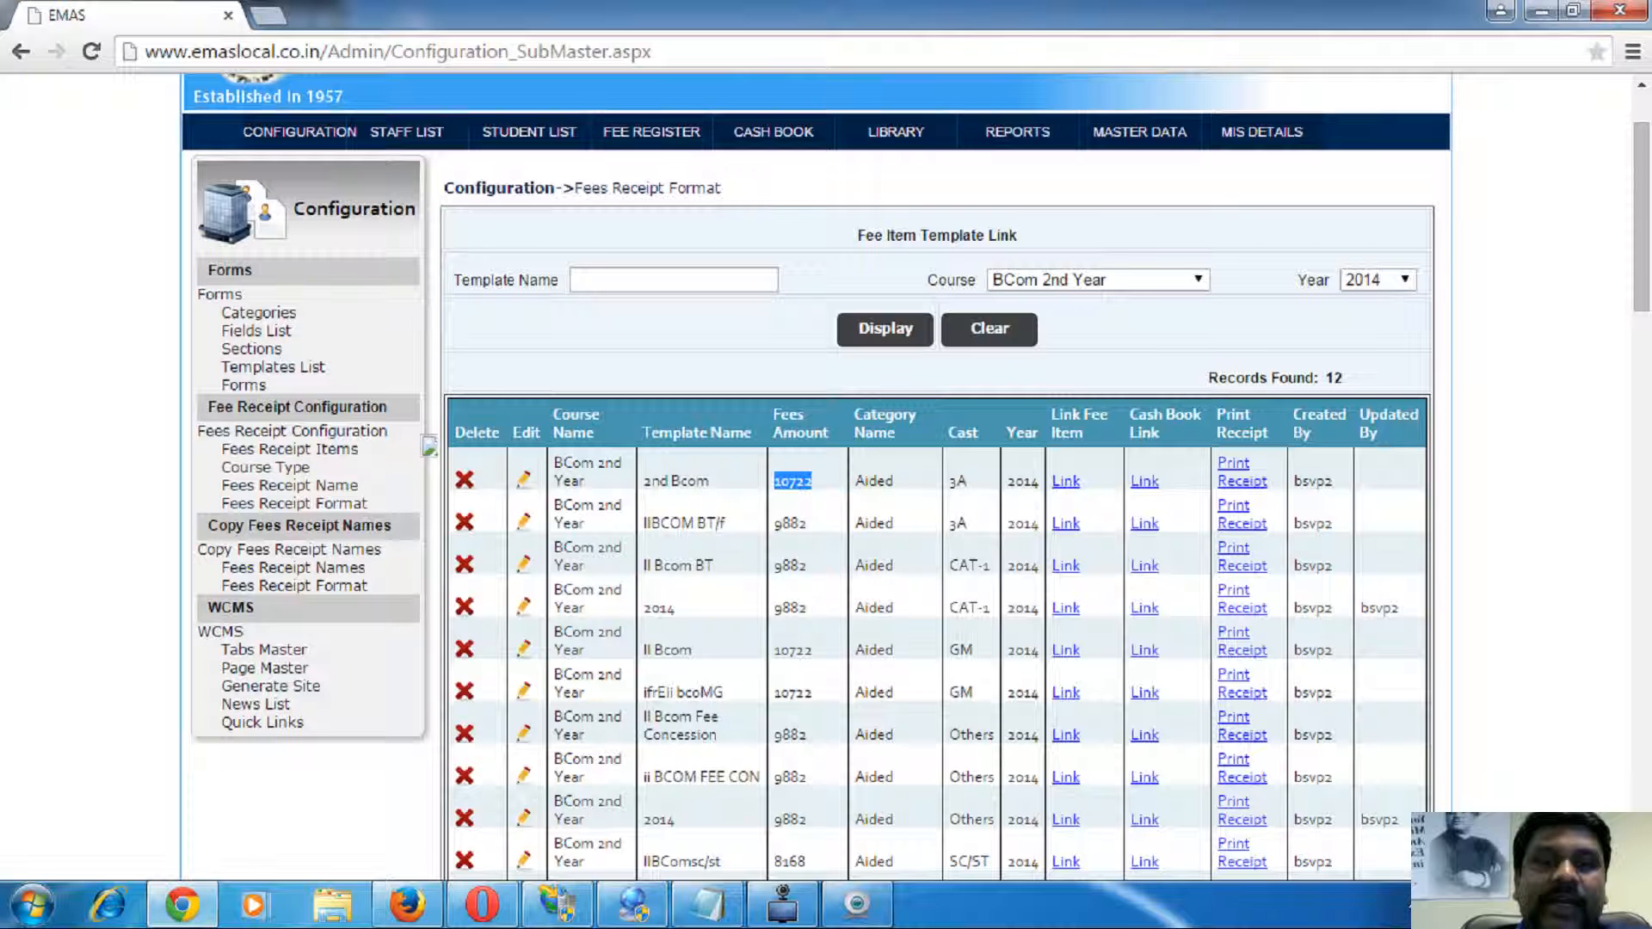
{"action": "left_click", "coordinate": [975, 494]}
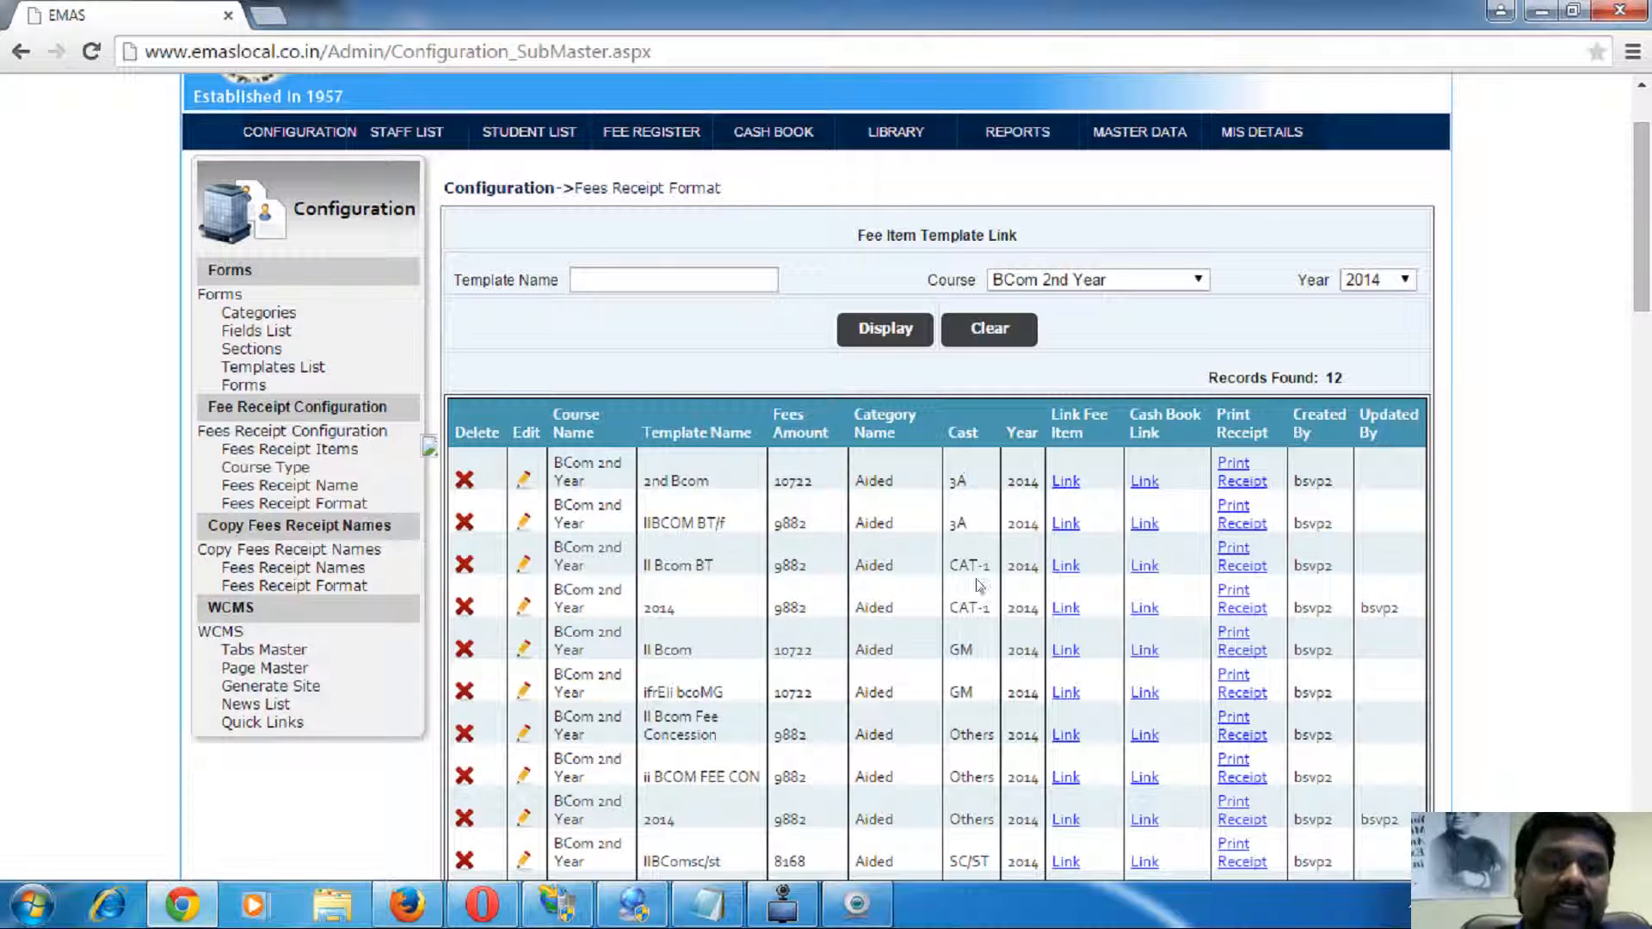
{"action": "scroll", "coordinate": [982, 688], "scroll_direction": "down", "scroll_amount": 4}
{"action": "double_click", "coordinate": [961, 330]}
{"action": "scroll", "coordinate": [1067, 435], "scroll_direction": "up", "scroll_amount": 3}
{"action": "left_click", "coordinate": [1065, 361]}
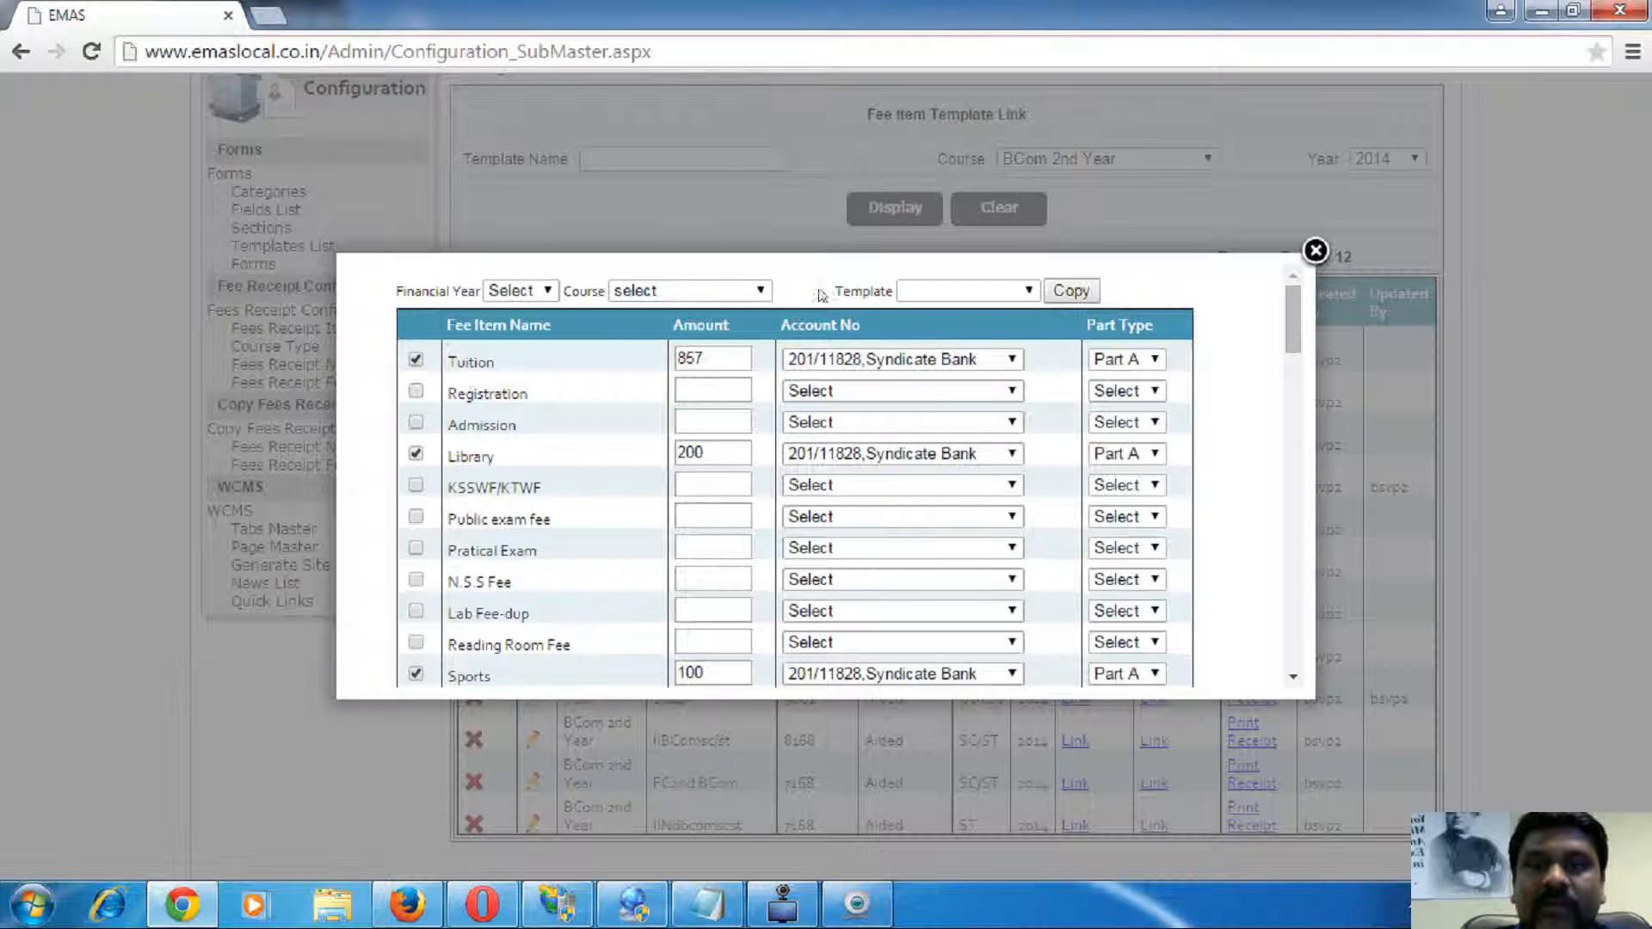
- Recheck the 2nd Bcom fee items (Tuition, Library), then show its Cash Book group list
{"action": "left_click", "coordinate": [1315, 252]}
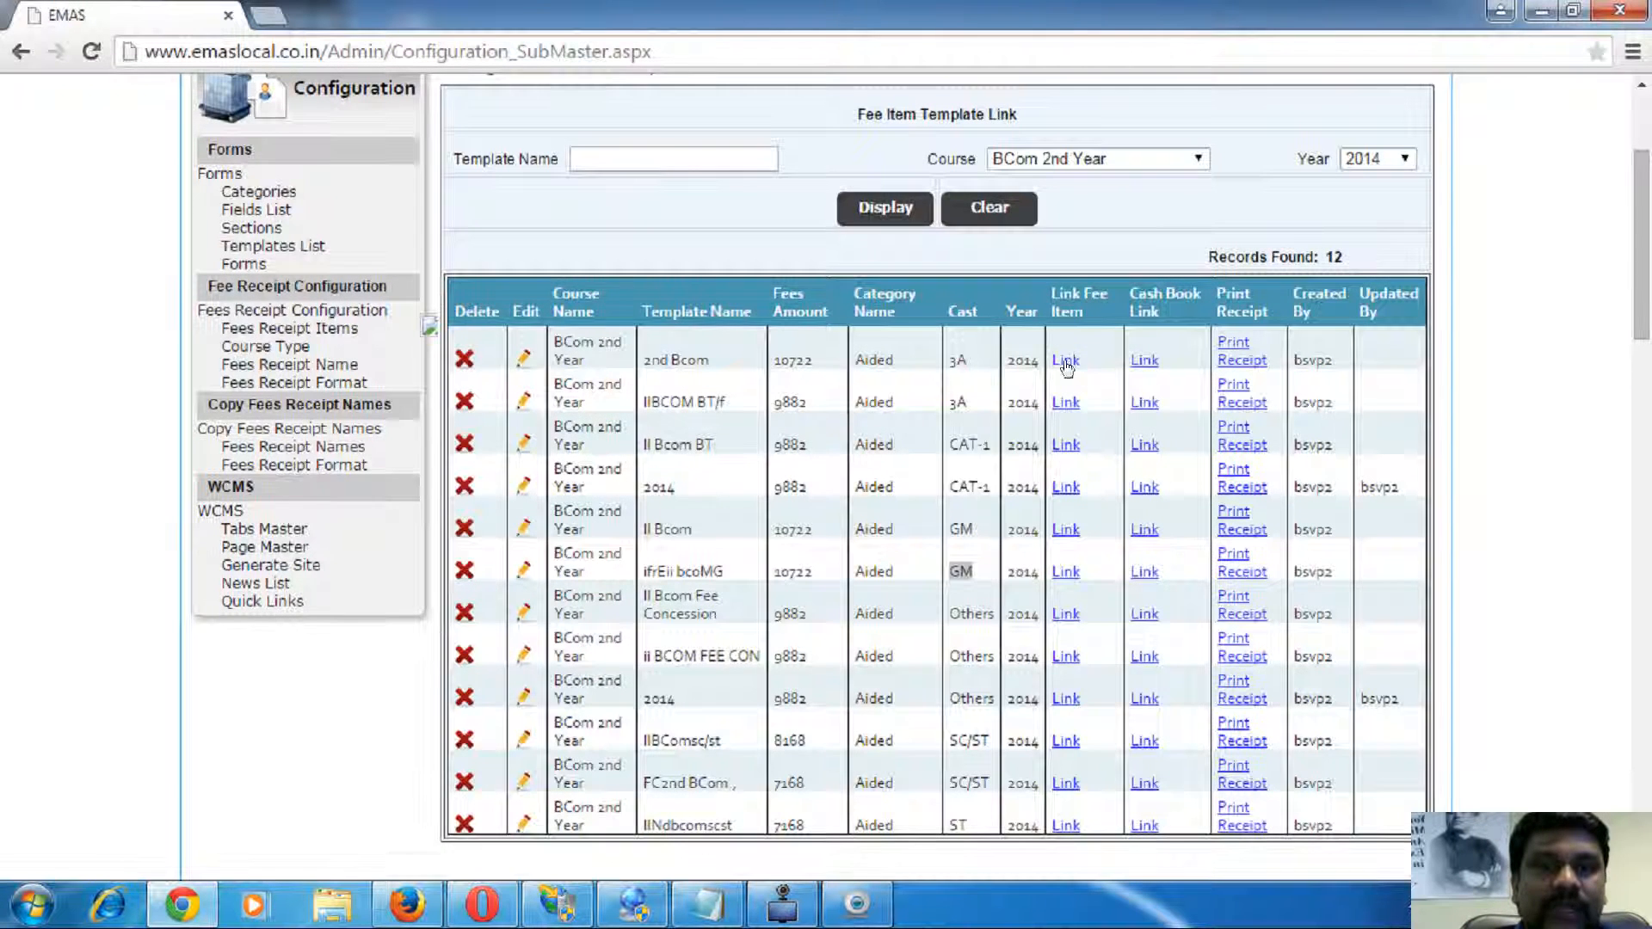
{"action": "left_click", "coordinate": [1065, 362]}
{"action": "left_click_drag", "start_coordinate": [463, 361], "coordinate": [519, 363]}
{"action": "left_click_drag", "start_coordinate": [471, 456], "coordinate": [552, 451]}
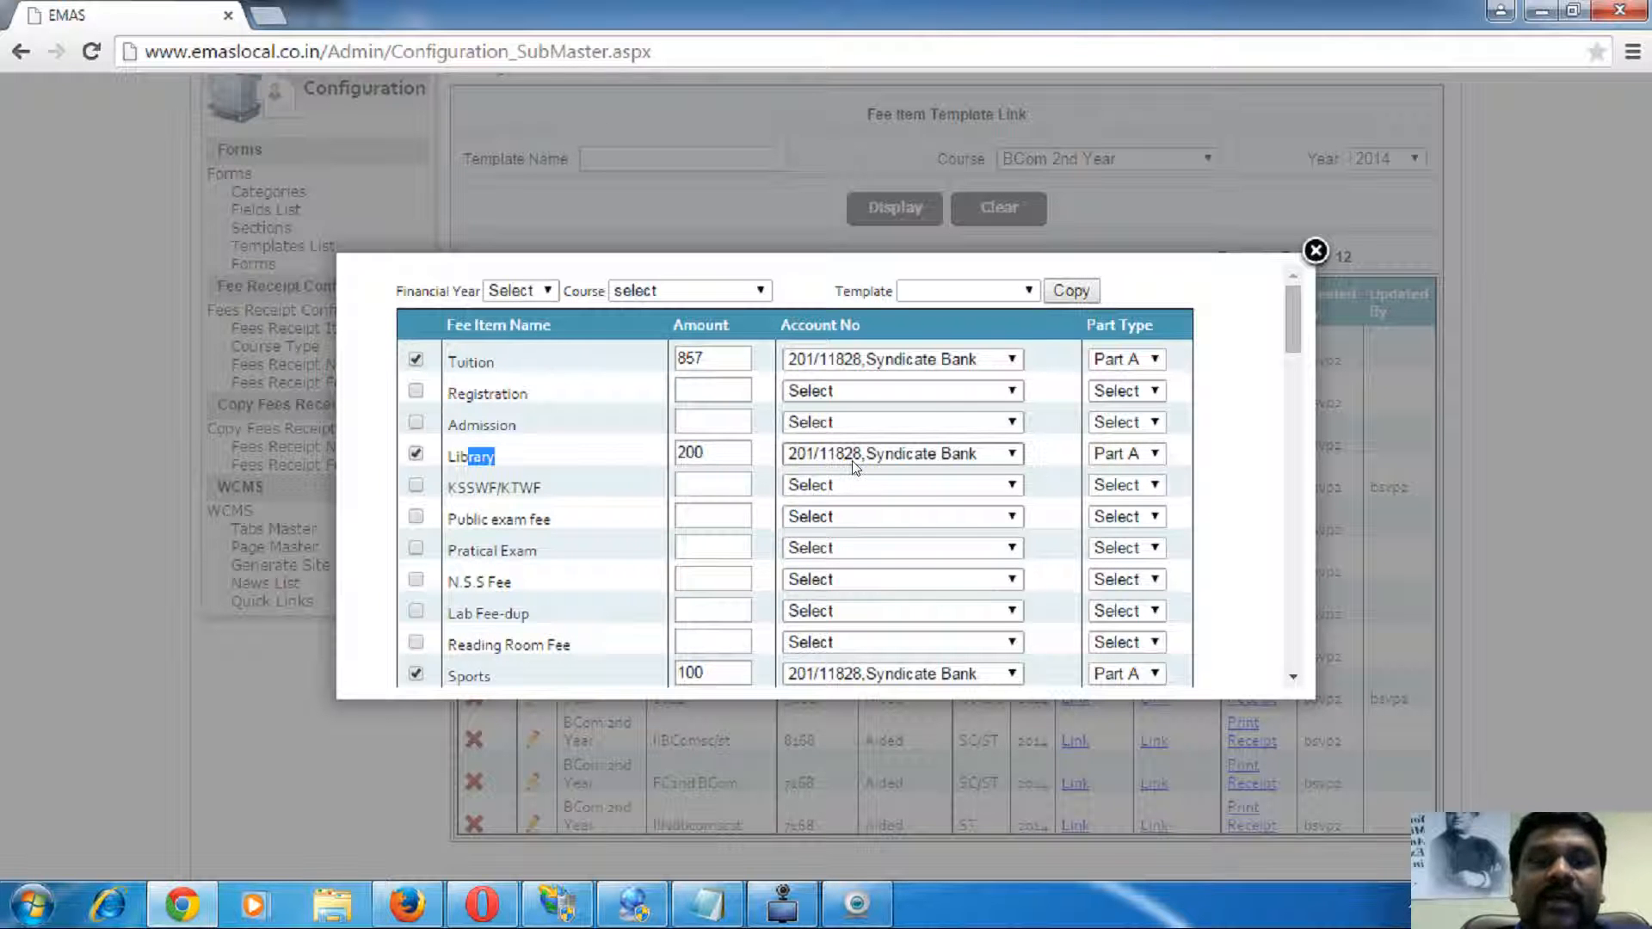
{"action": "scroll", "coordinate": [758, 495], "scroll_direction": "down", "scroll_amount": 10}
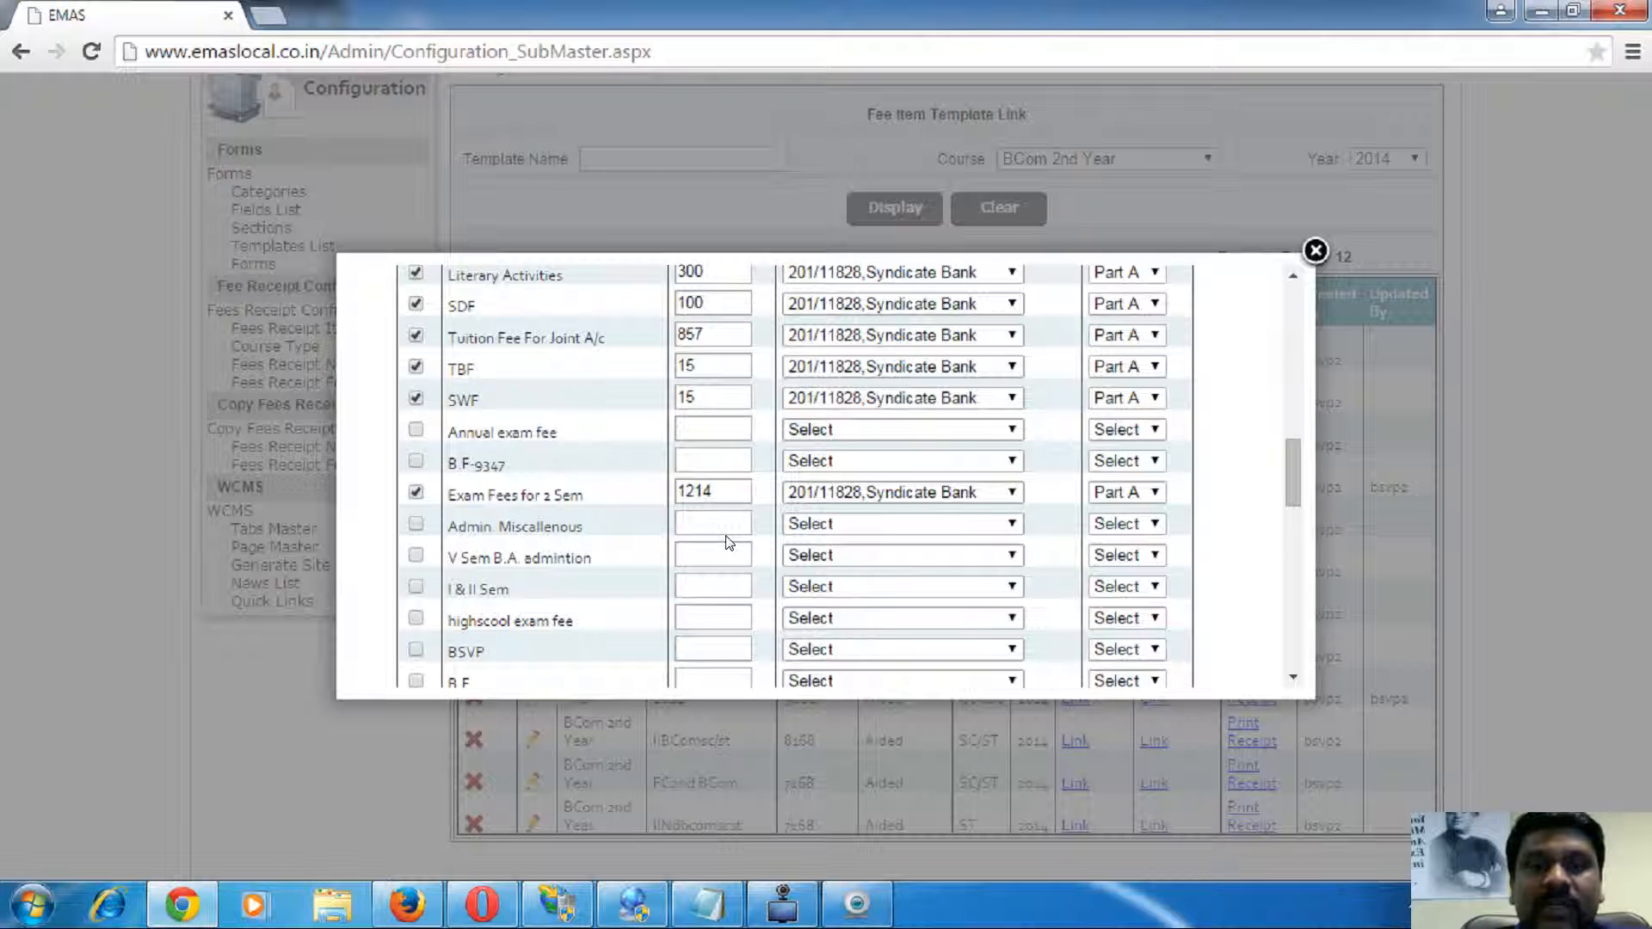
{"action": "left_click", "coordinate": [1316, 250]}
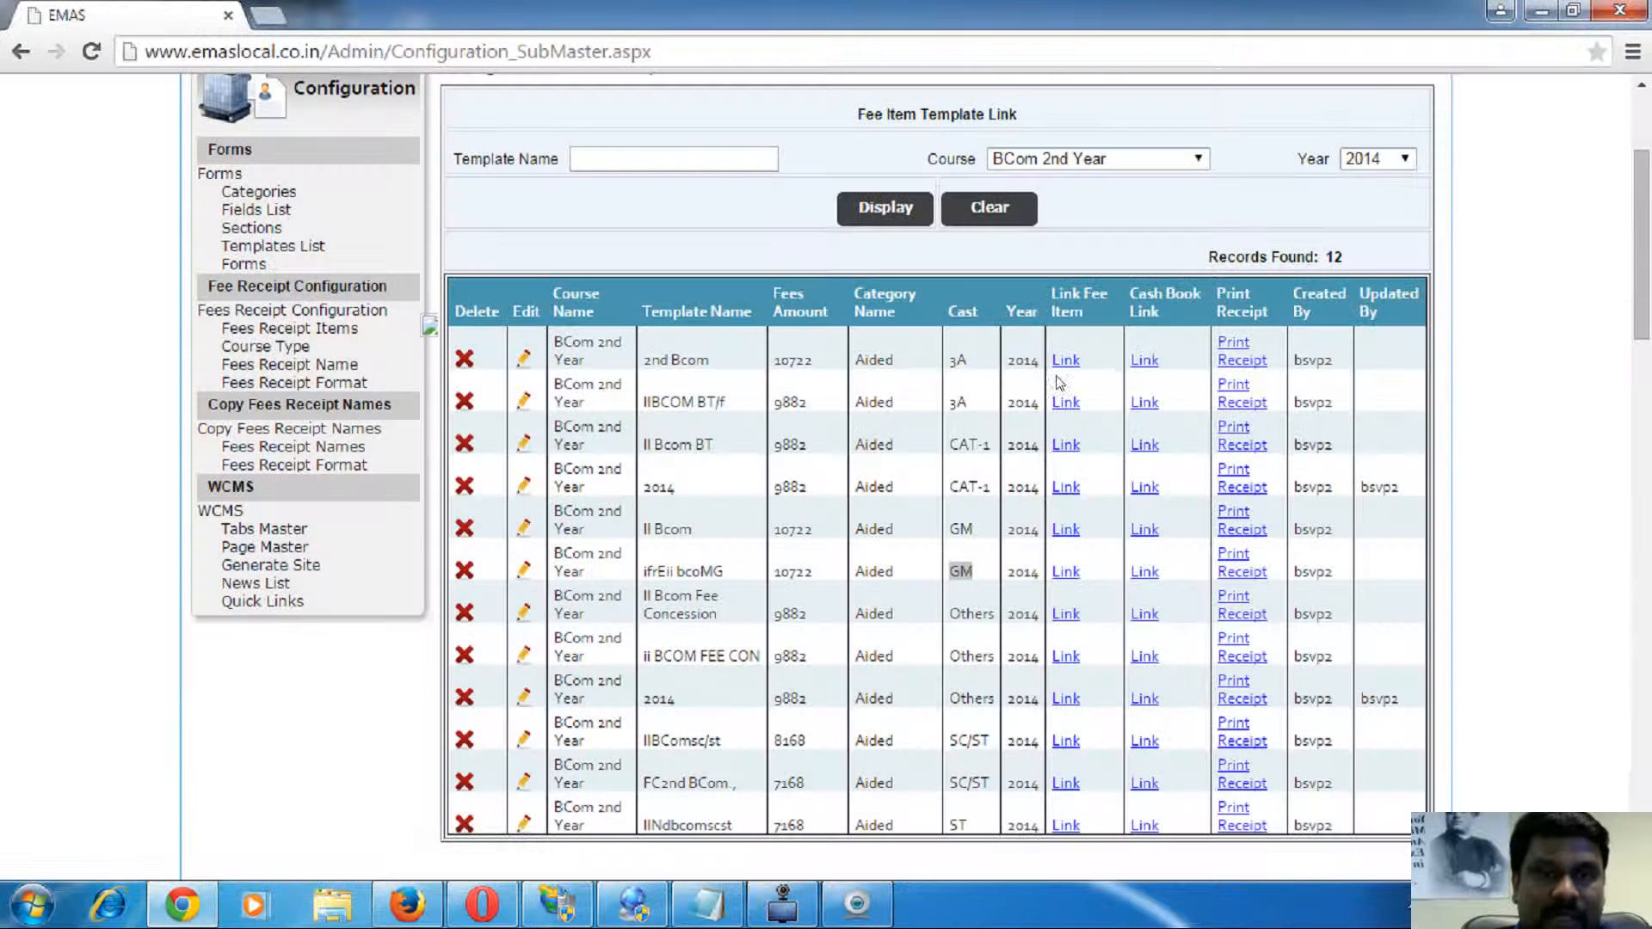
{"action": "left_click", "coordinate": [1144, 360]}
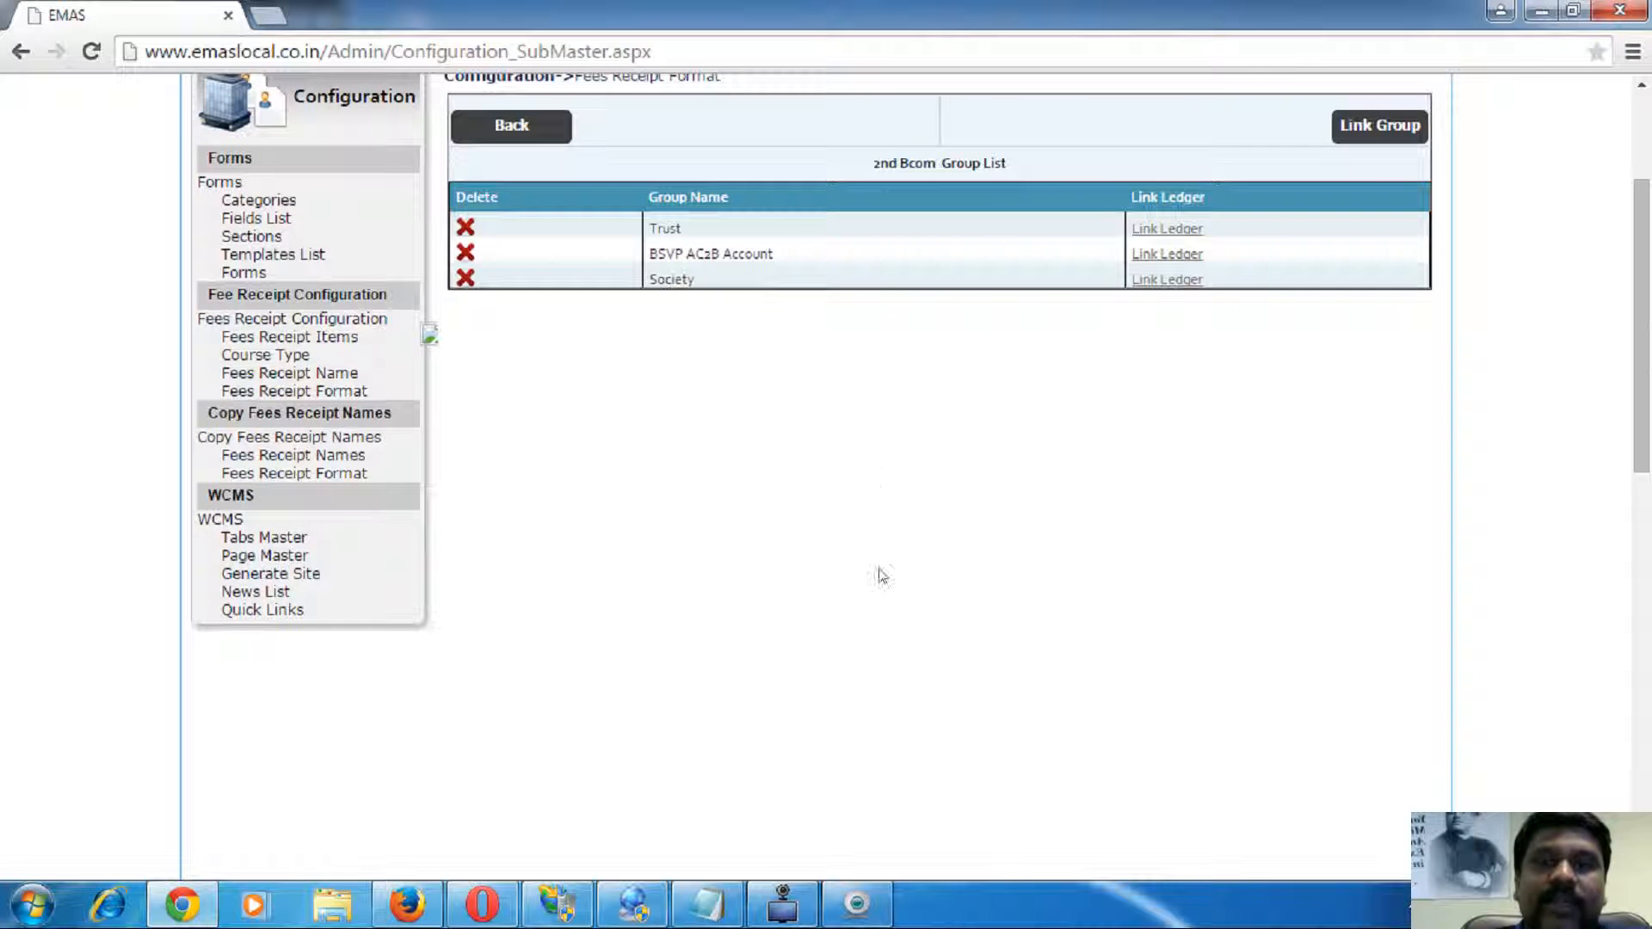
{"action": "scroll", "coordinate": [885, 477], "scroll_direction": "up", "scroll_amount": 3}
{"action": "double_click", "coordinate": [665, 461]}
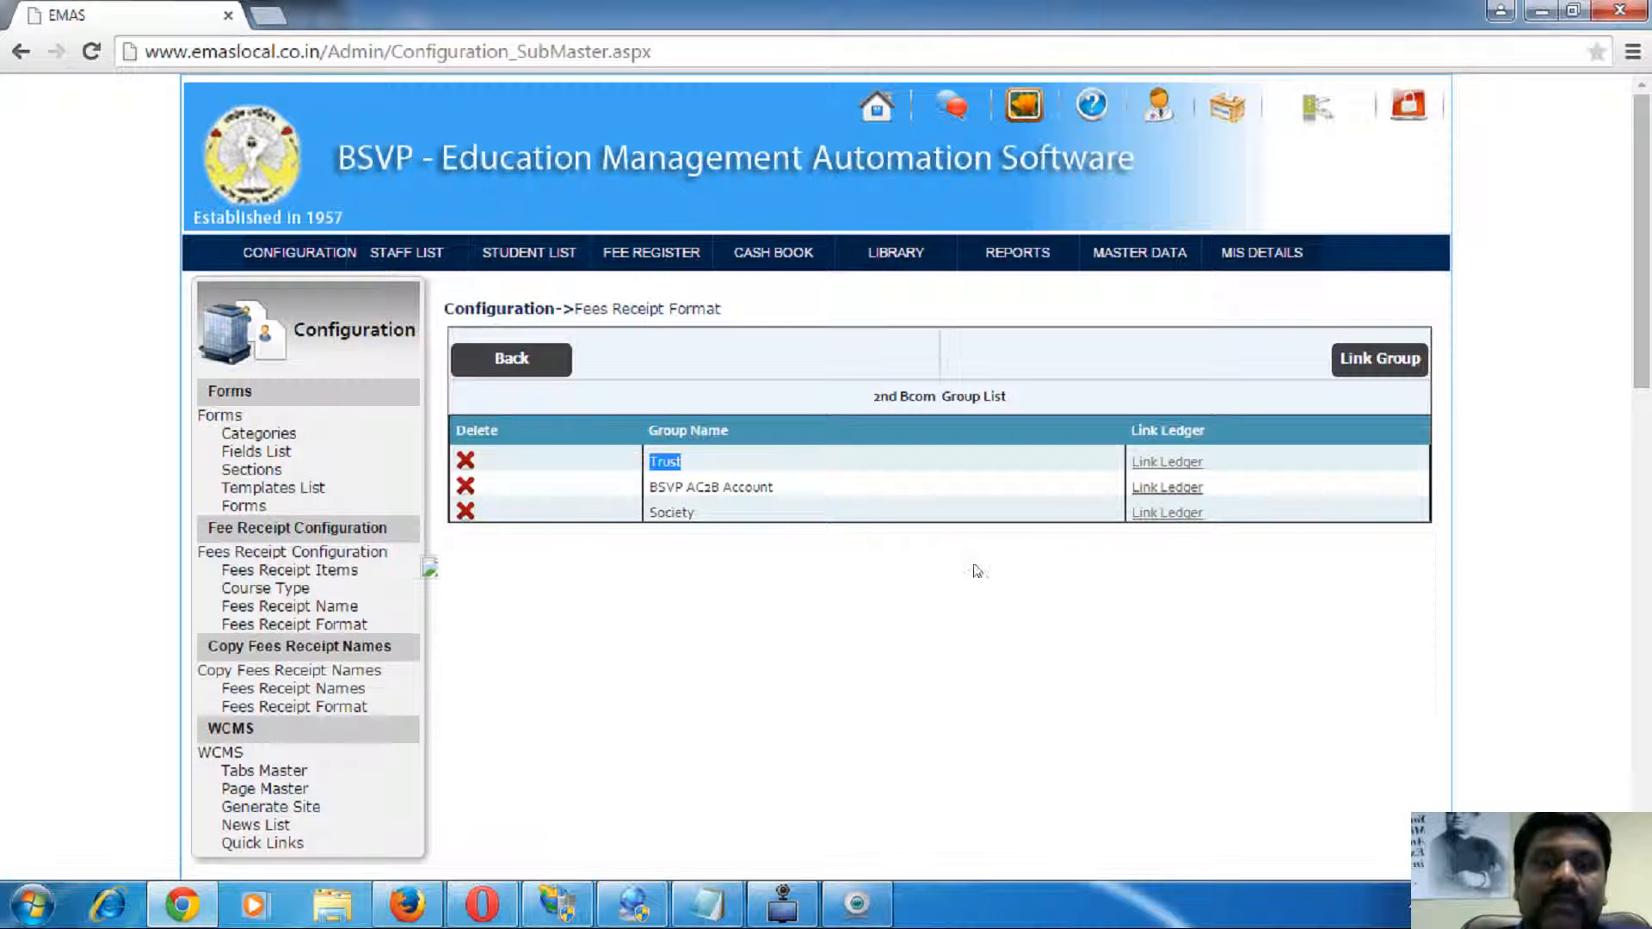
{"action": "left_click", "coordinate": [1167, 462]}
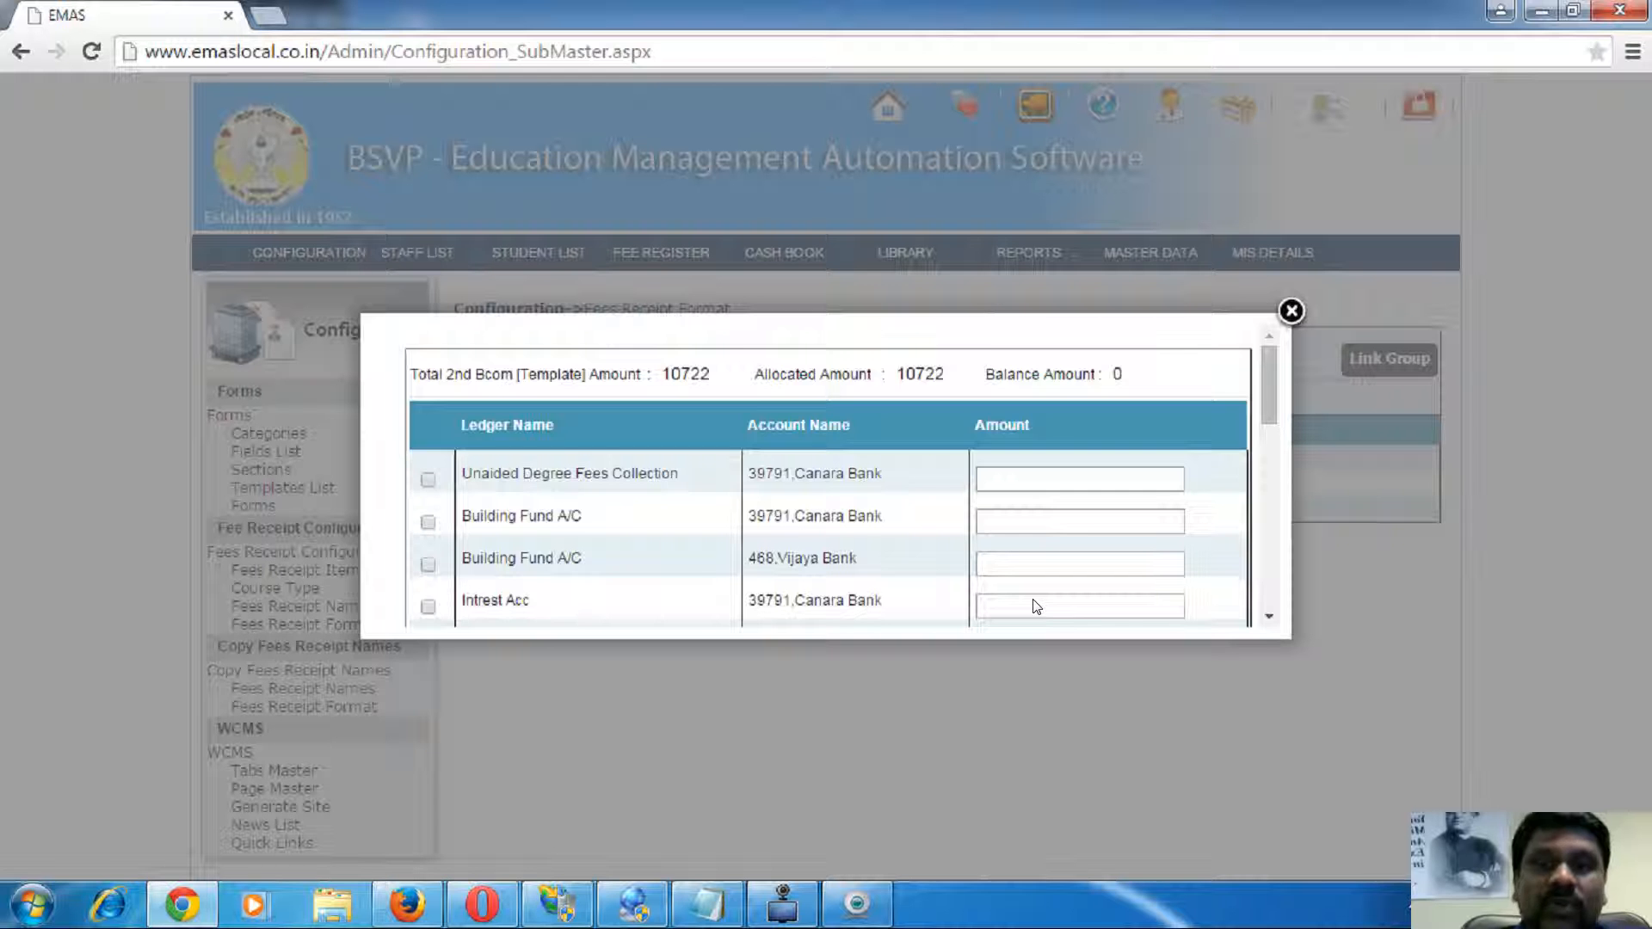
{"action": "scroll", "coordinate": [740, 568], "scroll_direction": "down", "scroll_amount": 10}
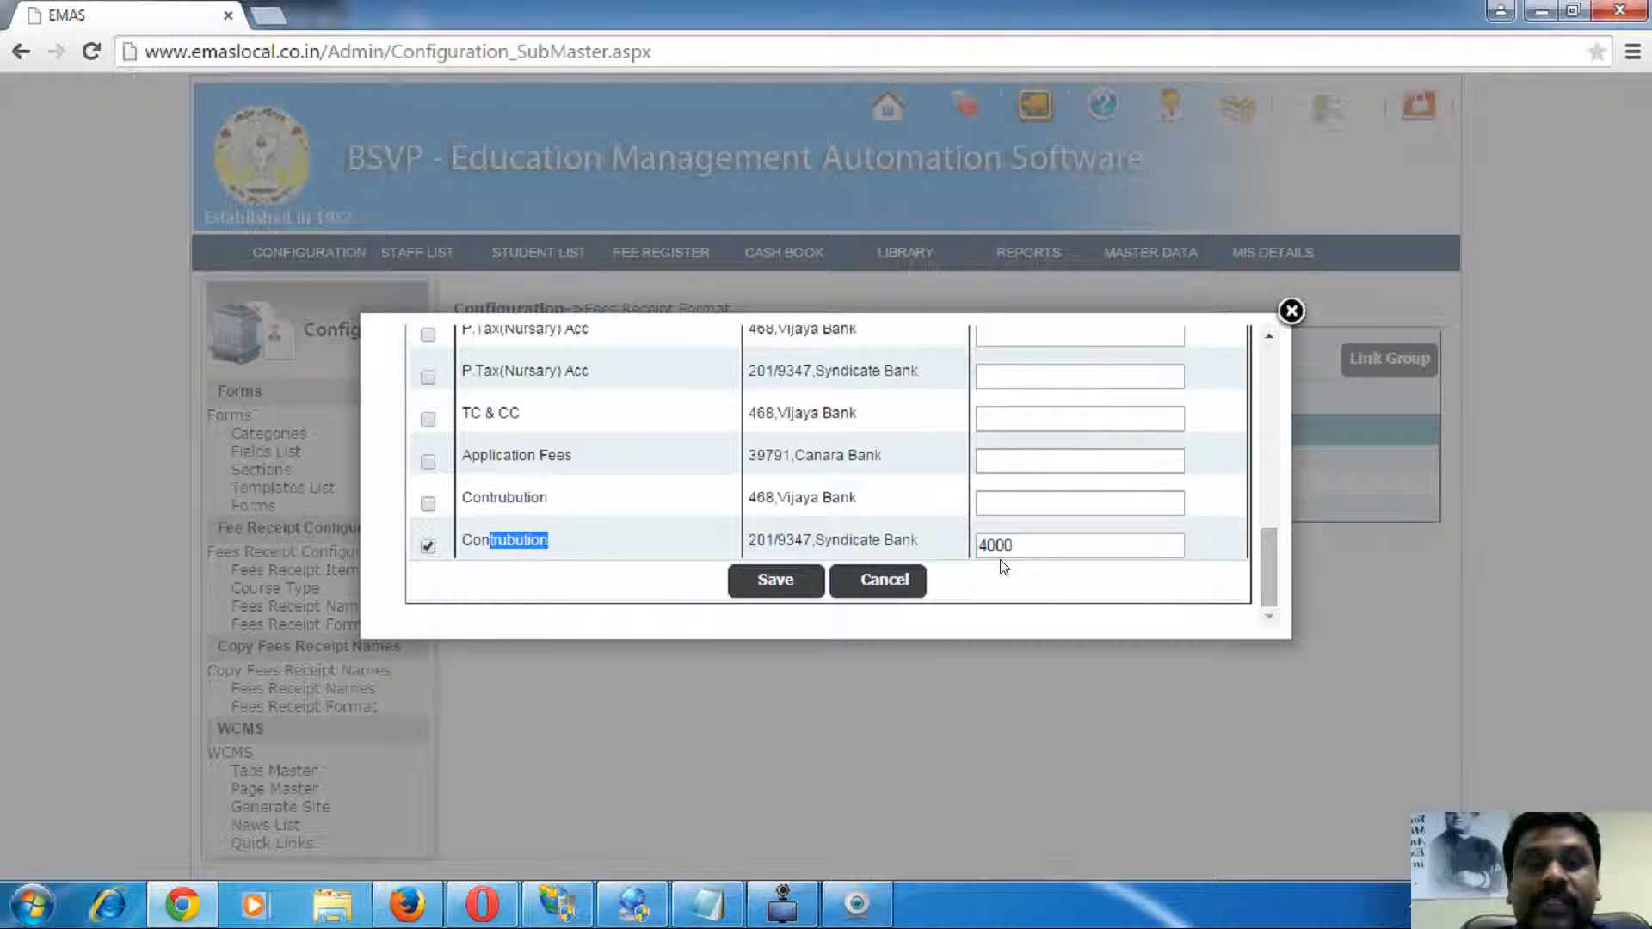
{"action": "left_click", "coordinate": [878, 579]}
{"action": "double_click", "coordinate": [671, 512]}
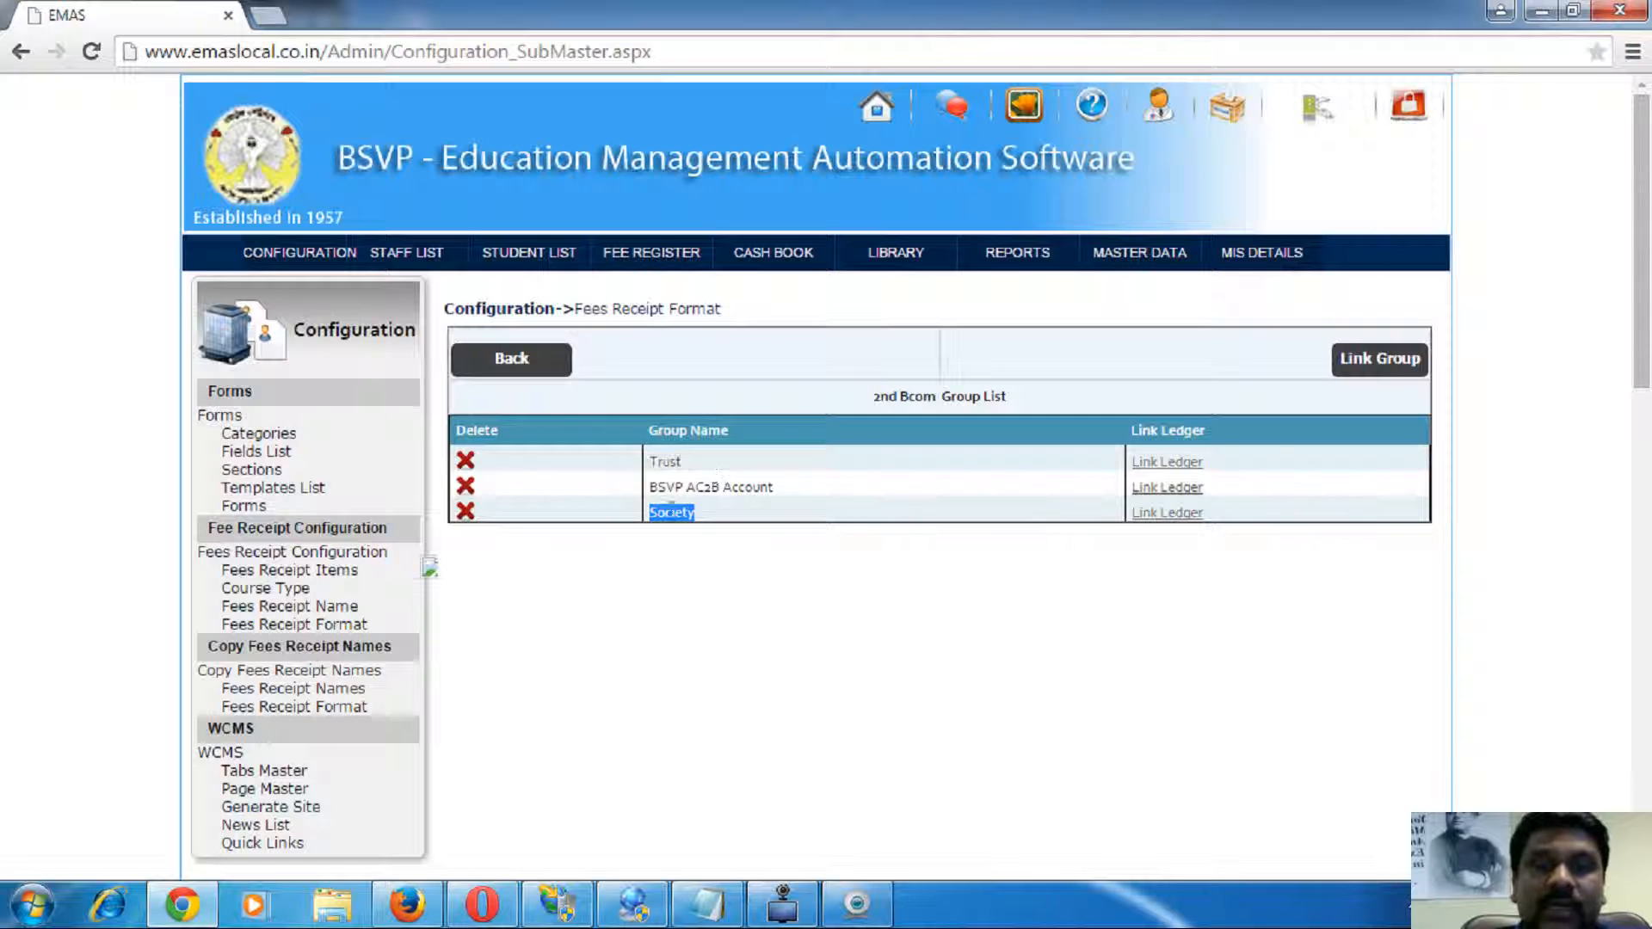
{"action": "left_click", "coordinate": [1153, 514]}
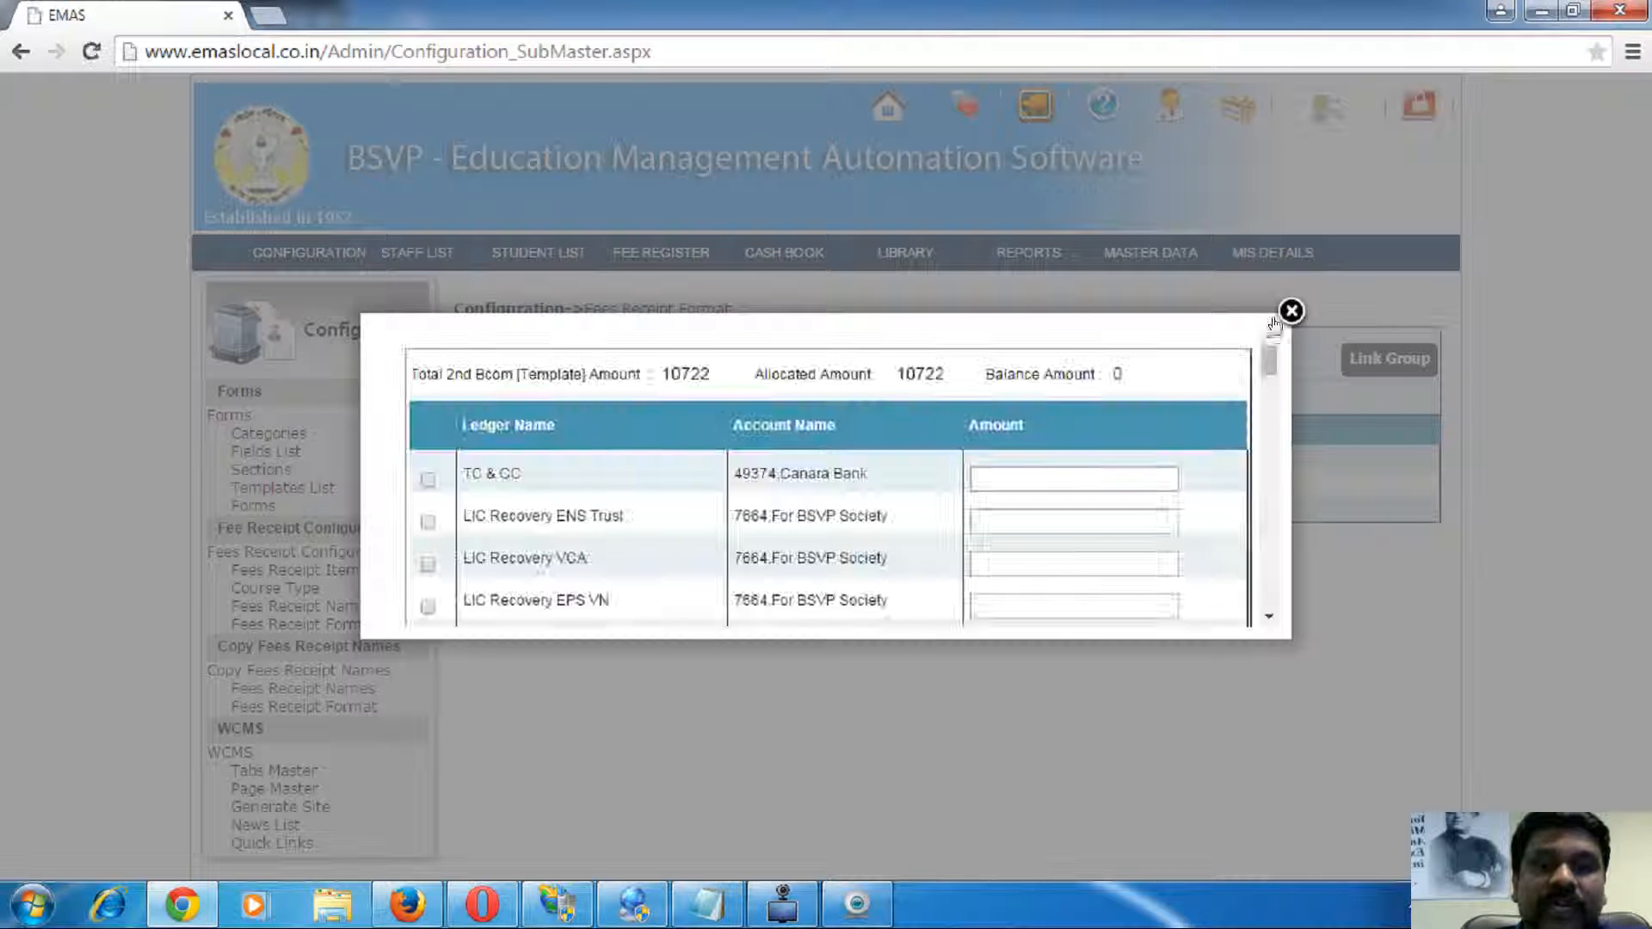
{"action": "left_click", "coordinate": [1282, 319]}
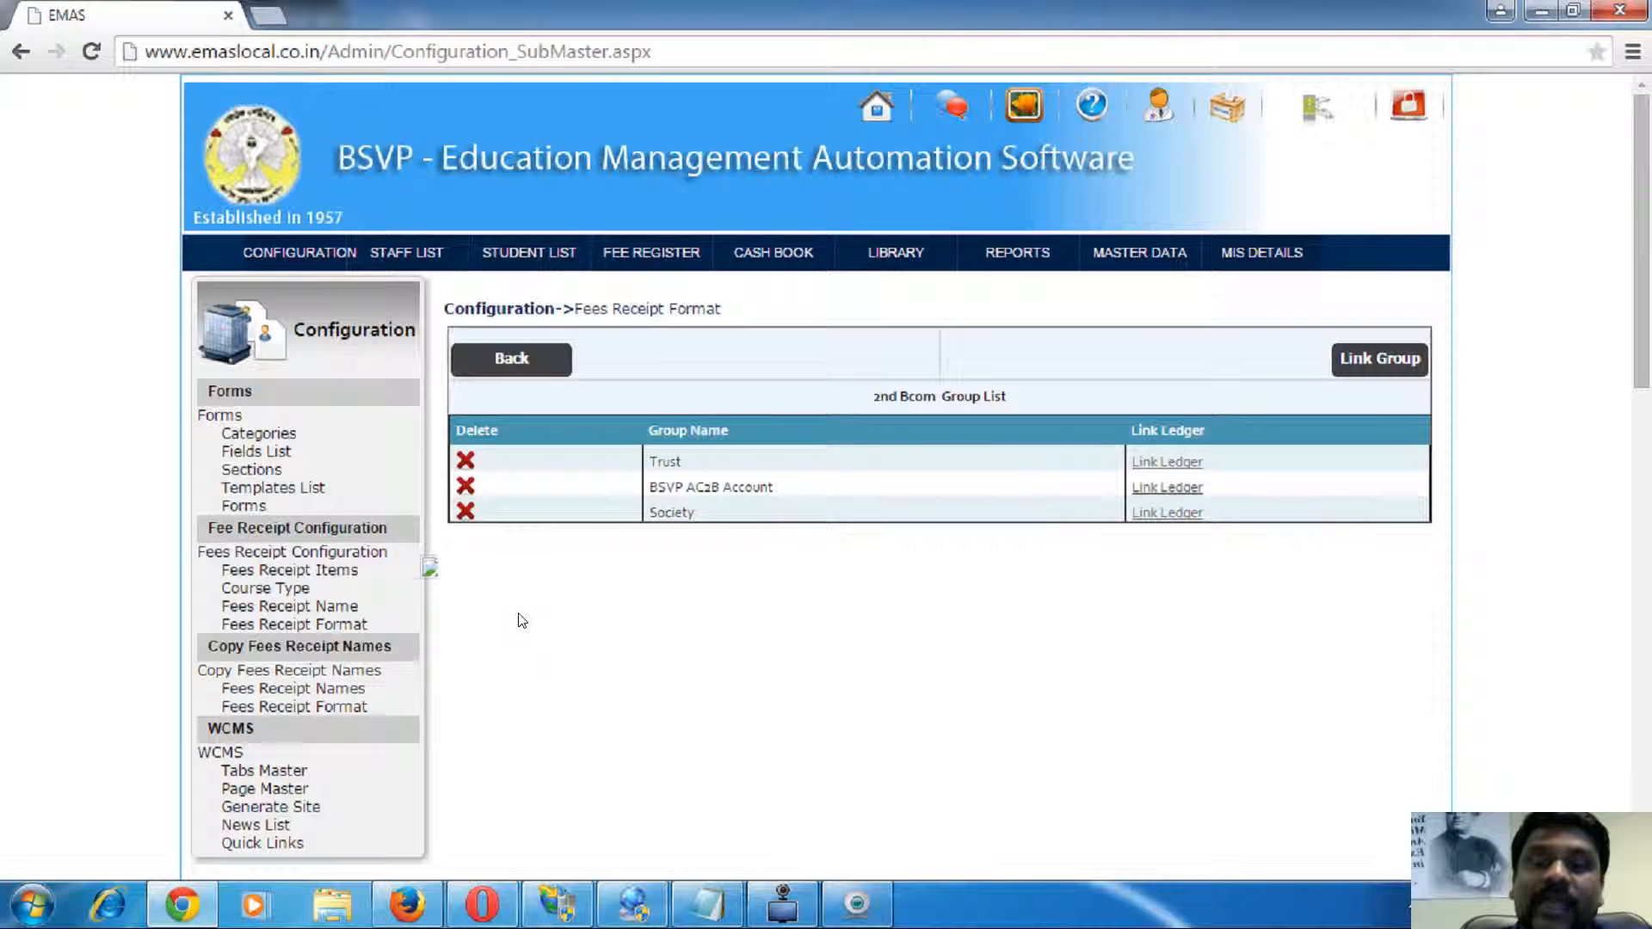
- Start a new fee receipt with title Mr and the first name from a saved entry
{"action": "left_click", "coordinate": [653, 255]}
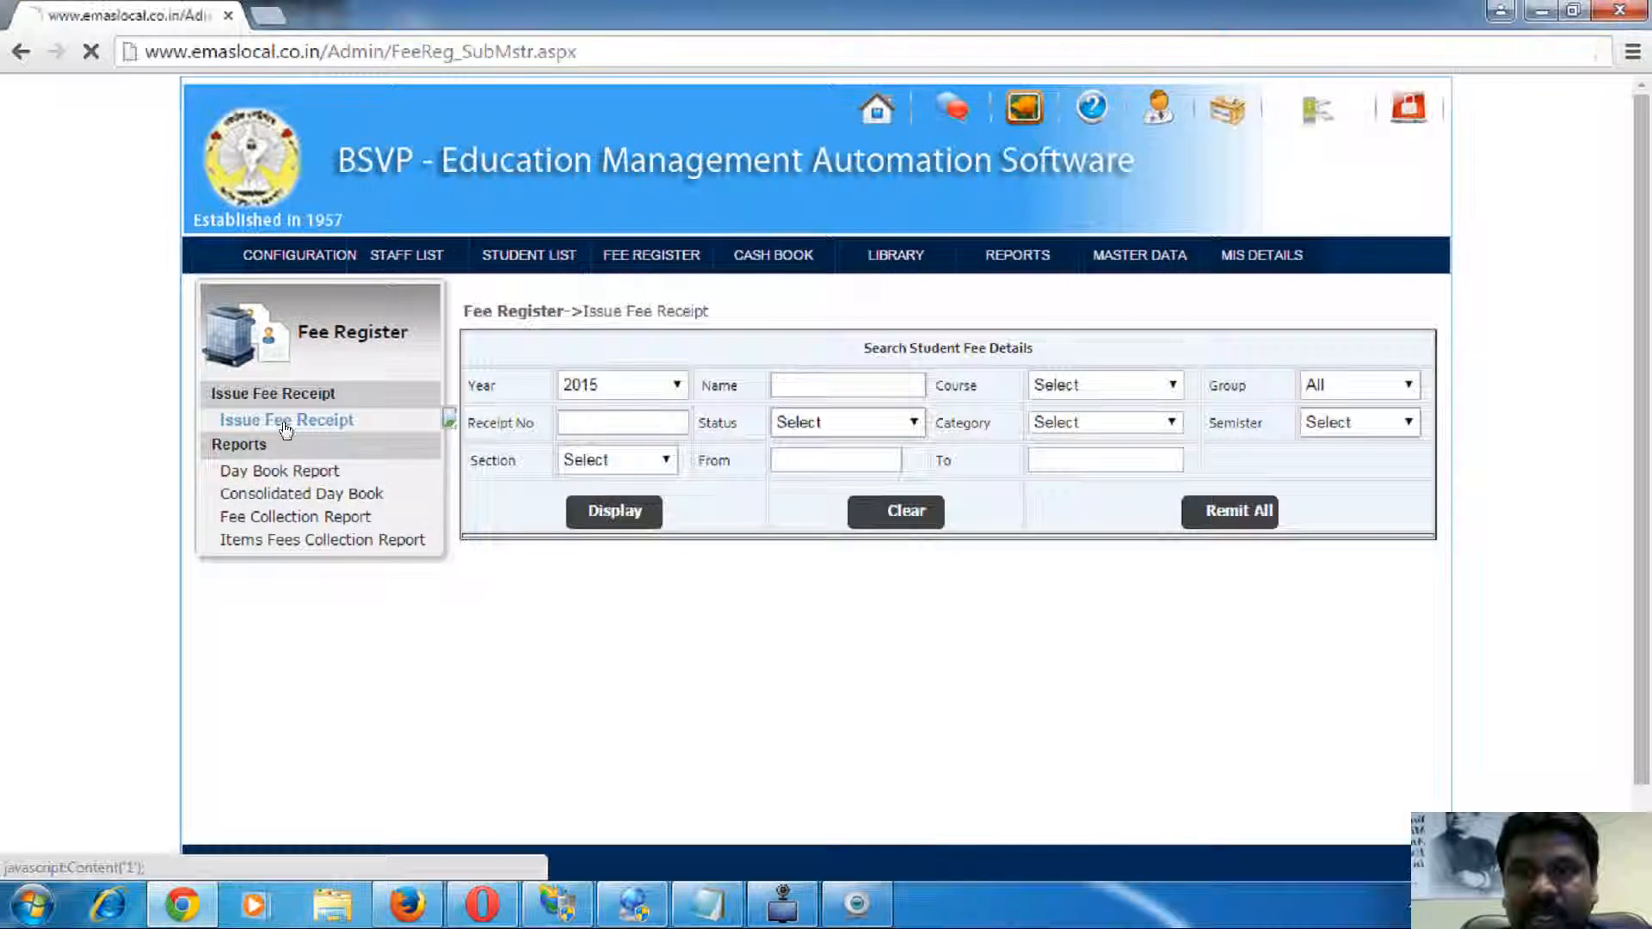
{"action": "left_click", "coordinate": [279, 424]}
{"action": "left_click", "coordinate": [953, 455]}
{"action": "left_click", "coordinate": [935, 483]}
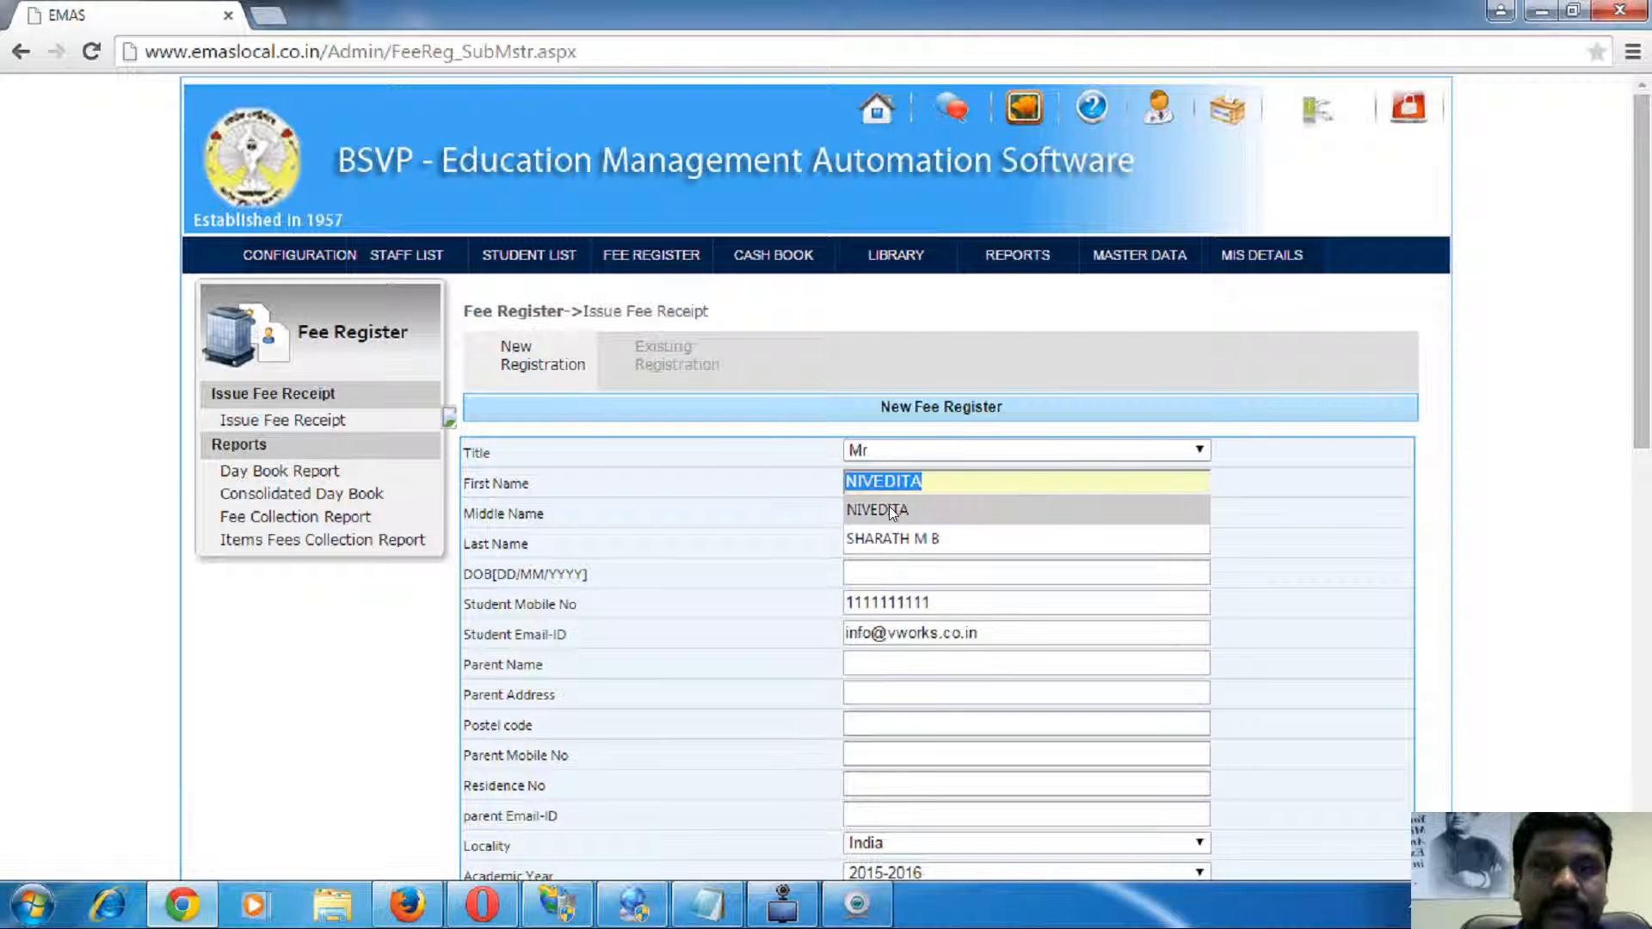
{"action": "left_click", "coordinate": [890, 506]}
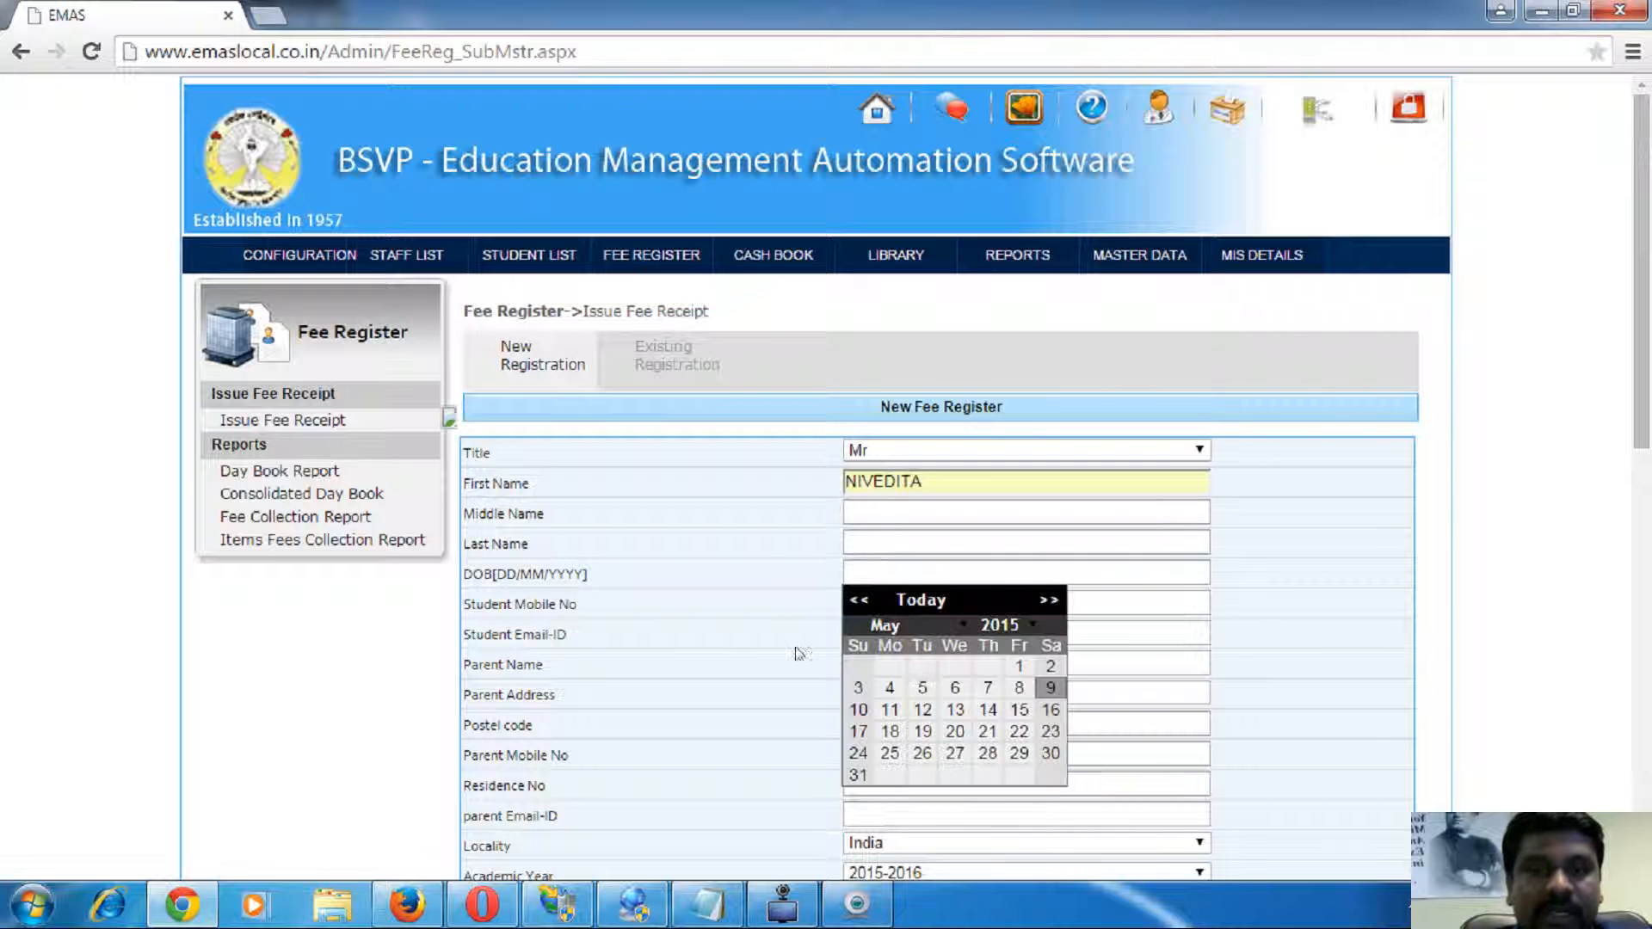
- Set birth date 09/02/2015, then enter the student's mobile number and e-mail address
{"action": "left_click", "coordinate": [1050, 687]}
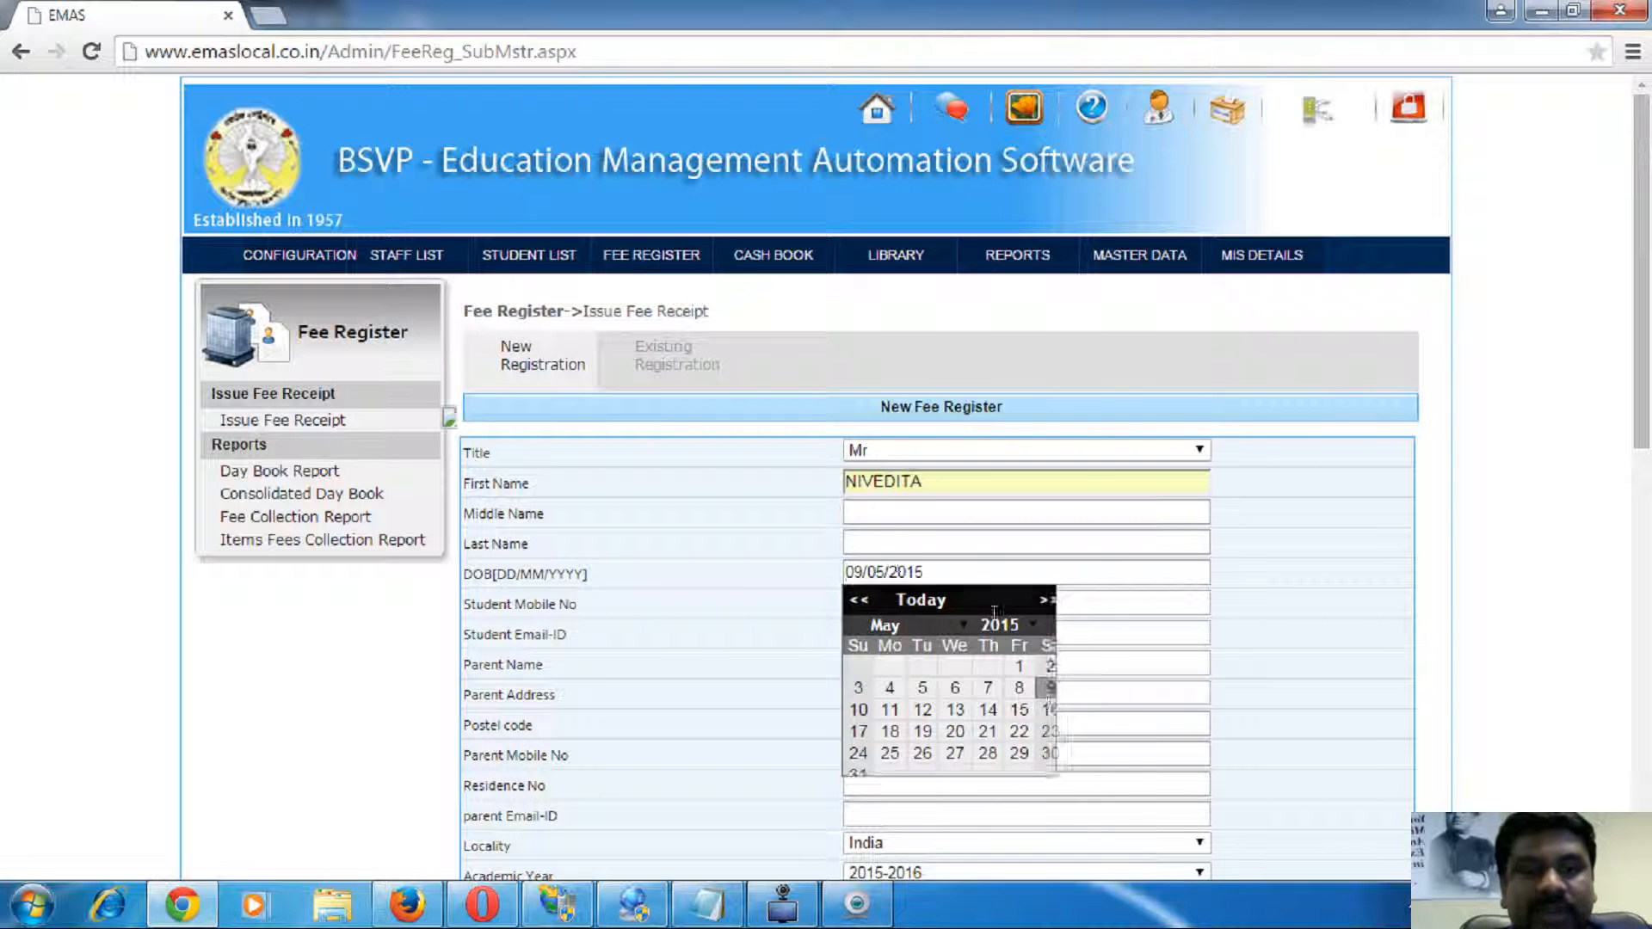
{"action": "left_click", "coordinate": [879, 572]}
{"action": "type", "text": "2"}
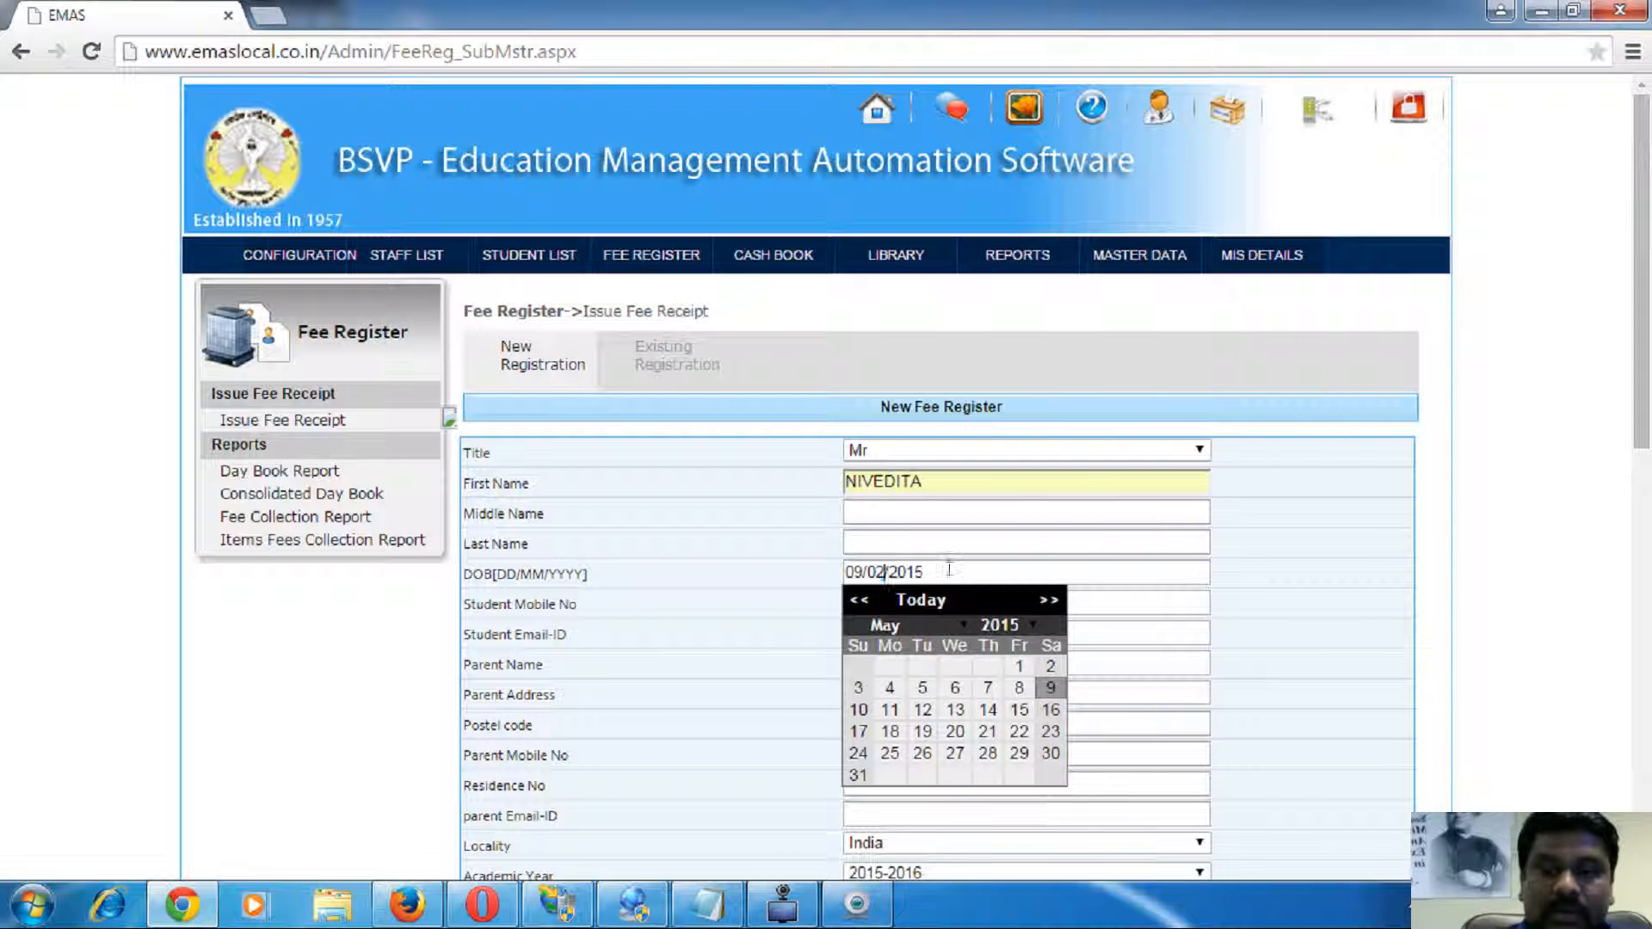
{"action": "left_click", "coordinate": [1291, 612]}
{"action": "left_click_drag", "start_coordinate": [974, 604], "coordinate": [783, 602]}
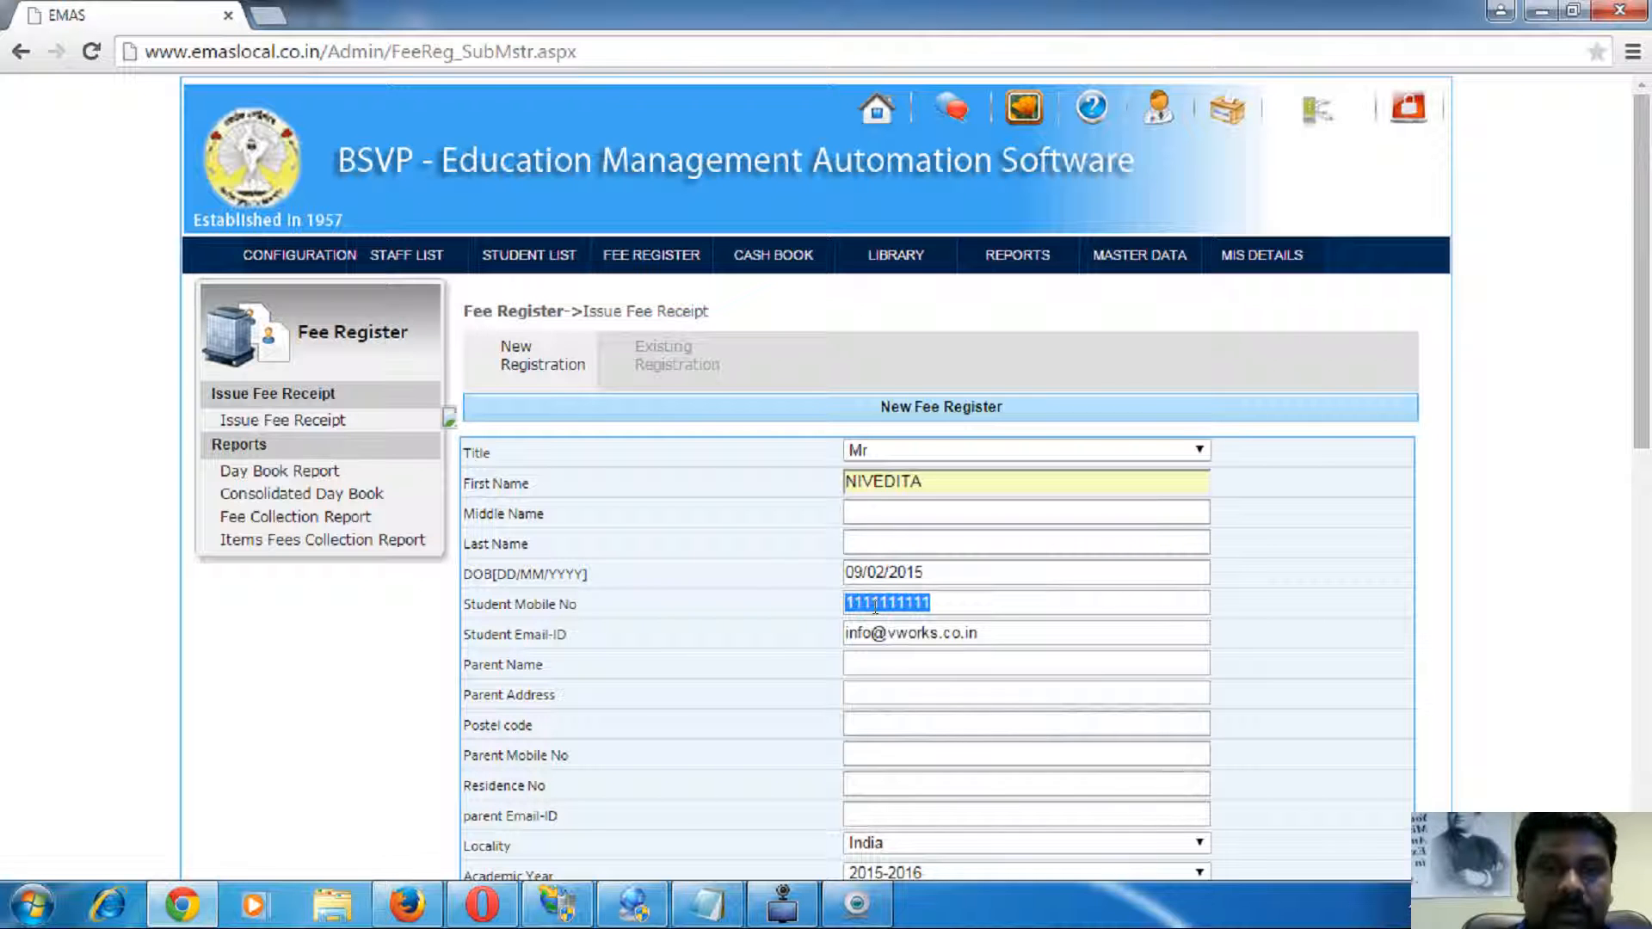
{"action": "type", "text": "99"}
{"action": "left_click", "coordinate": [904, 630]}
{"action": "left_click_drag", "start_coordinate": [872, 634], "coordinate": [791, 626]}
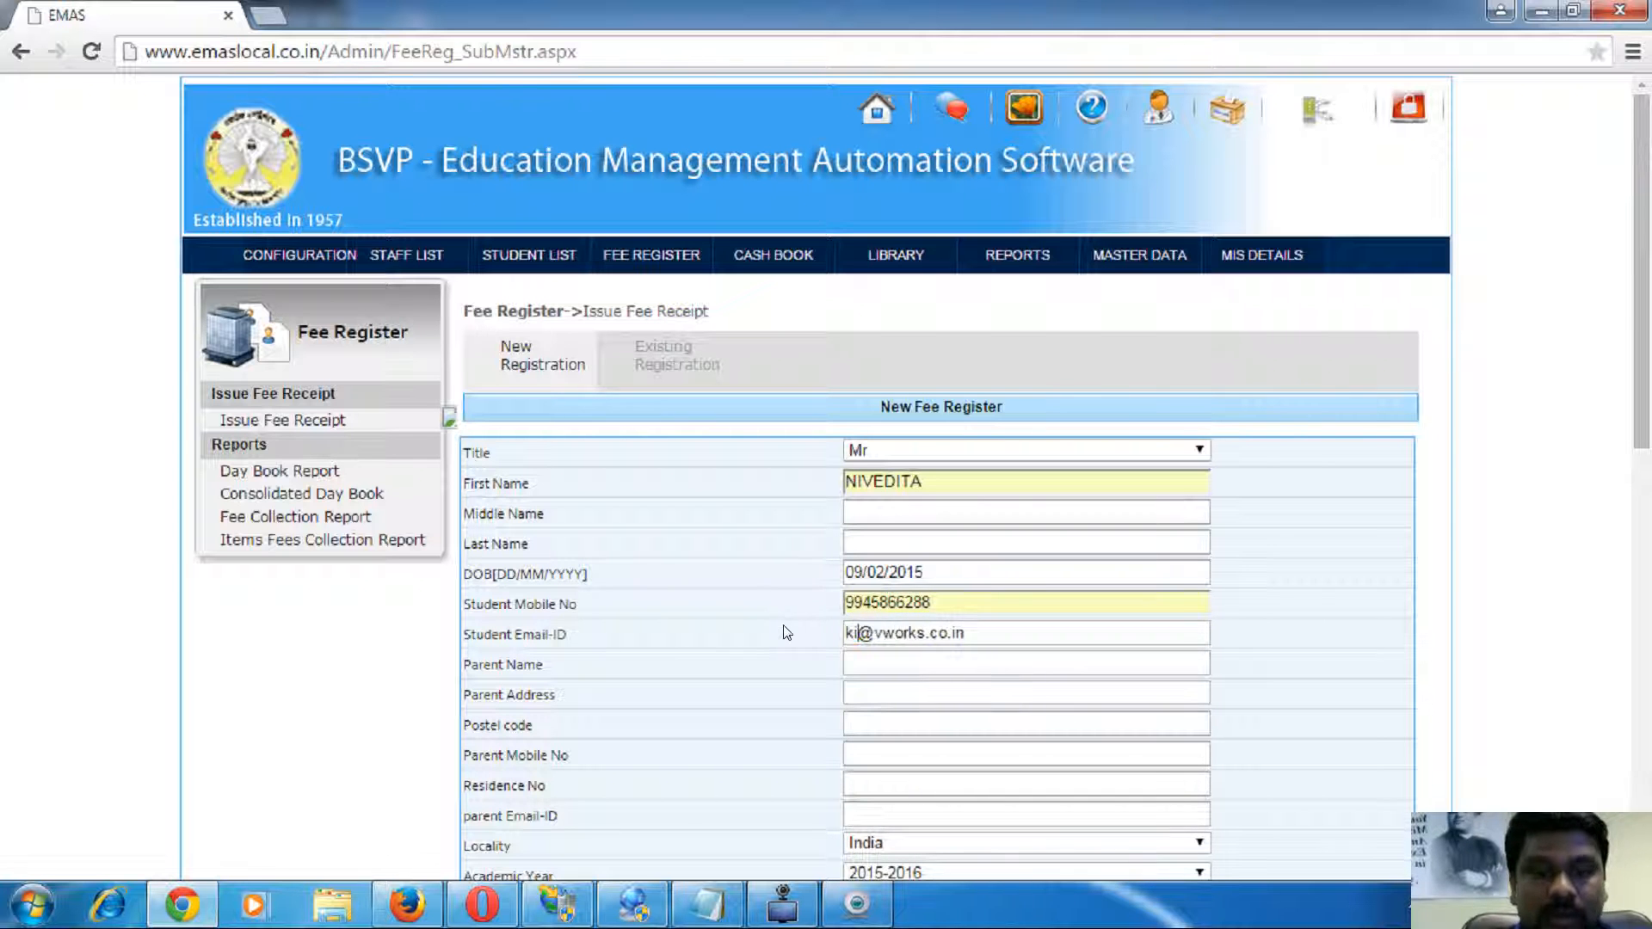
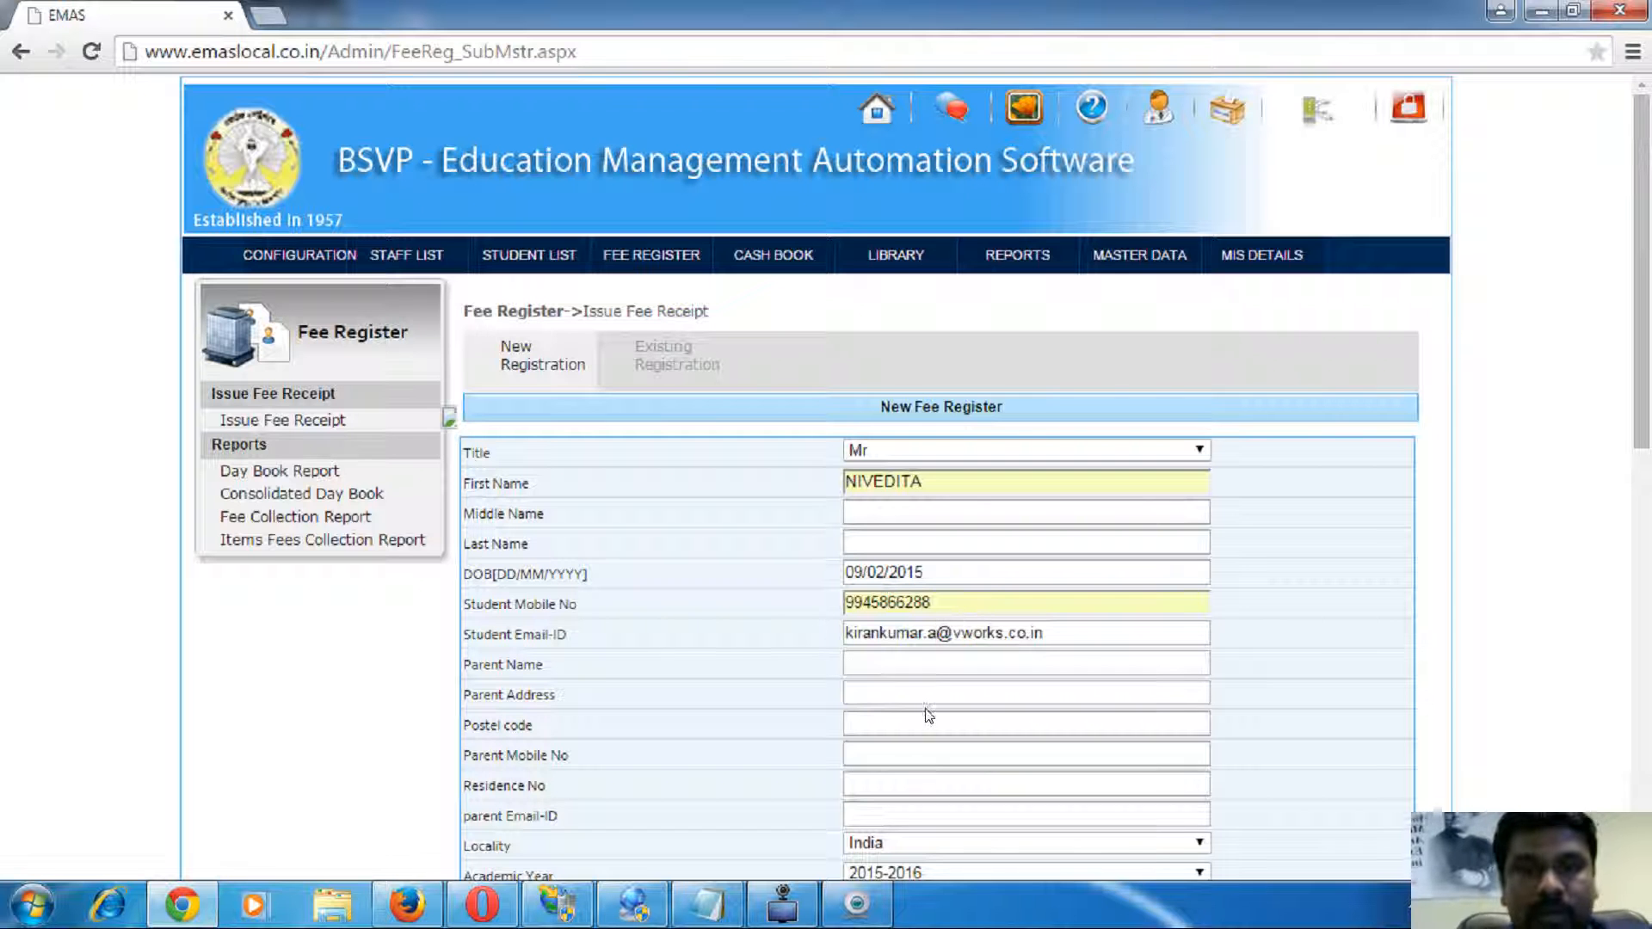
- Fill the parent name and parent mobile from saved suggestions and review the filled rows
{"action": "left_click", "coordinate": [893, 669]}
{"action": "left_click", "coordinate": [891, 687]}
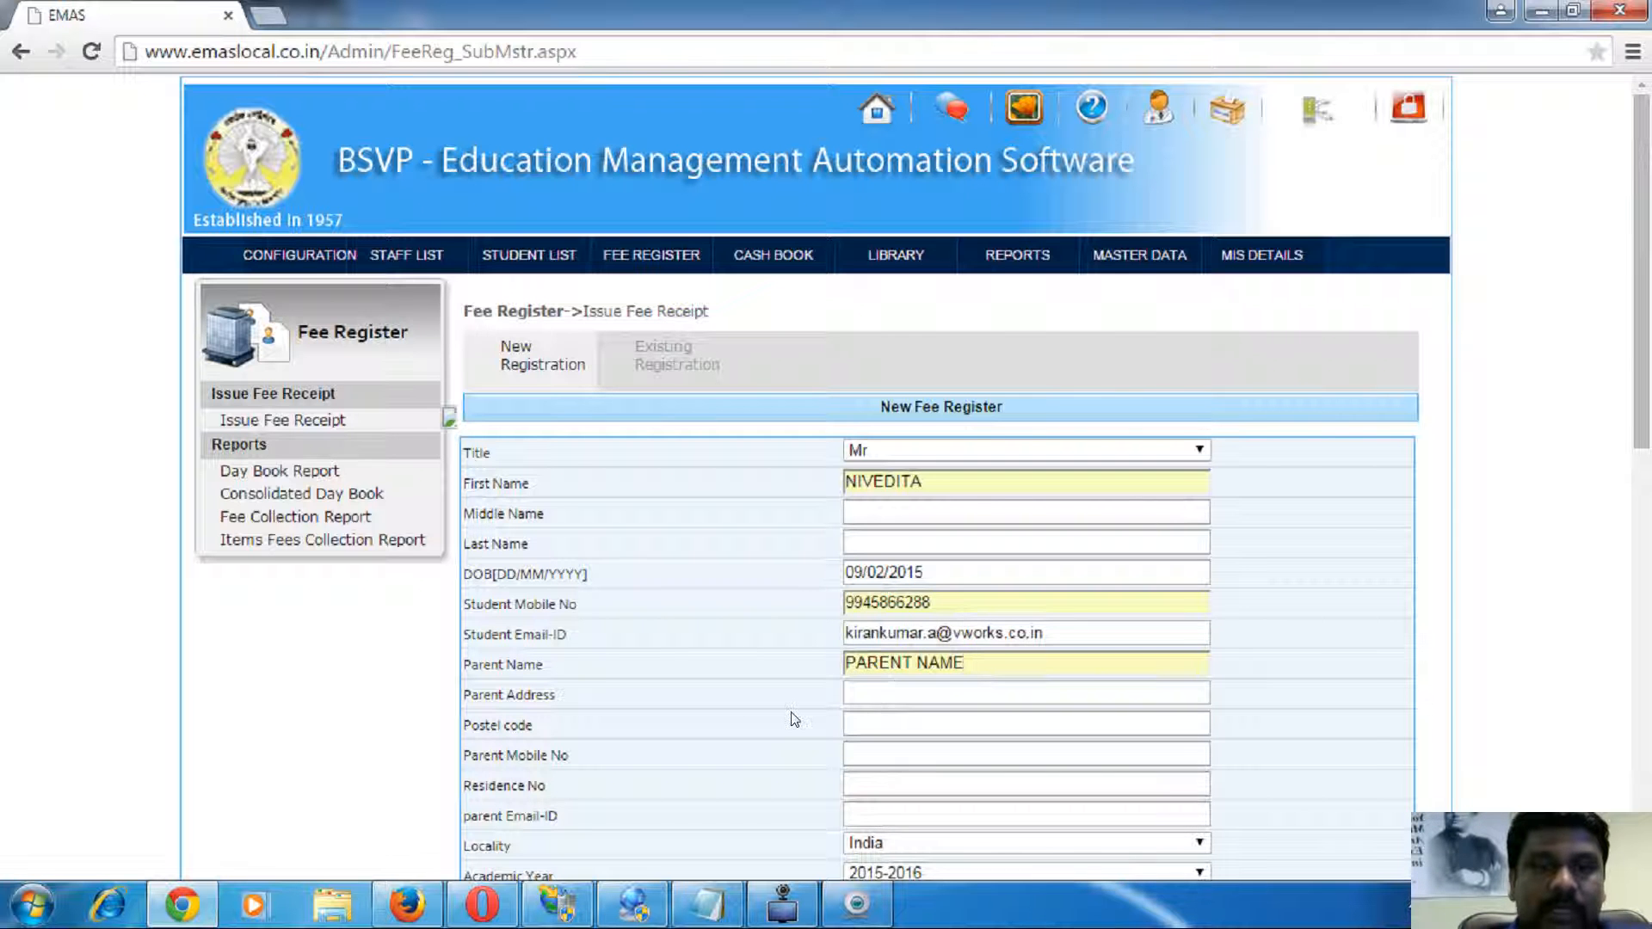
{"action": "scroll", "coordinate": [793, 719], "scroll_direction": "down", "scroll_amount": 1}
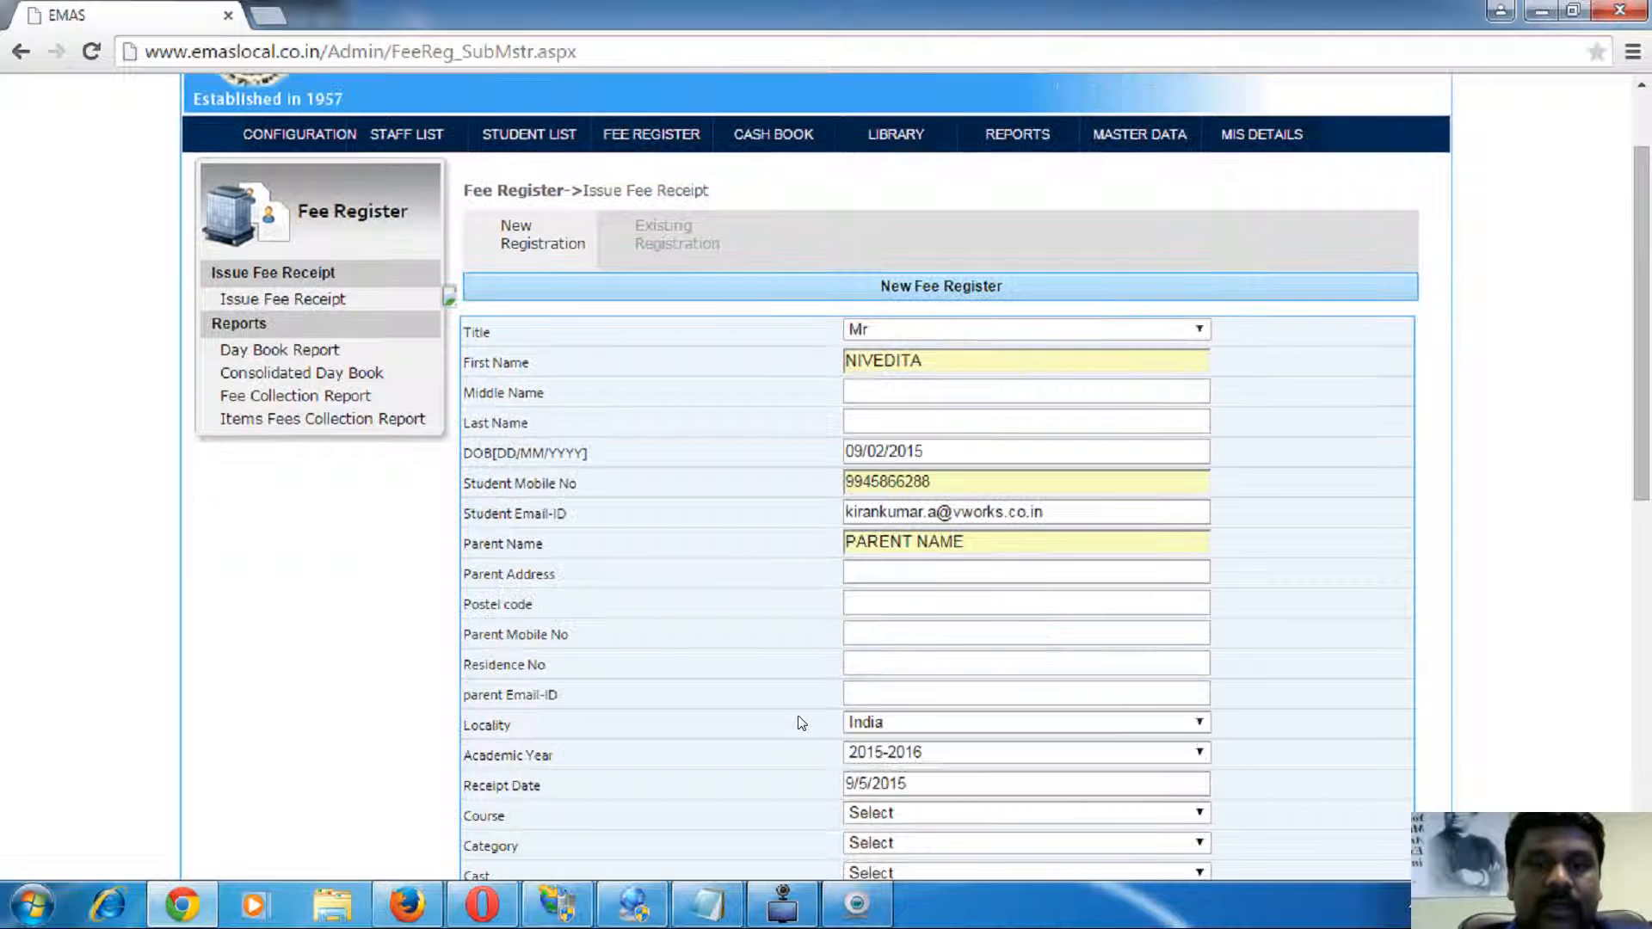
{"action": "left_click", "coordinate": [878, 631]}
{"action": "left_click", "coordinate": [887, 656]}
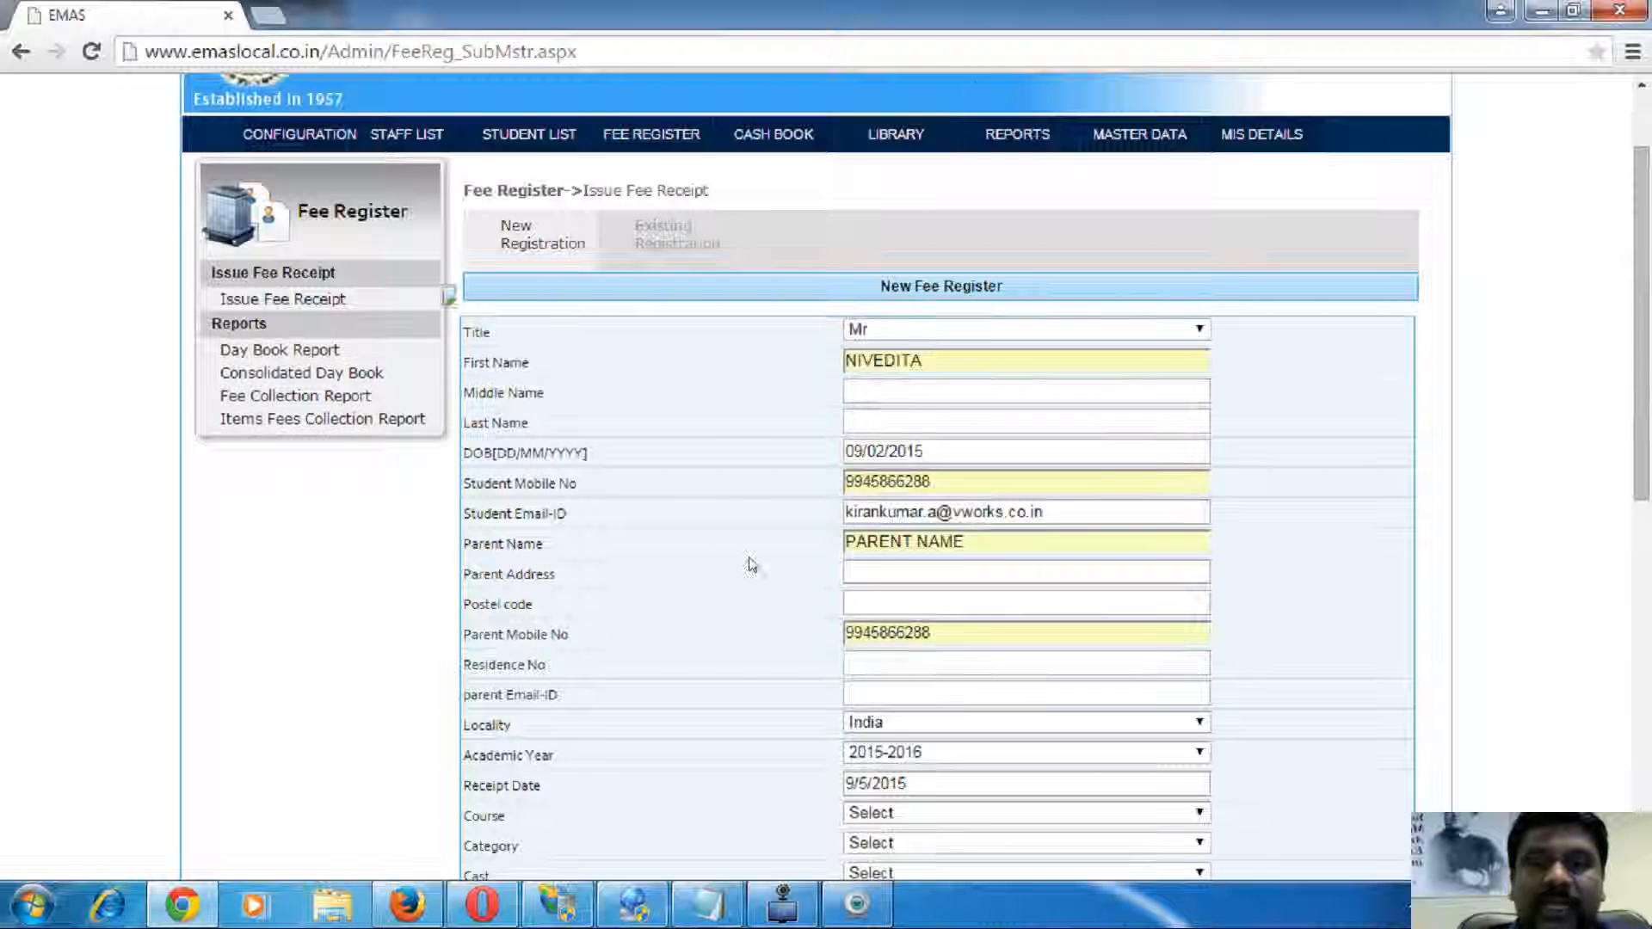
{"action": "scroll", "coordinate": [697, 551], "scroll_direction": "down", "scroll_amount": 1}
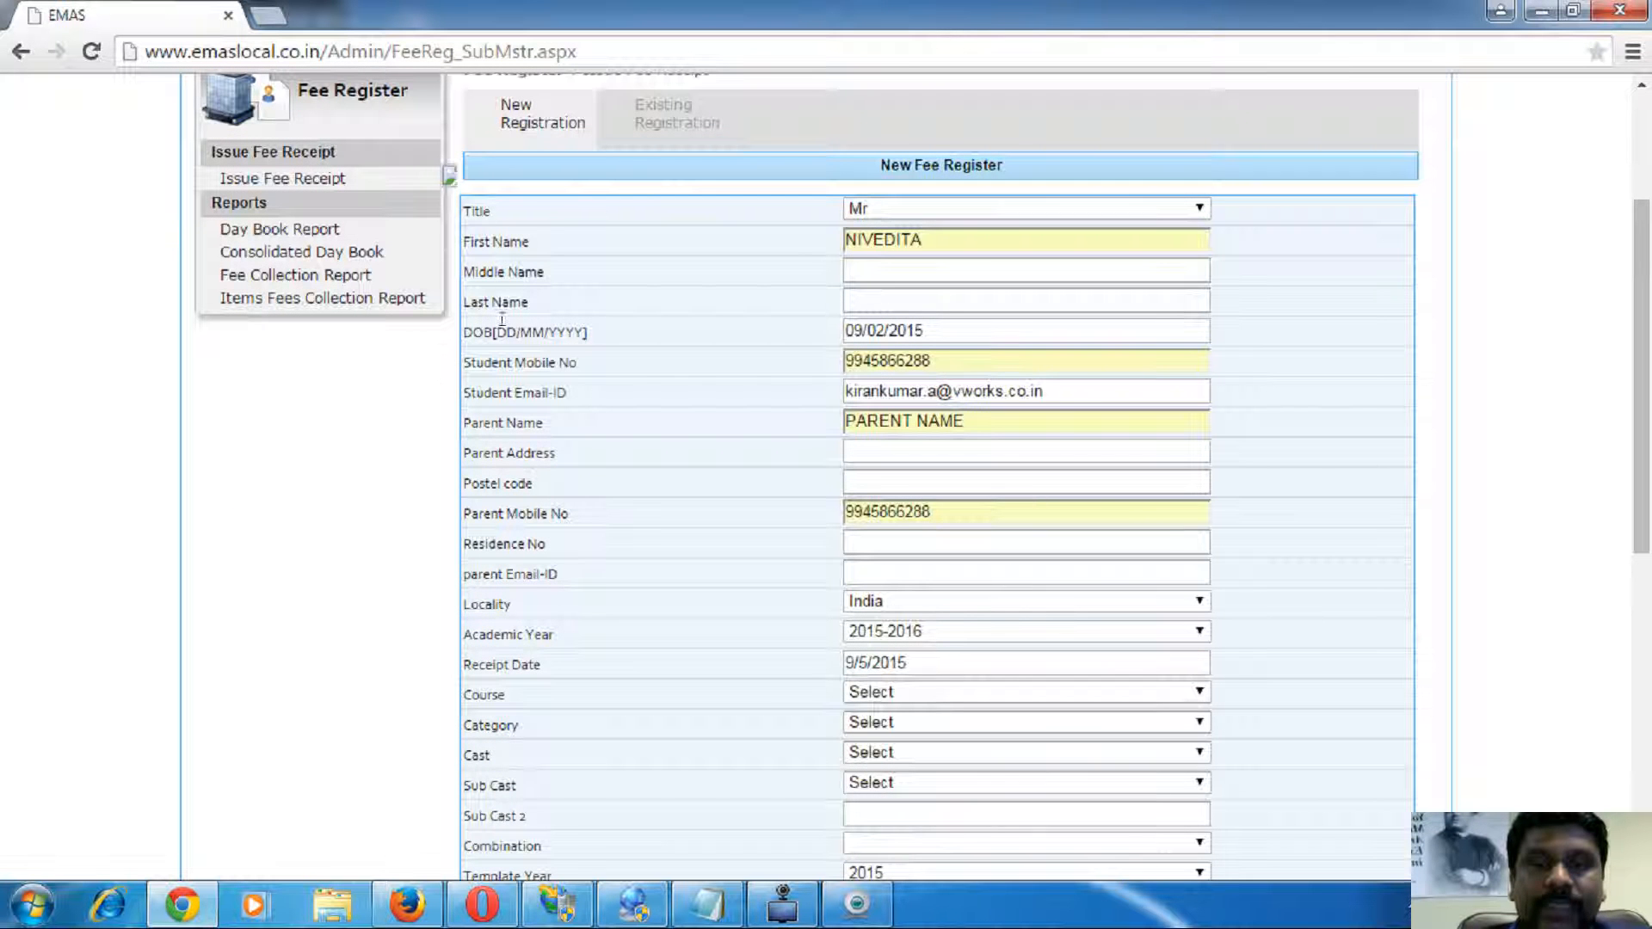
{"action": "left_click_drag", "start_coordinate": [482, 226], "coordinate": [530, 480]}
{"action": "left_click", "coordinate": [537, 491]}
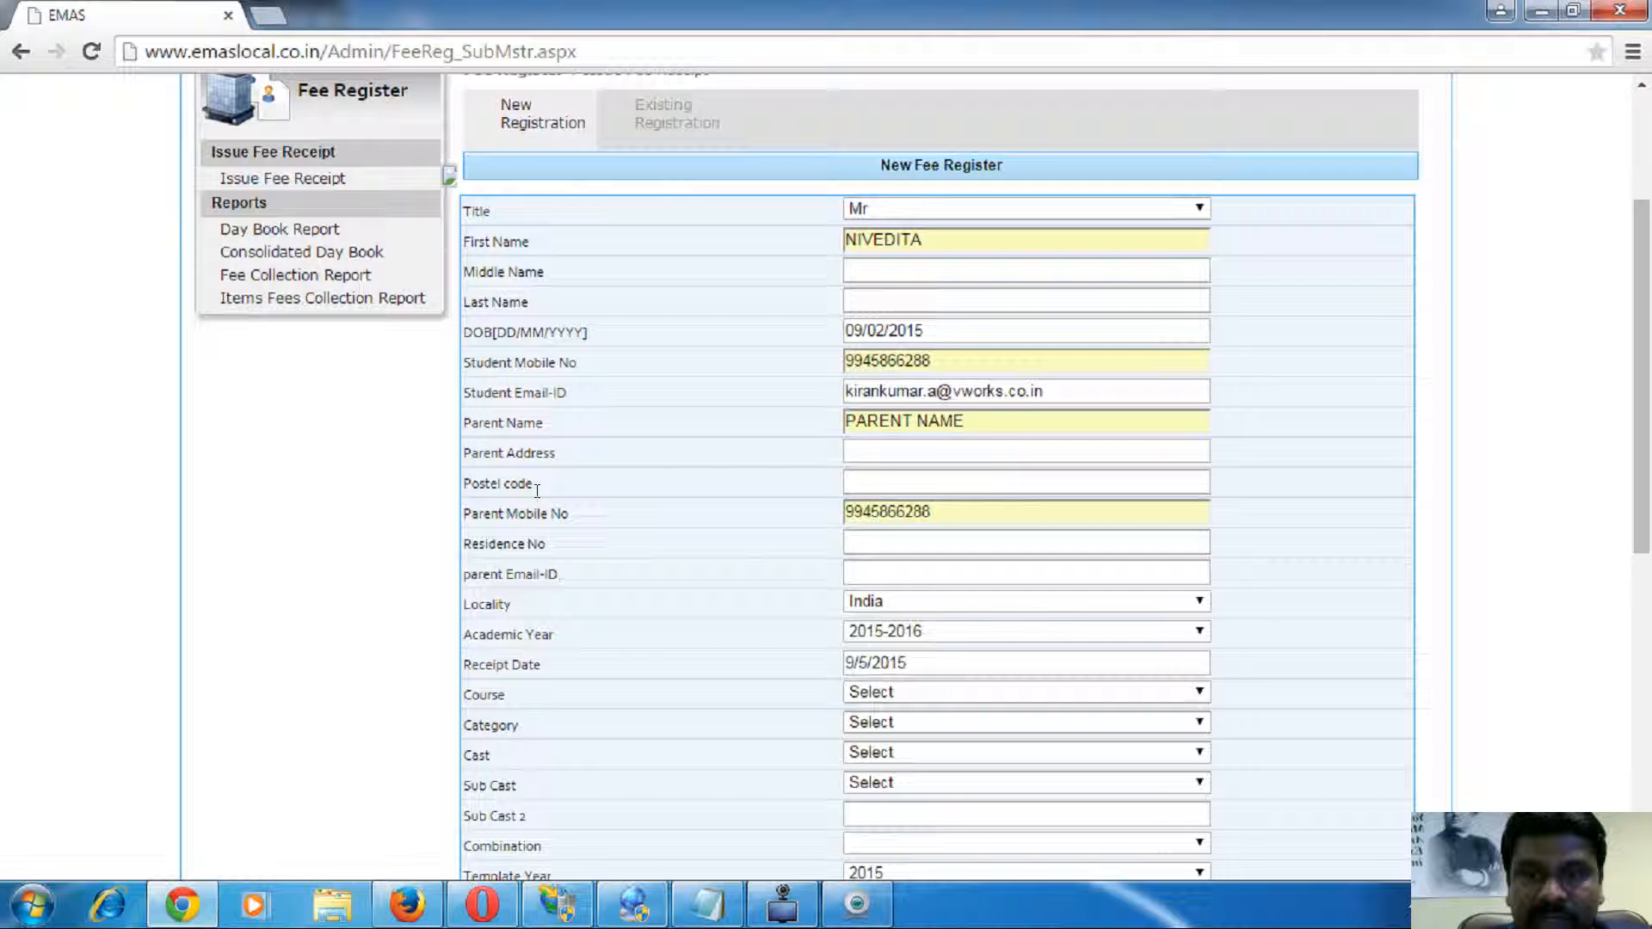
{"action": "left_click_drag", "start_coordinate": [497, 238], "coordinate": [550, 462]}
{"action": "left_click", "coordinate": [566, 530]}
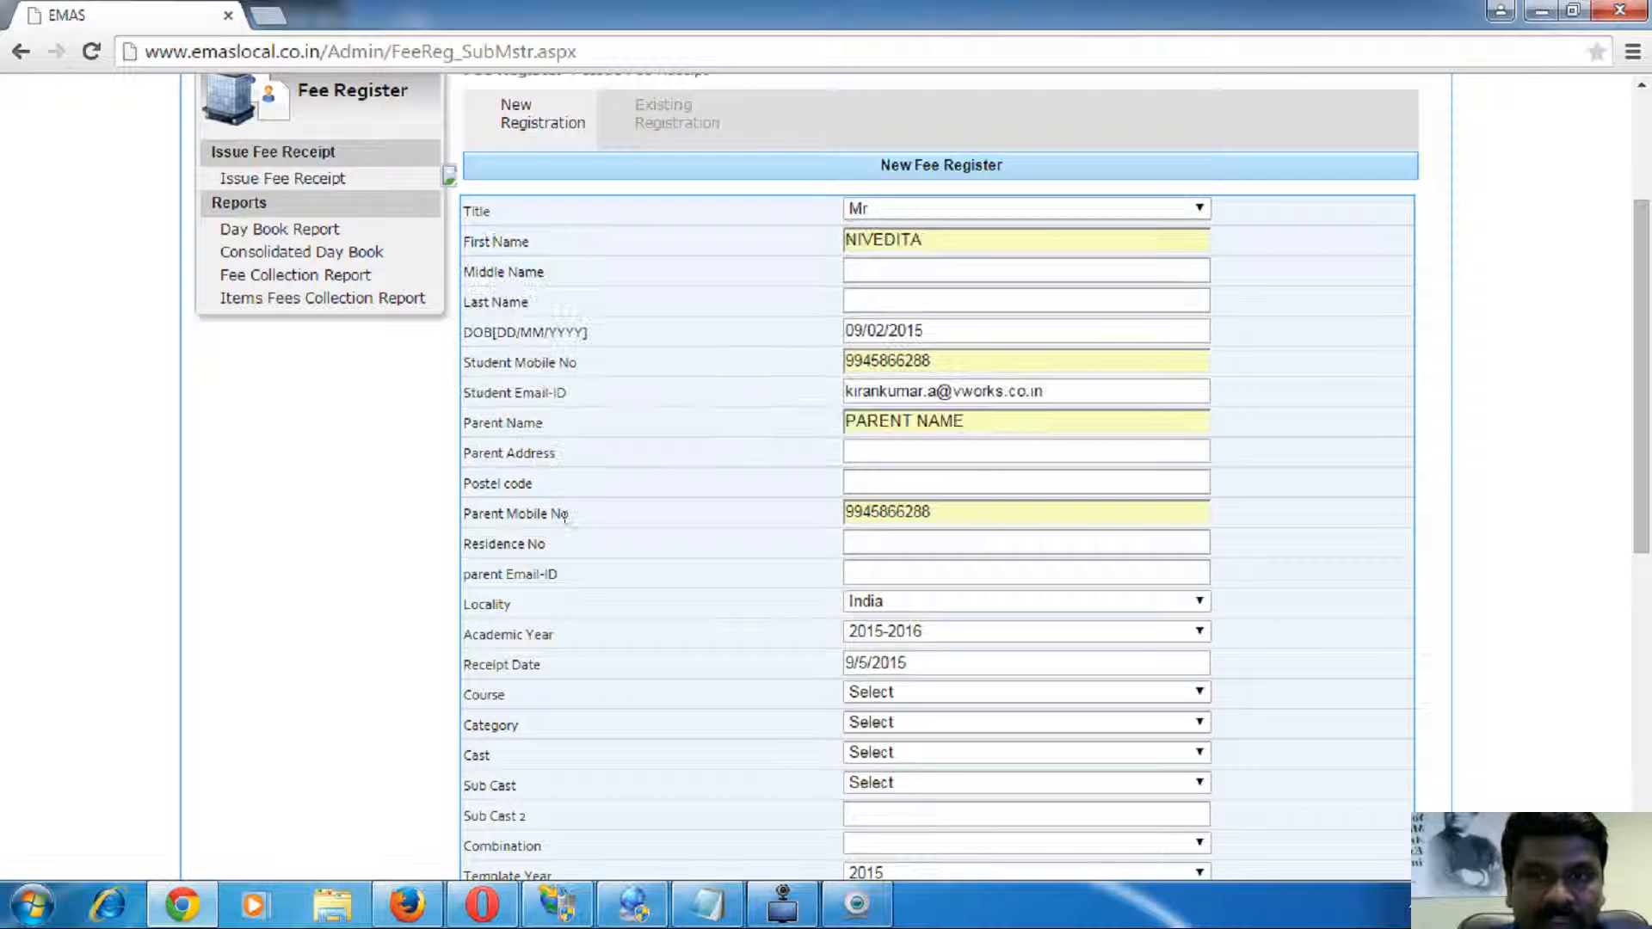
{"action": "scroll", "coordinate": [565, 515], "scroll_direction": "up", "scroll_amount": 3}
- In a new Configuration tab, untick Middle Name from the Fees Details section's linked fields
{"action": "right_click", "coordinate": [301, 257]}
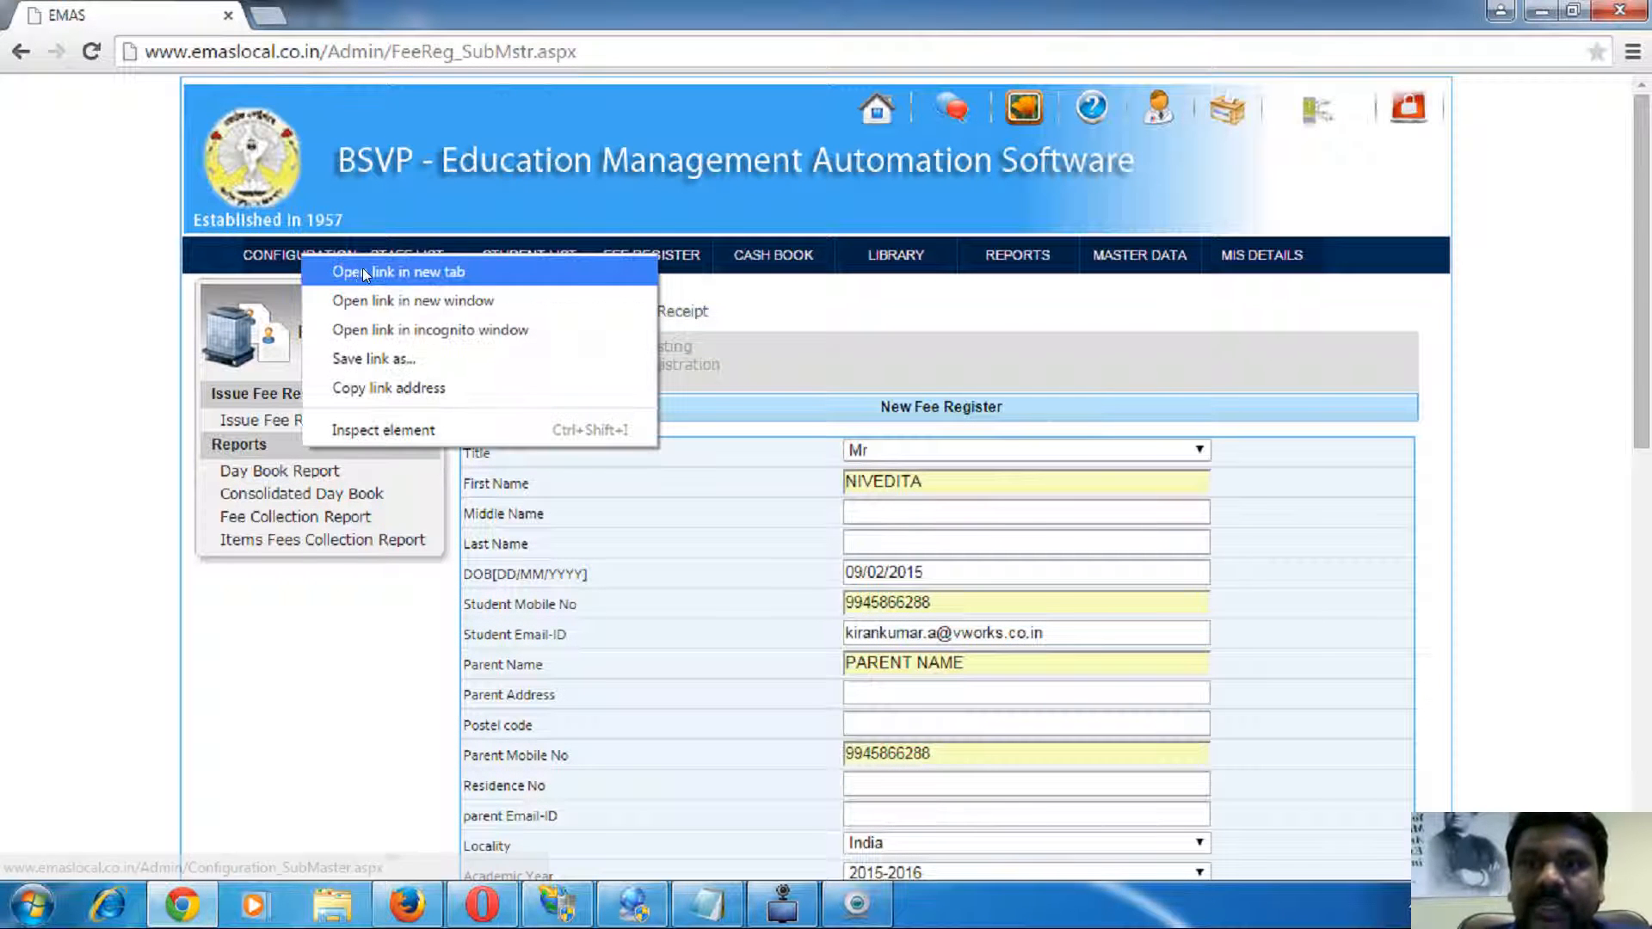
{"action": "left_click", "coordinate": [364, 274]}
{"action": "left_click", "coordinate": [362, 19]}
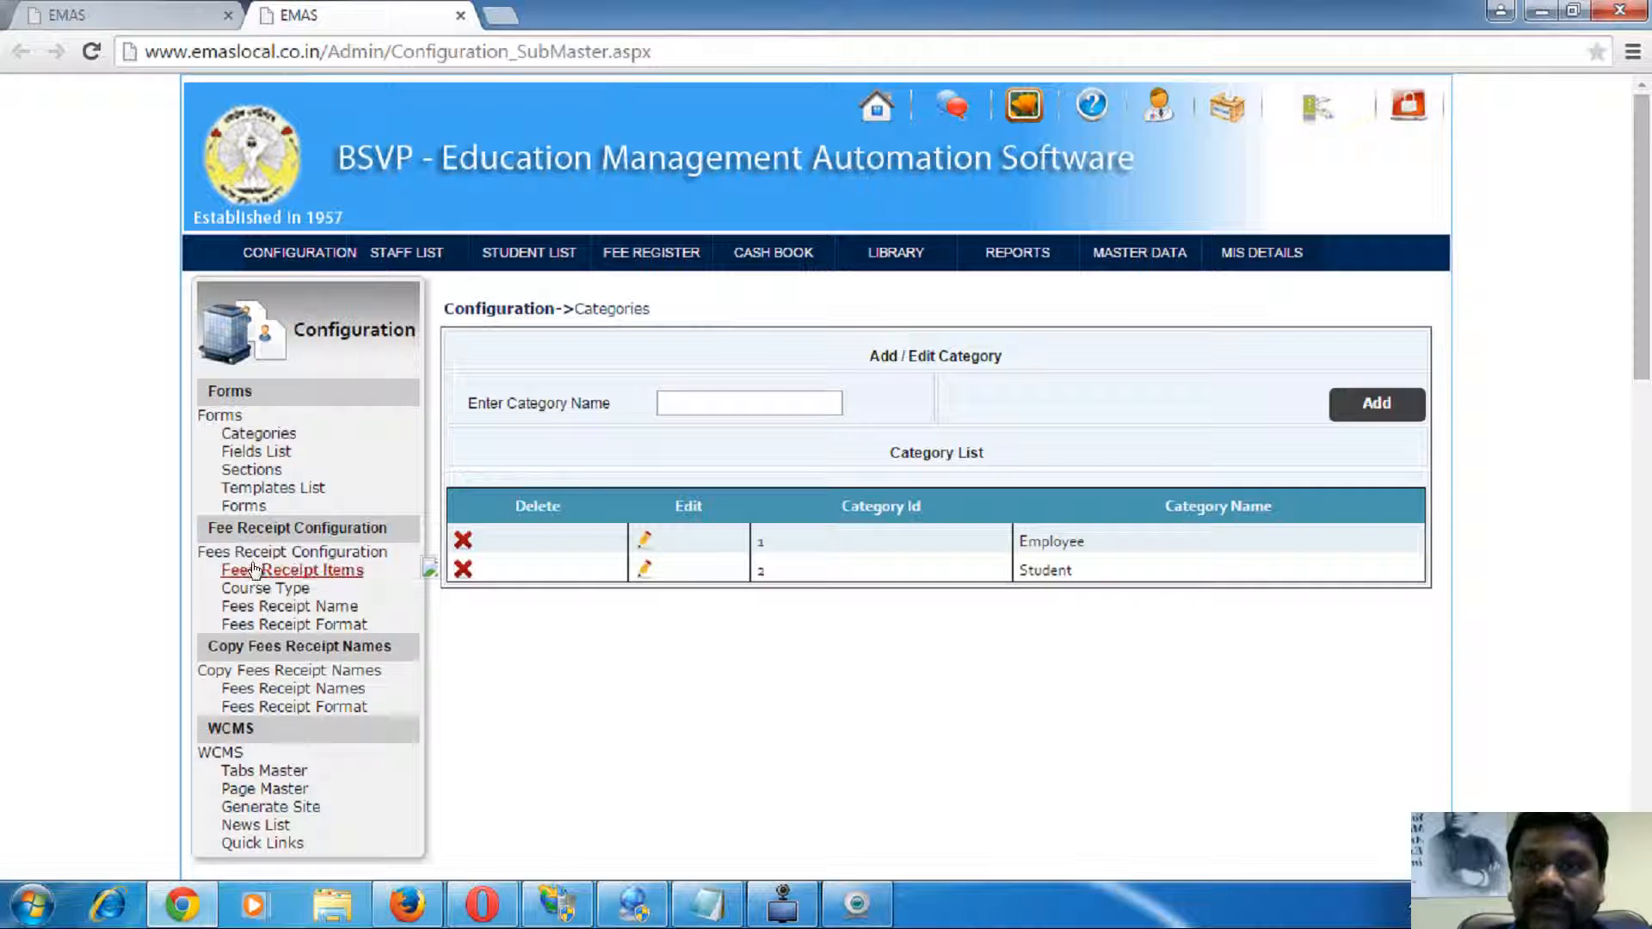
{"action": "left_click", "coordinate": [267, 488]}
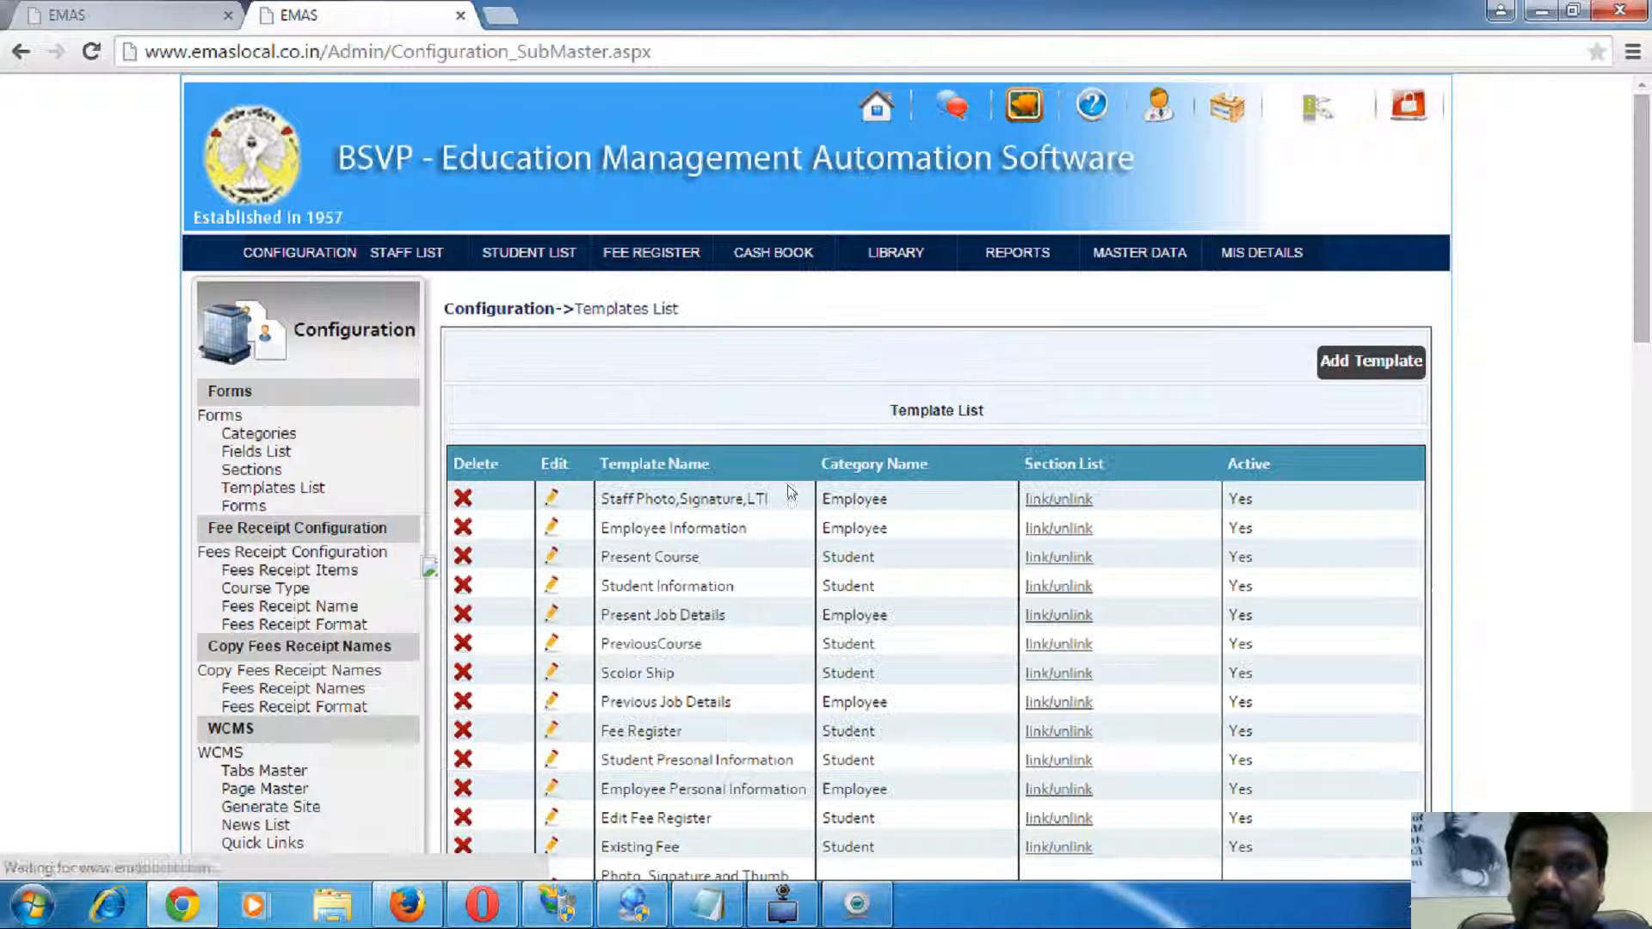
{"action": "left_click", "coordinate": [258, 470]}
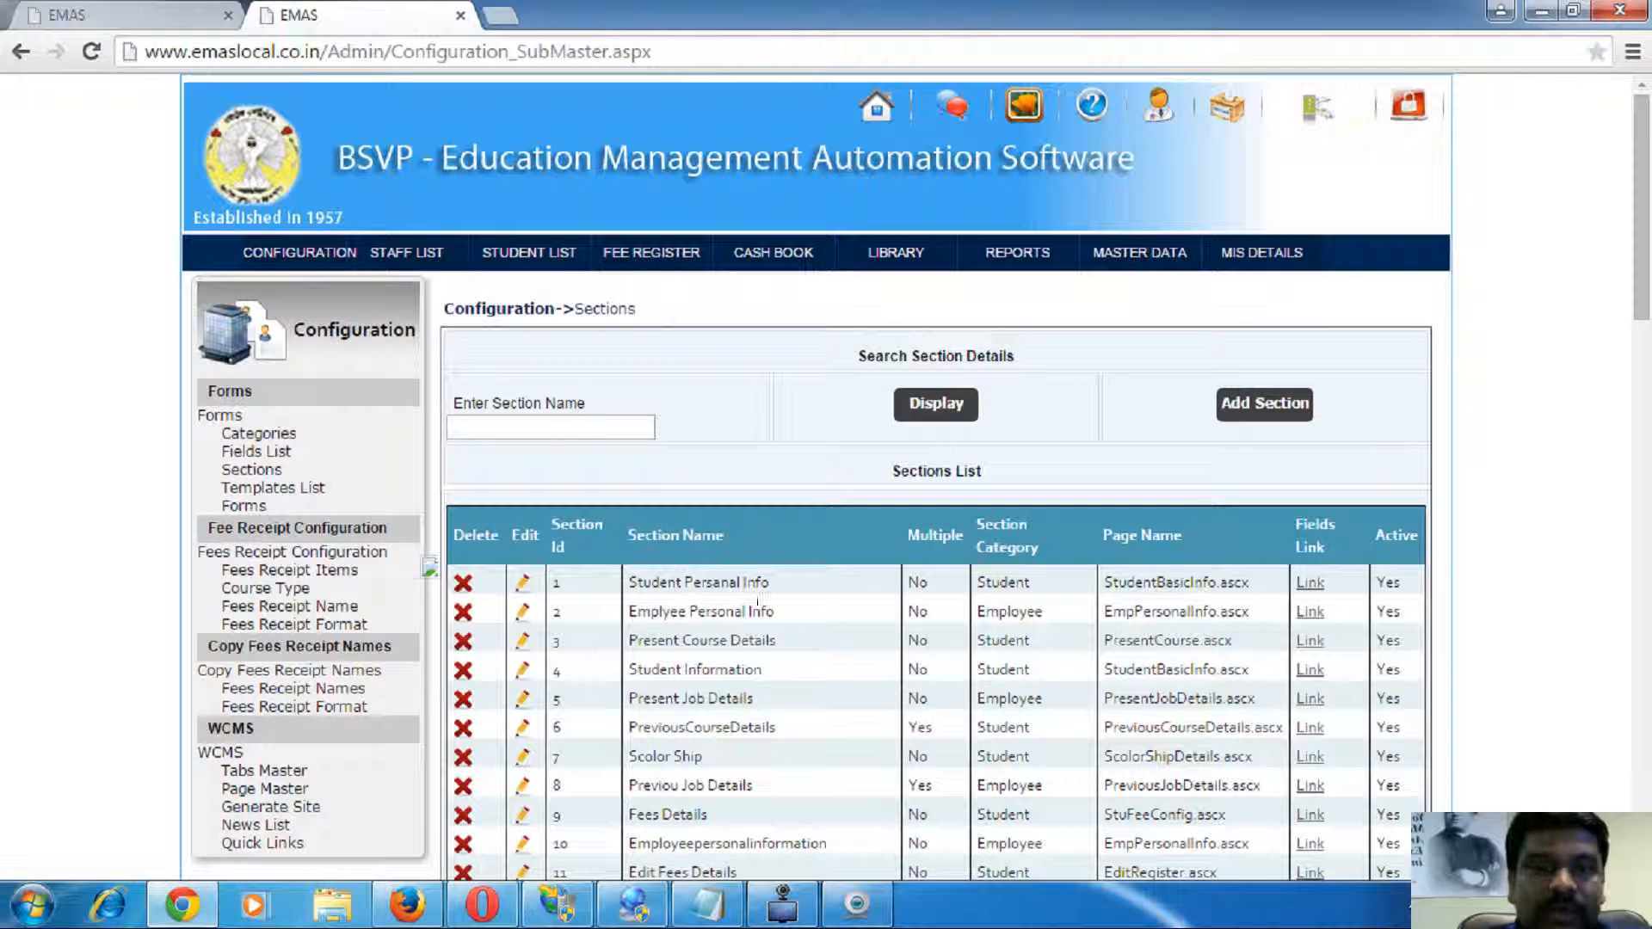
{"action": "scroll", "coordinate": [1242, 593], "scroll_direction": "down", "scroll_amount": 2}
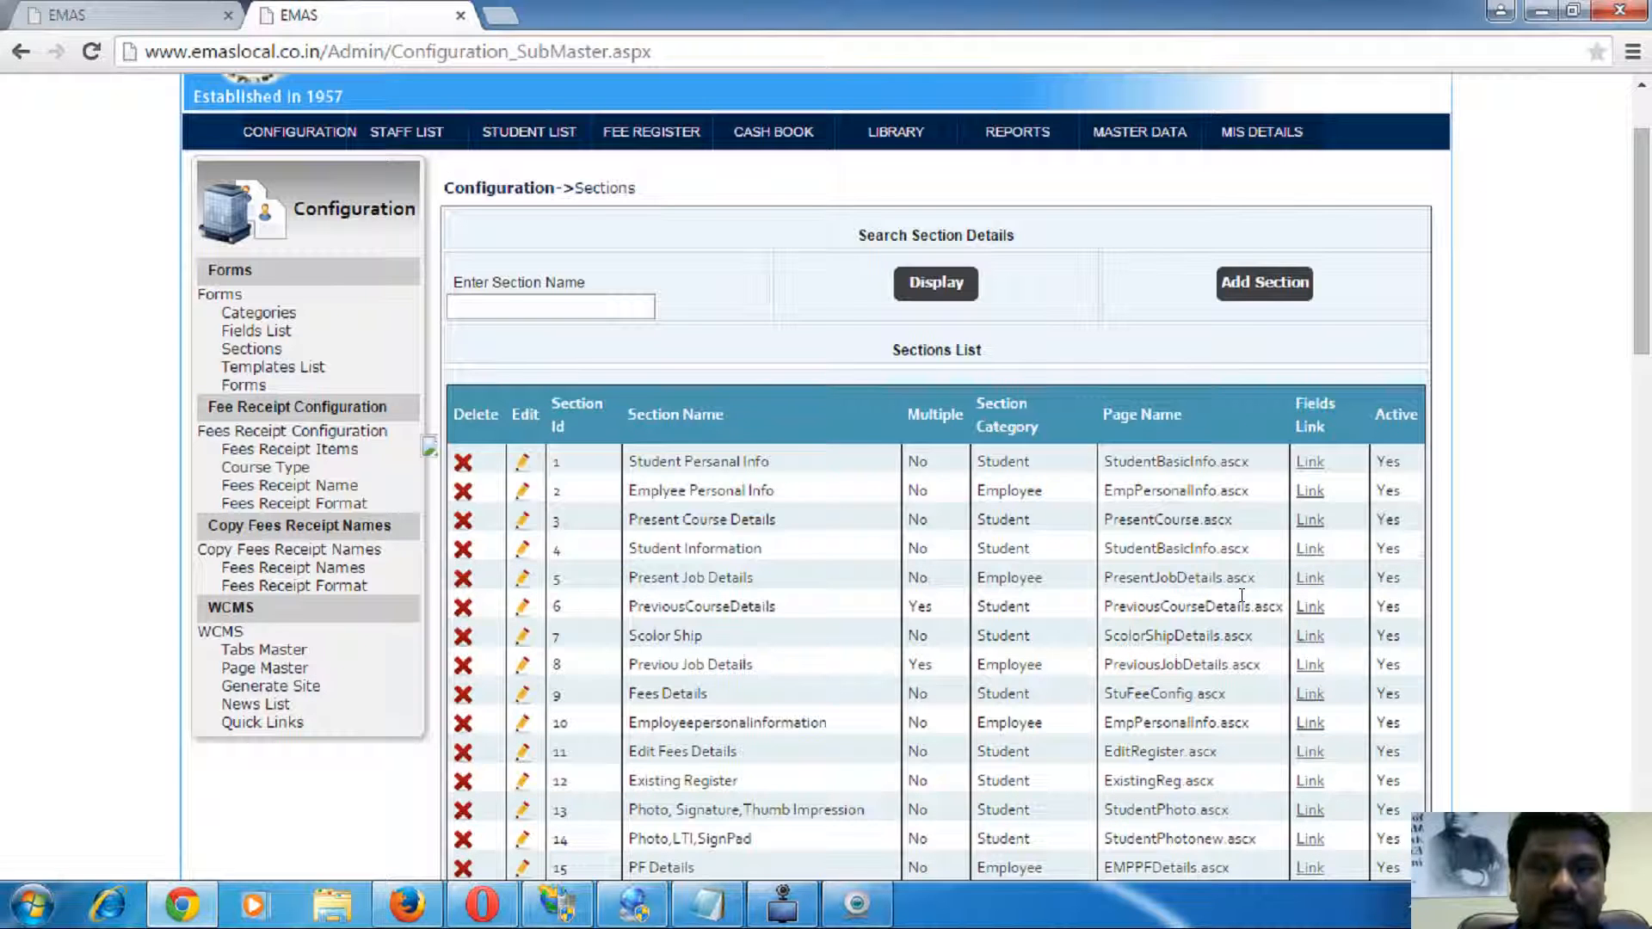
{"action": "double_click", "coordinate": [685, 694]}
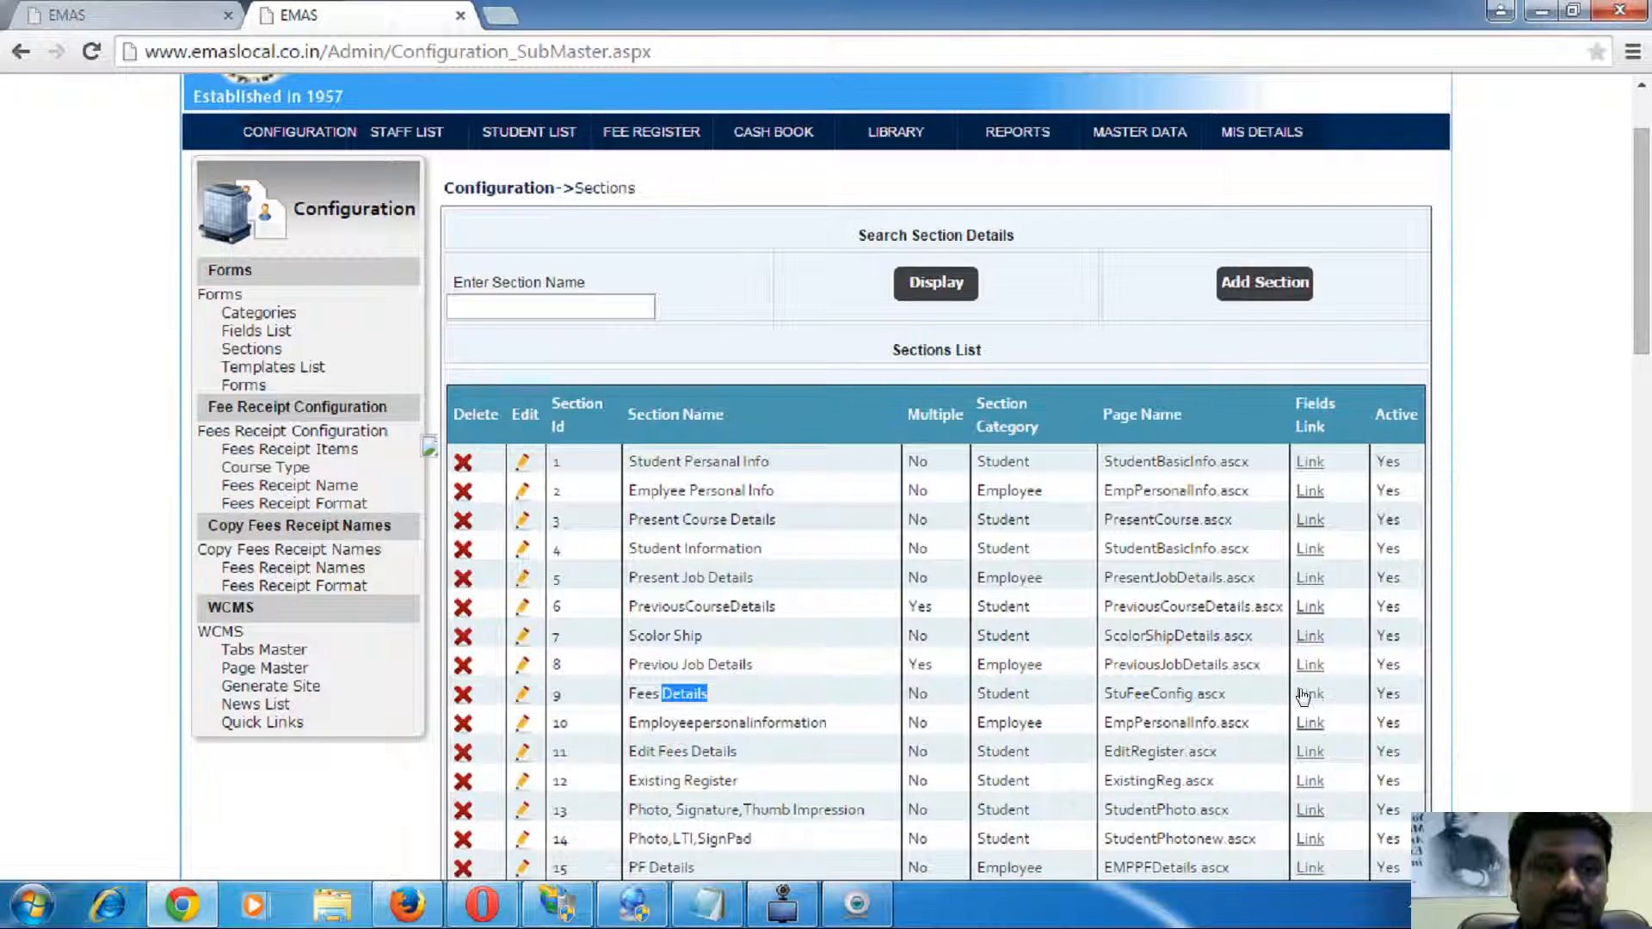
{"action": "left_click", "coordinate": [1308, 693]}
{"action": "scroll", "coordinate": [770, 509], "scroll_direction": "down", "scroll_amount": 15}
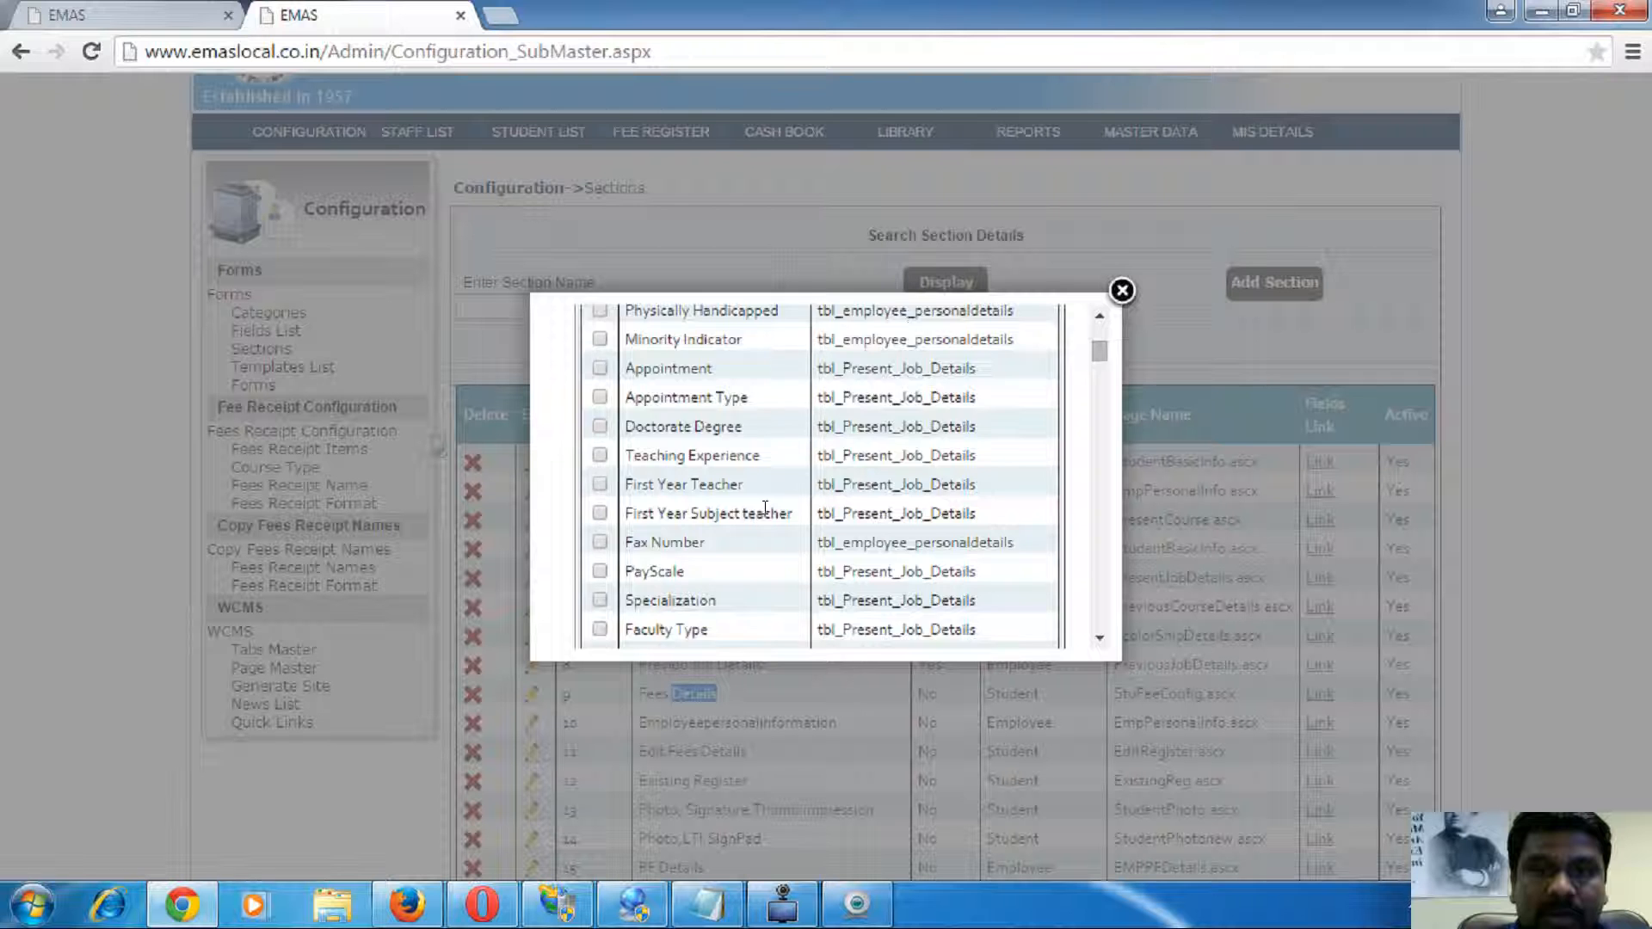
{"action": "scroll", "coordinate": [768, 502], "scroll_direction": "up", "scroll_amount": 3}
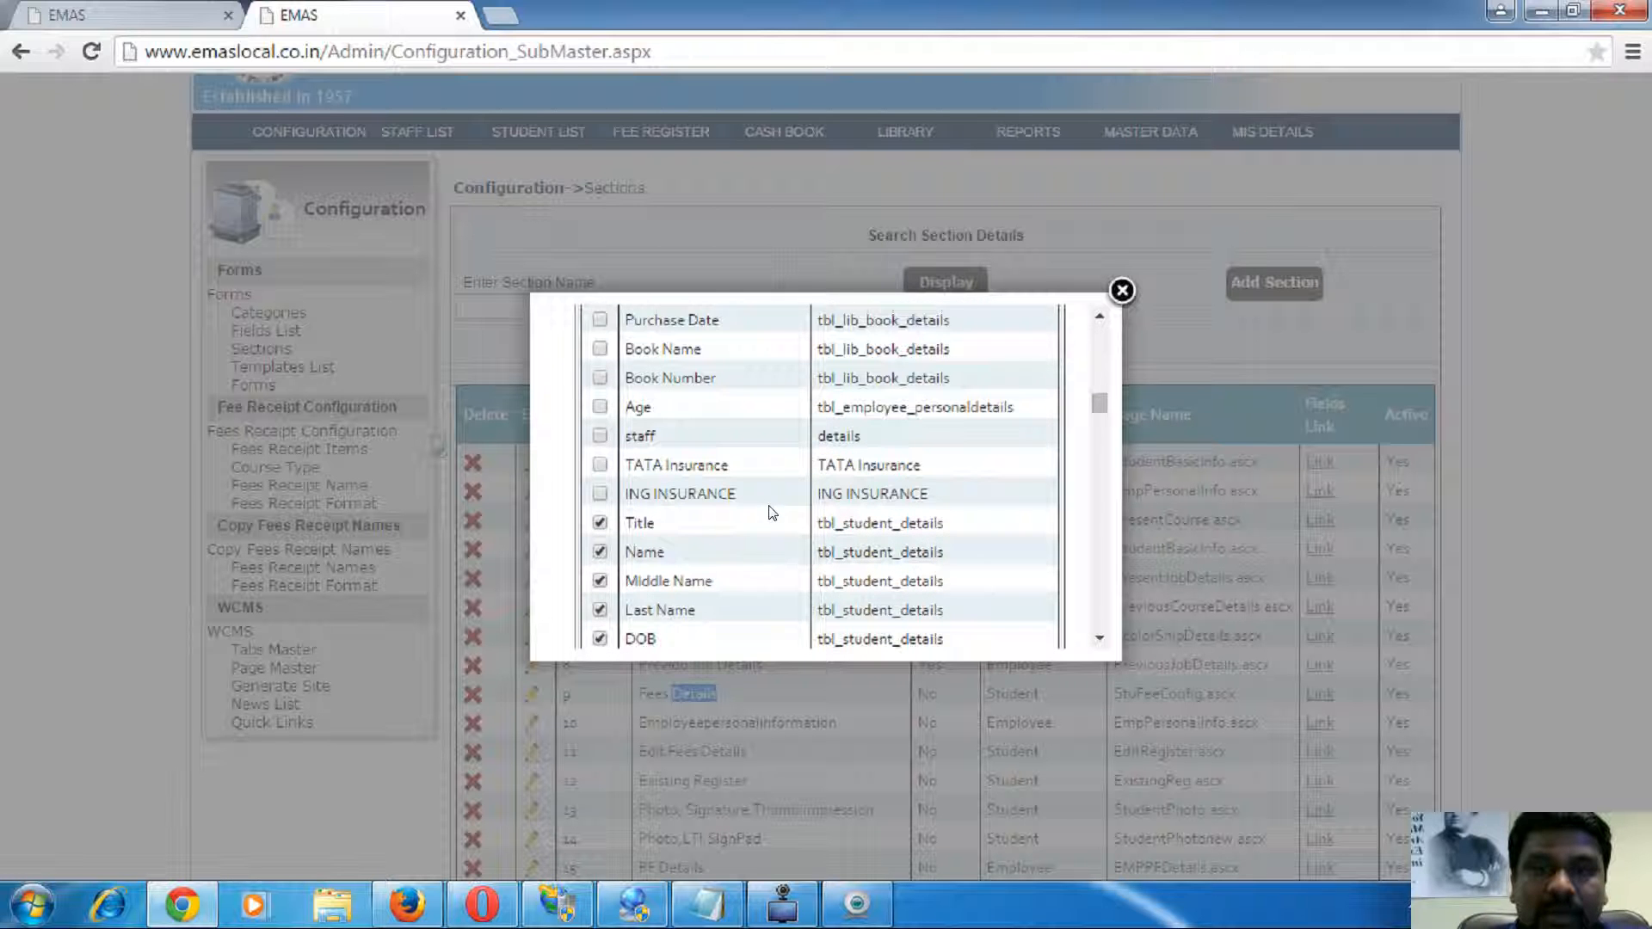
{"action": "left_click", "coordinate": [600, 582]}
{"action": "scroll", "coordinate": [756, 560], "scroll_direction": "down", "scroll_amount": 10}
- Back on the fee register tab, set the academic year to 2014-2015
{"action": "left_click", "coordinate": [131, 20]}
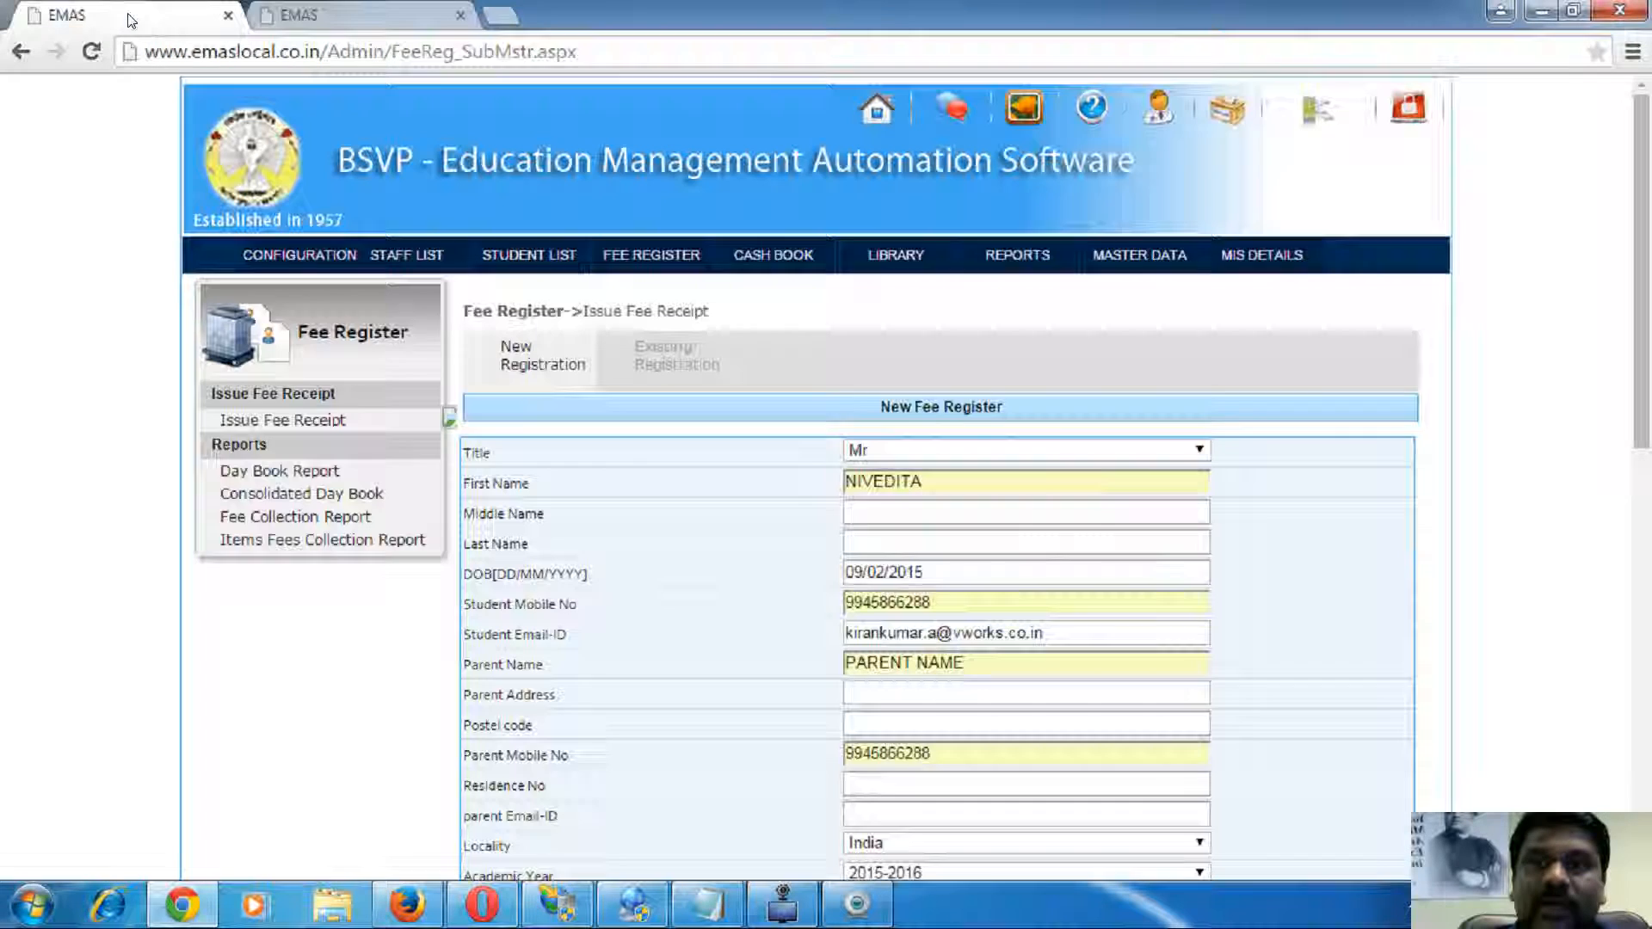
{"action": "left_click", "coordinate": [345, 16]}
{"action": "left_click", "coordinate": [115, 16]}
{"action": "scroll", "coordinate": [695, 562], "scroll_direction": "down", "scroll_amount": 3}
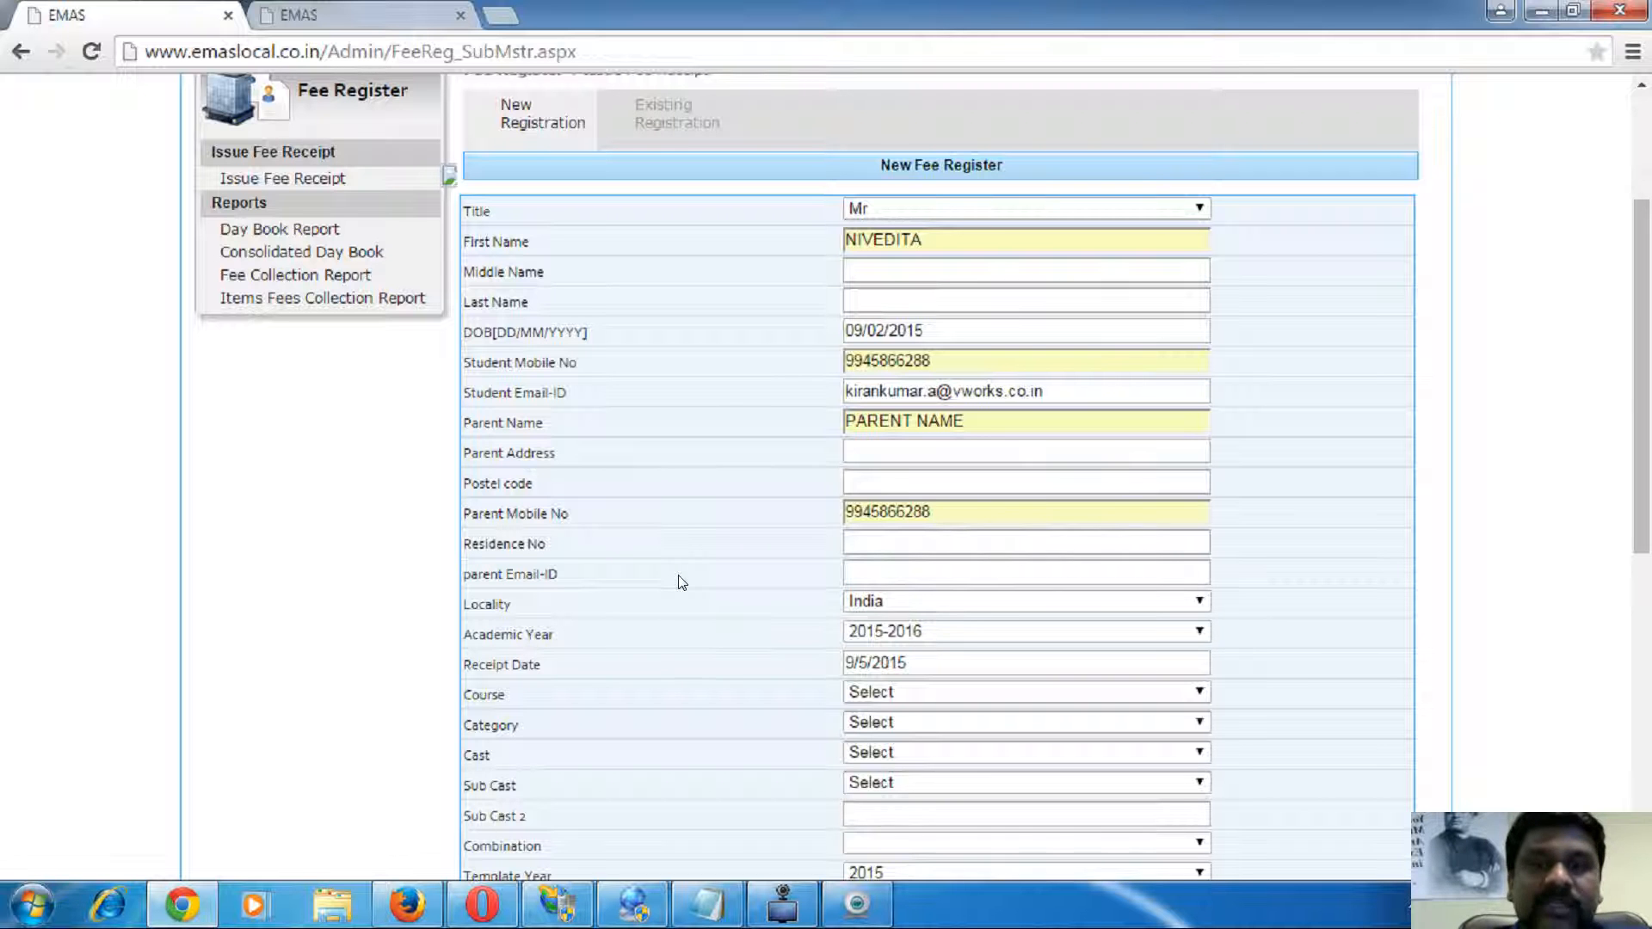
{"action": "scroll", "coordinate": [779, 665], "scroll_direction": "down", "scroll_amount": 2}
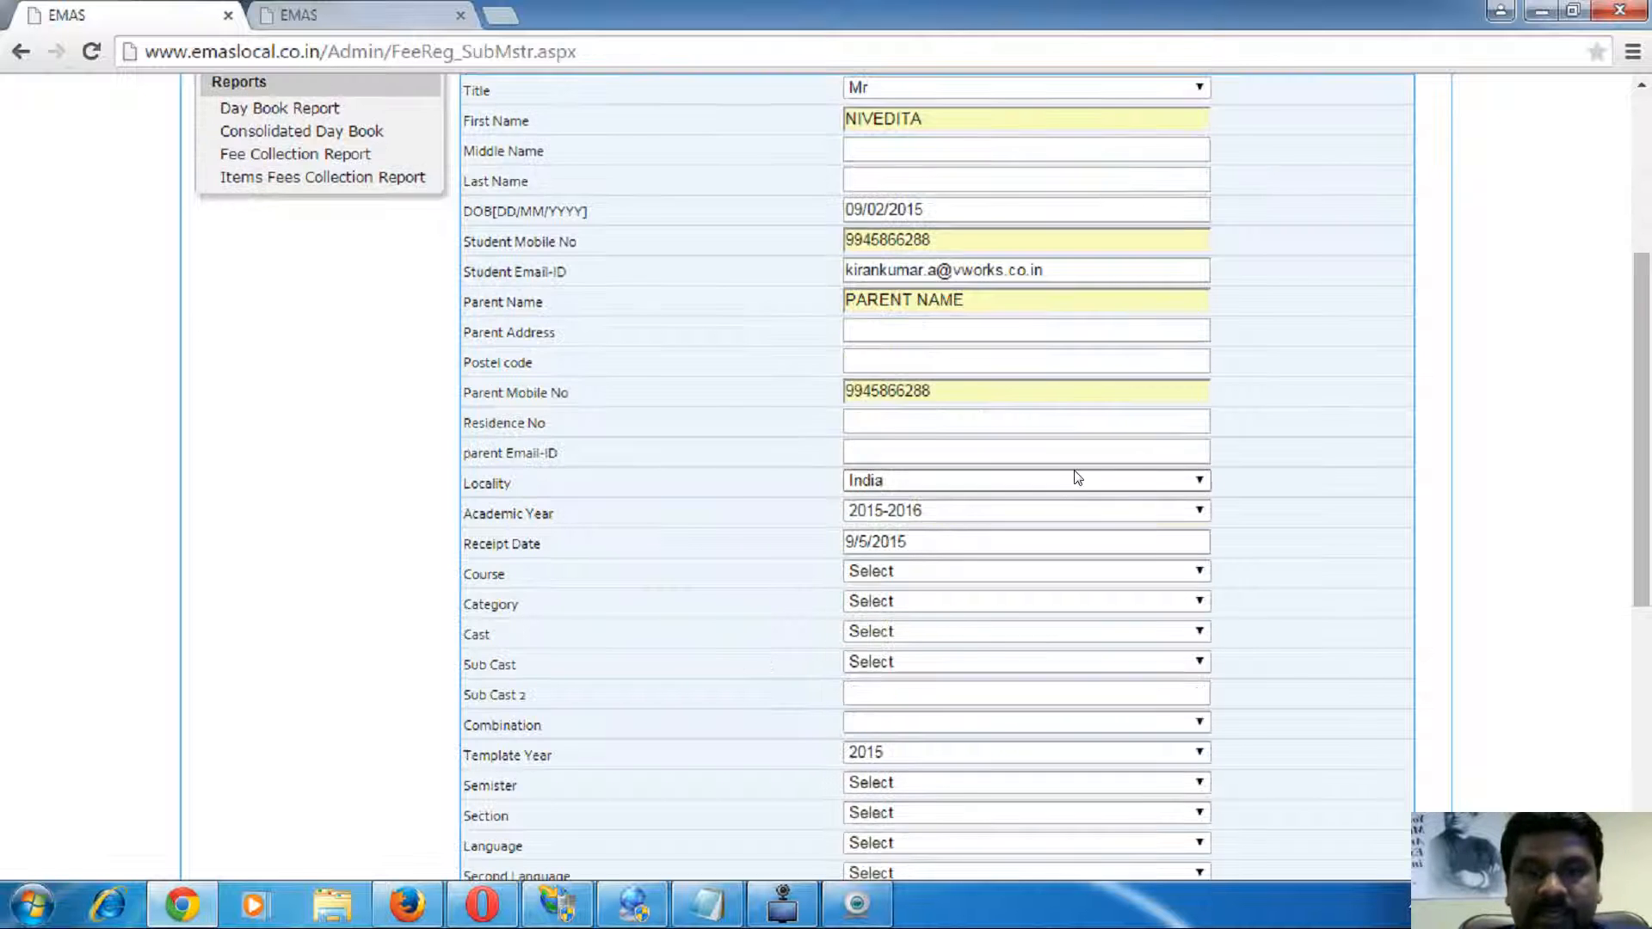
{"action": "left_click", "coordinate": [938, 511]}
{"action": "left_click", "coordinate": [907, 570]}
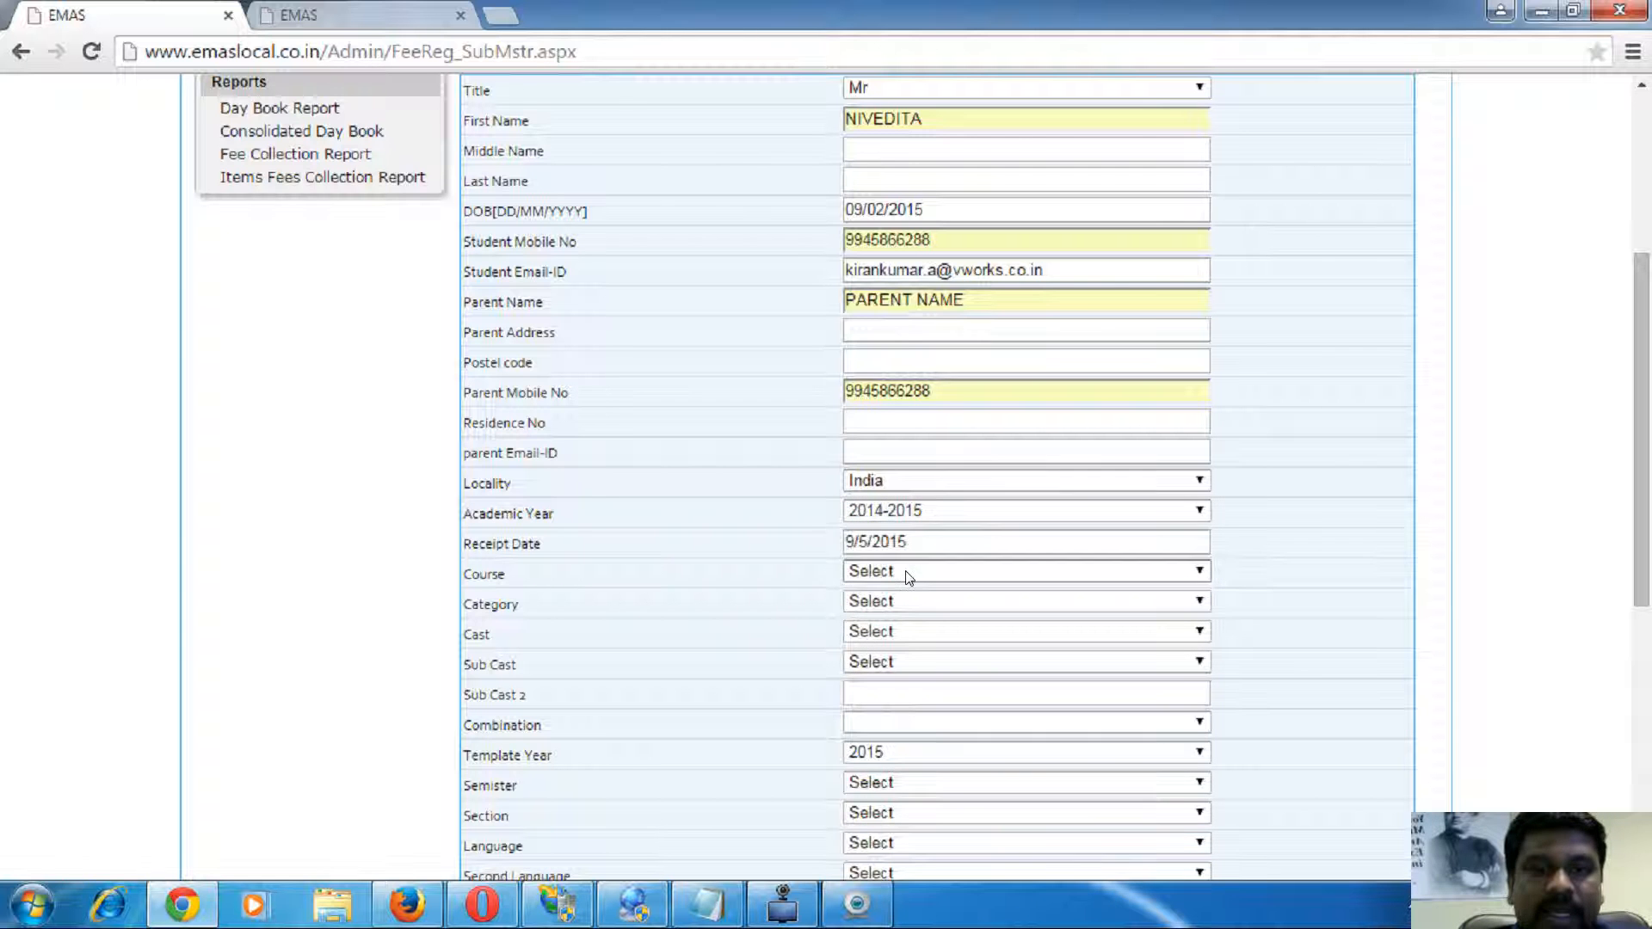
- Set receipt date 9/2/2015, course BCom 2nd Year and Cast GM
{"action": "scroll", "coordinate": [642, 560], "scroll_direction": "down", "scroll_amount": 2}
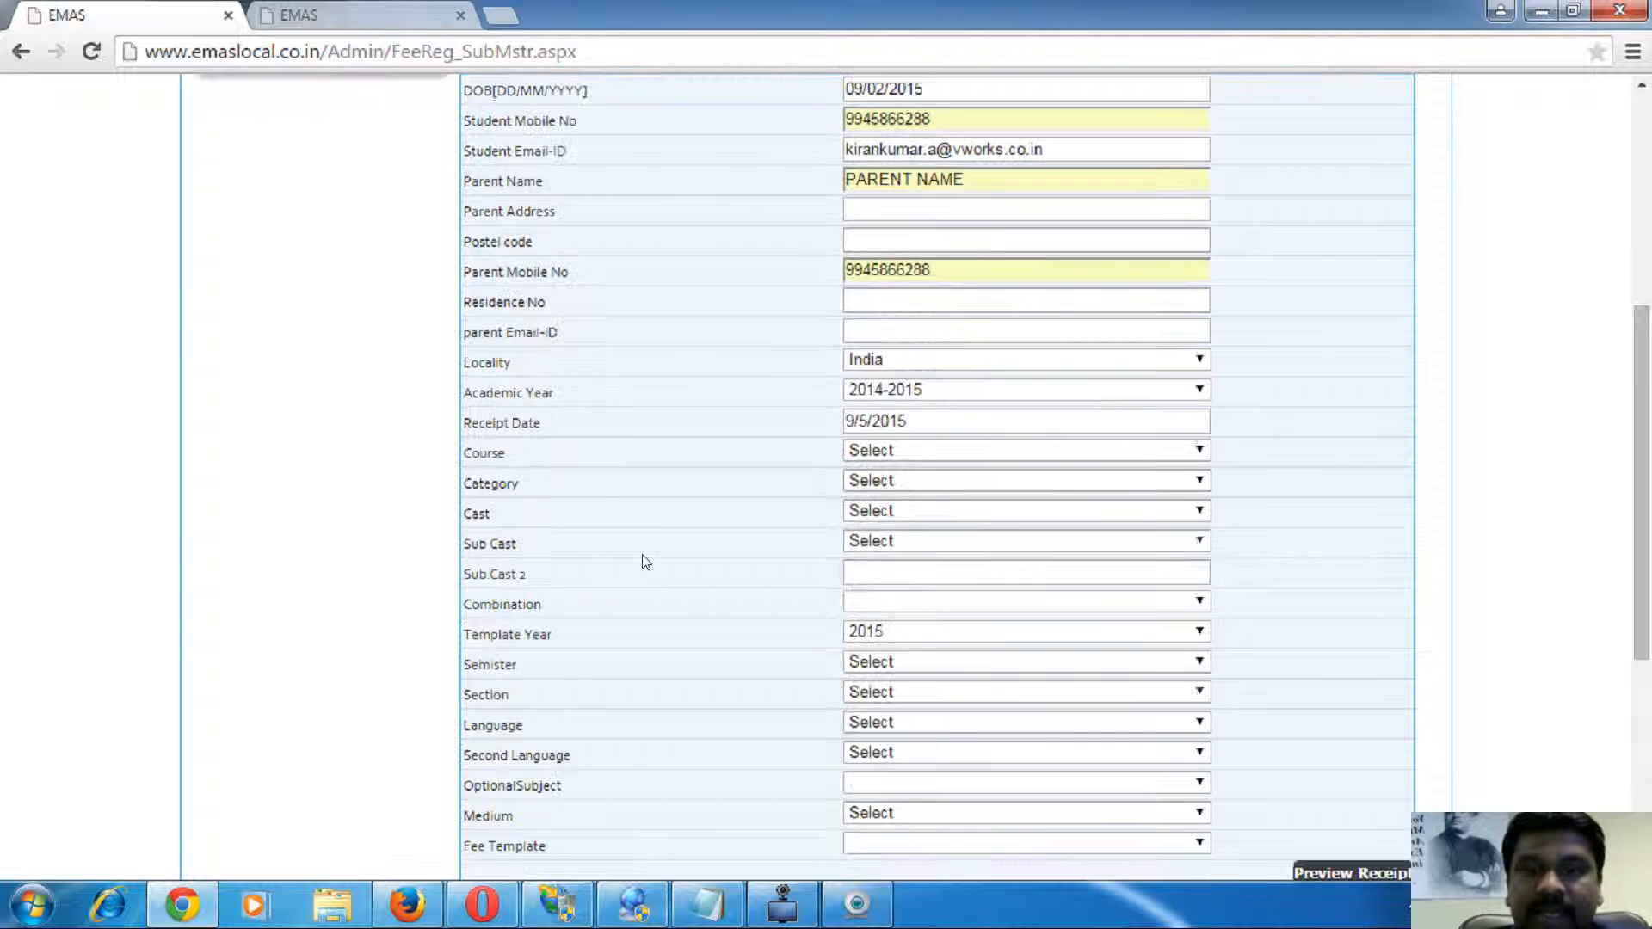
{"action": "left_click", "coordinate": [868, 419]}
{"action": "key", "text": "BackSpace"}
{"action": "type", "text": "2"}
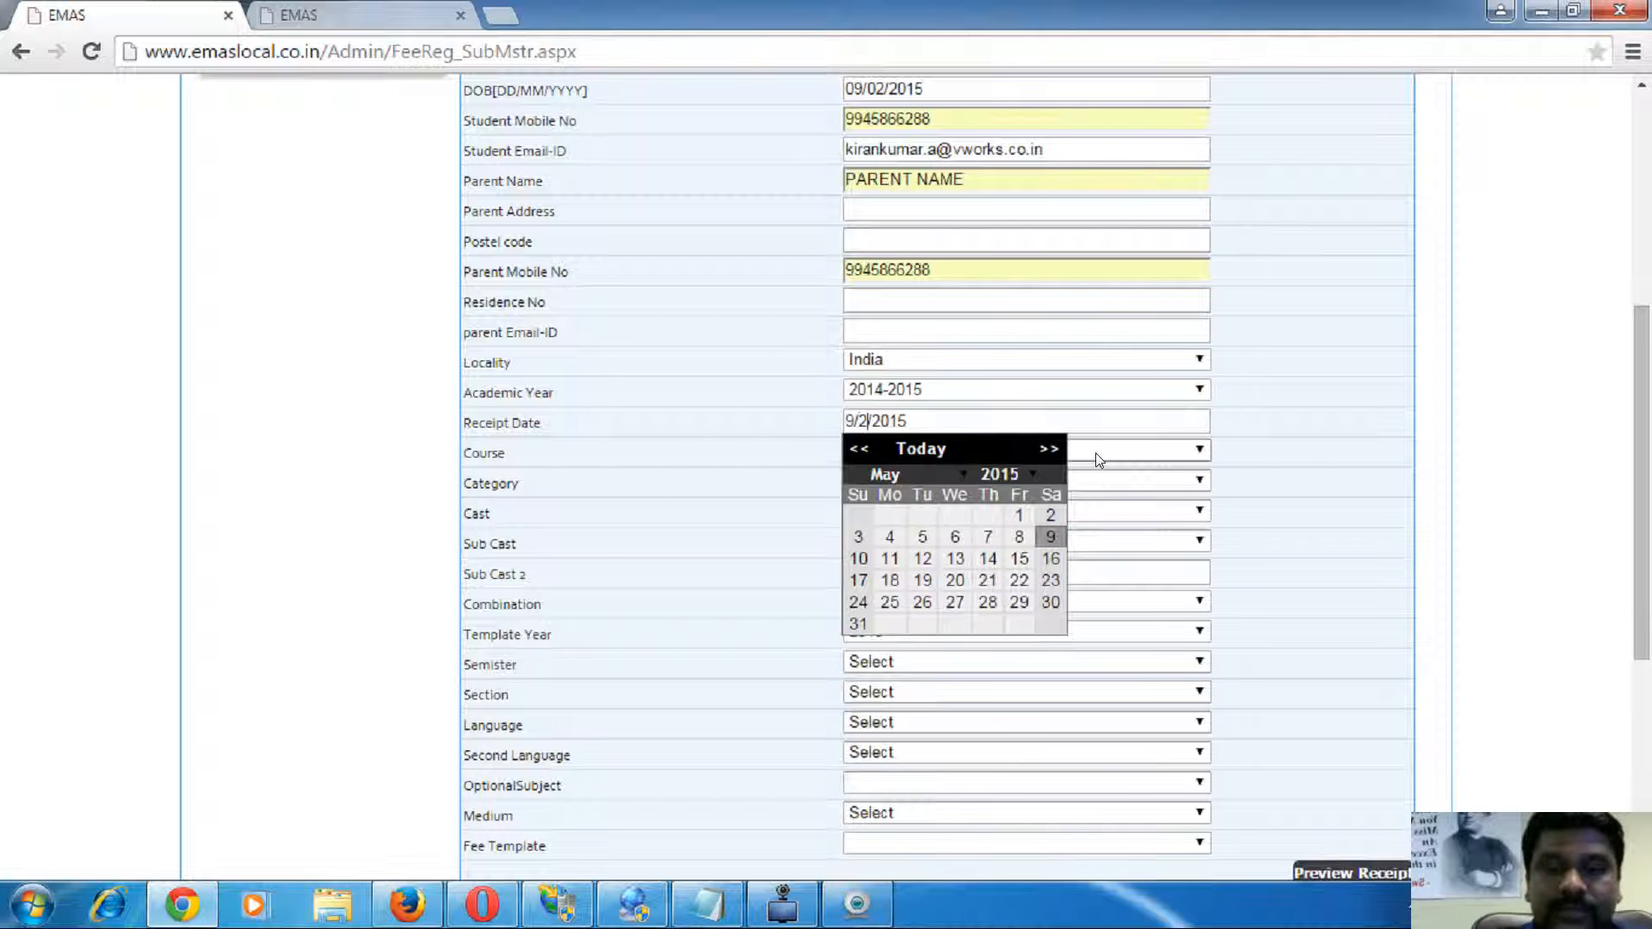
{"action": "left_click", "coordinate": [656, 508]}
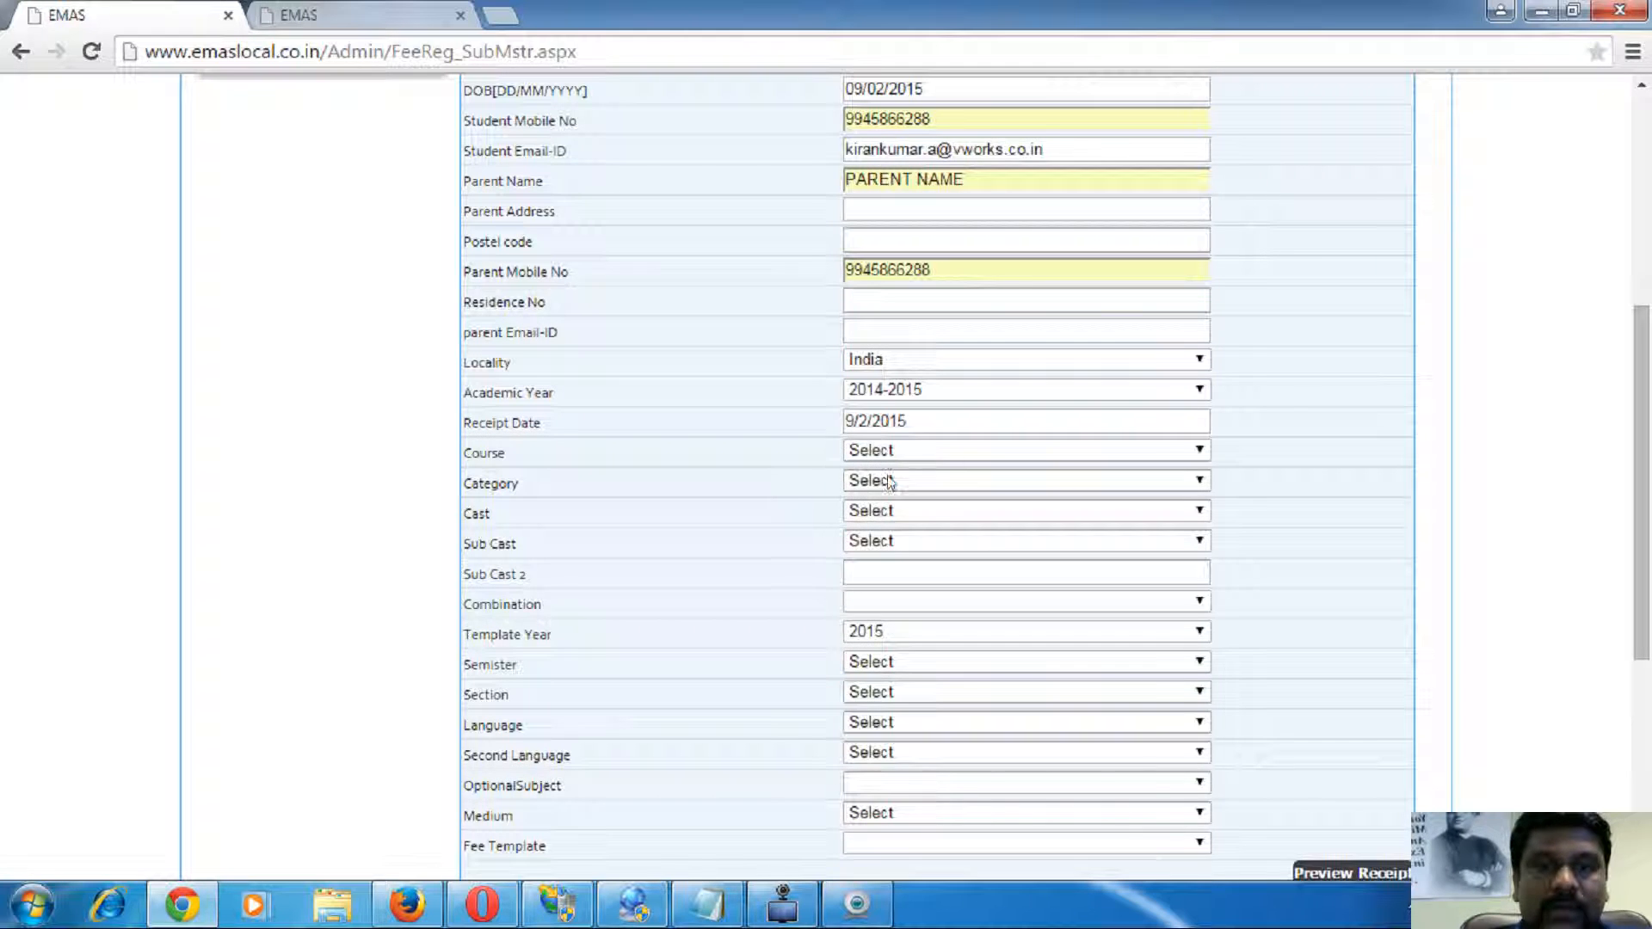
{"action": "left_click", "coordinate": [949, 454]}
{"action": "left_click", "coordinate": [927, 681]}
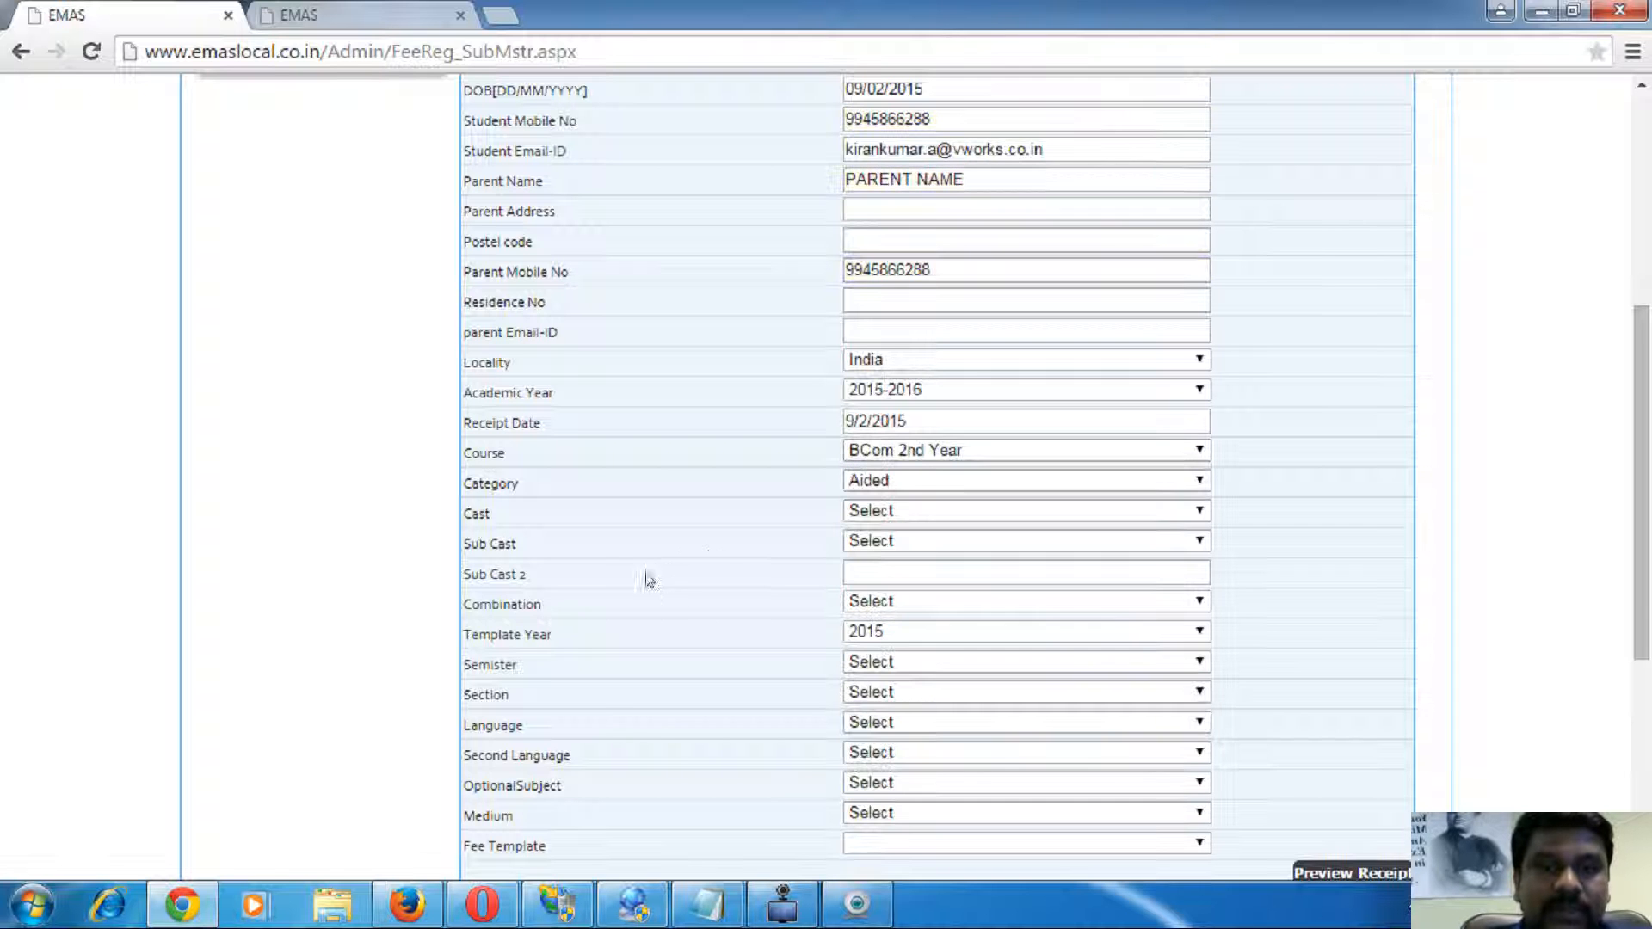
{"action": "left_click", "coordinate": [891, 508]}
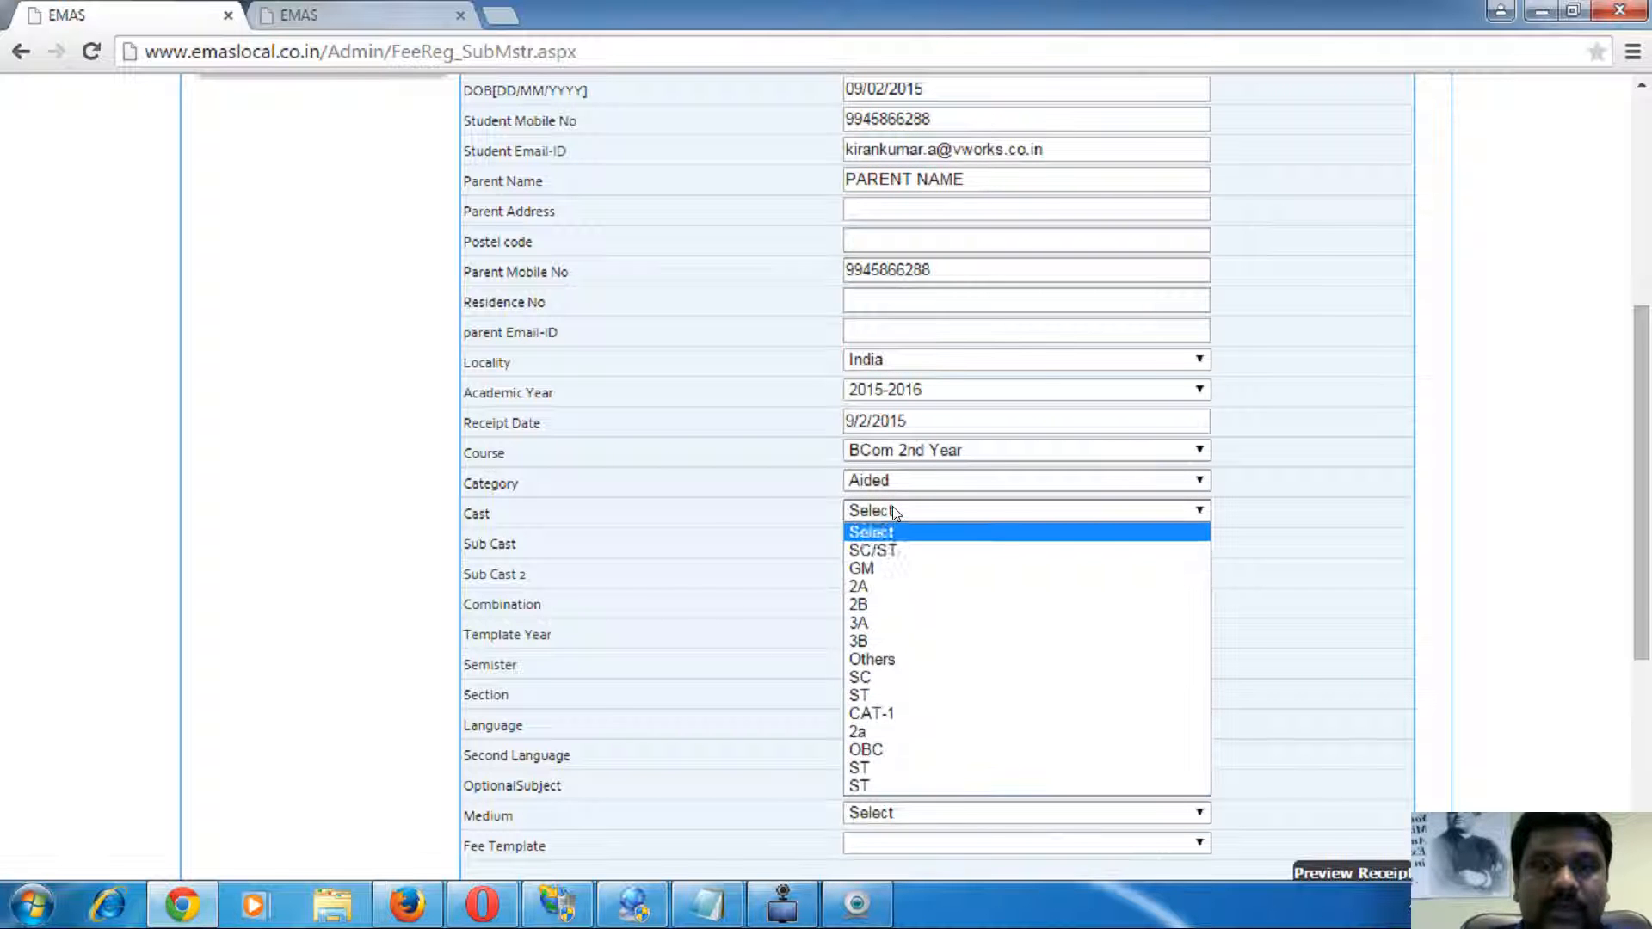
{"action": "left_click", "coordinate": [885, 571]}
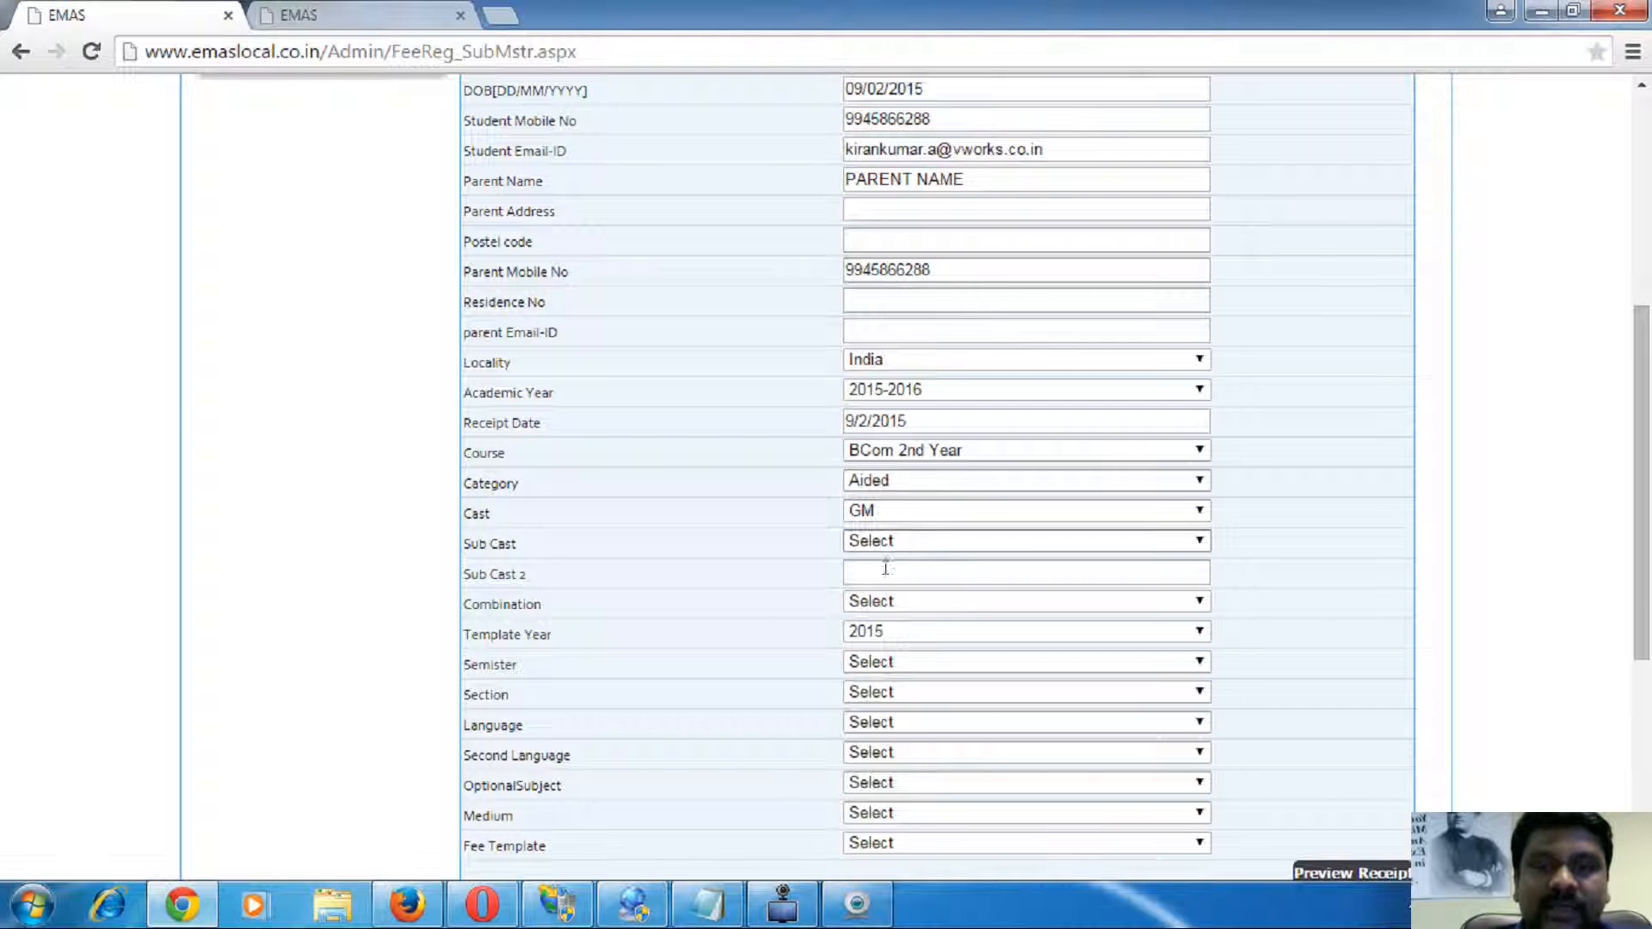
- Note the Cast and Sub Cast fields and set the template year to 2014
{"action": "scroll", "coordinate": [886, 398], "scroll_direction": "down", "scroll_amount": 1}
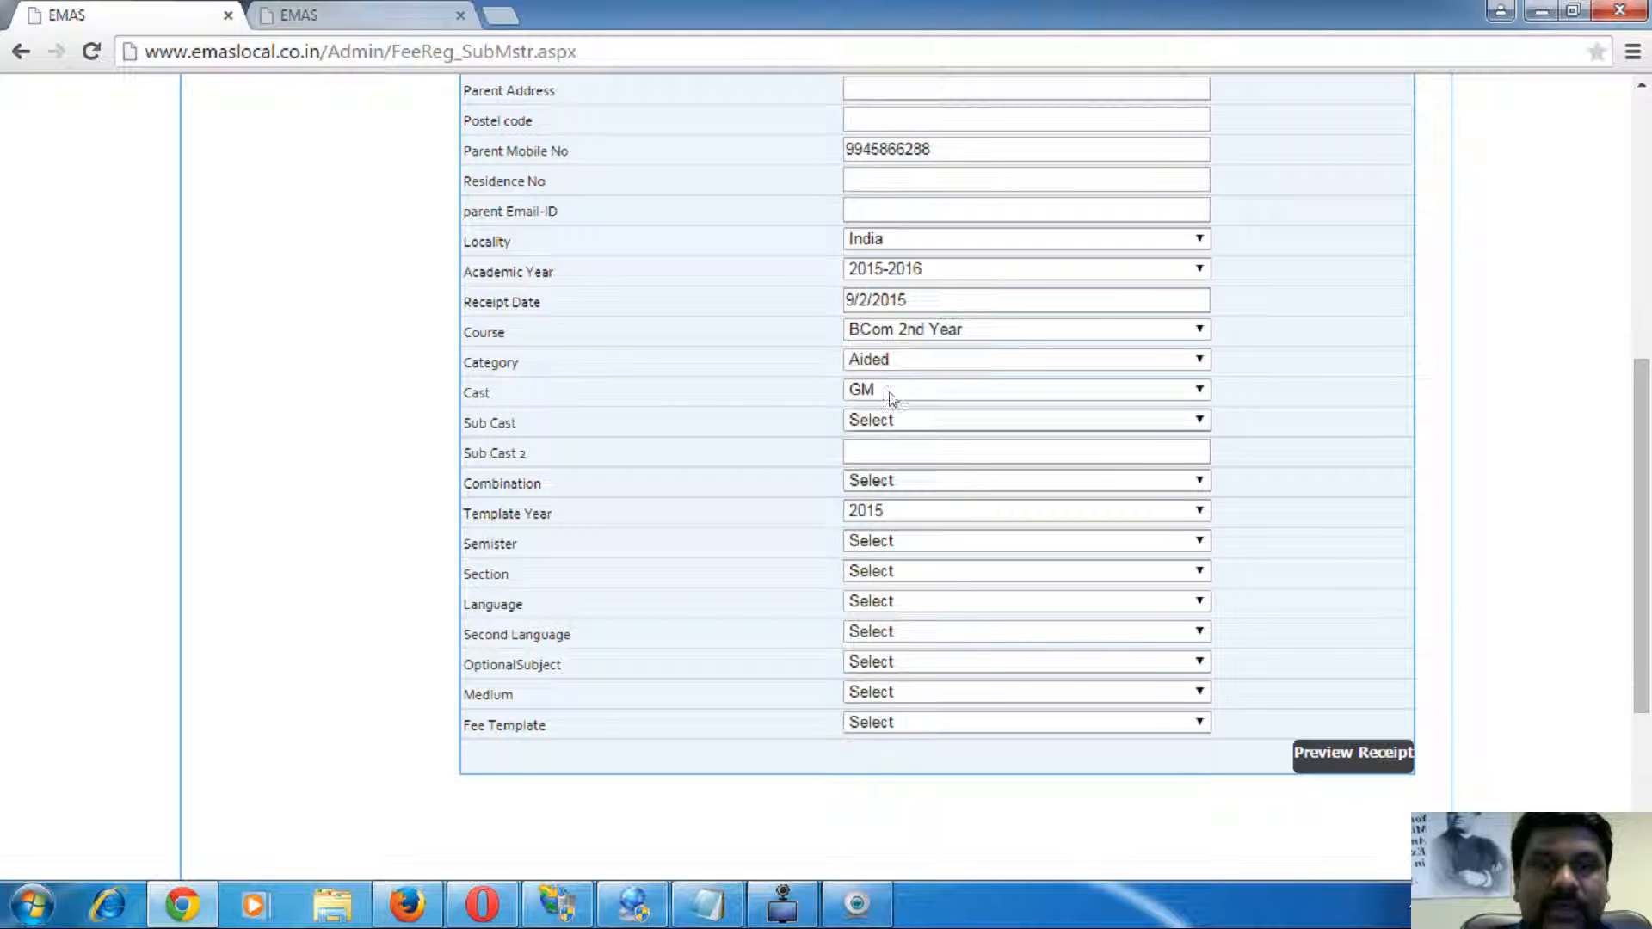
{"action": "double_click", "coordinate": [476, 392]}
{"action": "double_click", "coordinate": [503, 423]}
{"action": "double_click", "coordinate": [505, 454]}
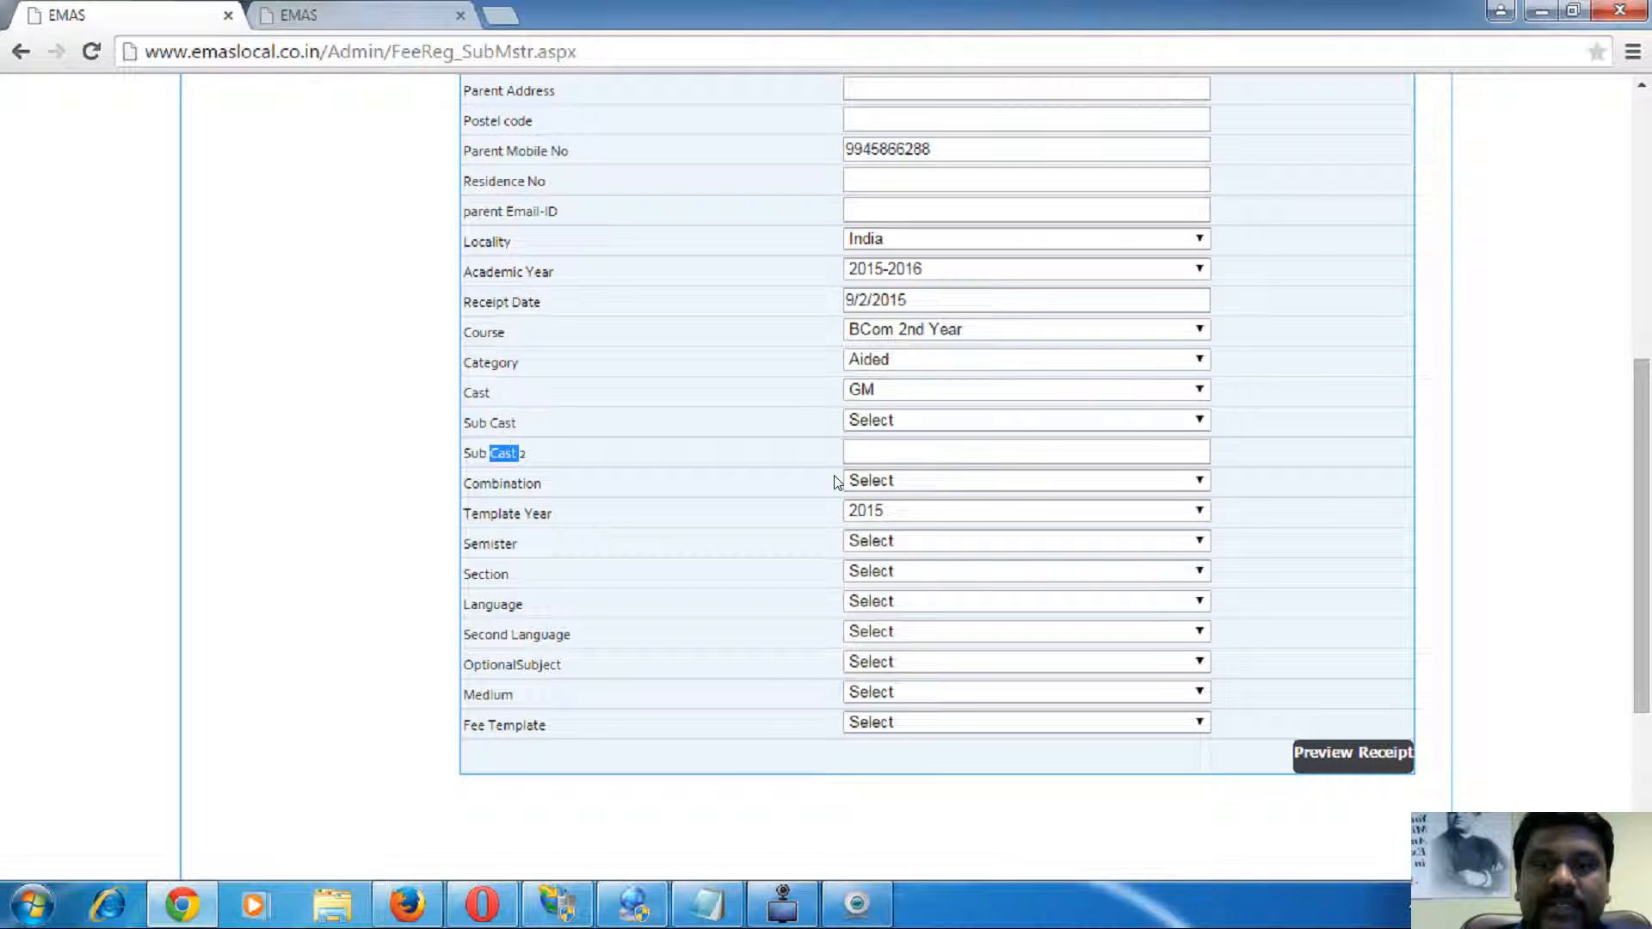
{"action": "left_click", "coordinate": [904, 510]}
{"action": "left_click", "coordinate": [912, 238]}
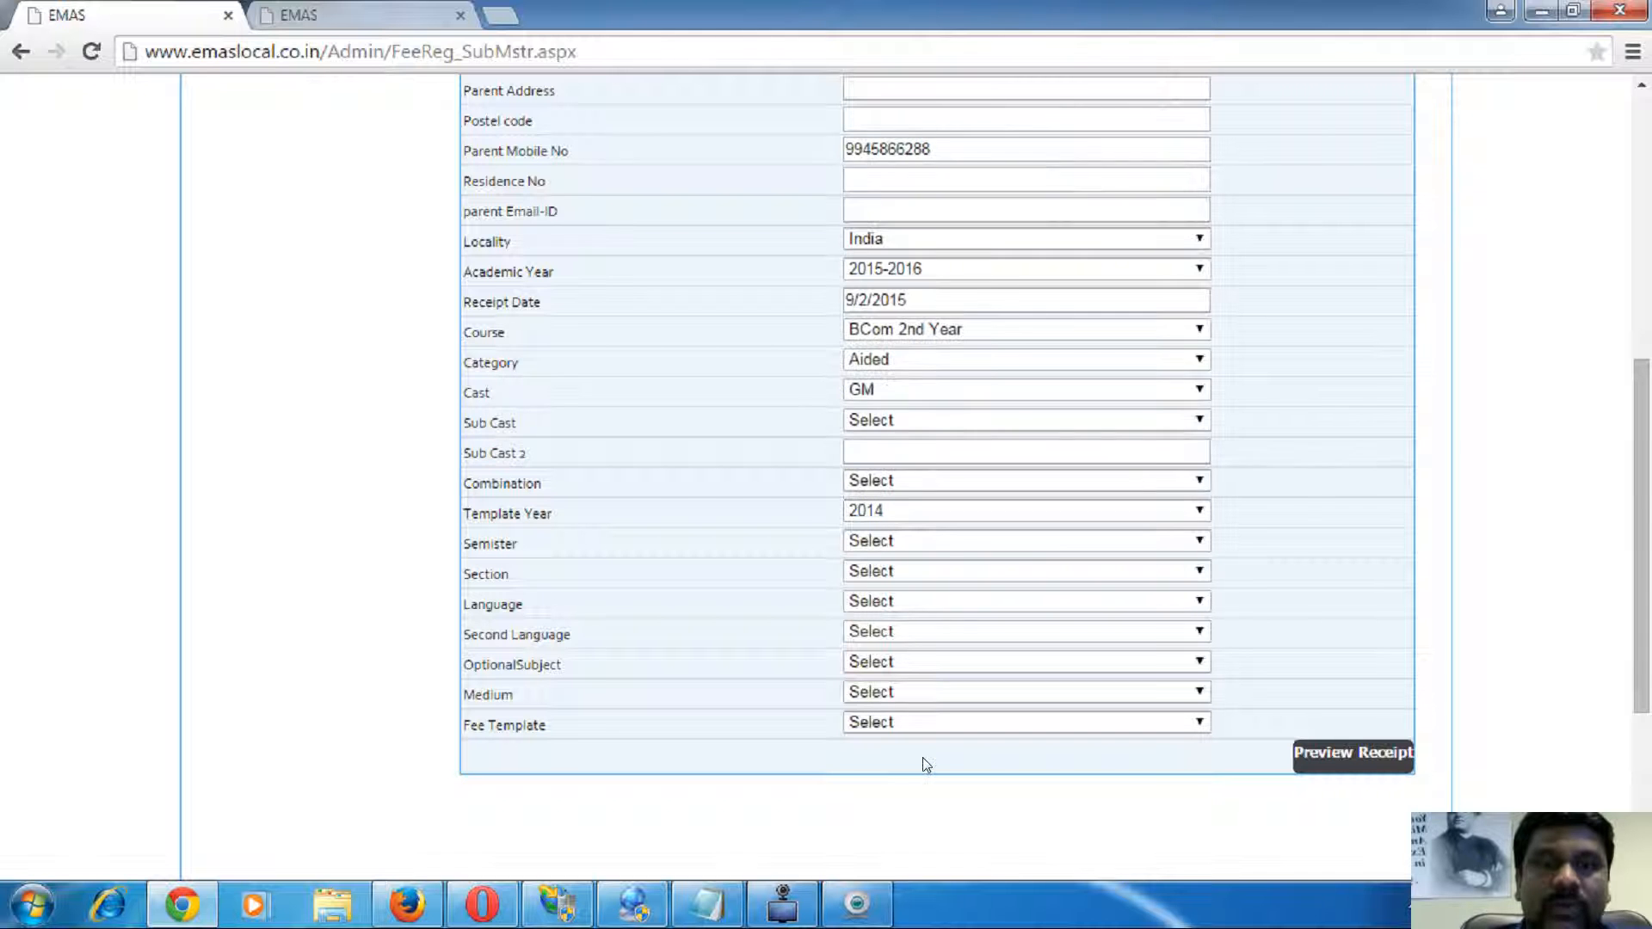
{"action": "left_click", "coordinate": [910, 724]}
- Choose fee template II Bcom and check the 10722 total amount
{"action": "left_click", "coordinate": [896, 782]}
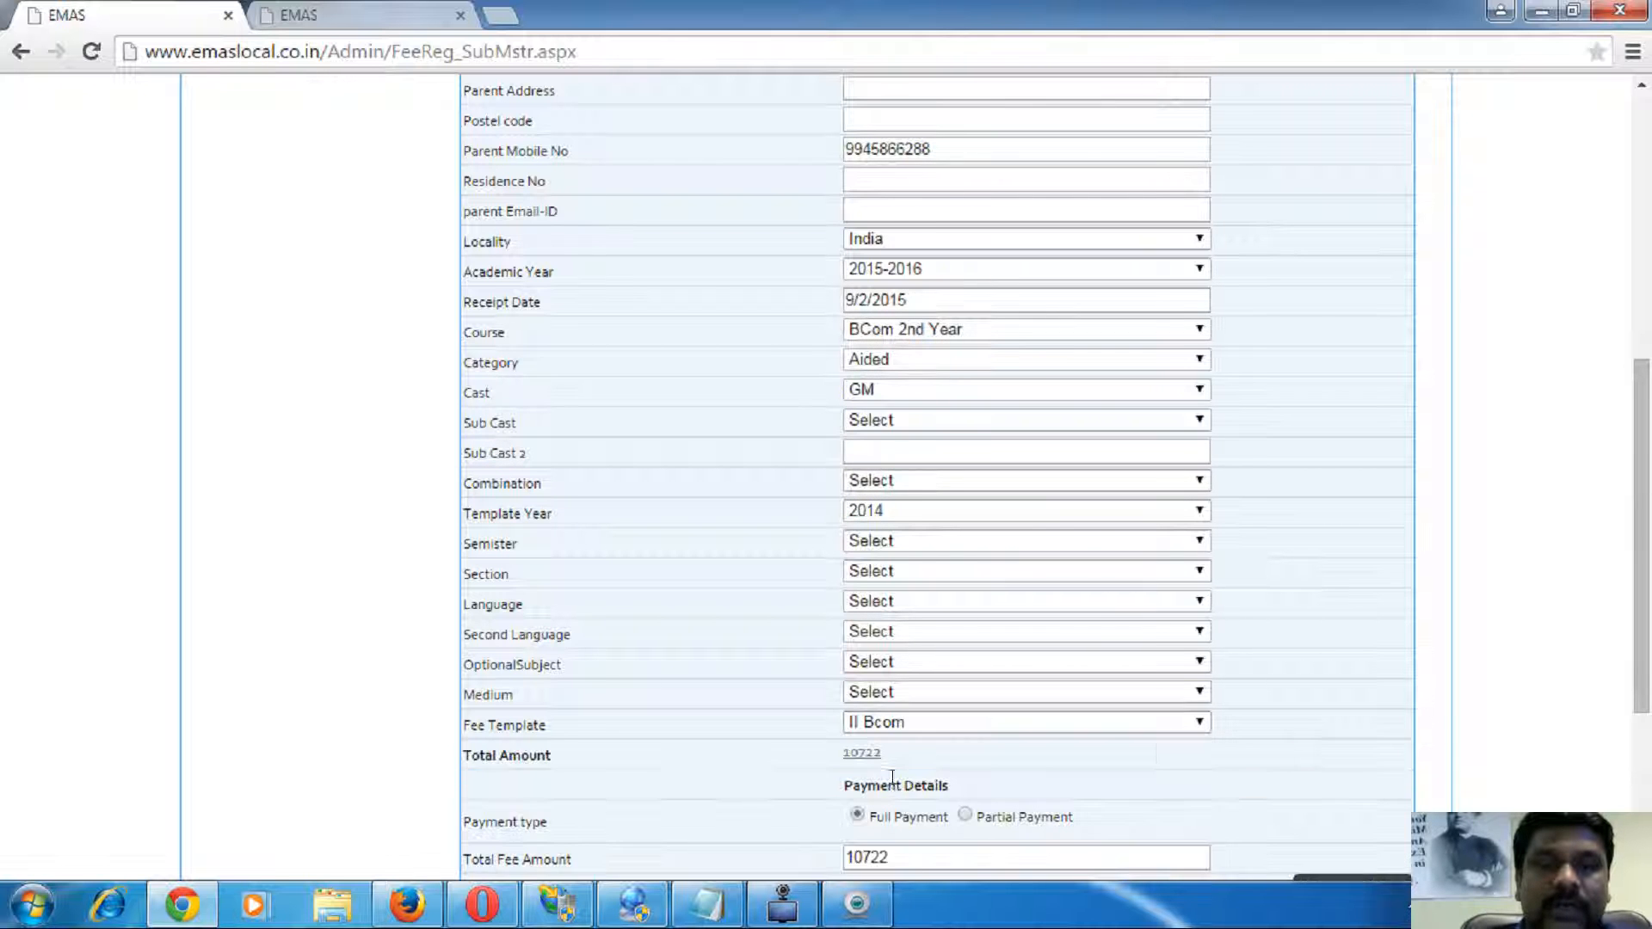
{"action": "scroll", "coordinate": [895, 785], "scroll_direction": "down", "scroll_amount": 2}
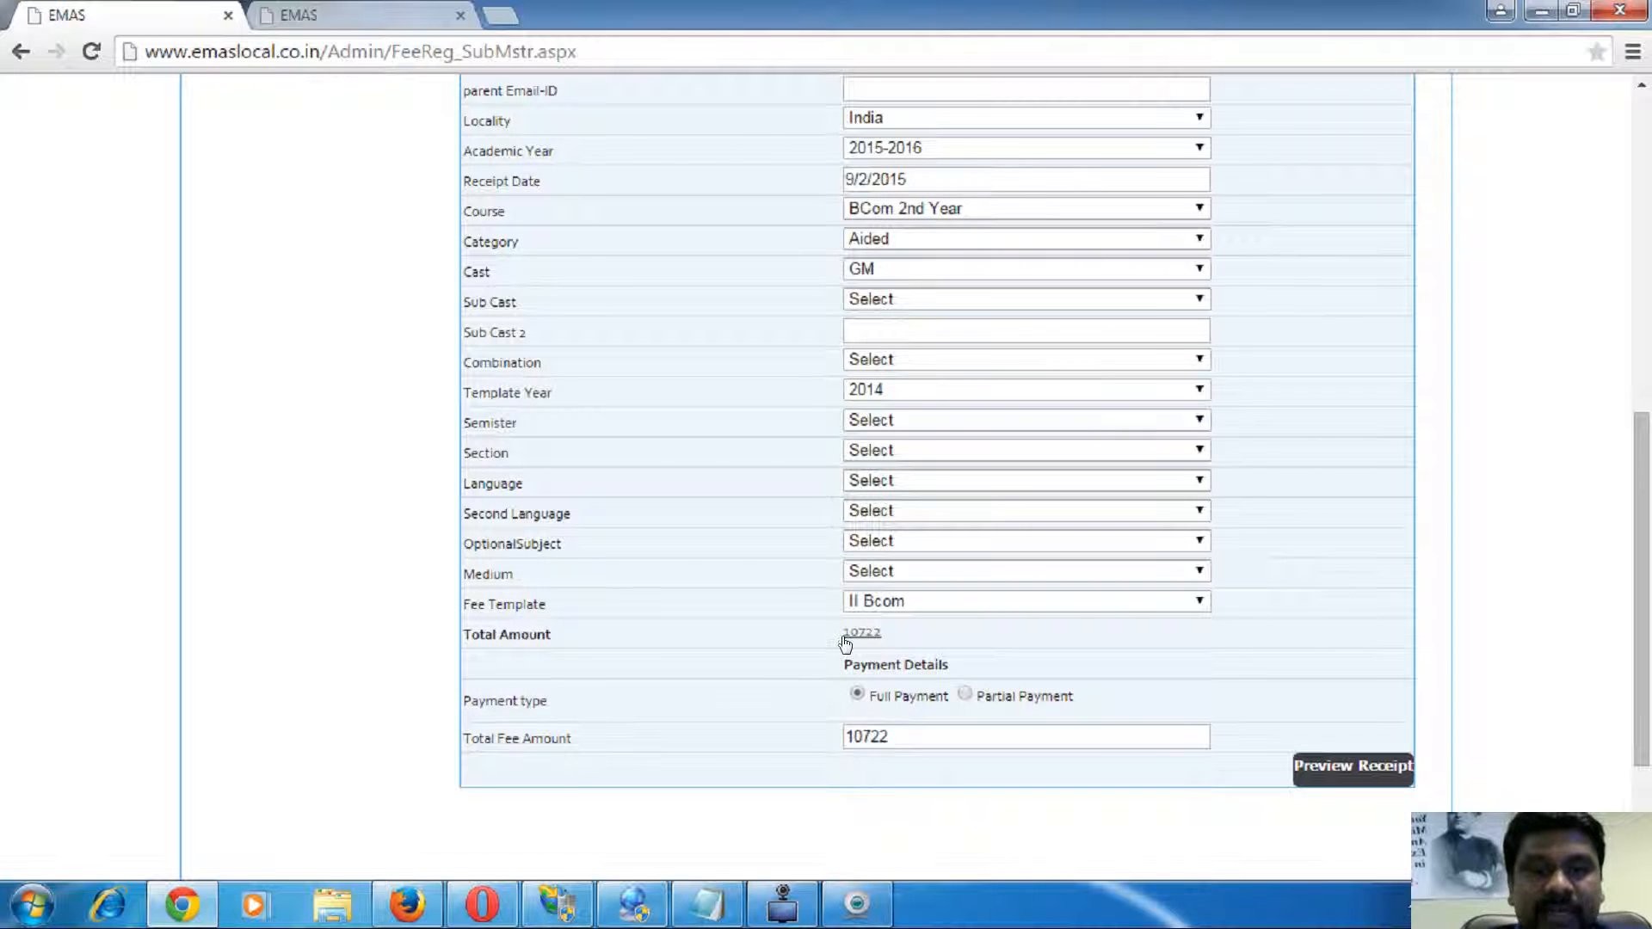
{"action": "left_click_drag", "start_coordinate": [884, 636], "coordinate": [805, 641]}
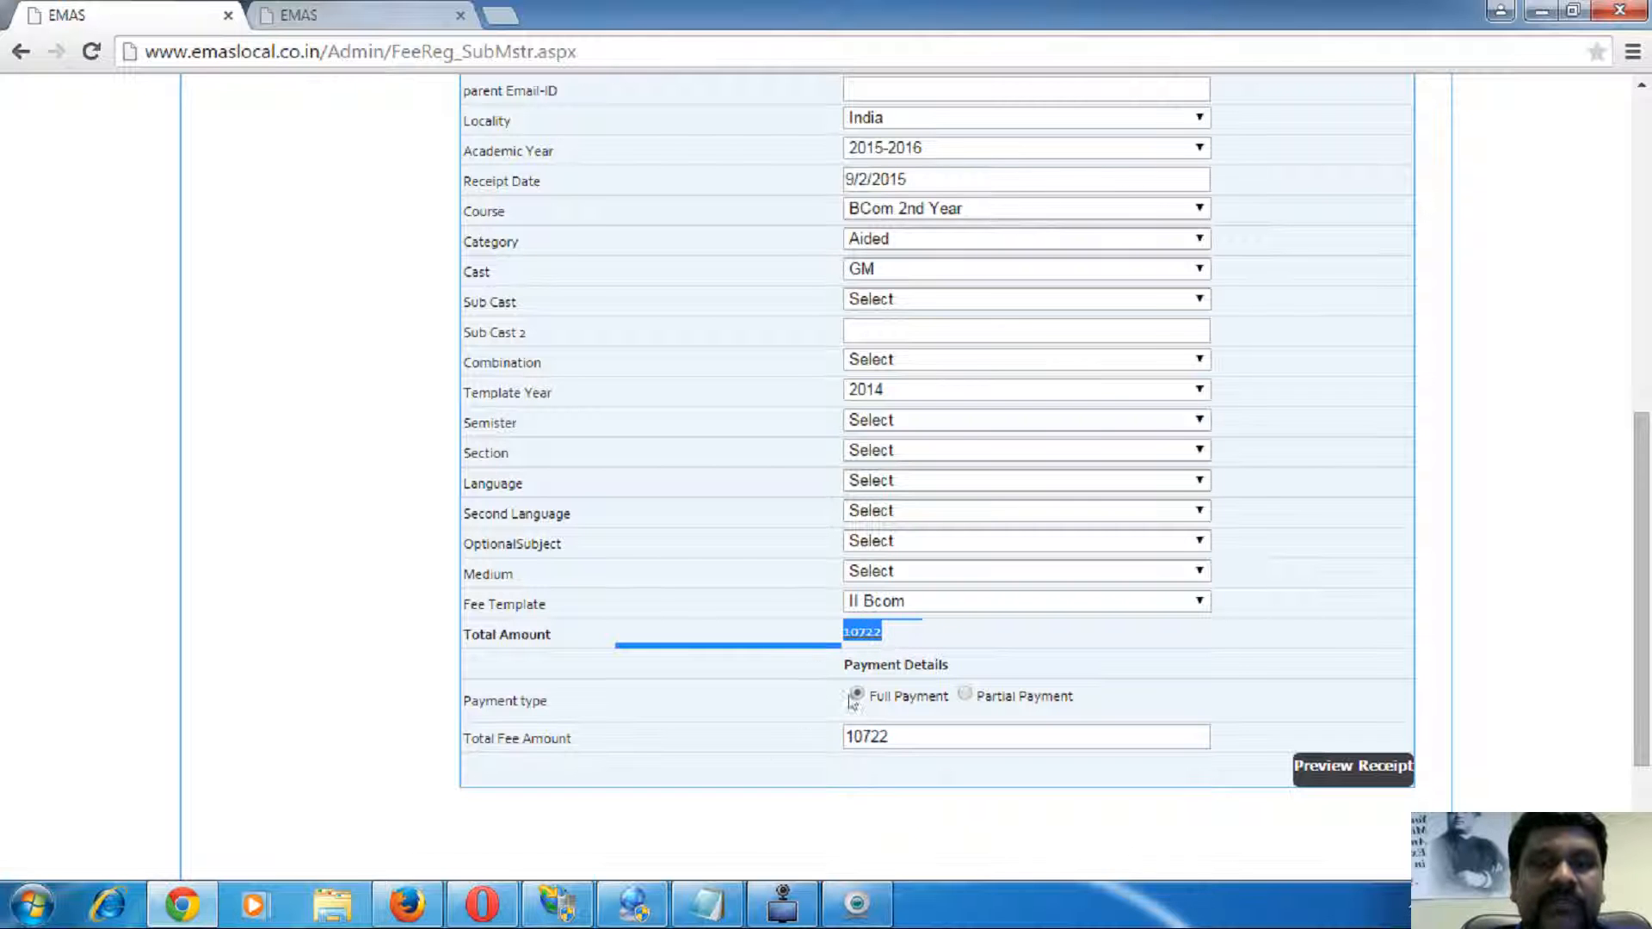
{"action": "left_click", "coordinate": [787, 393]}
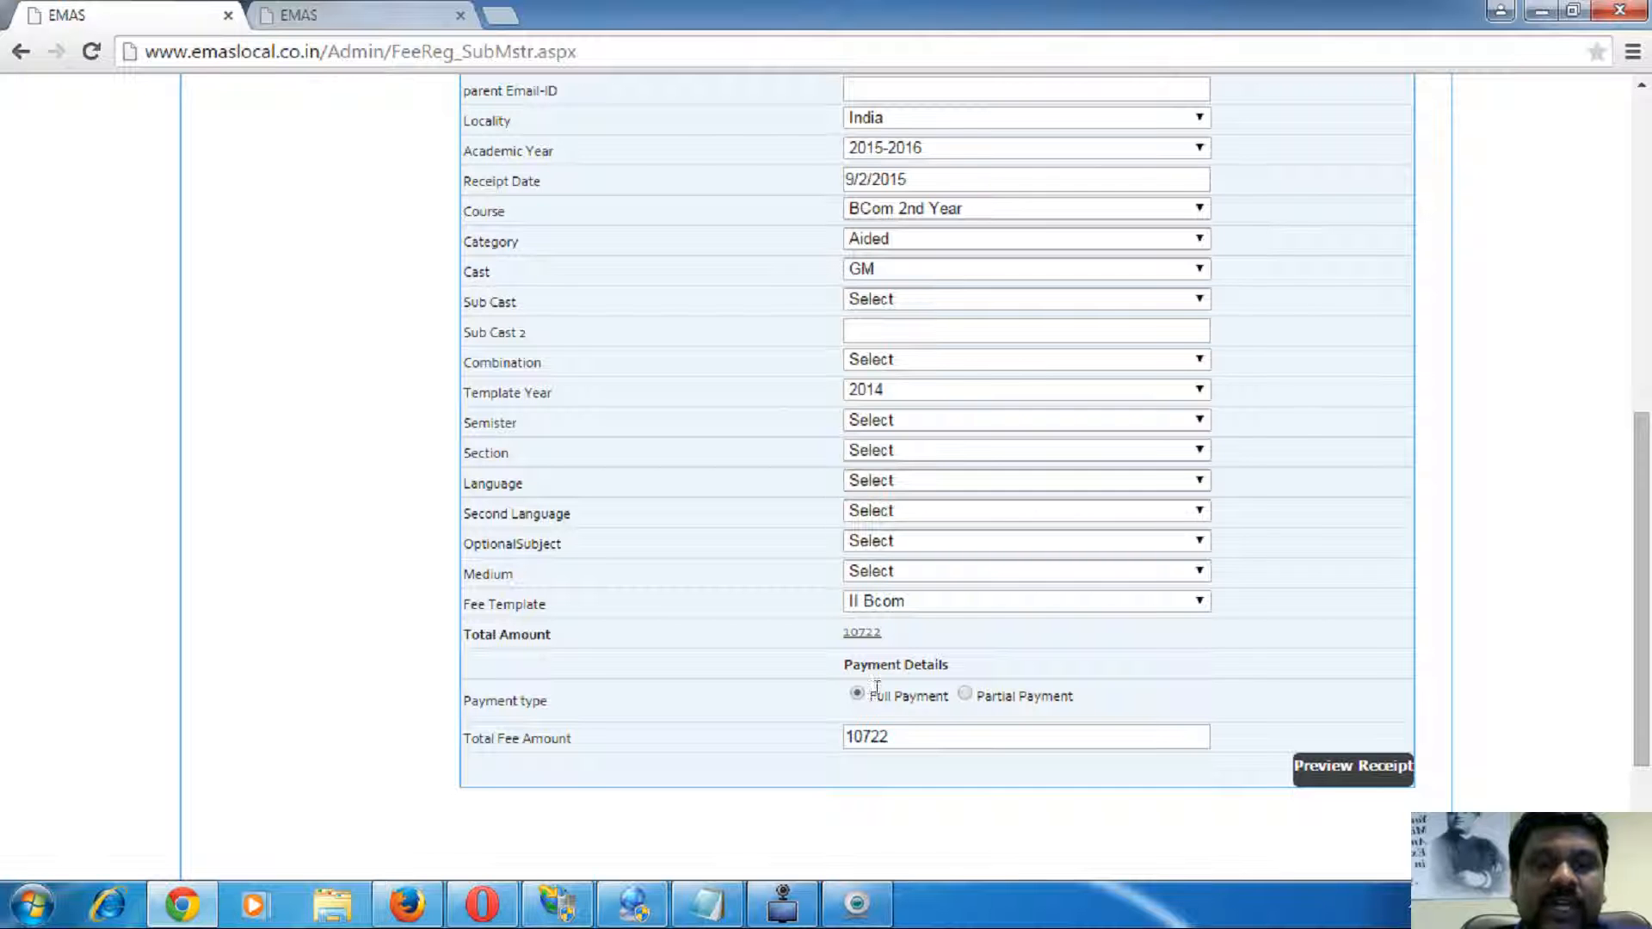
{"action": "scroll", "coordinate": [1257, 571], "scroll_direction": "up", "scroll_amount": 8}
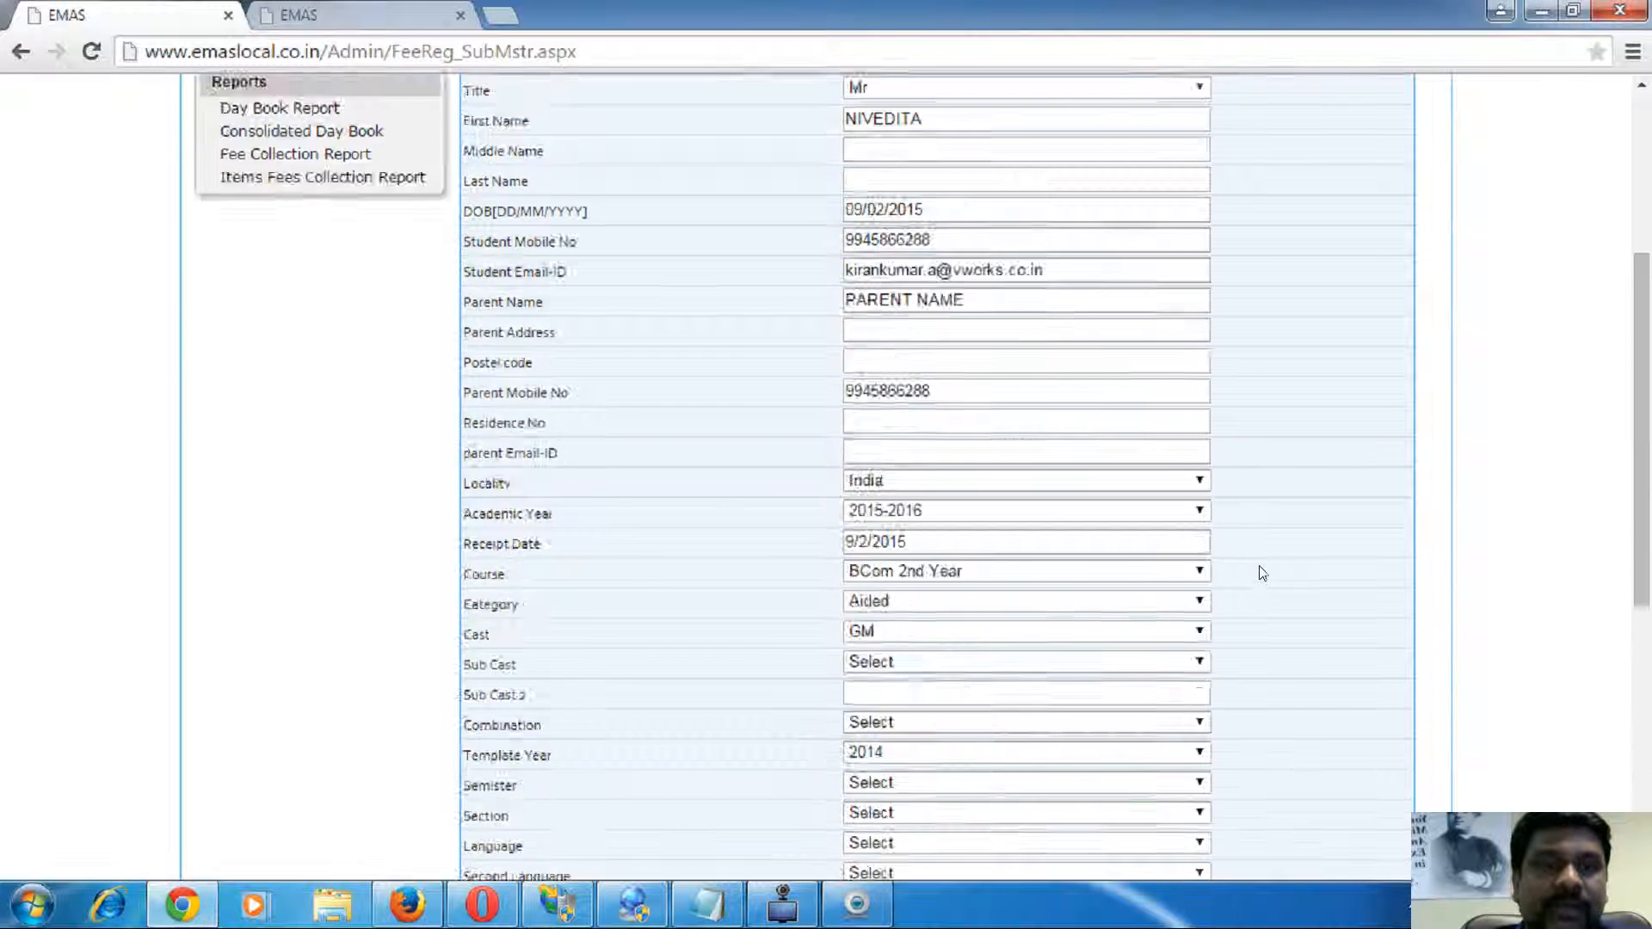
{"action": "scroll", "coordinate": [1257, 572], "scroll_direction": "down", "scroll_amount": 8}
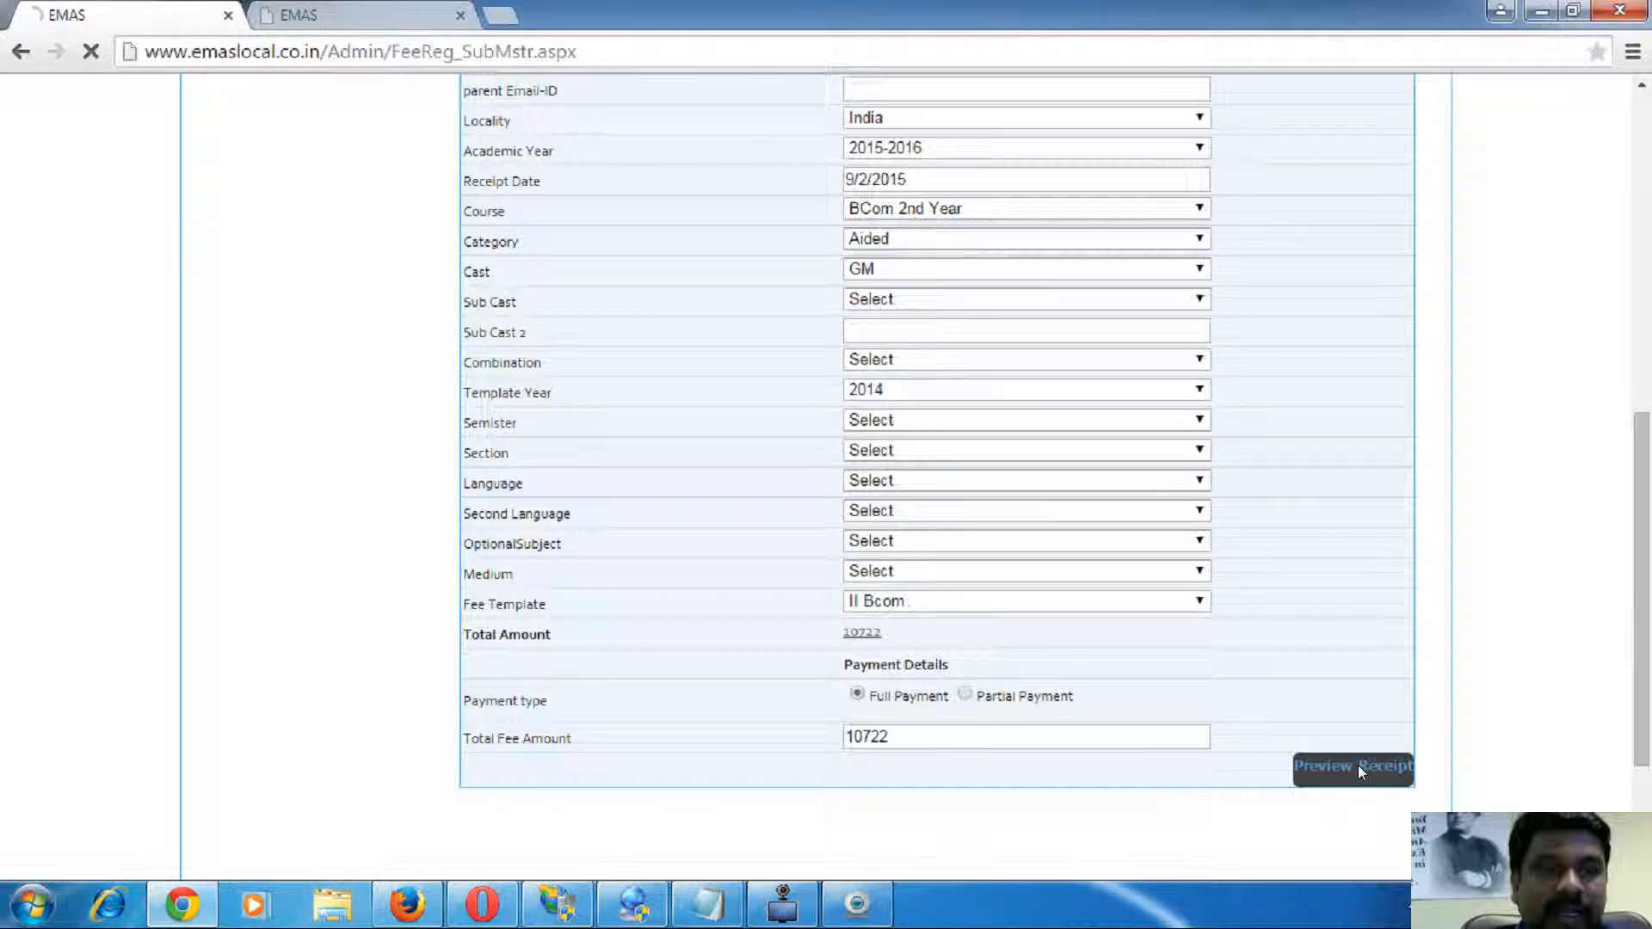
- Preview, save and print the fee receipt, then acknowledge the success alert
{"action": "left_click", "coordinate": [1365, 771]}
{"action": "scroll", "coordinate": [705, 445], "scroll_direction": "down", "scroll_amount": 8}
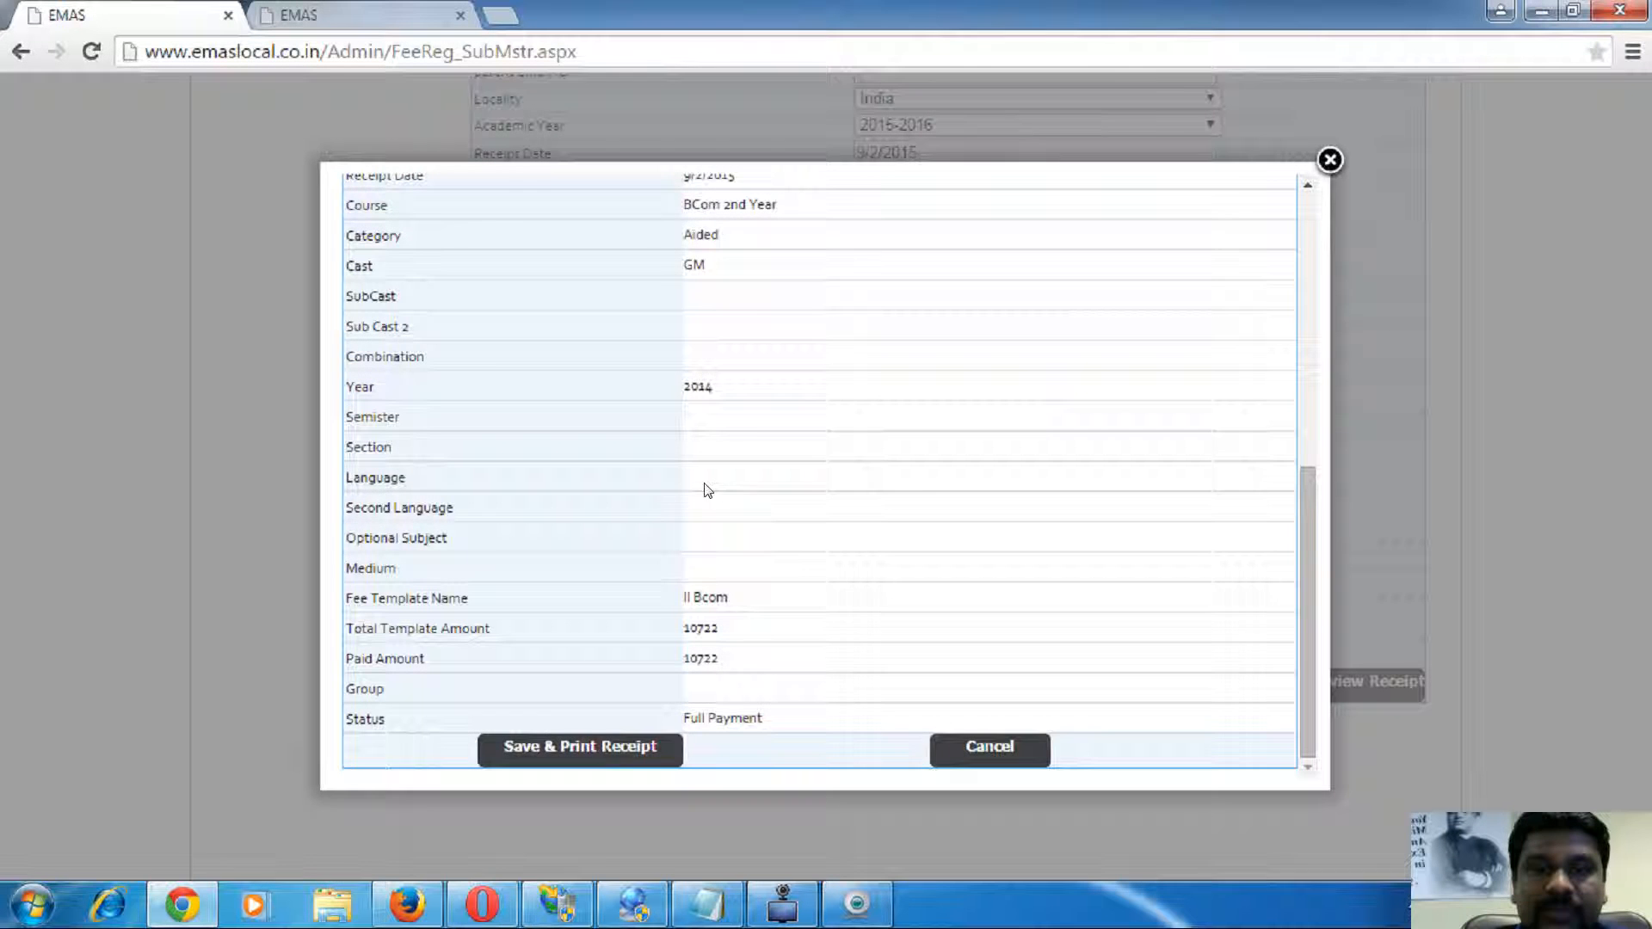
{"action": "left_click", "coordinate": [631, 747]}
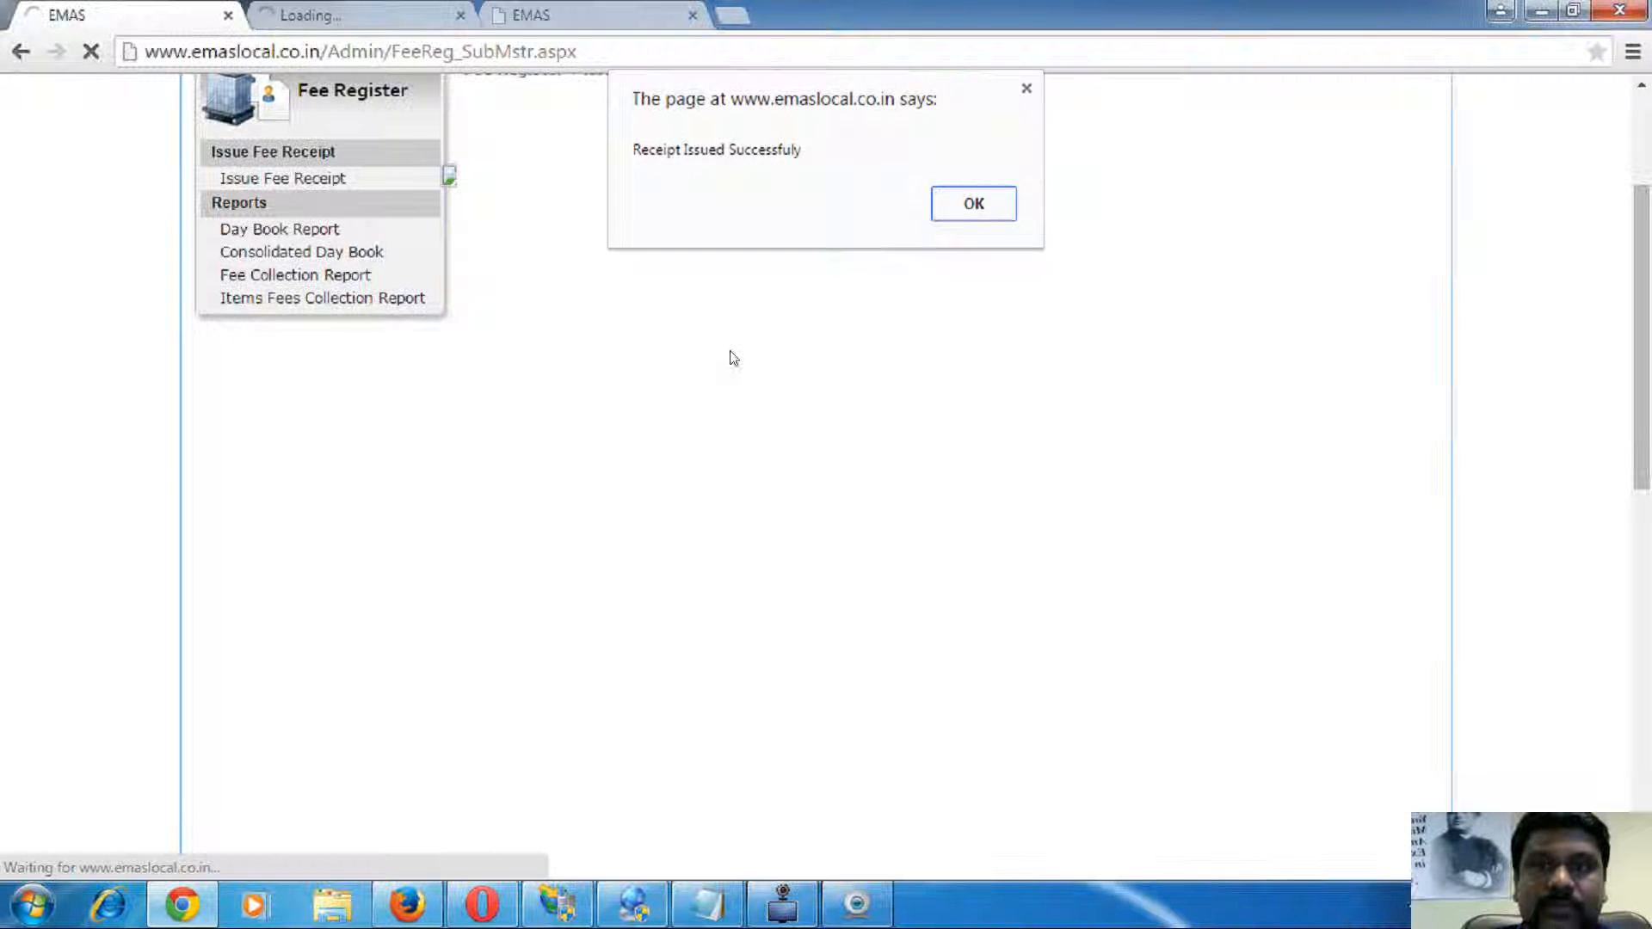
{"action": "left_click", "coordinate": [974, 204]}
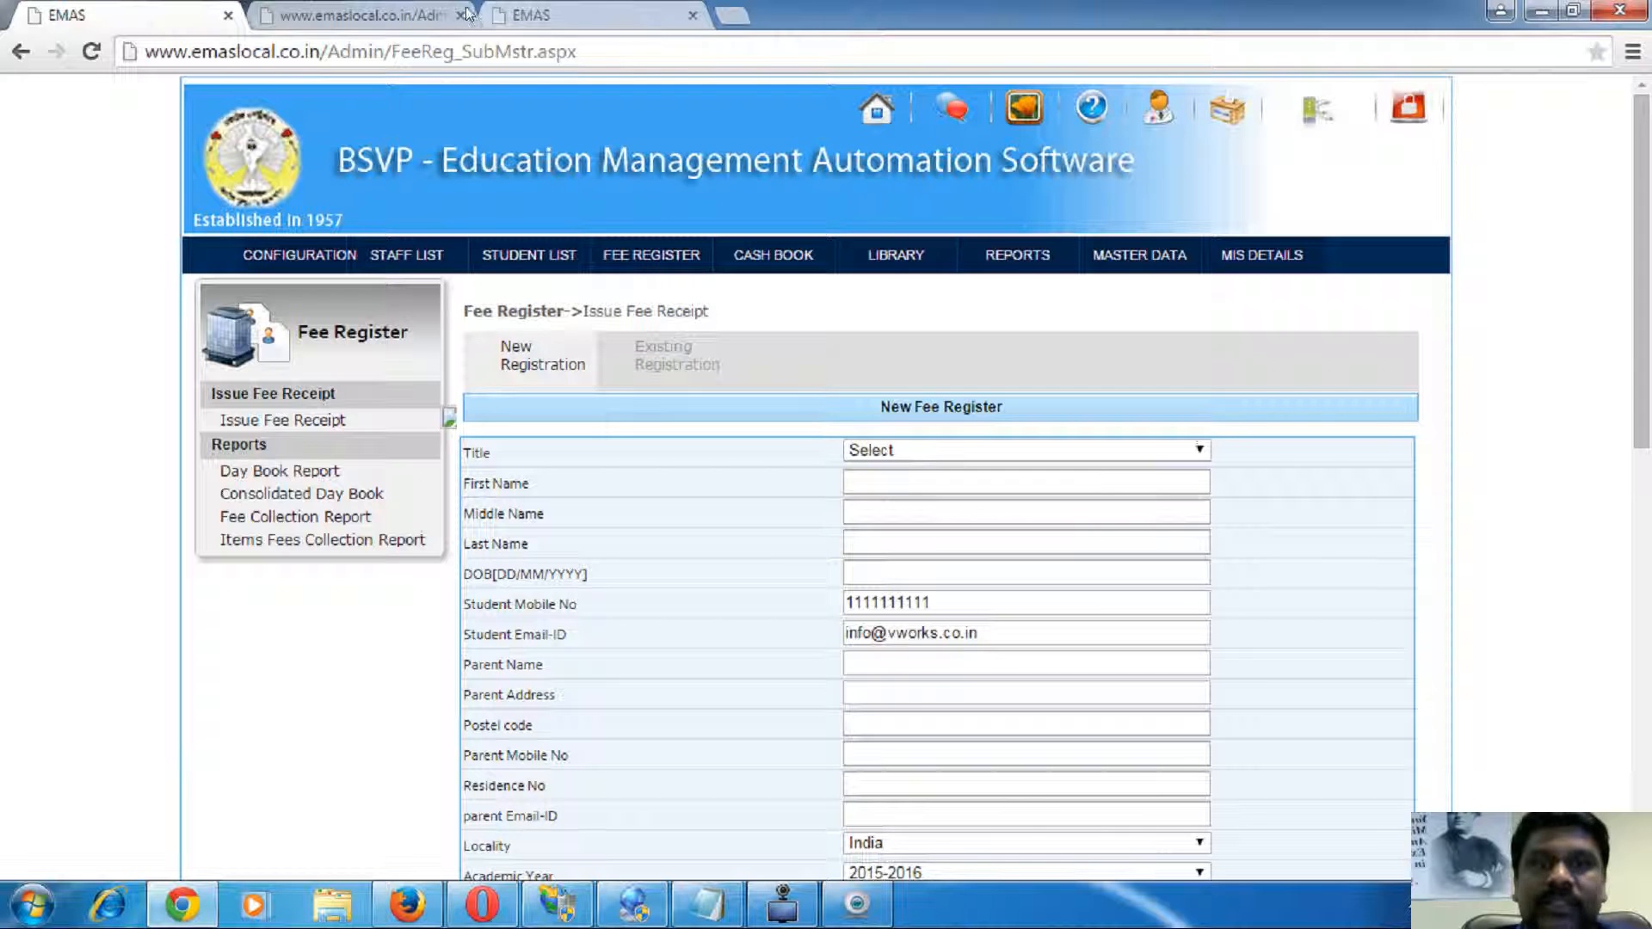
- Display the Fees Receipt Format templates for course BCom 2nd Year and year 2014
{"action": "left_click", "coordinate": [561, 17]}
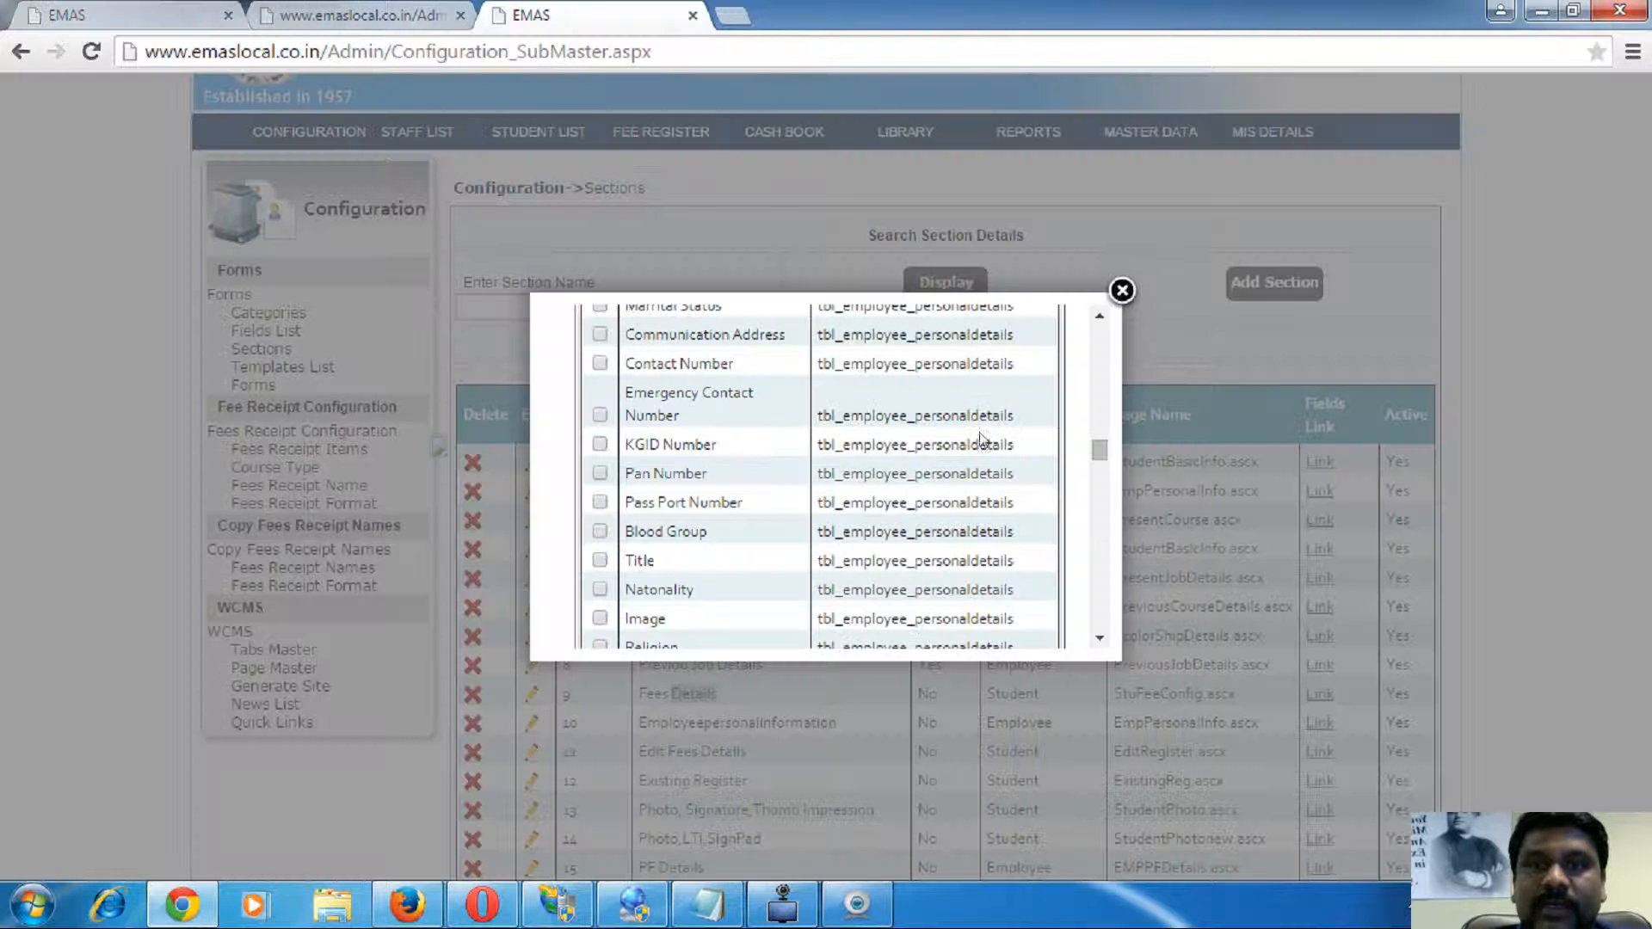
{"action": "left_click", "coordinate": [1122, 291]}
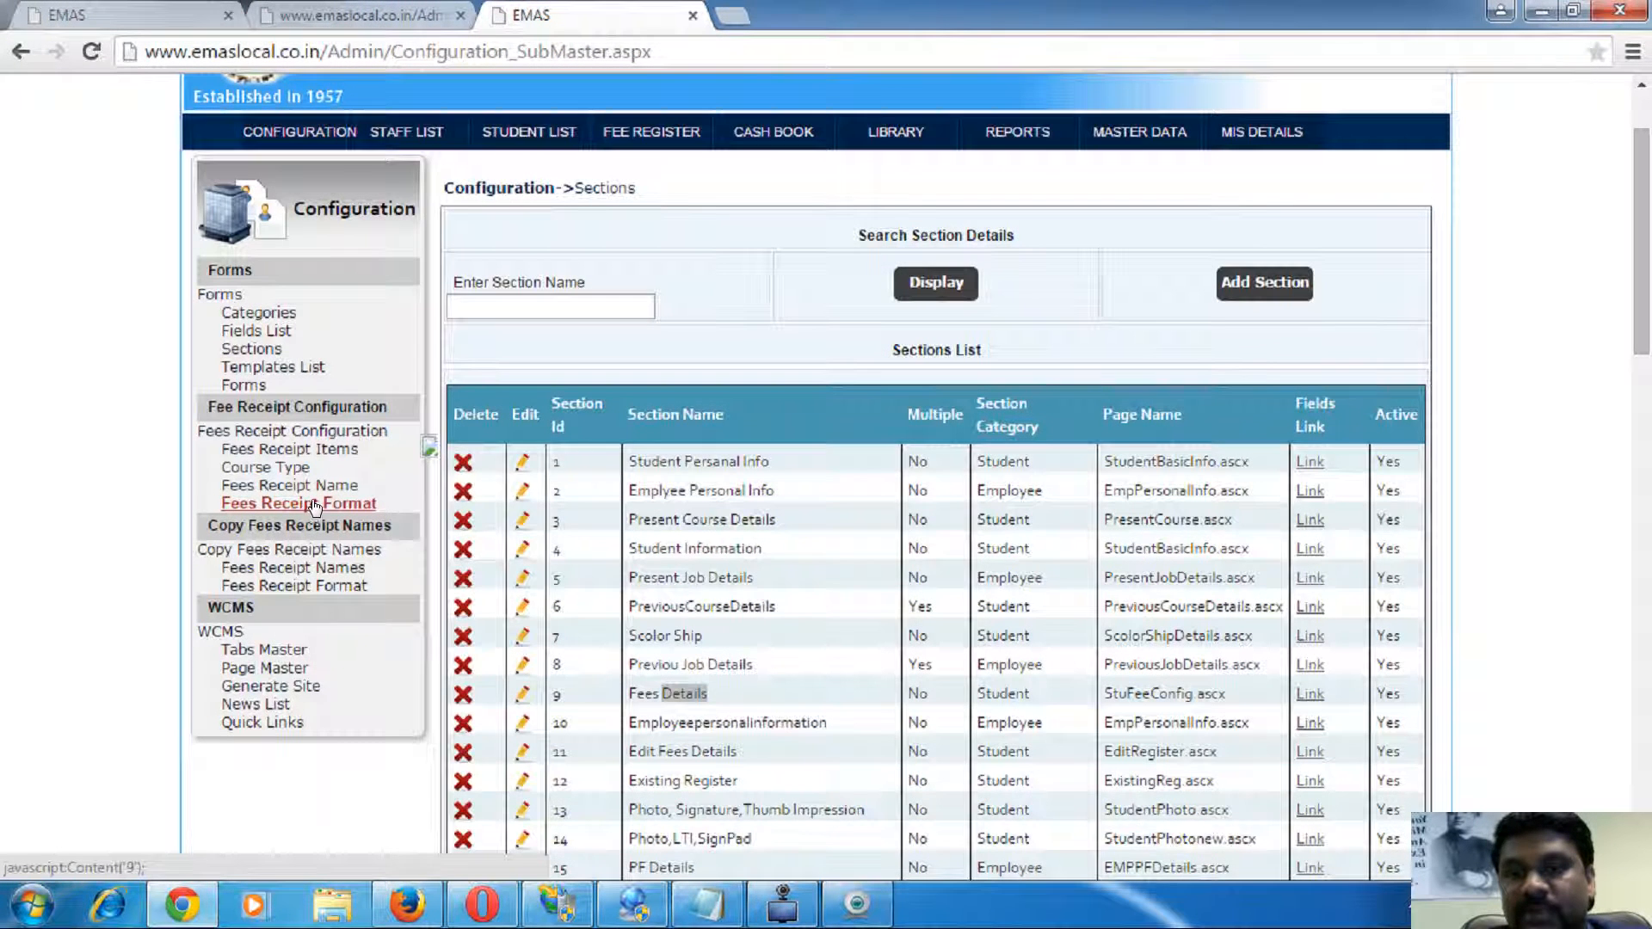
{"action": "left_click", "coordinate": [303, 506]}
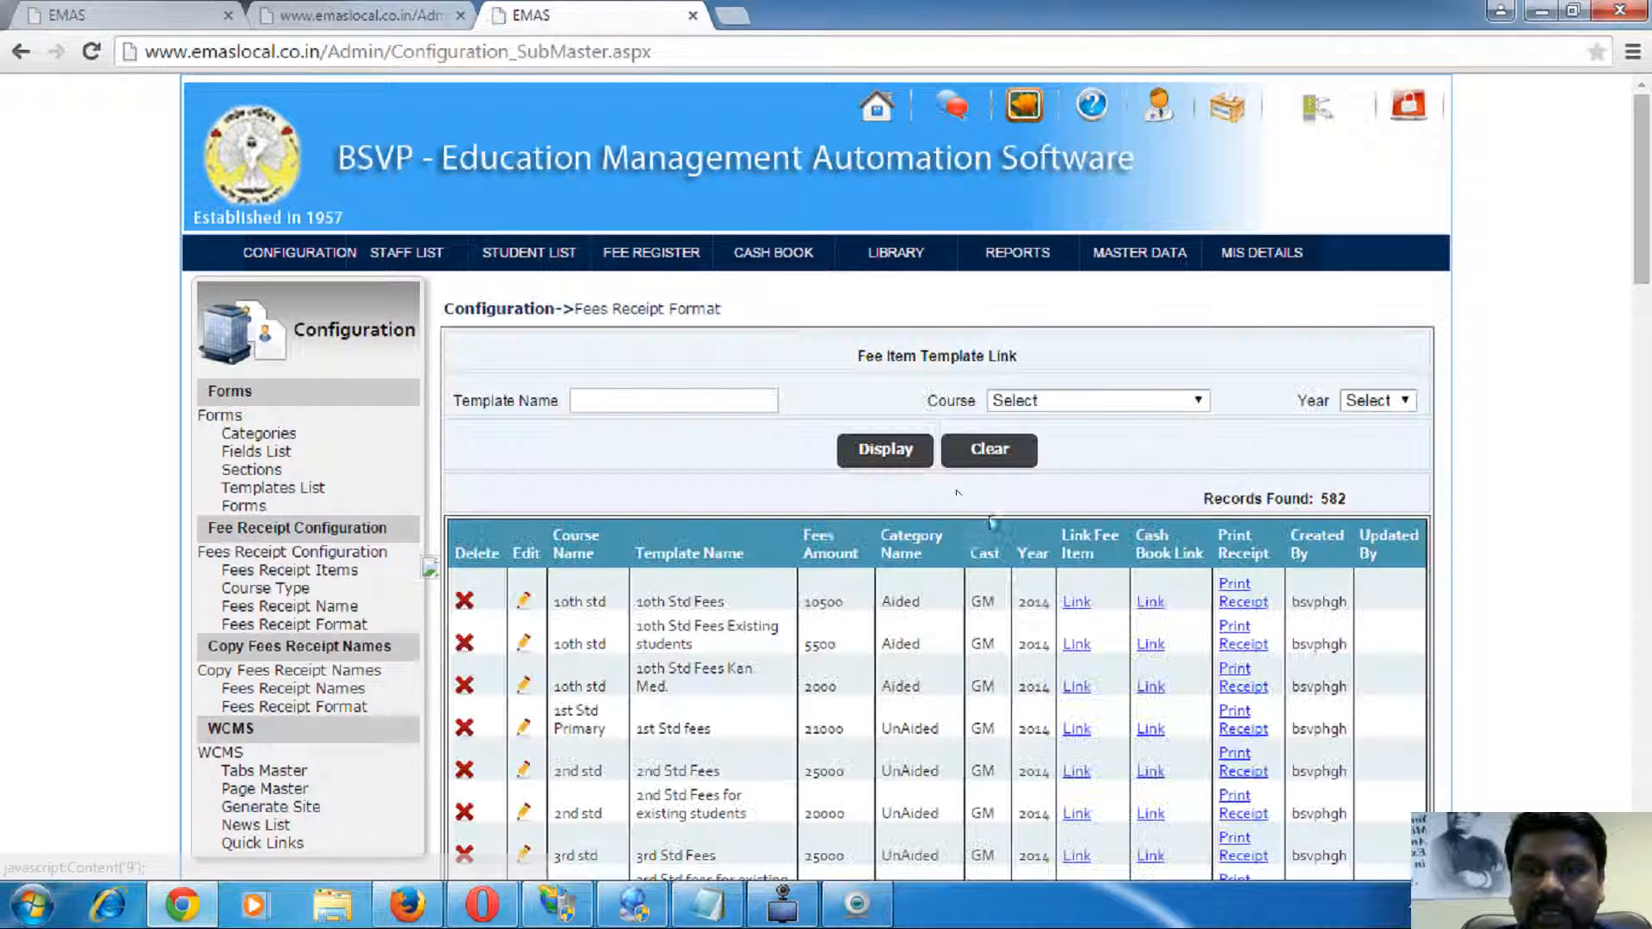
{"action": "left_click", "coordinate": [1168, 400]}
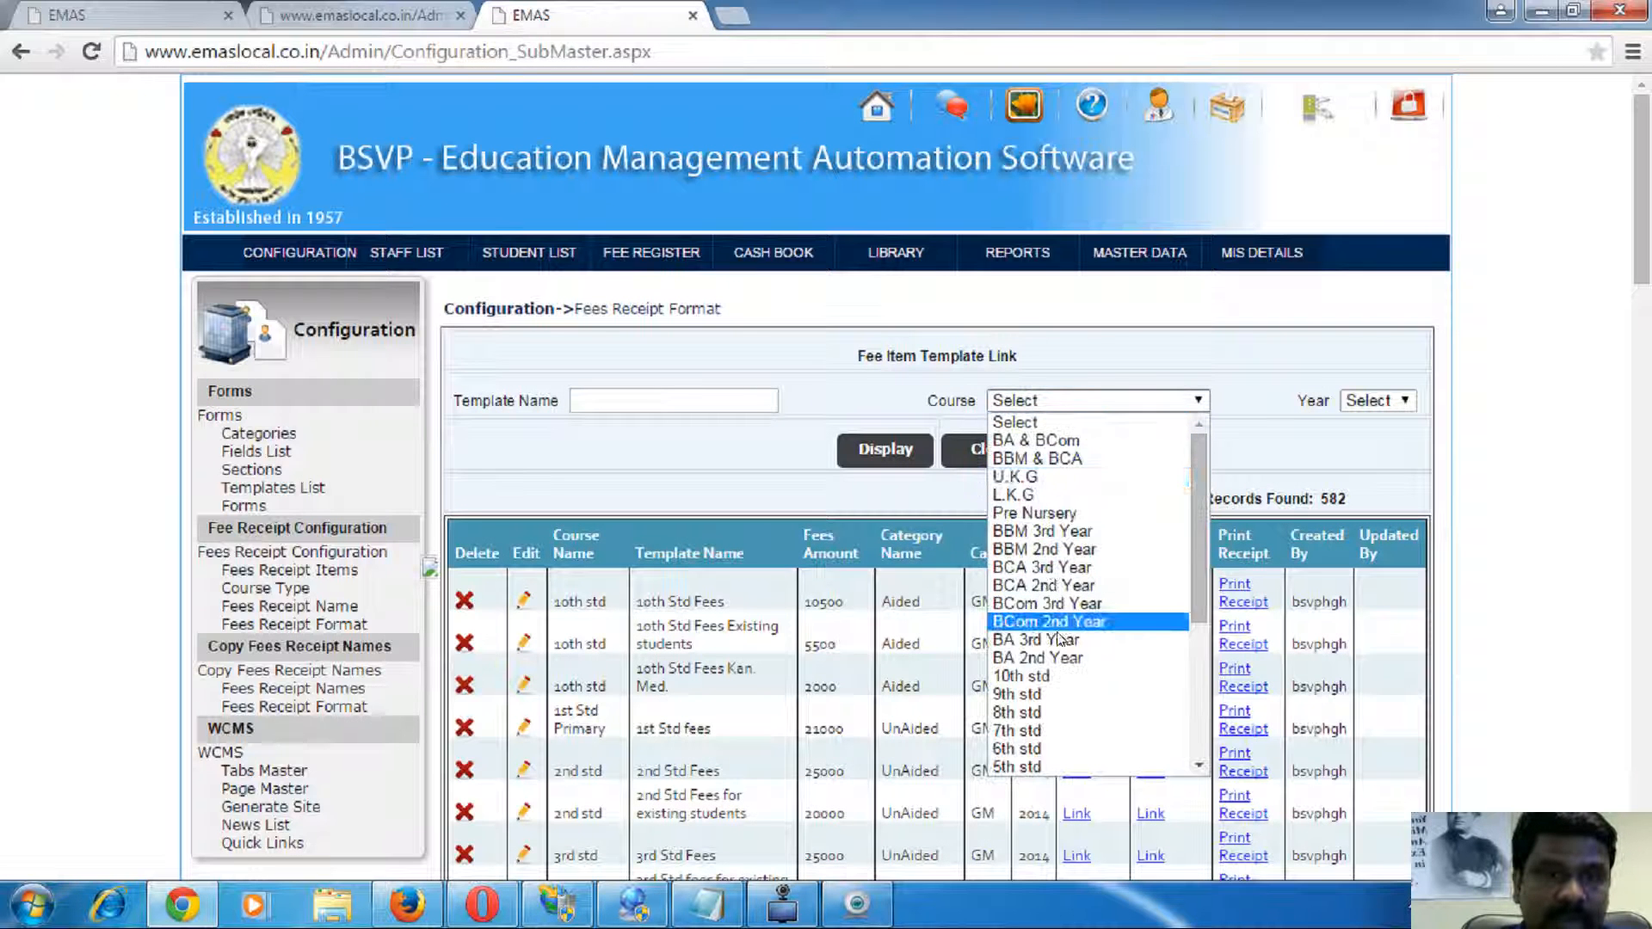
{"action": "left_click", "coordinate": [1048, 622]}
{"action": "left_click", "coordinate": [1398, 400]}
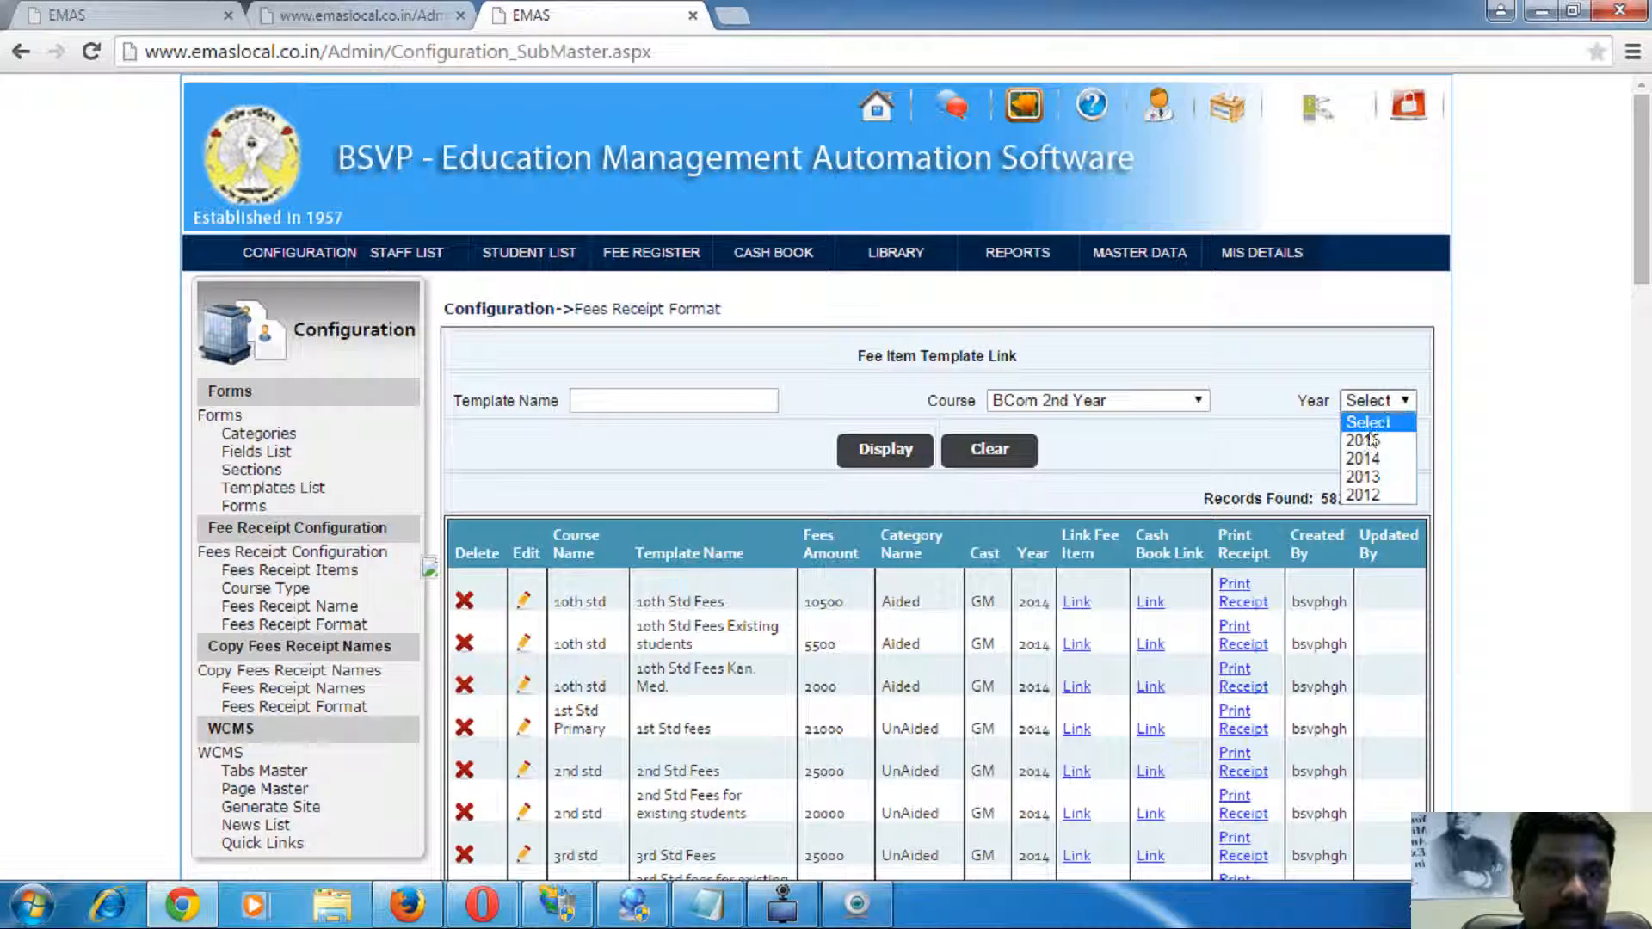
{"action": "left_click", "coordinate": [1367, 460]}
{"action": "left_click", "coordinate": [886, 449]}
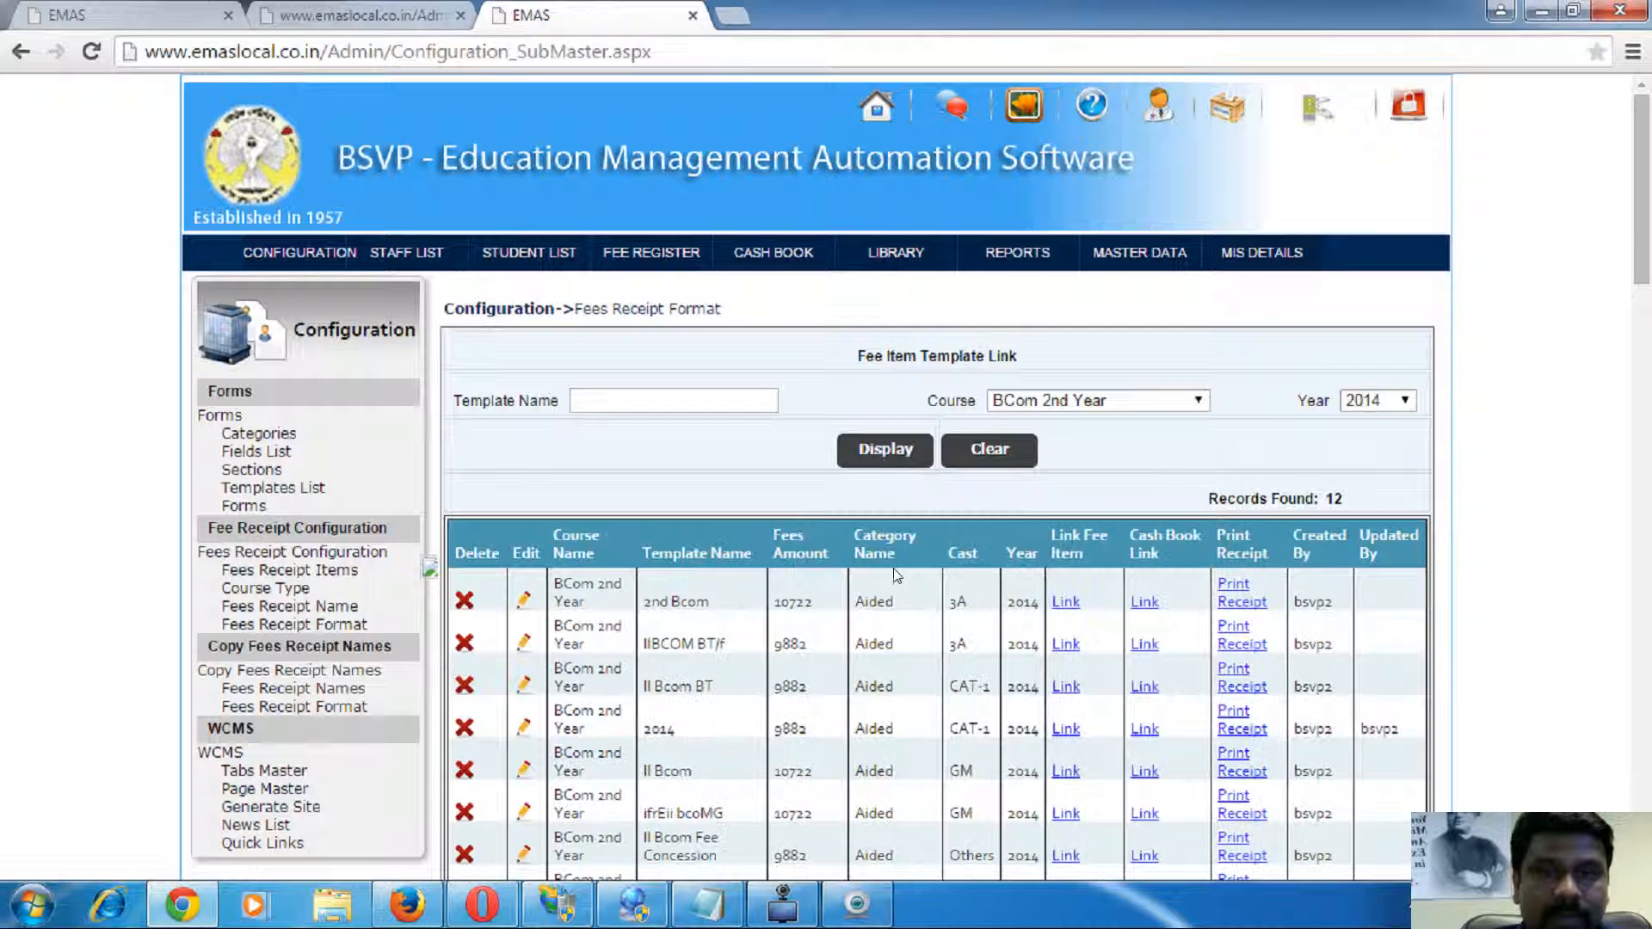
{"action": "scroll", "coordinate": [875, 582], "scroll_direction": "down", "scroll_amount": 1}
- Open the 2nd Bcom template's Cash Book Link group list and point out an account group name
{"action": "left_click", "coordinate": [1145, 481]}
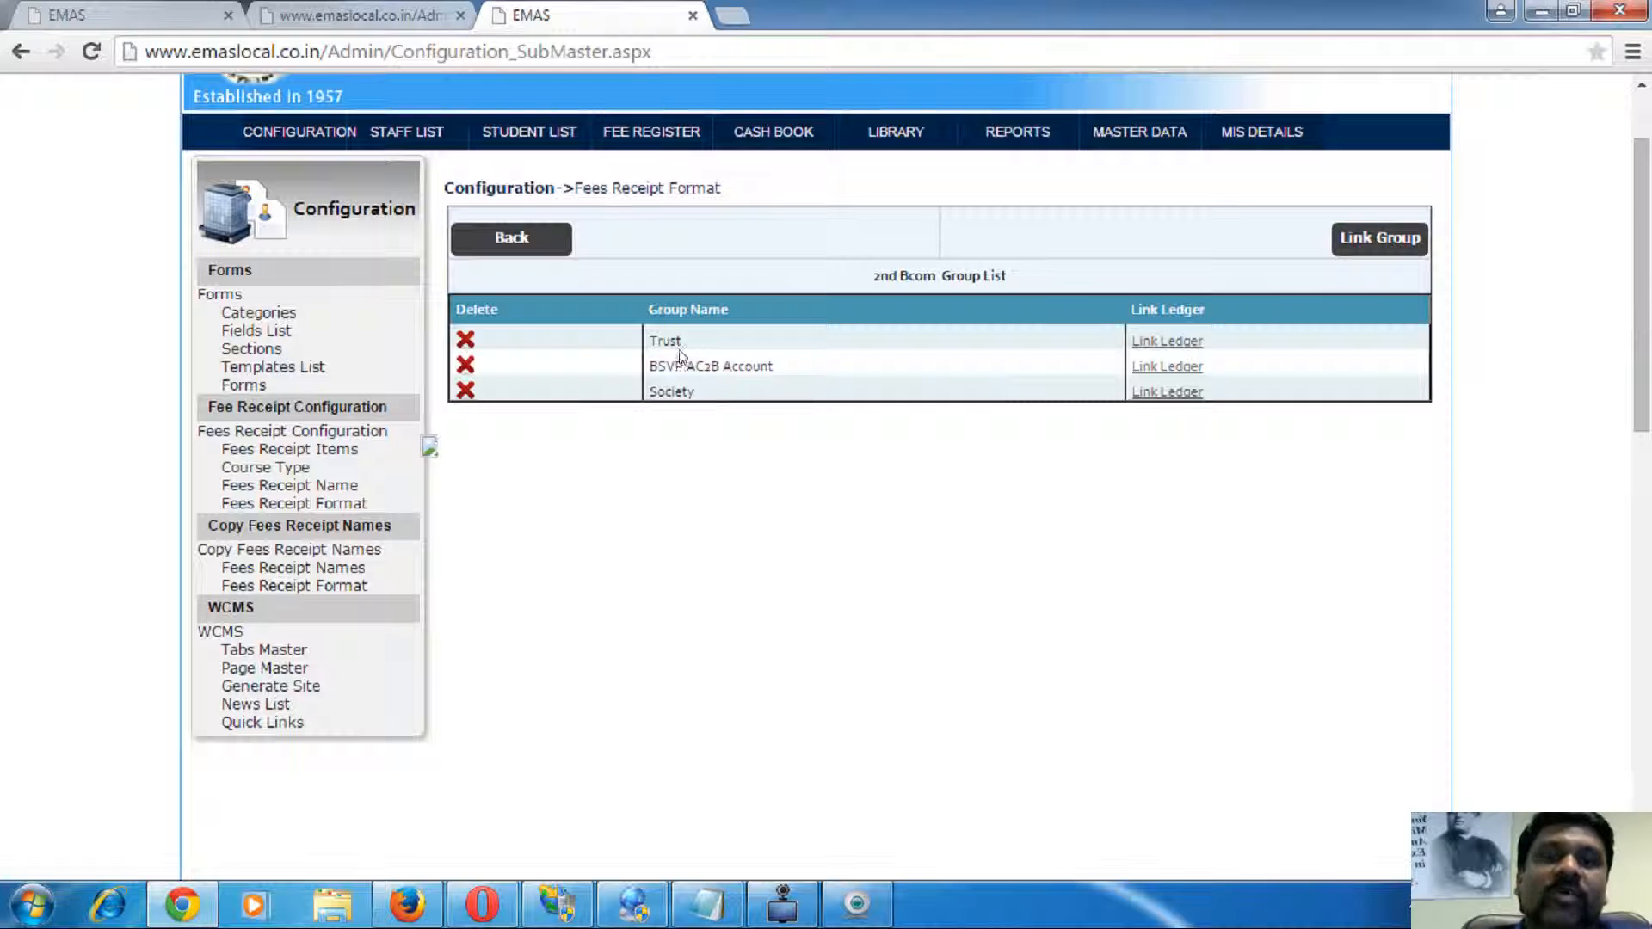
{"action": "left_click_drag", "start_coordinate": [701, 365], "coordinate": [1010, 424]}
{"action": "left_click", "coordinate": [1010, 424]}
- Go from the fee register form to the Student List search and open its year choices
{"action": "left_click", "coordinate": [366, 15]}
{"action": "left_click", "coordinate": [155, 15]}
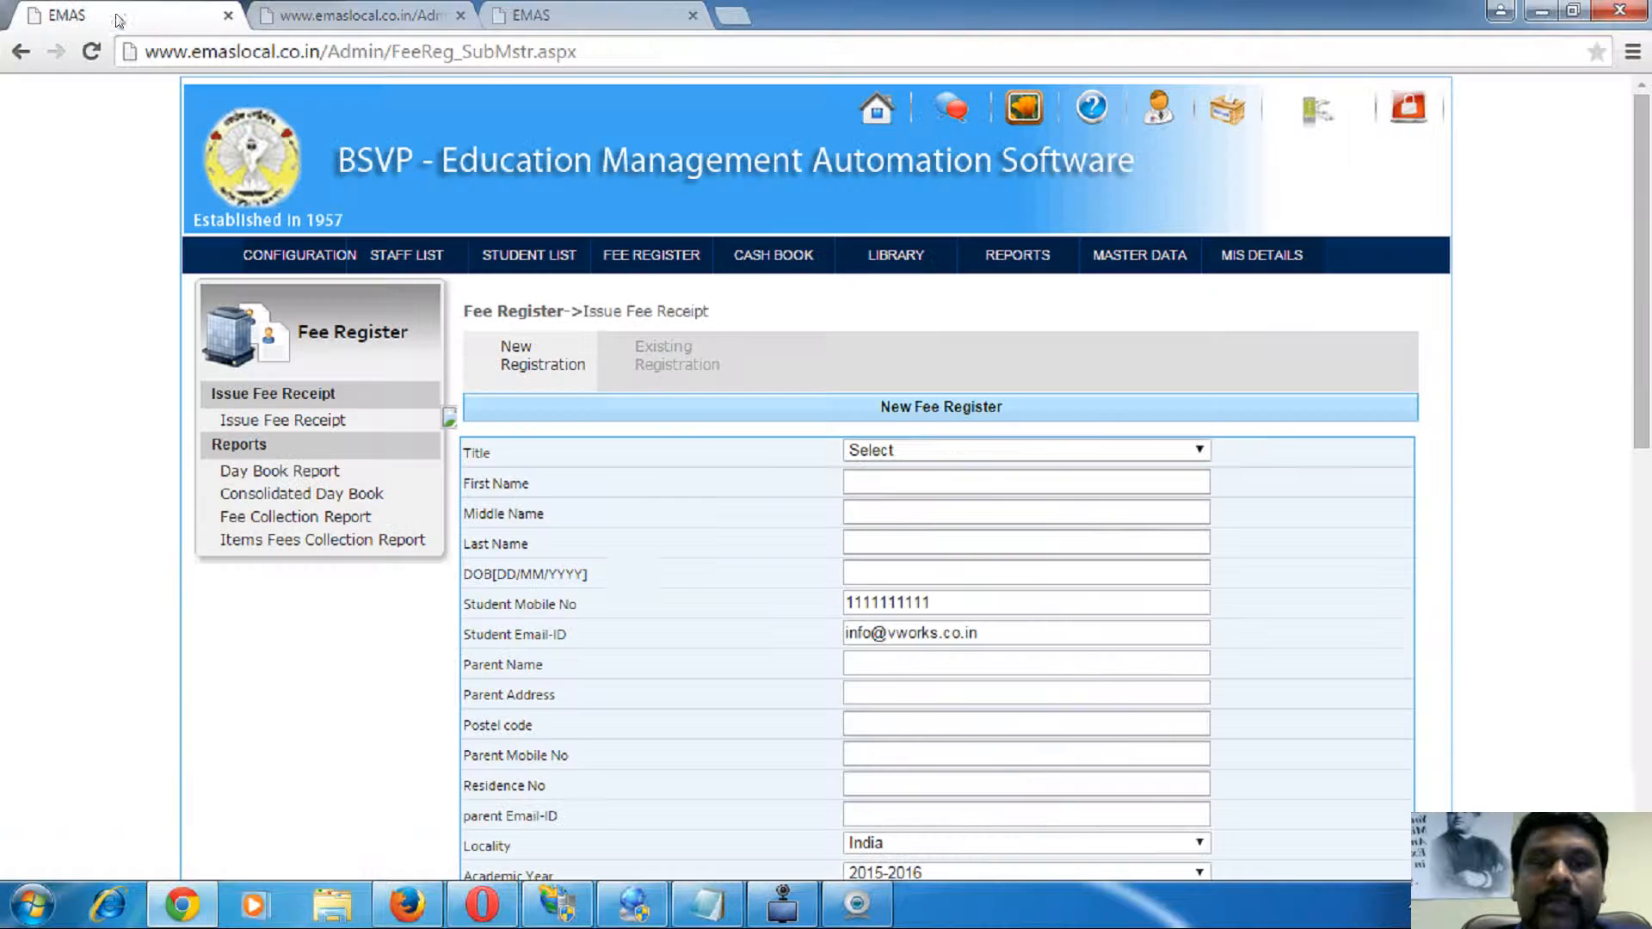
{"action": "left_click", "coordinate": [527, 255]}
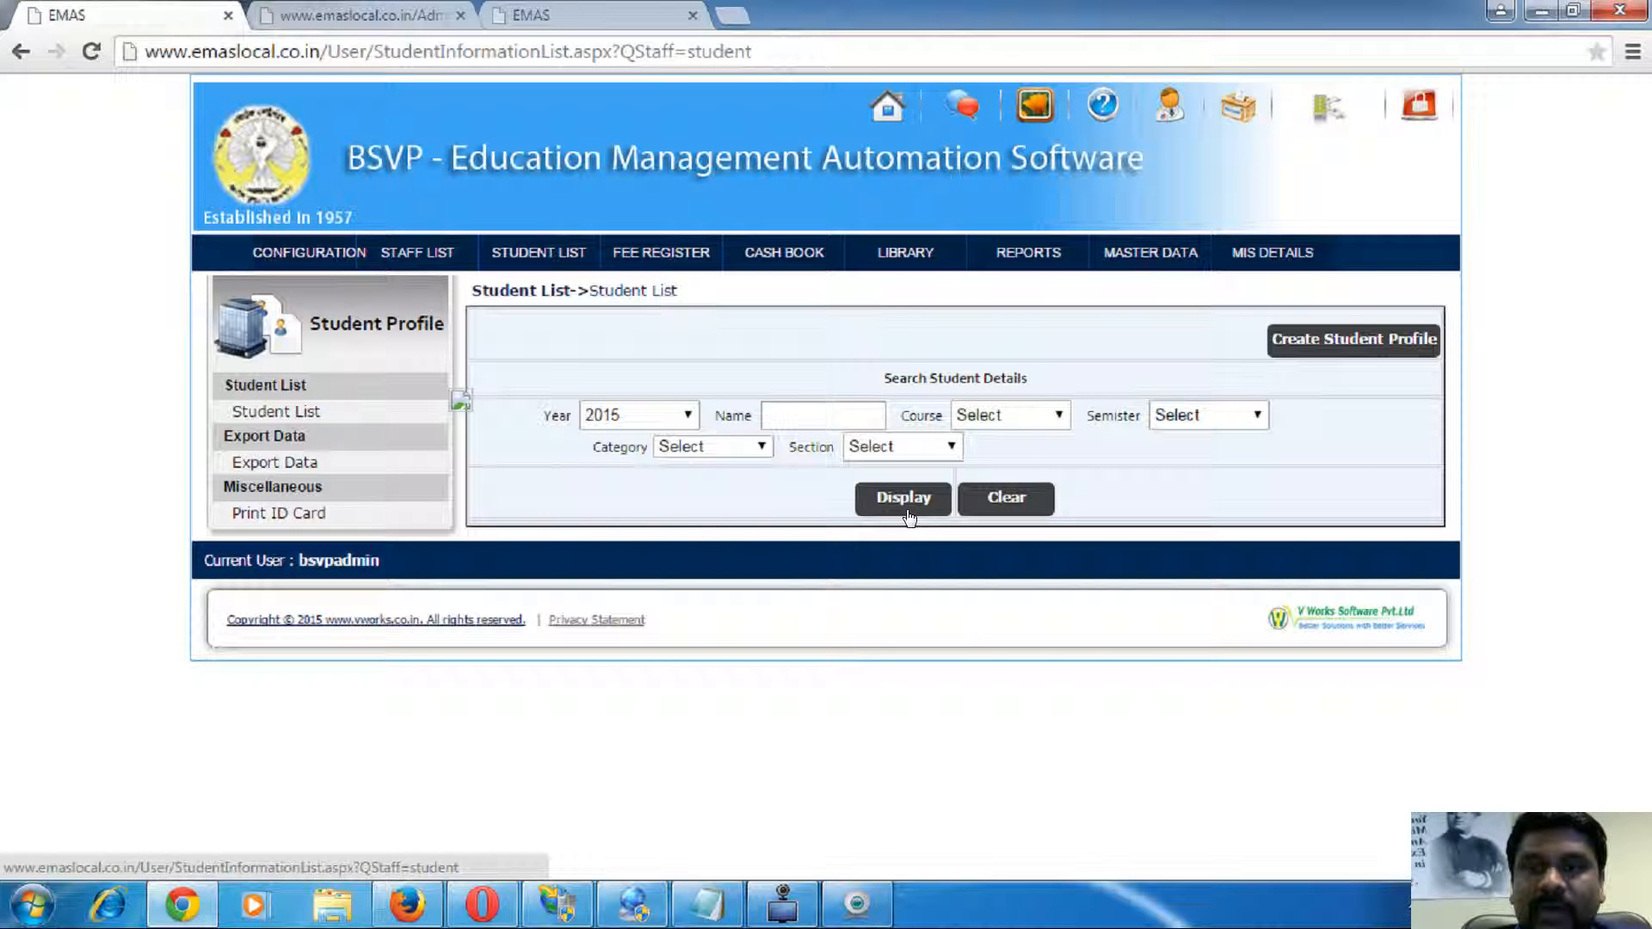
{"action": "left_click", "coordinate": [646, 415]}
- Search students for 2014, open the listed student's profile, and glance at the annual fee receipt
{"action": "left_click", "coordinate": [634, 478]}
{"action": "left_click", "coordinate": [903, 507]}
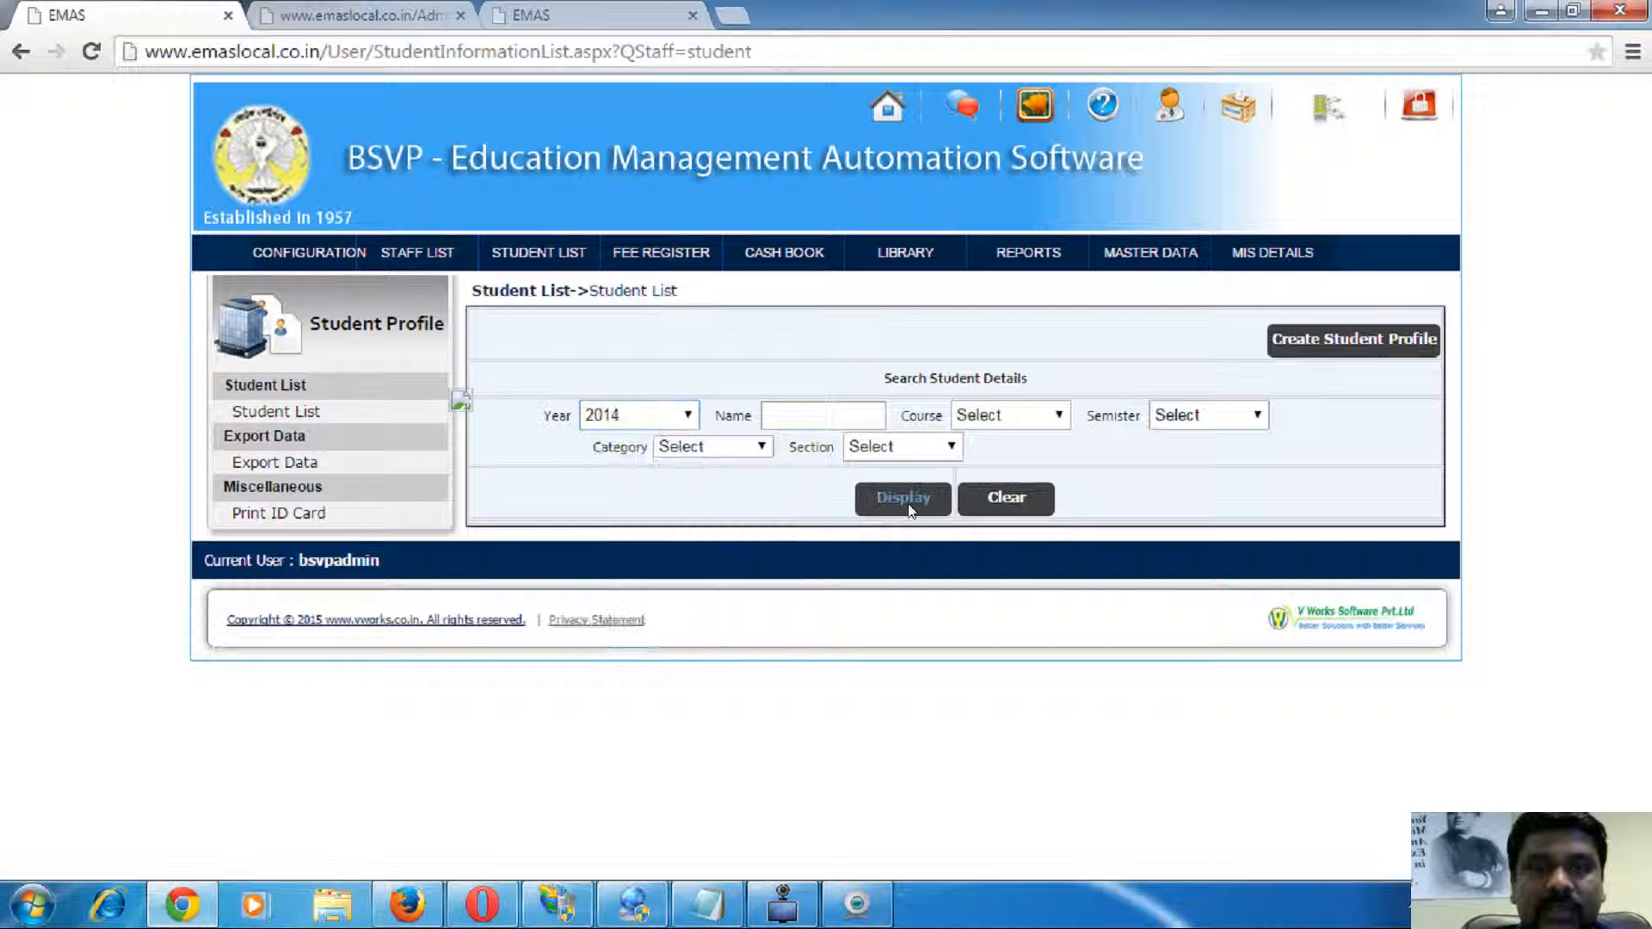
{"action": "left_click", "coordinate": [819, 692]}
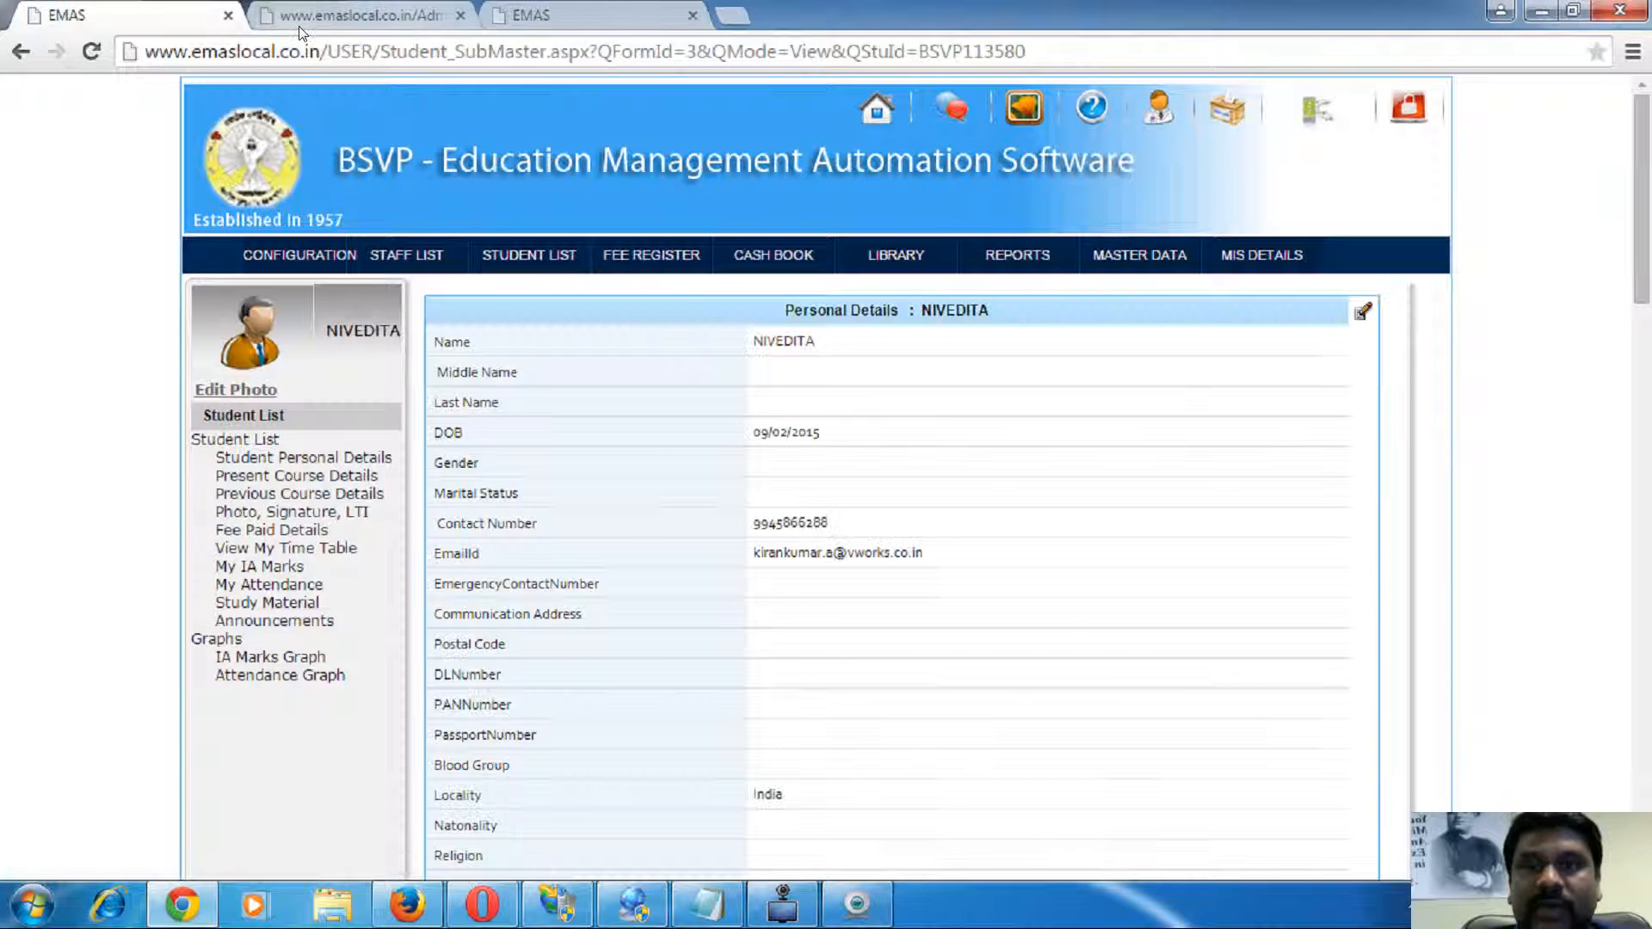
{"action": "left_click", "coordinate": [298, 26]}
{"action": "scroll", "coordinate": [699, 474], "scroll_direction": "down", "scroll_amount": 4}
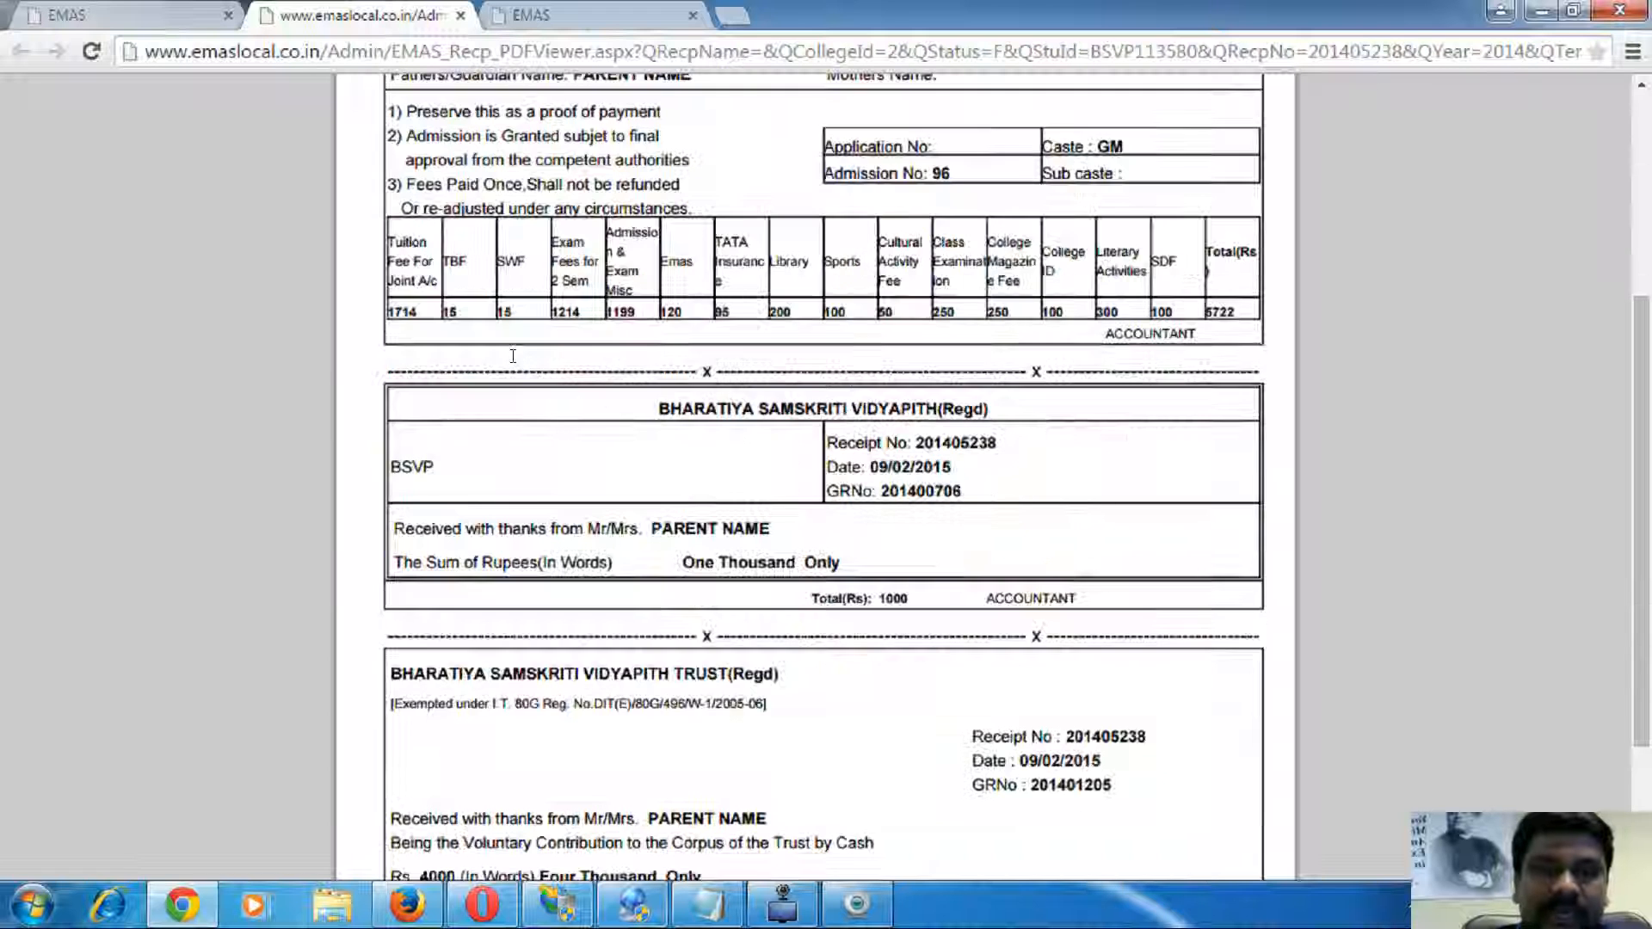
- Filter the fee item templates to 2014 and view the fee items linked to 2nd Bcom
{"action": "left_click", "coordinate": [588, 12]}
{"action": "left_click", "coordinate": [504, 238]}
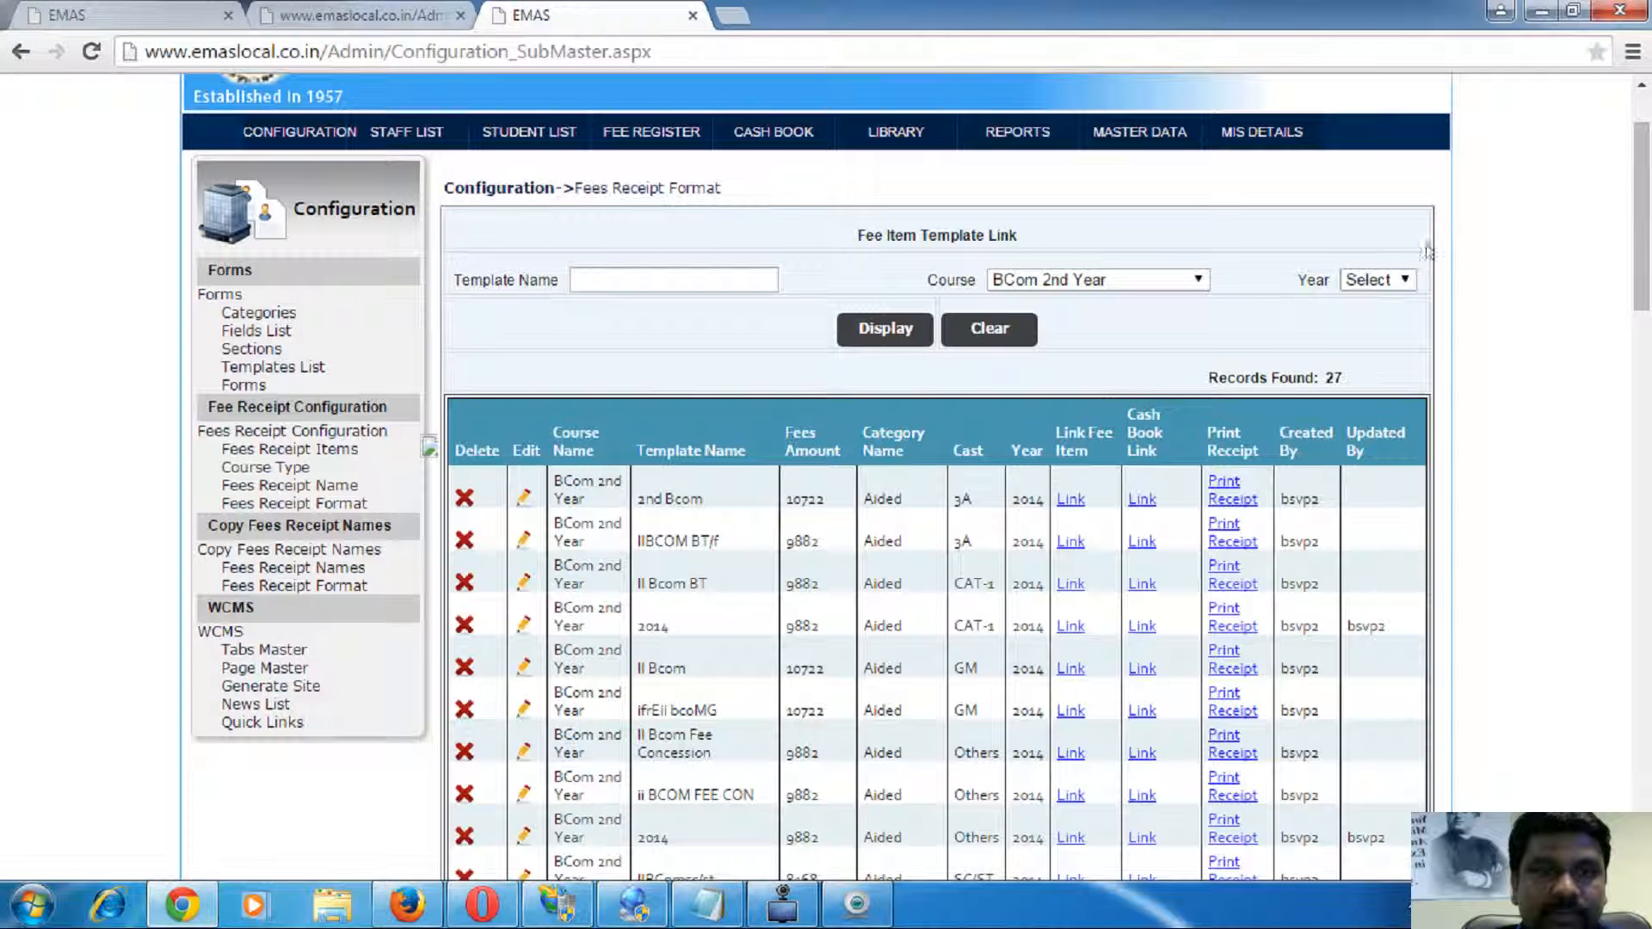
{"action": "left_click", "coordinate": [1377, 280]}
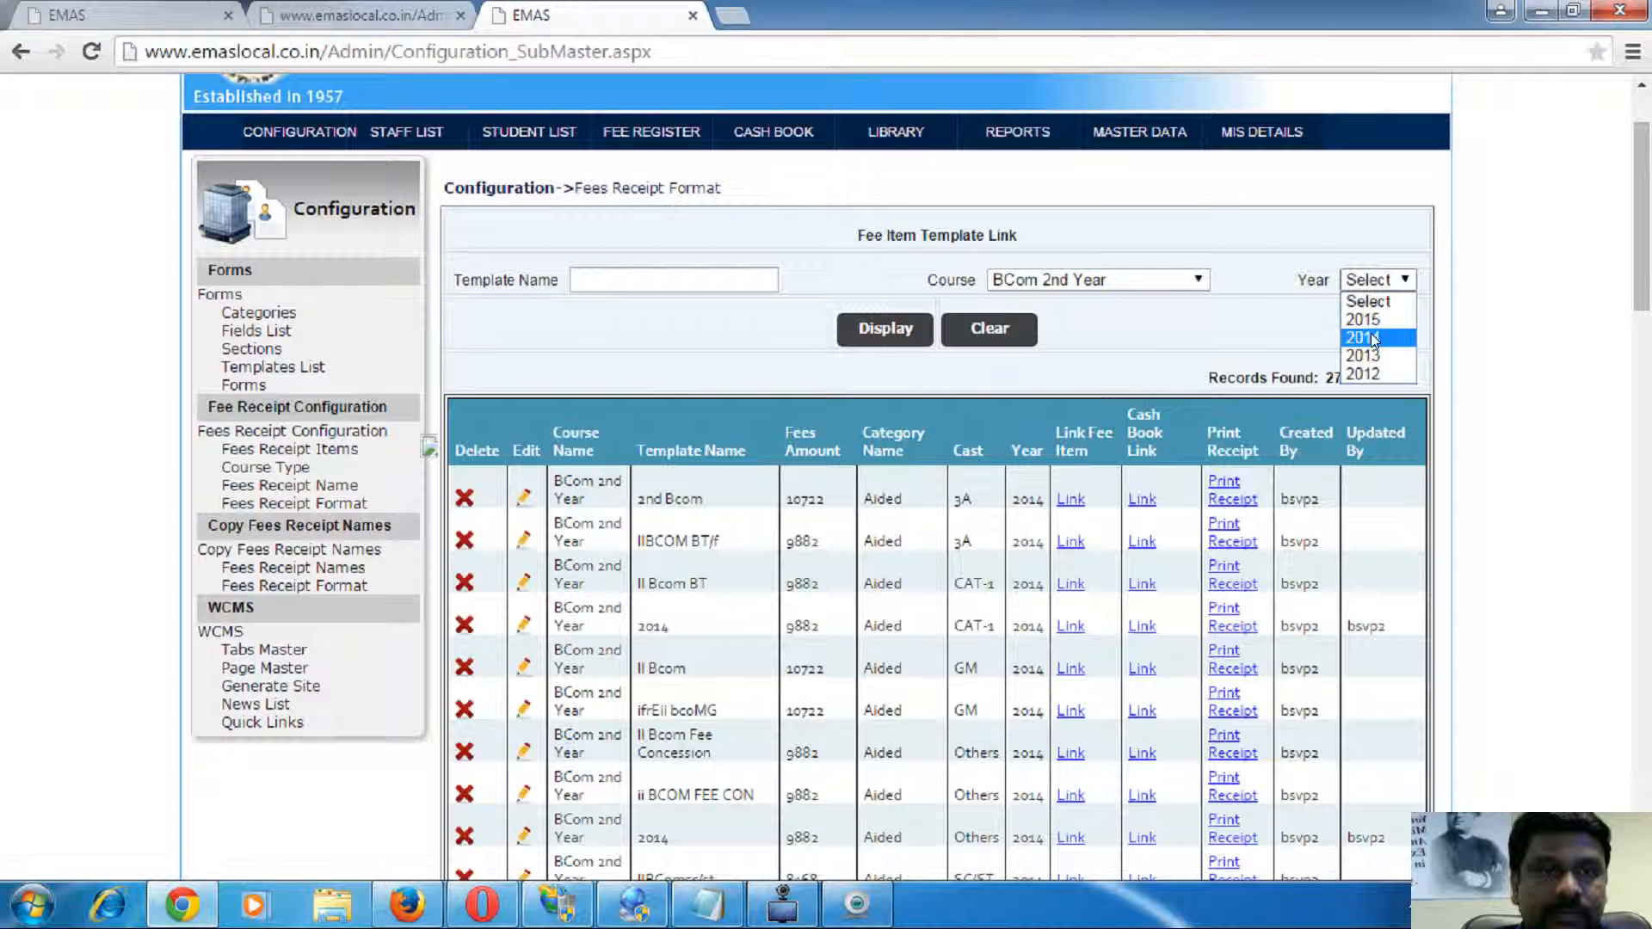
{"action": "left_click", "coordinate": [1368, 337]}
{"action": "left_click", "coordinate": [899, 330]}
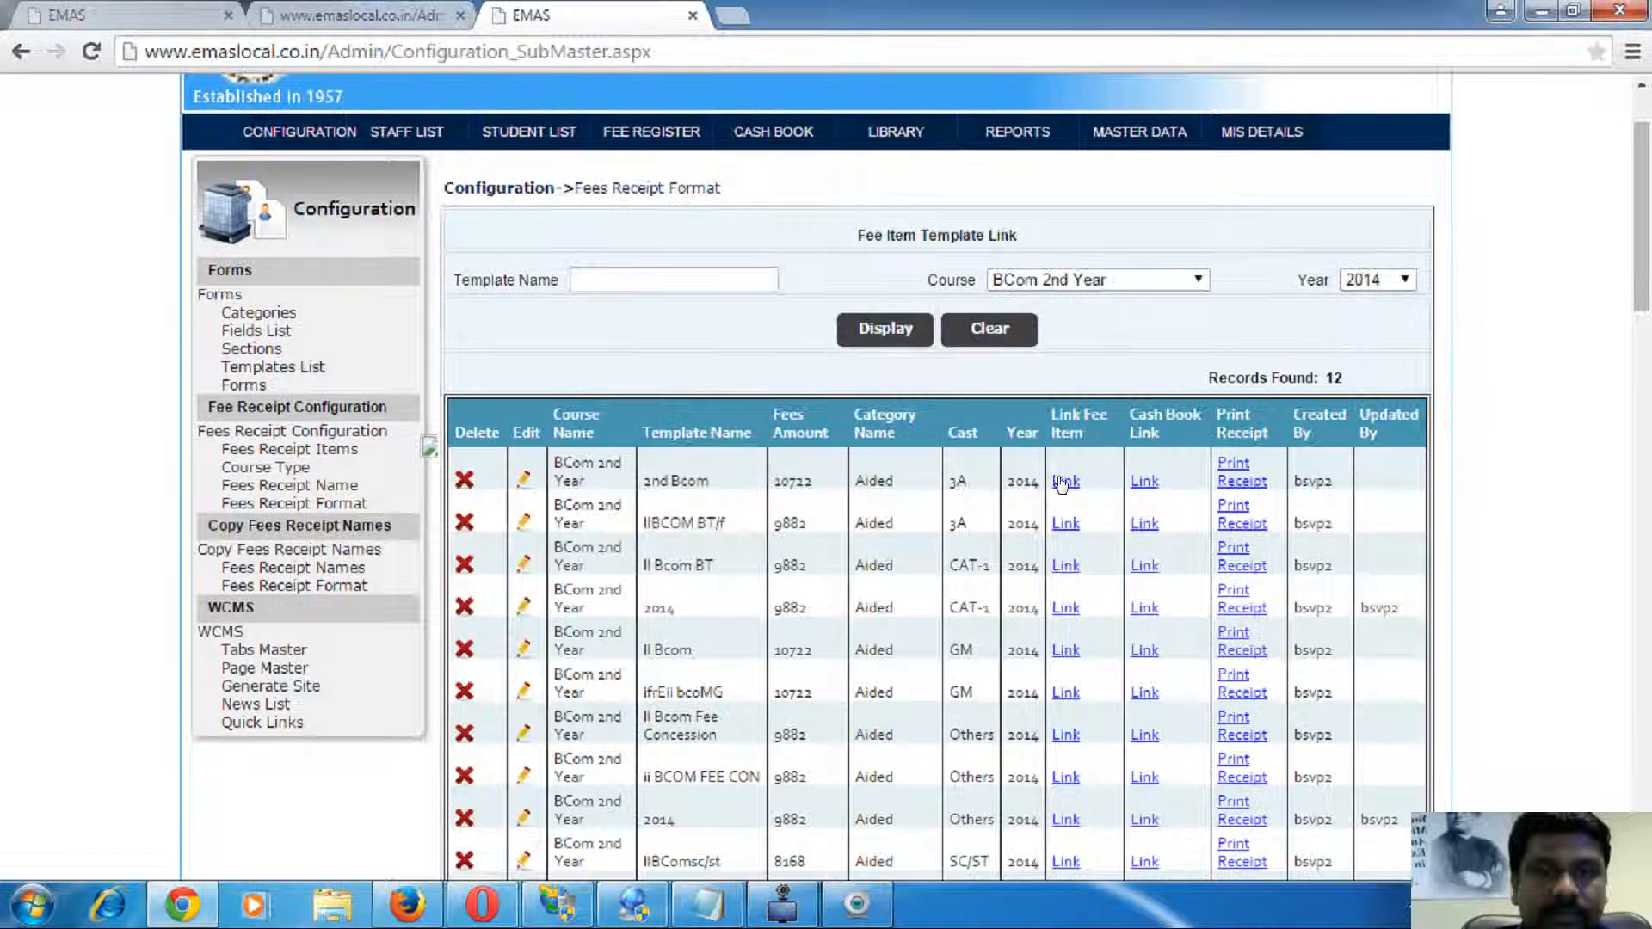
{"action": "left_click", "coordinate": [1066, 481]}
{"action": "scroll", "coordinate": [603, 447], "scroll_direction": "down", "scroll_amount": 2}
{"action": "scroll", "coordinate": [604, 448], "scroll_direction": "down", "scroll_amount": 4}
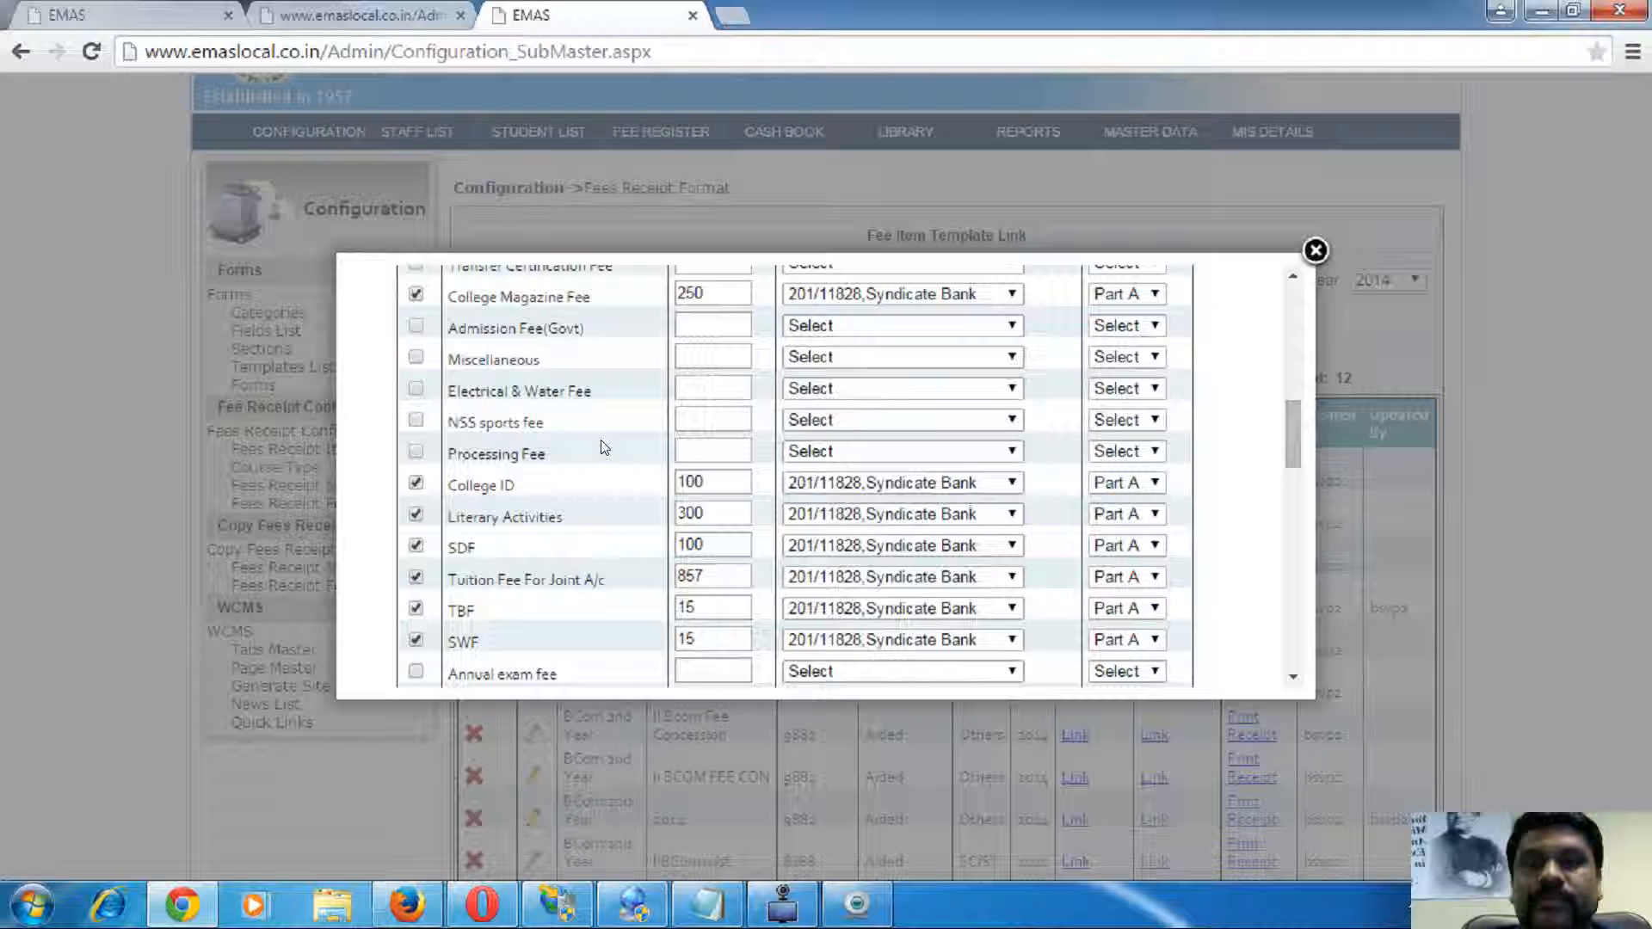
- Compare the fee receipt PDF's trust contribution text with the linked fee items
{"action": "left_click", "coordinate": [361, 14]}
{"action": "scroll", "coordinate": [721, 613], "scroll_direction": "down", "scroll_amount": 3}
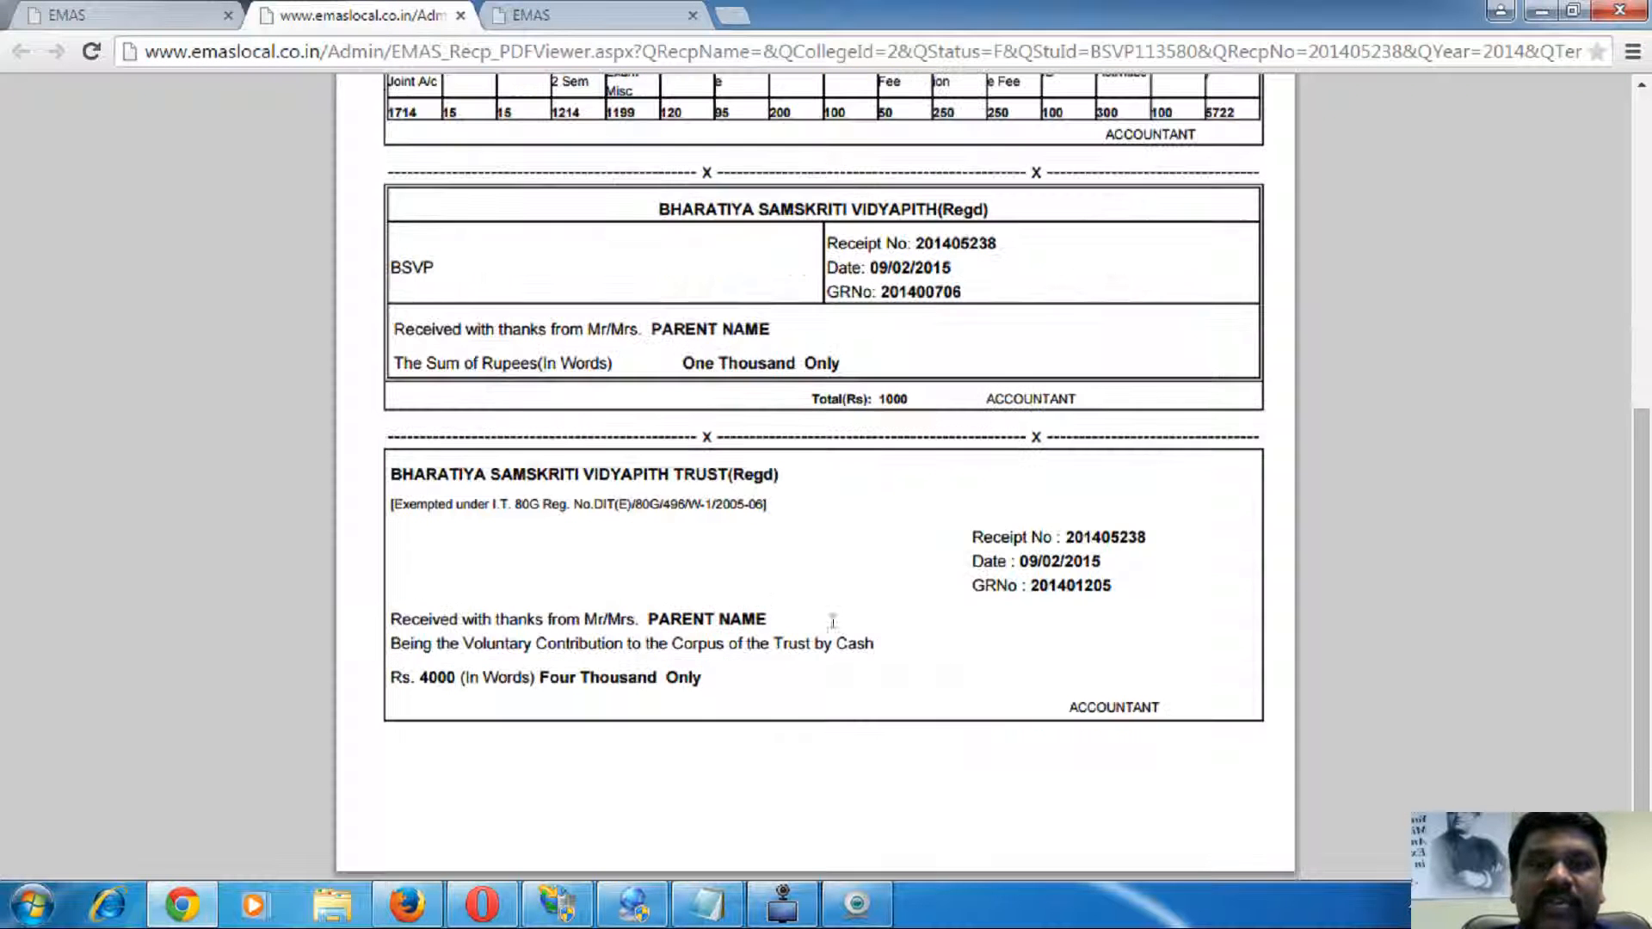
{"action": "left_click_drag", "start_coordinate": [418, 480], "coordinate": [1009, 708]}
{"action": "scroll", "coordinate": [1015, 706], "scroll_direction": "up", "scroll_amount": 2}
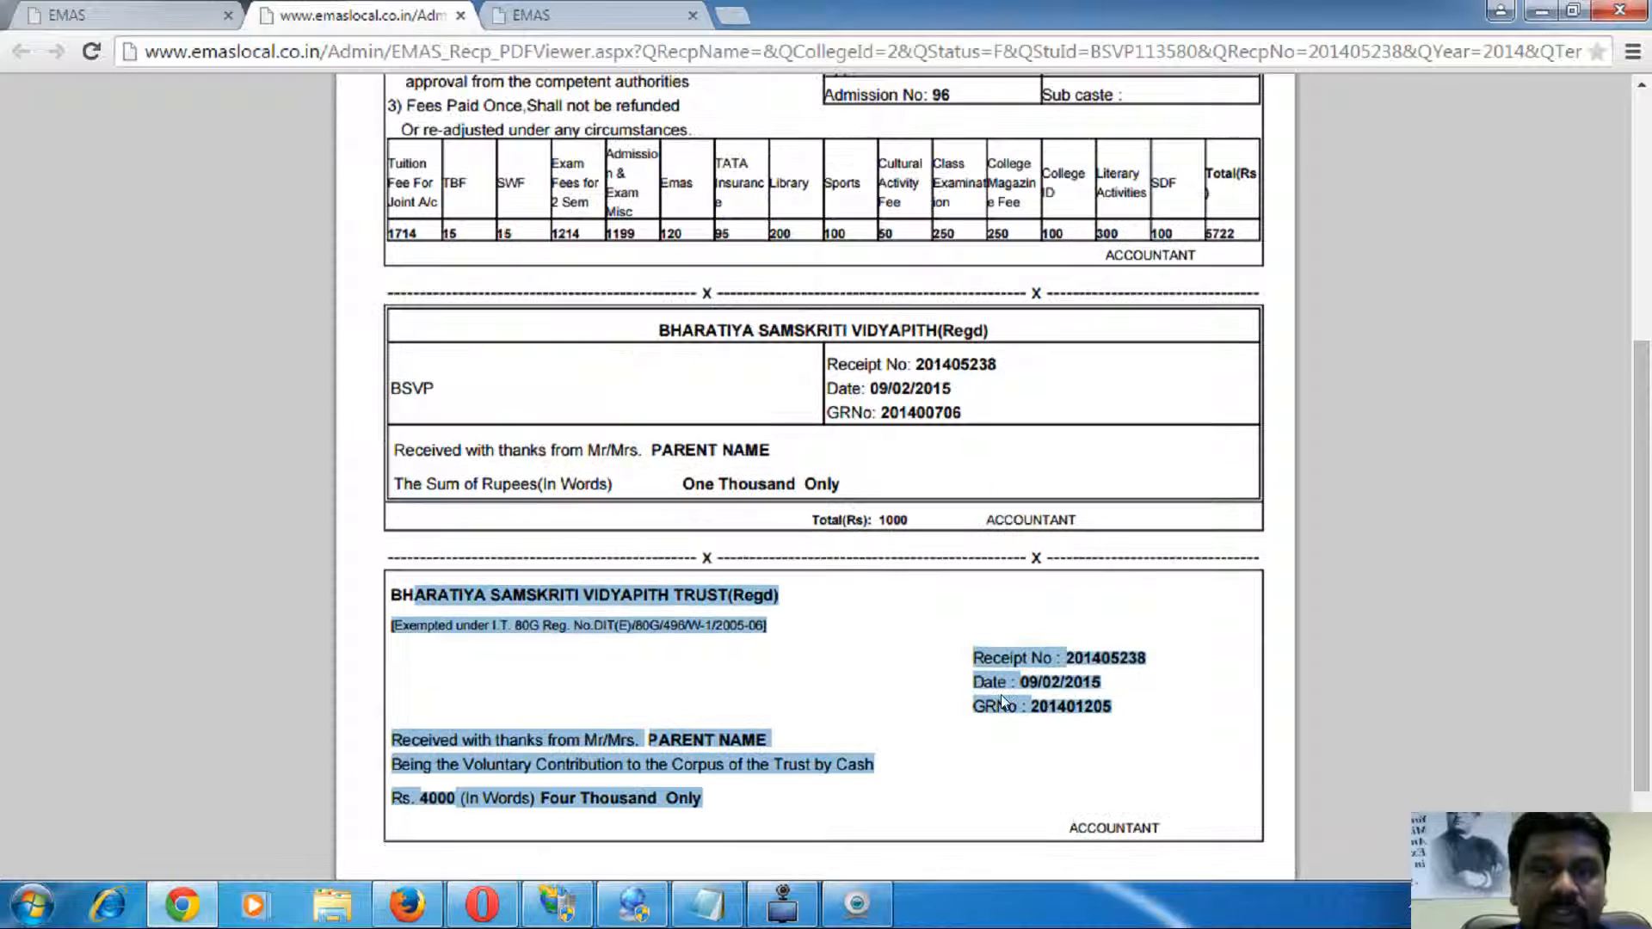
{"action": "left_click", "coordinate": [796, 410]}
{"action": "scroll", "coordinate": [800, 502], "scroll_direction": "up", "scroll_amount": 4}
{"action": "left_click_drag", "start_coordinate": [465, 286], "coordinate": [1038, 567]}
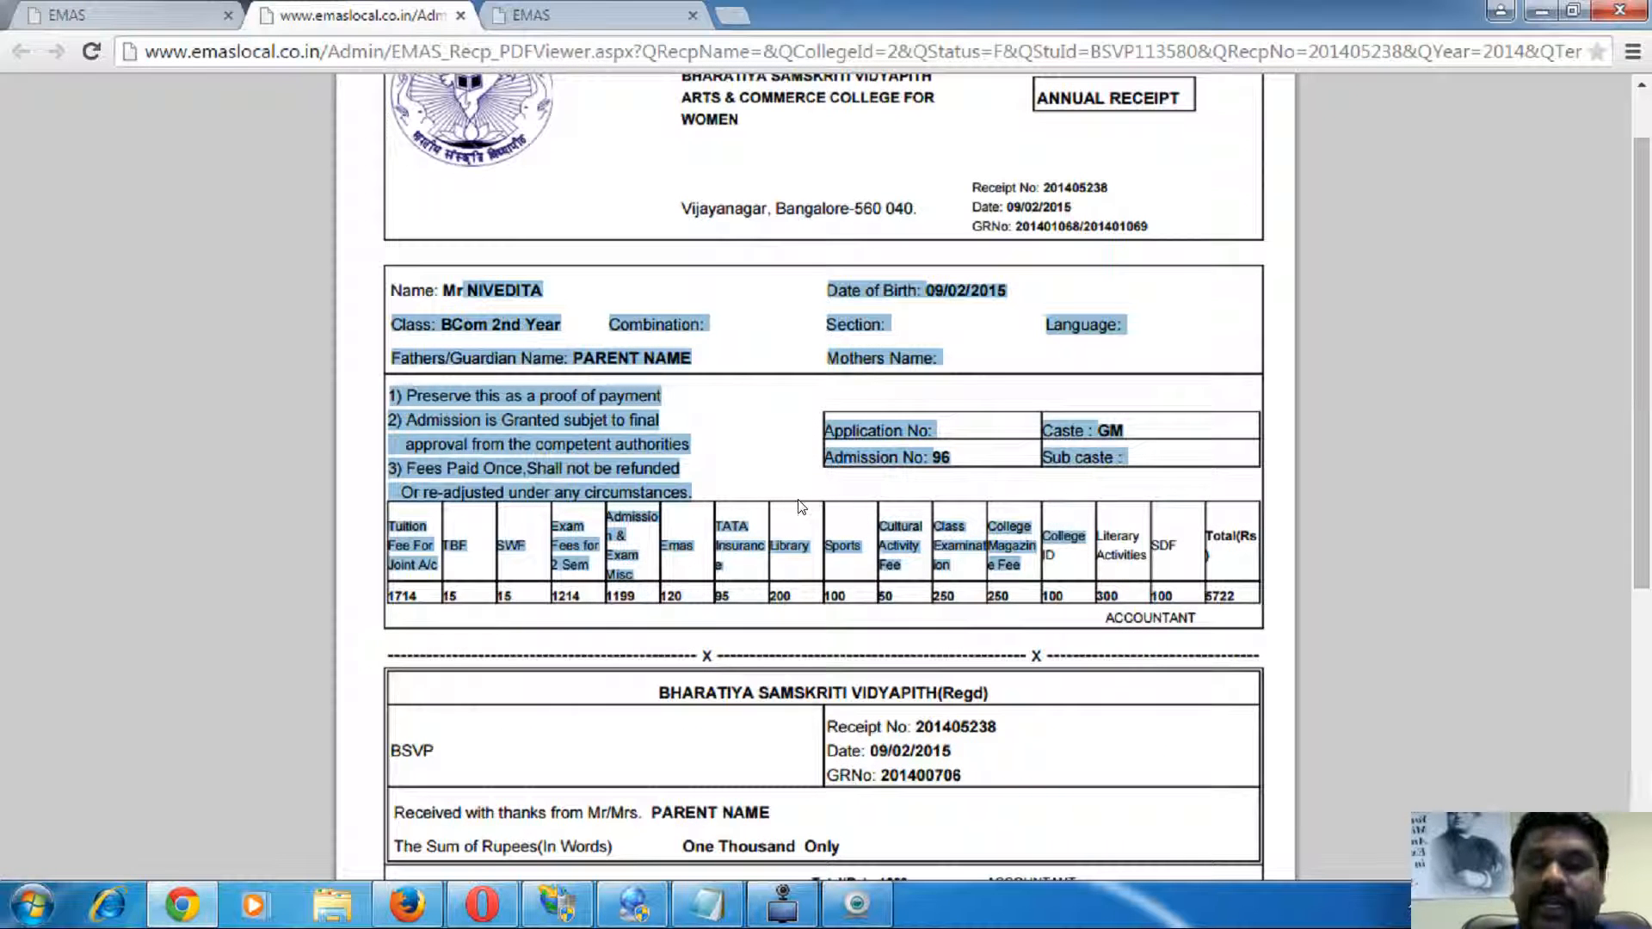
{"action": "left_click", "coordinate": [561, 424]}
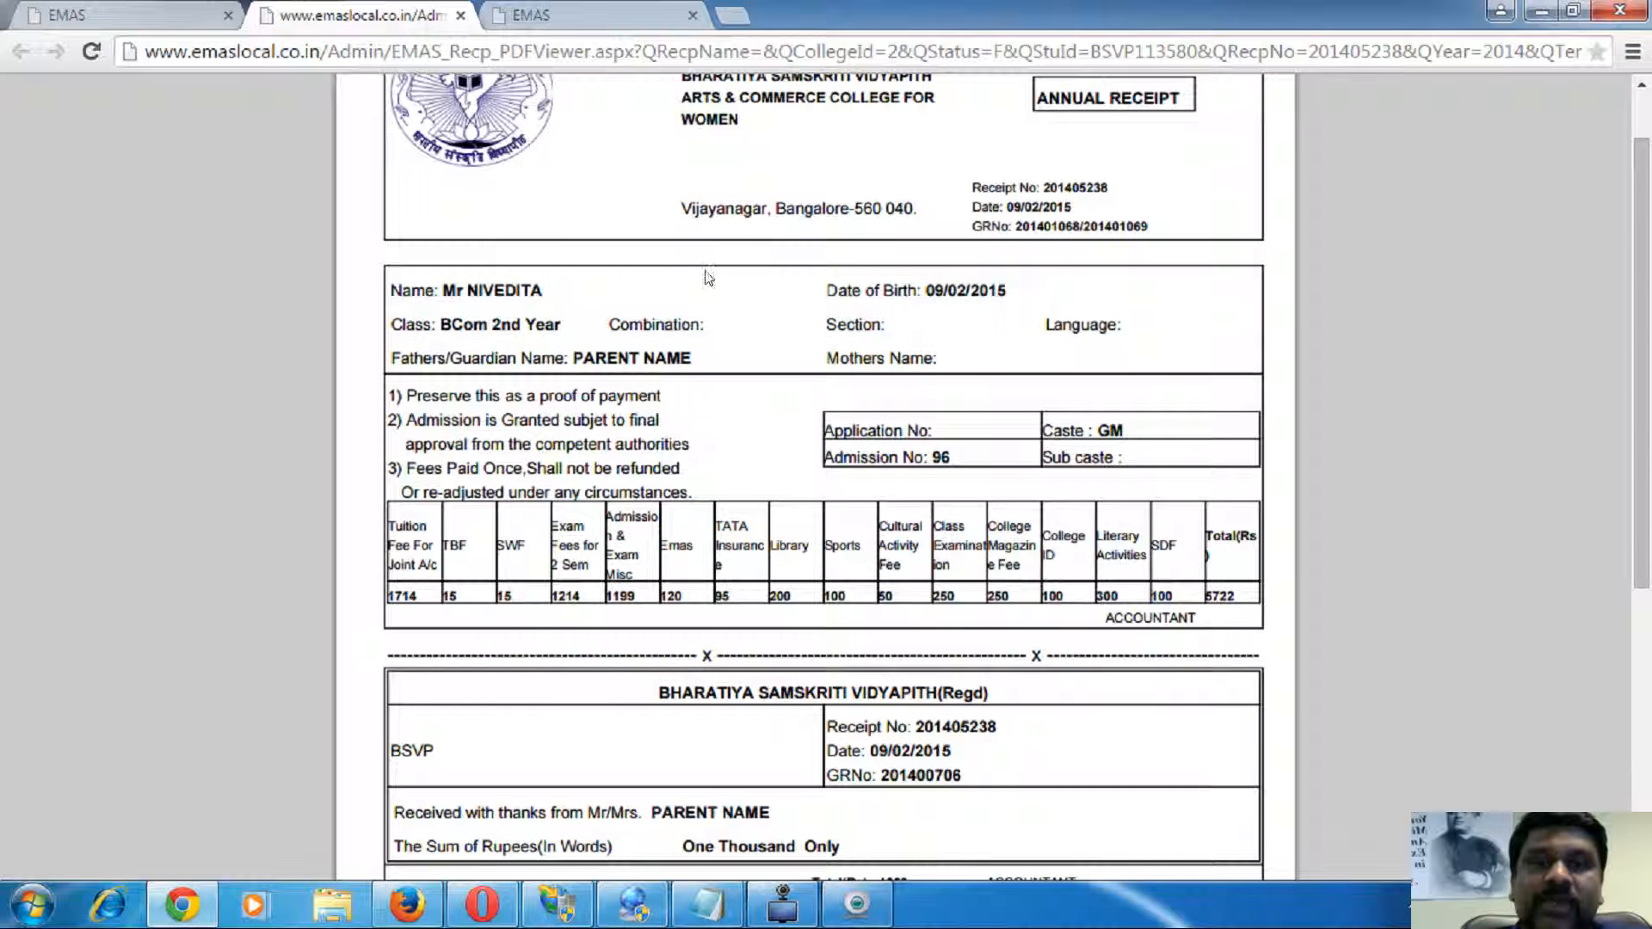
{"action": "scroll", "coordinate": [761, 263], "scroll_direction": "up", "scroll_amount": 1}
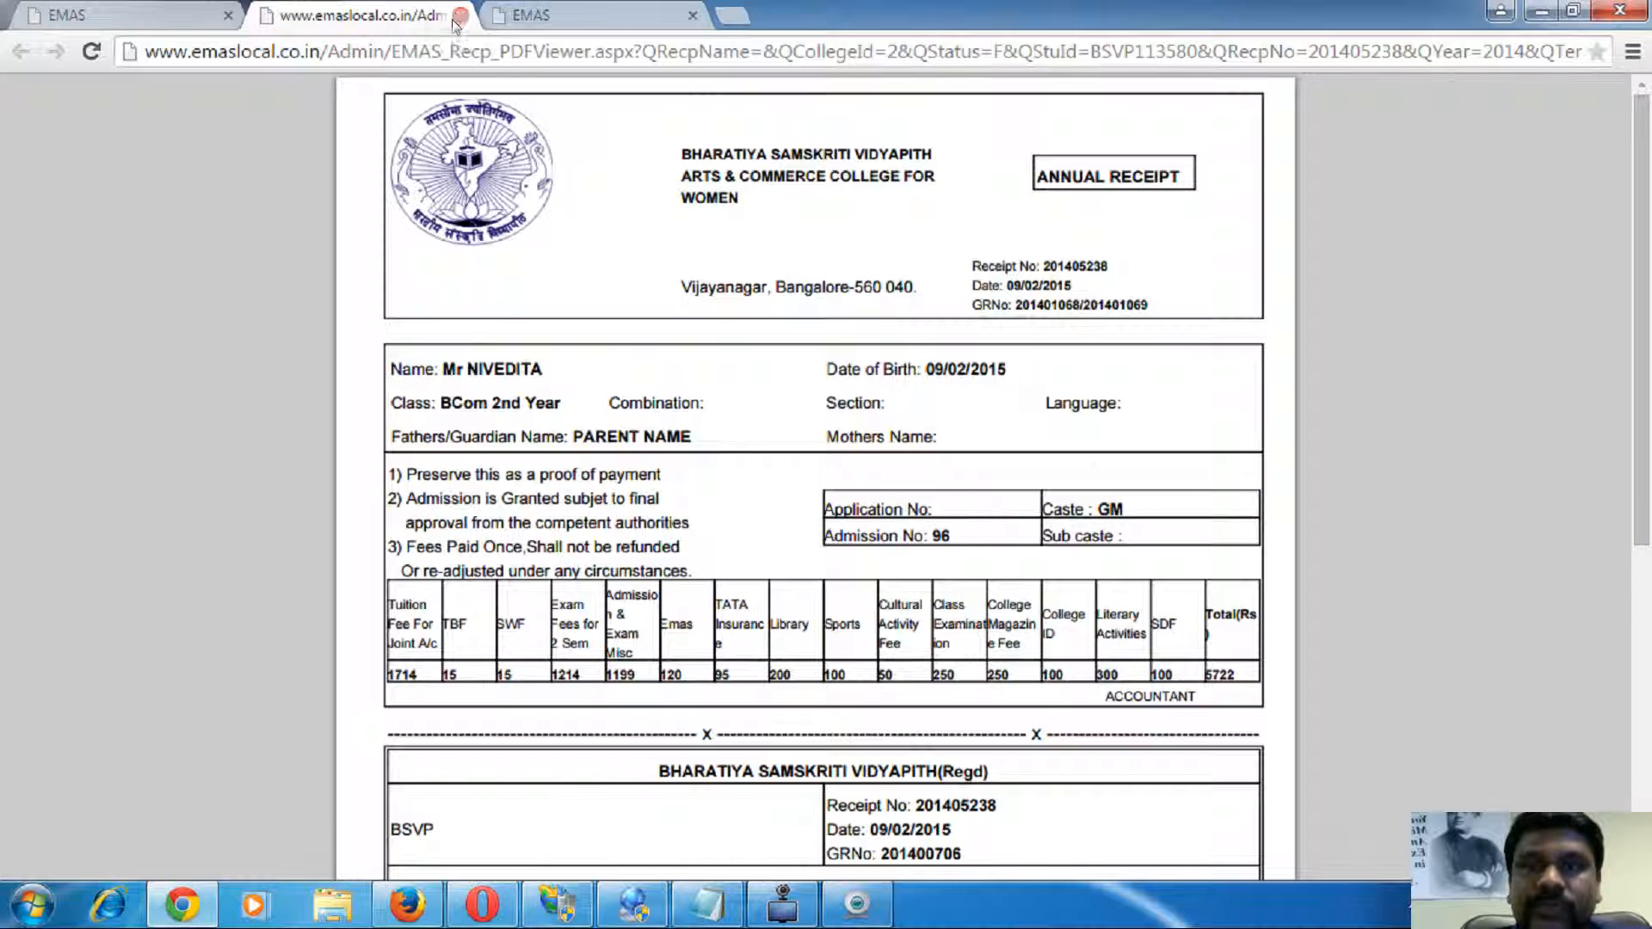
{"action": "left_click", "coordinate": [529, 17]}
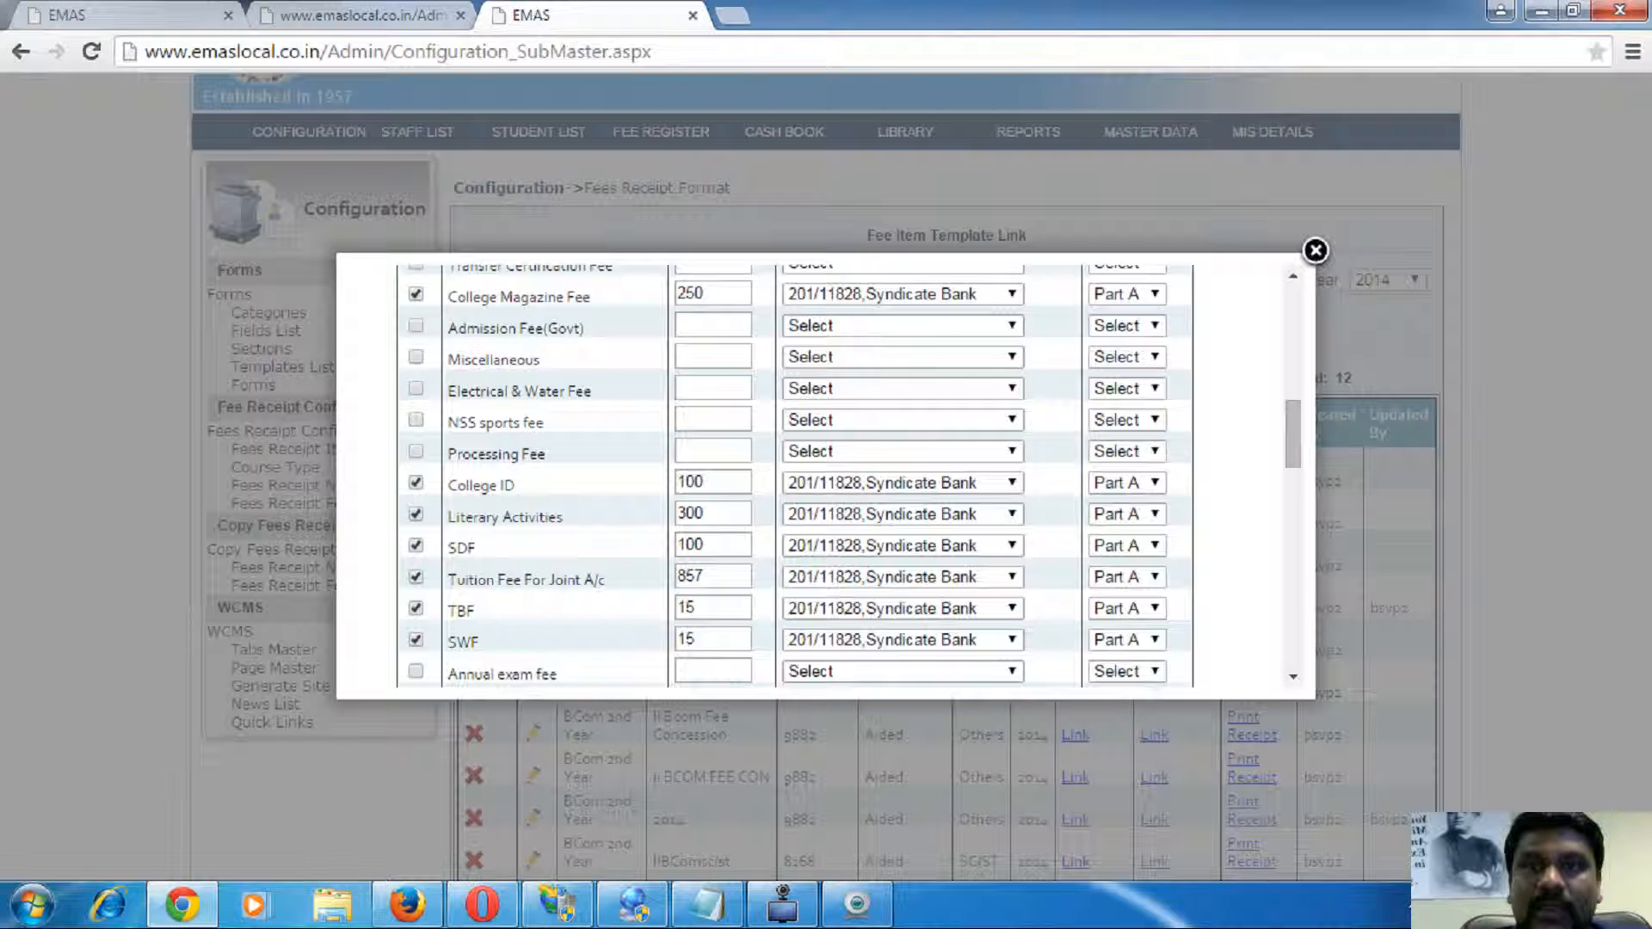
{"action": "left_click", "coordinate": [152, 31]}
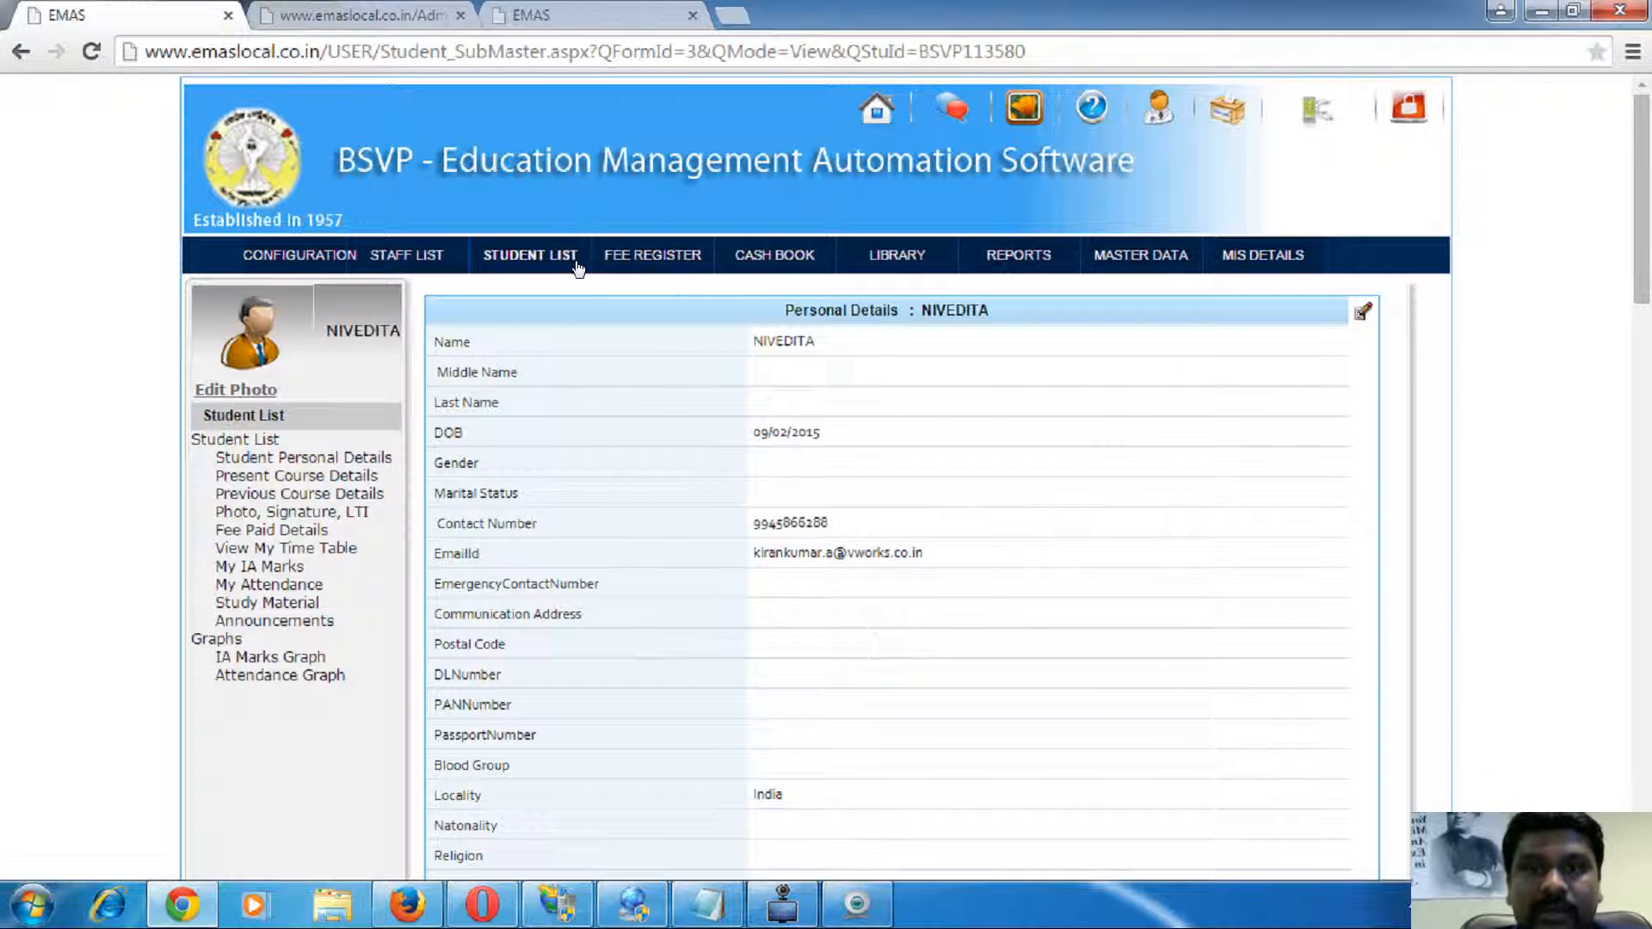
- Close the fee item dialog and open the 2nd Bcom cash book groups, highlighting Trust to Society
{"action": "left_click", "coordinate": [597, 14]}
{"action": "left_click", "coordinate": [1314, 253]}
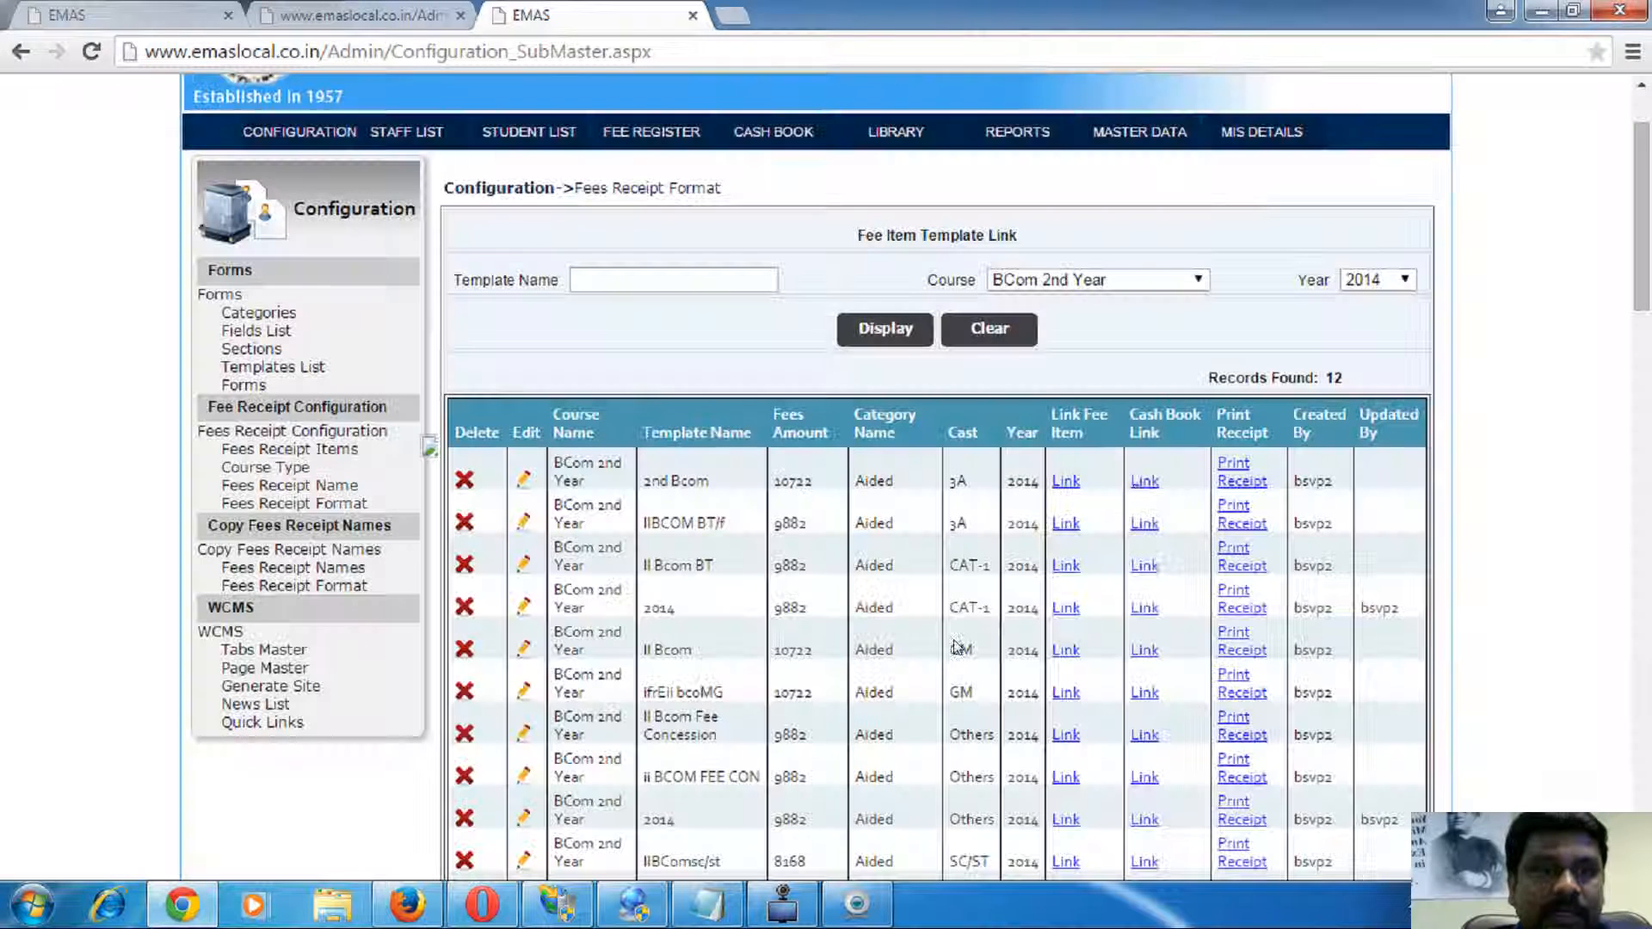
{"action": "left_click", "coordinate": [1145, 481]}
{"action": "left_click_drag", "start_coordinate": [652, 340], "coordinate": [778, 495]}
{"action": "left_click", "coordinate": [780, 498]}
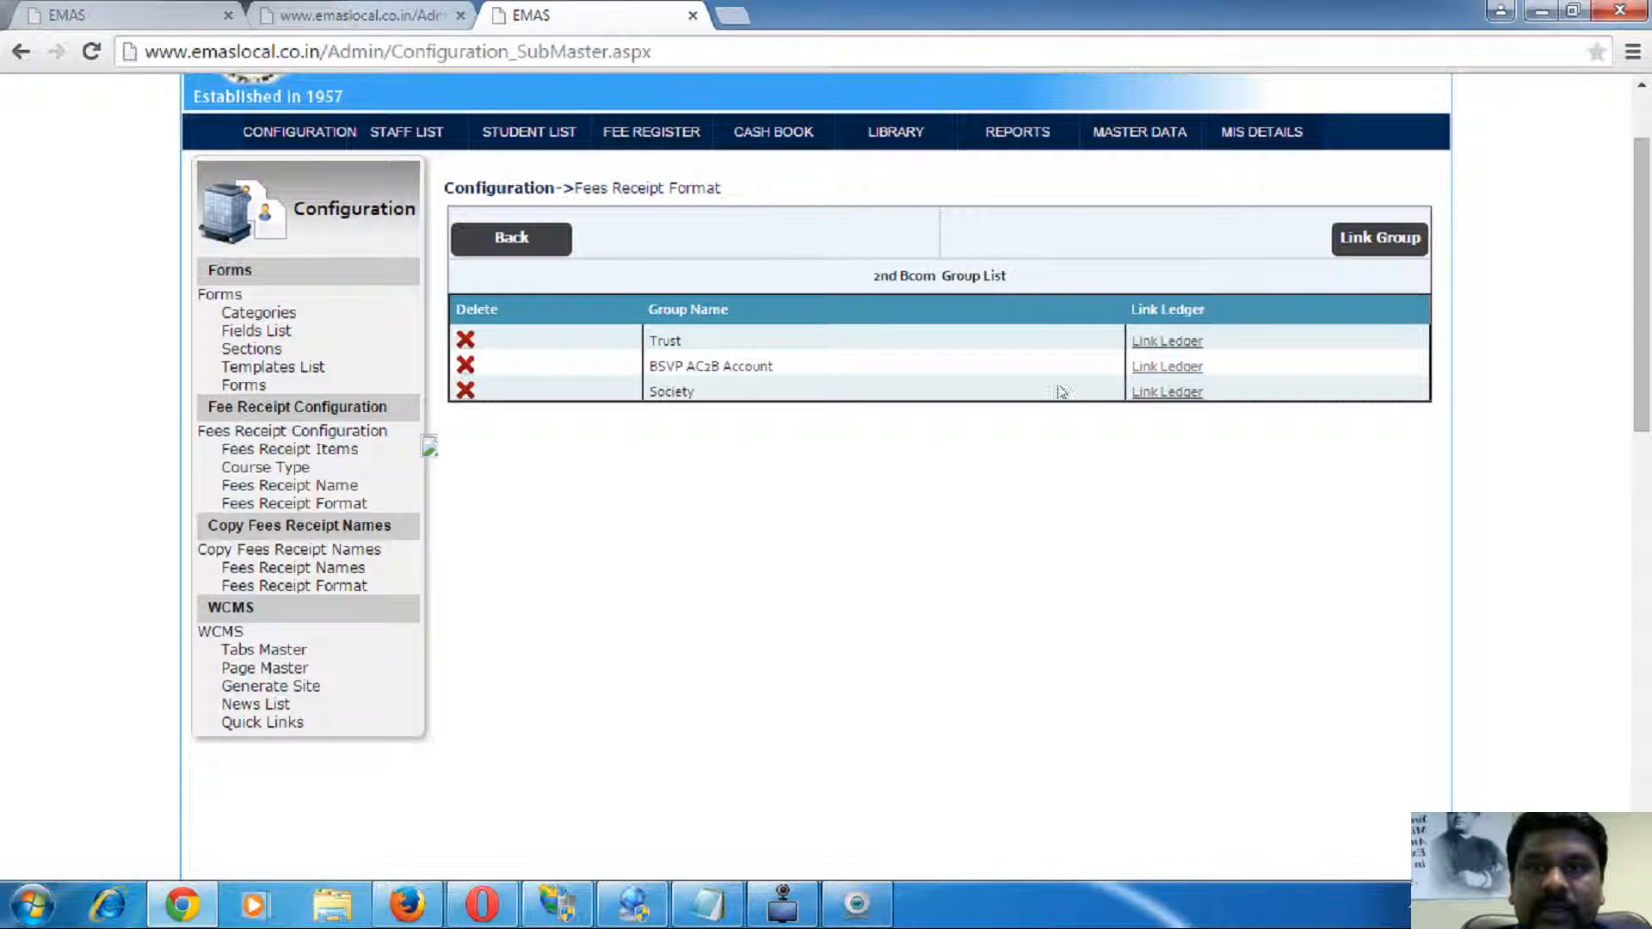
- Review the Trust group's ledger links, pointing out Contrubution at 4000
{"action": "left_click", "coordinate": [1146, 342]}
{"action": "scroll", "coordinate": [854, 566], "scroll_direction": "down", "scroll_amount": 10}
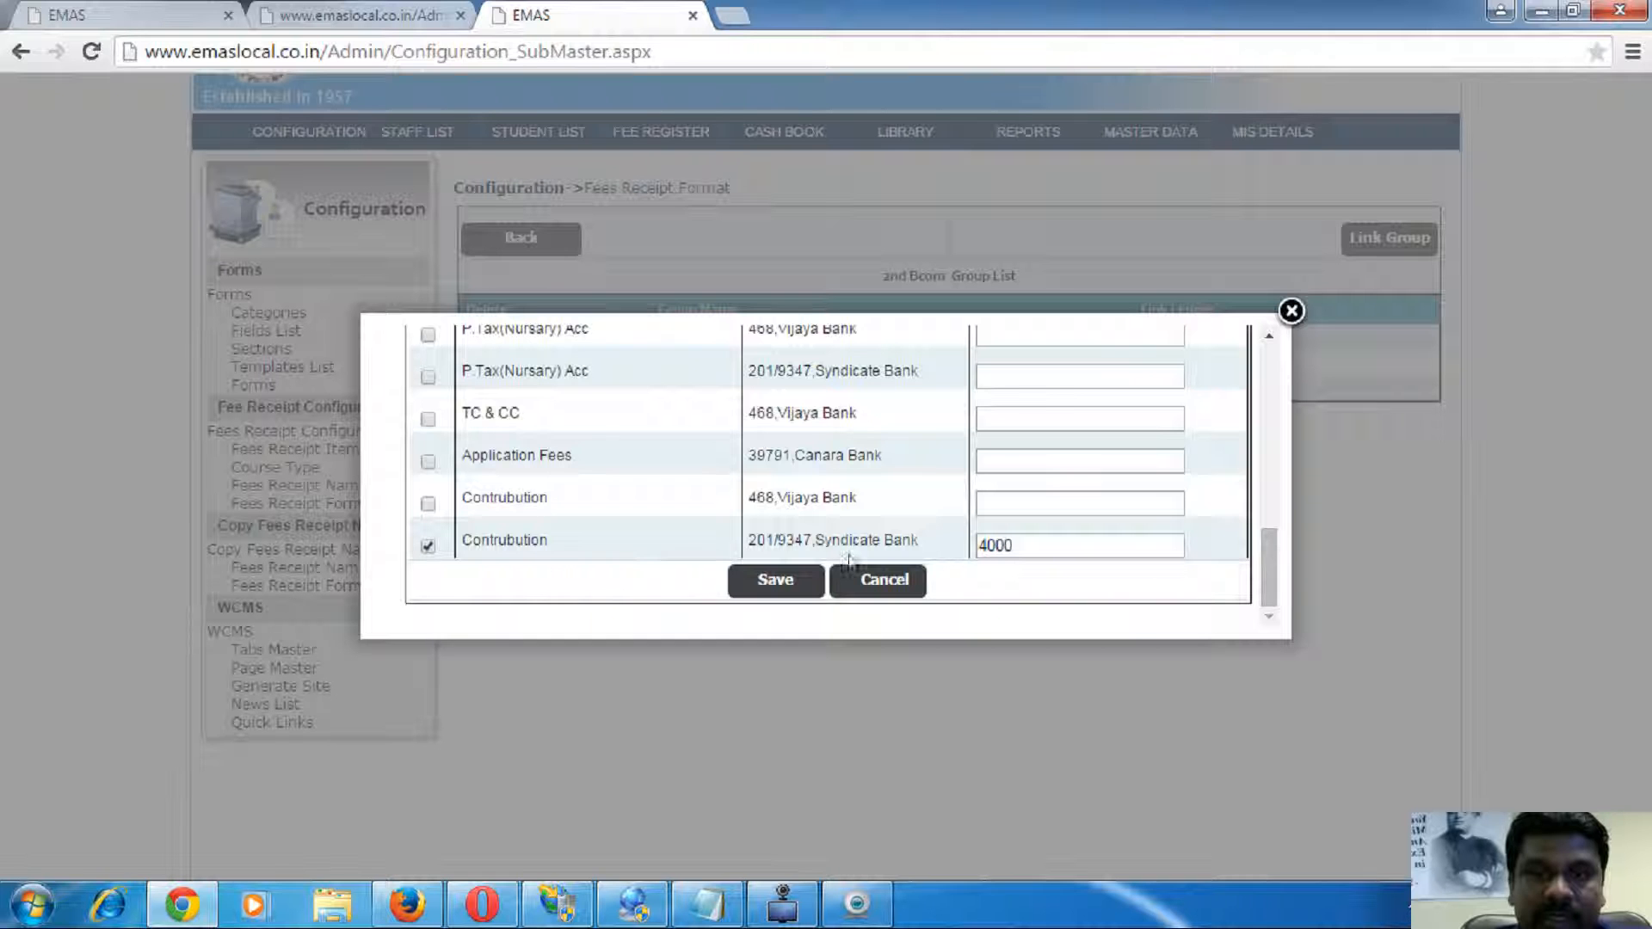
{"action": "double_click", "coordinate": [498, 537]}
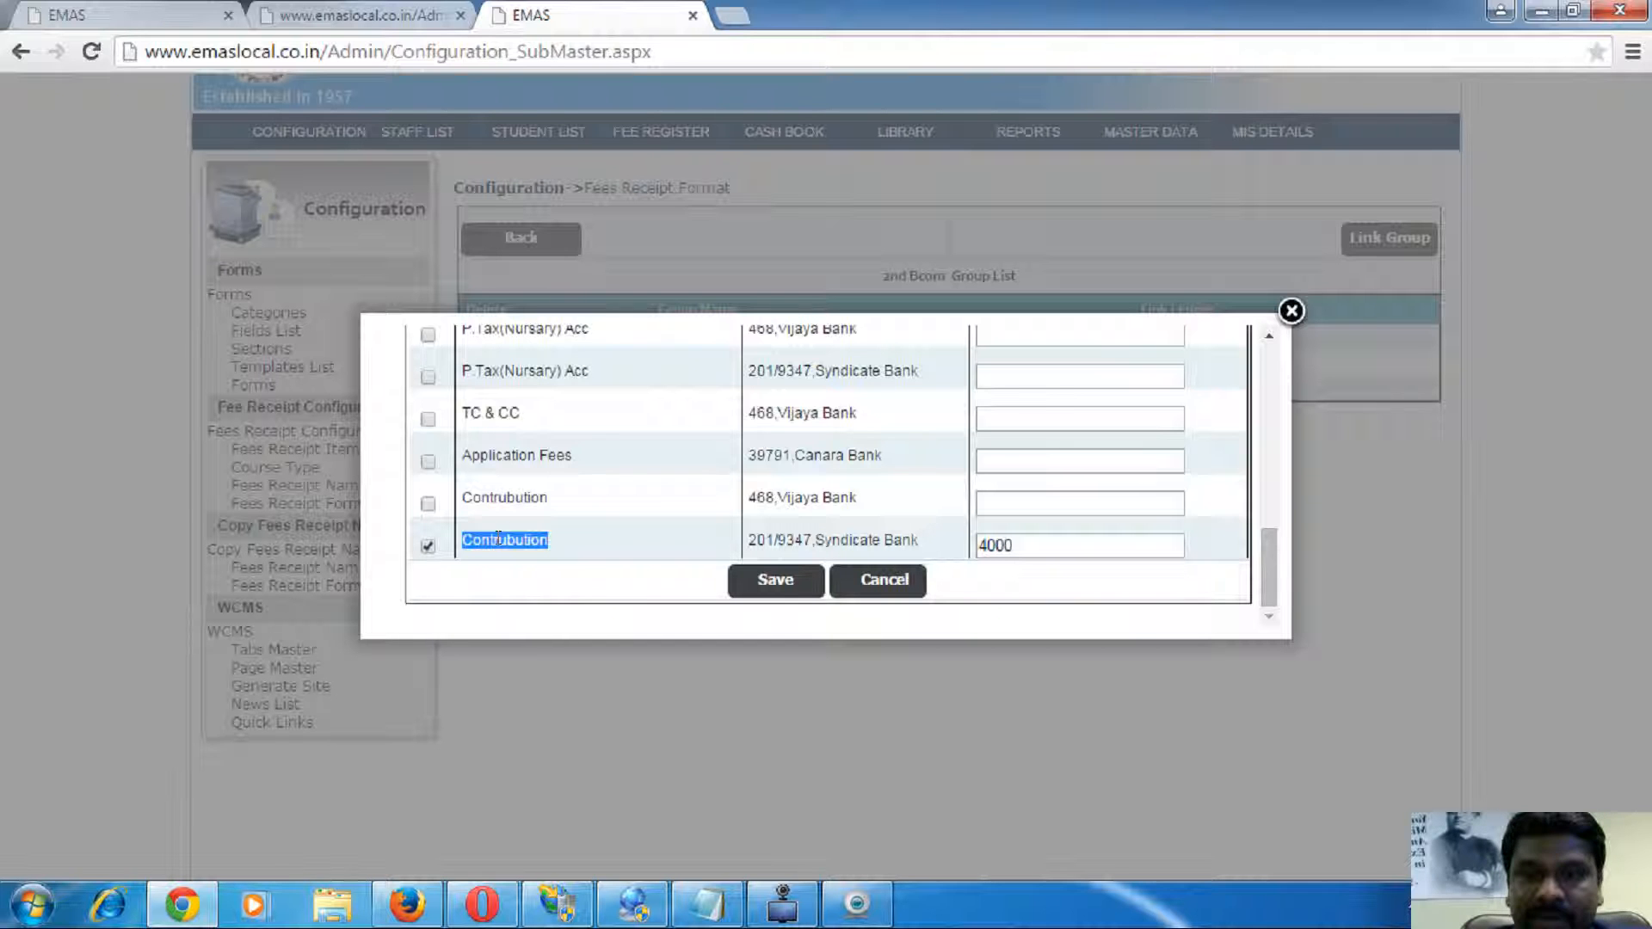
{"action": "left_click", "coordinate": [1035, 541]}
{"action": "key", "text": "ctrl+1"}
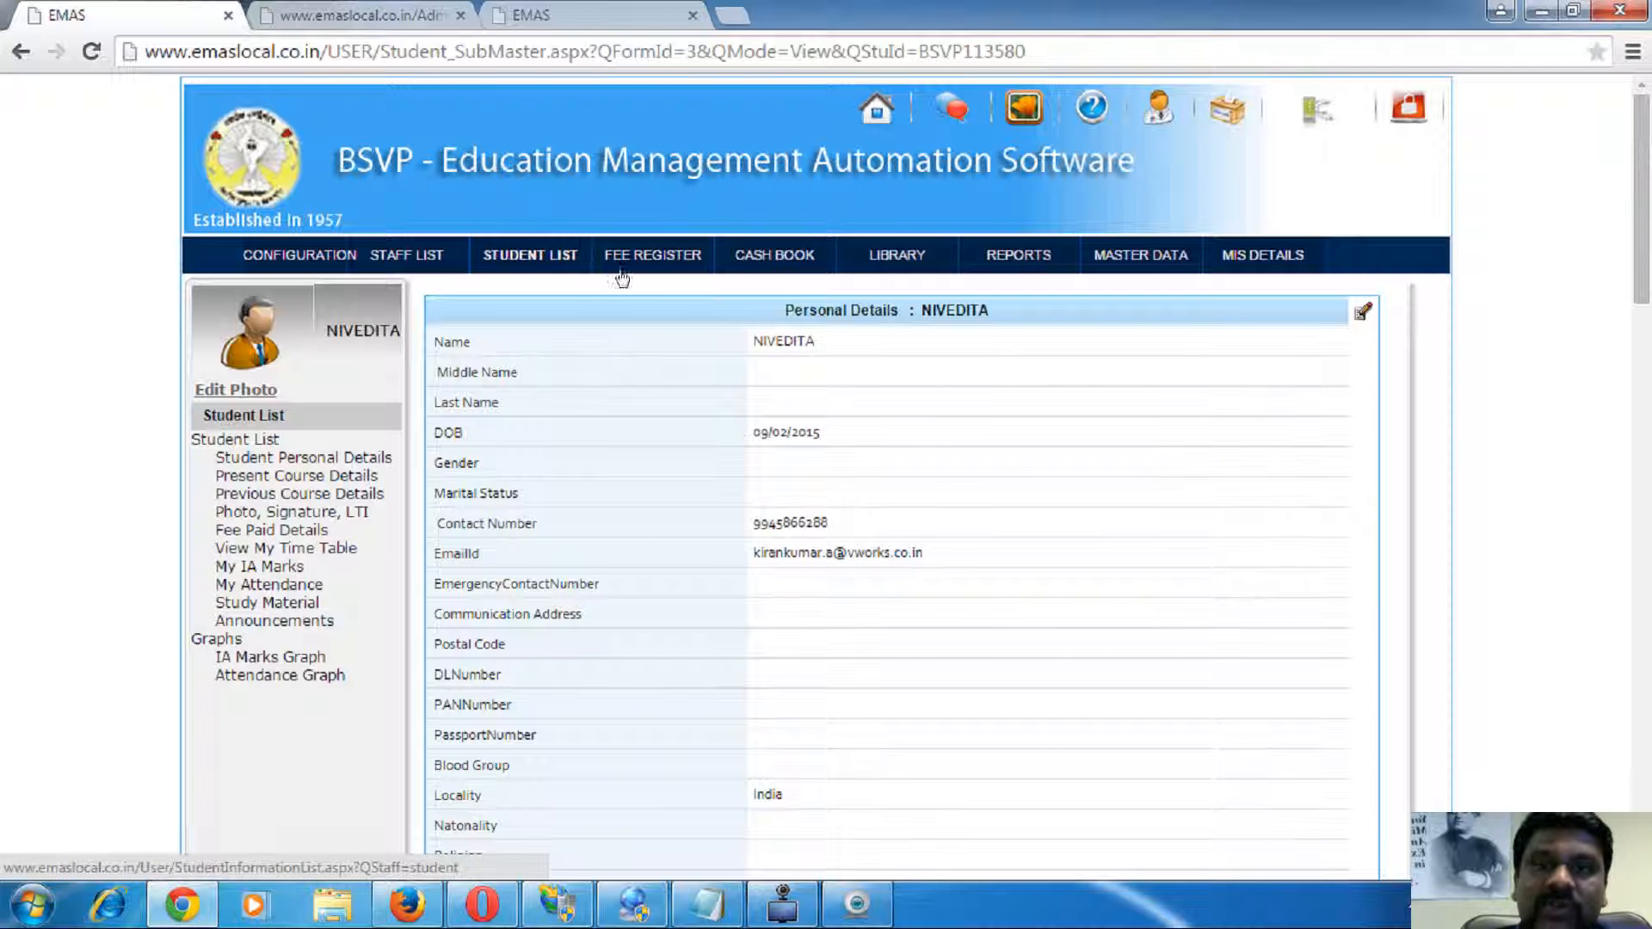
- Show Cash Book receipts for the Trust group and print the Trust receipt
{"action": "left_click", "coordinate": [768, 261]}
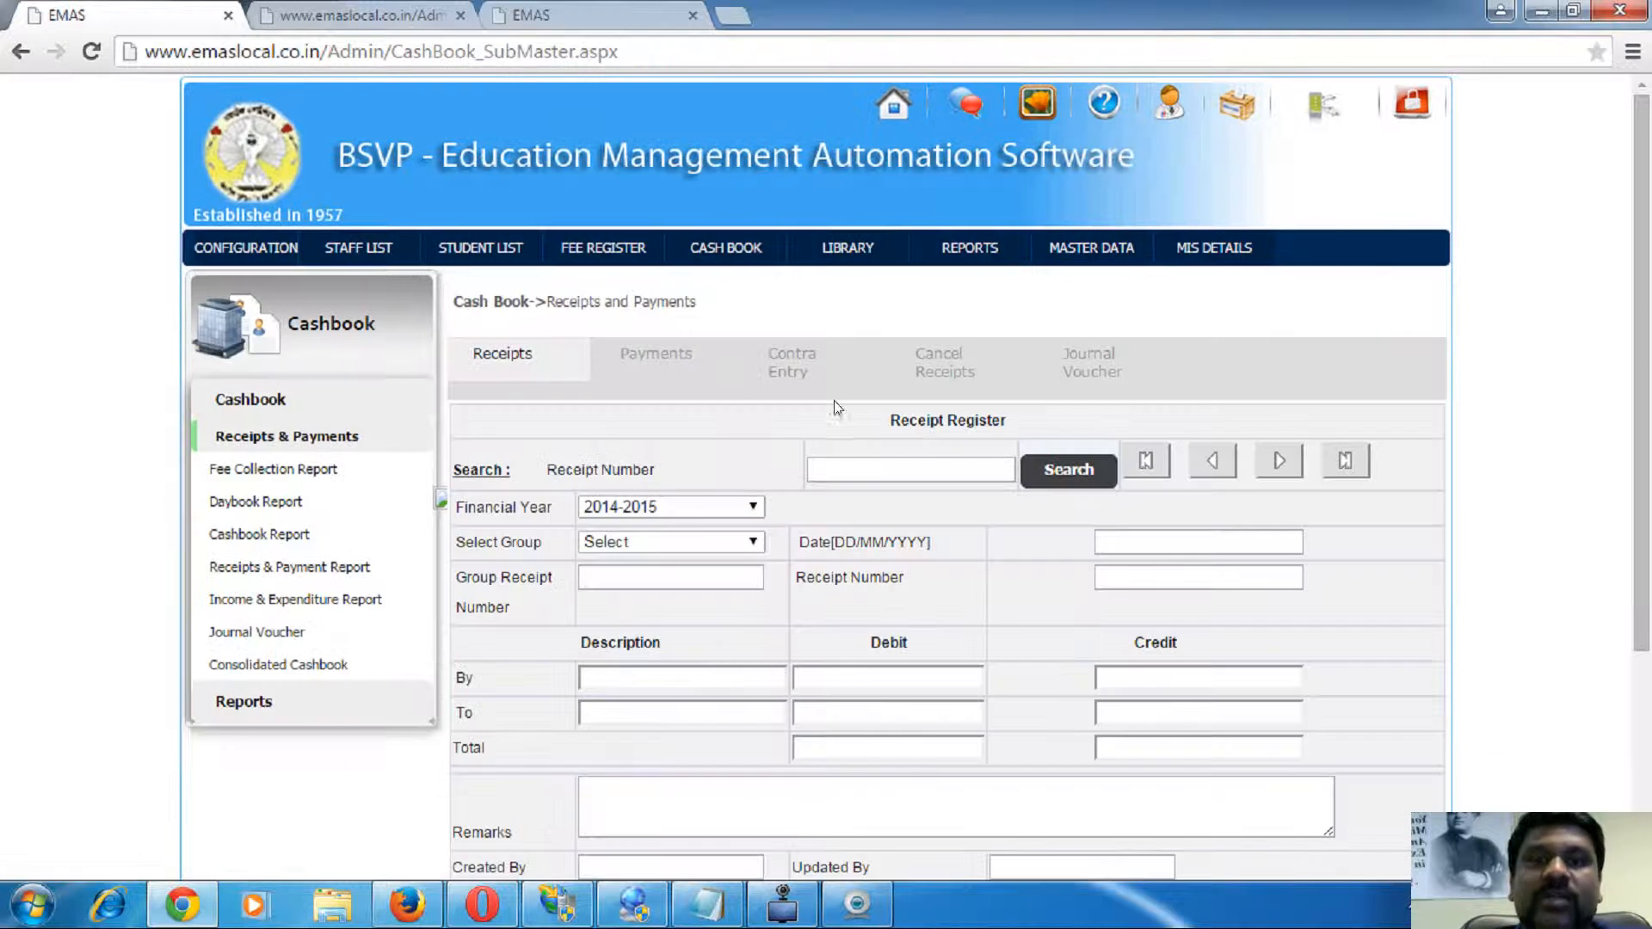
{"action": "left_click", "coordinate": [651, 541]}
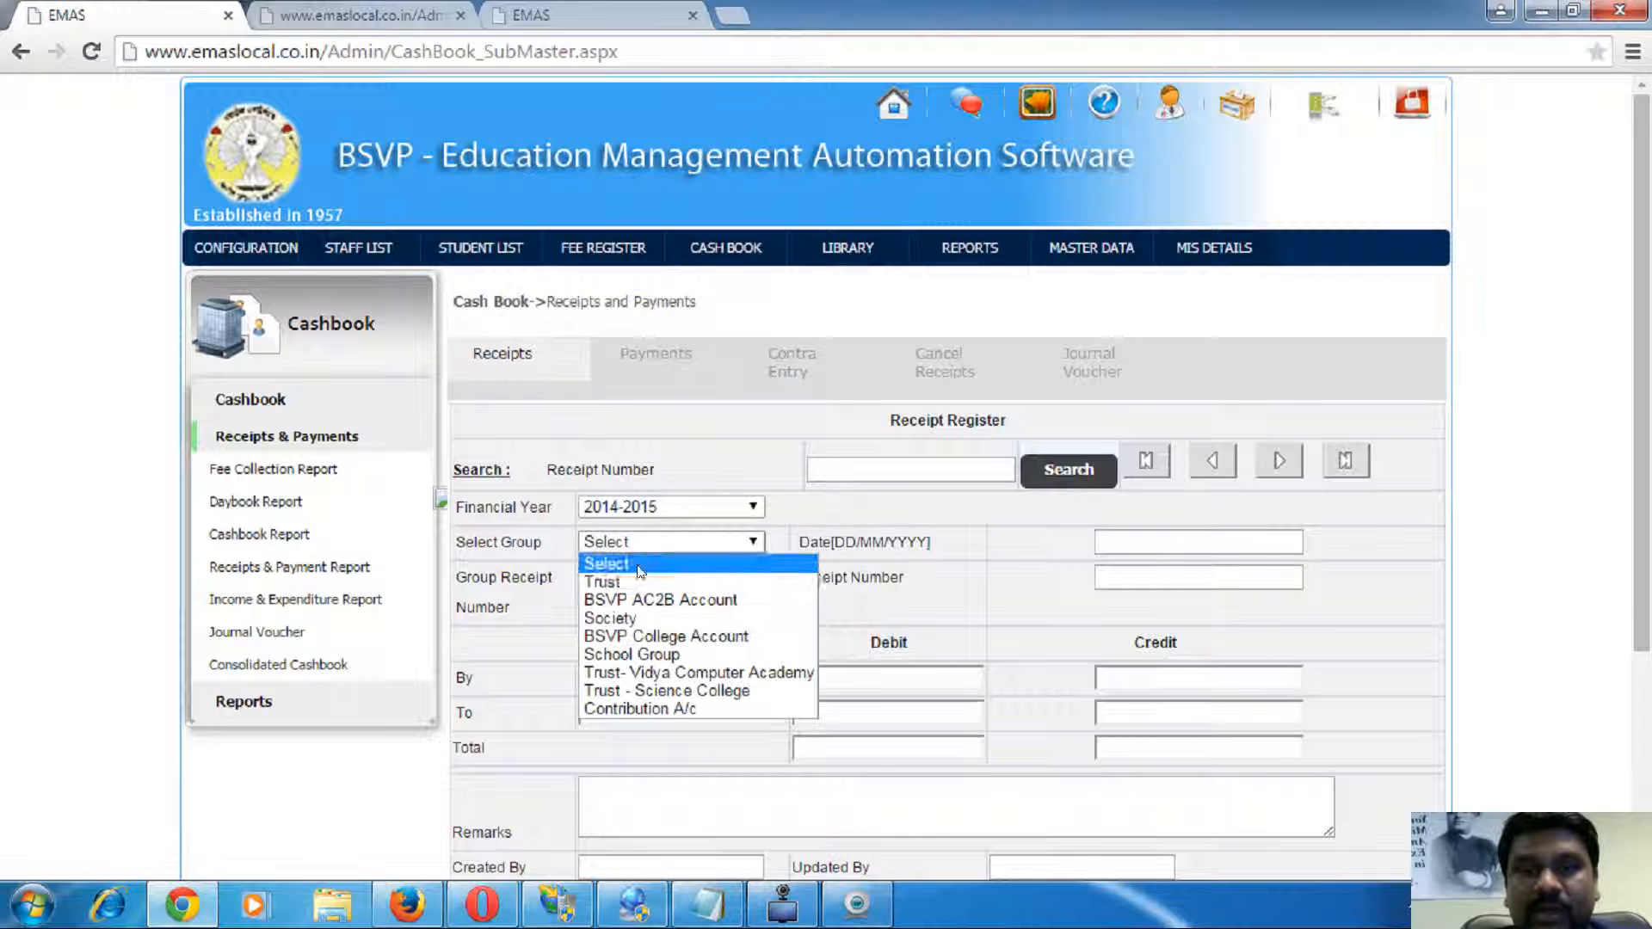
{"action": "left_click", "coordinate": [626, 581]}
{"action": "scroll", "coordinate": [1099, 596], "scroll_direction": "down", "scroll_amount": 4}
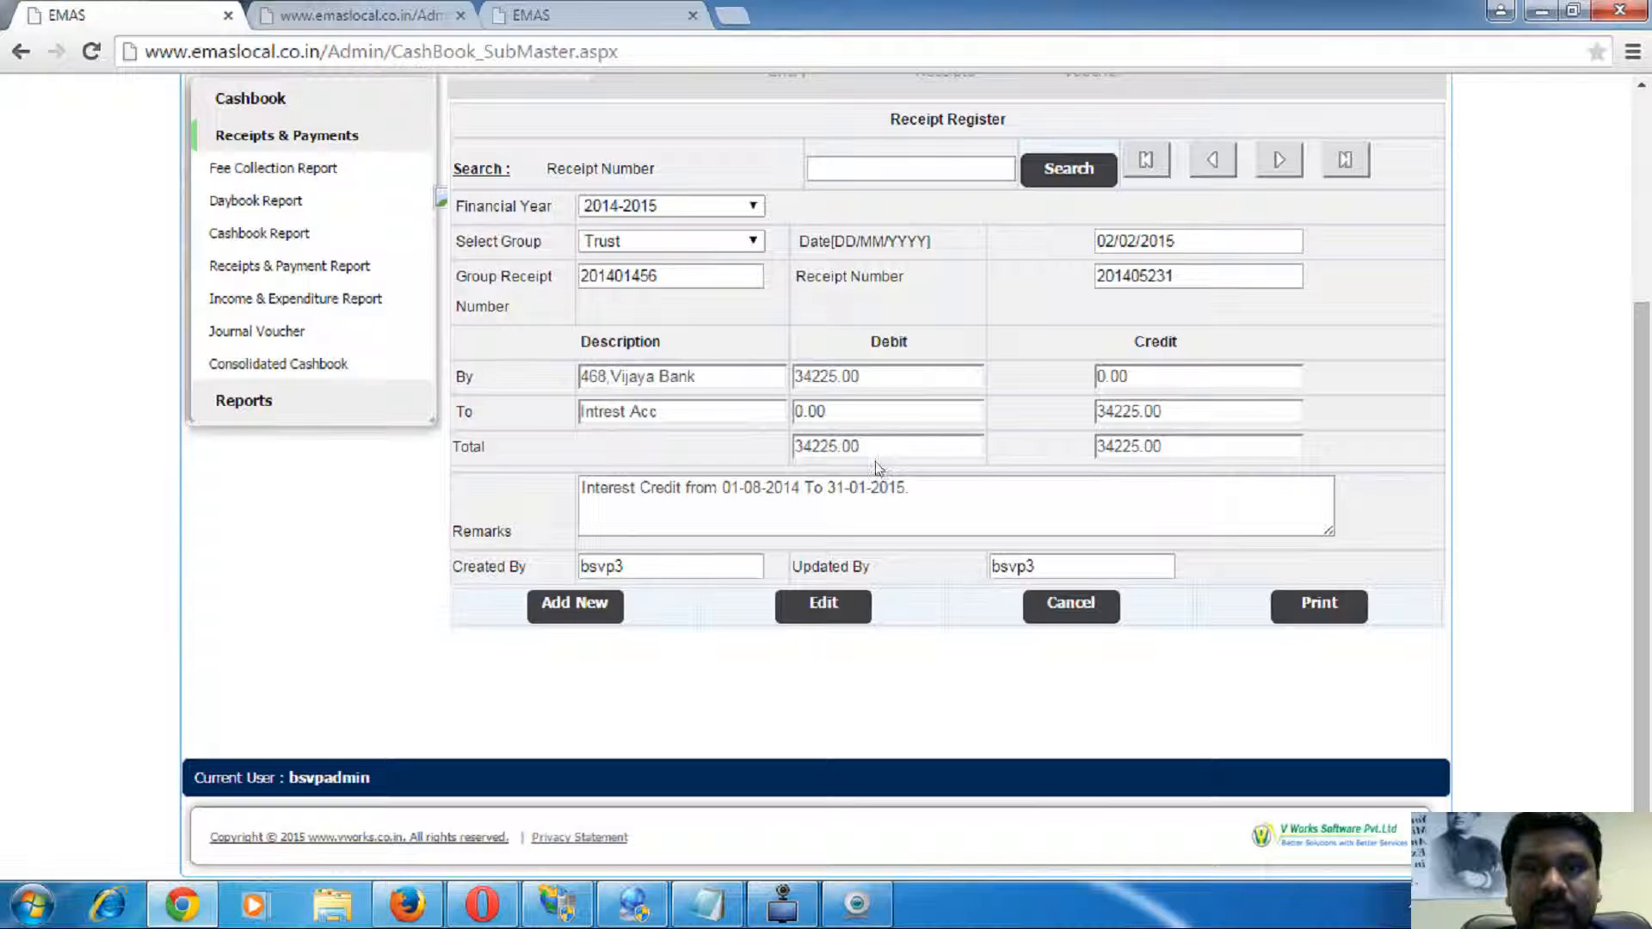
{"action": "left_click", "coordinate": [1312, 604]}
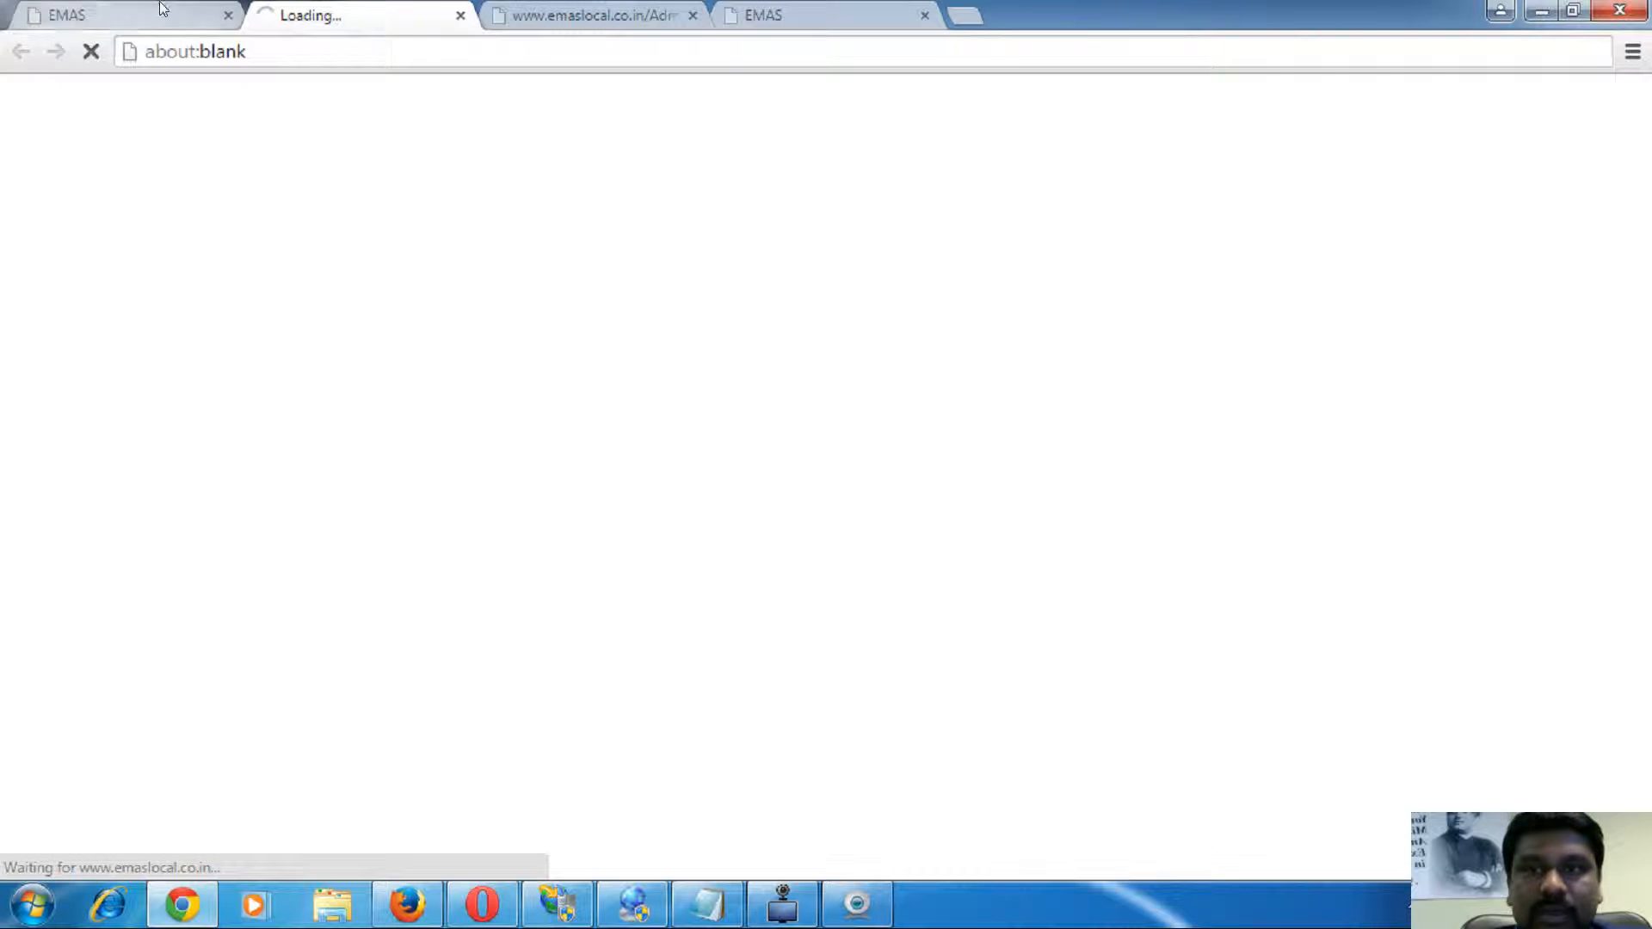
{"action": "left_click", "coordinate": [172, 16]}
{"action": "scroll", "coordinate": [858, 514], "scroll_direction": "up", "scroll_amount": 3}
- Switch receipts to BSVP College Account, then review and close the printed Trust receipt PDF
{"action": "left_click", "coordinate": [680, 484]}
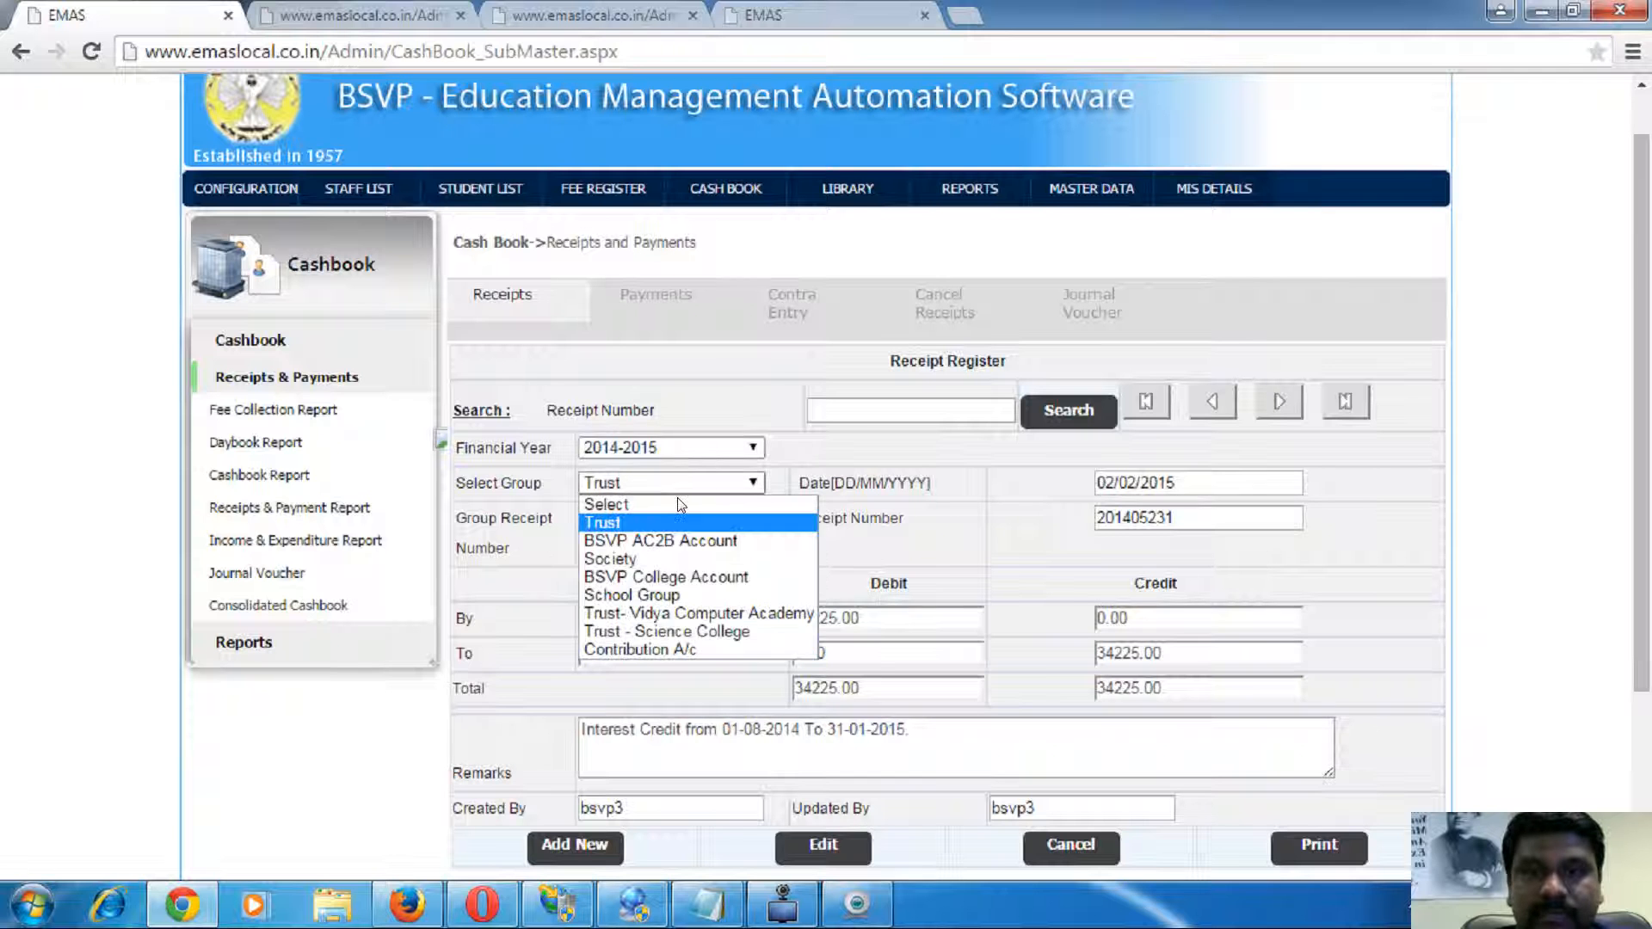
{"action": "left_click", "coordinate": [701, 579]}
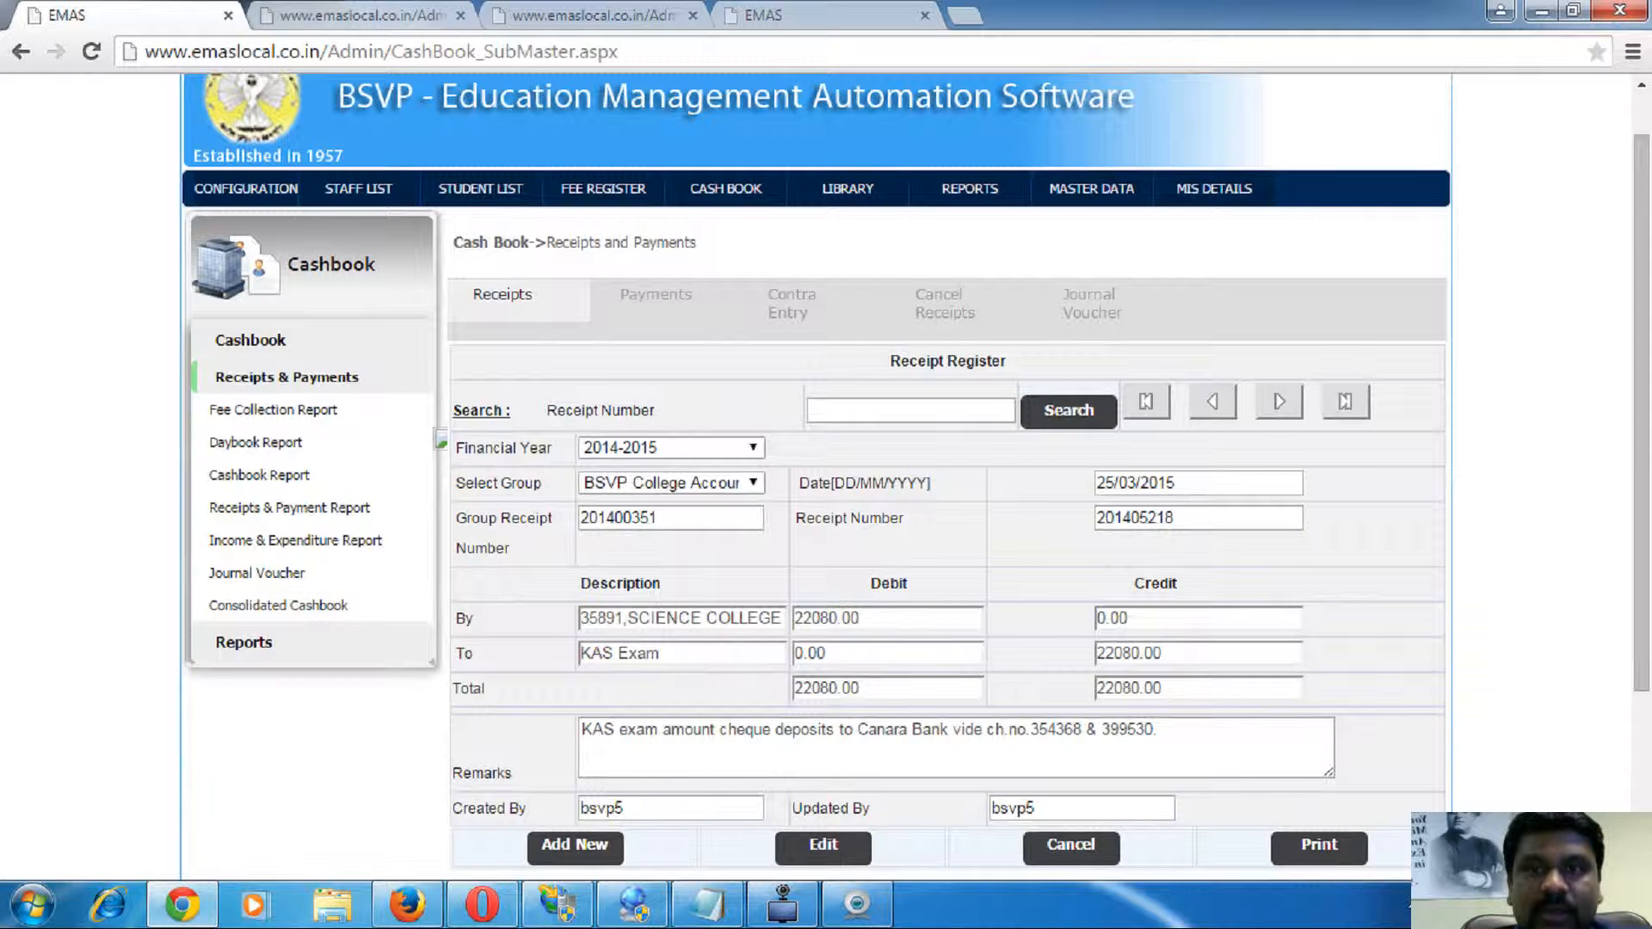
{"action": "left_click", "coordinate": [361, 14]}
{"action": "scroll", "coordinate": [711, 433], "scroll_direction": "down", "scroll_amount": 5}
{"action": "scroll", "coordinate": [711, 434], "scroll_direction": "up", "scroll_amount": 6}
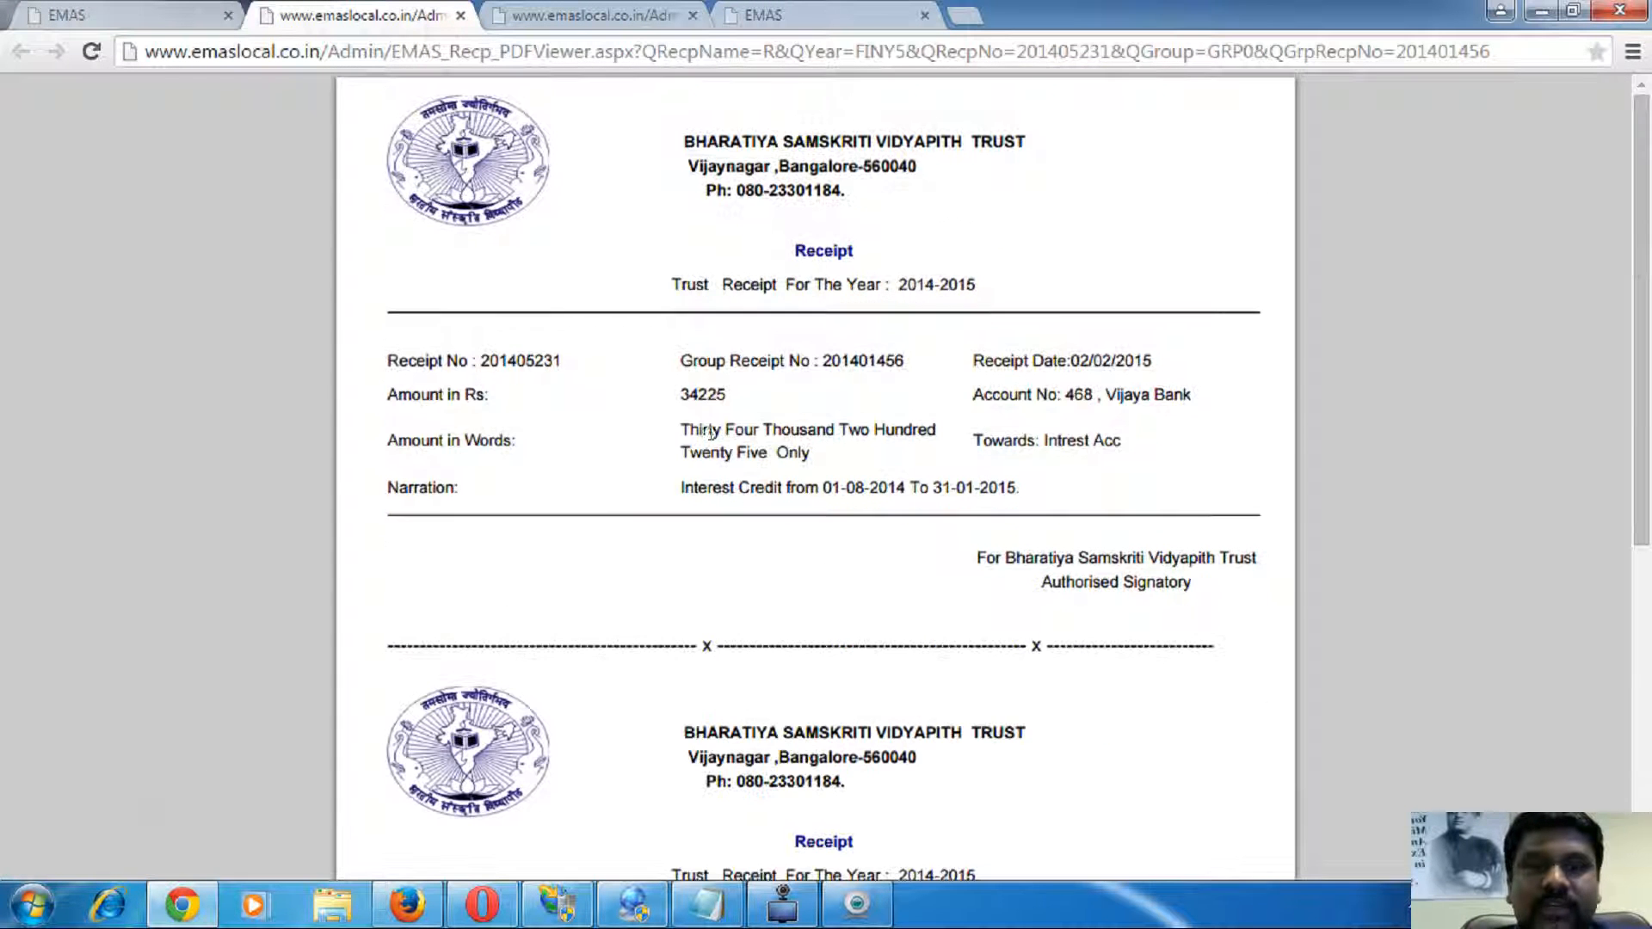
{"action": "left_click", "coordinate": [460, 16]}
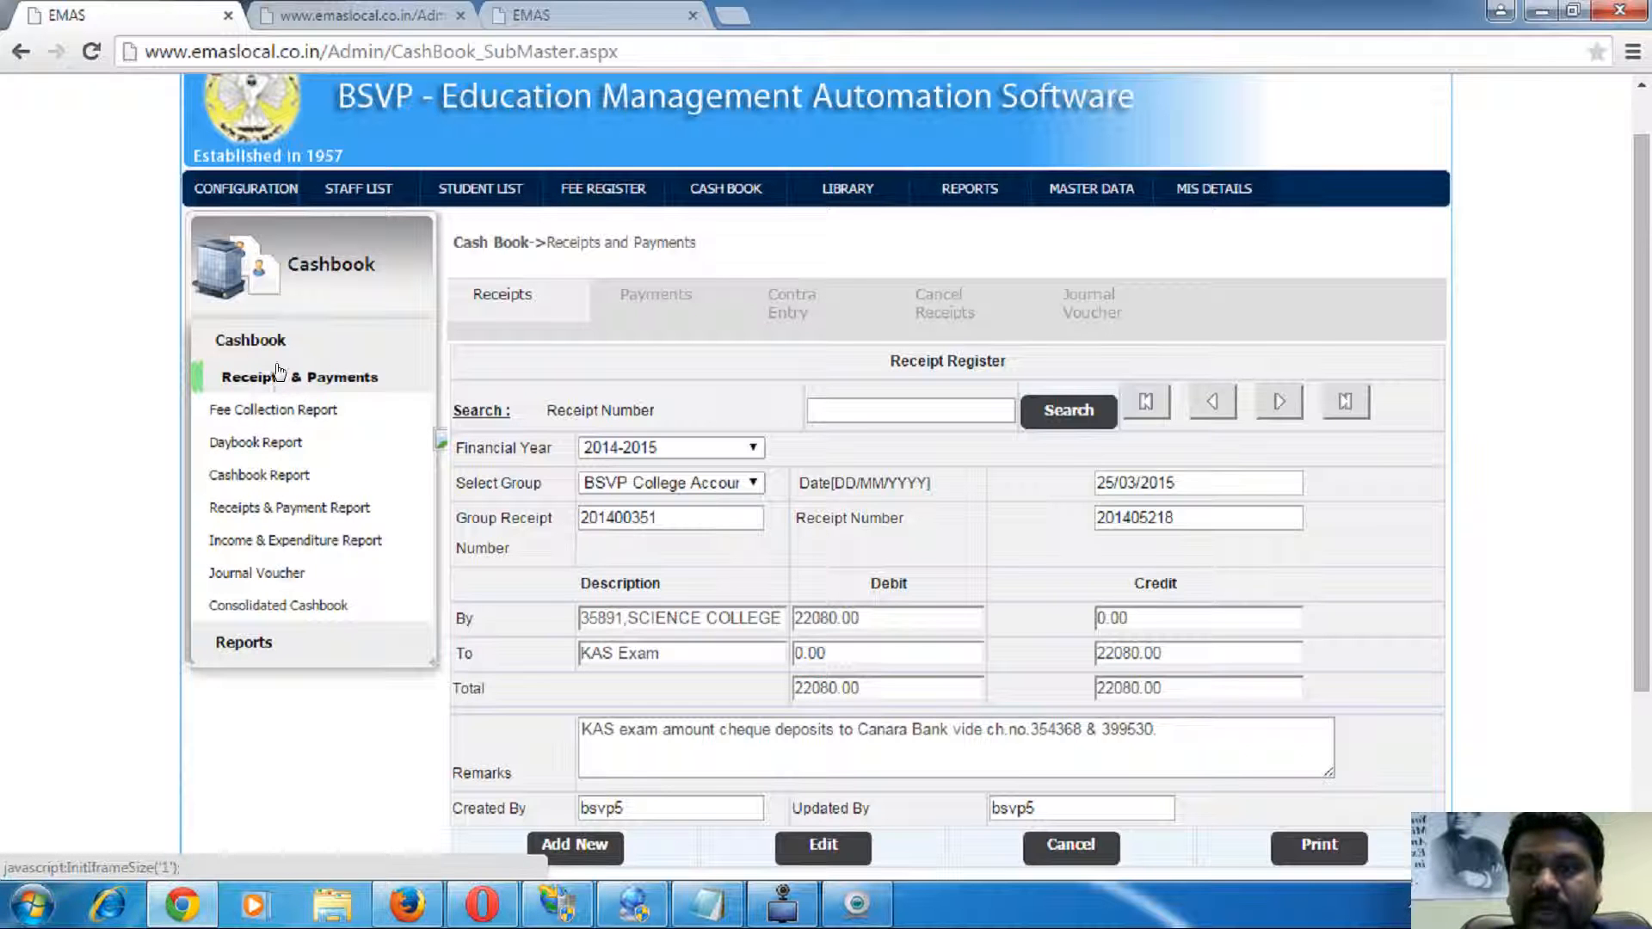
{"action": "left_click", "coordinate": [267, 411]}
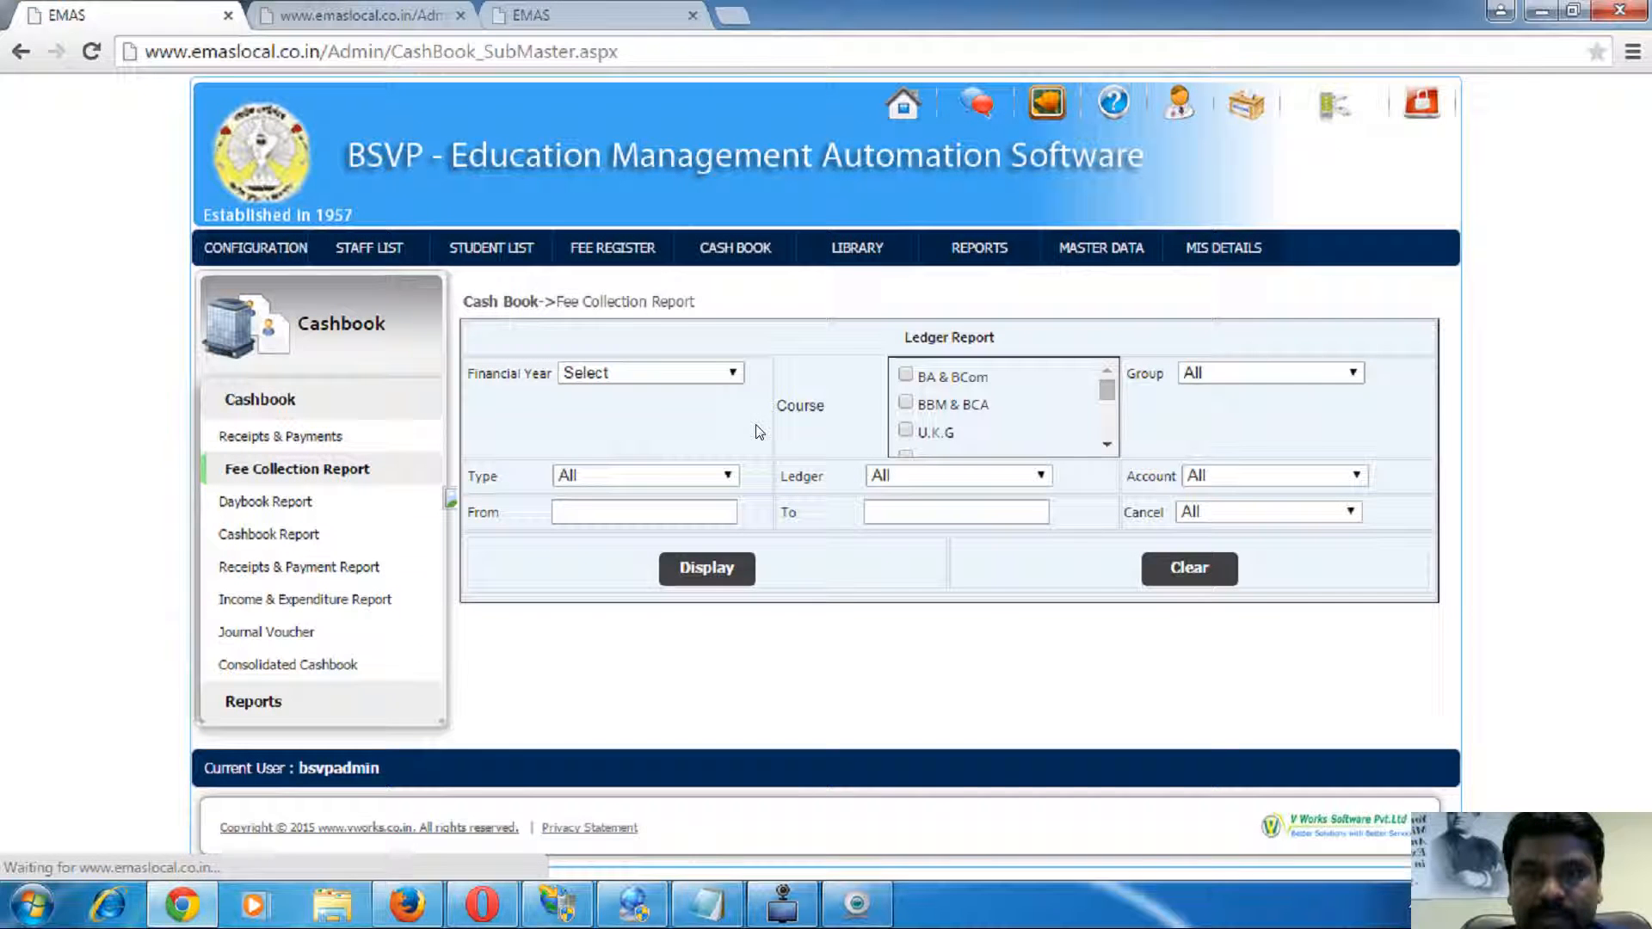
- Run the fee collection report for 2014-2015, group Trust, 01/05/2015 to 09/05/2015, which finds no records
{"action": "left_click", "coordinate": [661, 478]}
{"action": "left_click", "coordinate": [641, 374]}
{"action": "left_click", "coordinate": [641, 374]}
{"action": "left_click", "coordinate": [638, 373]}
{"action": "left_click", "coordinate": [663, 414]}
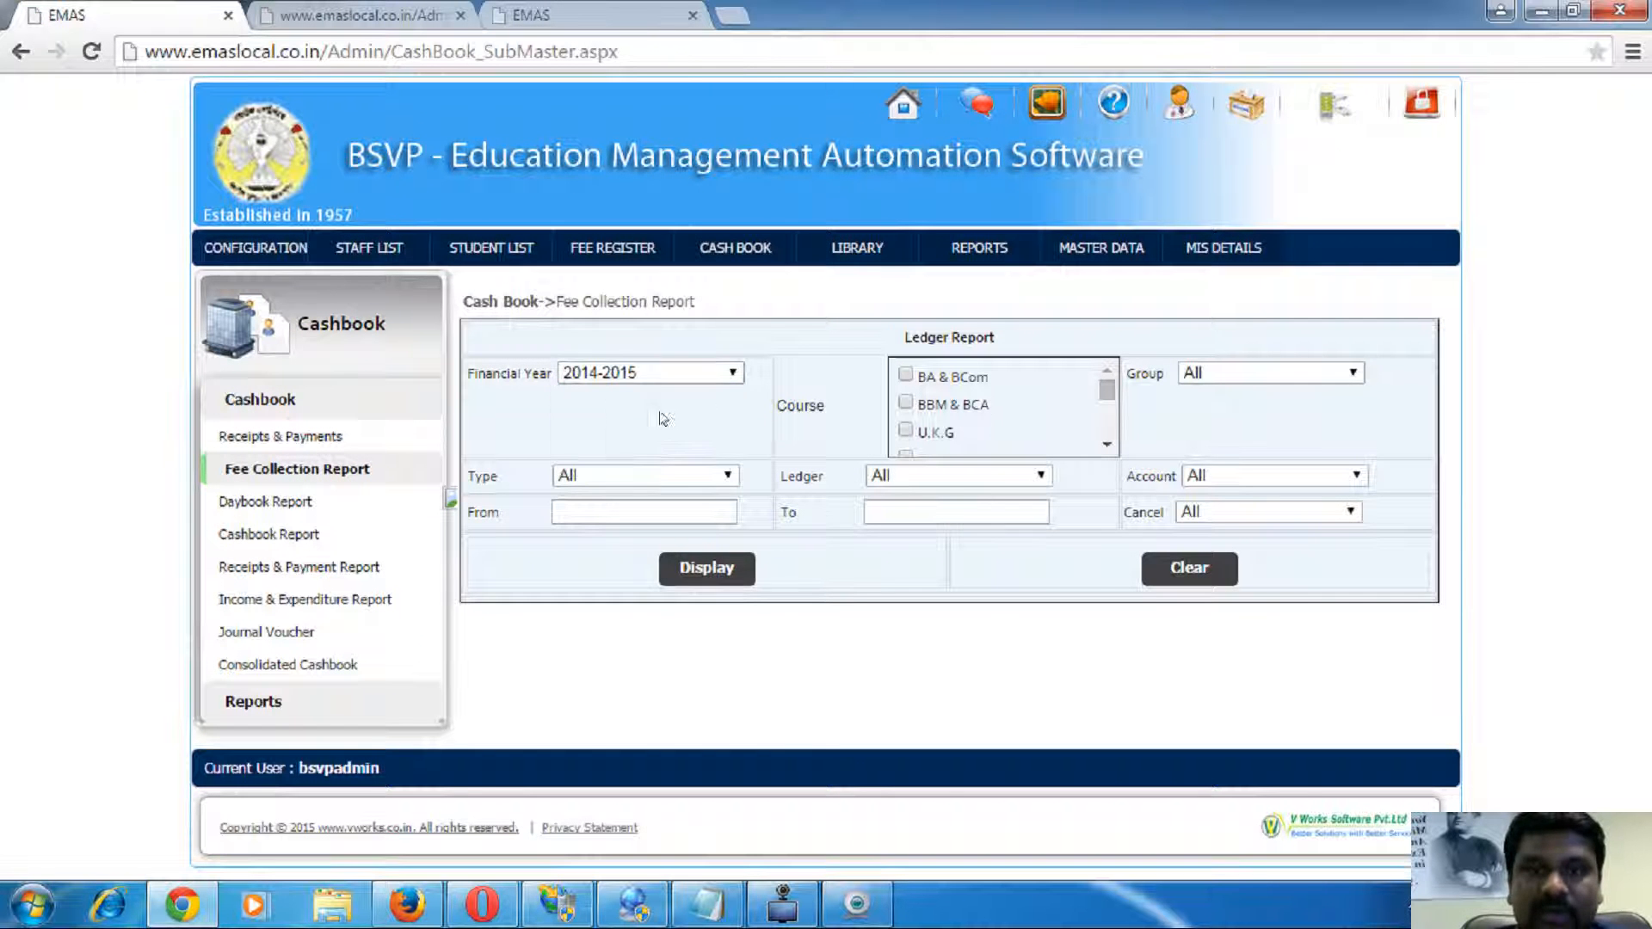
{"action": "left_click", "coordinate": [1240, 385]}
{"action": "left_click", "coordinate": [1217, 413]}
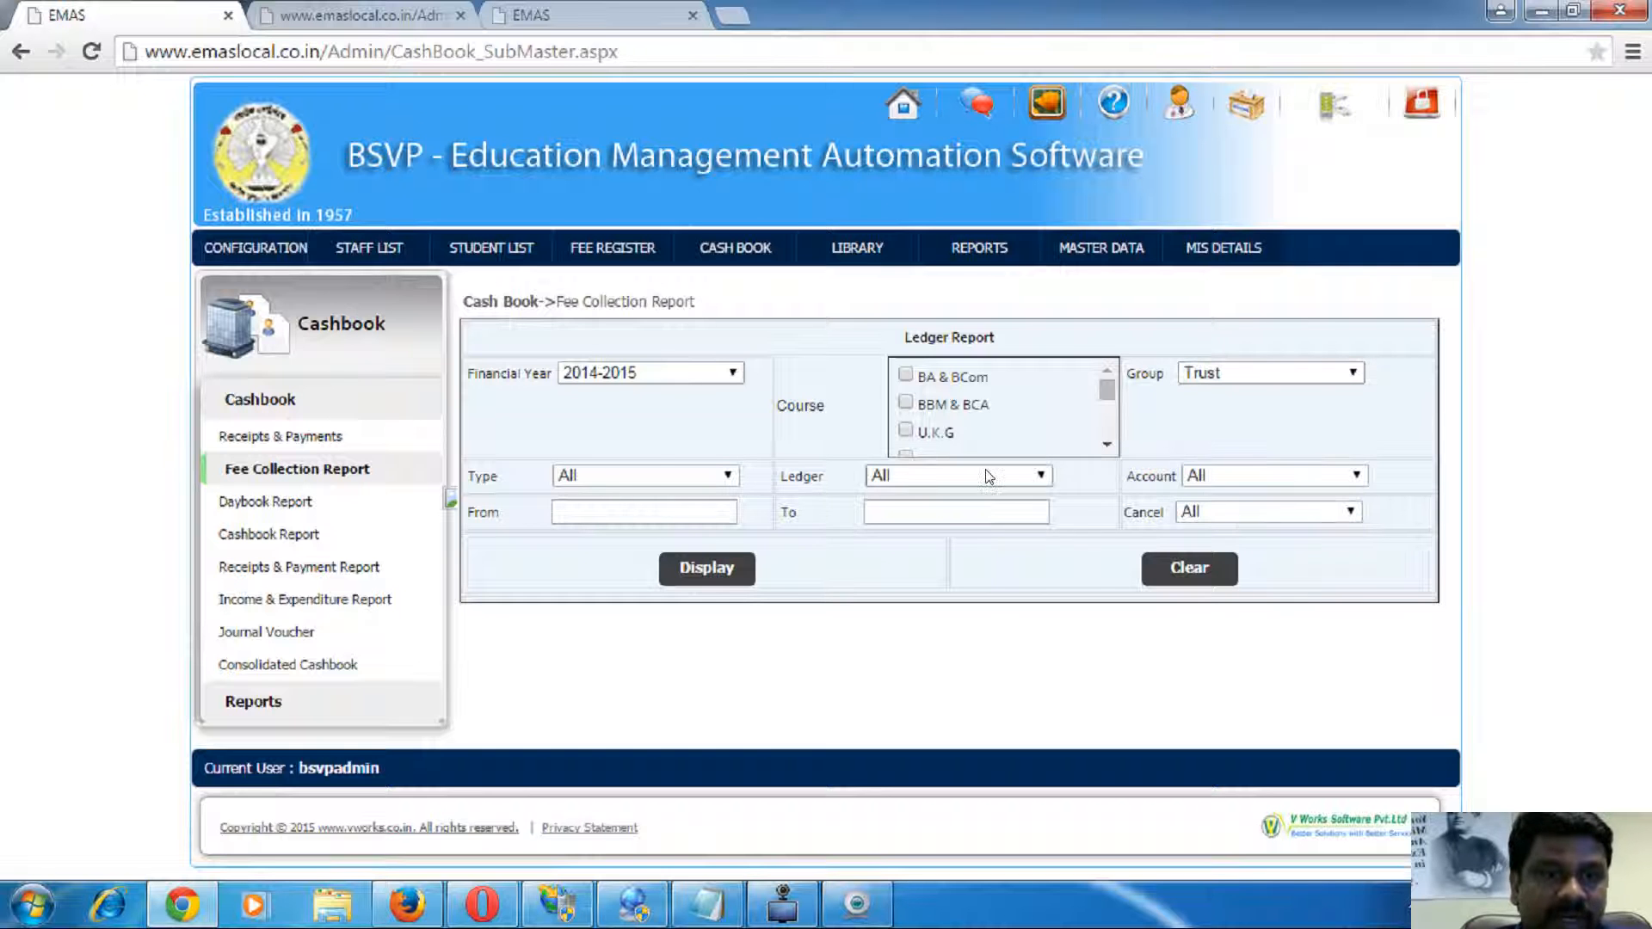
{"action": "left_click", "coordinate": [642, 514]}
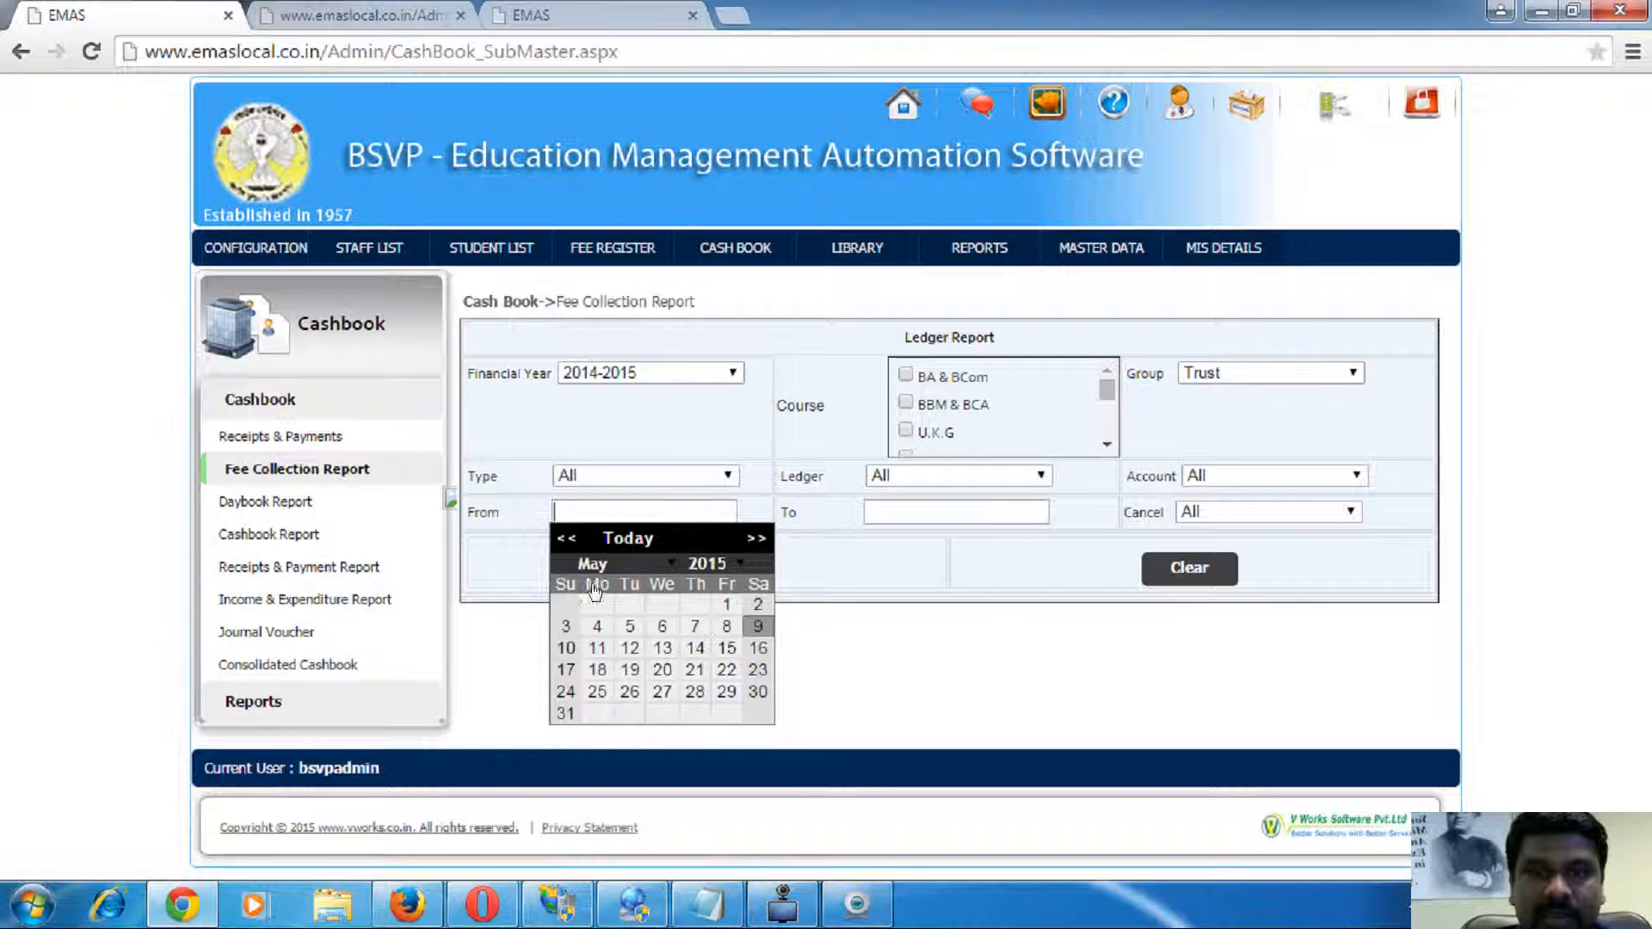
{"action": "left_click", "coordinate": [726, 604]}
{"action": "left_click", "coordinate": [955, 512]}
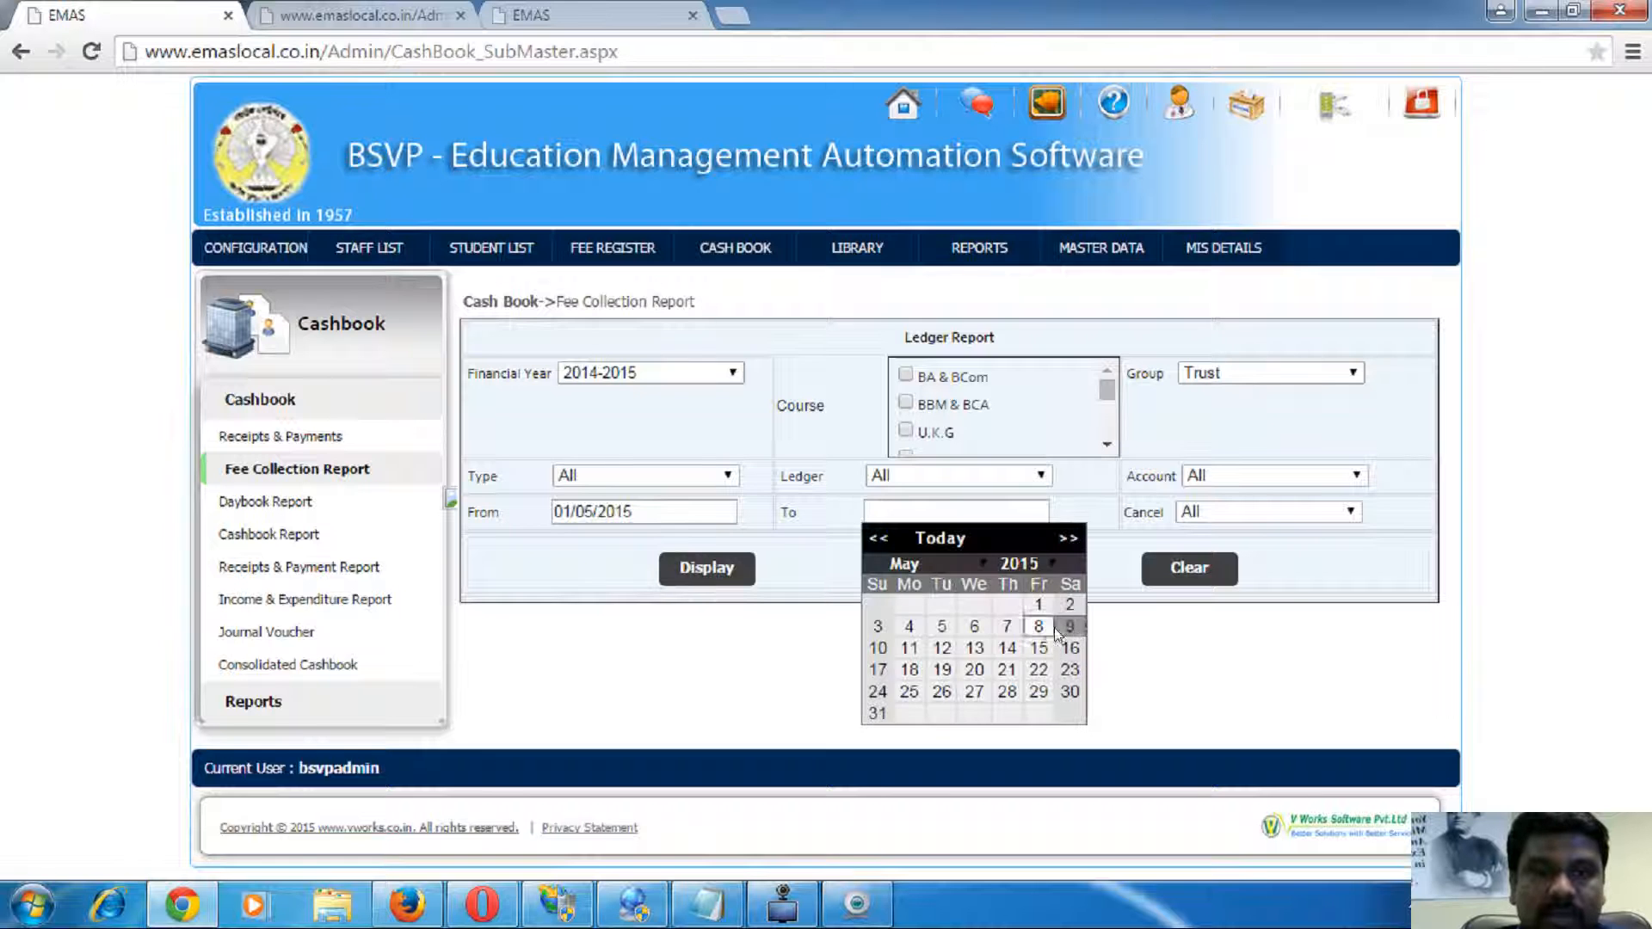
{"action": "left_click", "coordinate": [1069, 627]}
{"action": "left_click", "coordinate": [702, 568]}
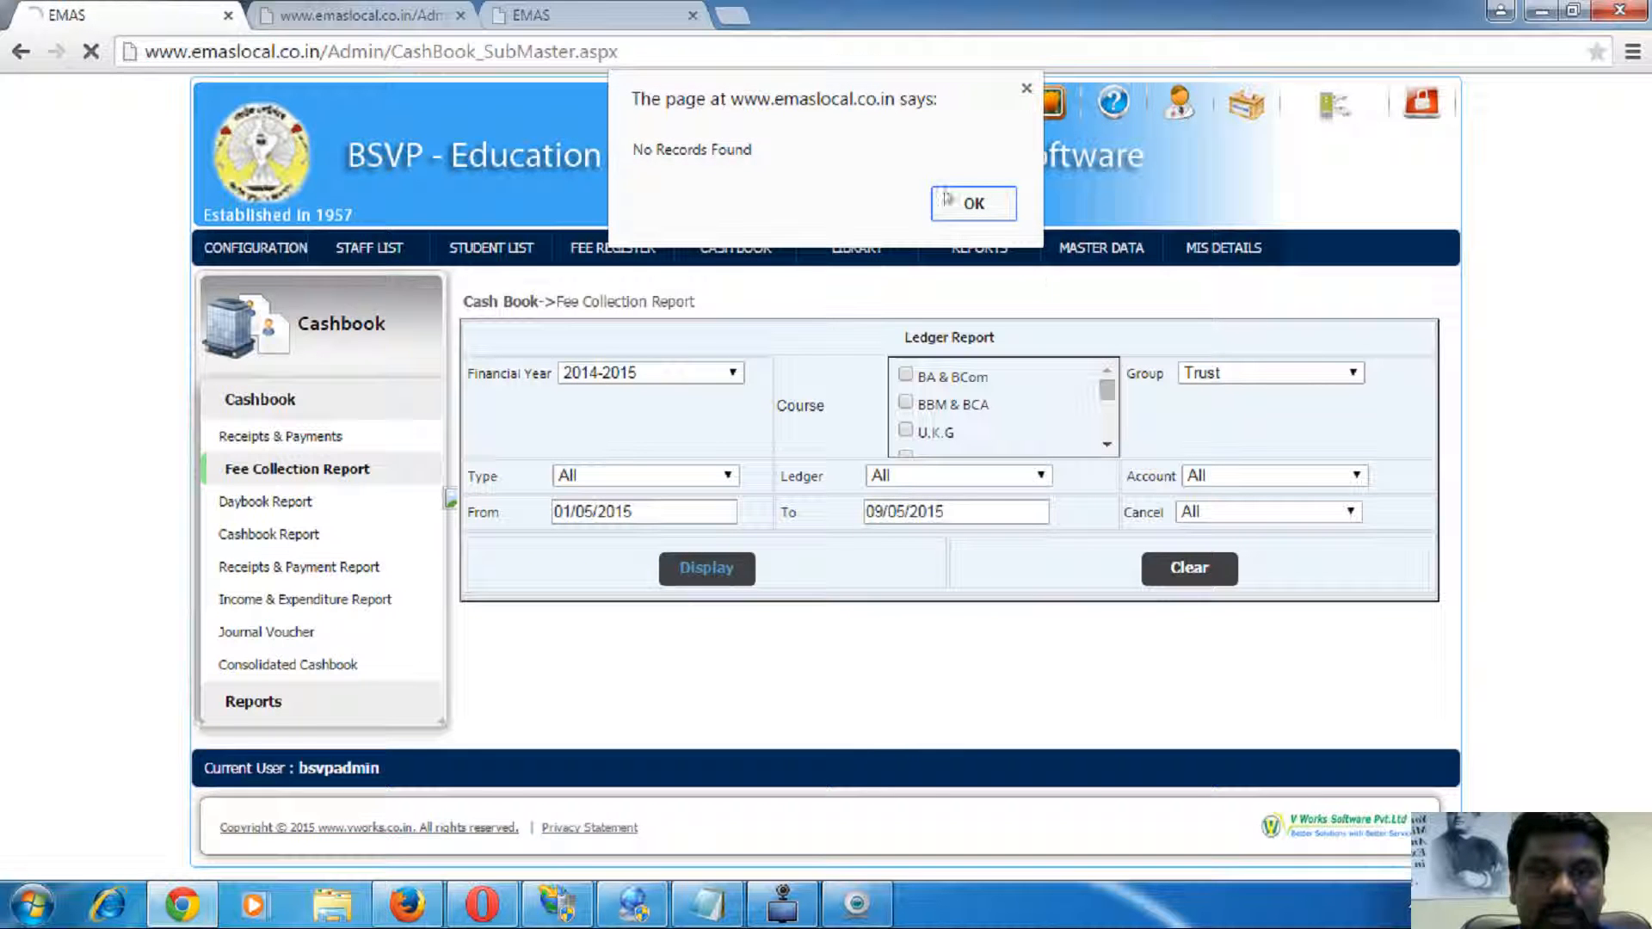
{"action": "left_click", "coordinate": [947, 199]}
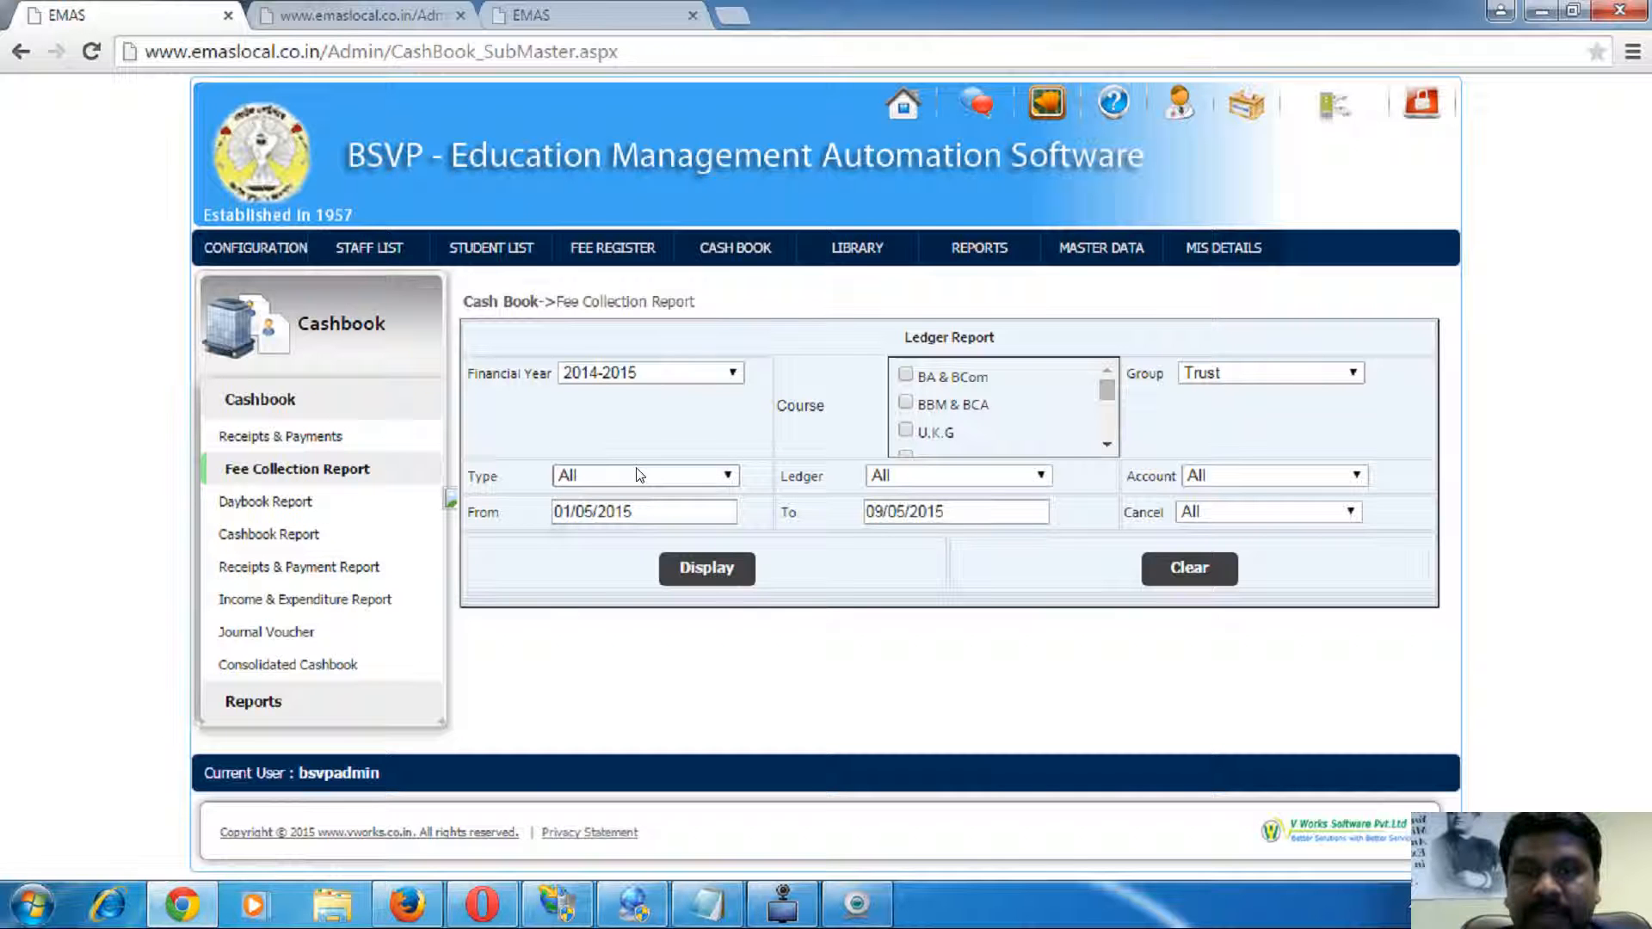
- Change the start date to 01/01/2015 and redisplay the Trust ledger report
{"action": "left_click", "coordinate": [654, 505]}
{"action": "left_click", "coordinate": [565, 538]}
{"action": "left_click", "coordinate": [565, 538]}
{"action": "left_click", "coordinate": [565, 538]}
{"action": "left_click", "coordinate": [566, 538]}
{"action": "left_click", "coordinate": [711, 607]}
{"action": "left_click", "coordinate": [710, 570]}
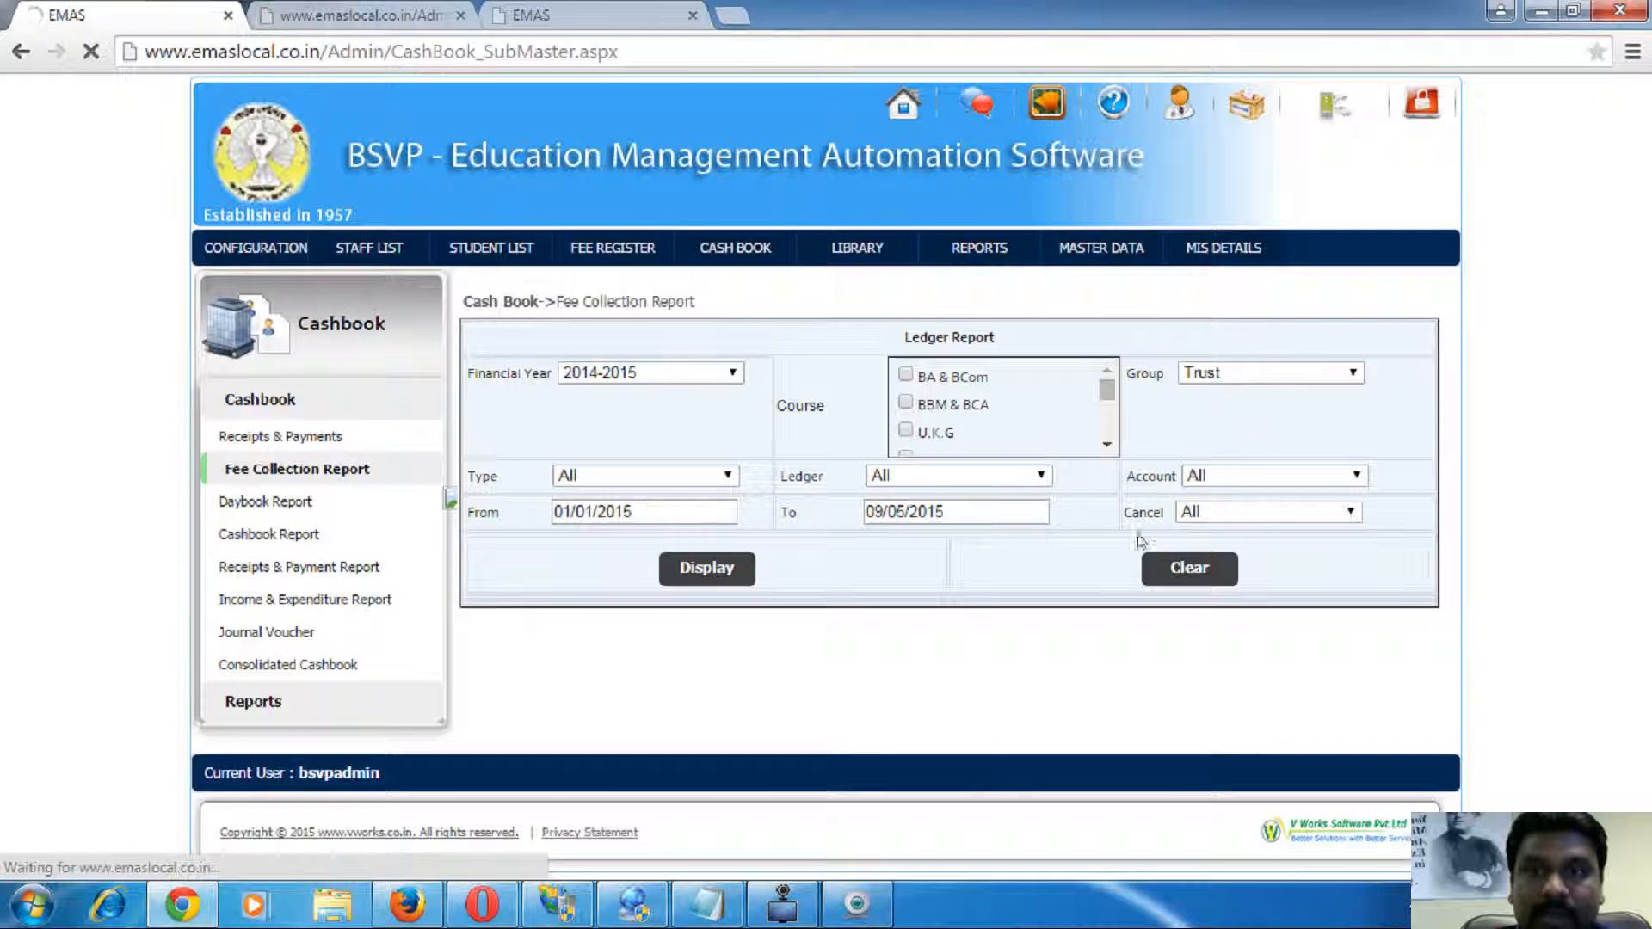
{"action": "scroll", "coordinate": [1015, 637], "scroll_direction": "down", "scroll_amount": 10}
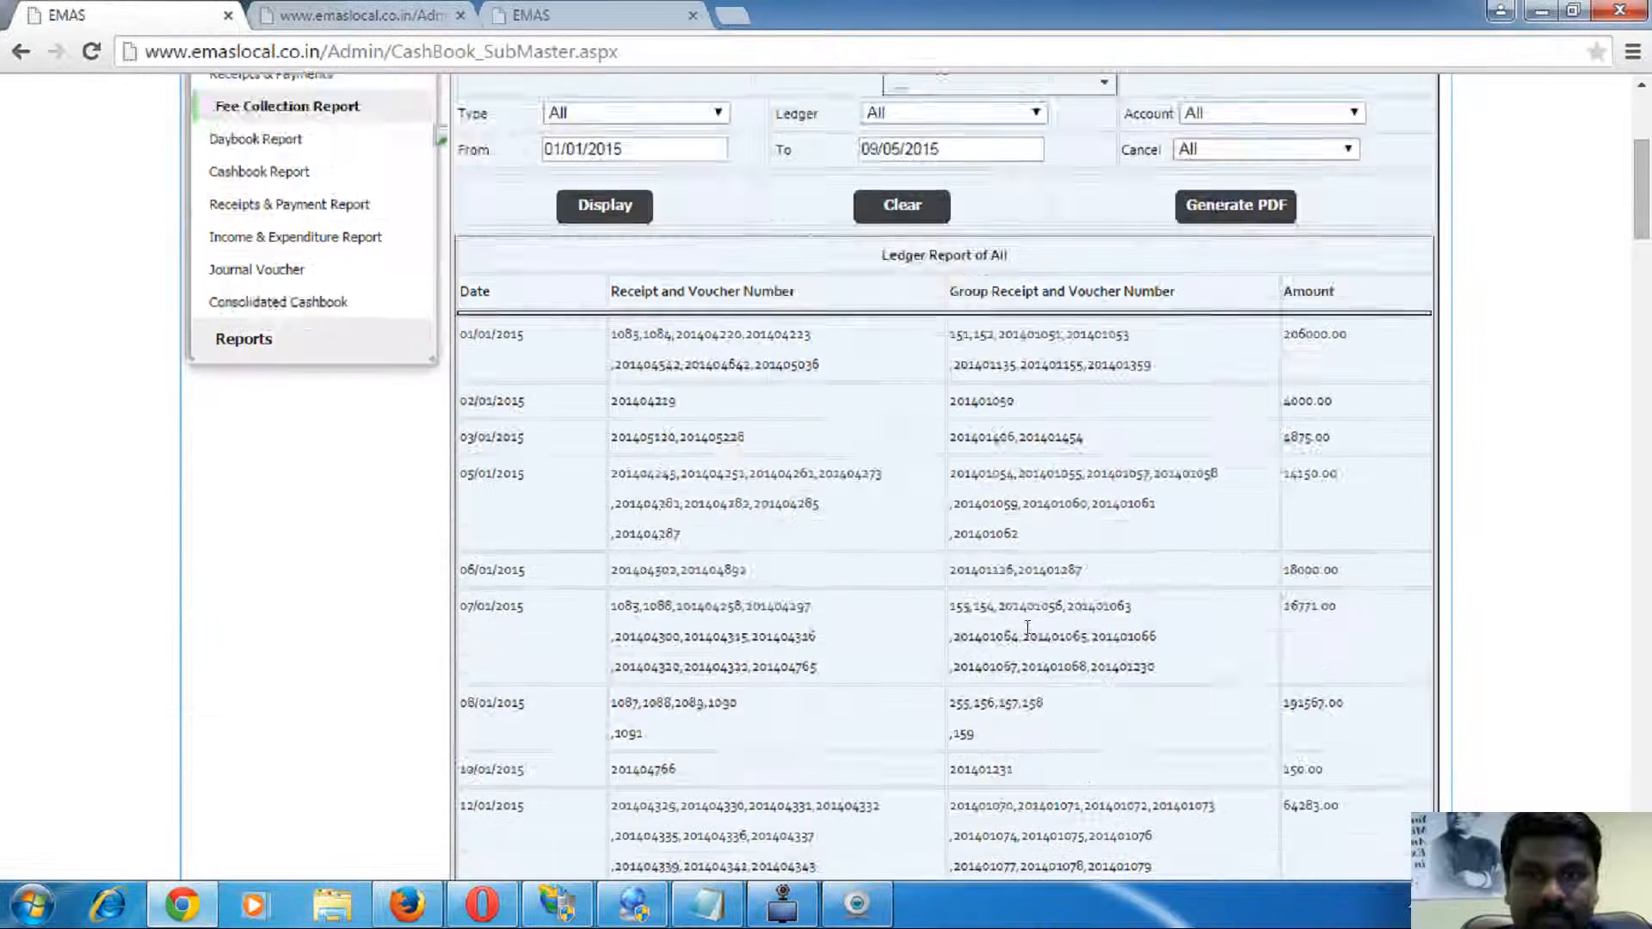
{"action": "scroll", "coordinate": [1066, 616], "scroll_direction": "up", "scroll_amount": 10}
- Generate a PDF of the ledger report while it loads in a new tab
{"action": "left_click", "coordinate": [1221, 458]}
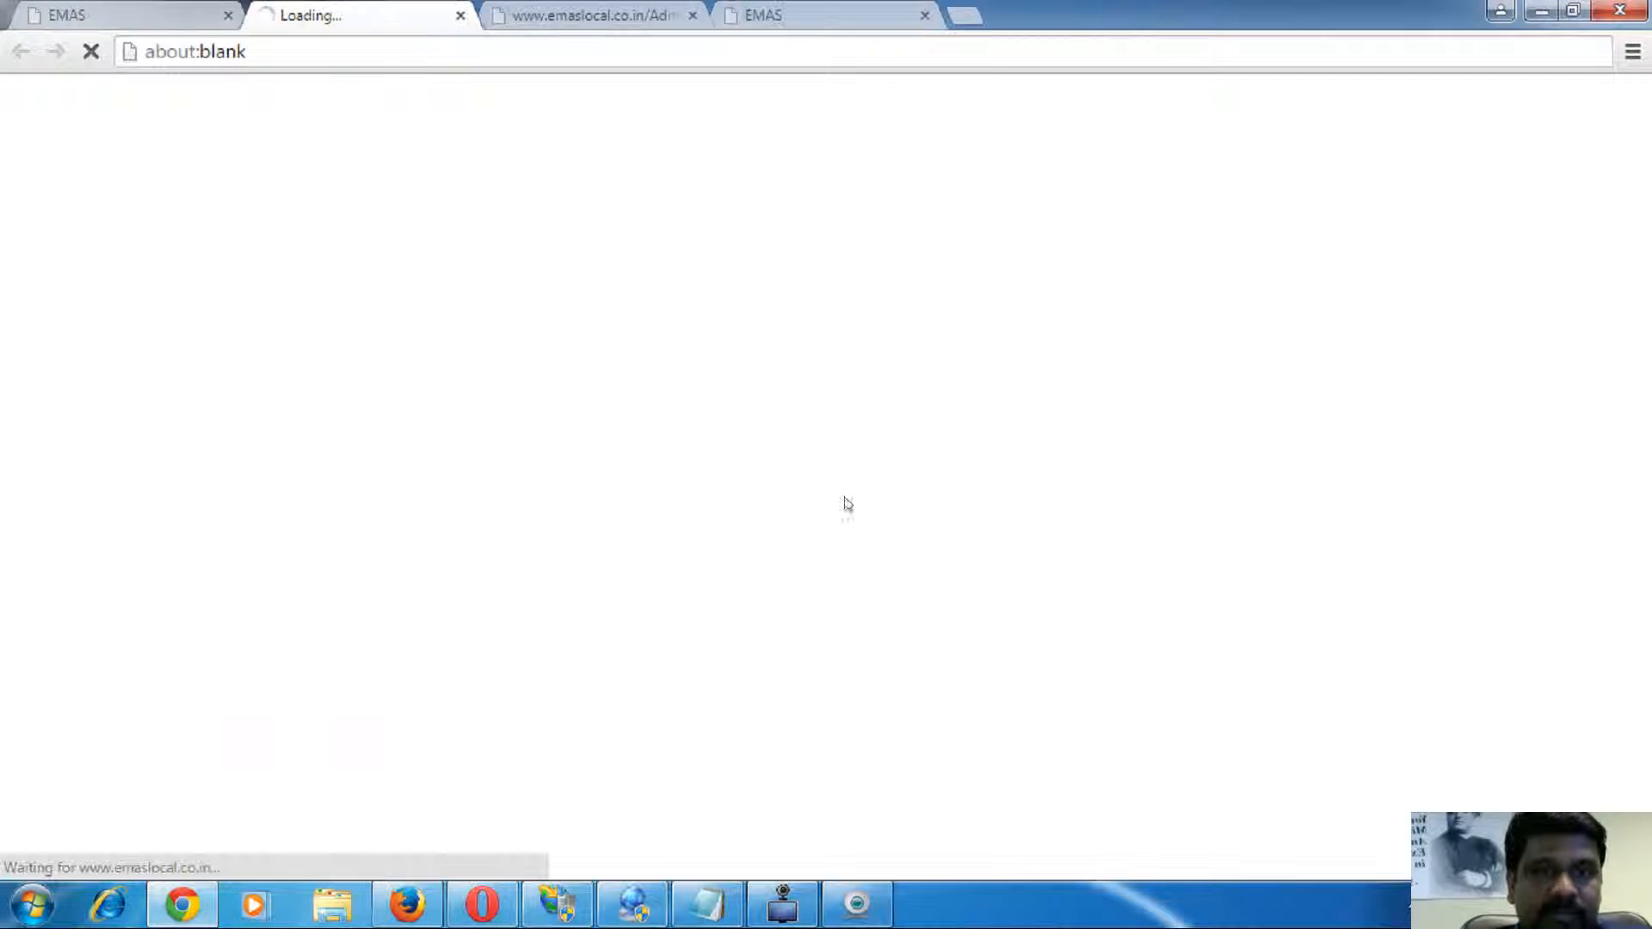
{"action": "left_click", "coordinate": [135, 19]}
{"action": "left_click", "coordinate": [336, 24]}
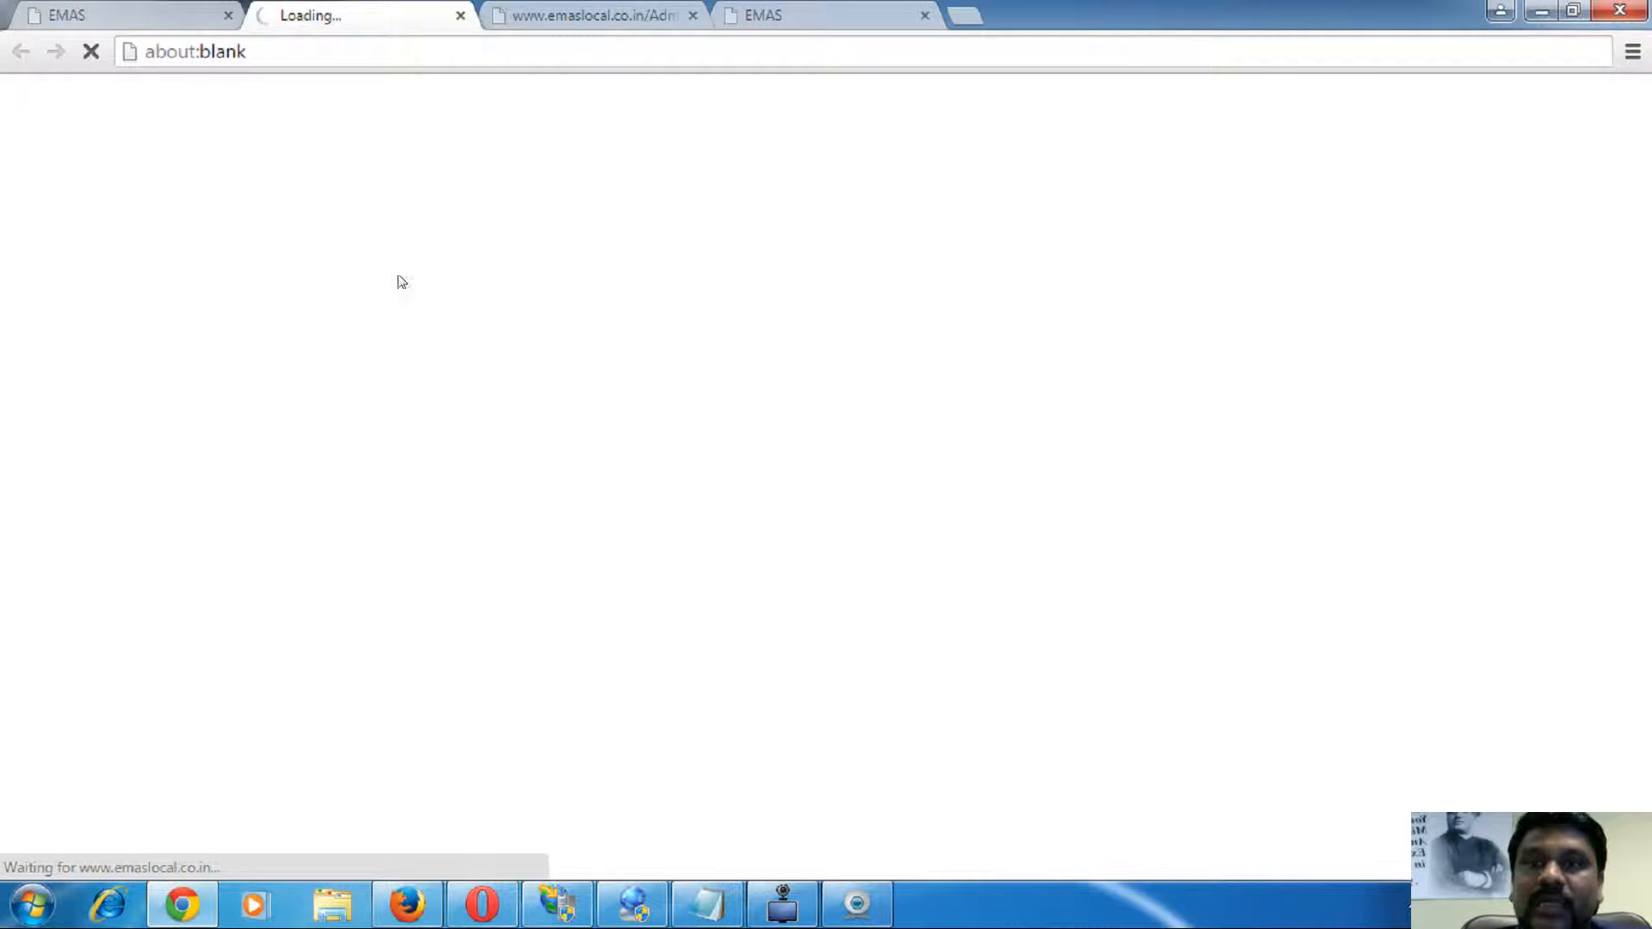
{"action": "left_click", "coordinate": [142, 26]}
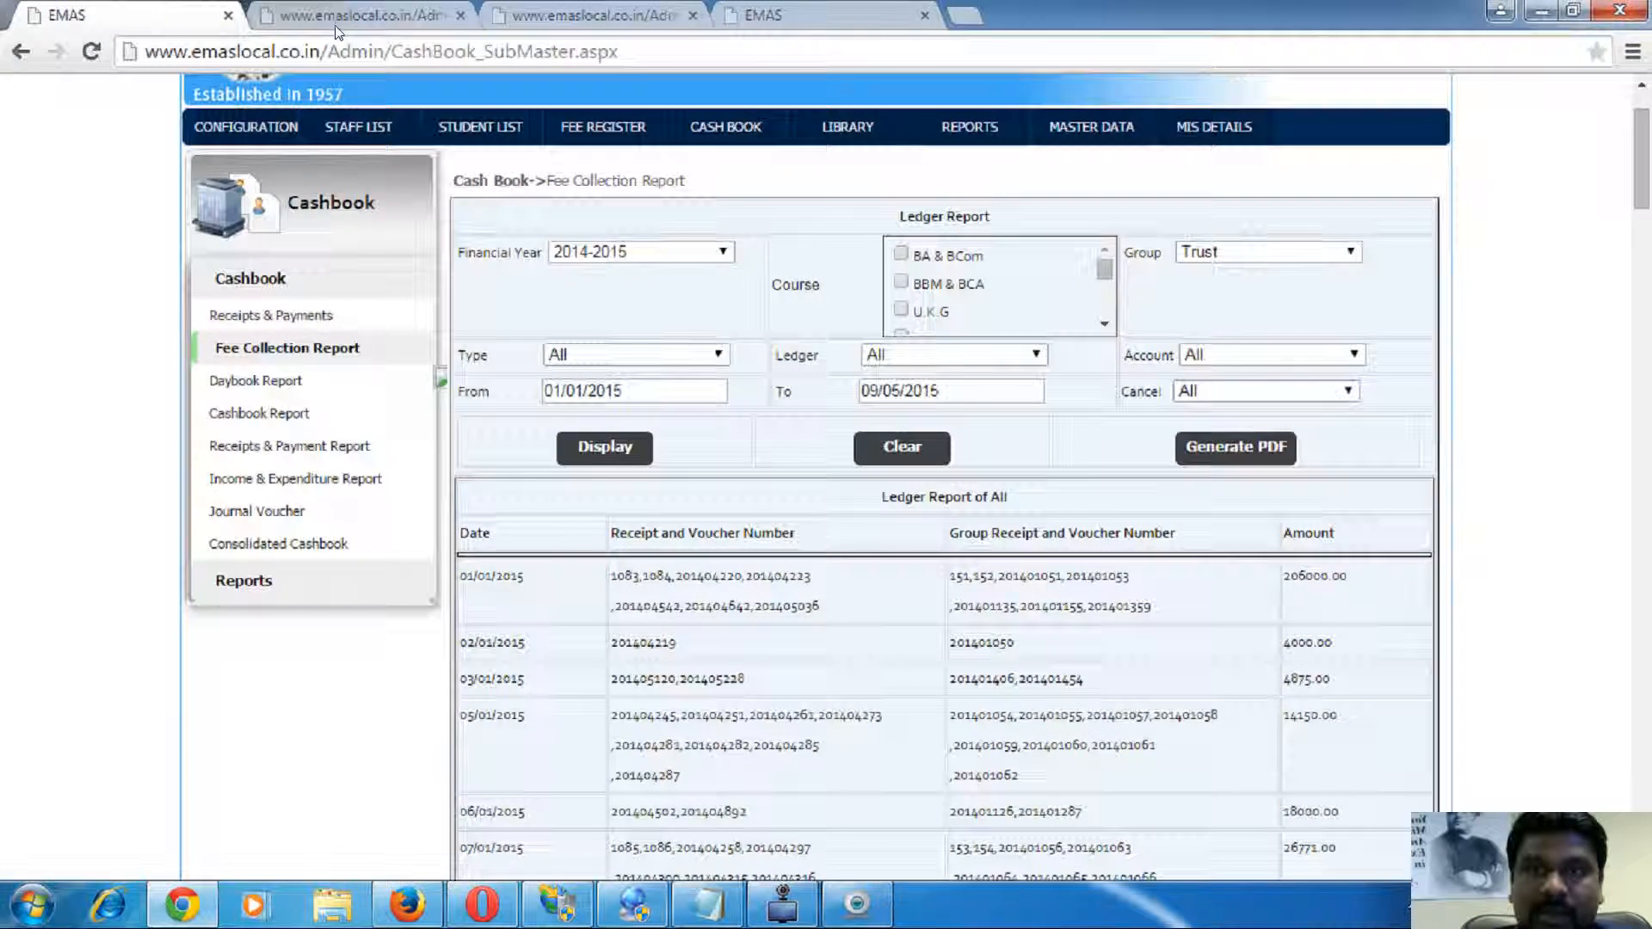
- Highlight the first day's 206000.00 and the 16764957.00 total in the ledger PDF, then close it
{"action": "left_click", "coordinate": [345, 9]}
{"action": "scroll", "coordinate": [671, 344], "scroll_direction": "down", "scroll_amount": 11}
{"action": "scroll", "coordinate": [657, 358], "scroll_direction": "up", "scroll_amount": 11}
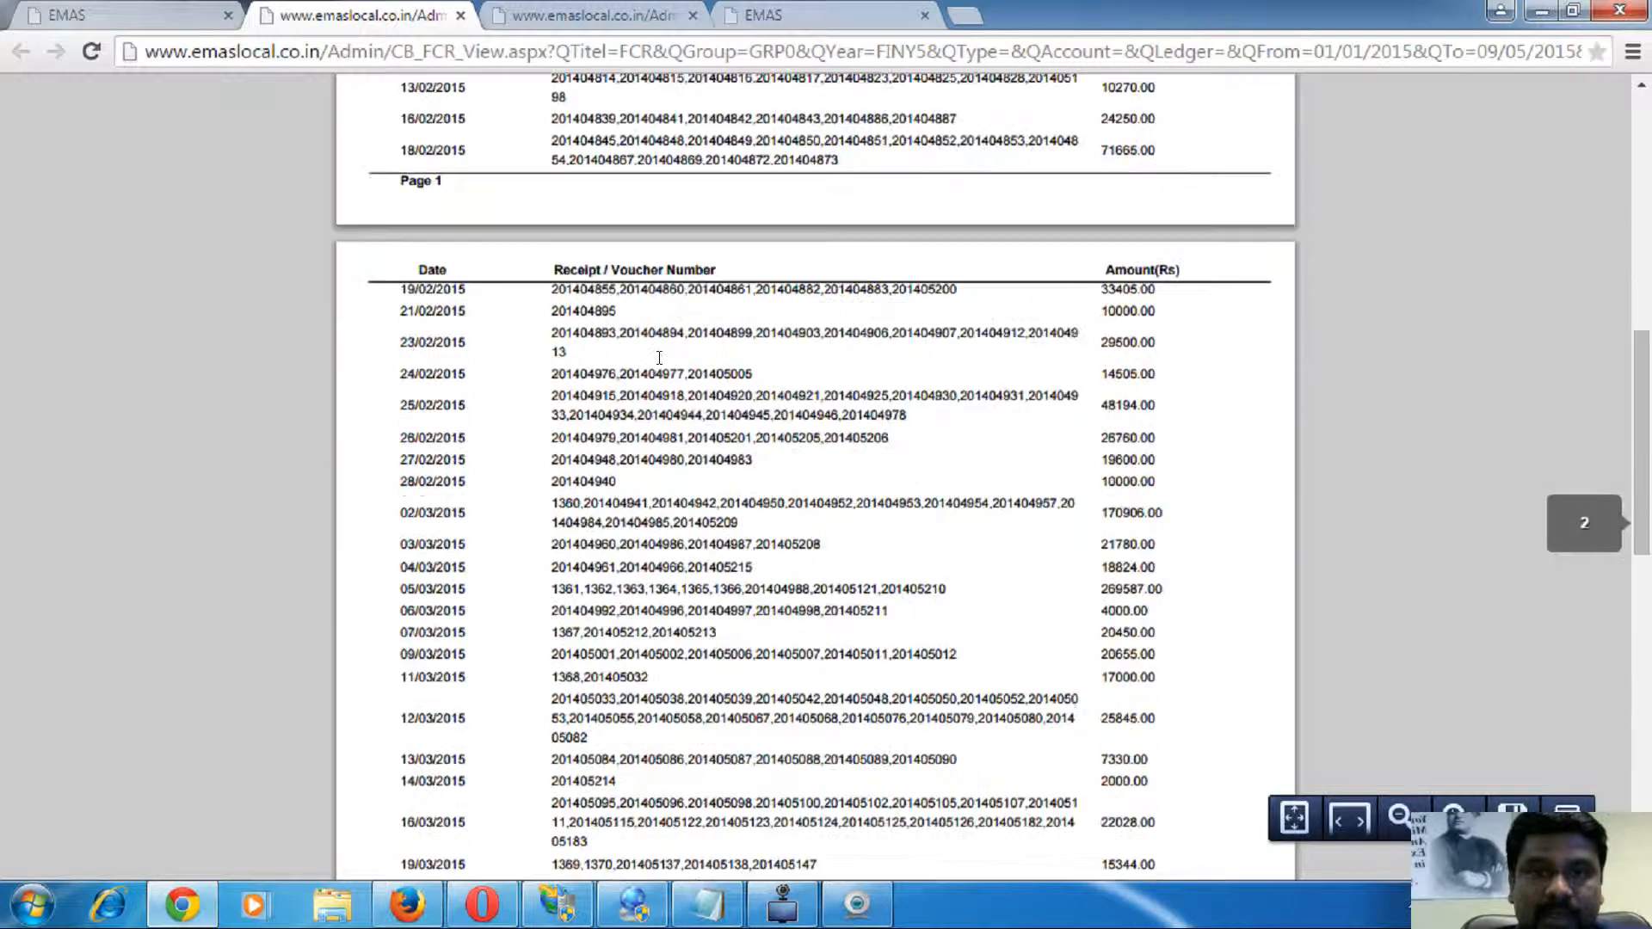
{"action": "left_click_drag", "start_coordinate": [419, 371], "coordinate": [743, 370]}
{"action": "double_click", "coordinate": [1116, 369]}
{"action": "scroll", "coordinate": [1116, 370], "scroll_direction": "down", "scroll_amount": 10}
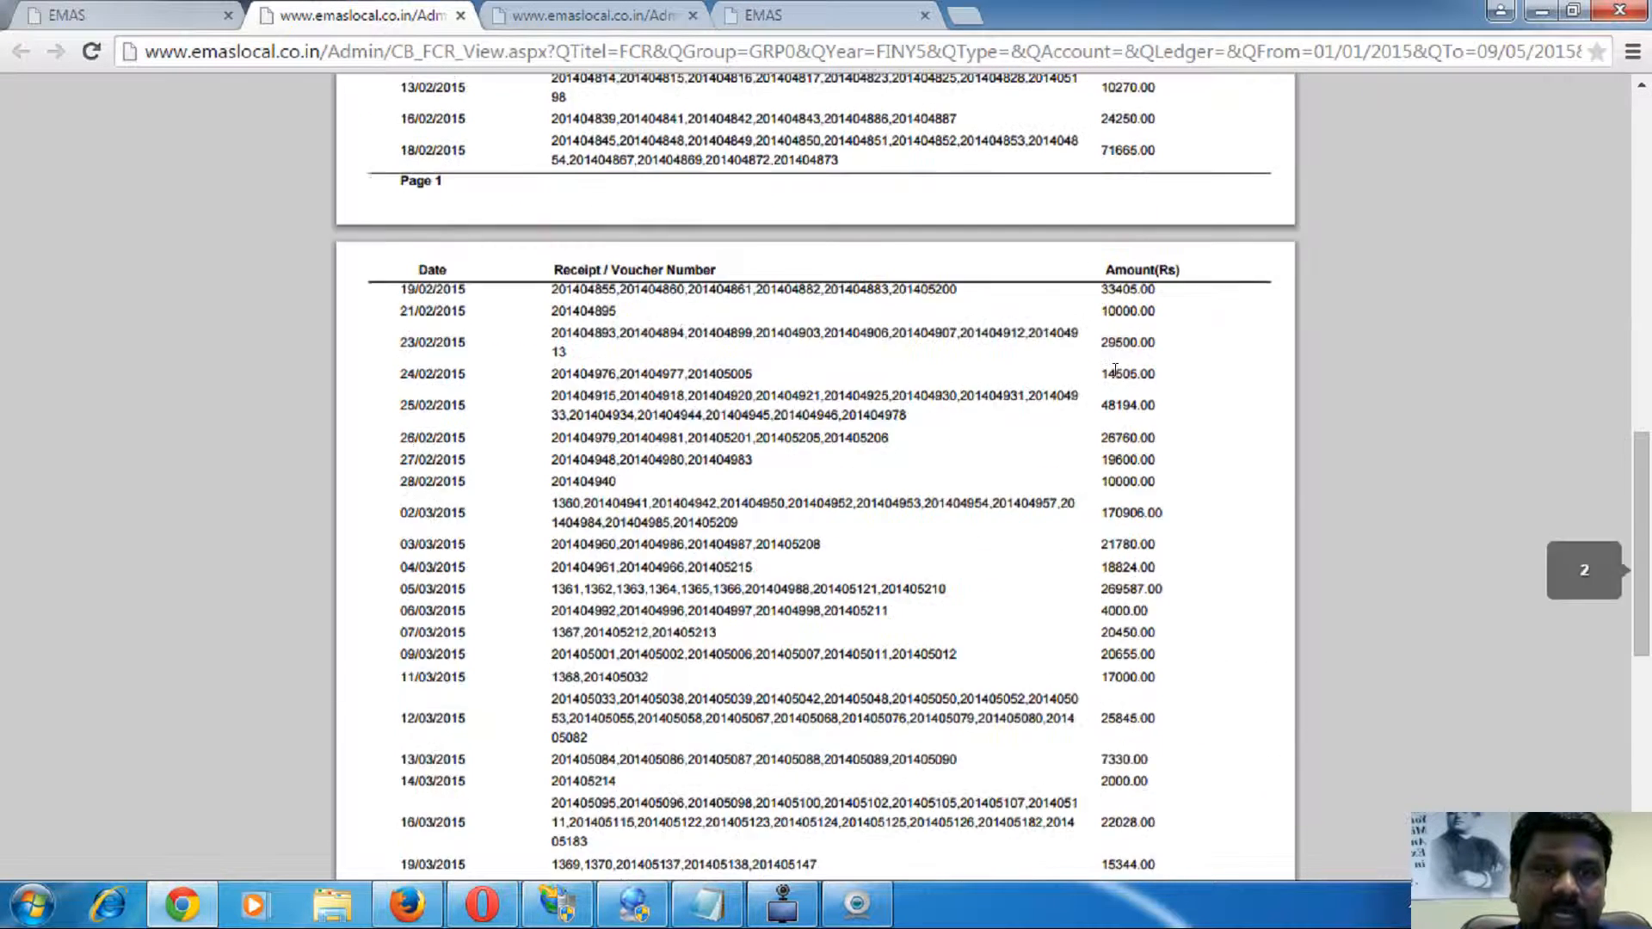
{"action": "scroll", "coordinate": [1116, 370], "scroll_direction": "down", "scroll_amount": 8}
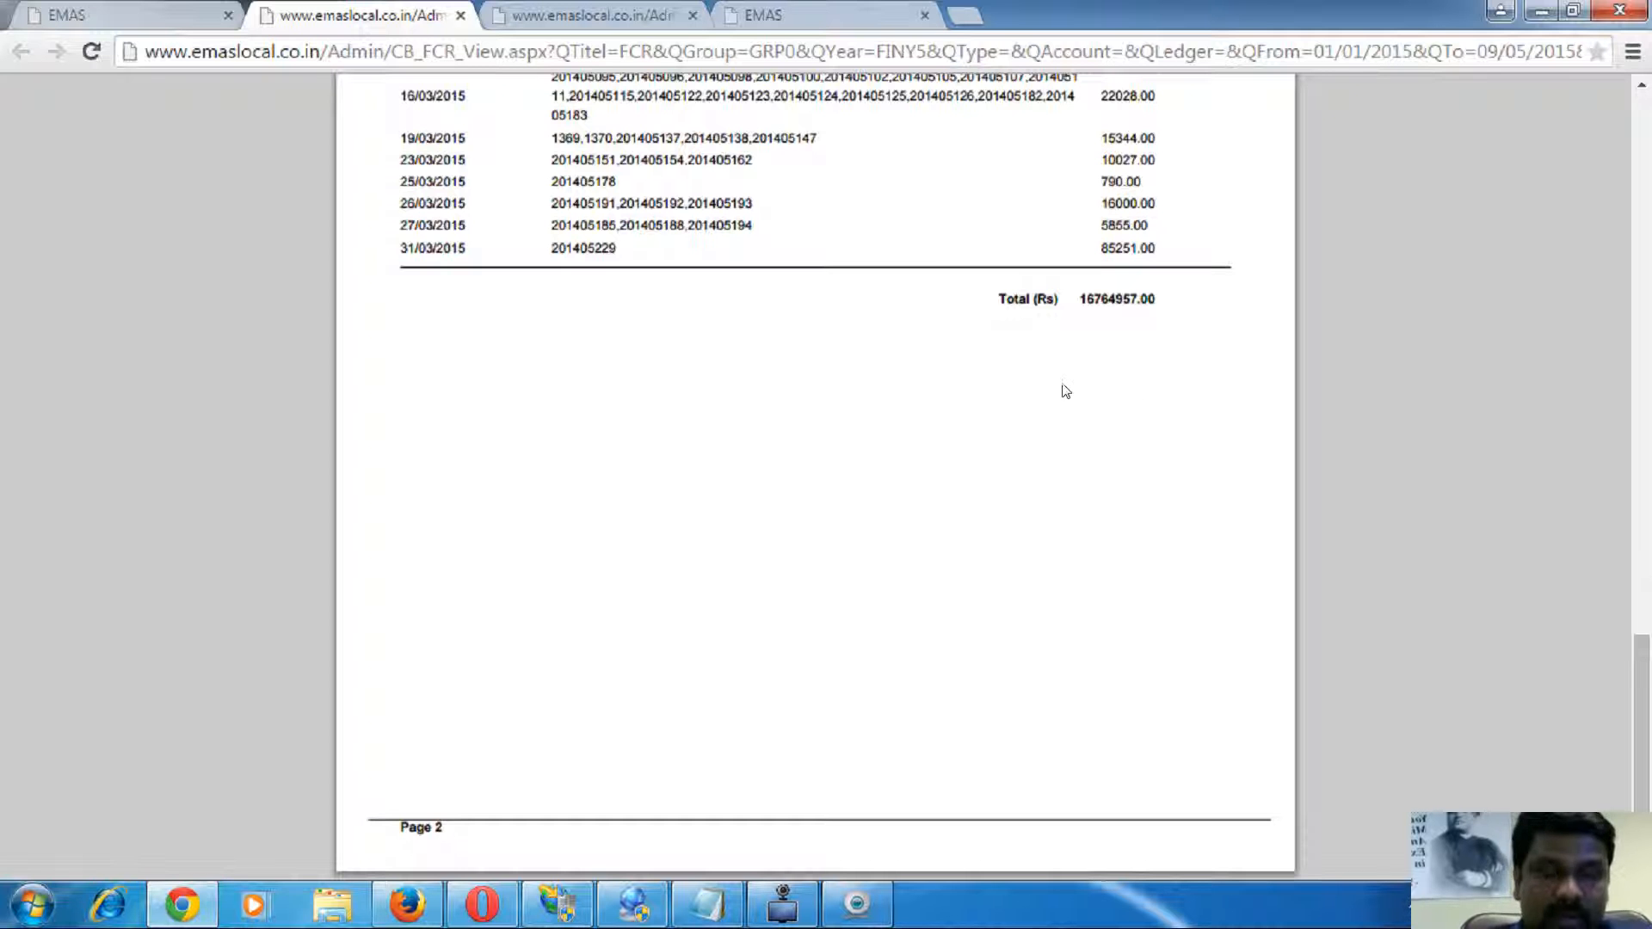
{"action": "double_click", "coordinate": [1106, 299]}
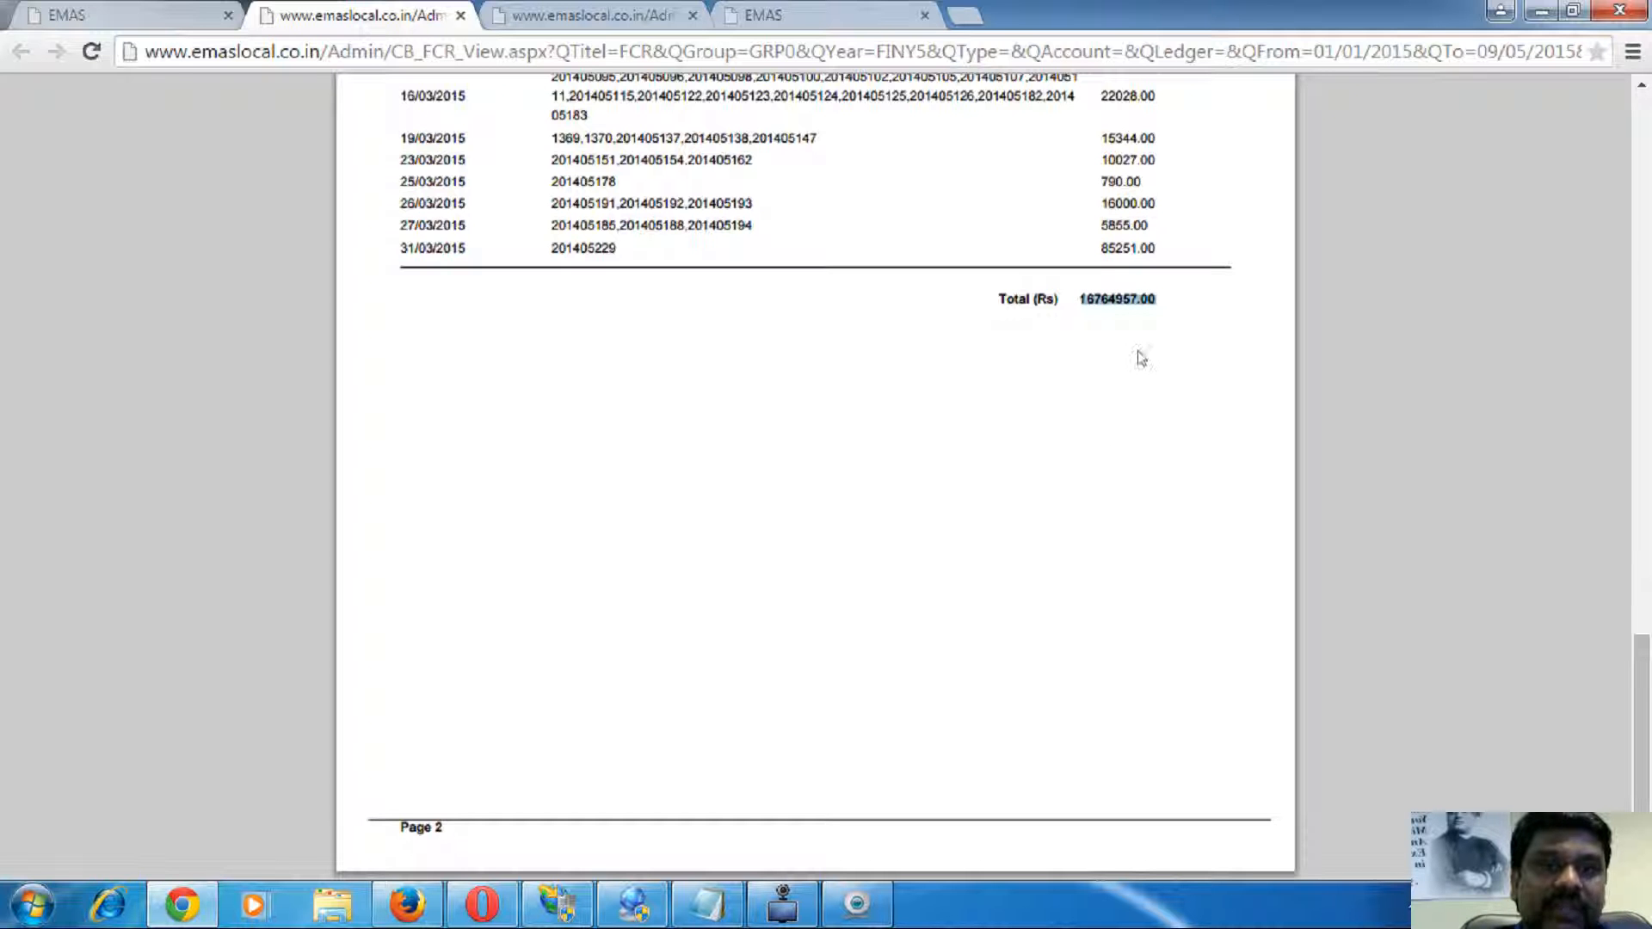
{"action": "left_click", "coordinate": [461, 15]}
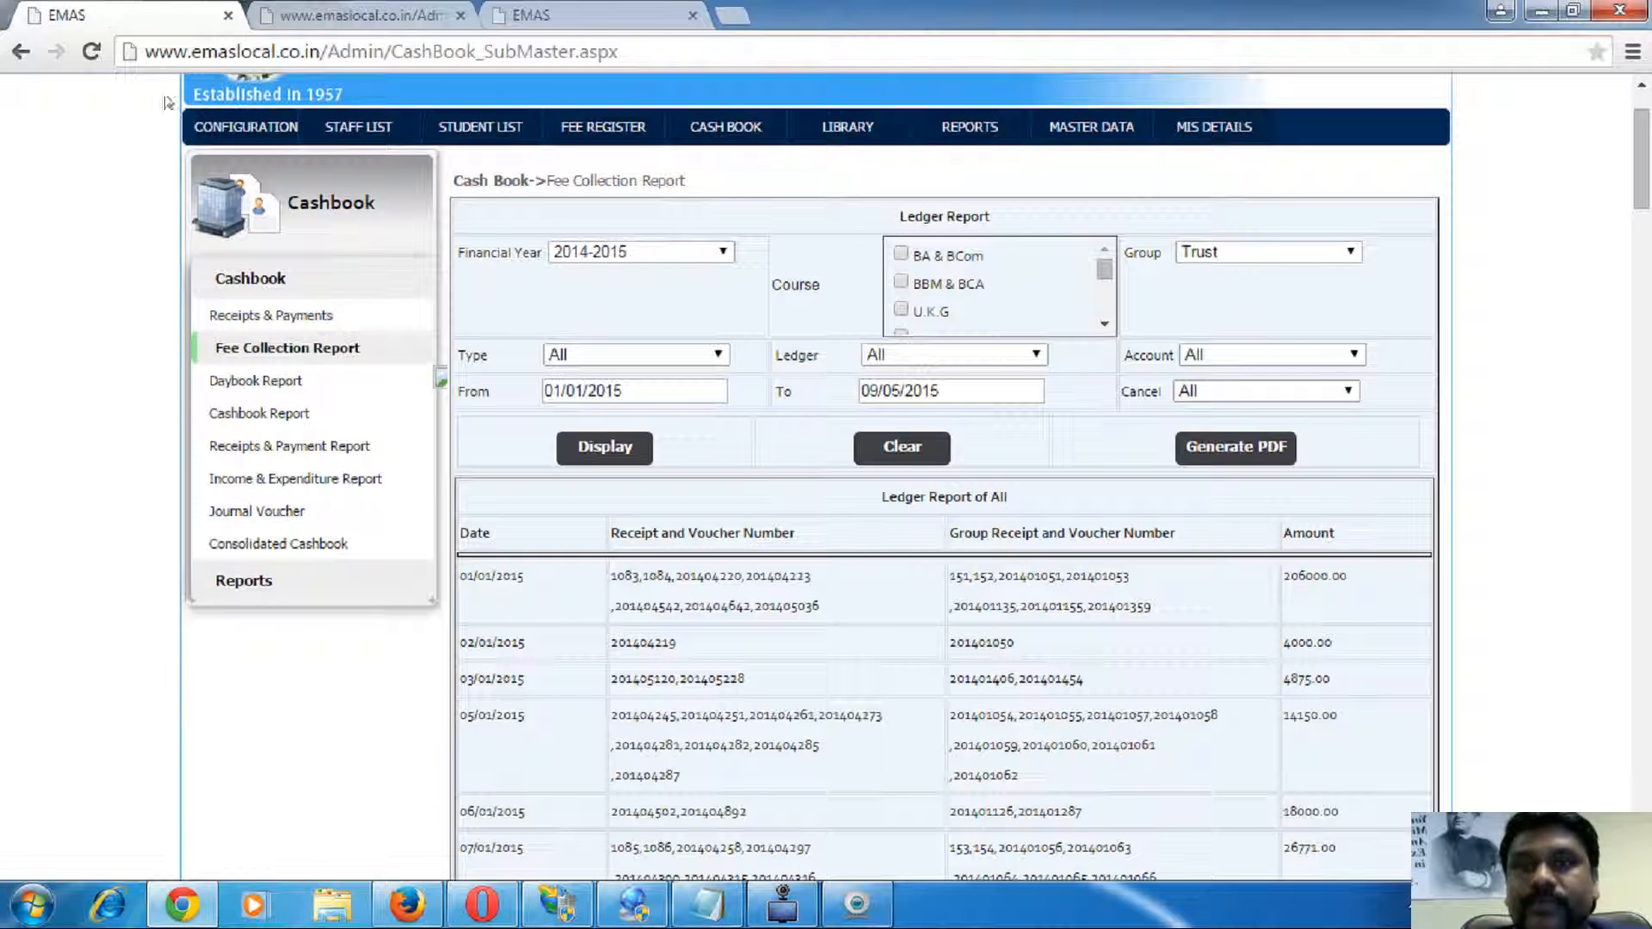
- Run the Day Book Report for Trust, all ledgers, 09/04/2015 to 09/05/2015, which finds no records
{"action": "left_click", "coordinate": [259, 380]}
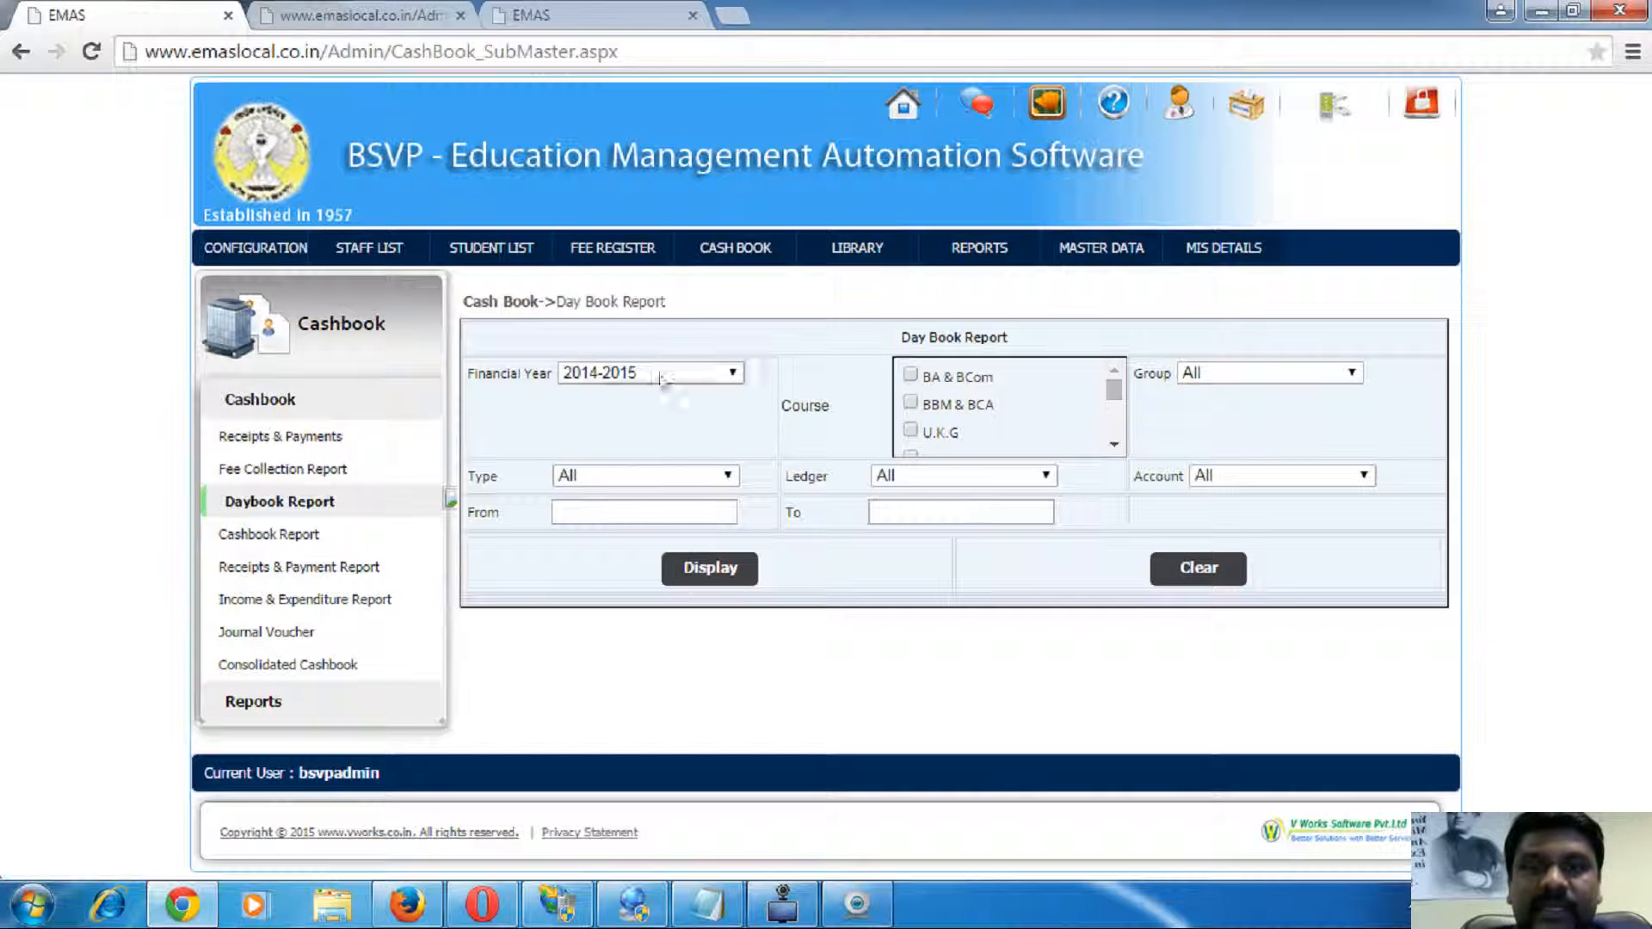
{"action": "left_click", "coordinate": [1239, 383]}
{"action": "left_click", "coordinate": [1222, 409]}
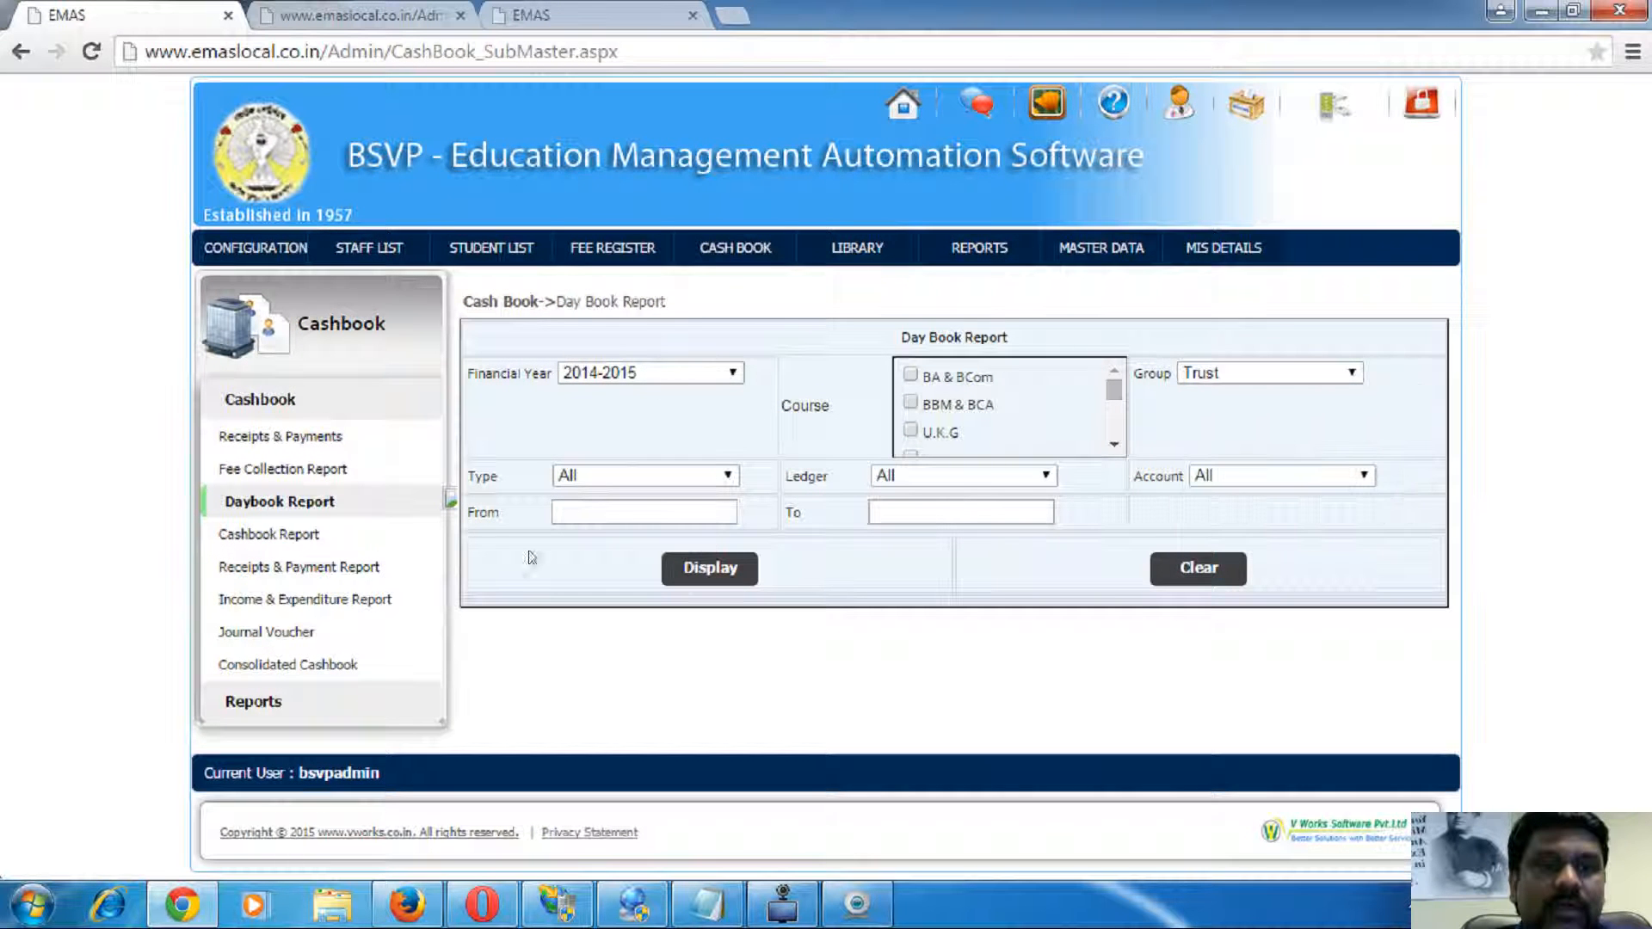
{"action": "left_click", "coordinate": [884, 483]}
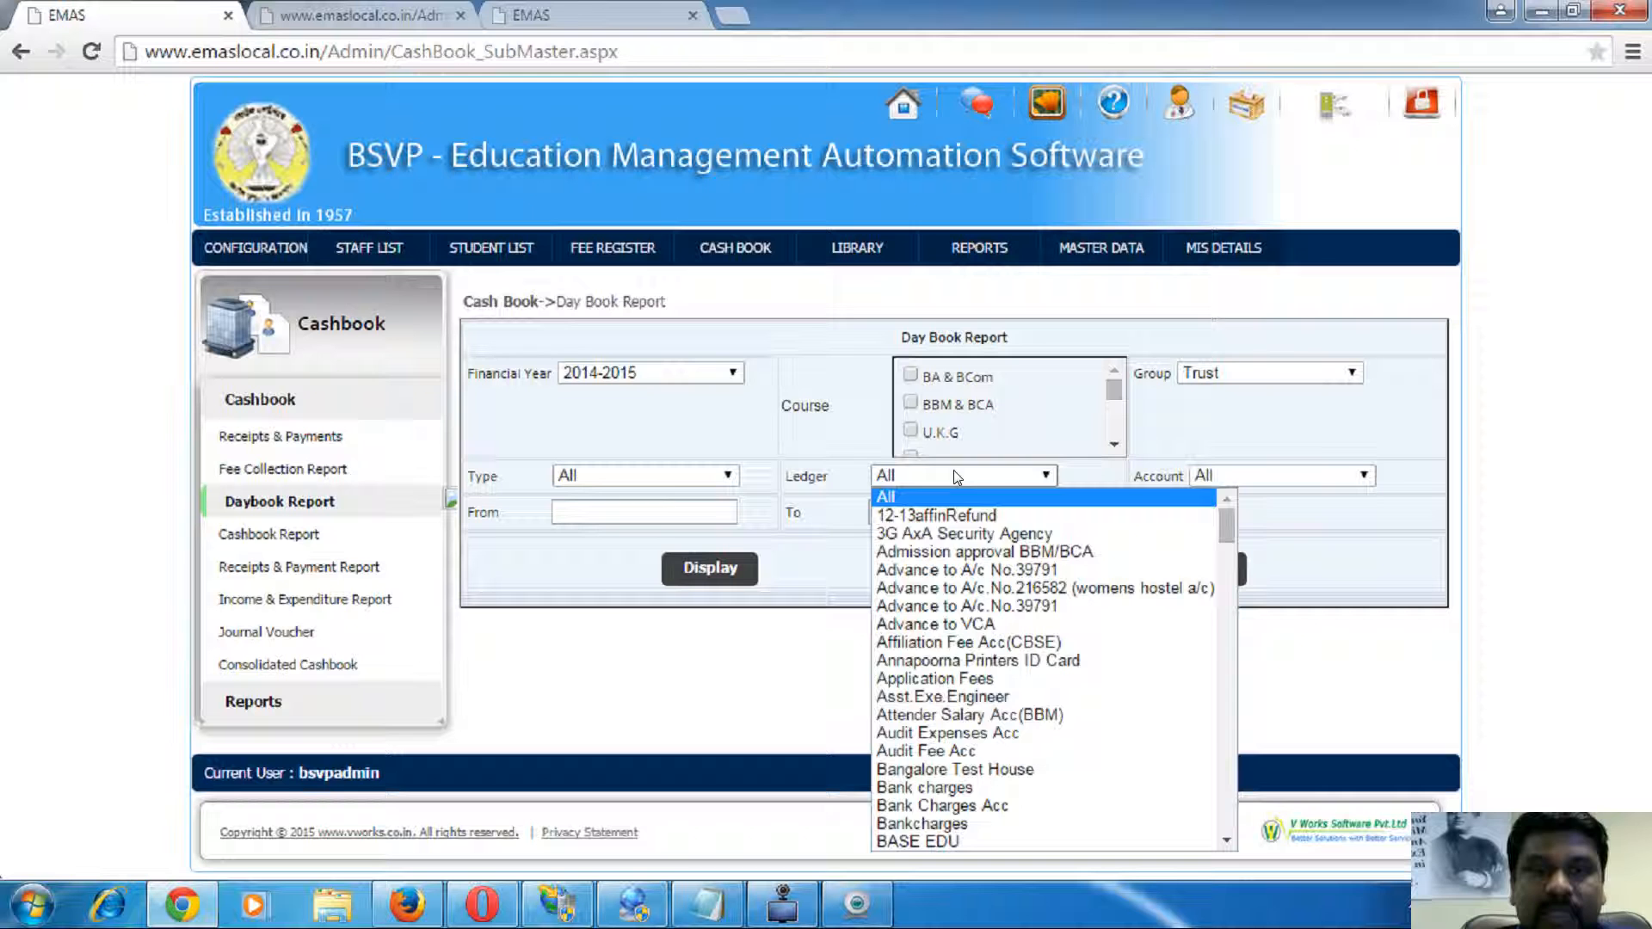
{"action": "left_click", "coordinate": [678, 678]}
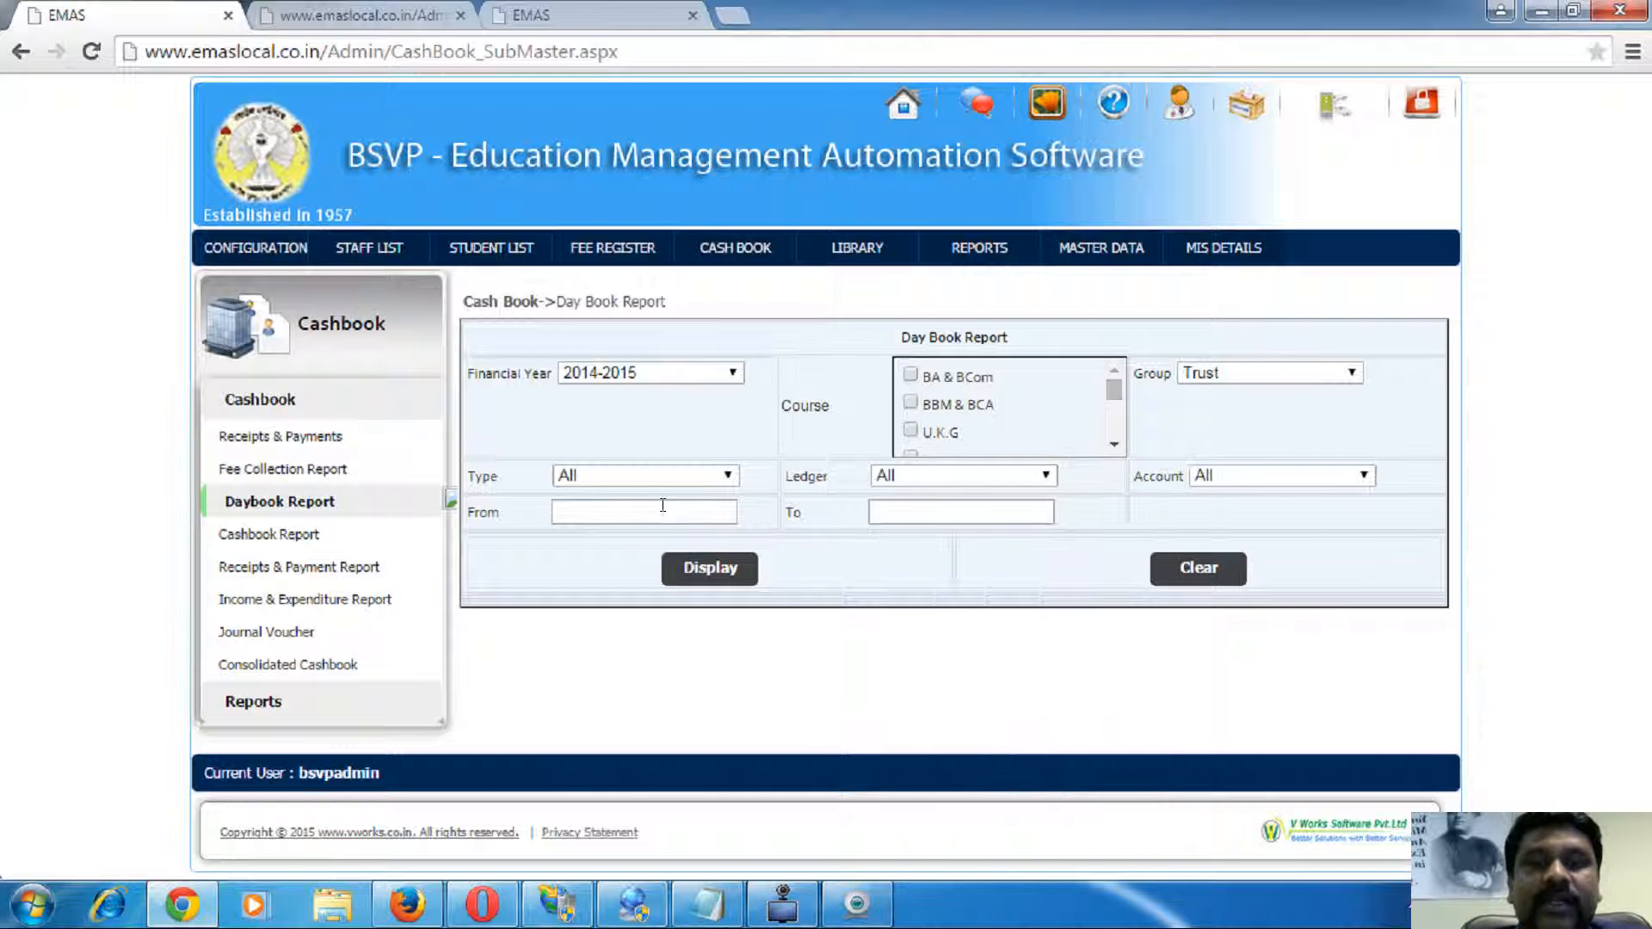
{"action": "left_click", "coordinate": [629, 510]}
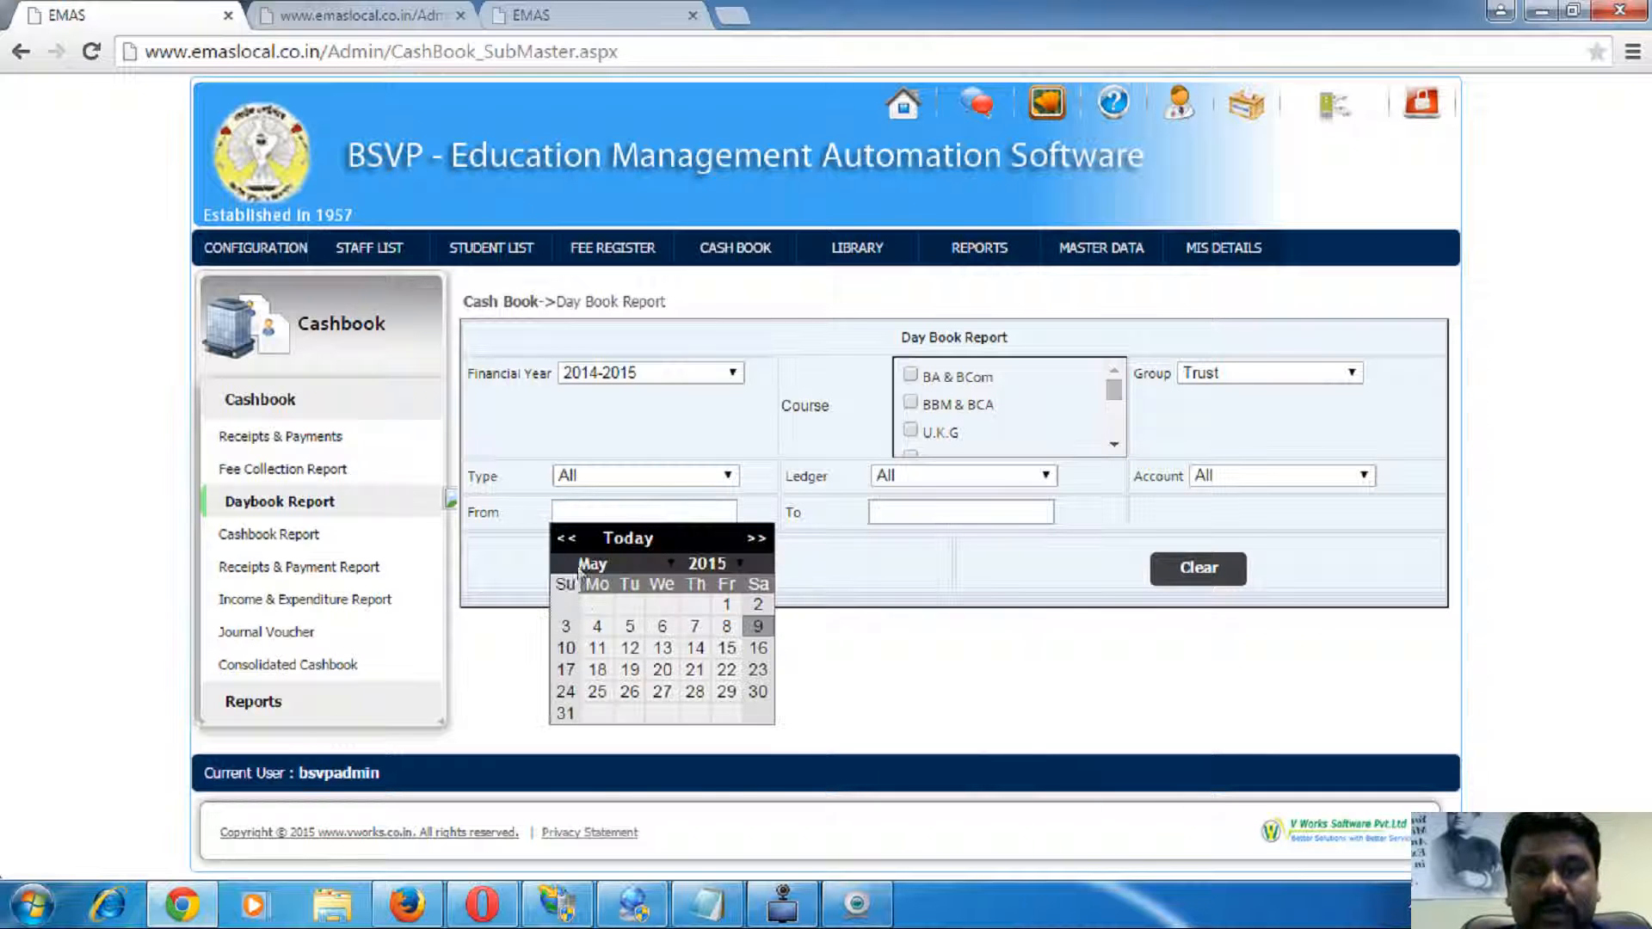
{"action": "left_click", "coordinate": [566, 538]}
{"action": "left_click", "coordinate": [695, 625]}
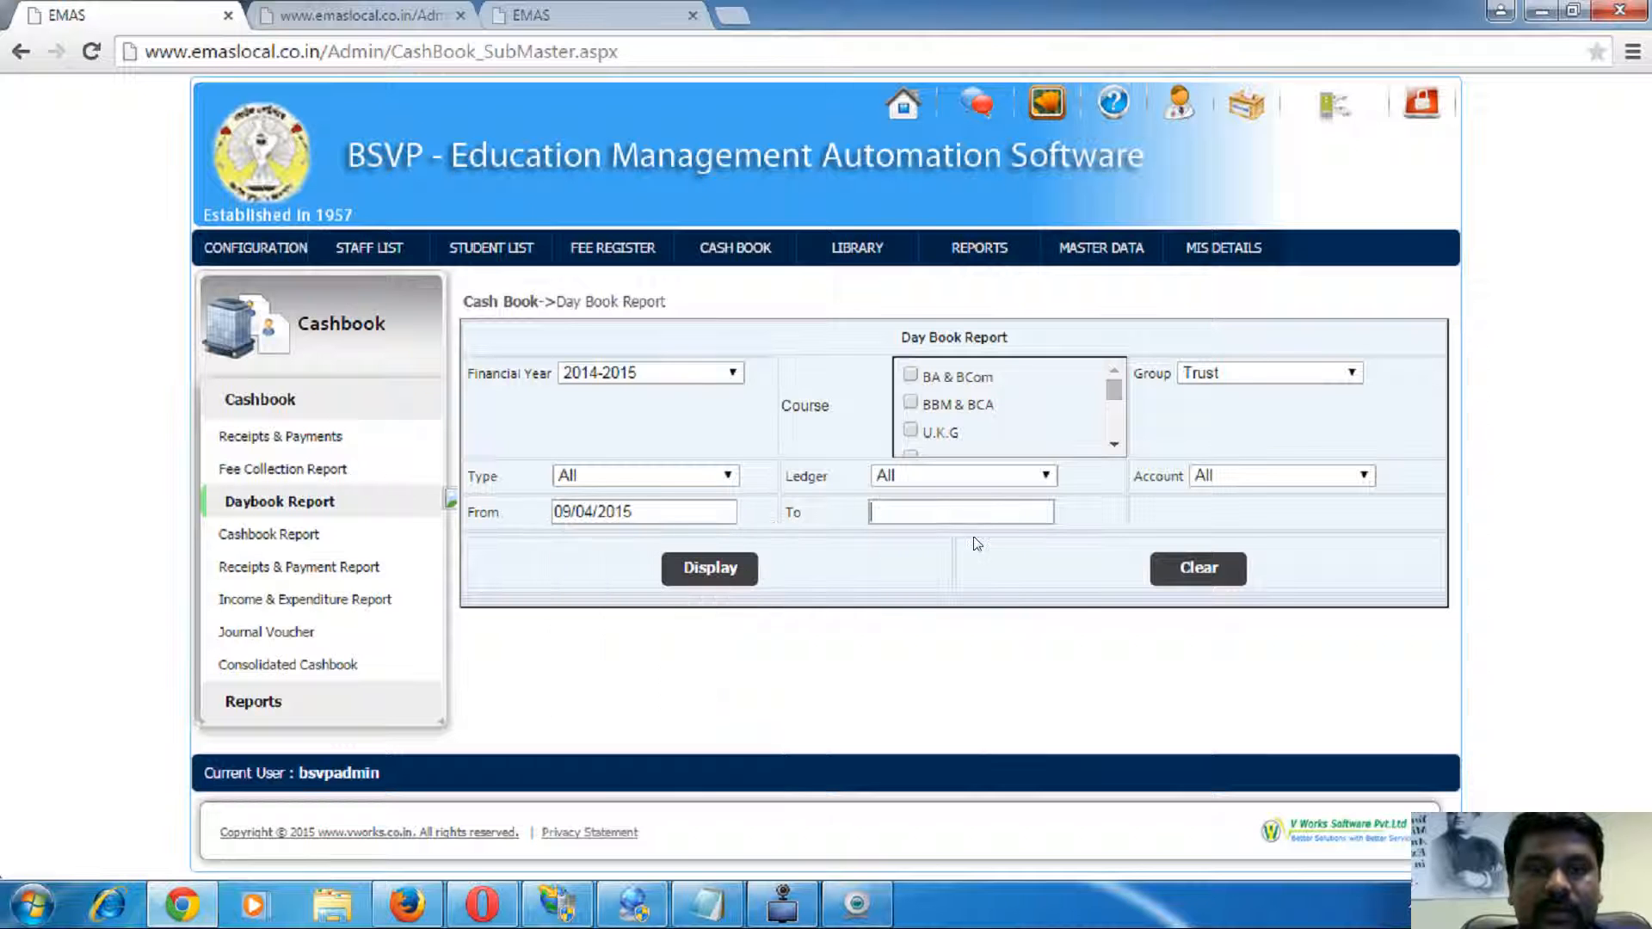
{"action": "left_click", "coordinate": [946, 512]}
{"action": "left_click", "coordinate": [1077, 627]}
{"action": "left_click", "coordinate": [739, 575]}
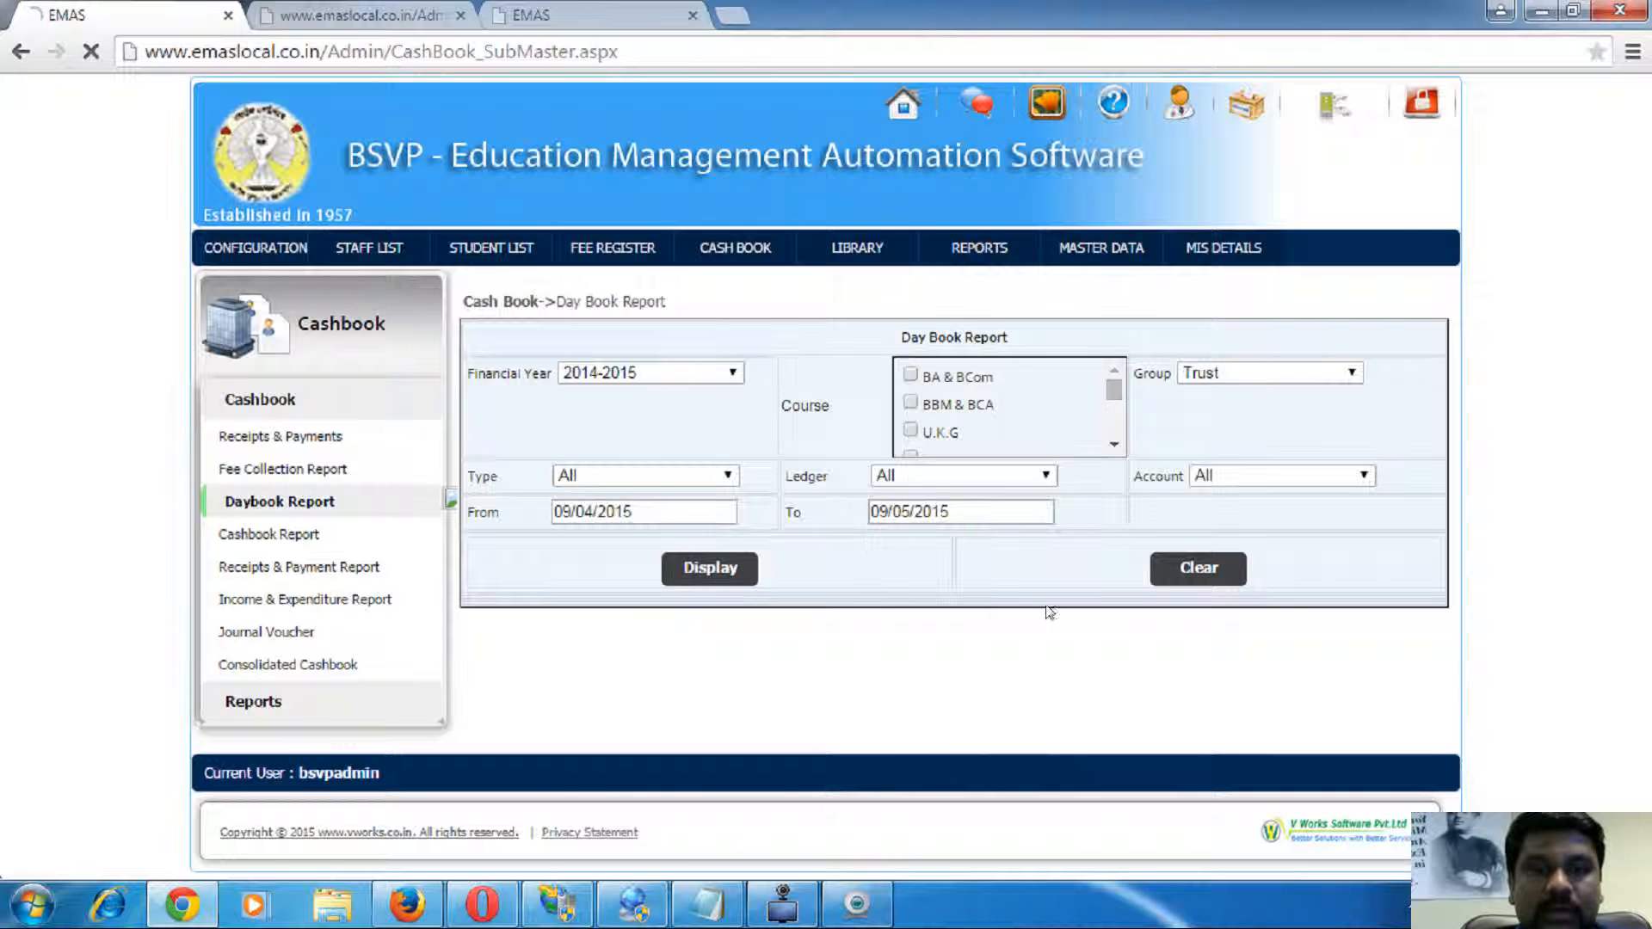
{"action": "left_click", "coordinate": [975, 208]}
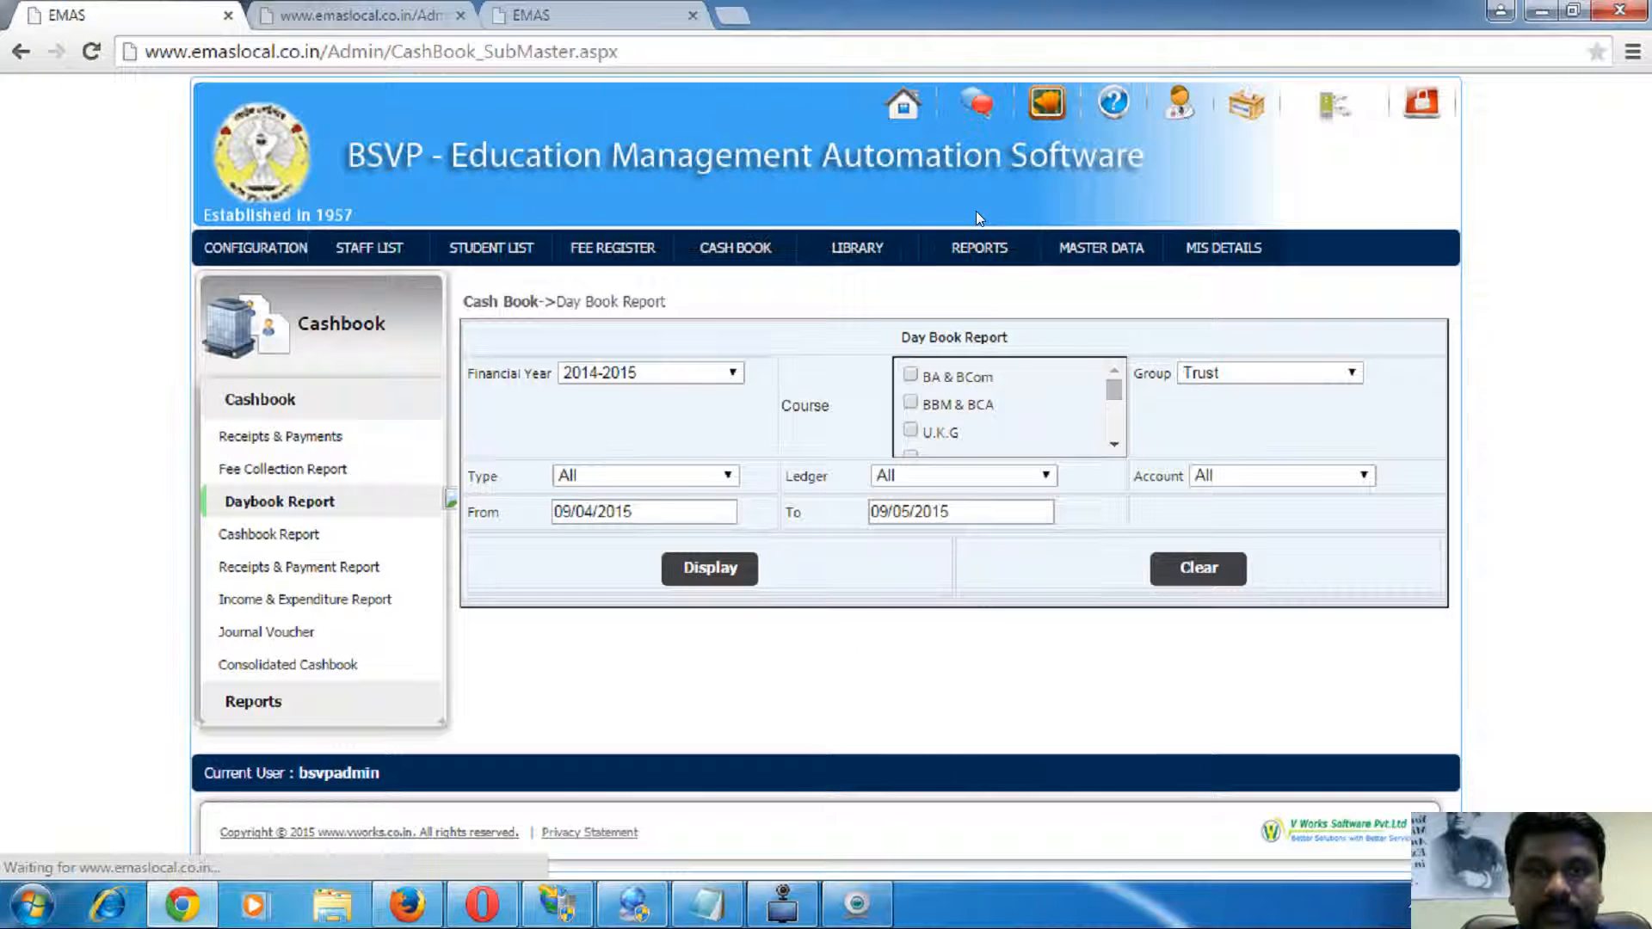
- Move the Day Book start date back to 01/02/2015 and regenerate the report
{"action": "left_click", "coordinate": [679, 510]}
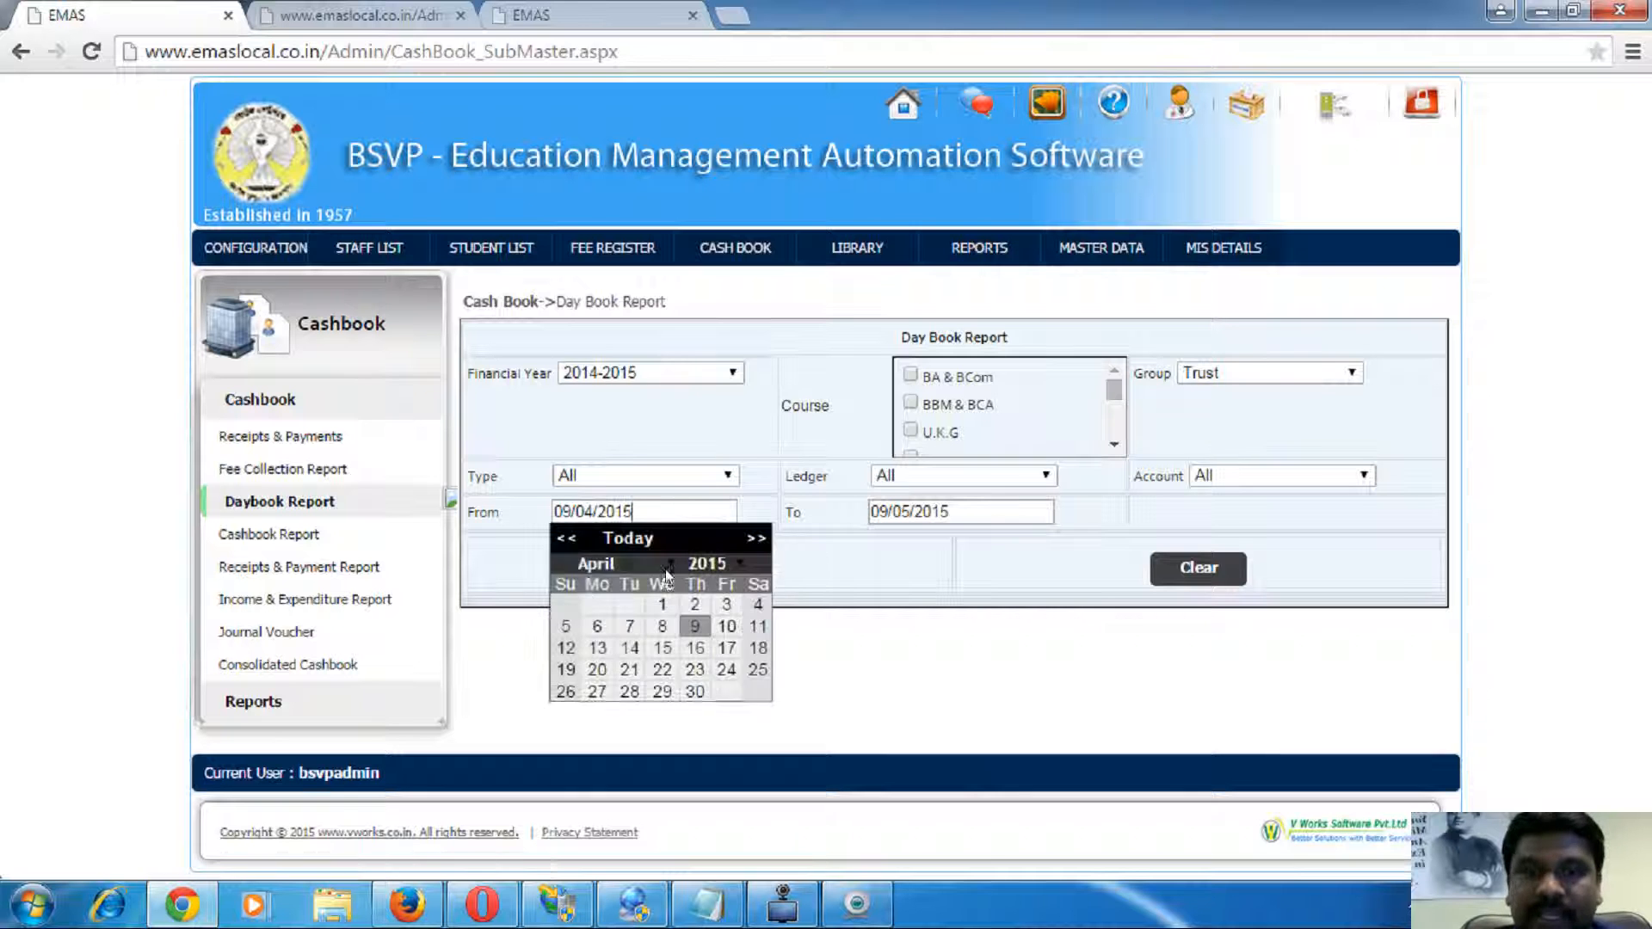
{"action": "left_click", "coordinate": [565, 538]}
{"action": "left_click", "coordinate": [565, 538]}
{"action": "left_click", "coordinate": [565, 604]}
{"action": "left_click", "coordinate": [714, 570]}
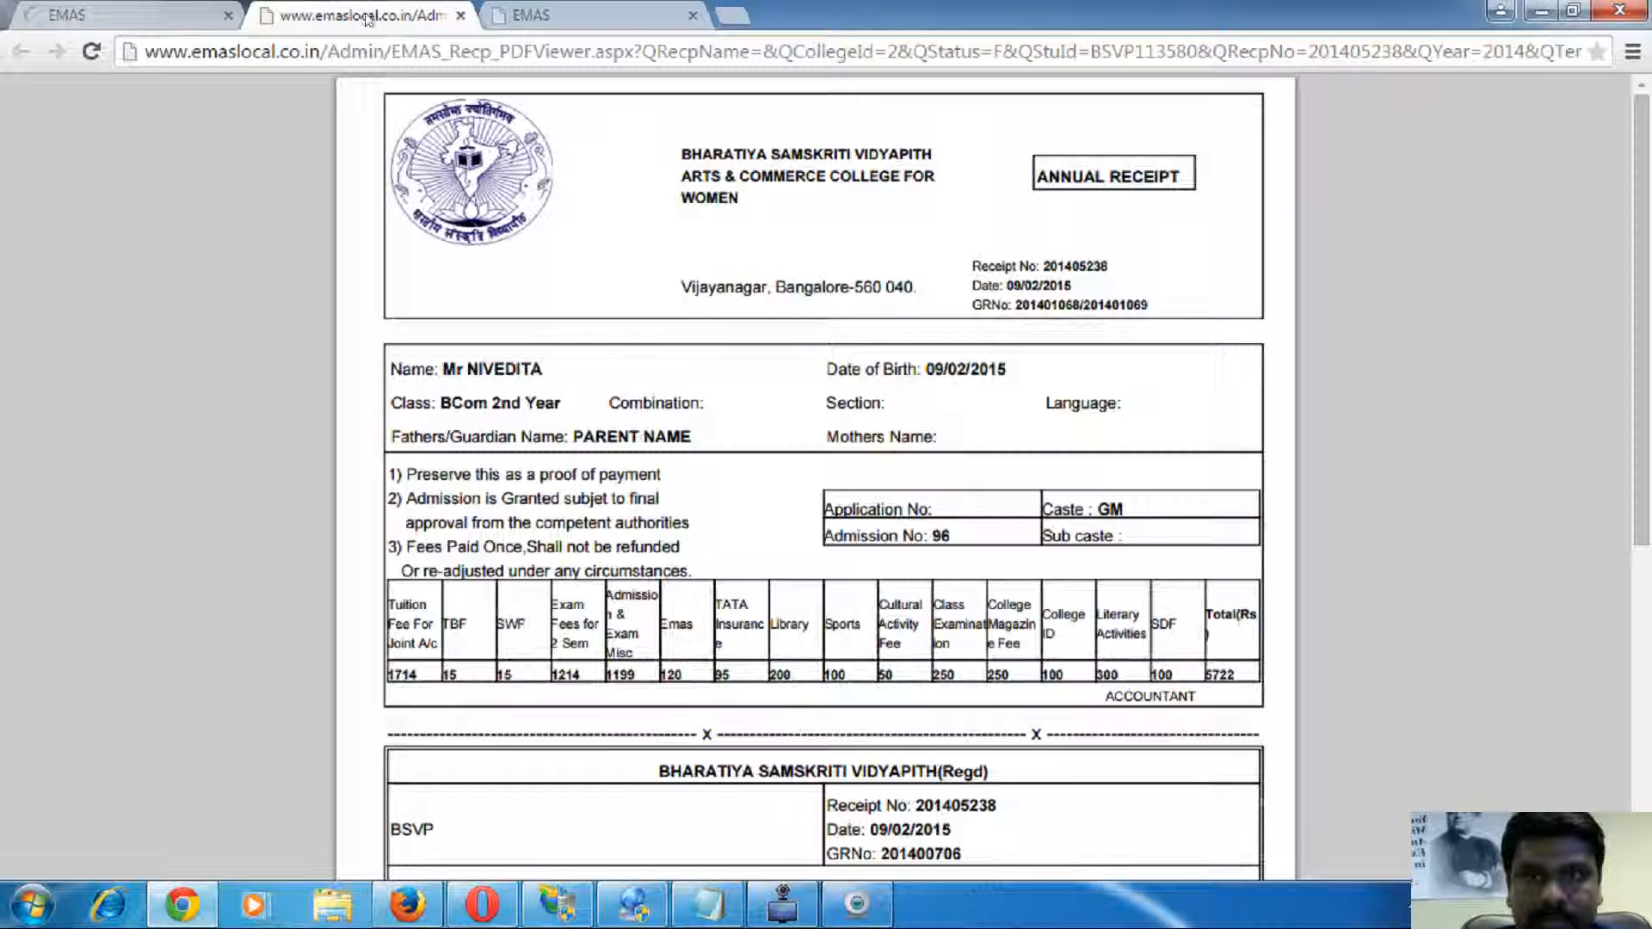
- Close the annual receipt PDF and return to the Day Book Report page
{"action": "left_click", "coordinate": [387, 15]}
{"action": "left_click", "coordinate": [461, 15]}
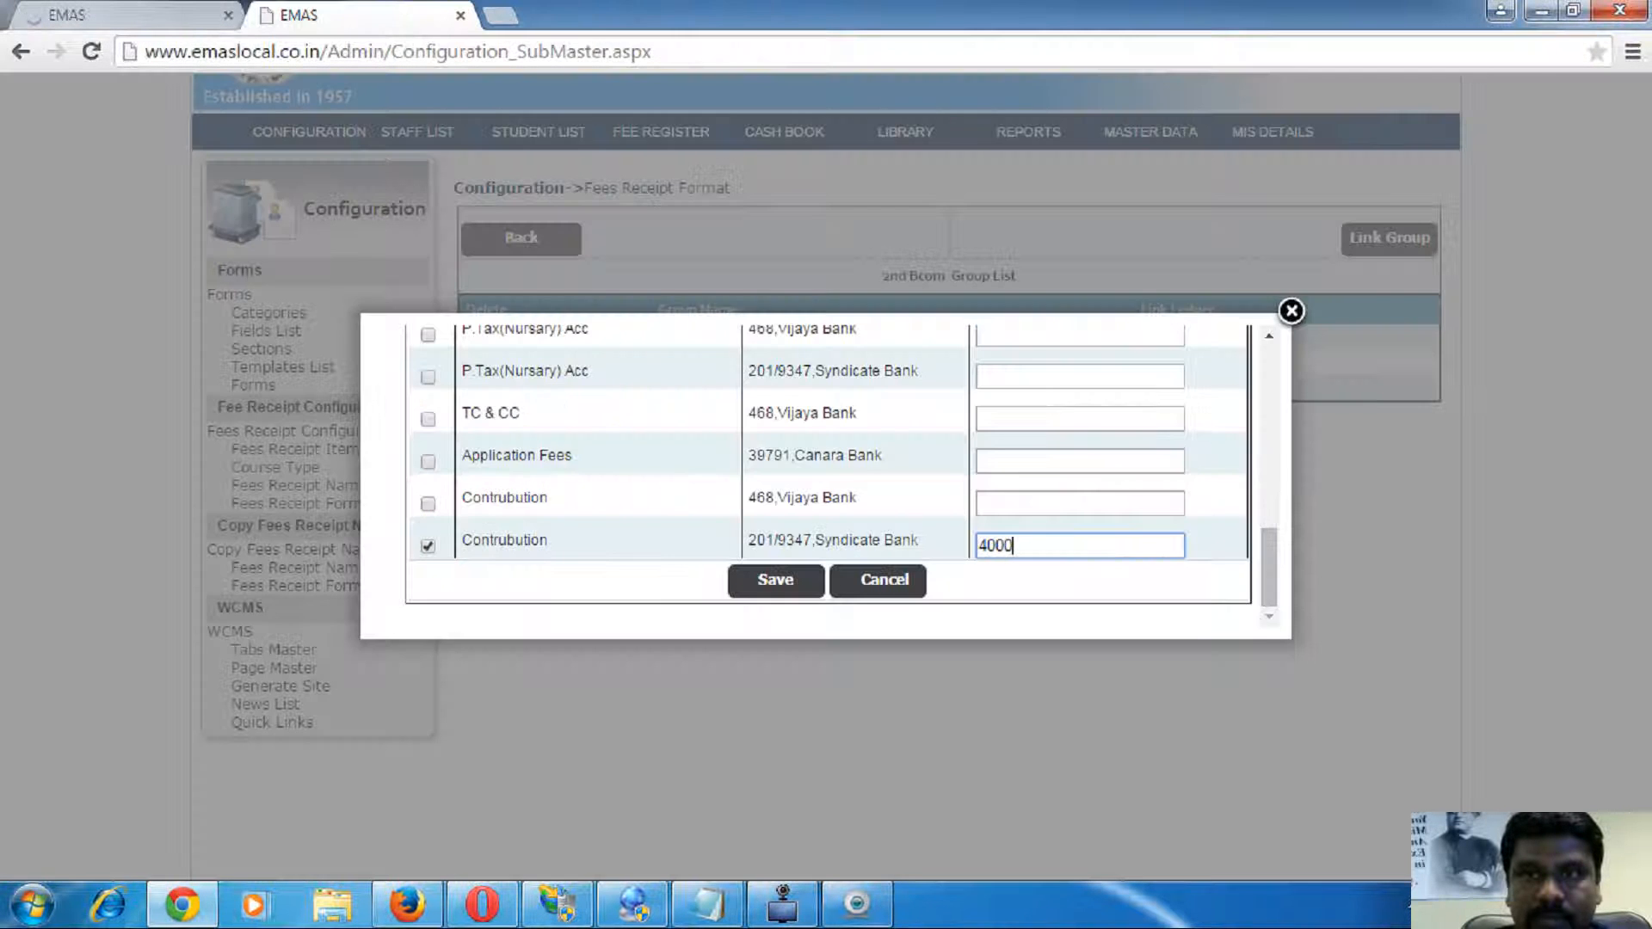
{"action": "left_click", "coordinate": [181, 16]}
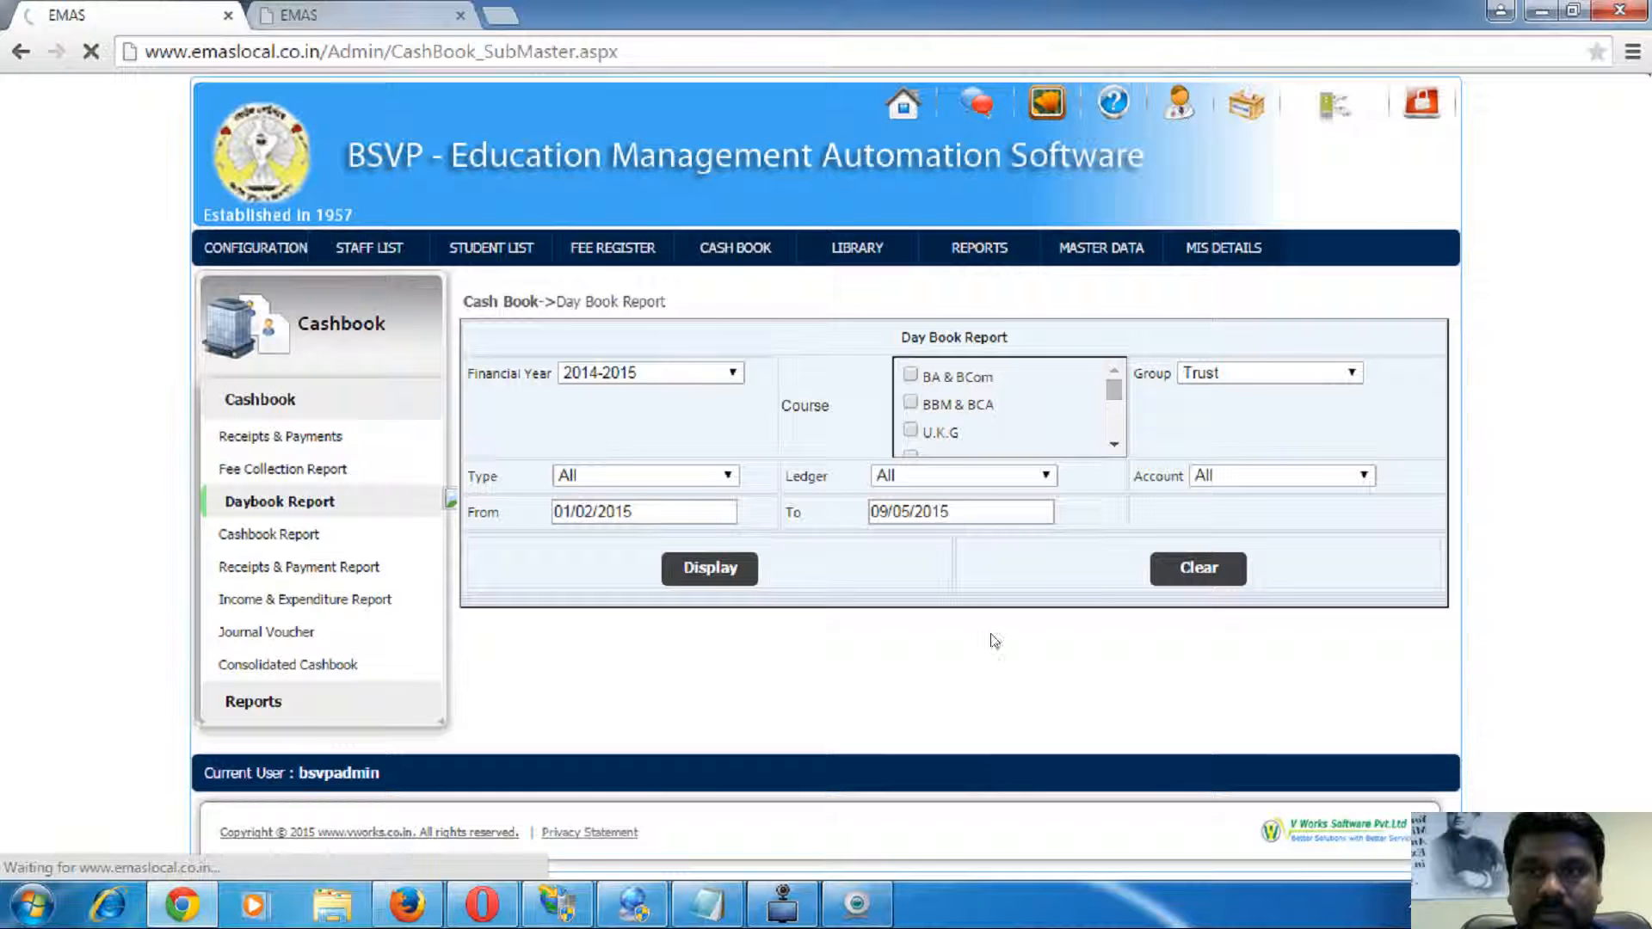
- Open the Cashbook Report page and move between it and the fees receipt configuration
{"action": "left_click", "coordinate": [268, 533]}
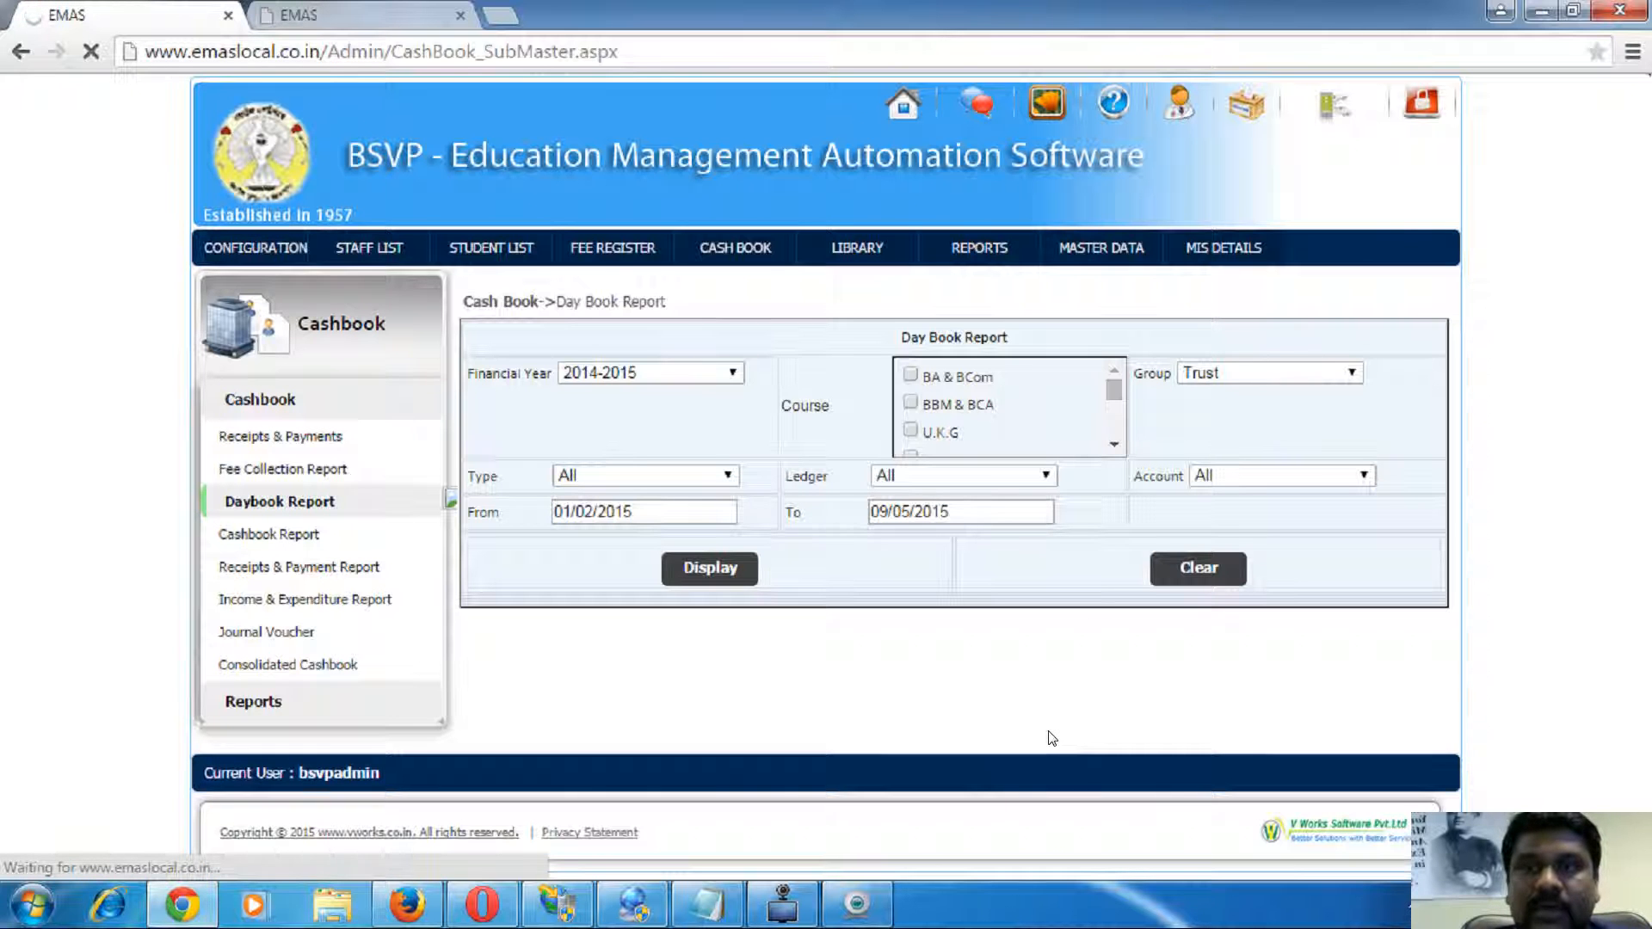
{"action": "left_click", "coordinate": [277, 534]}
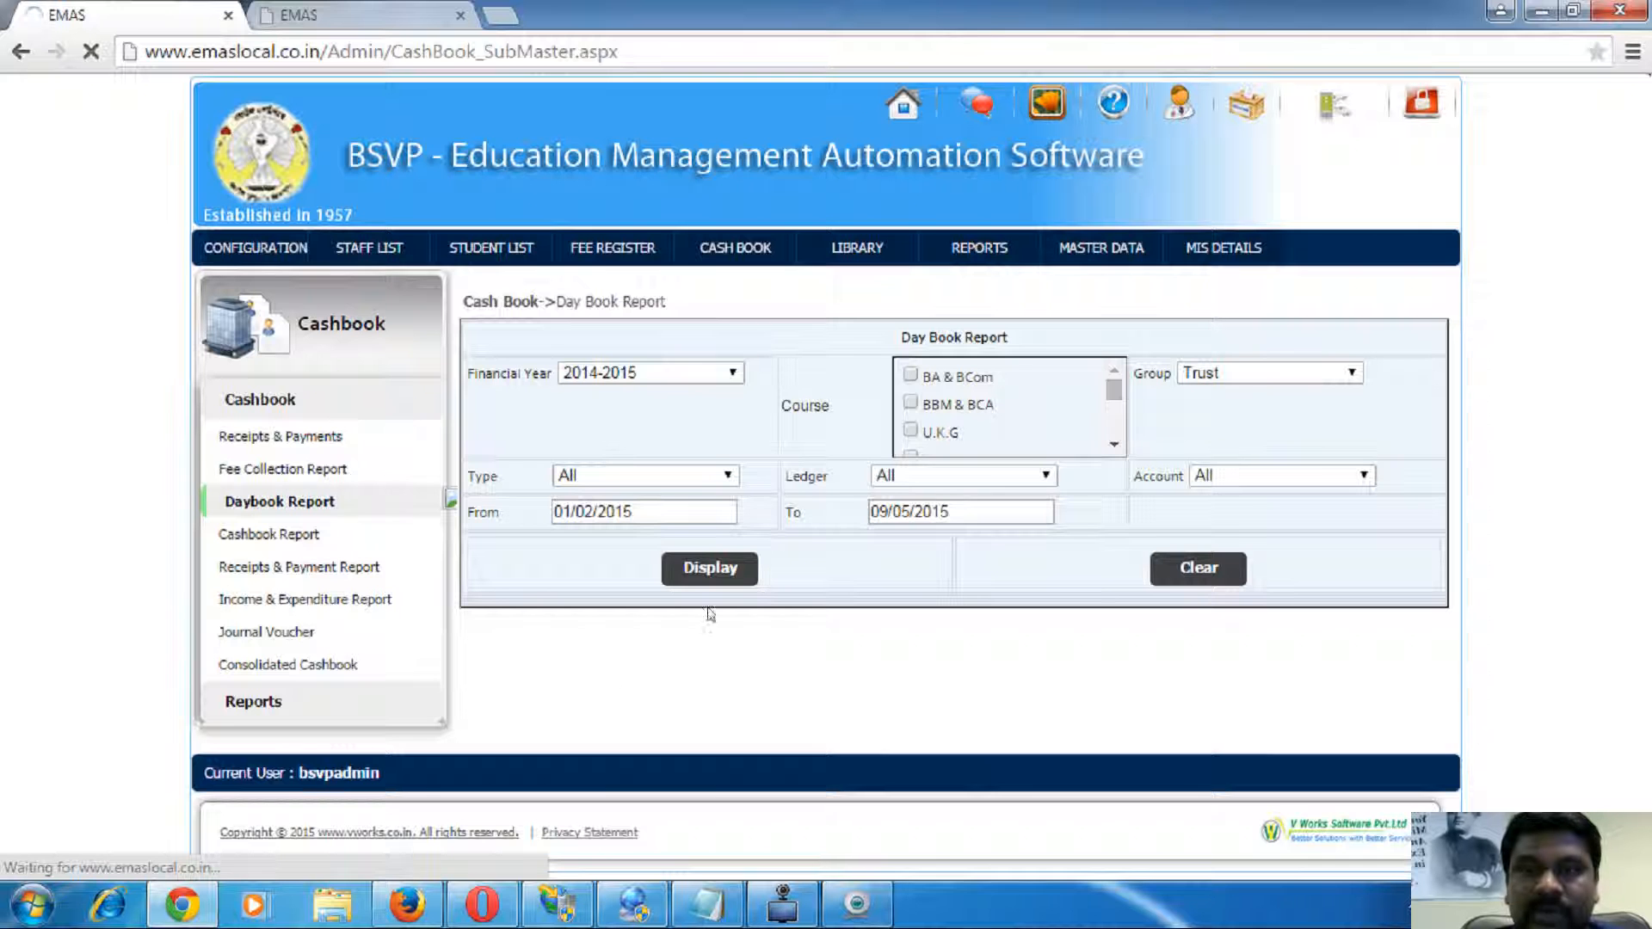
{"action": "left_click", "coordinate": [355, 14]}
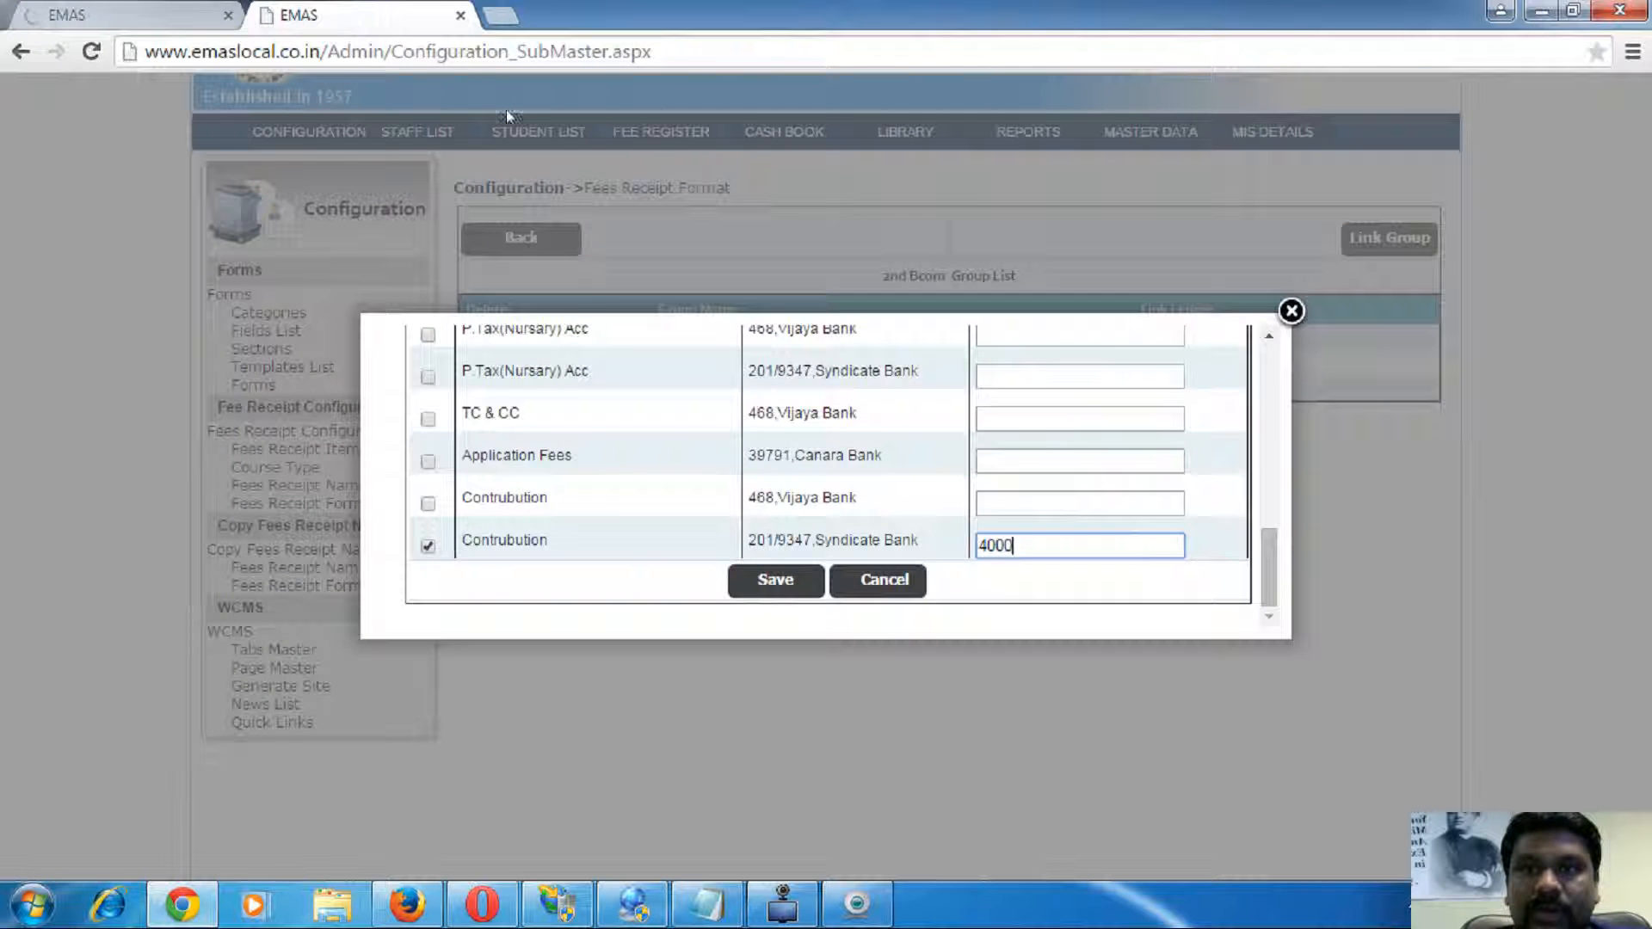
{"action": "left_click", "coordinate": [128, 19]}
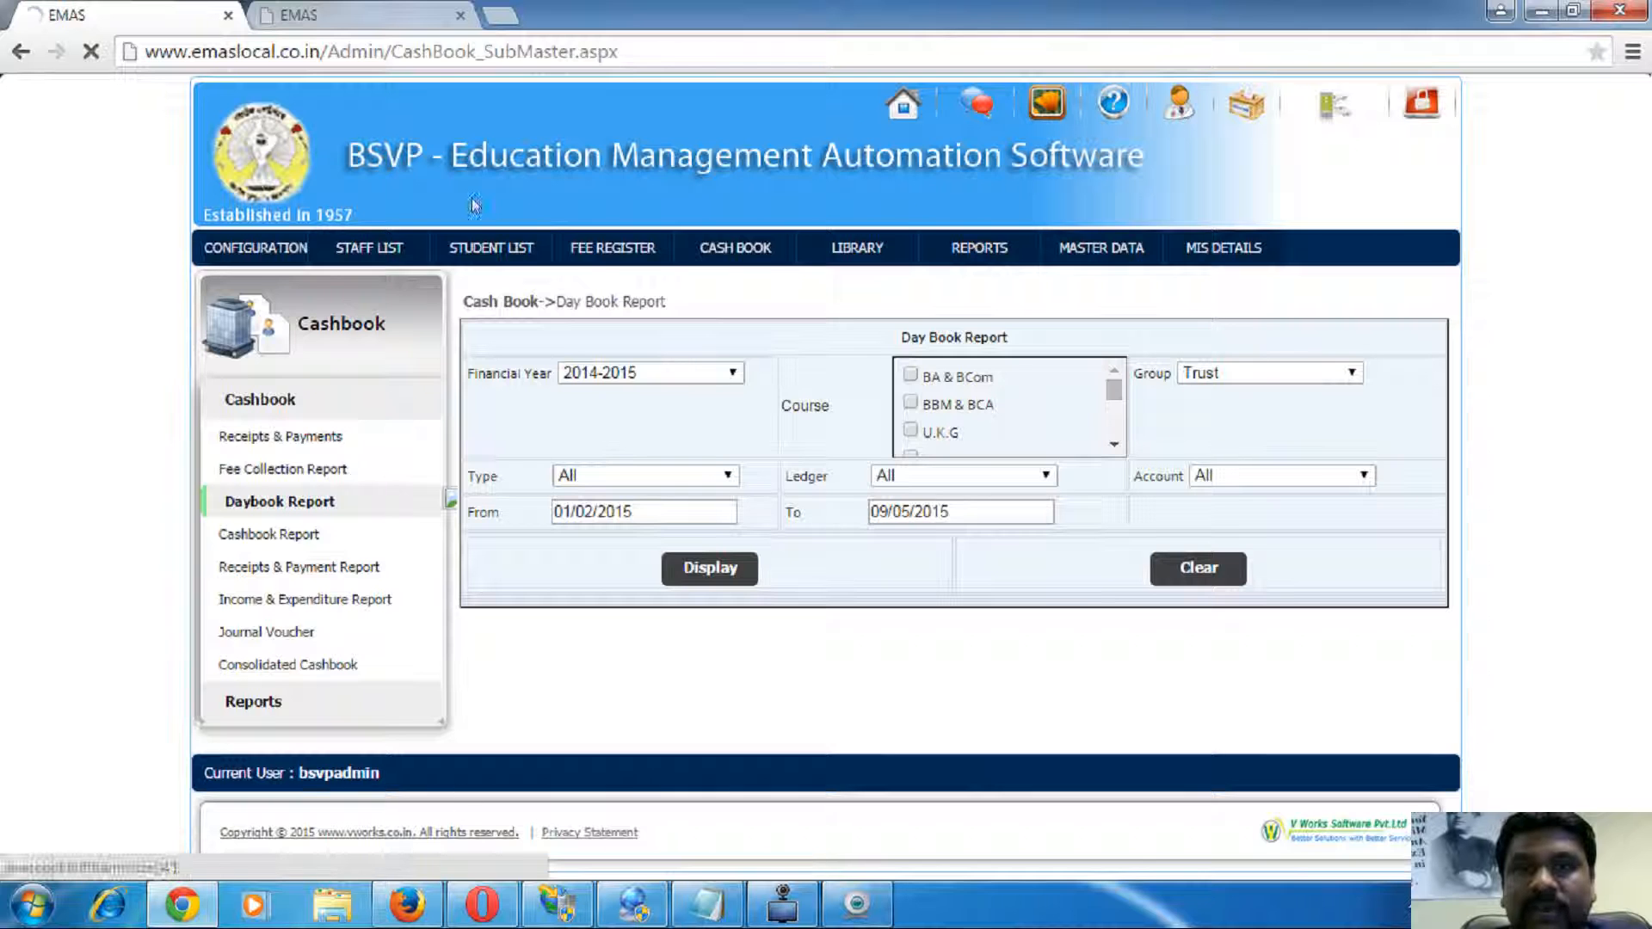
{"action": "left_click", "coordinate": [359, 19]}
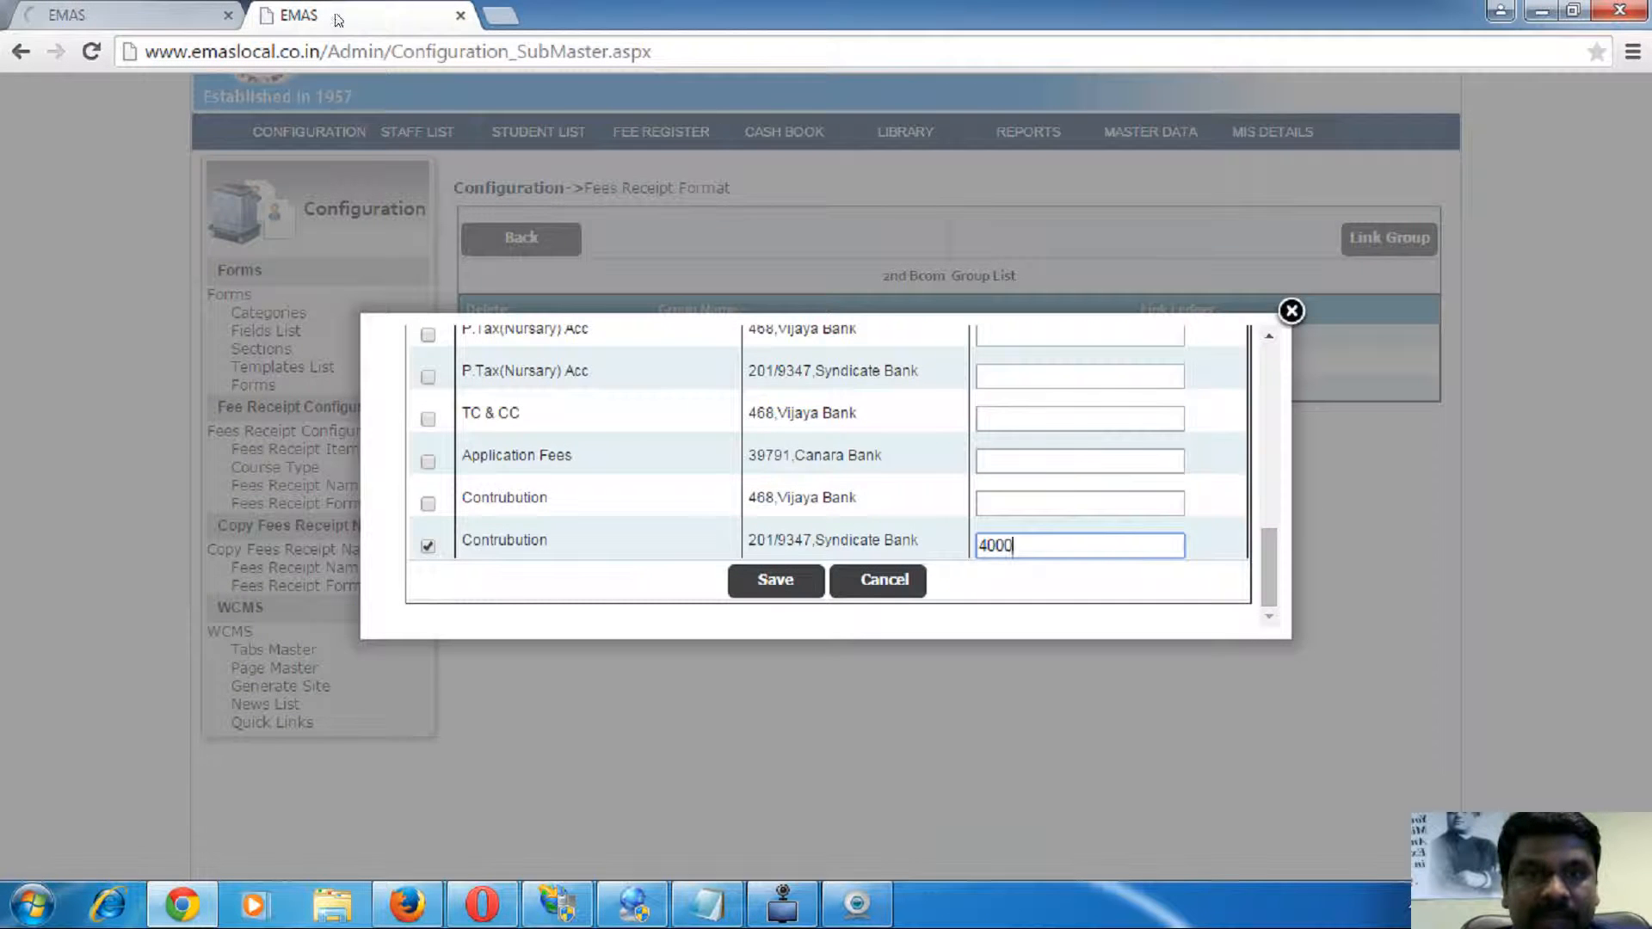
{"action": "left_click", "coordinate": [198, 16]}
- Open the student list in a new tab and view it
{"action": "right_click", "coordinate": [491, 250]}
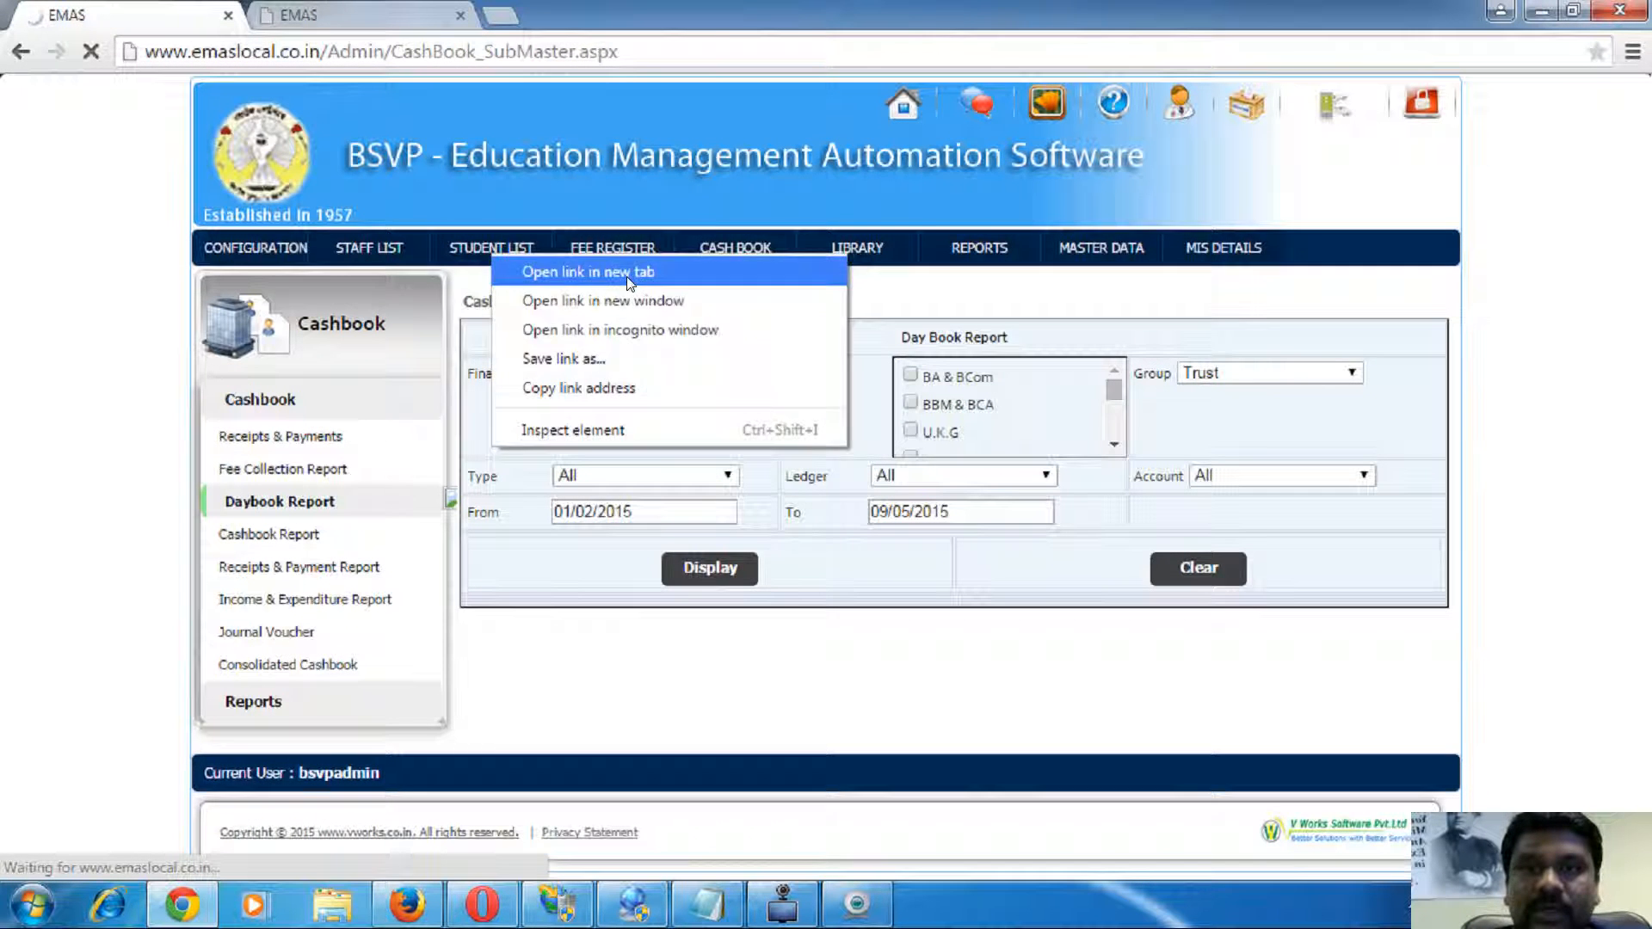
{"action": "left_click", "coordinate": [631, 273]}
{"action": "left_click", "coordinate": [358, 10]}
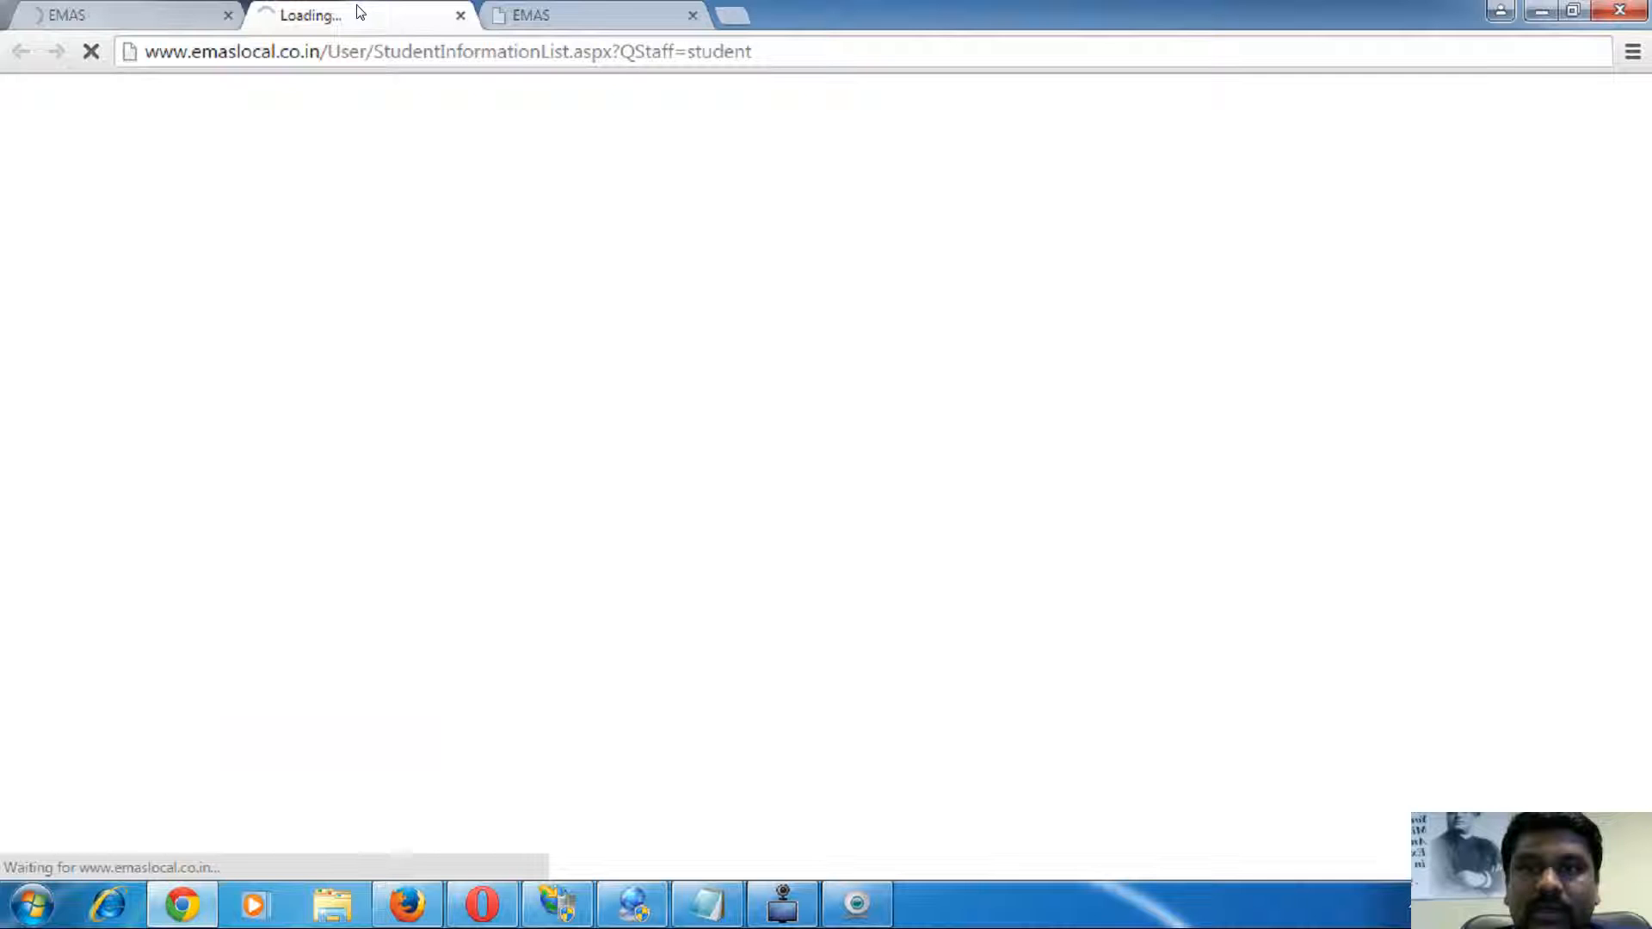
- Move between the fees receipt, student list and Cash Book Report tabs, then bring up the Opera EMAS dashboard
{"action": "left_click", "coordinate": [568, 15]}
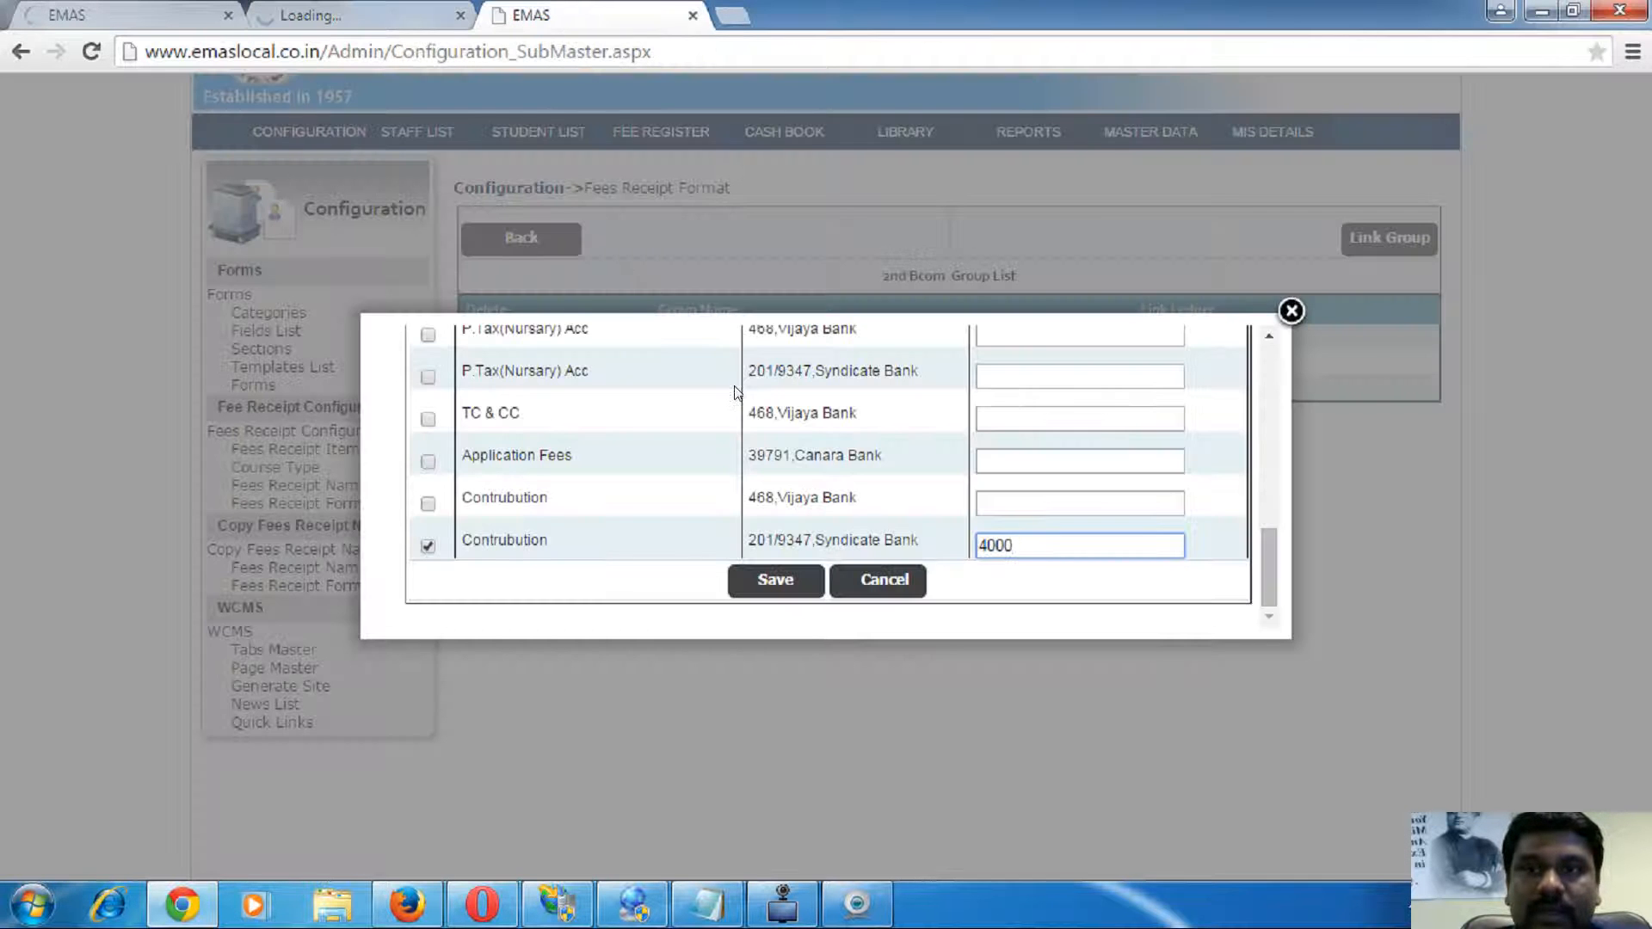
{"action": "left_click", "coordinate": [362, 6]}
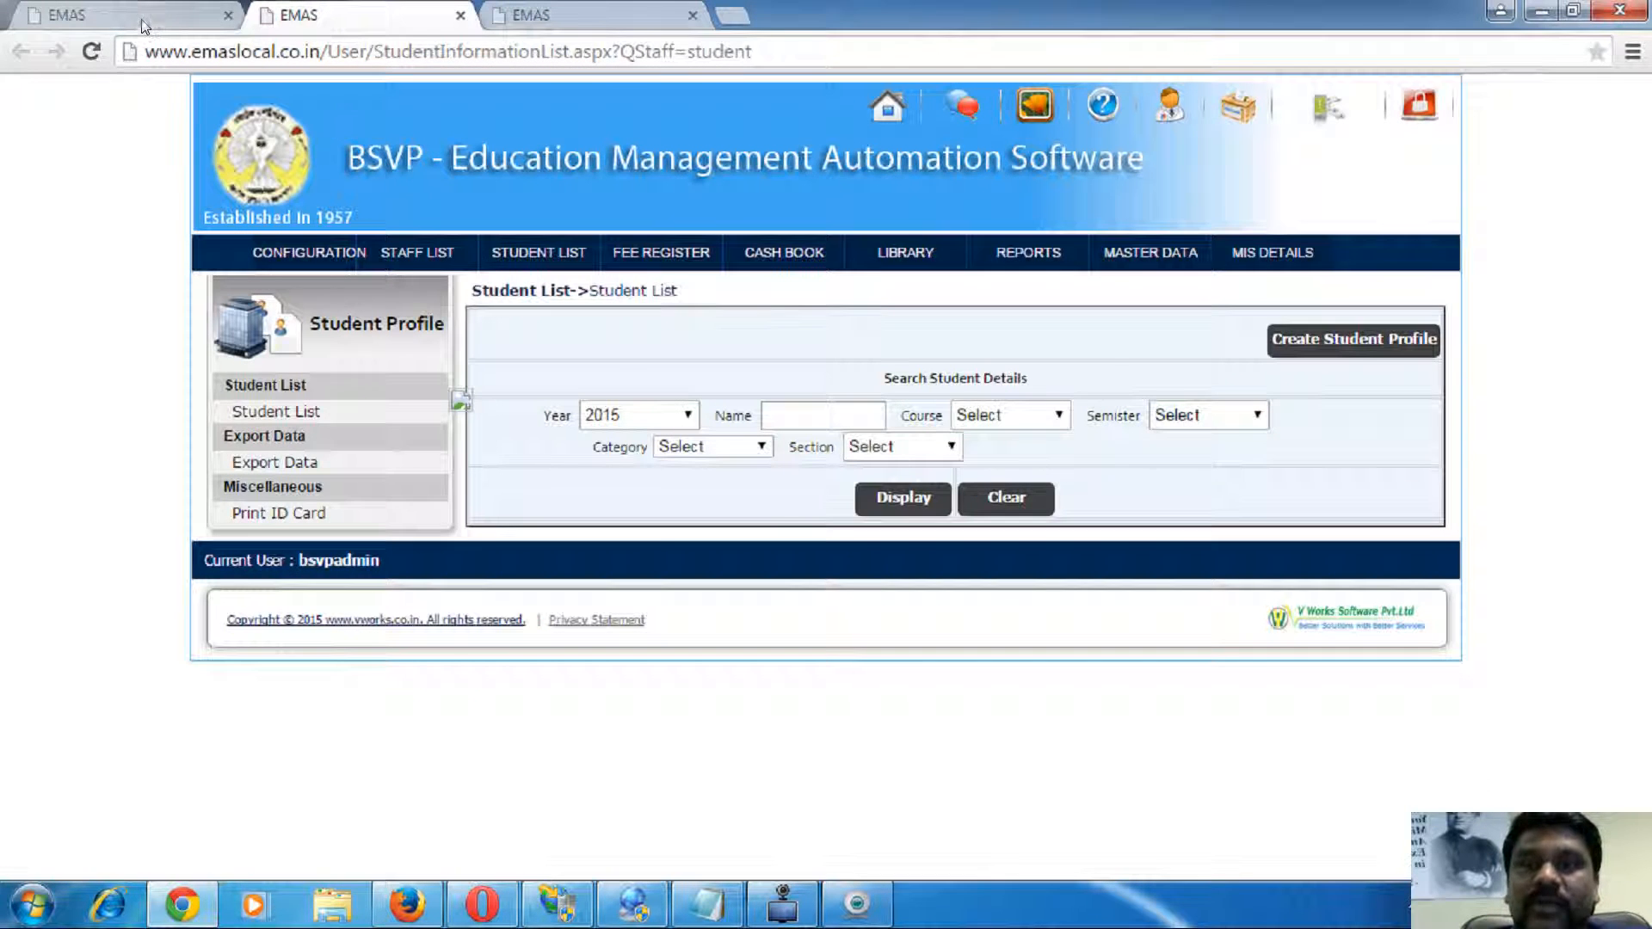
{"action": "left_click", "coordinate": [142, 20]}
{"action": "left_click", "coordinate": [388, 18]}
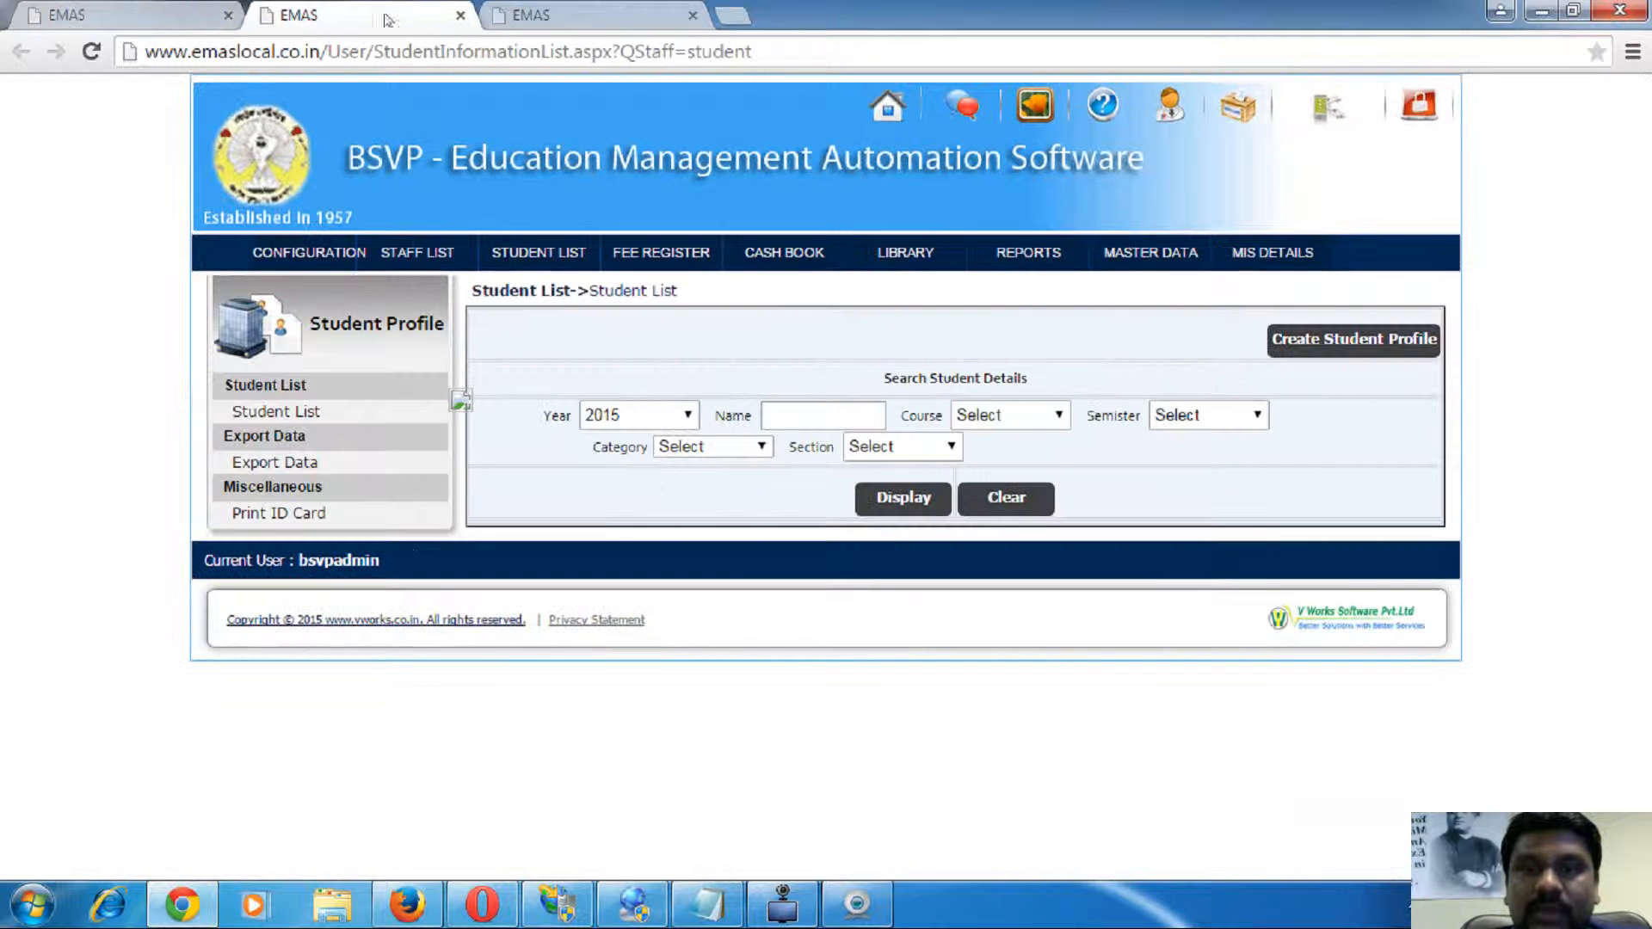
{"action": "left_click", "coordinate": [130, 12]}
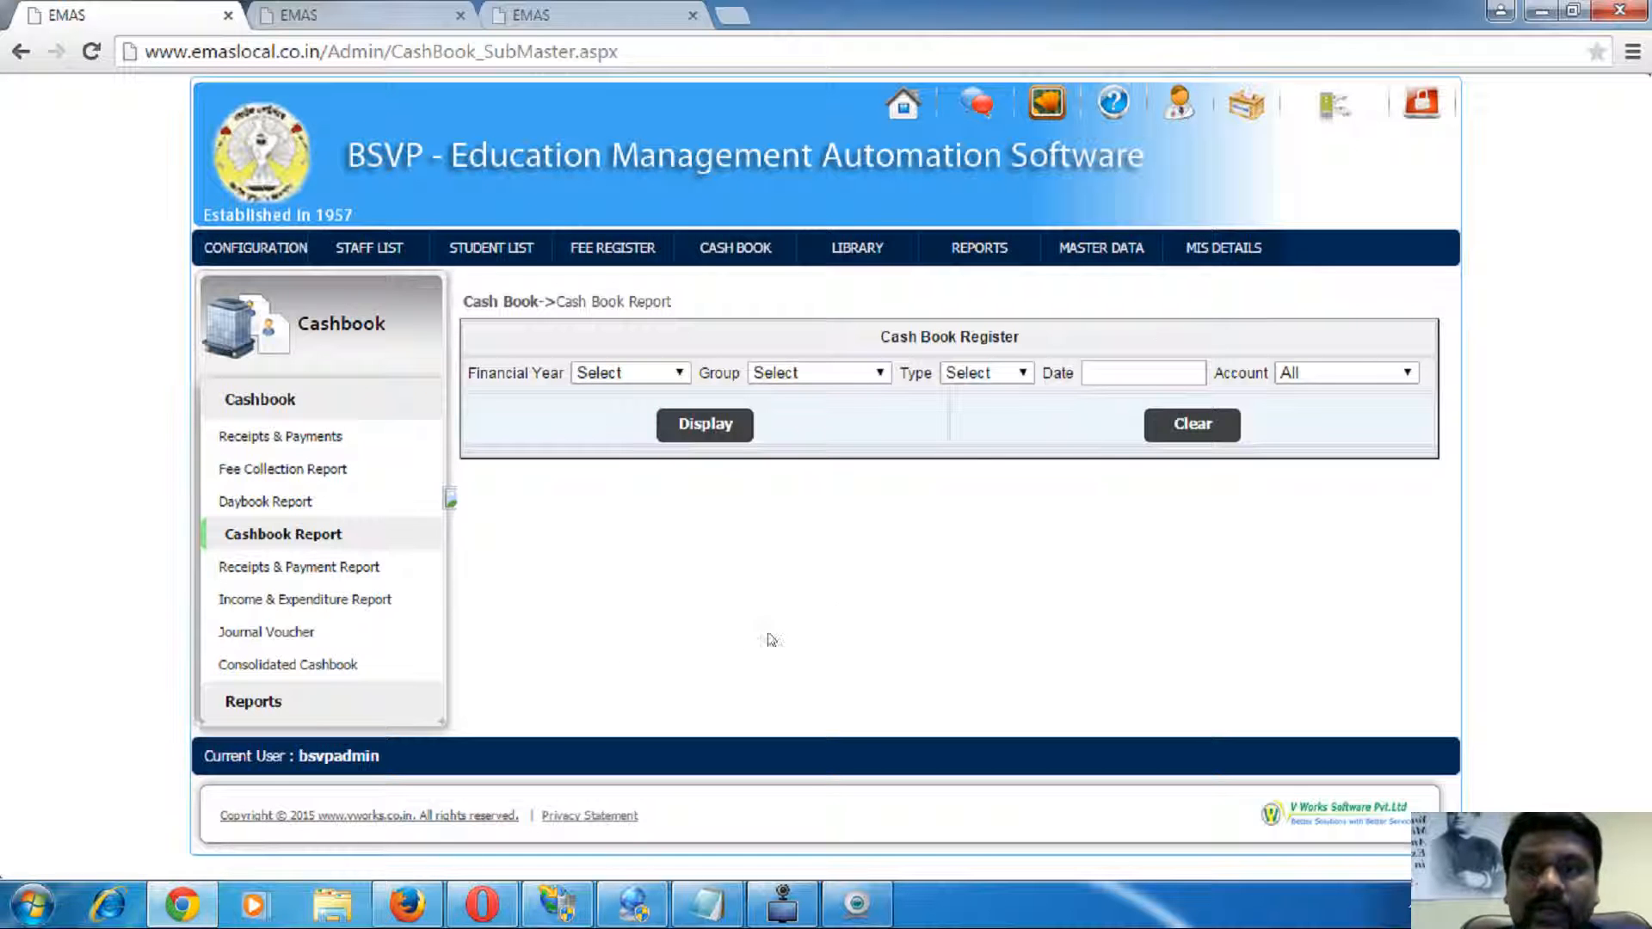
{"action": "left_click", "coordinate": [362, 14]}
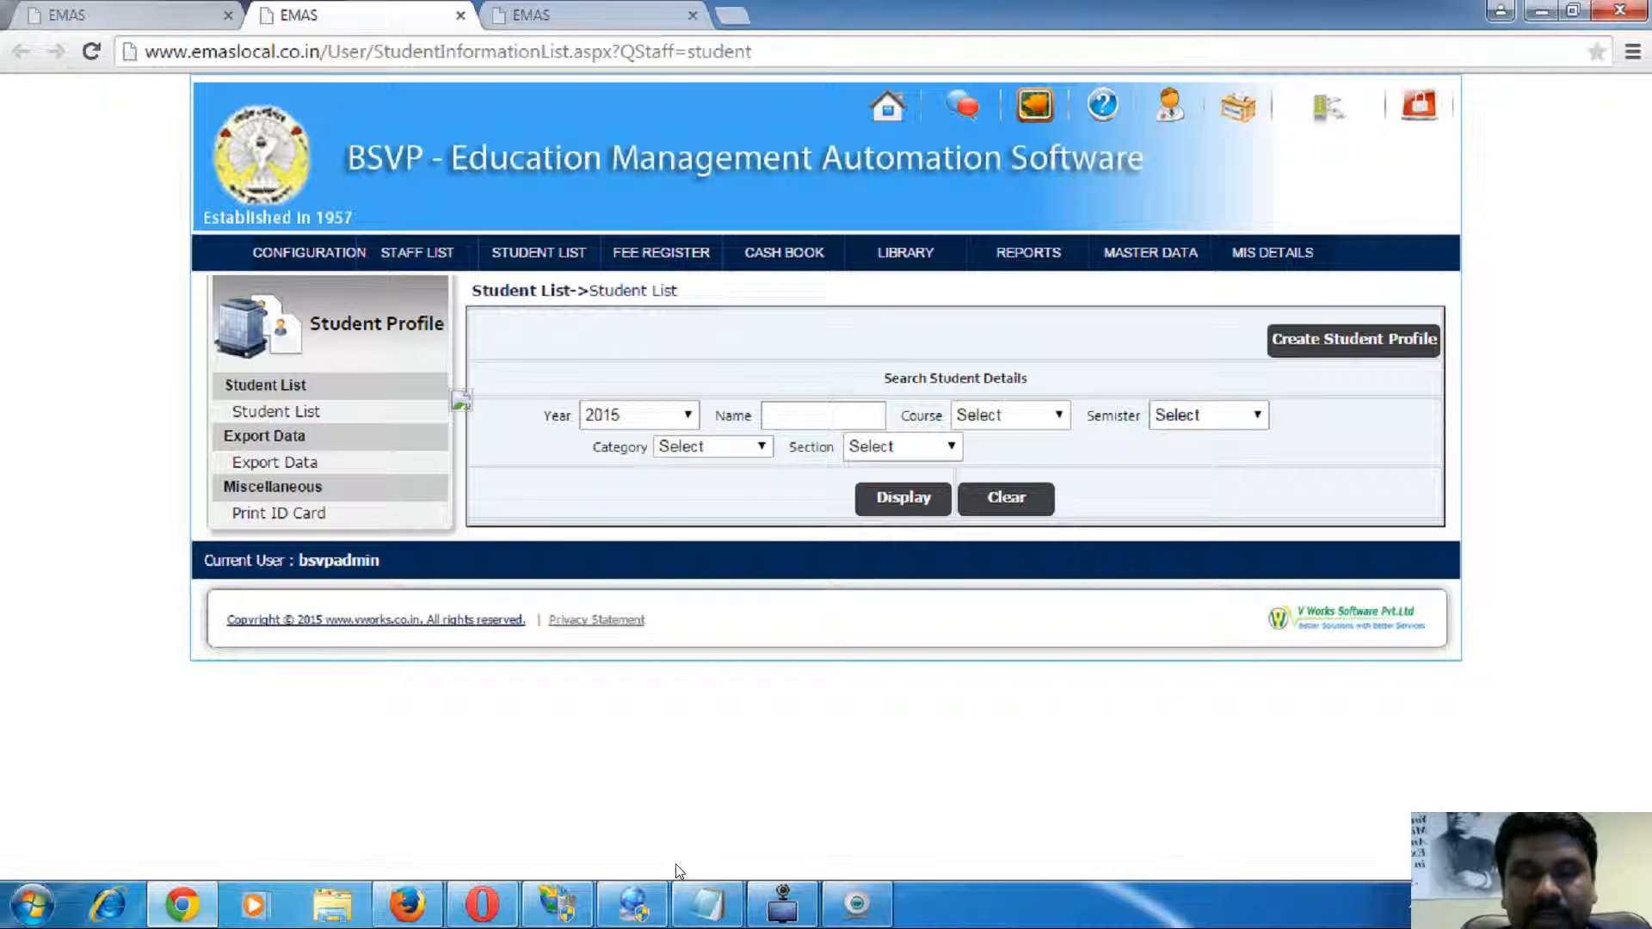
{"action": "left_click", "coordinate": [482, 904]}
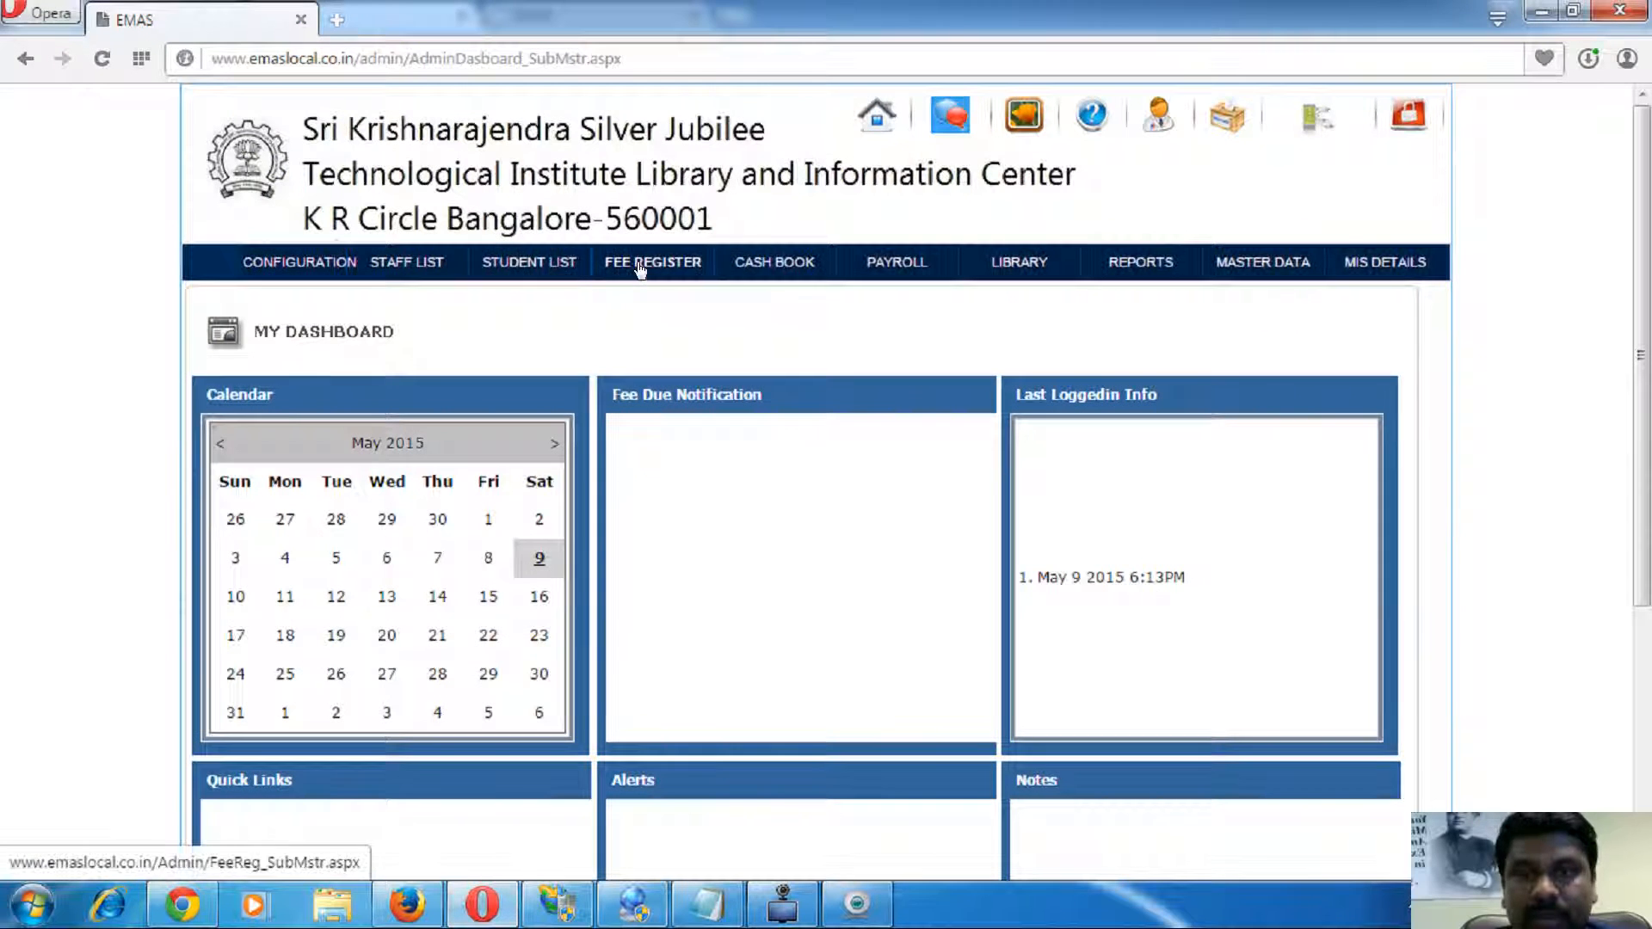
- List the students for year 2014 in the B.E. Electronics & Communication course
{"action": "left_click", "coordinate": [534, 266]}
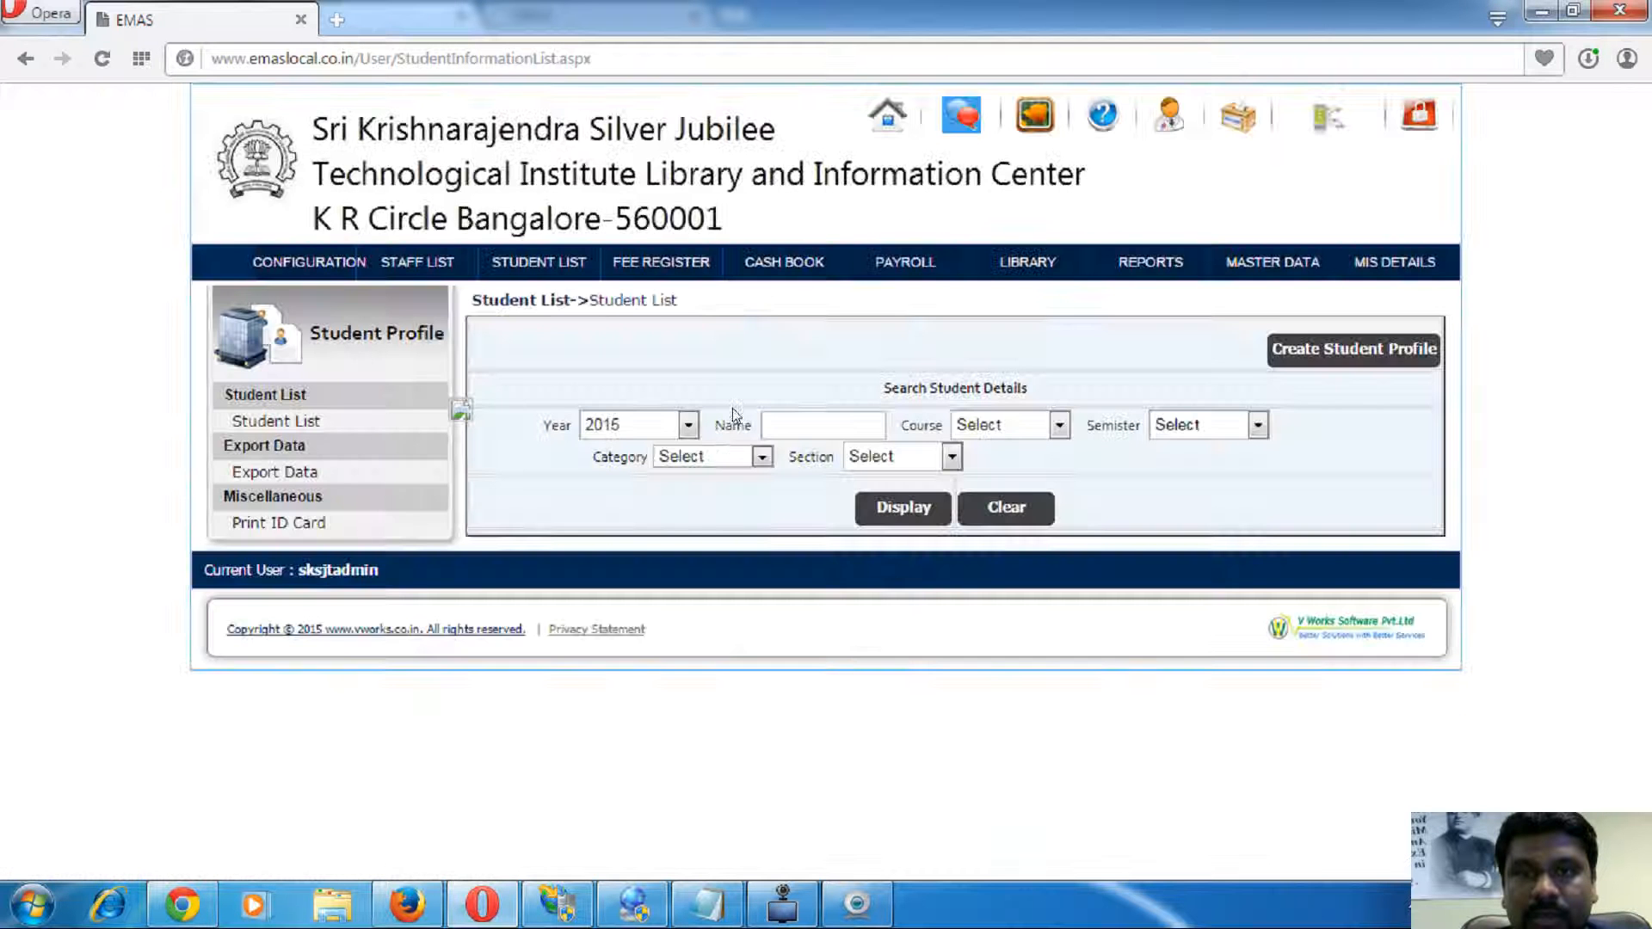
{"action": "left_click", "coordinate": [688, 426]}
{"action": "left_click", "coordinate": [623, 479]}
{"action": "left_click", "coordinate": [997, 426]}
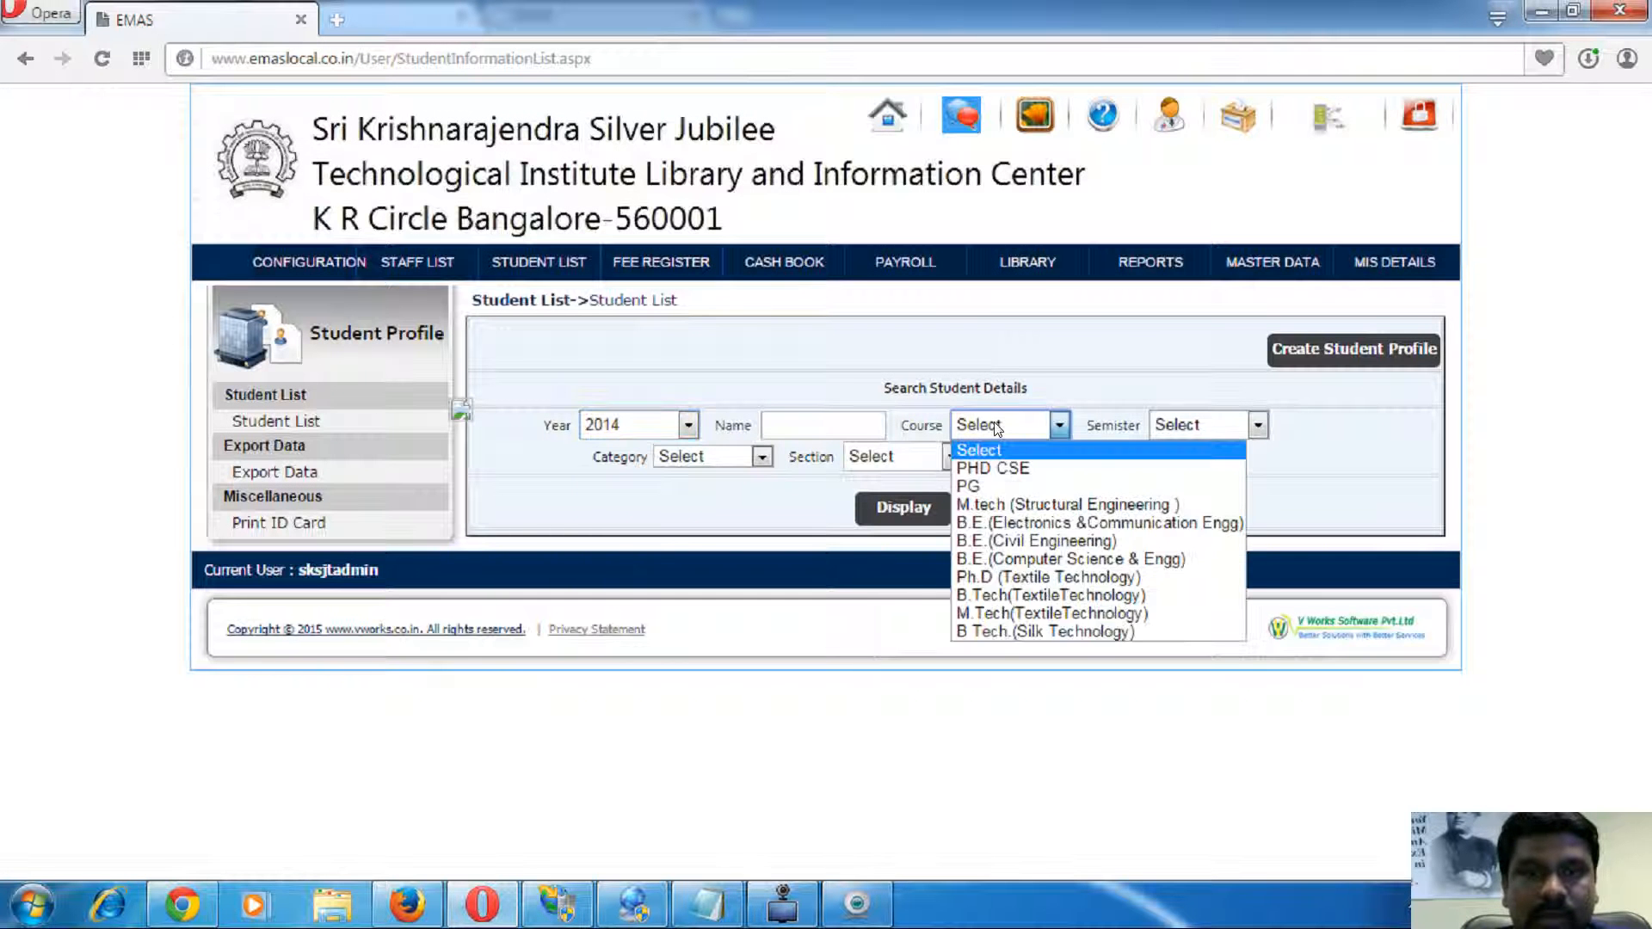
{"action": "left_click", "coordinate": [1102, 522]}
{"action": "left_click", "coordinate": [904, 509]}
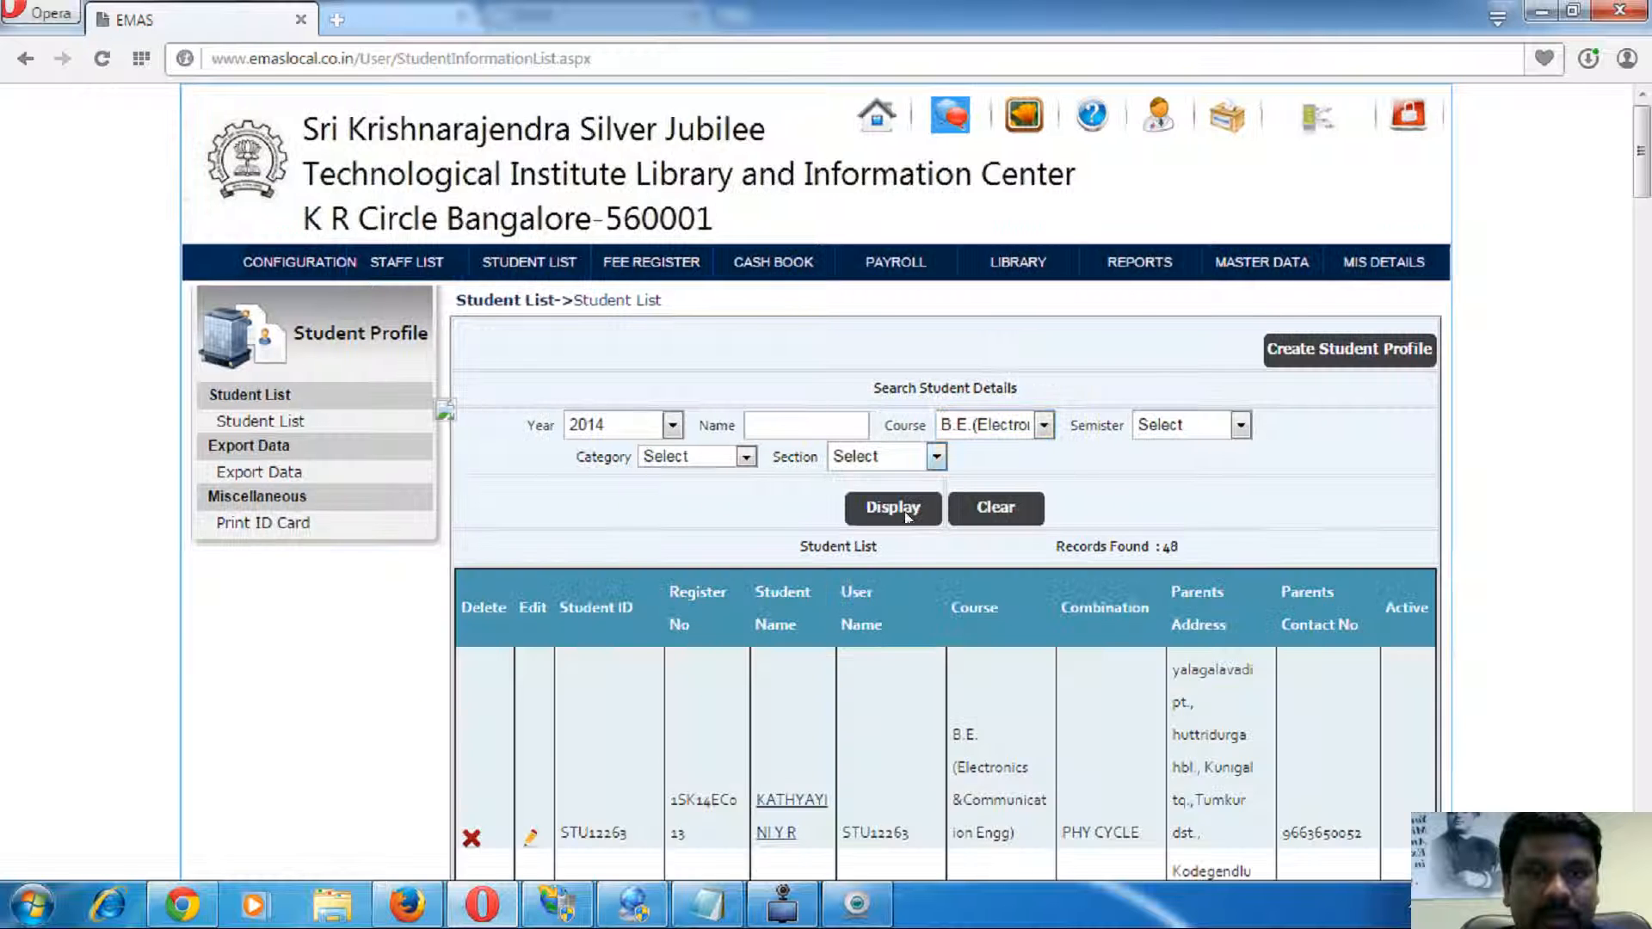
{"action": "scroll", "coordinate": [906, 516], "scroll_direction": "down", "scroll_amount": 2}
- Open the first listed student's details and review the personal and parent address information
{"action": "left_click", "coordinate": [778, 579]}
{"action": "scroll", "coordinate": [1002, 499], "scroll_direction": "down", "scroll_amount": 3}
{"action": "scroll", "coordinate": [992, 487], "scroll_direction": "up", "scroll_amount": 3}
{"action": "left_click_drag", "start_coordinate": [981, 381], "coordinate": [929, 805]}
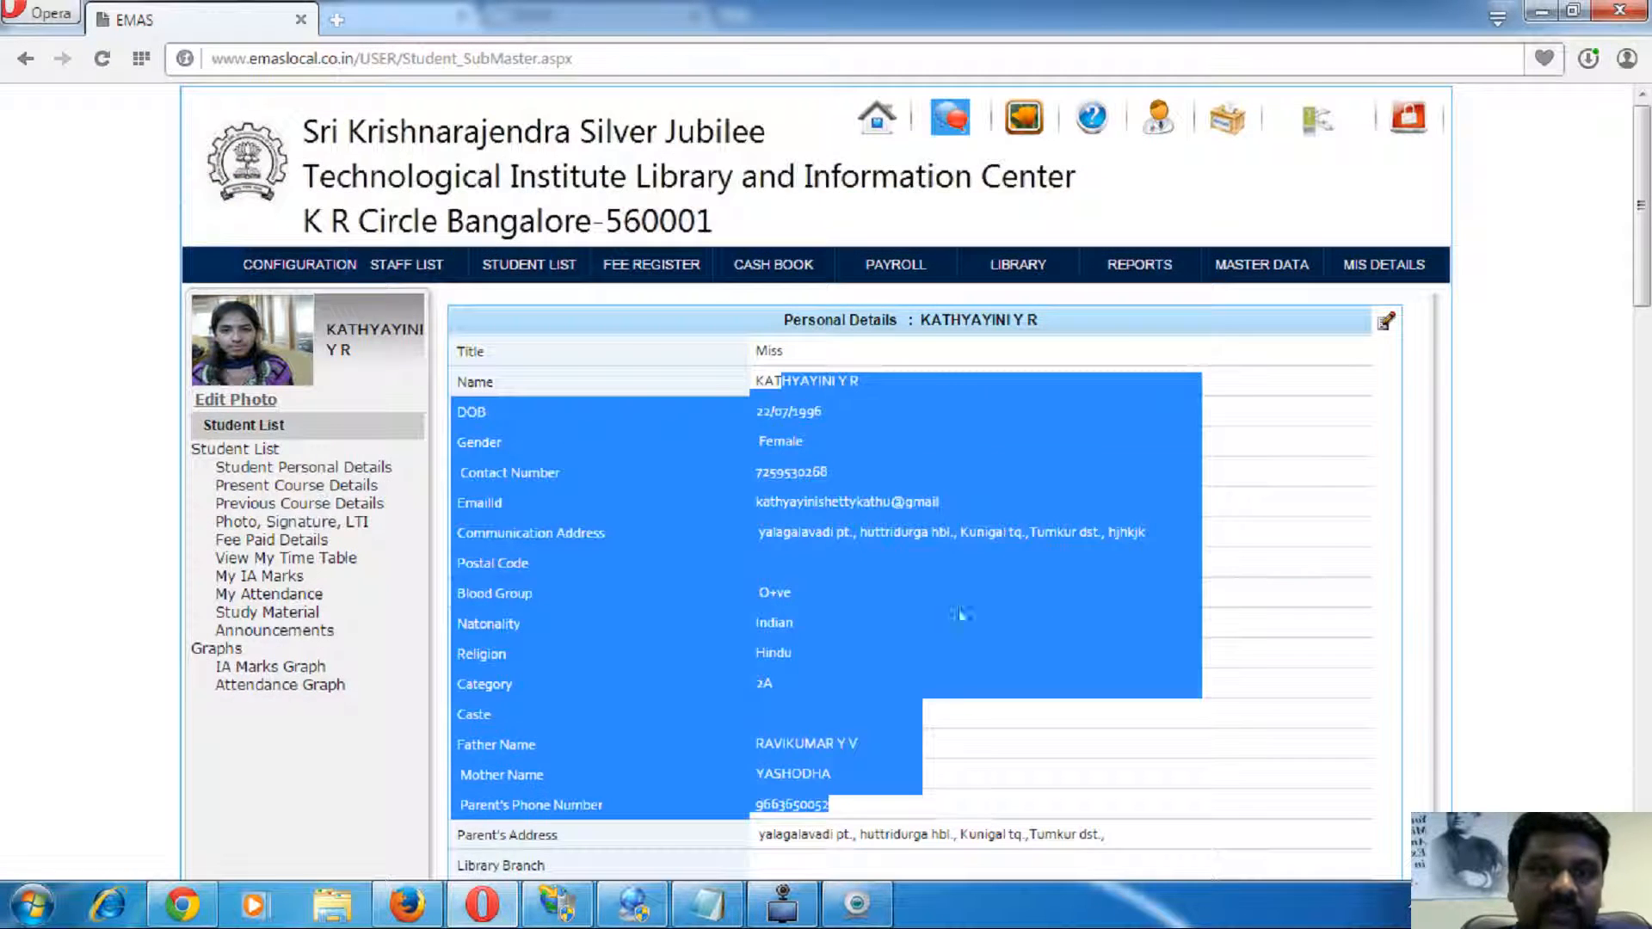
{"action": "scroll", "coordinate": [912, 568], "scroll_direction": "down", "scroll_amount": 3}
{"action": "triple_click", "coordinate": [858, 477]}
{"action": "scroll", "coordinate": [856, 490], "scroll_direction": "down", "scroll_amount": 1}
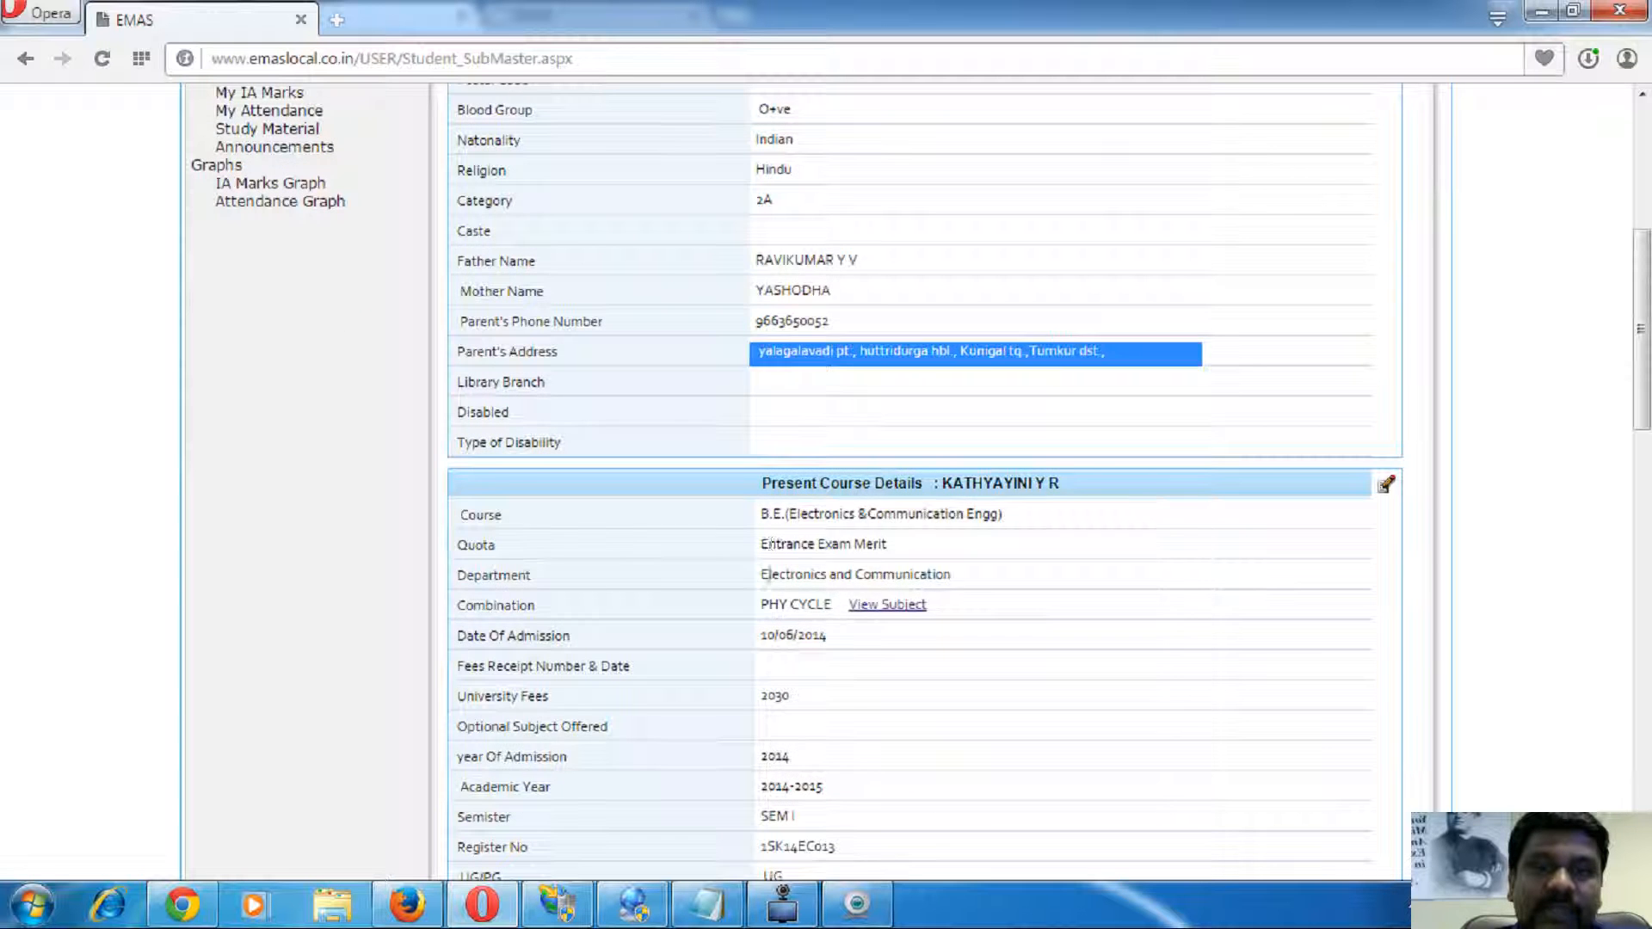
{"action": "left_click_drag", "start_coordinate": [453, 508], "coordinate": [905, 718]}
{"action": "scroll", "coordinate": [919, 696], "scroll_direction": "down", "scroll_amount": 5}
- Look over the student's course and marks rows, then open the photo, signature and thumb impression page
{"action": "left_click", "coordinate": [926, 641]}
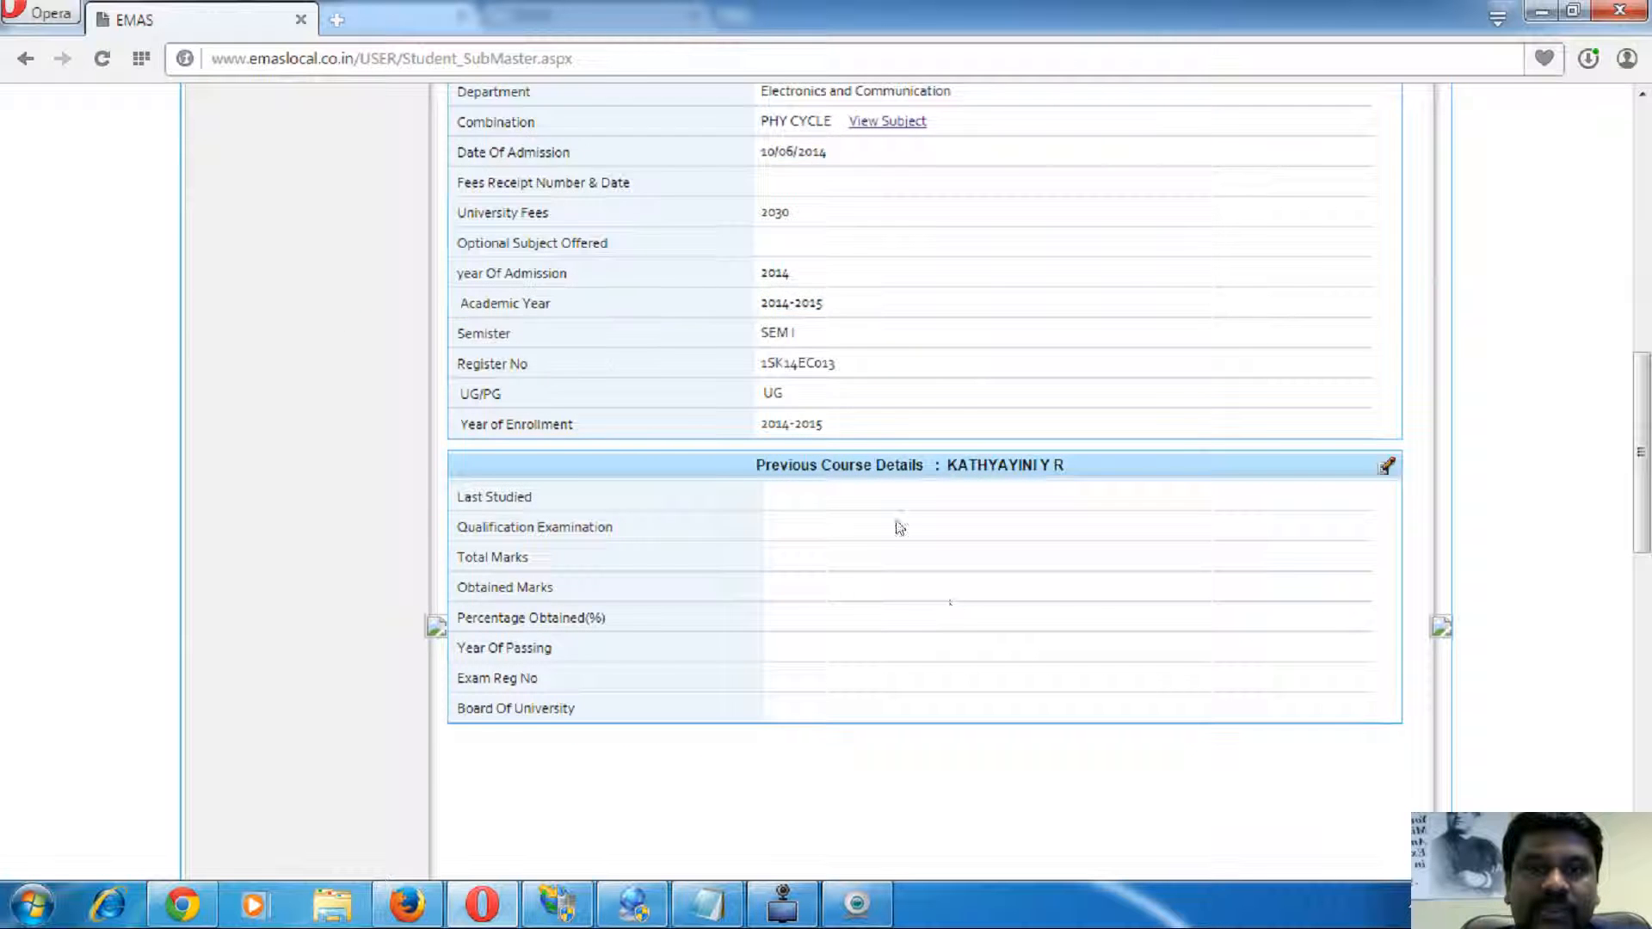
{"action": "scroll", "coordinate": [904, 594], "scroll_direction": "up", "scroll_amount": 1}
{"action": "left_click_drag", "start_coordinate": [828, 654], "coordinate": [878, 752]}
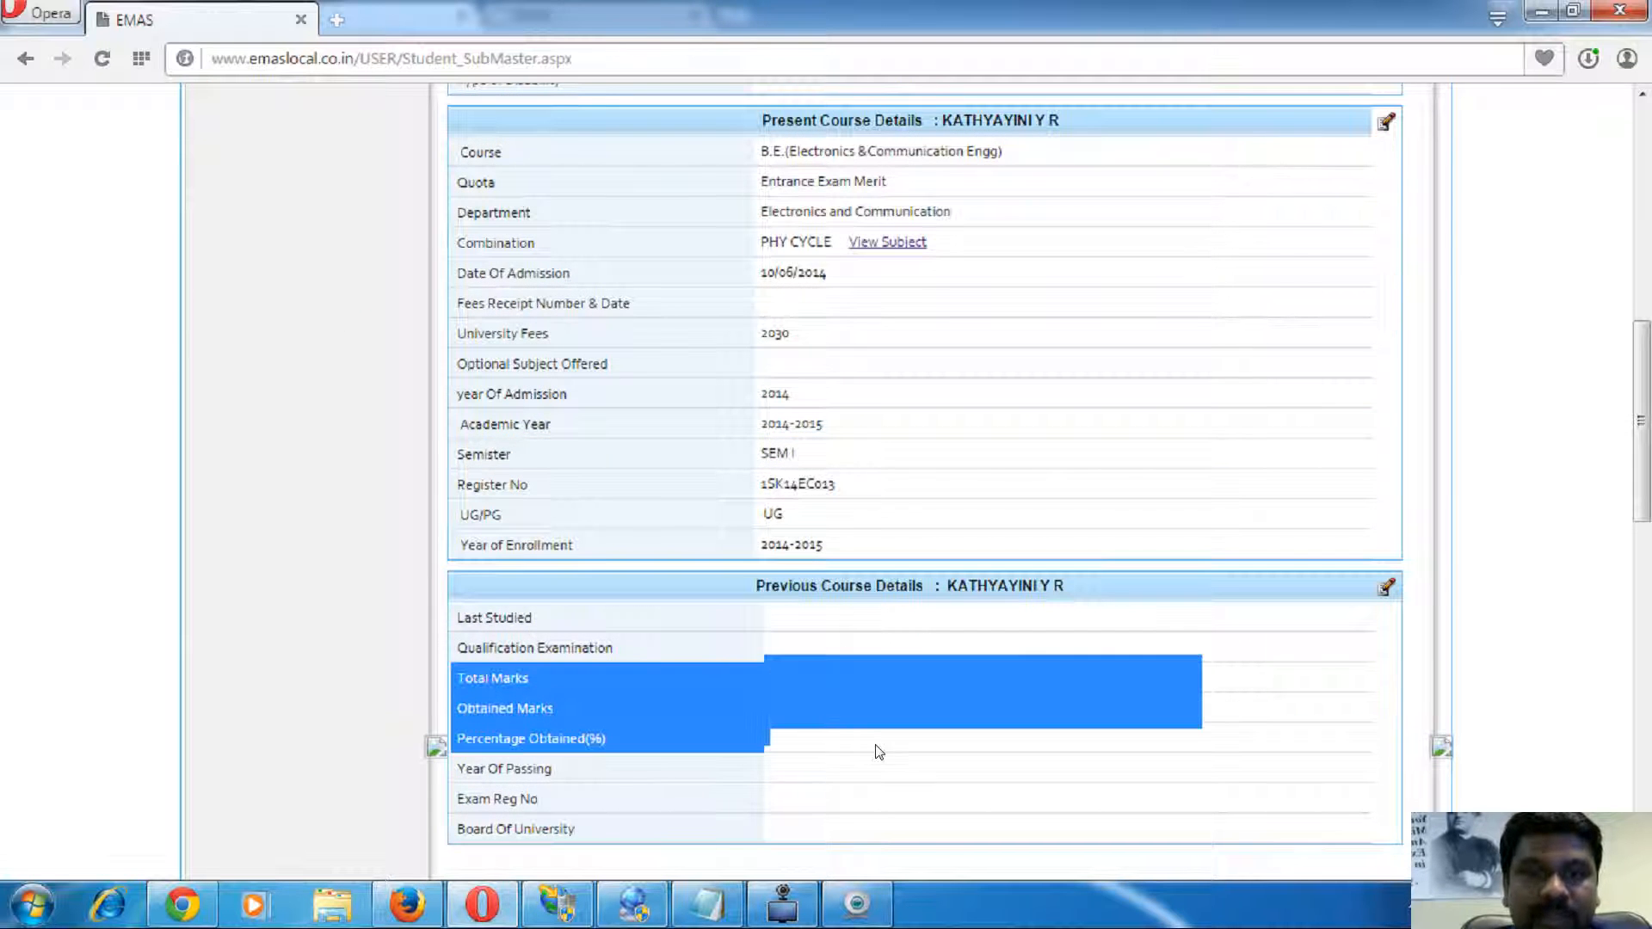
{"action": "left_click", "coordinate": [878, 752]}
{"action": "scroll", "coordinate": [878, 752], "scroll_direction": "up", "scroll_amount": 4}
{"action": "scroll", "coordinate": [616, 695], "scroll_direction": "up", "scroll_amount": 4}
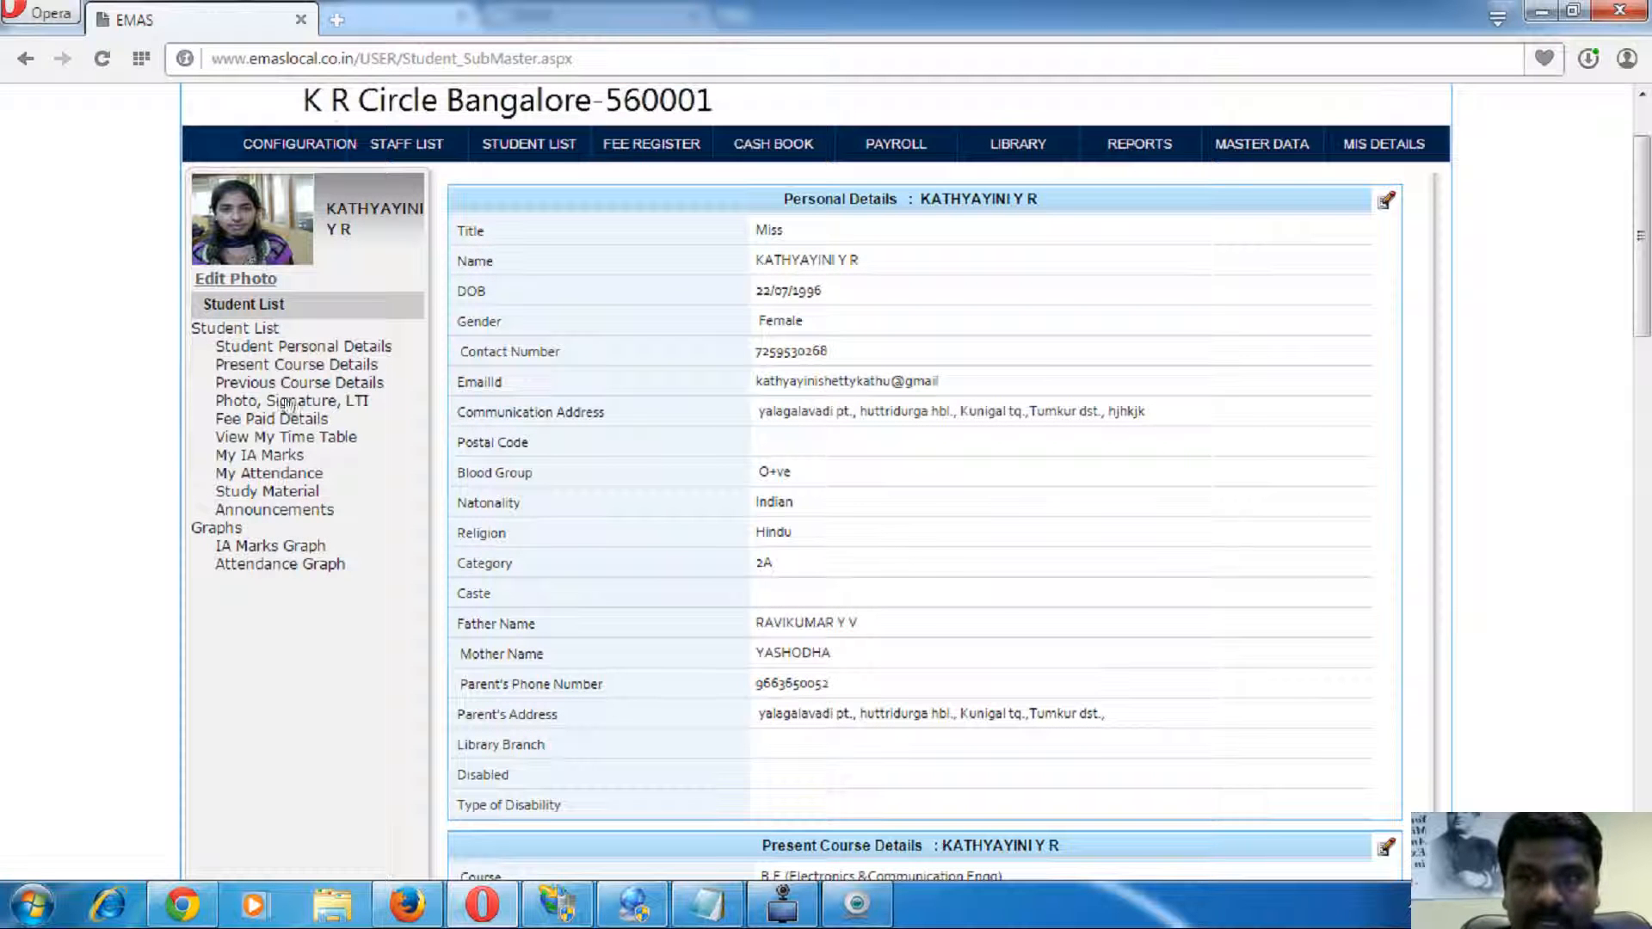
{"action": "left_click", "coordinate": [320, 402]}
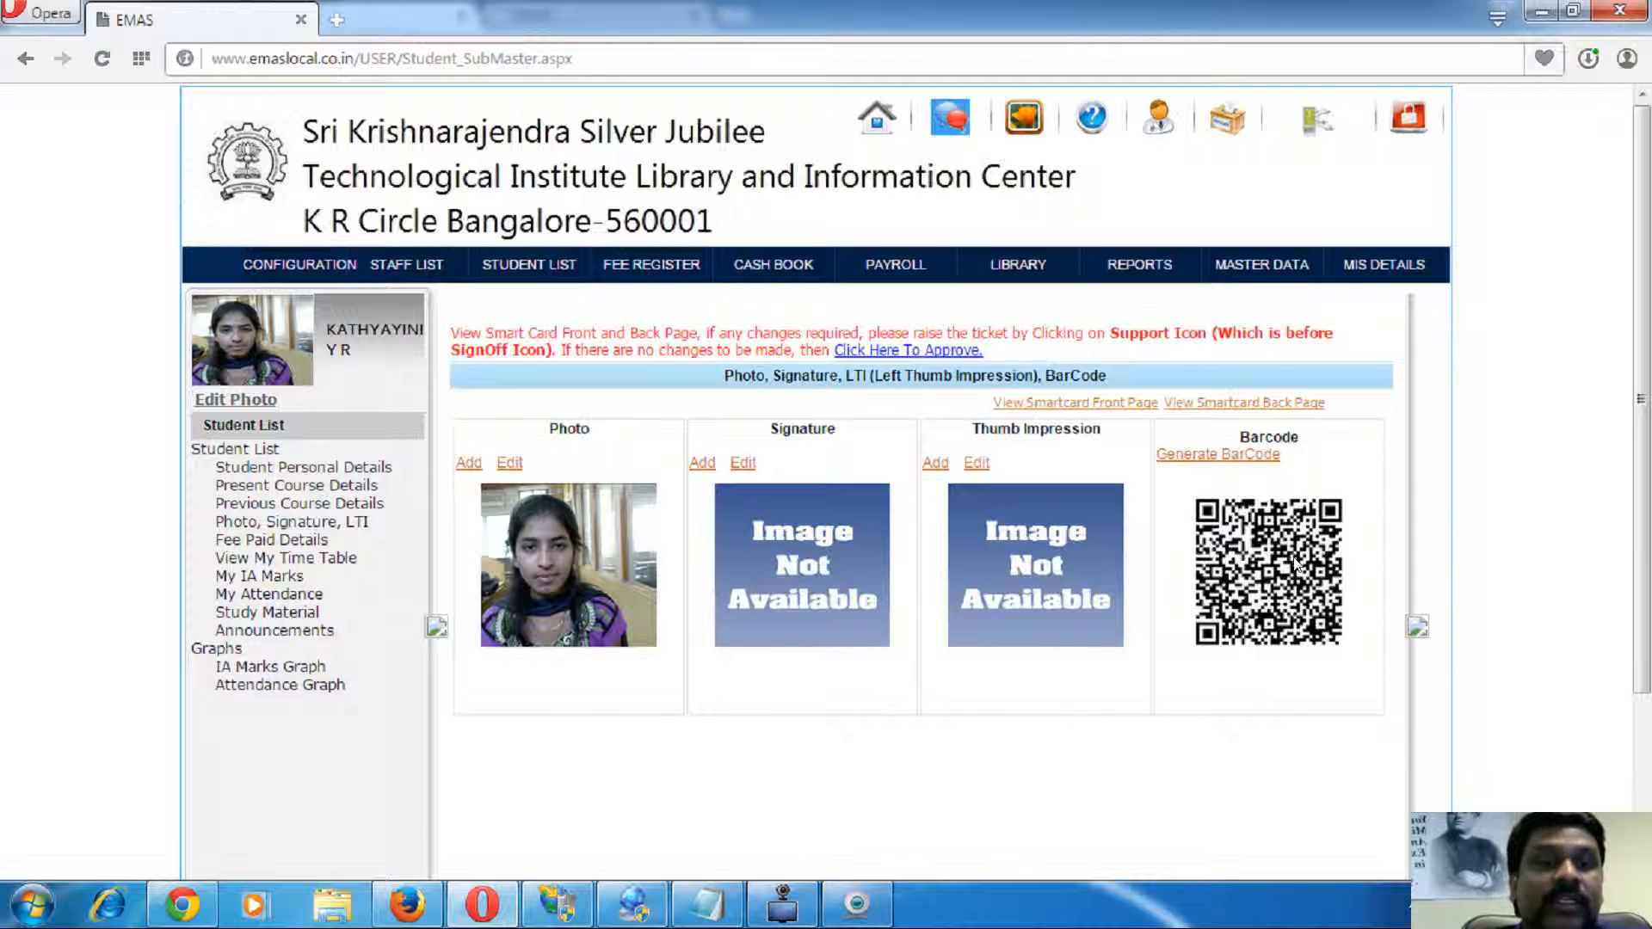
- Generate the smart card front page and open the SmartcardReport PDF maximised
{"action": "left_click", "coordinate": [1087, 408]}
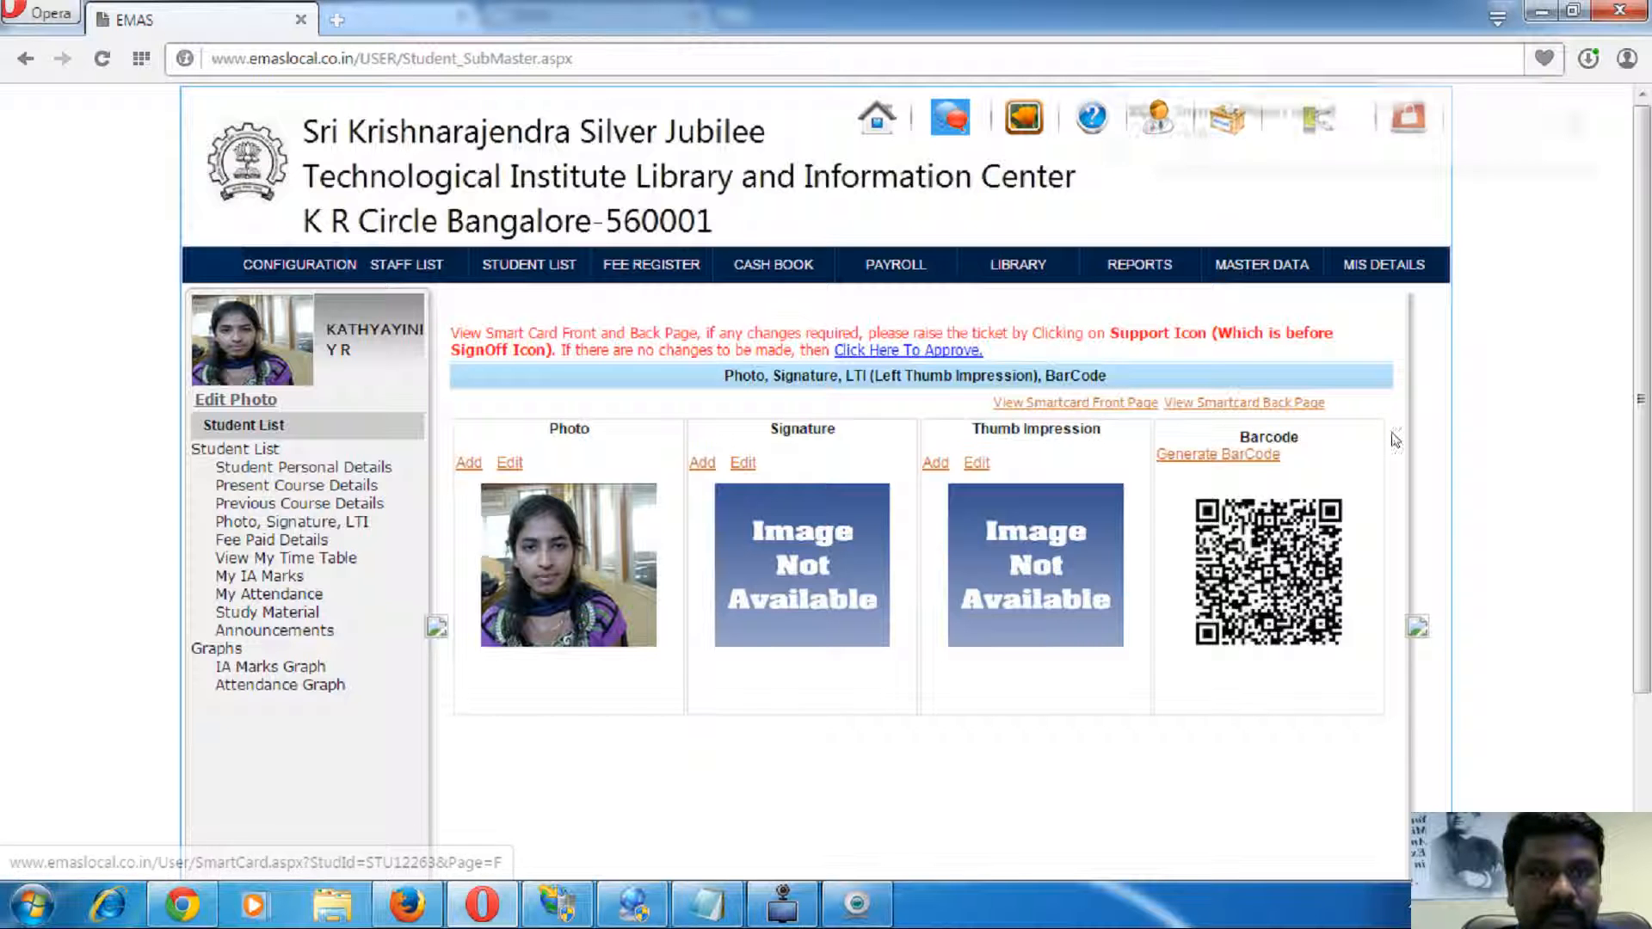
{"action": "left_click", "coordinate": [1207, 119]}
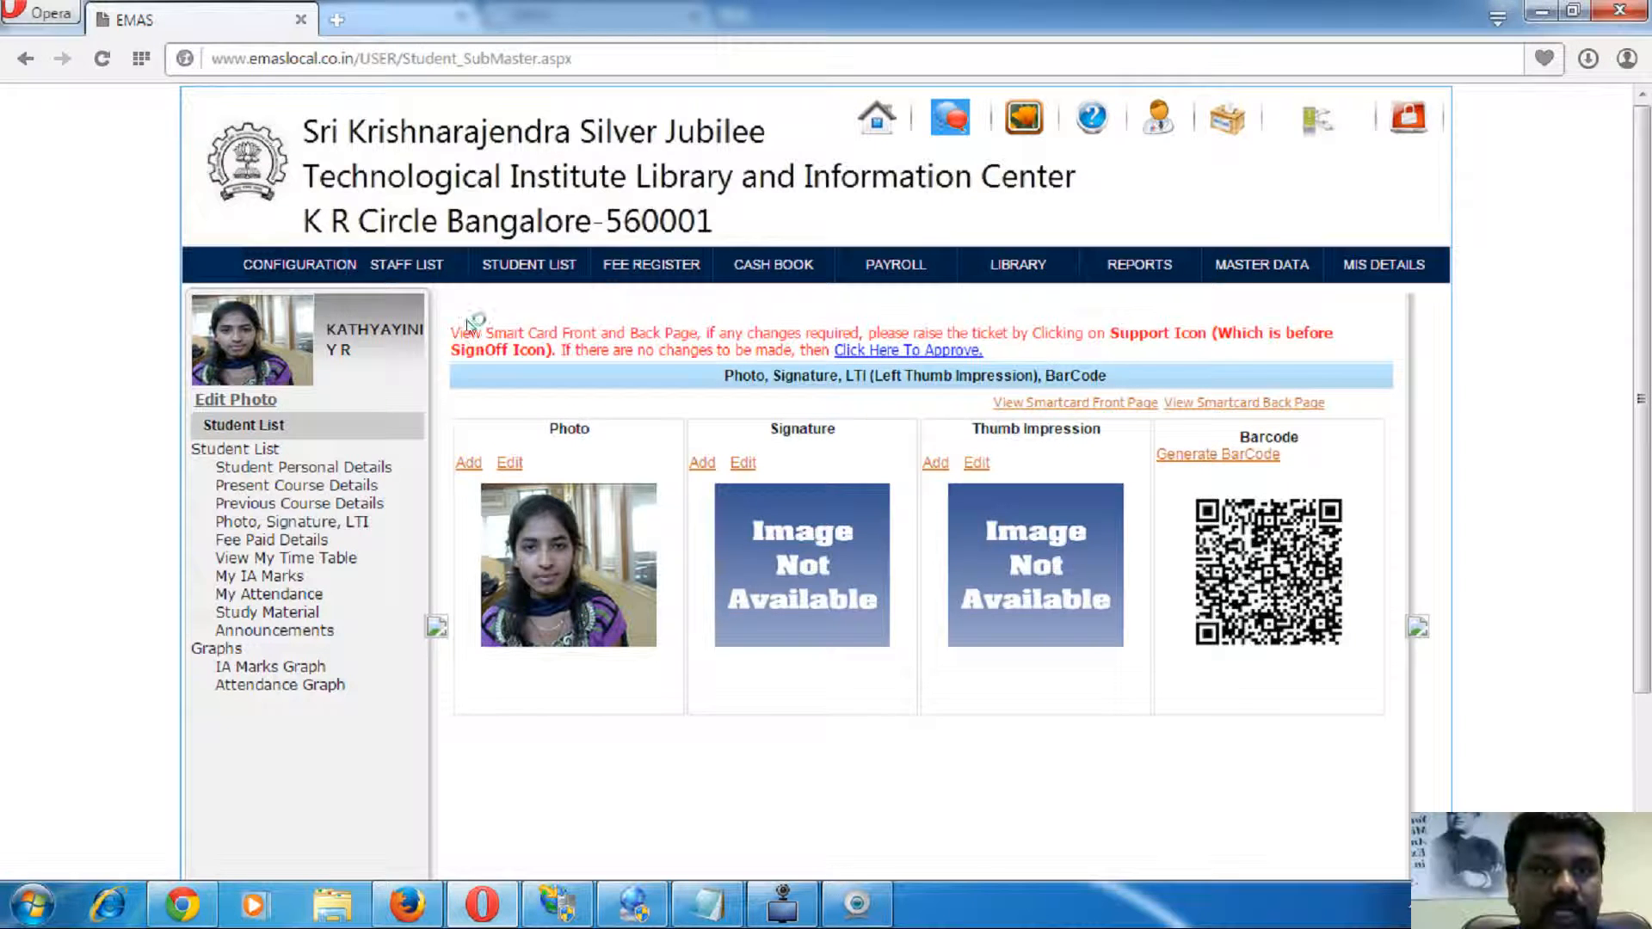
{"action": "left_click", "coordinate": [1186, 54]}
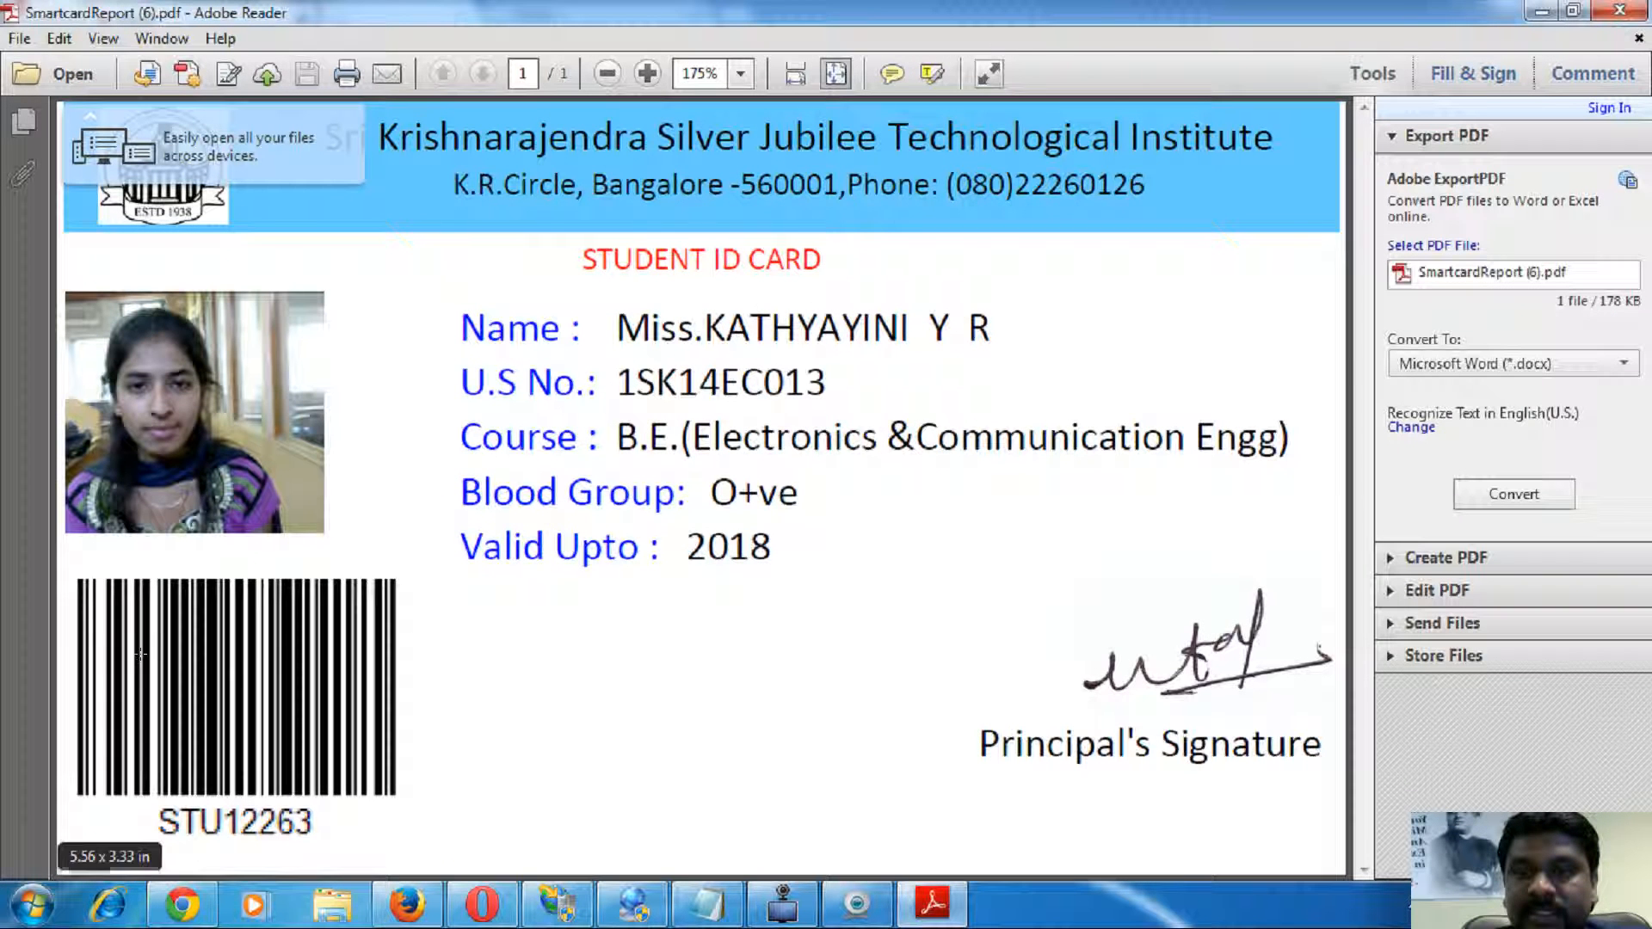
- Inspect the barcode on the ID card front, then close that PDF
{"action": "left_click_drag", "start_coordinate": [128, 610], "coordinate": [334, 740]}
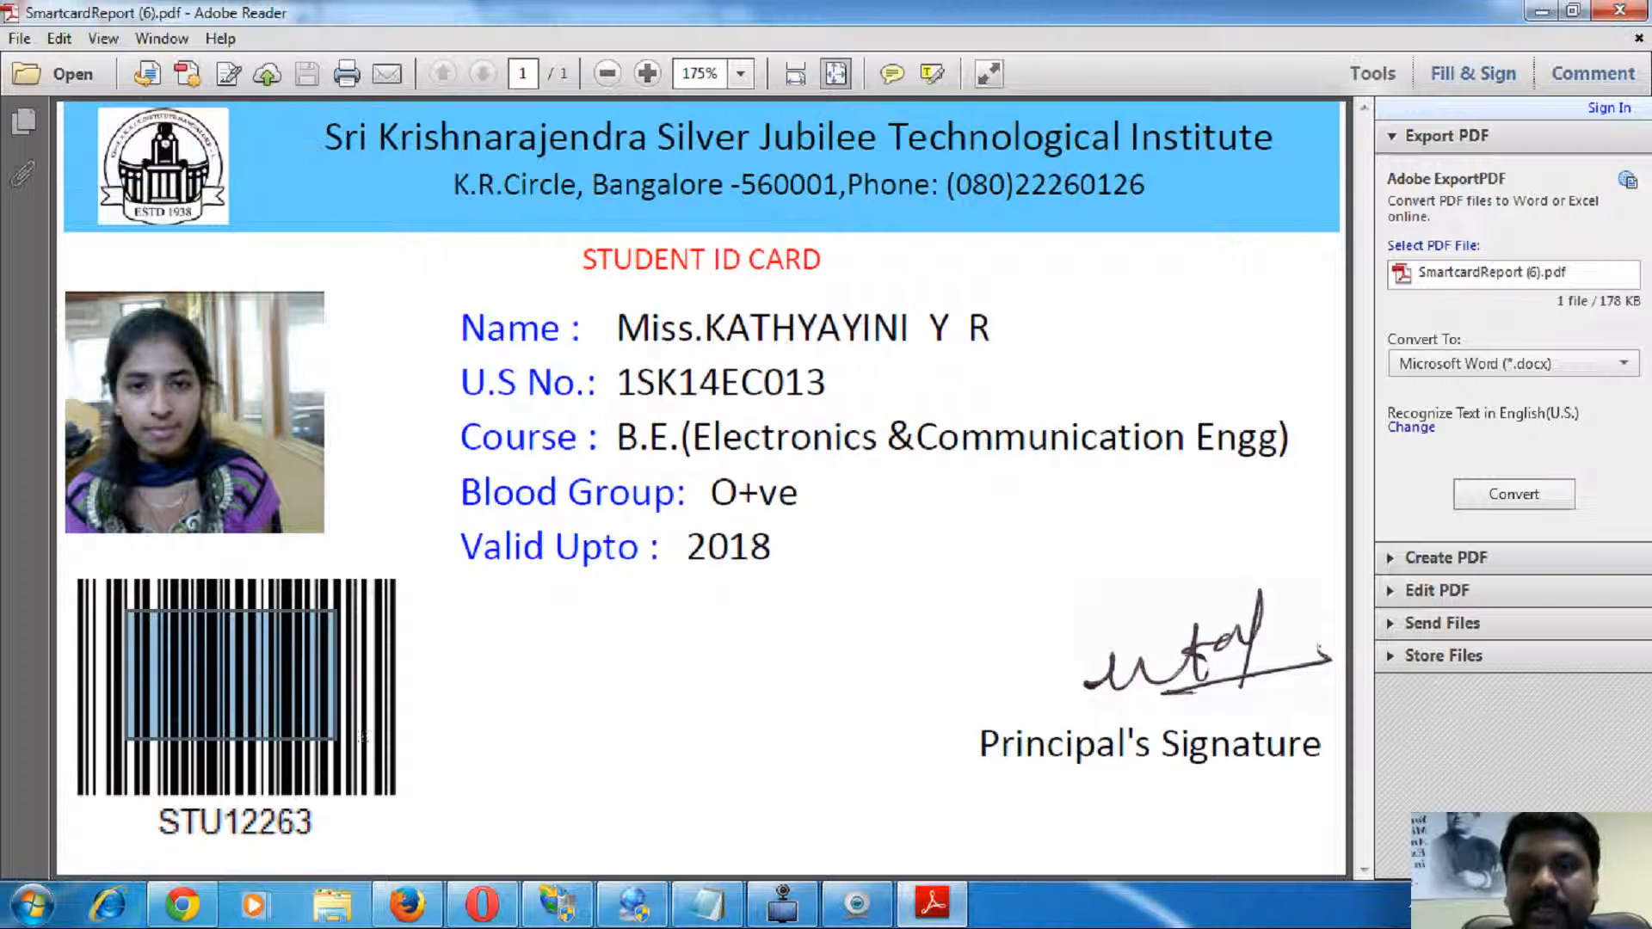
{"action": "left_click", "coordinate": [473, 752]}
{"action": "left_click_drag", "start_coordinate": [133, 612], "coordinate": [315, 687]}
{"action": "left_click", "coordinate": [405, 697]}
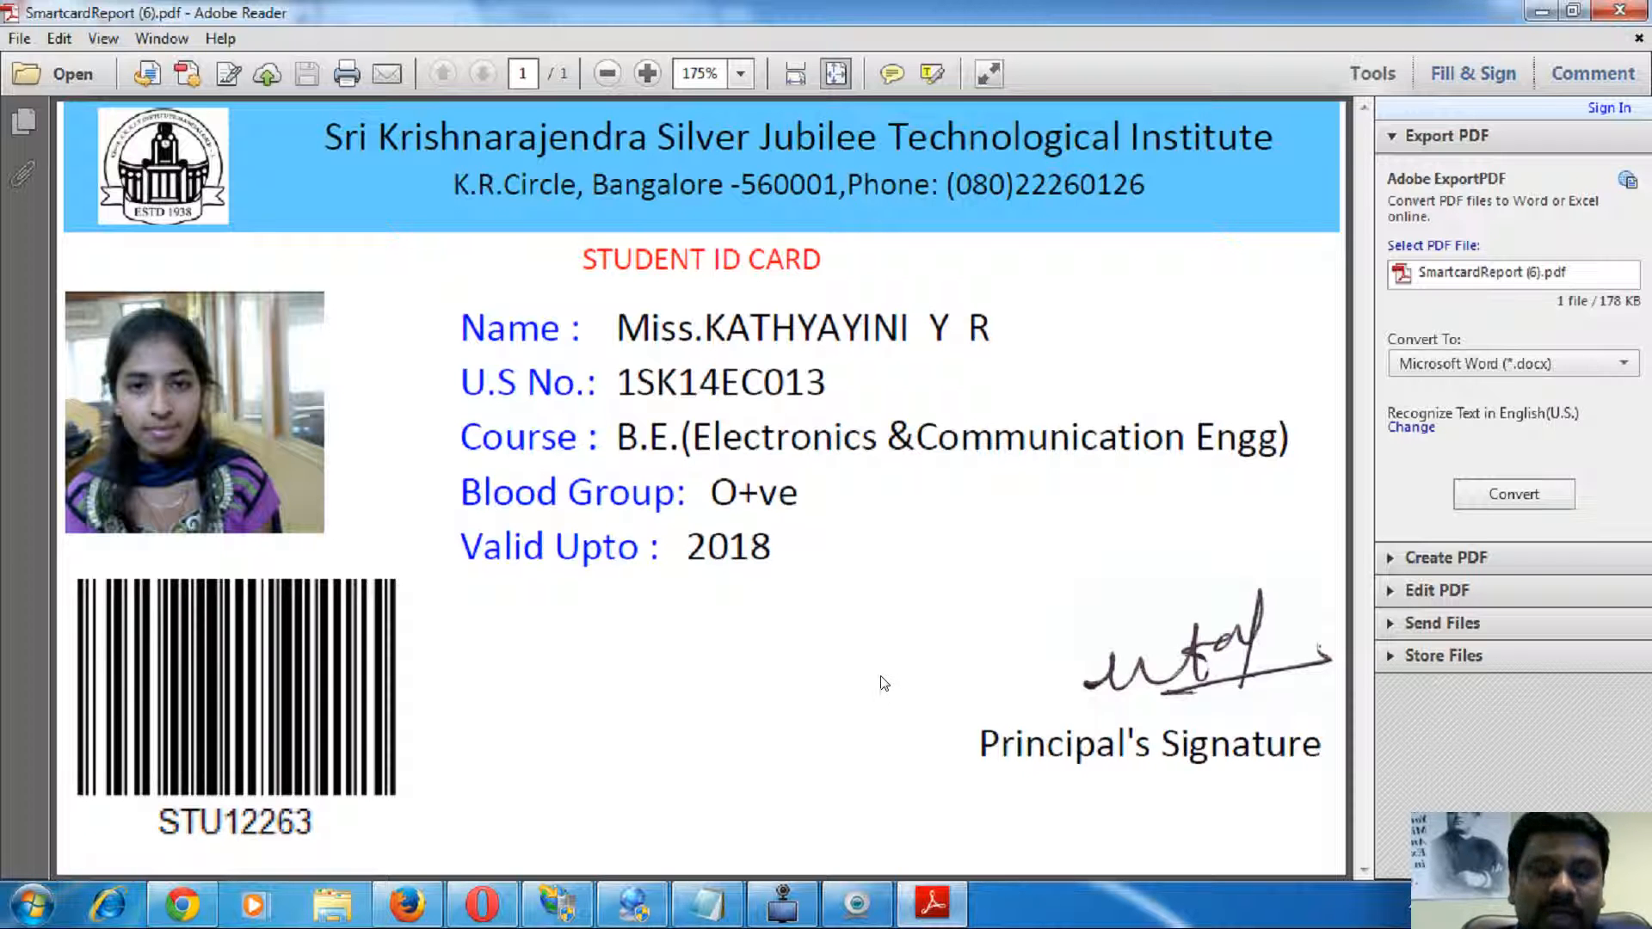
{"action": "left_click", "coordinate": [1619, 10]}
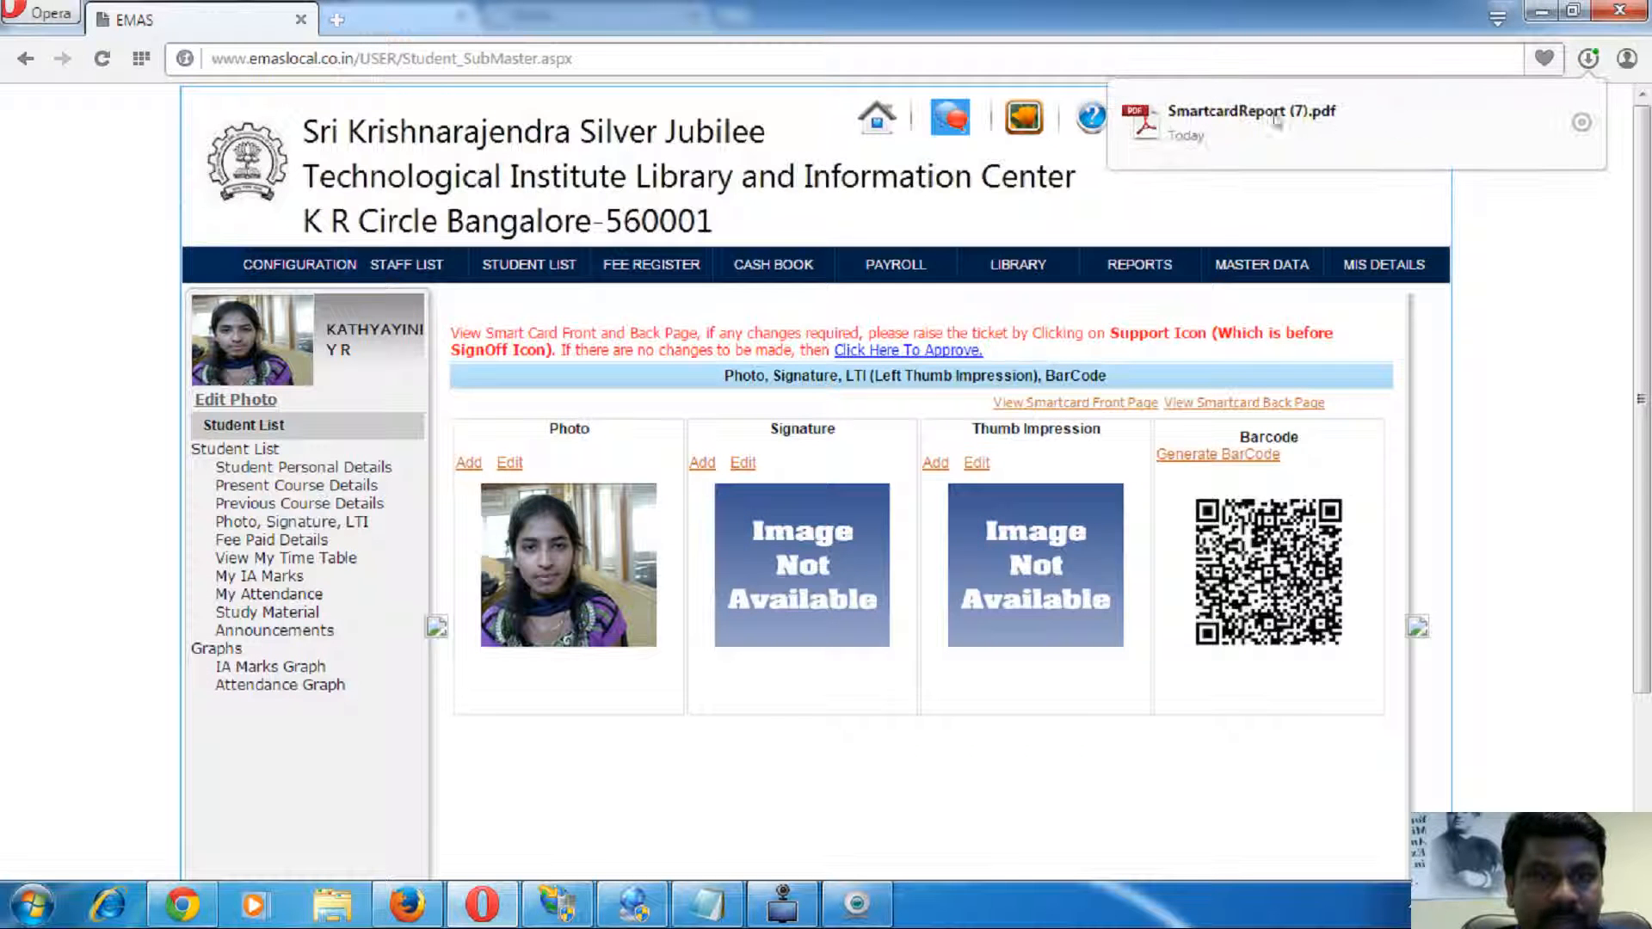
- Open the smart card back page PDF, inspect its QR code, then close Reader
{"action": "left_click", "coordinate": [1231, 122]}
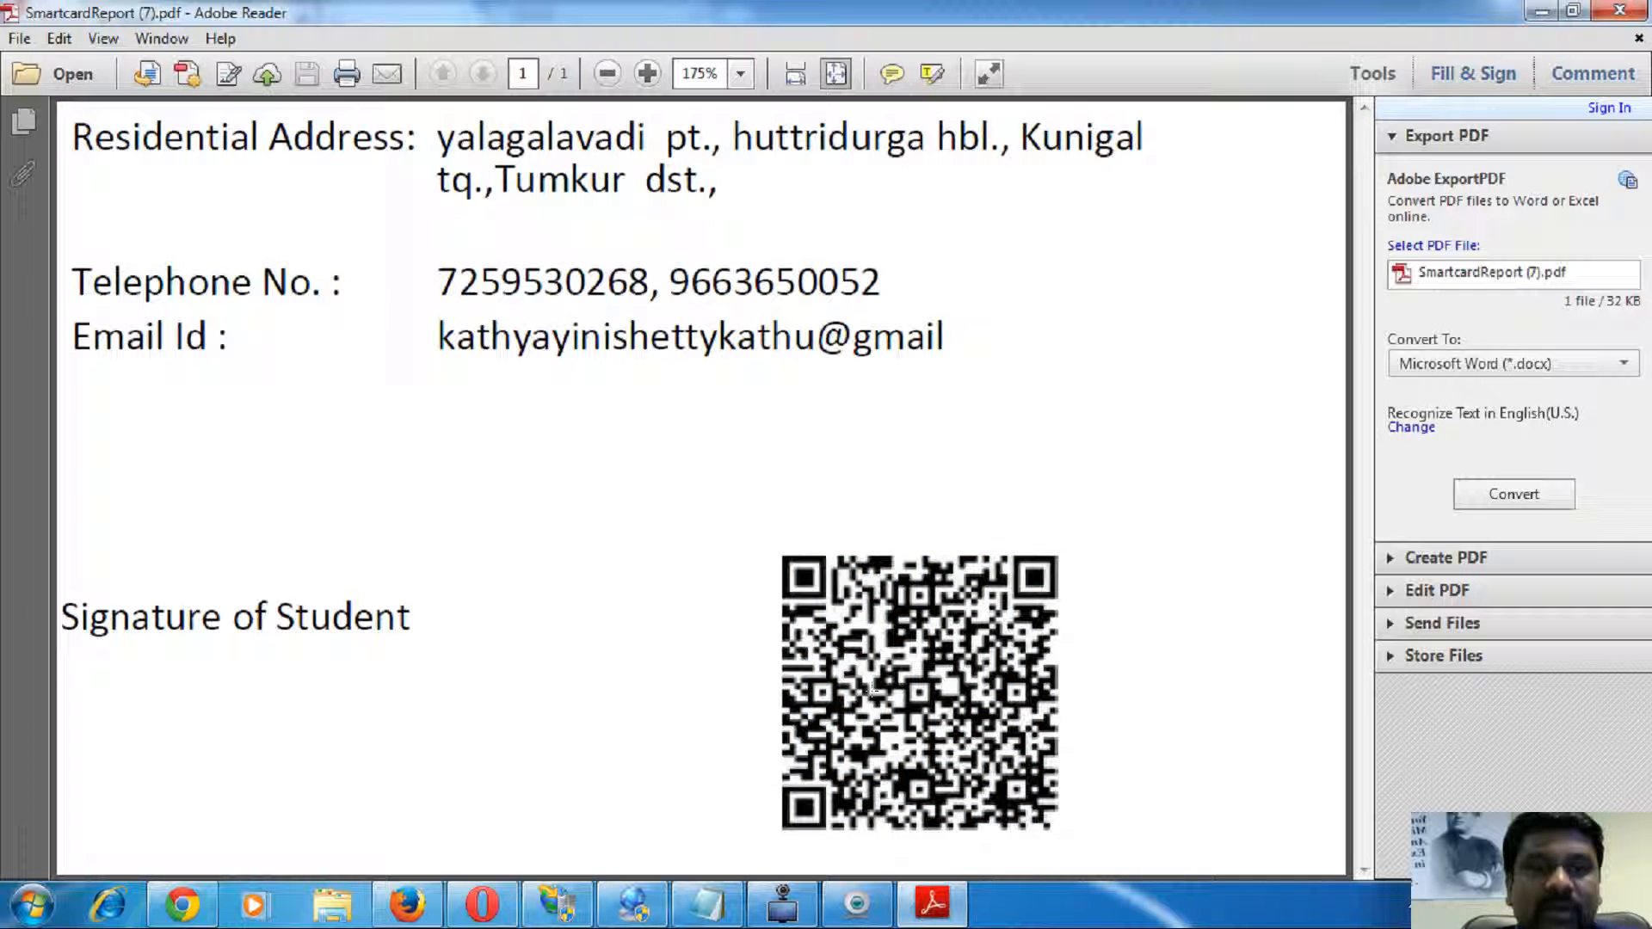
{"action": "left_click_drag", "start_coordinate": [777, 569], "coordinate": [1062, 834]}
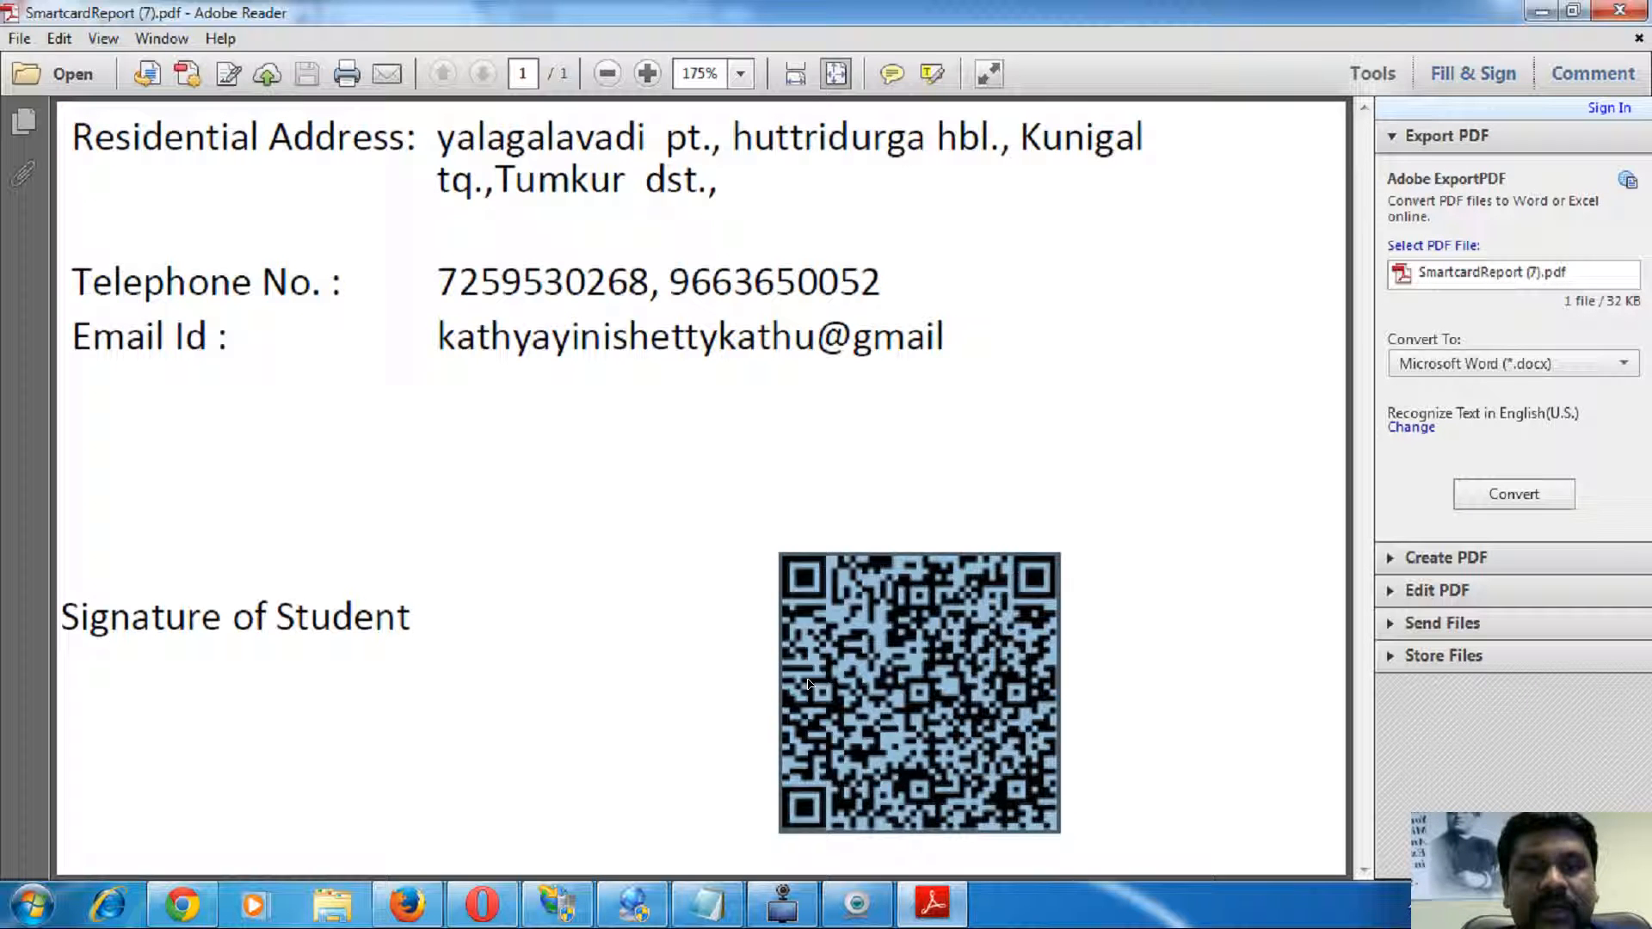
{"action": "left_click", "coordinate": [668, 617]}
{"action": "left_click_drag", "start_coordinate": [778, 568], "coordinate": [1099, 771]}
{"action": "left_click", "coordinate": [1049, 708]}
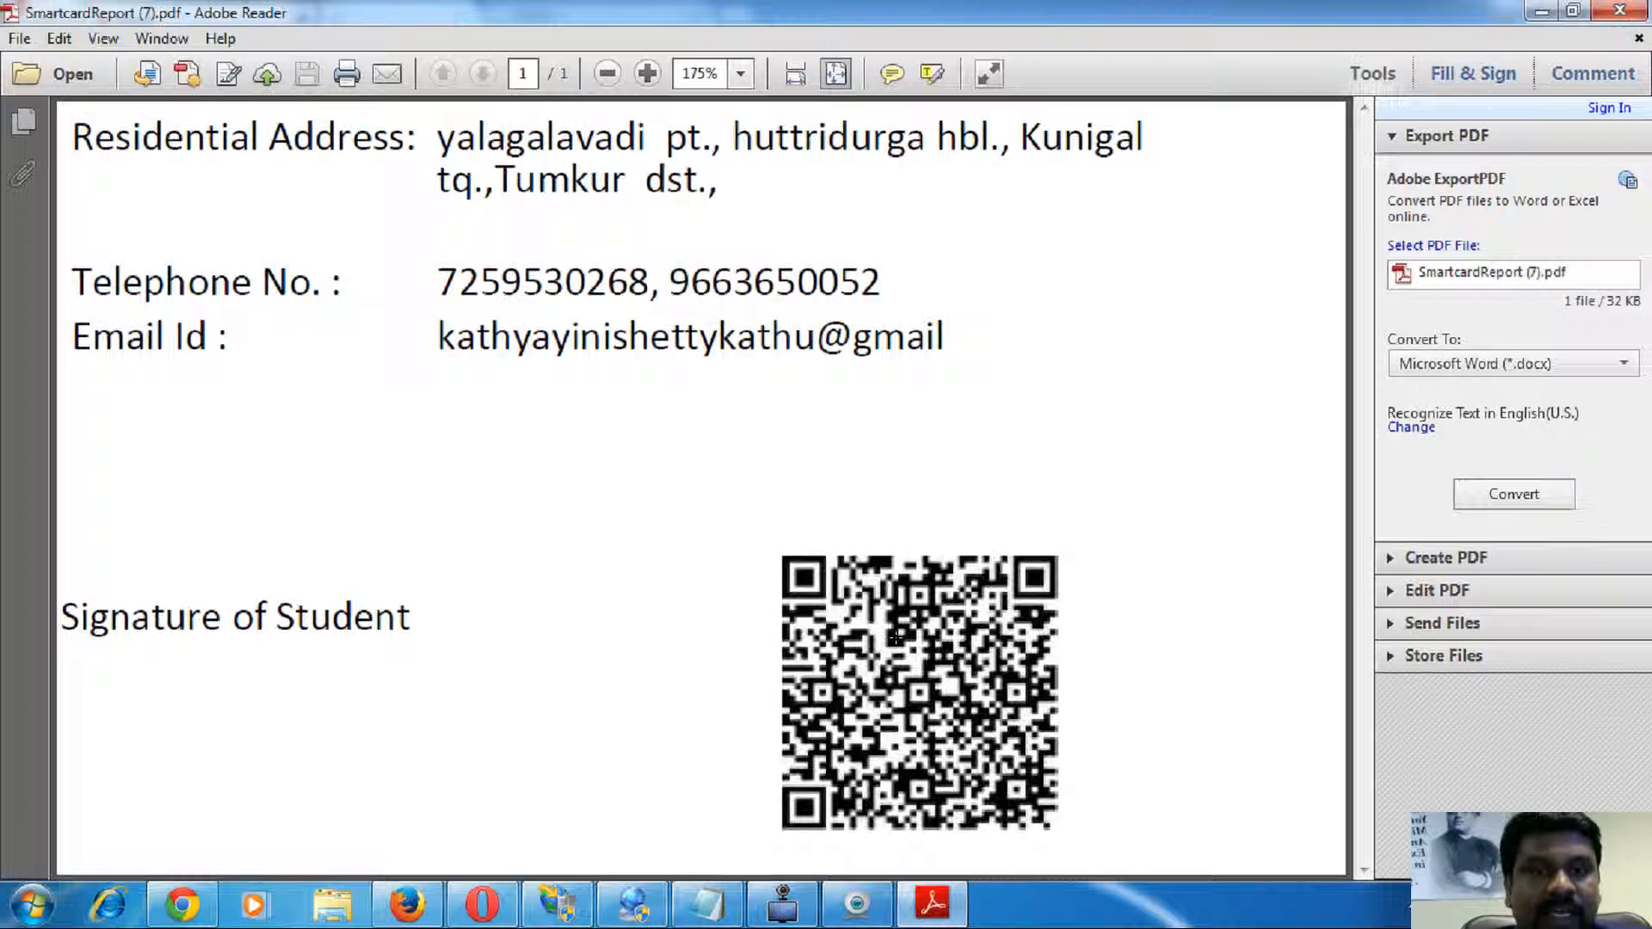
{"action": "left_click", "coordinate": [1619, 10]}
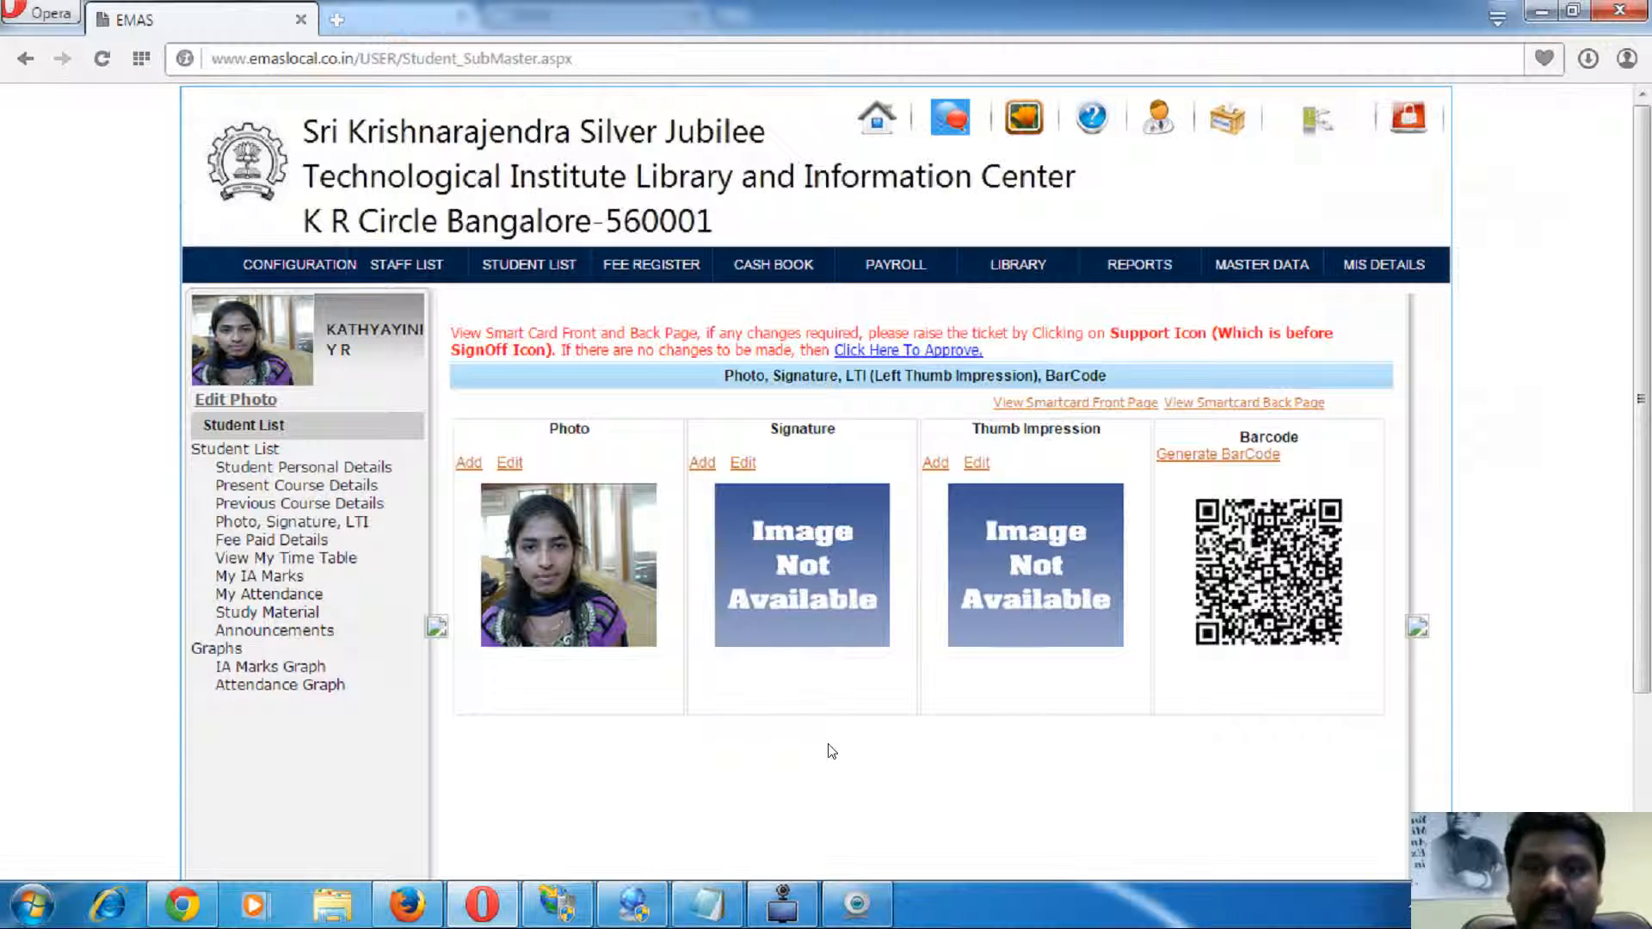
- Browse the student's Fee Paid, IA Marks, Attendance, Study Material and Announcements pages, then show Gmail in Firefox
{"action": "left_click", "coordinate": [281, 546]}
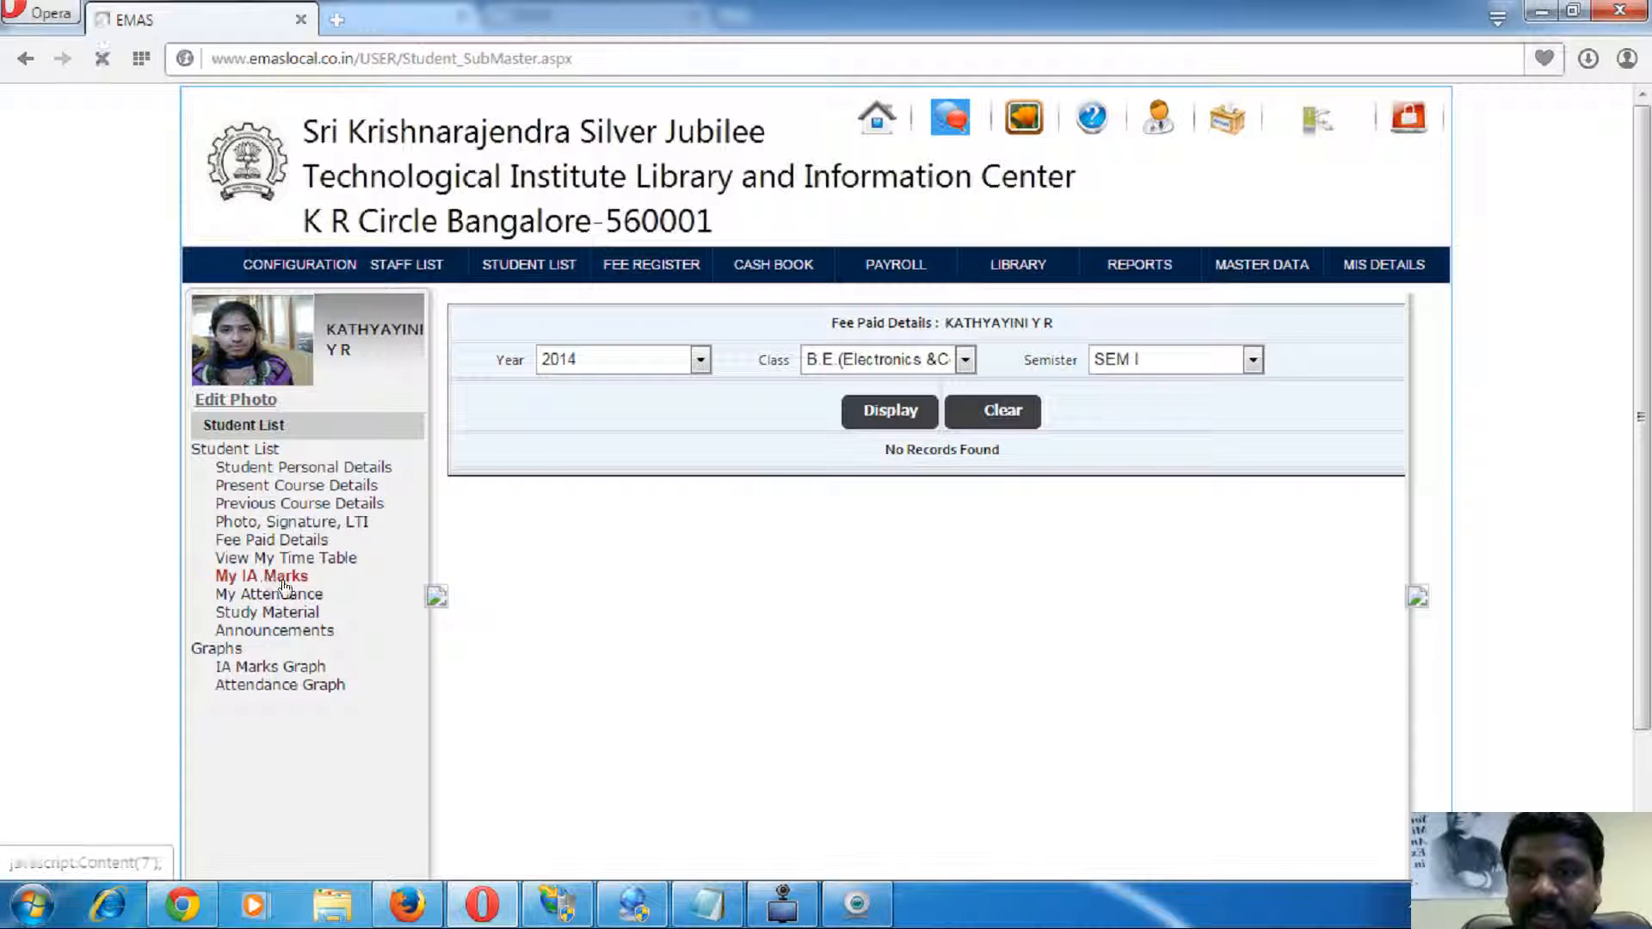
{"action": "left_click", "coordinate": [266, 577]}
{"action": "left_click", "coordinate": [268, 595]}
{"action": "left_click", "coordinate": [272, 613]}
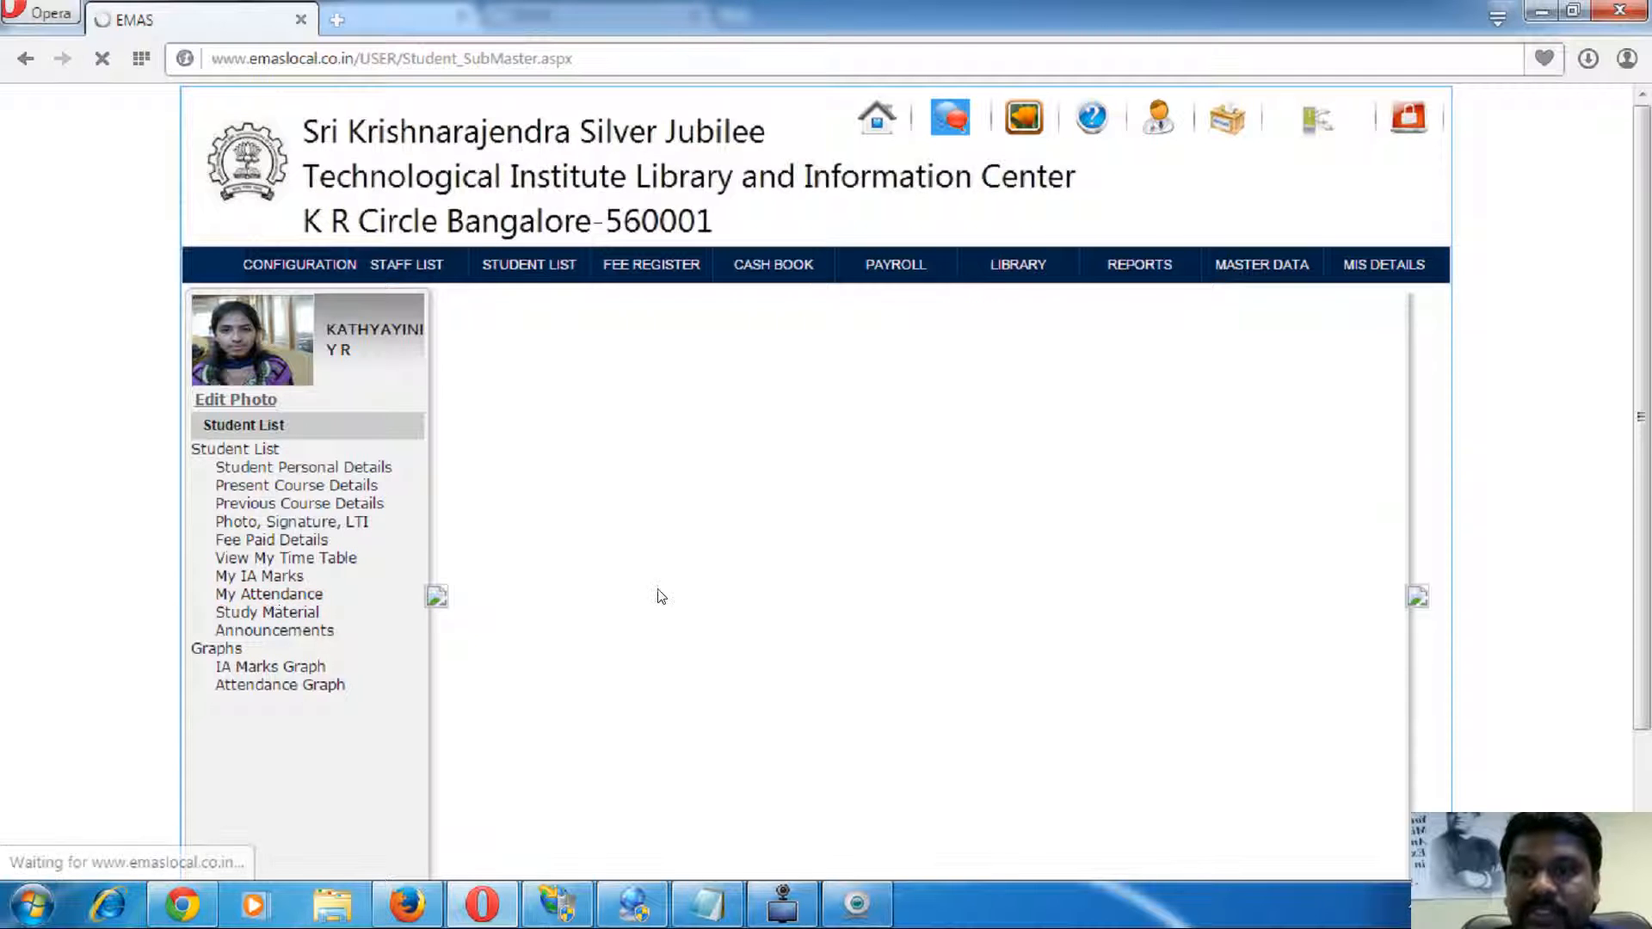
{"action": "left_click", "coordinate": [297, 632]}
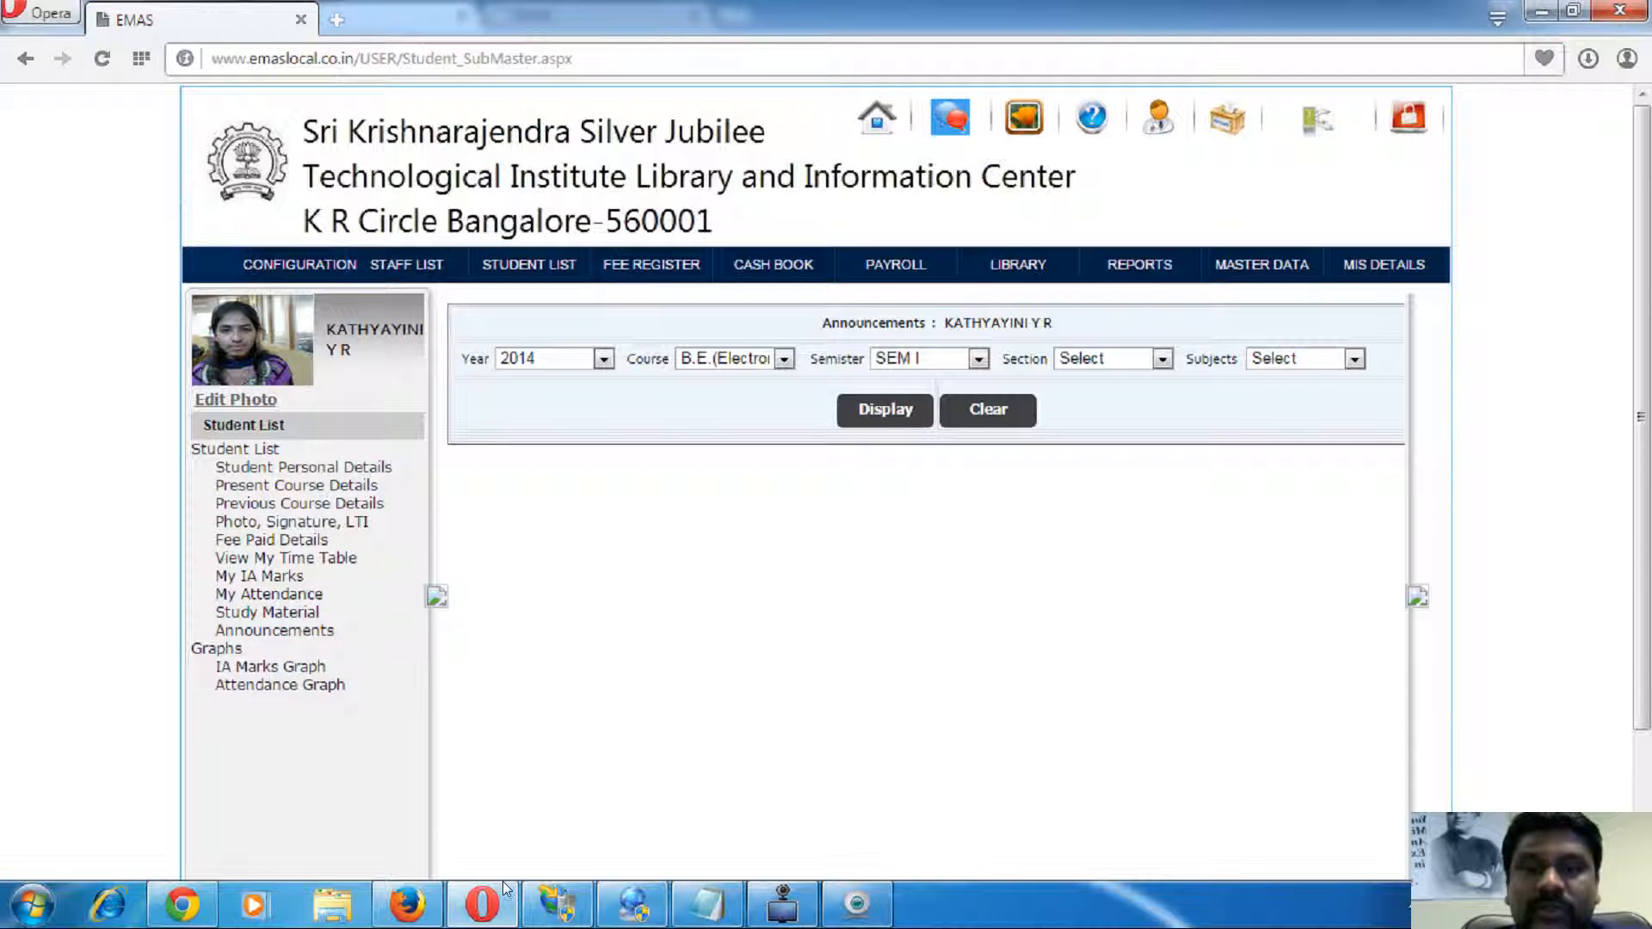
{"action": "left_click", "coordinate": [424, 906]}
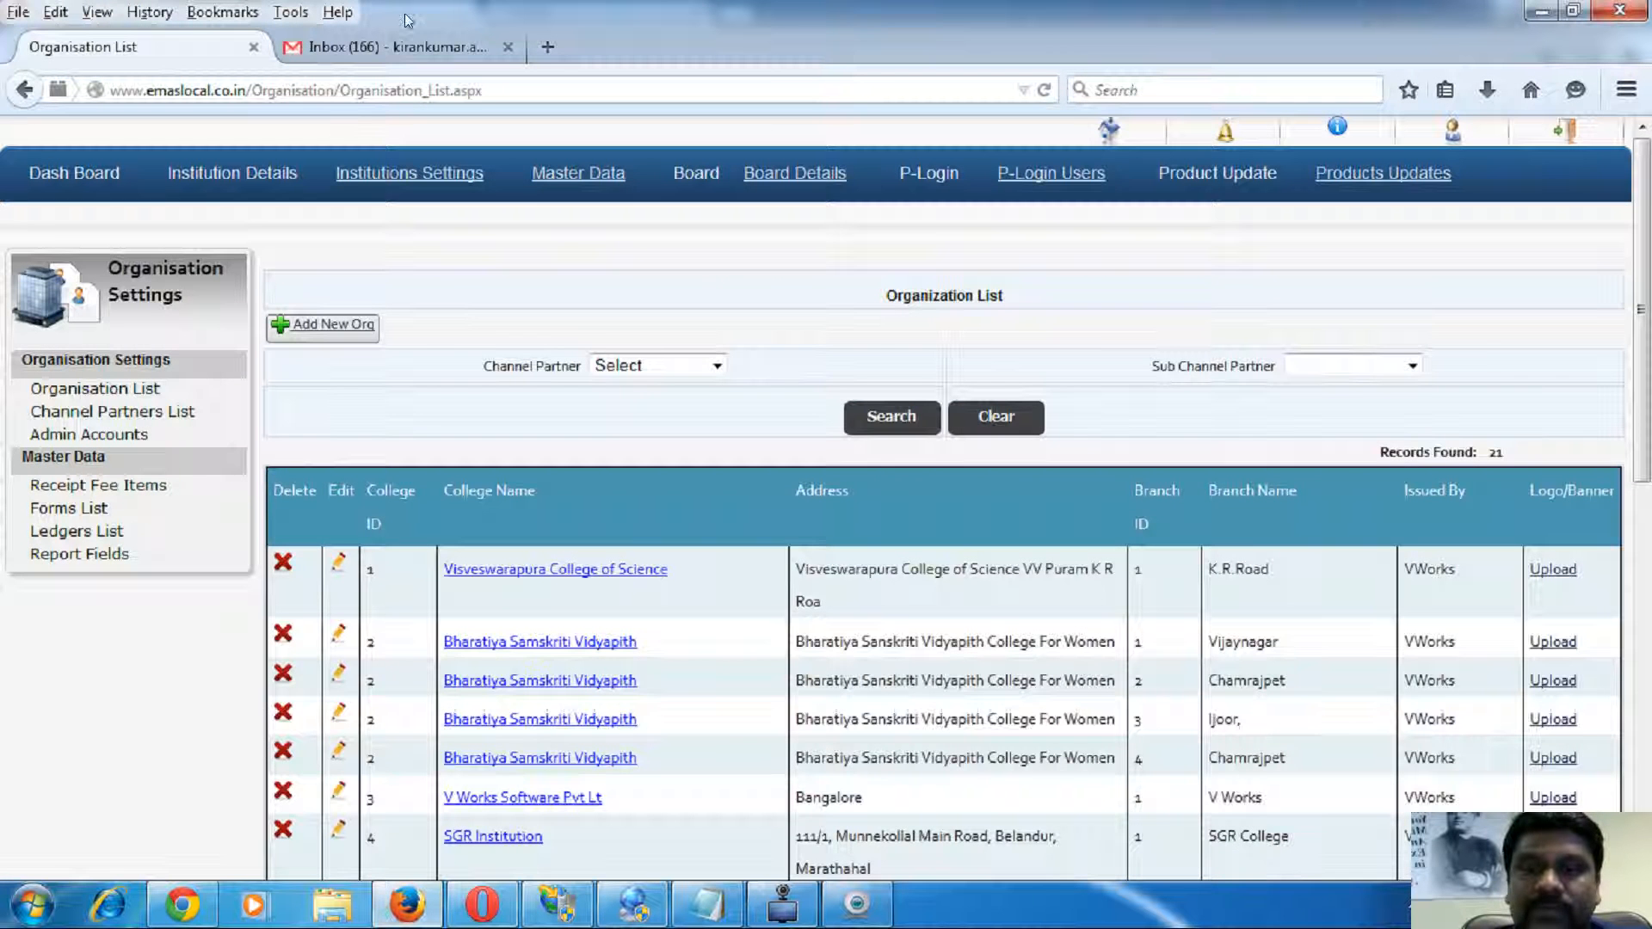
{"action": "left_click", "coordinate": [380, 47]}
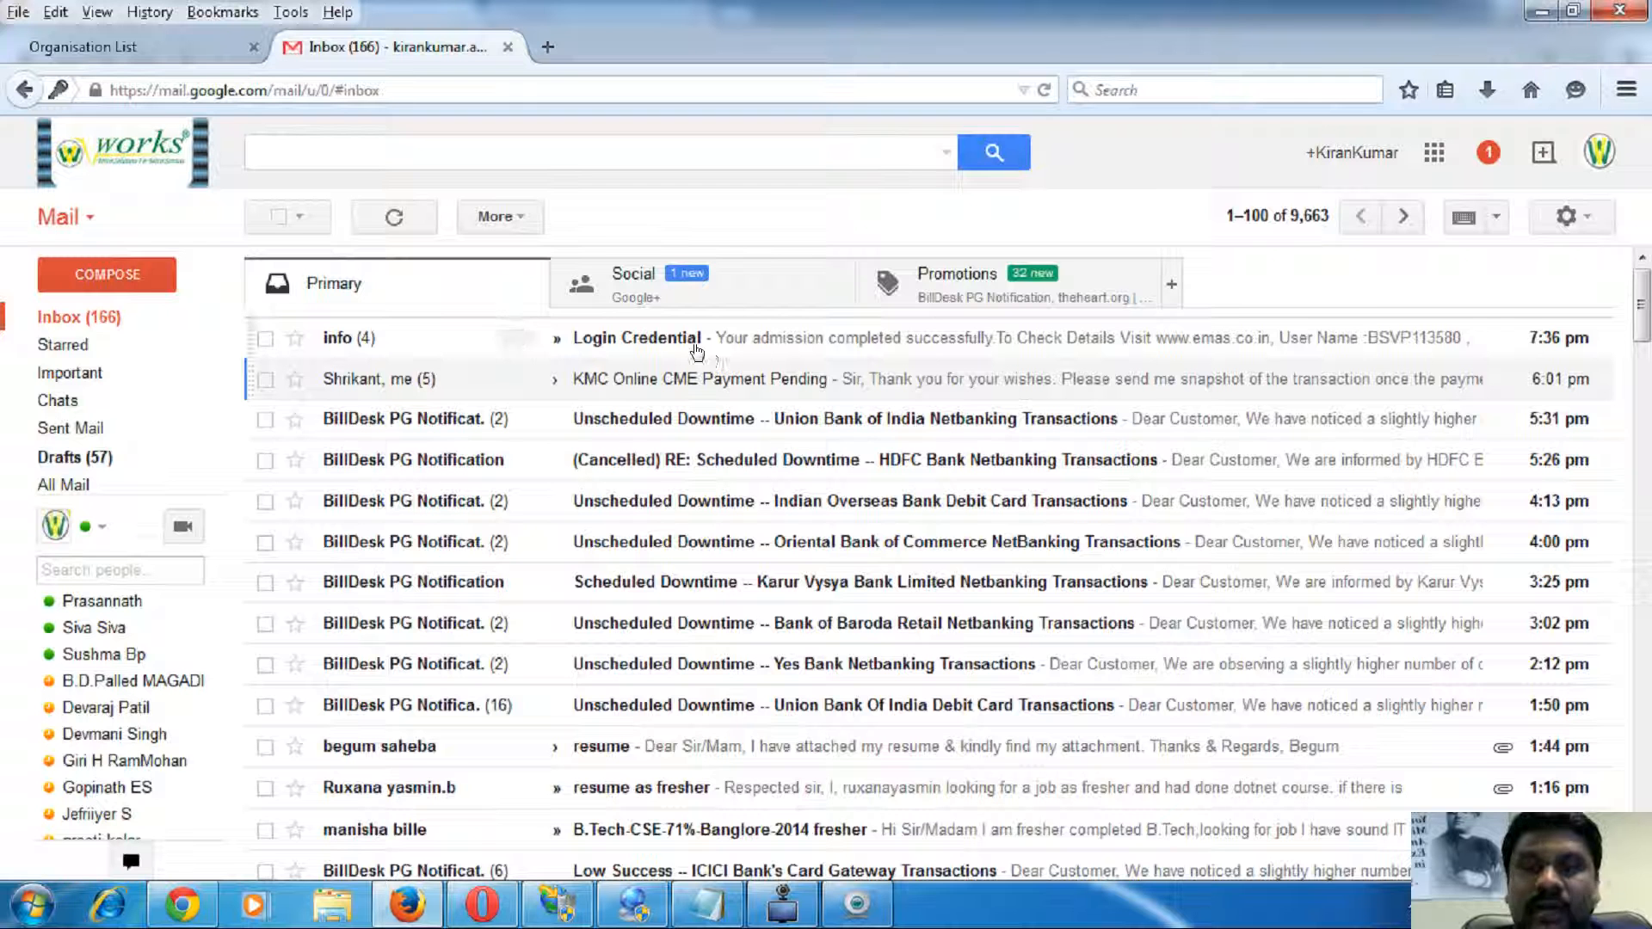
- Read the Login Credential admission email, highlighting its login details, then return to EMAS in Opera
{"action": "left_click", "coordinate": [1148, 351]}
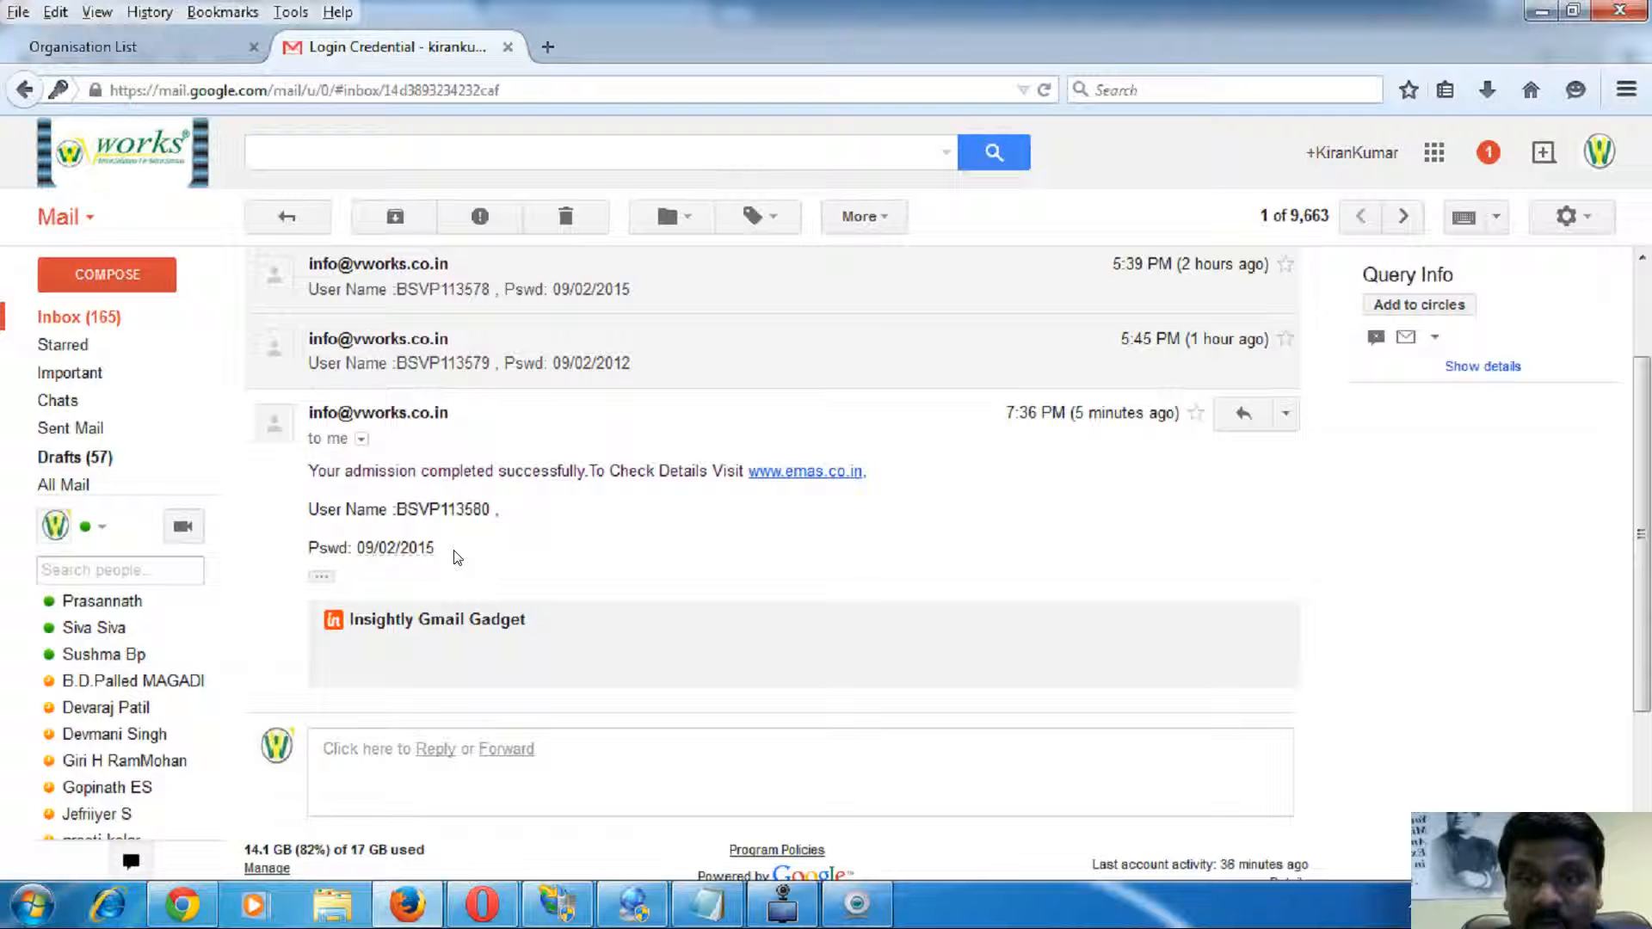
{"action": "left_click_drag", "start_coordinate": [436, 555], "coordinate": [640, 539]}
{"action": "left_click", "coordinate": [521, 526]}
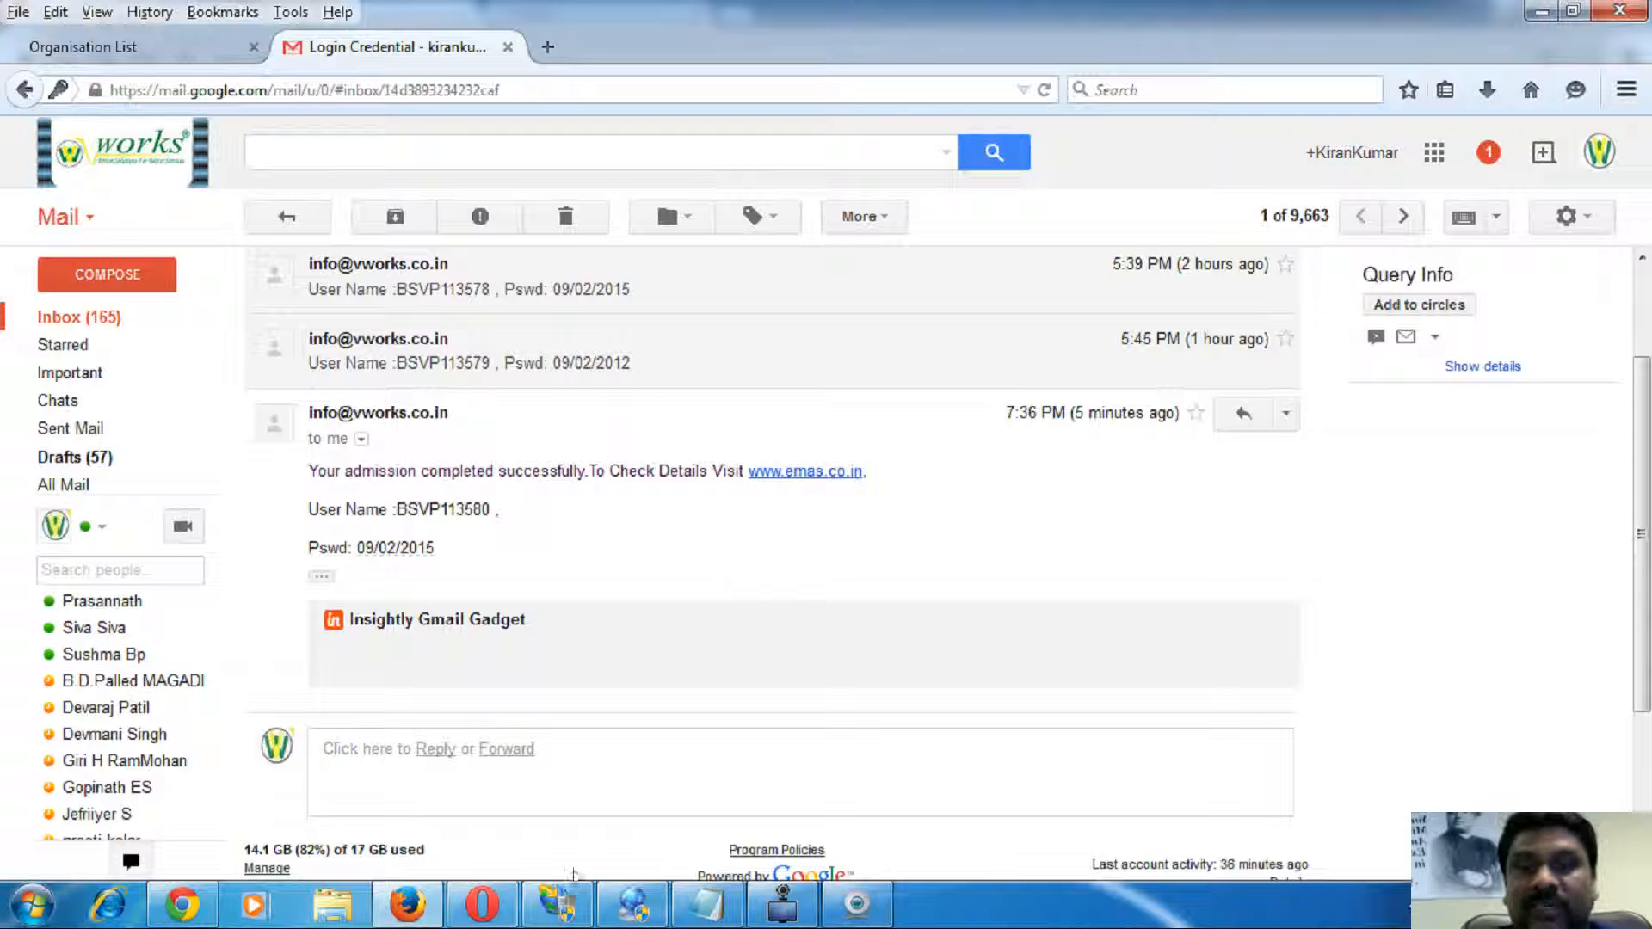
{"action": "left_click", "coordinate": [482, 903]}
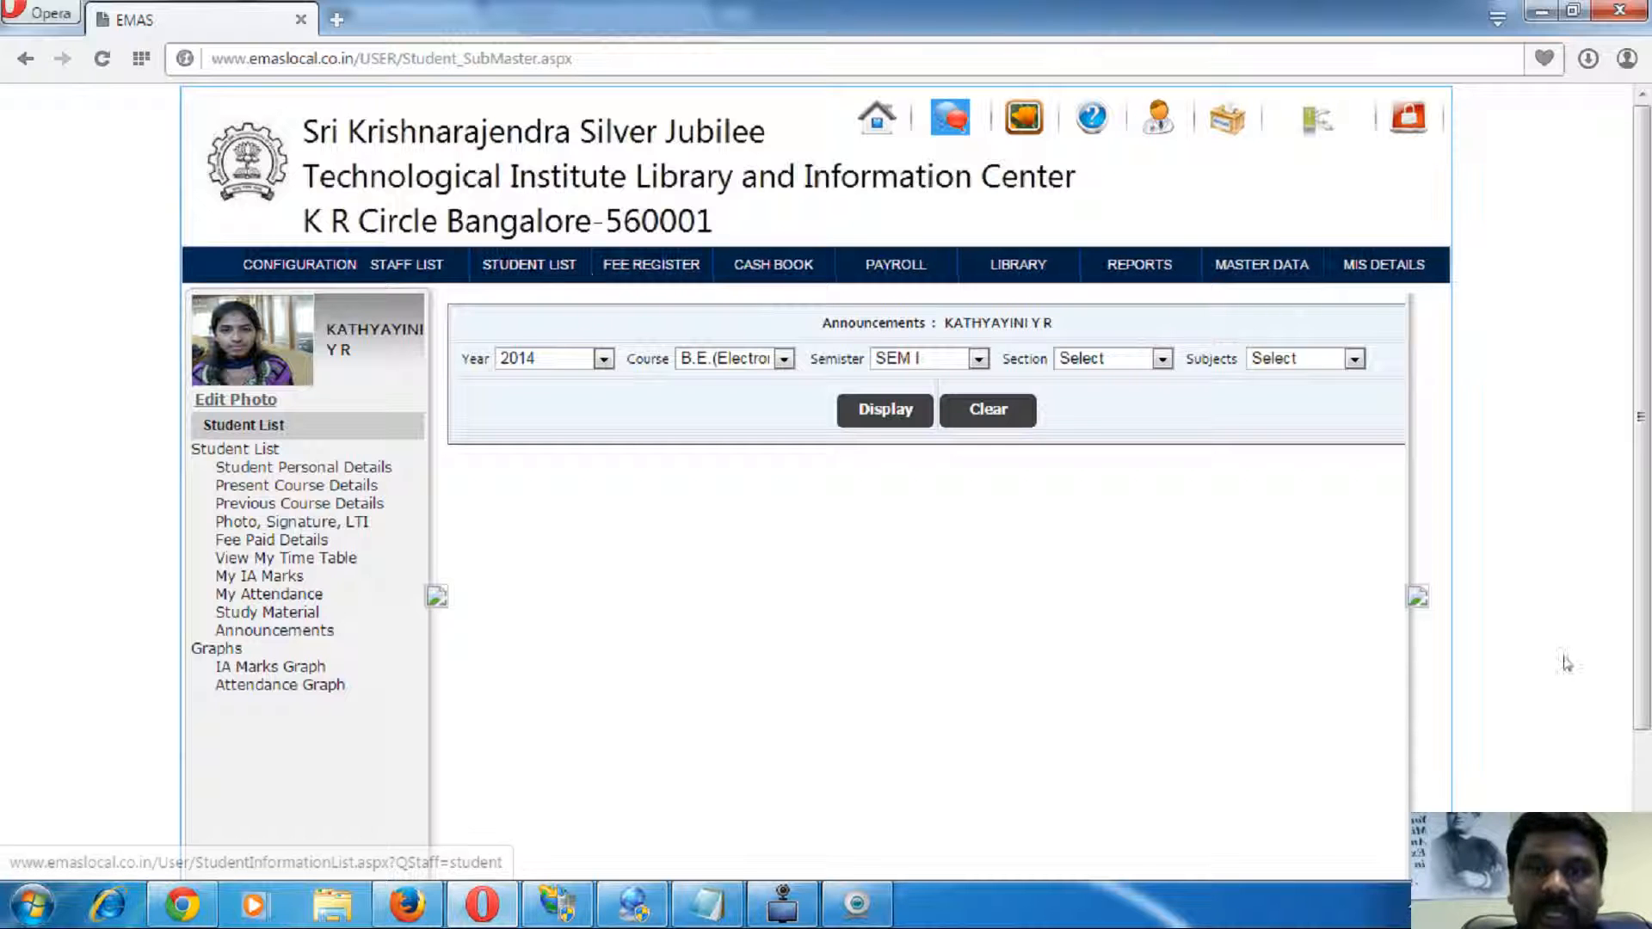
- Go to the staff list and start a new staff profile form
{"action": "left_click", "coordinate": [538, 265]}
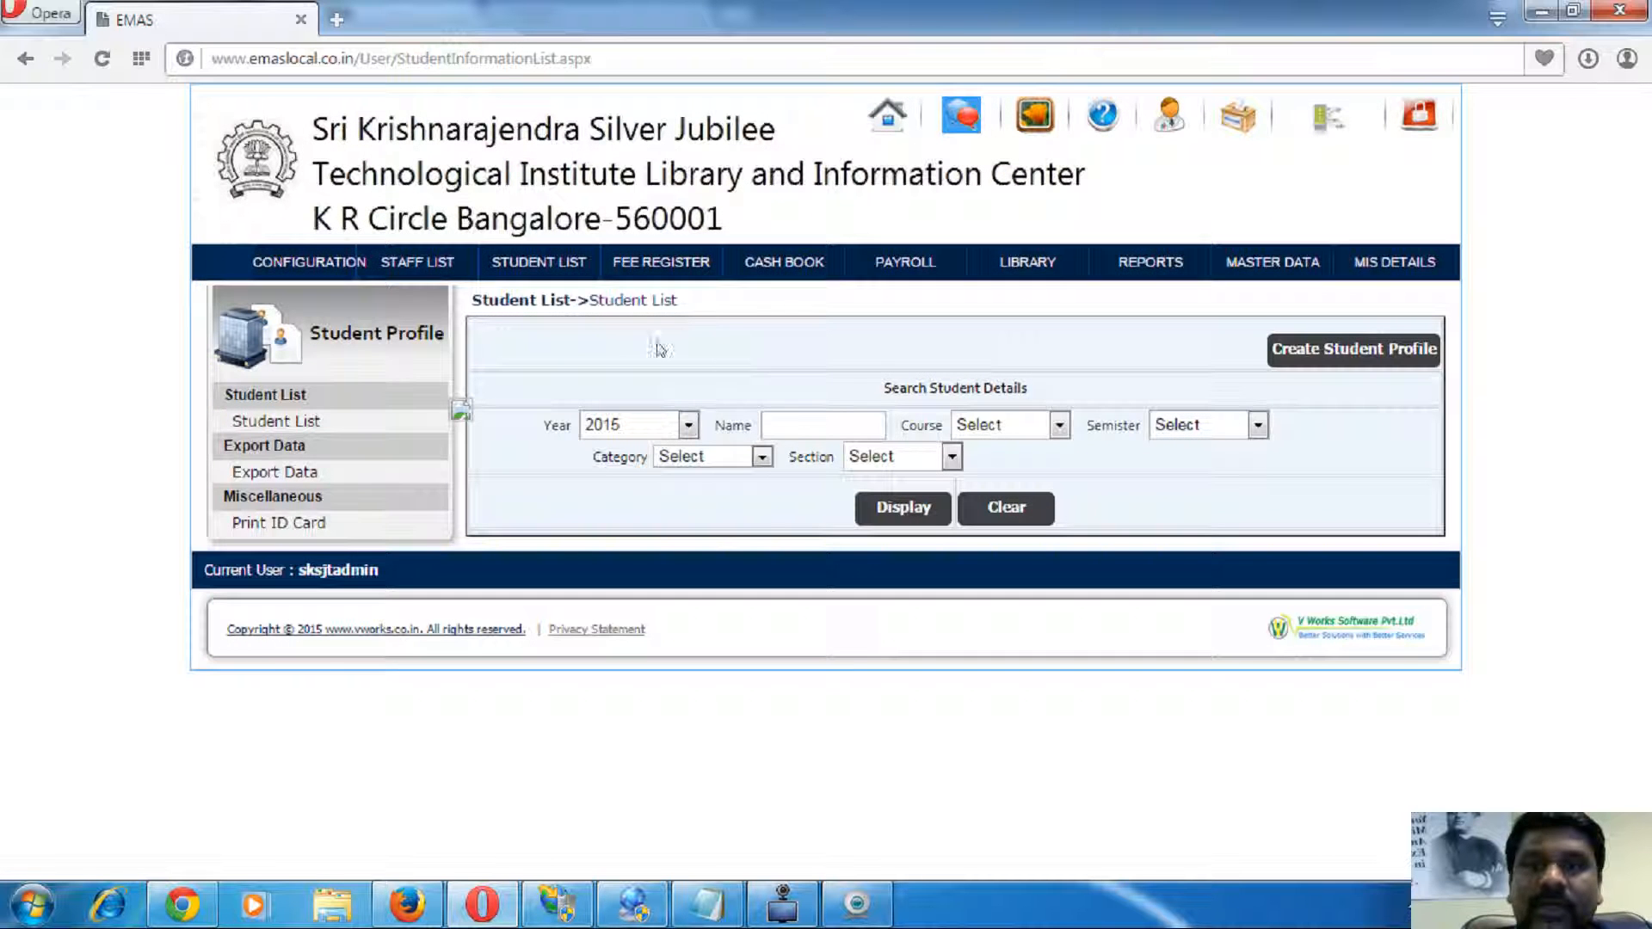
{"action": "left_click", "coordinate": [407, 263]}
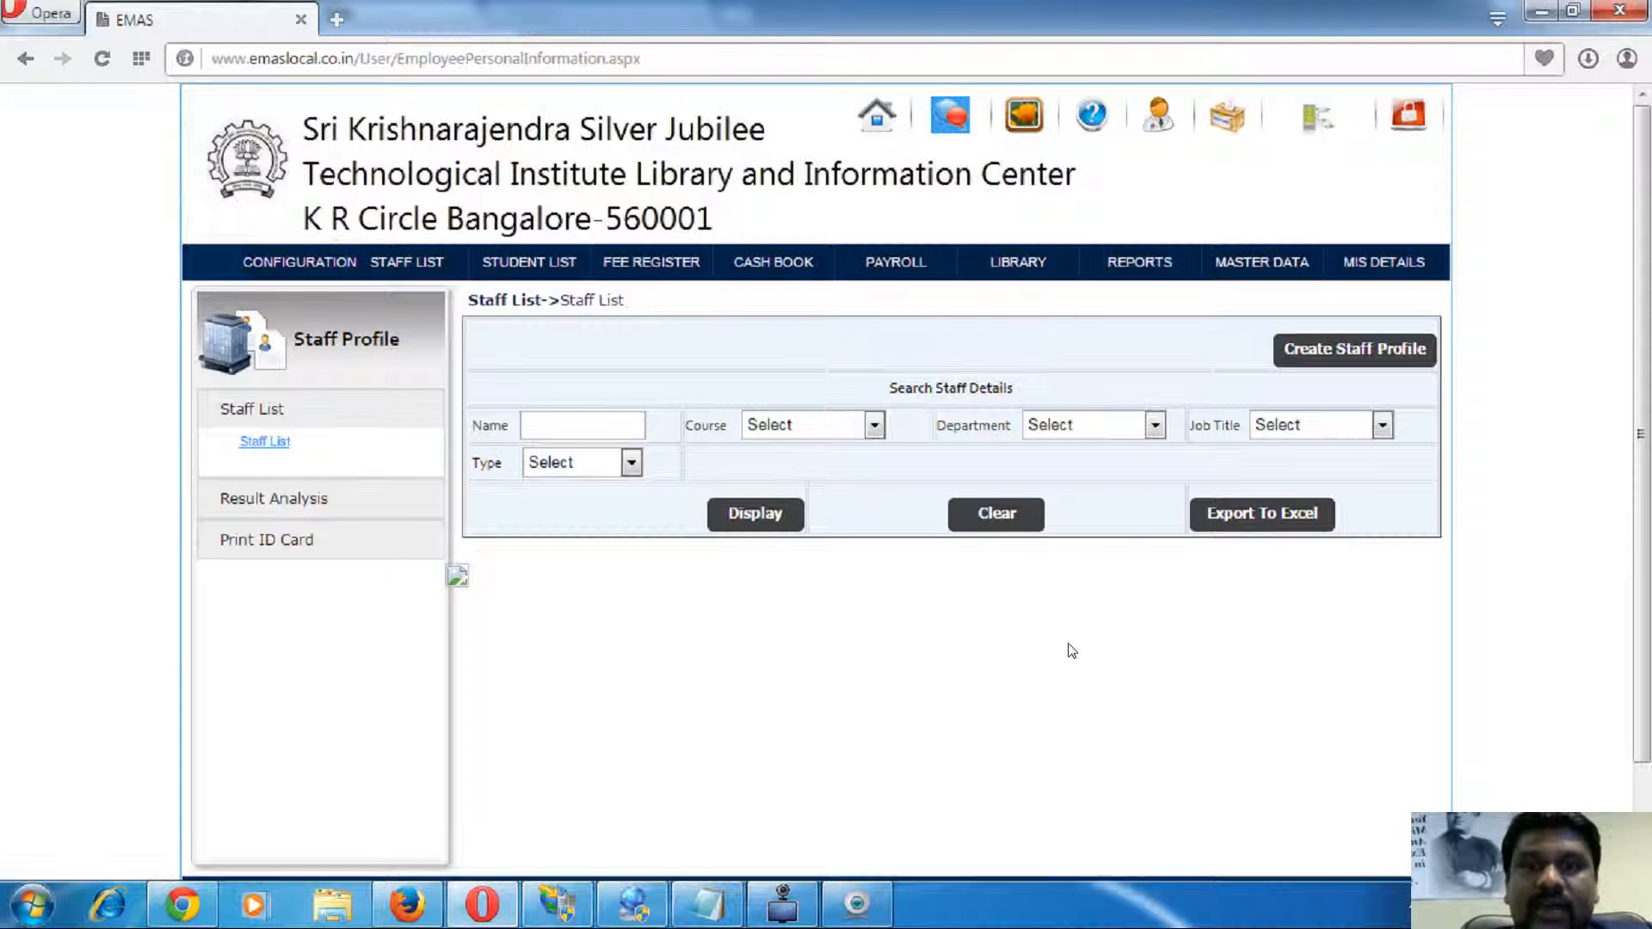
{"action": "left_click", "coordinate": [1388, 364]}
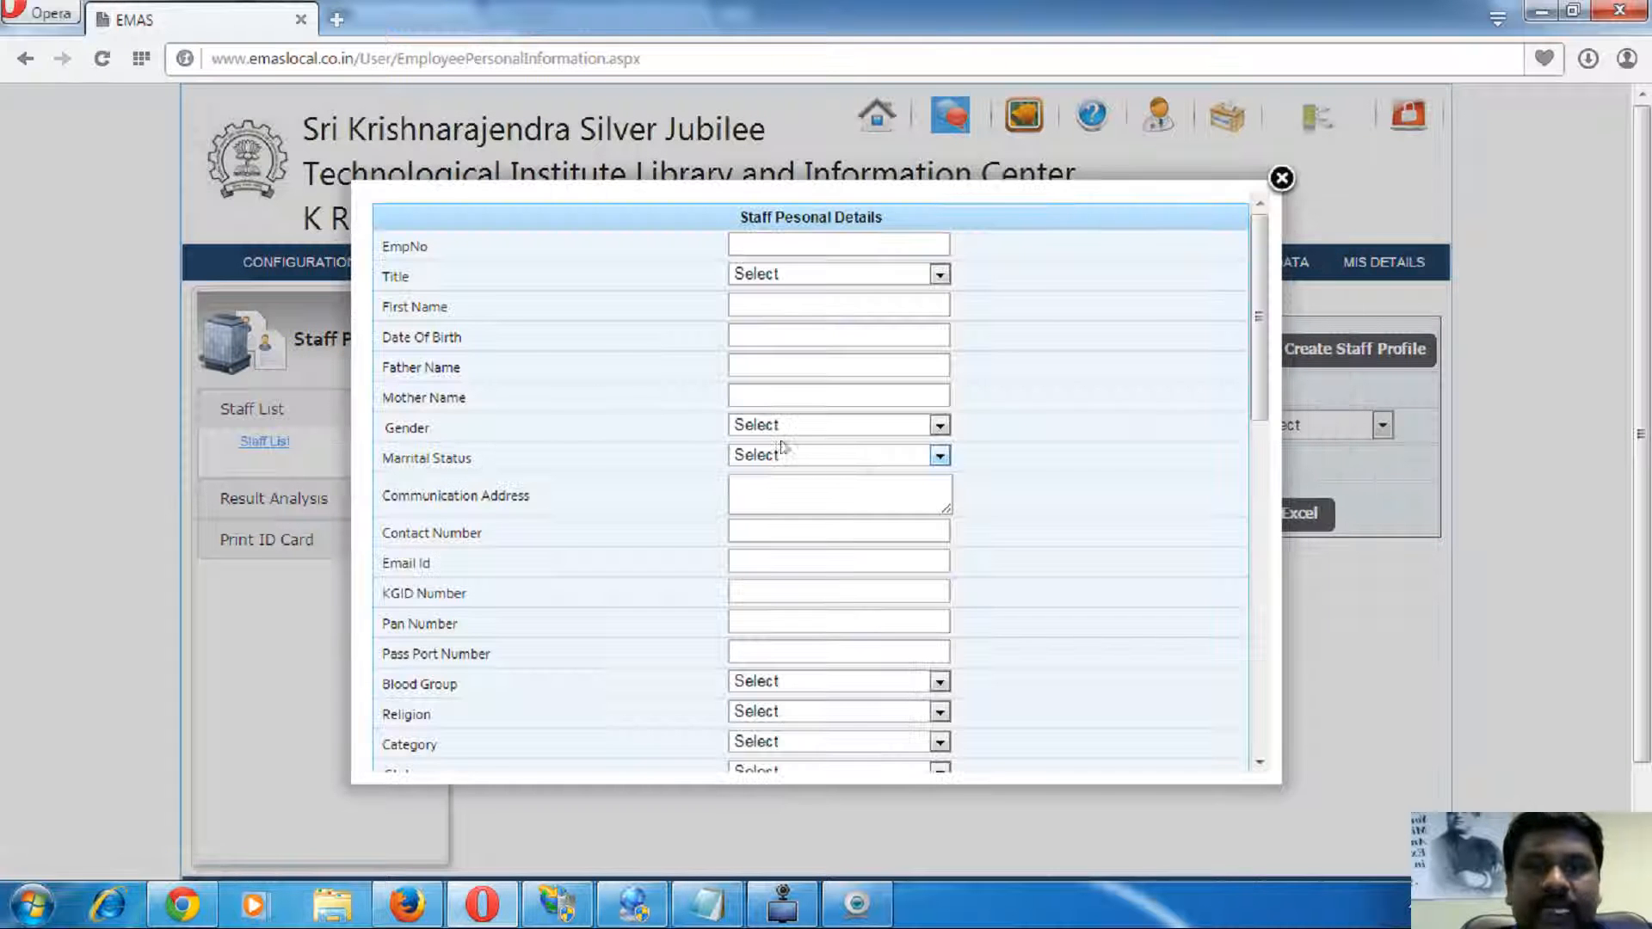
{"action": "left_click_drag", "start_coordinate": [445, 288], "coordinate": [557, 554]}
{"action": "scroll", "coordinate": [560, 546], "scroll_direction": "down", "scroll_amount": 3}
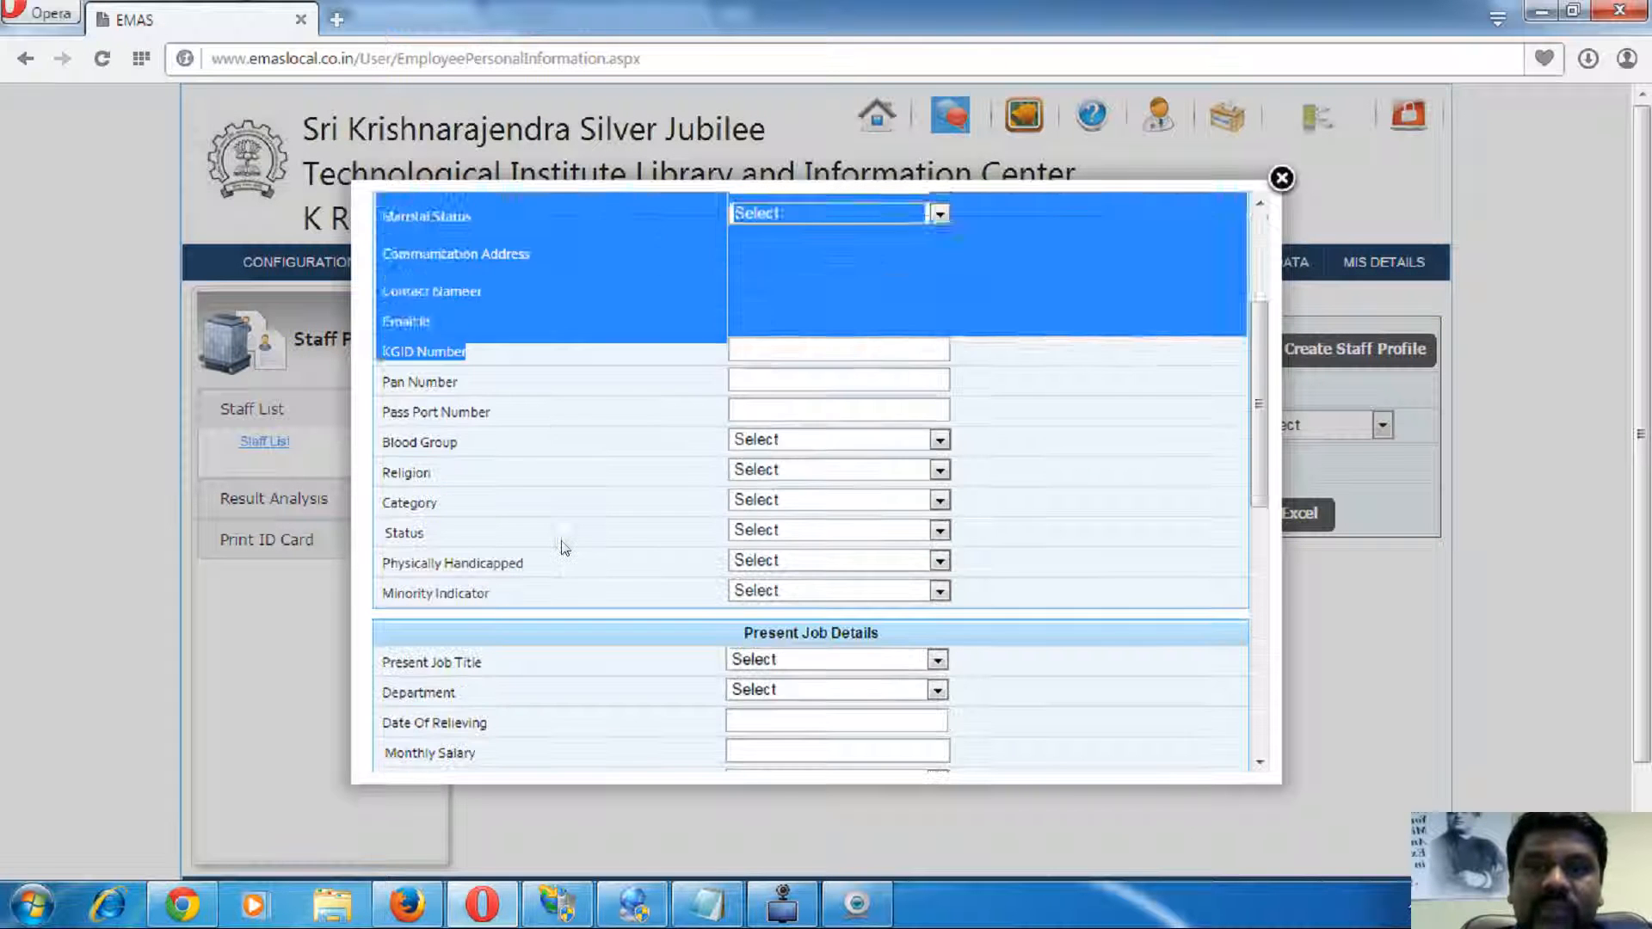
{"action": "left_click", "coordinate": [565, 548]}
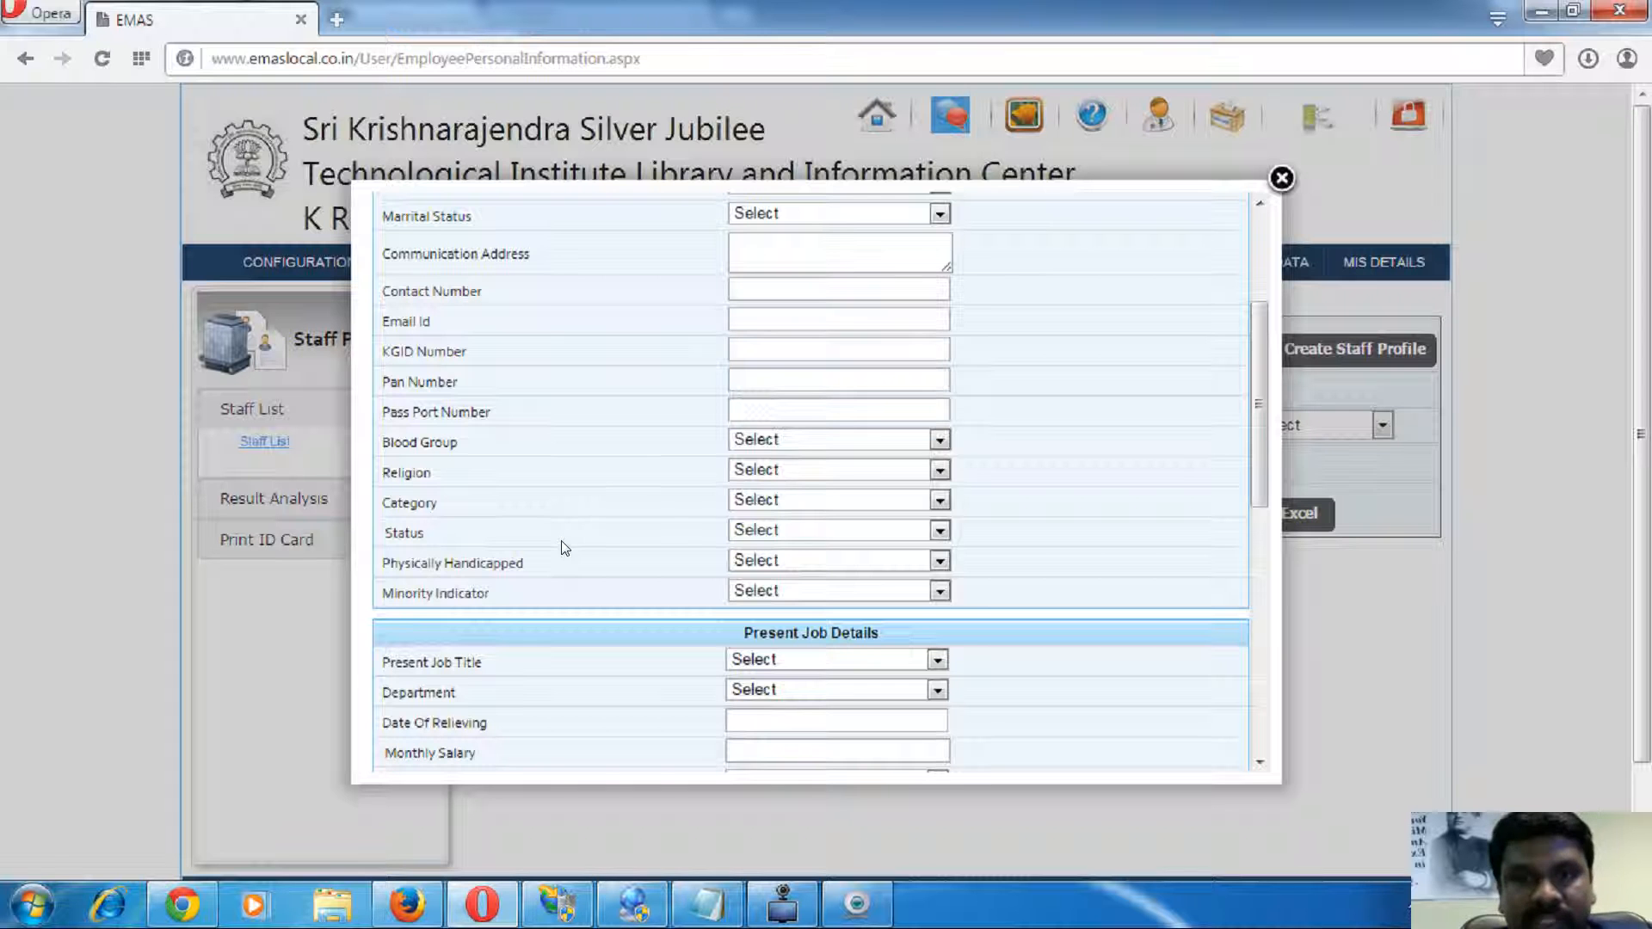
- Scroll through the remaining staff profile fields, then close the form
{"action": "scroll", "coordinate": [560, 542], "scroll_direction": "down", "scroll_amount": 3}
{"action": "left_click_drag", "start_coordinate": [417, 451], "coordinate": [546, 667]}
{"action": "scroll", "coordinate": [541, 556], "scroll_direction": "down", "scroll_amount": 5}
{"action": "scroll", "coordinate": [538, 551], "scroll_direction": "up", "scroll_amount": 7}
{"action": "left_click", "coordinate": [561, 322]}
{"action": "scroll", "coordinate": [534, 448], "scroll_direction": "down", "scroll_amount": 2}
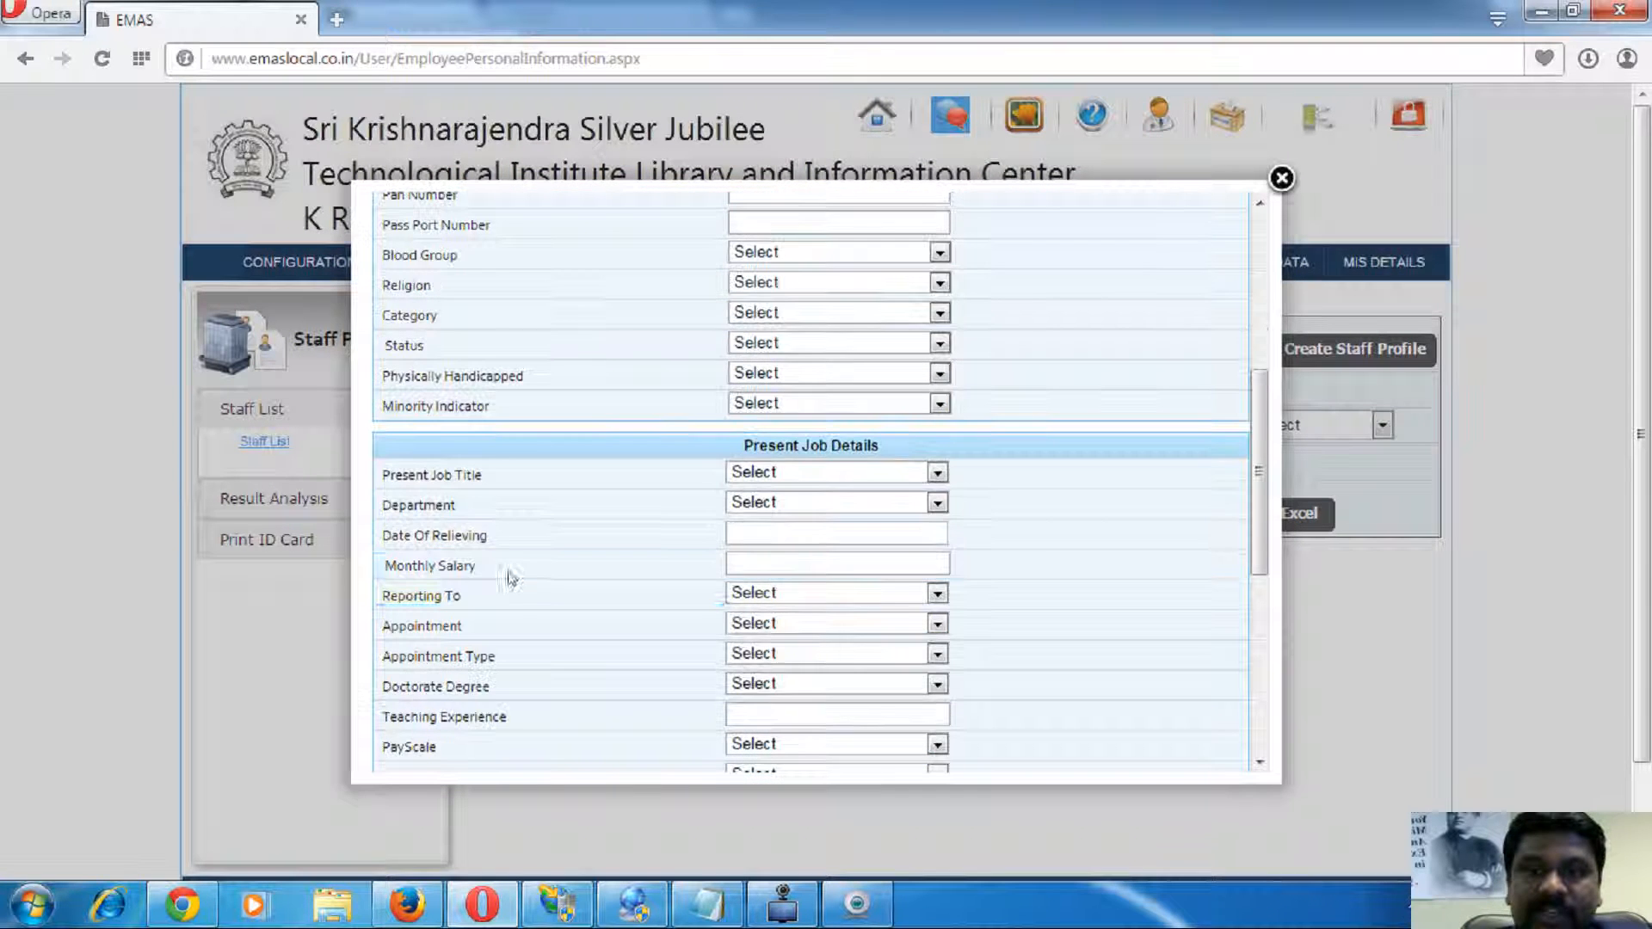
{"action": "scroll", "coordinate": [499, 598], "scroll_direction": "down", "scroll_amount": 6}
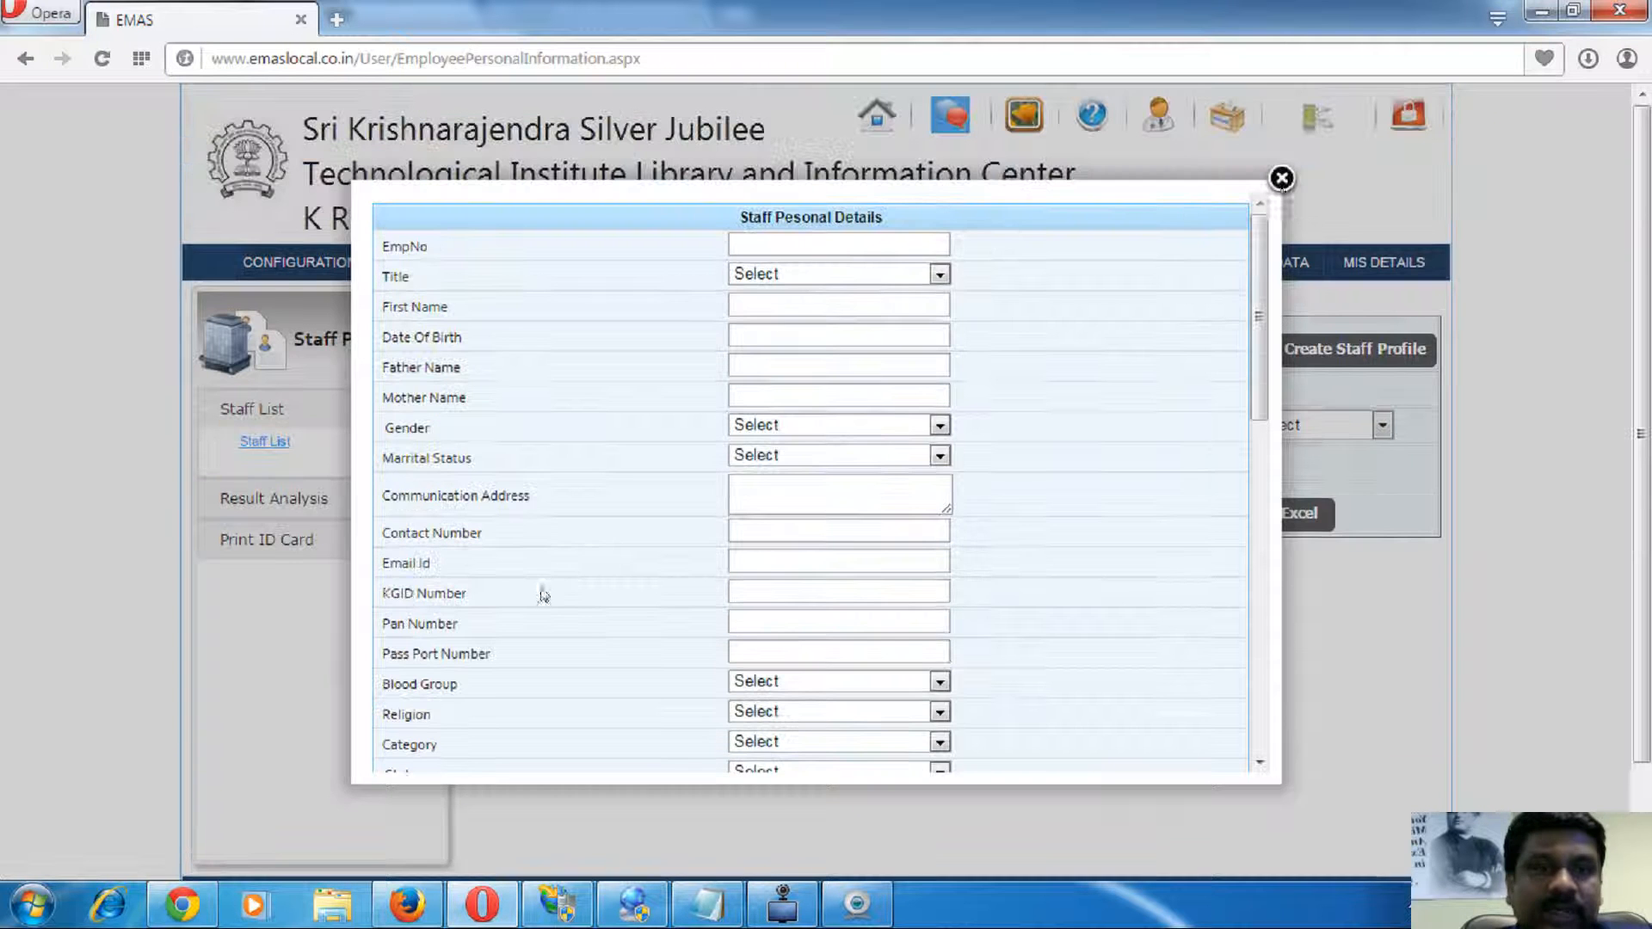
{"action": "key", "text": "Escape"}
- Open Master Data in a new tab and switch to it
{"action": "right_click", "coordinate": [1256, 262]}
{"action": "left_click", "coordinate": [1315, 277]}
{"action": "left_click", "coordinate": [417, 22]}
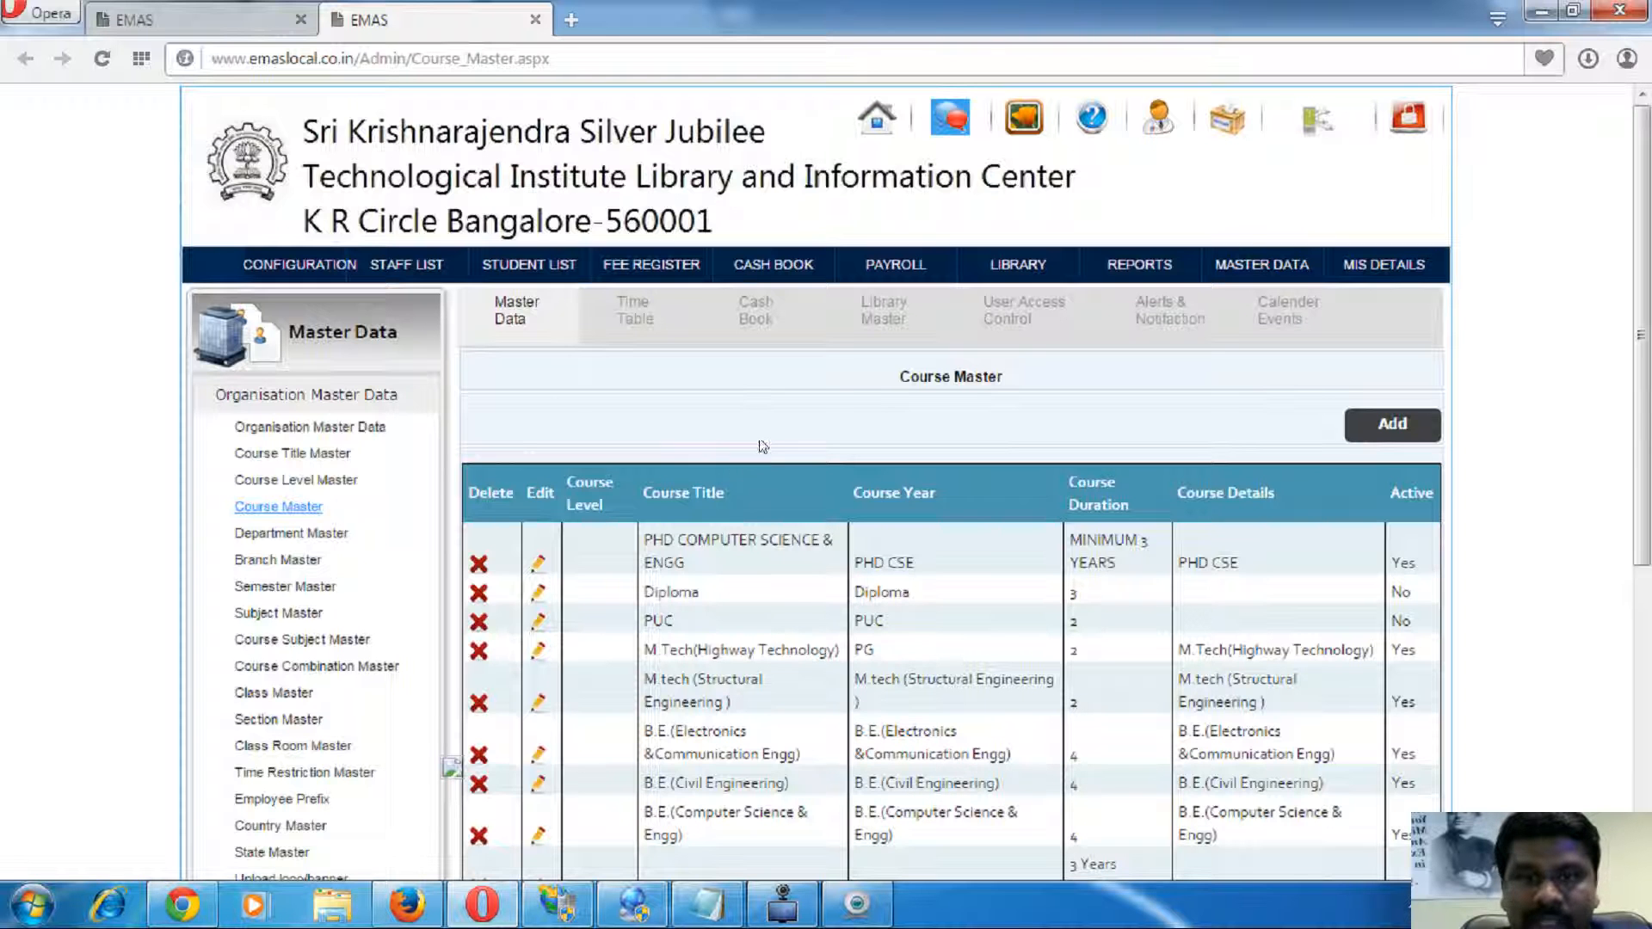
{"action": "left_click", "coordinate": [1023, 309]}
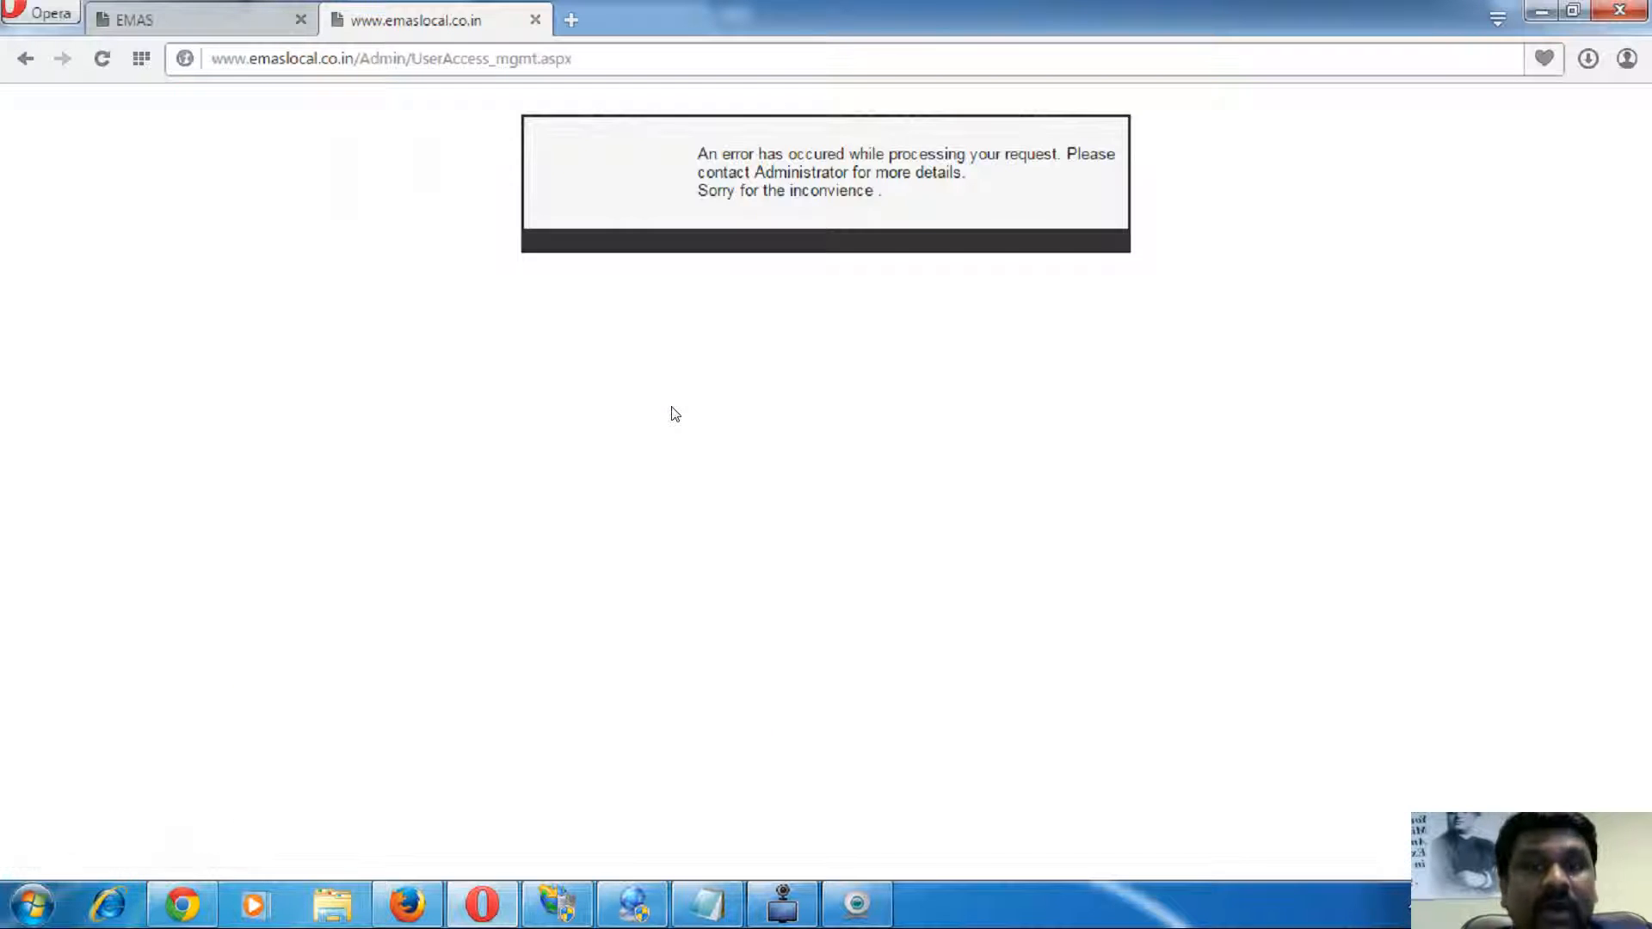
{"action": "left_click", "coordinate": [18, 65]}
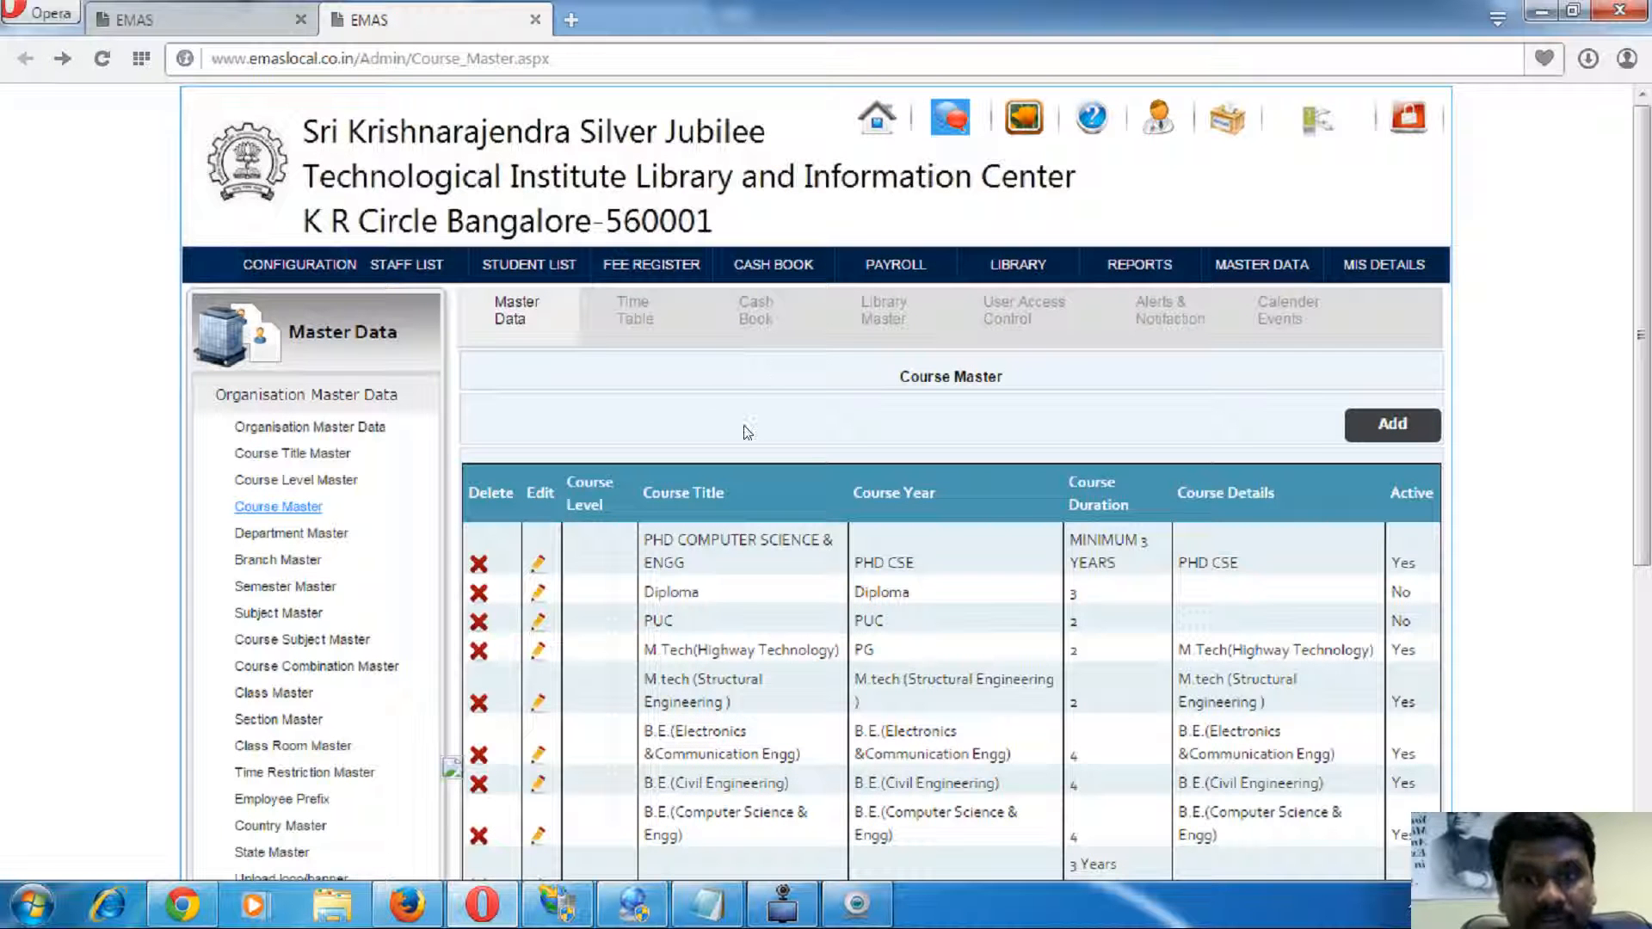
{"action": "left_click", "coordinate": [755, 311]}
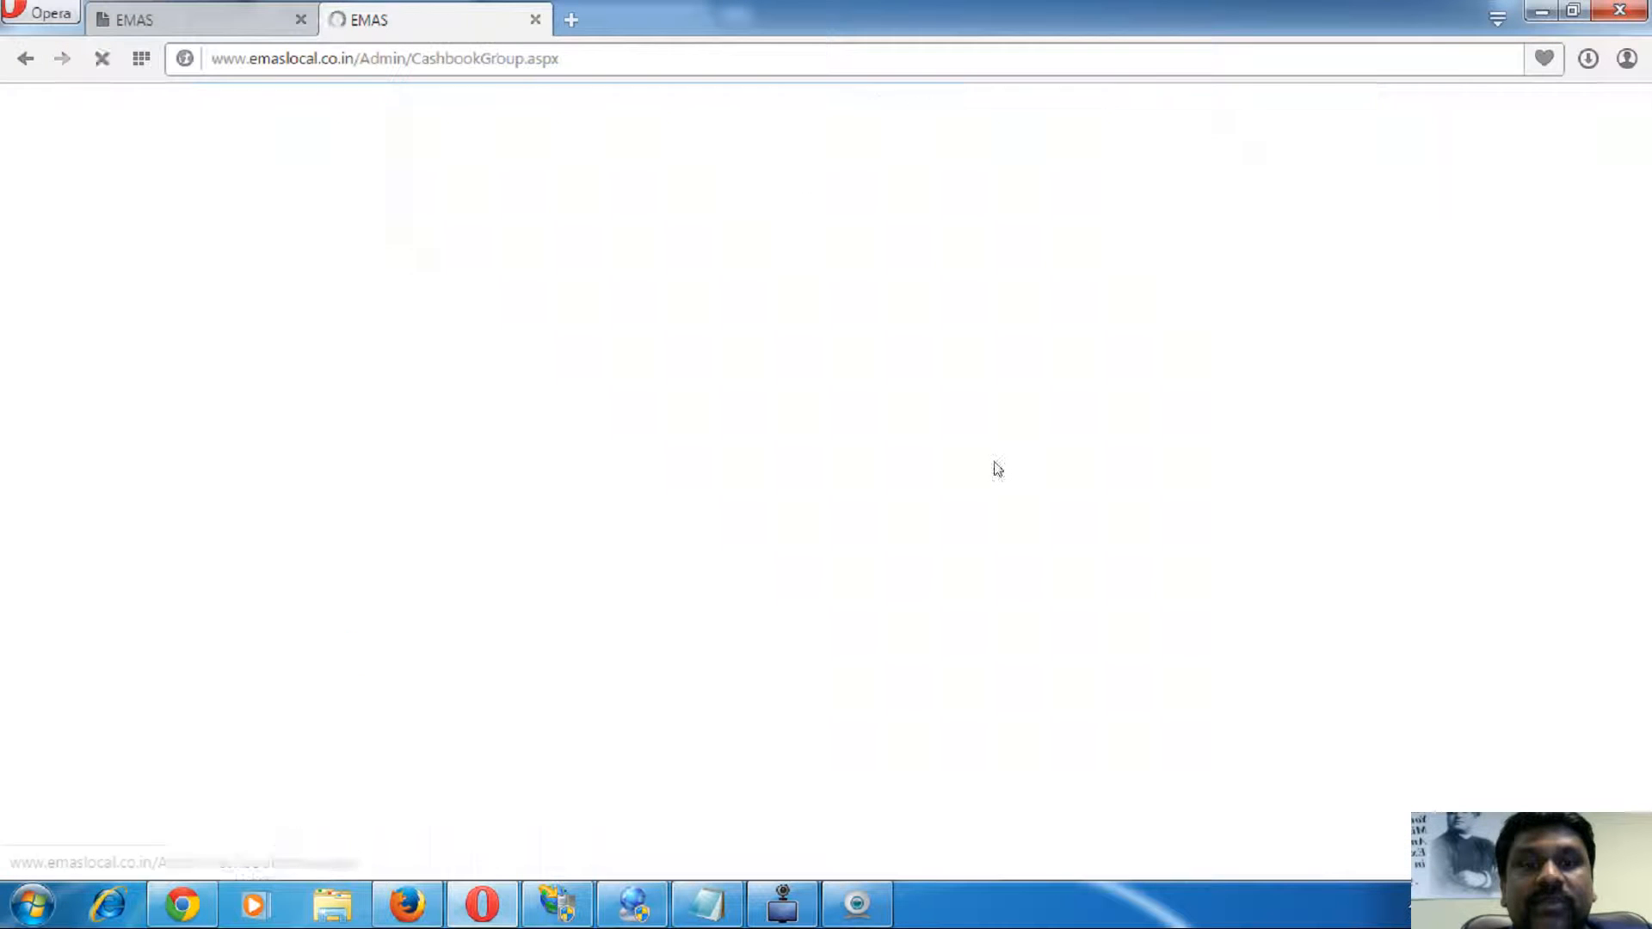
{"action": "left_click", "coordinate": [872, 306]}
{"action": "left_click", "coordinate": [1024, 334]}
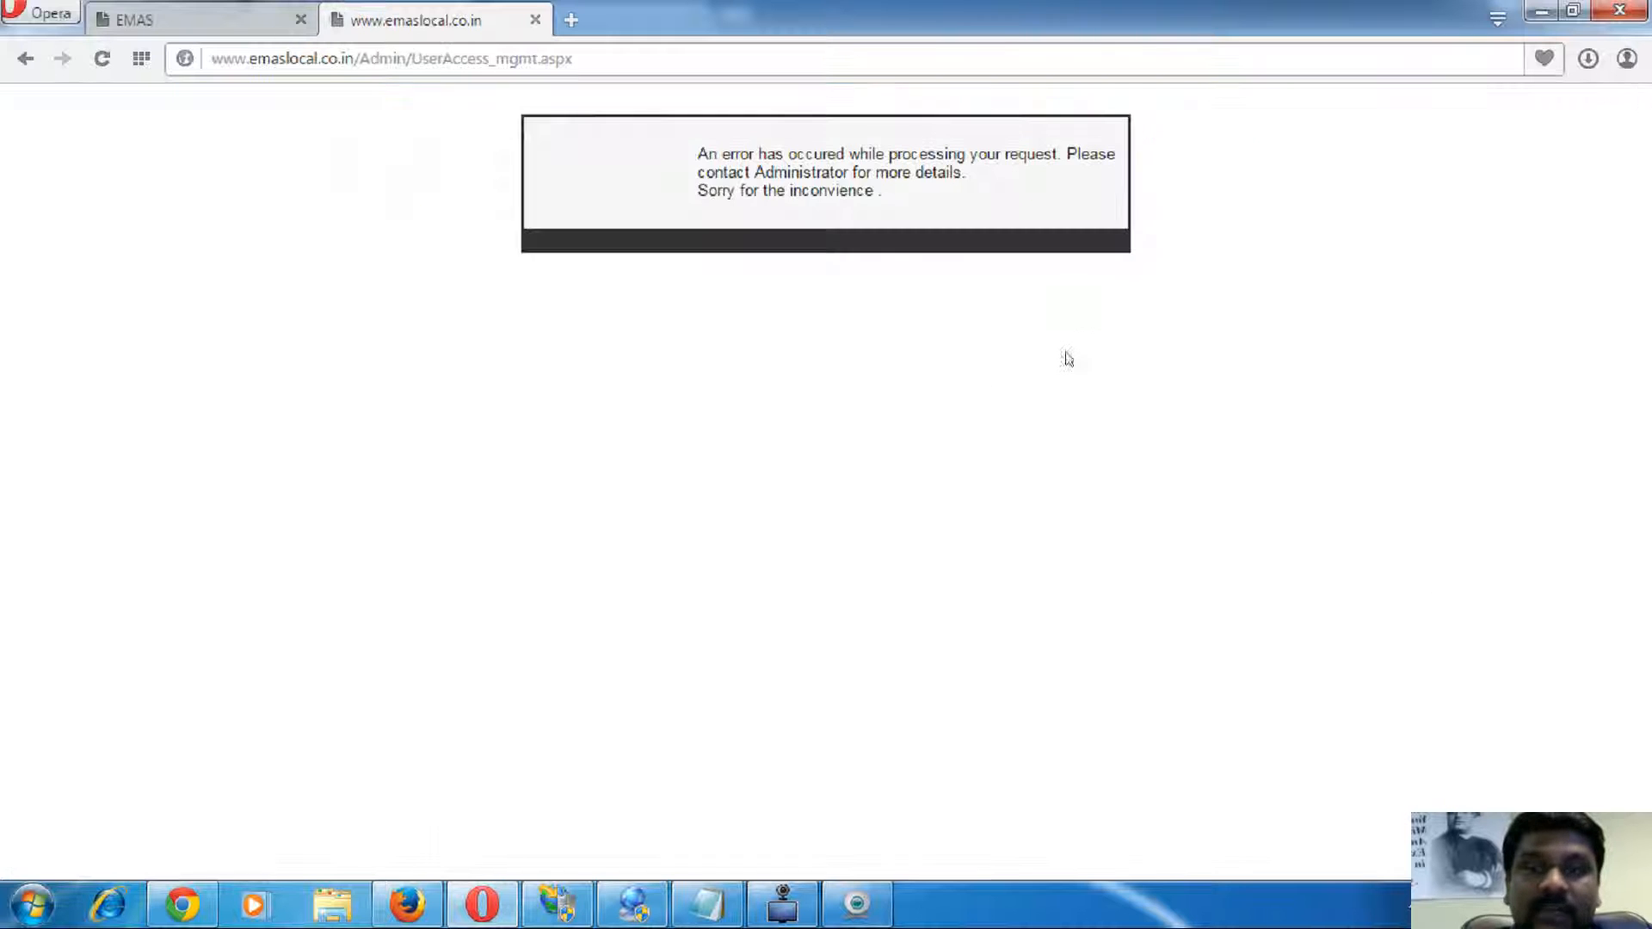
{"action": "left_click", "coordinate": [26, 58]}
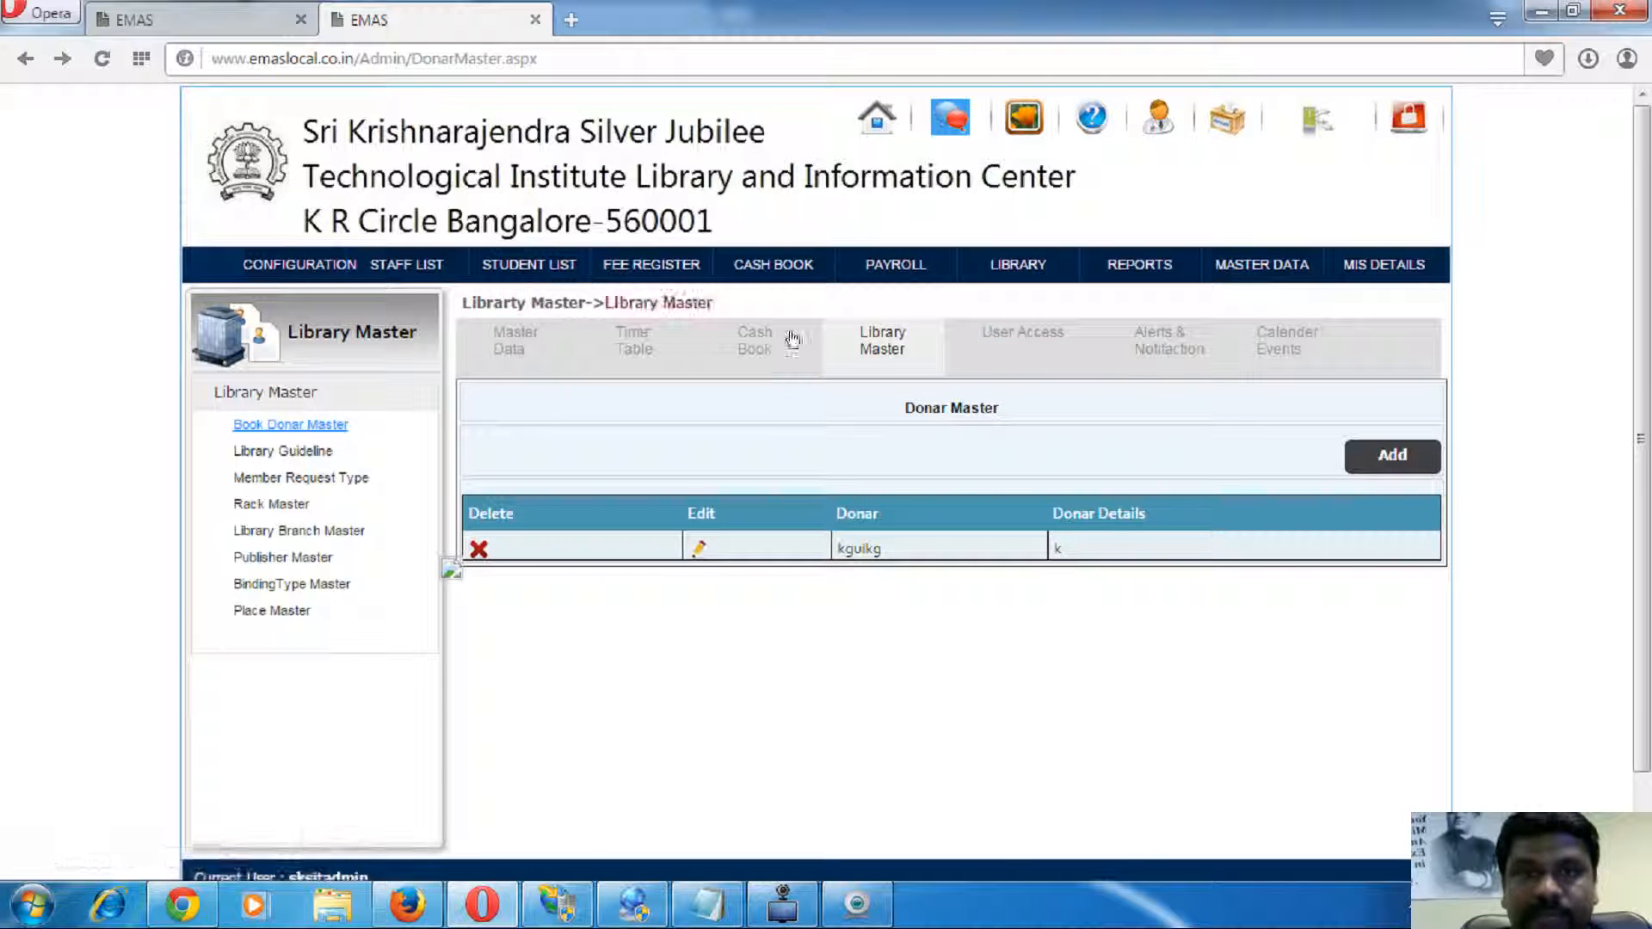
{"action": "left_click", "coordinate": [1277, 341]}
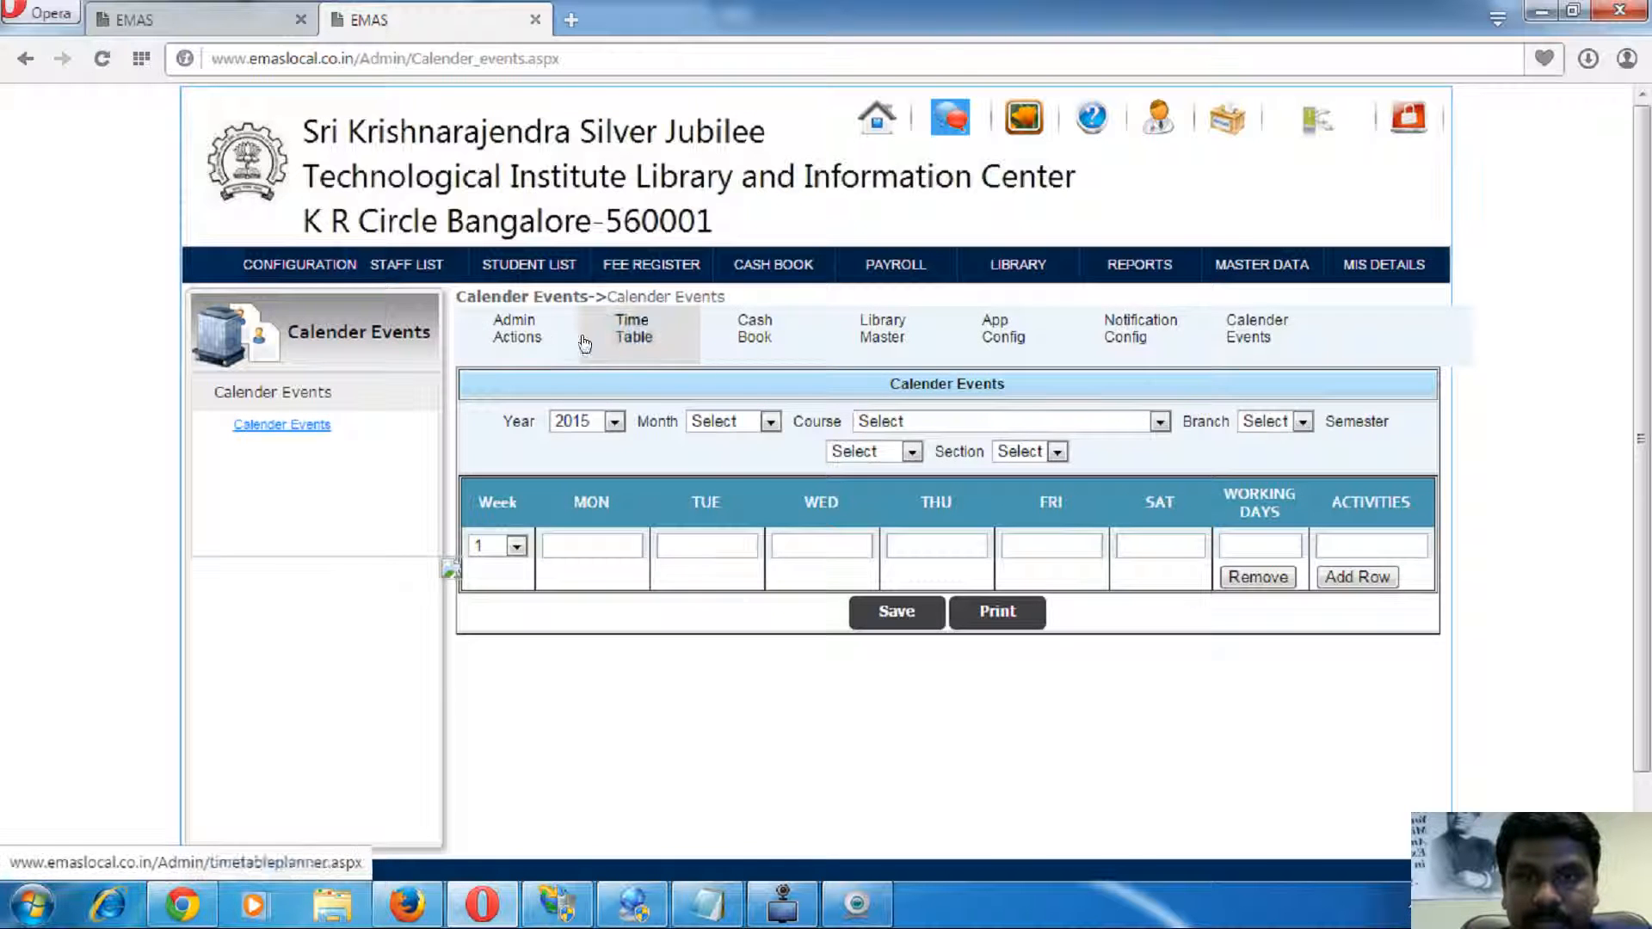
{"action": "left_click", "coordinate": [527, 328]}
{"action": "scroll", "coordinate": [301, 482], "scroll_direction": "down", "scroll_amount": 5}
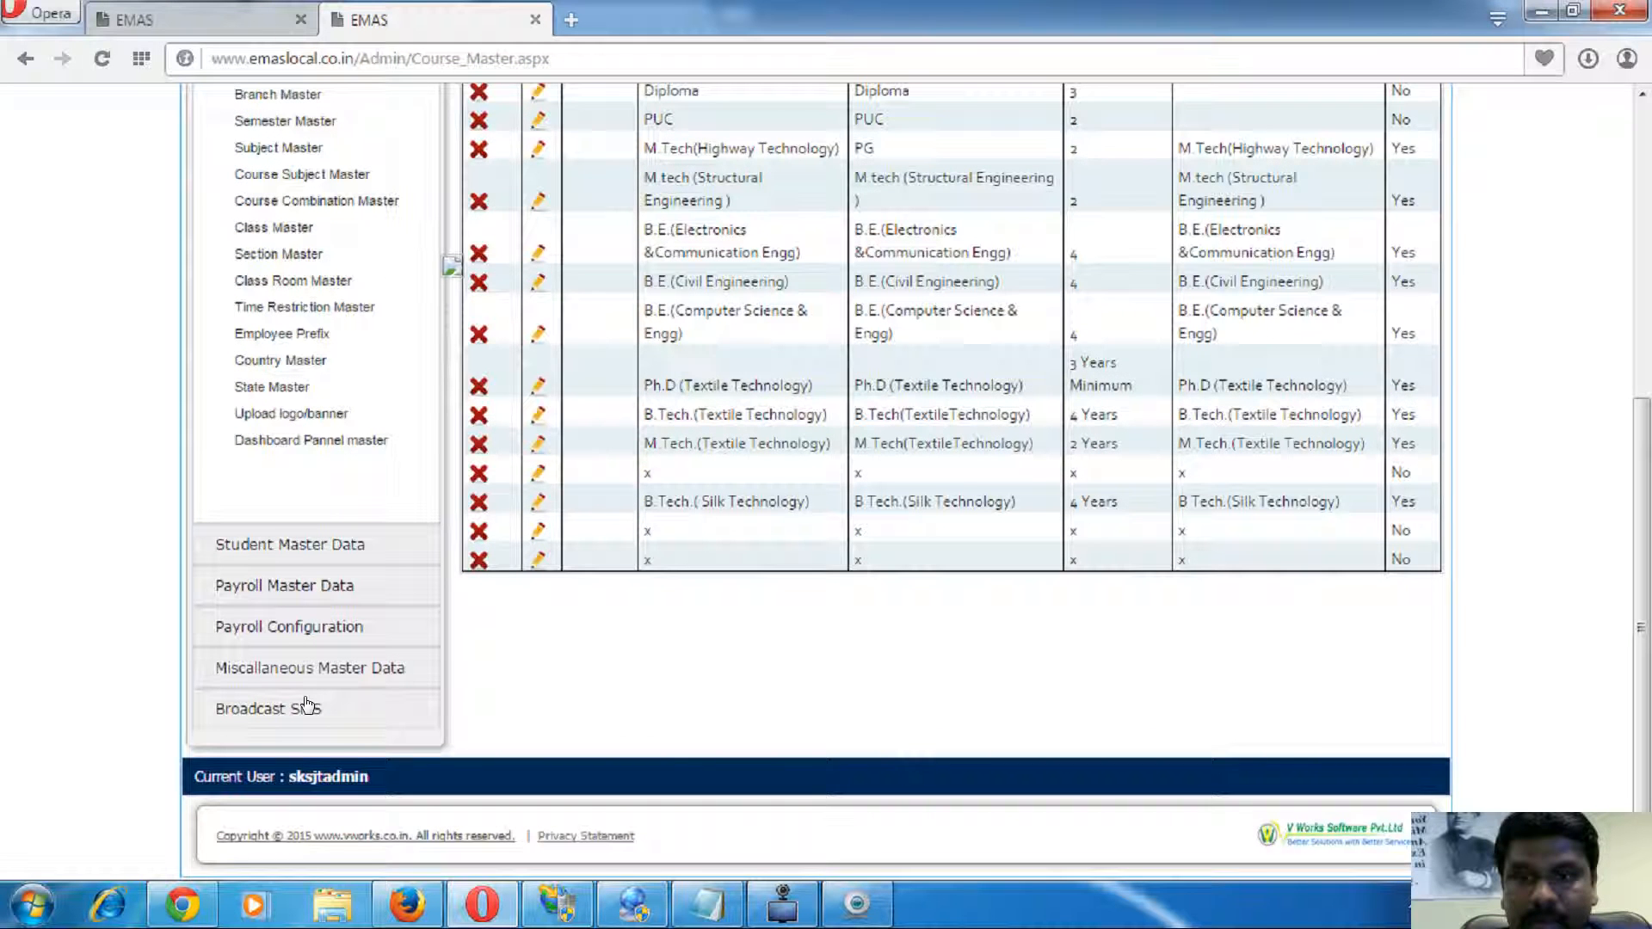
- Expand Student Master Data and Payroll Configuration, open Employee Leave Configuration, then expand Broadcast SMS
{"action": "left_click", "coordinate": [287, 546]}
{"action": "left_click", "coordinate": [287, 291]}
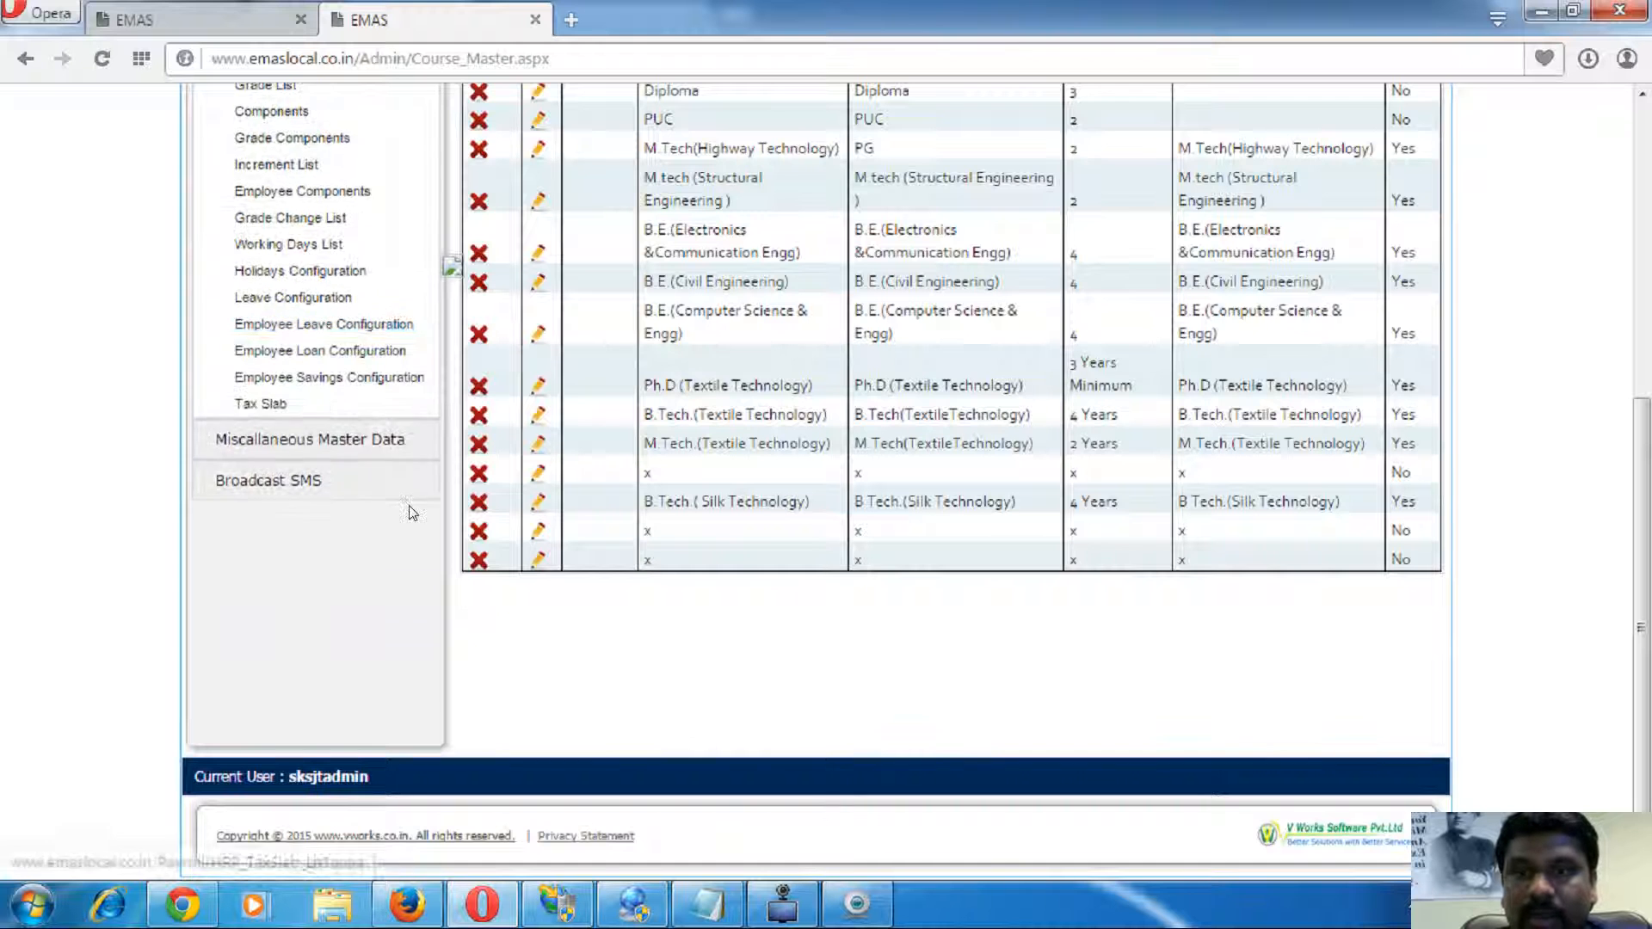
{"action": "scroll", "coordinate": [430, 544], "scroll_direction": "up", "scroll_amount": 3}
{"action": "left_click", "coordinate": [419, 568]}
{"action": "scroll", "coordinate": [803, 527], "scroll_direction": "up", "scroll_amount": 3}
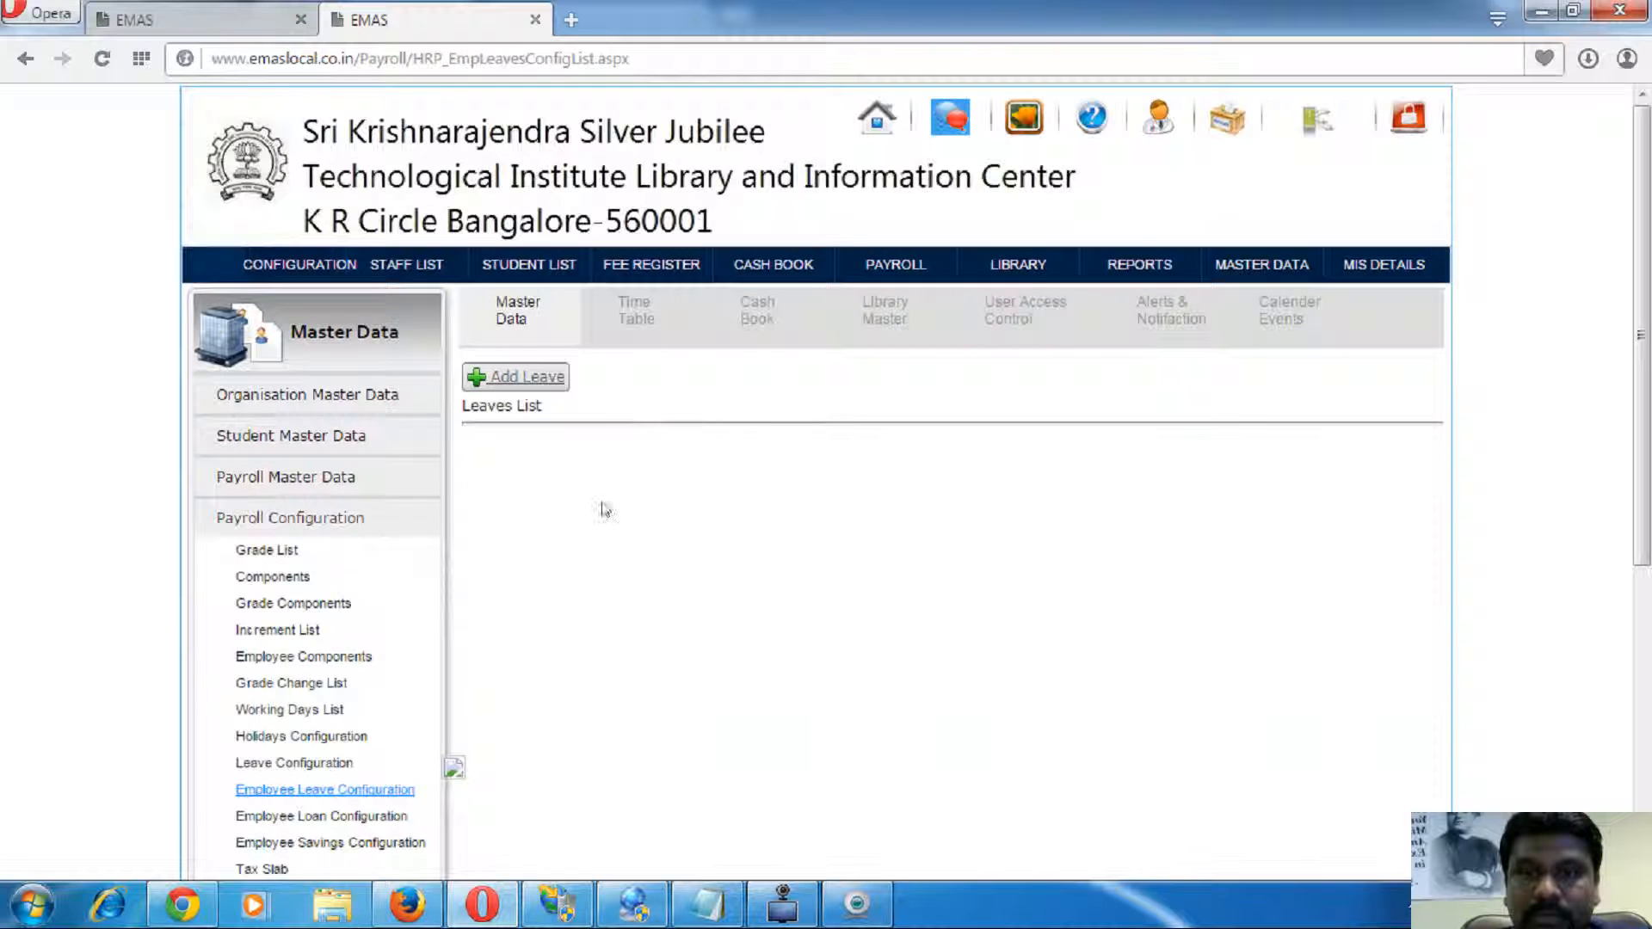
{"action": "scroll", "coordinate": [602, 509], "scroll_direction": "down", "scroll_amount": 5}
{"action": "left_click", "coordinate": [302, 542]}
{"action": "scroll", "coordinate": [652, 538], "scroll_direction": "up", "scroll_amount": 5}
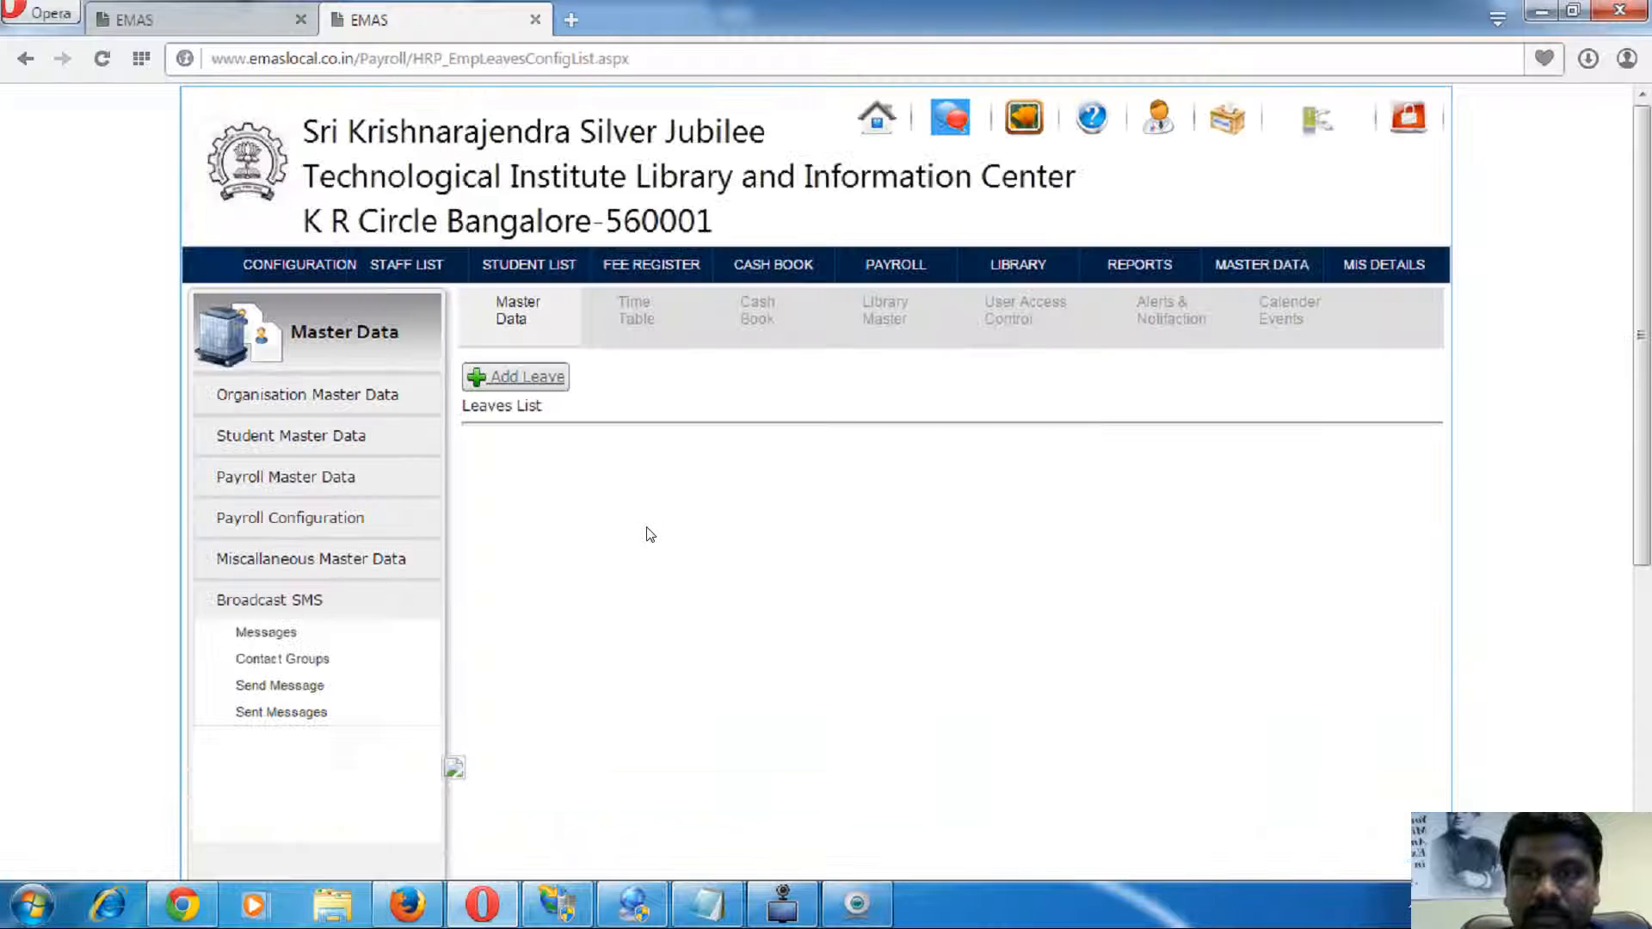
- Back on the staff list, filter staff to the Electronics and Communication department
{"action": "left_click", "coordinate": [198, 18]}
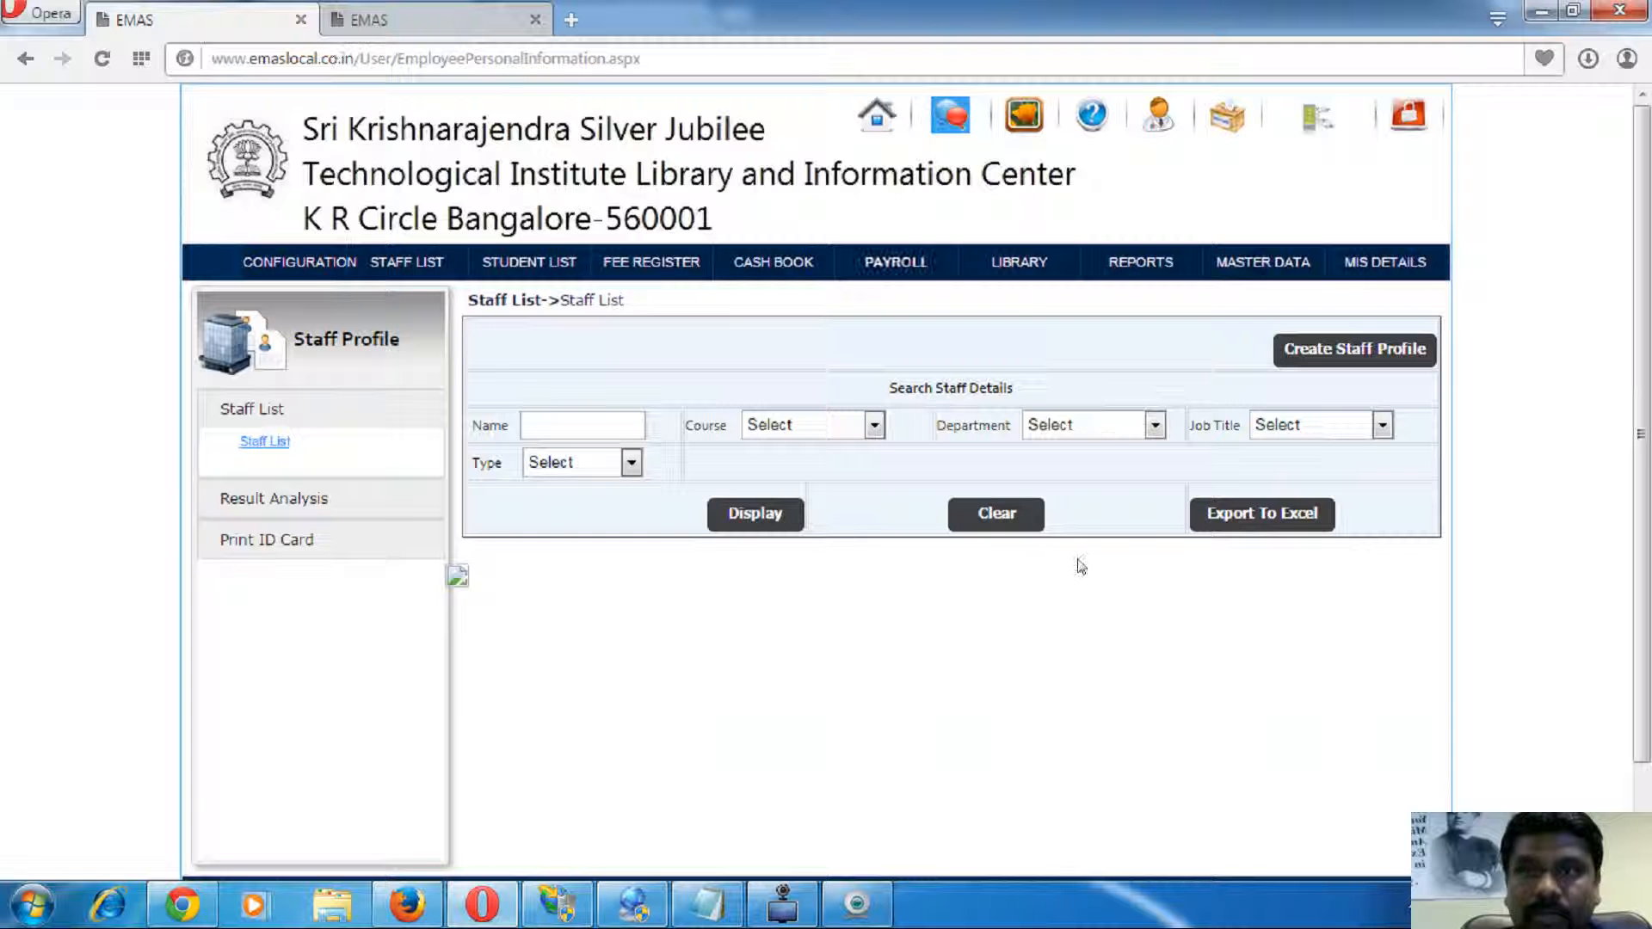
{"action": "left_click", "coordinate": [755, 520]}
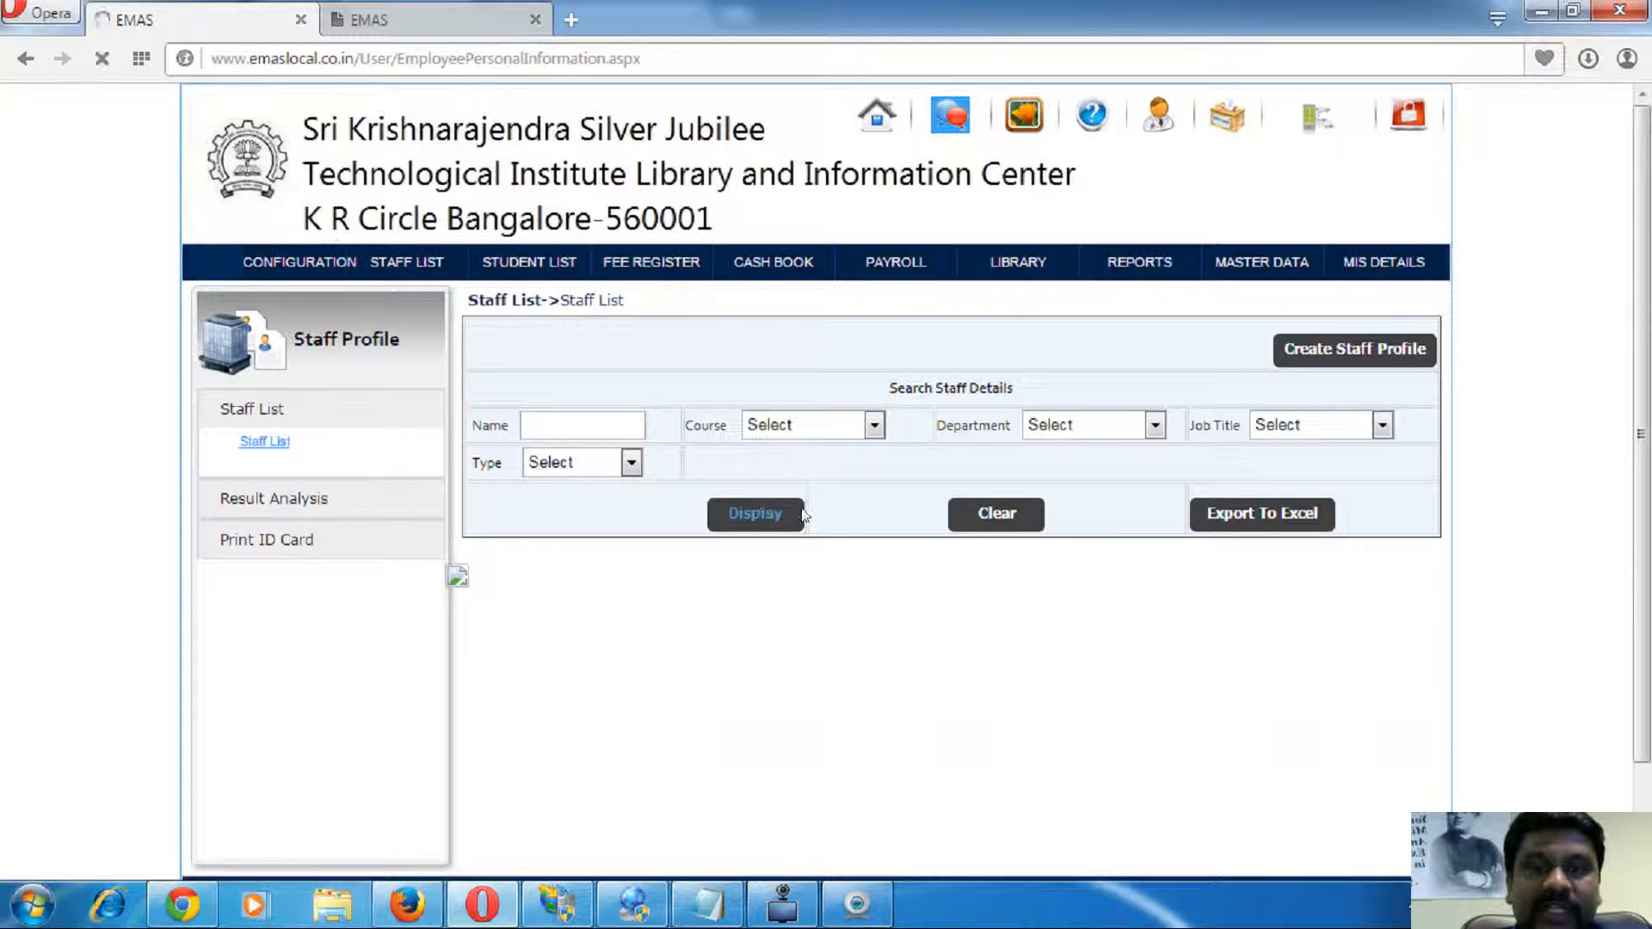
{"action": "left_click", "coordinate": [1113, 434]}
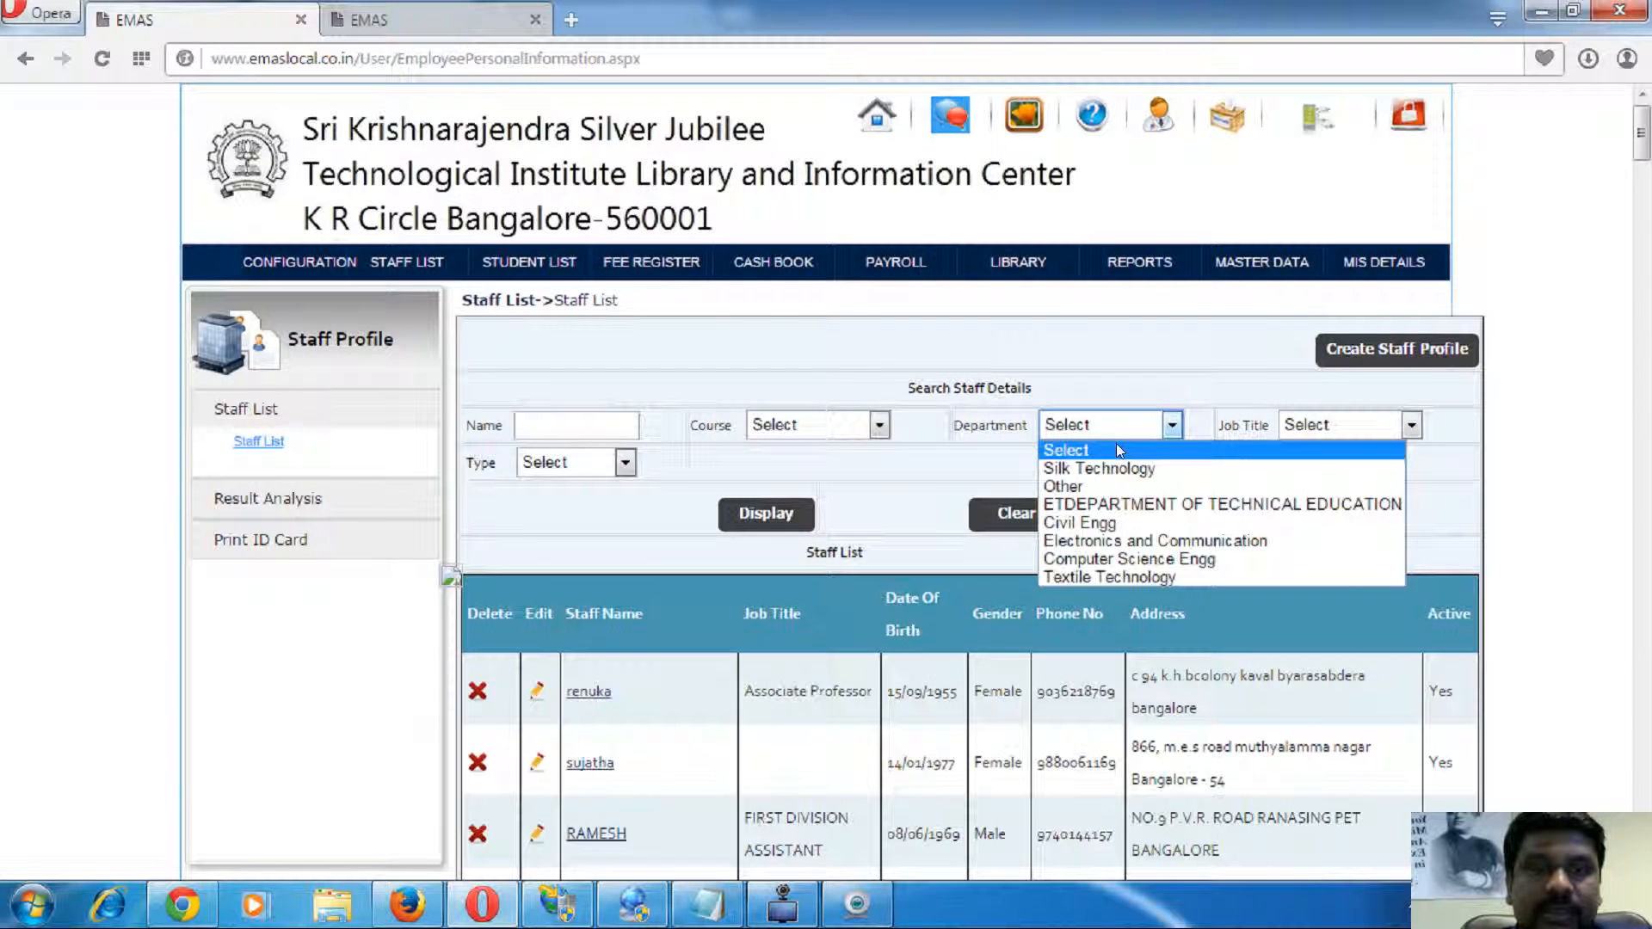
{"action": "left_click", "coordinate": [1143, 534]}
{"action": "left_click", "coordinate": [762, 515]}
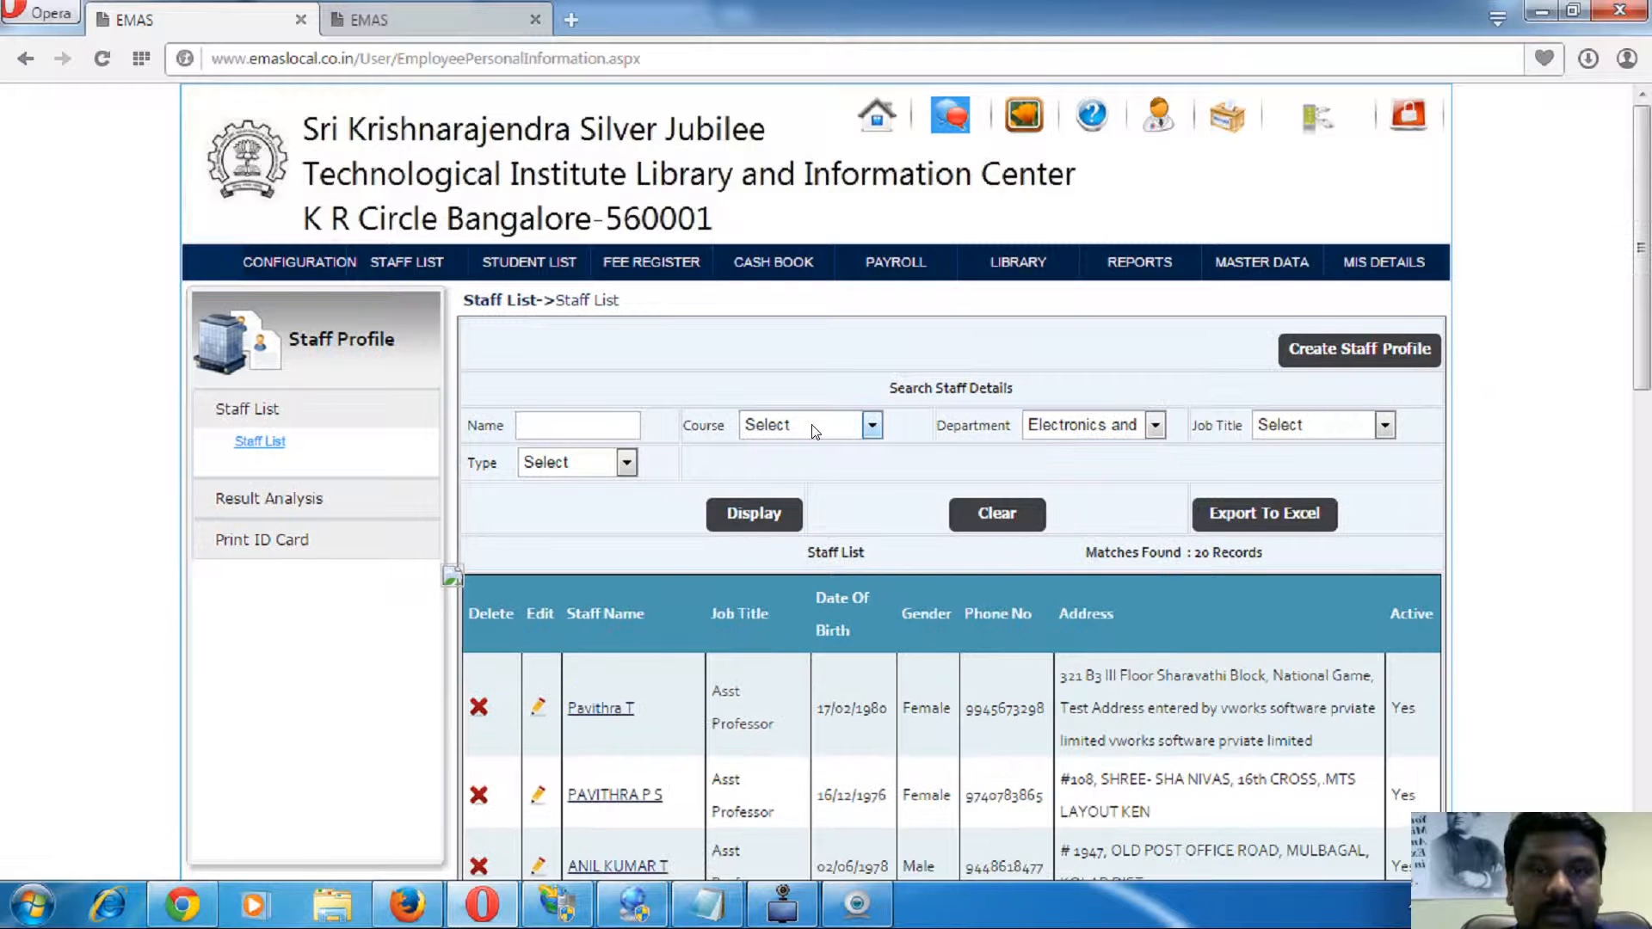
- Search the staff list by the name 'kri'
{"action": "left_click", "coordinate": [579, 428]}
{"action": "type", "text": "kru"}
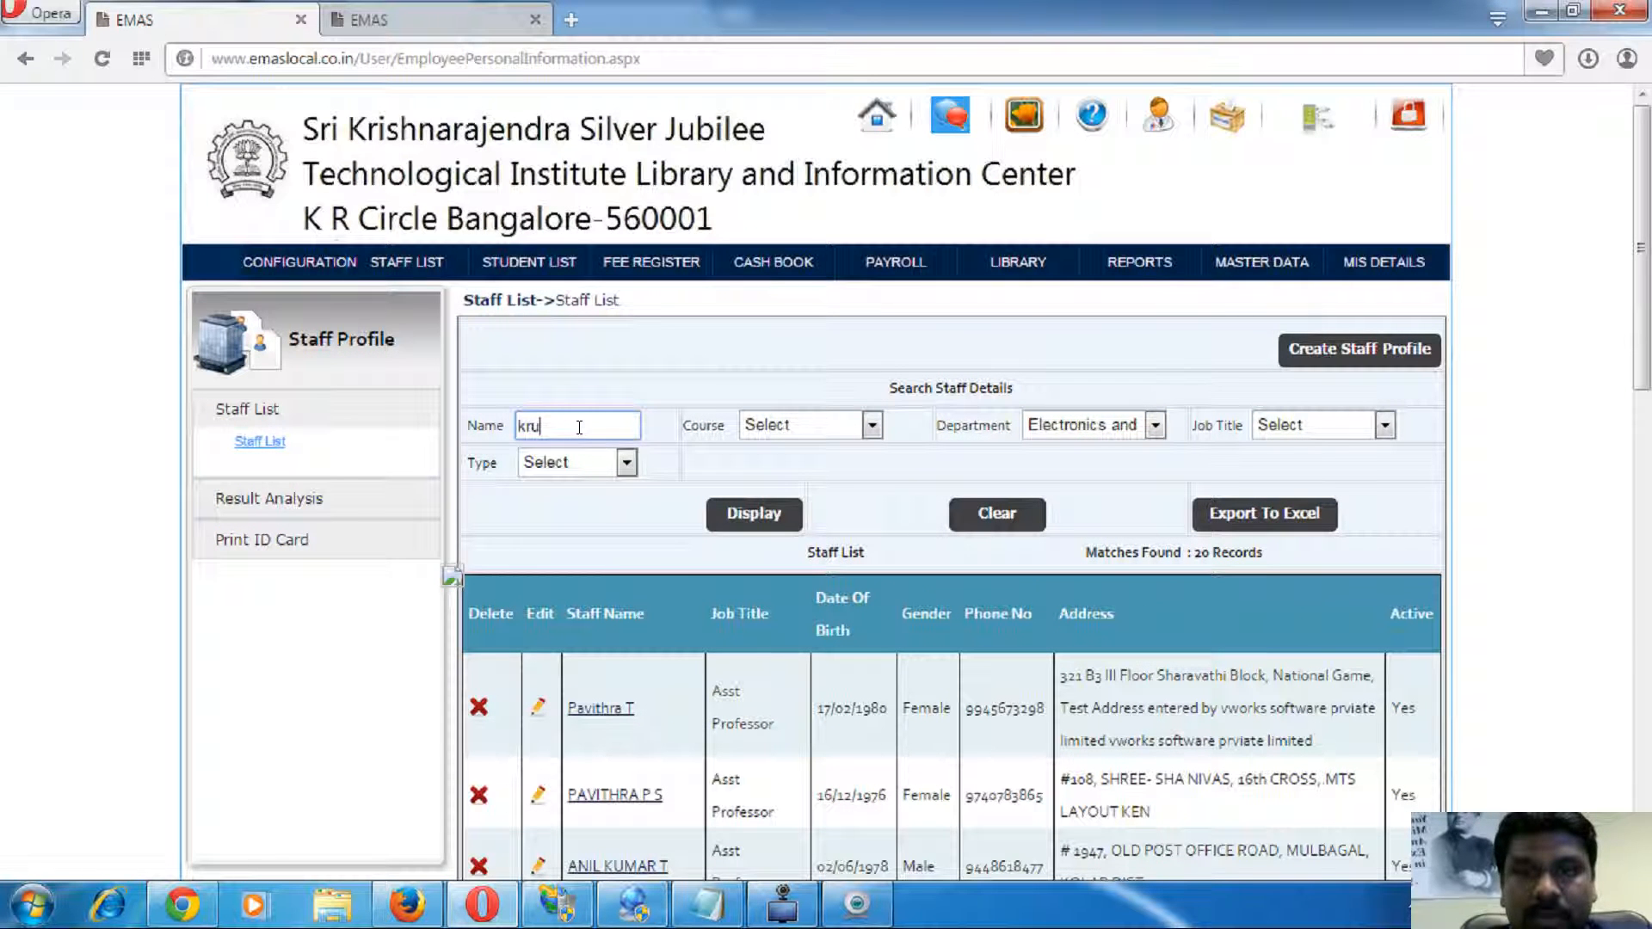
{"action": "key", "text": "BackSpace"}
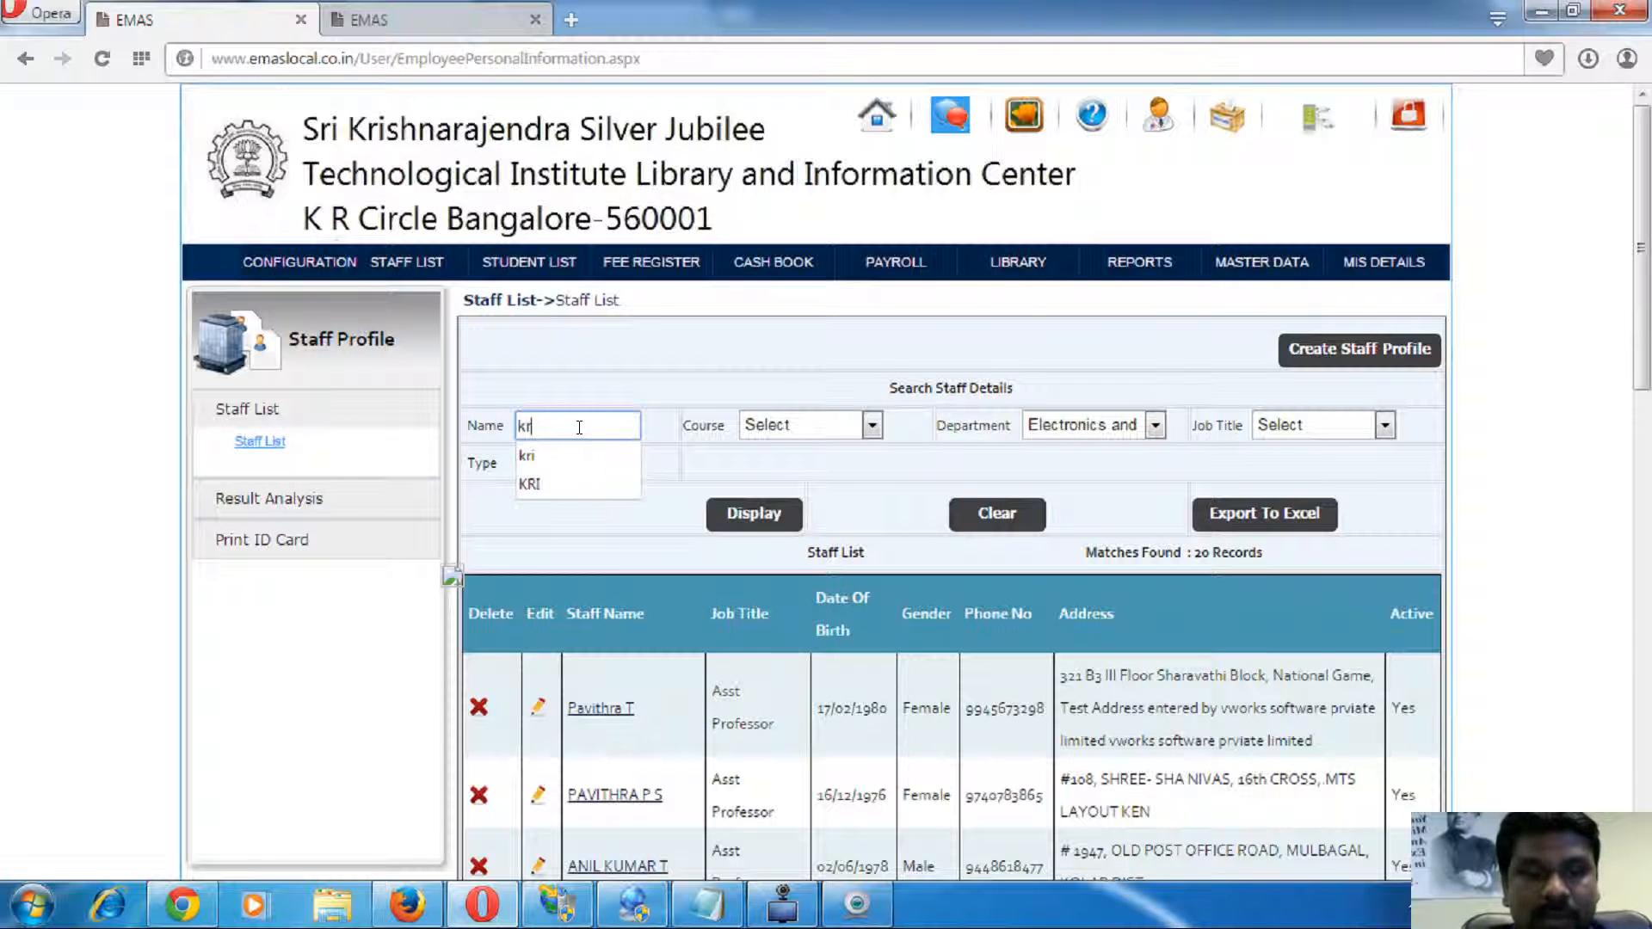
{"action": "left_click", "coordinate": [551, 457]}
{"action": "left_click", "coordinate": [753, 522]}
- Open the found staff member's profile and review personal, job and publication details
{"action": "left_click", "coordinate": [608, 679]}
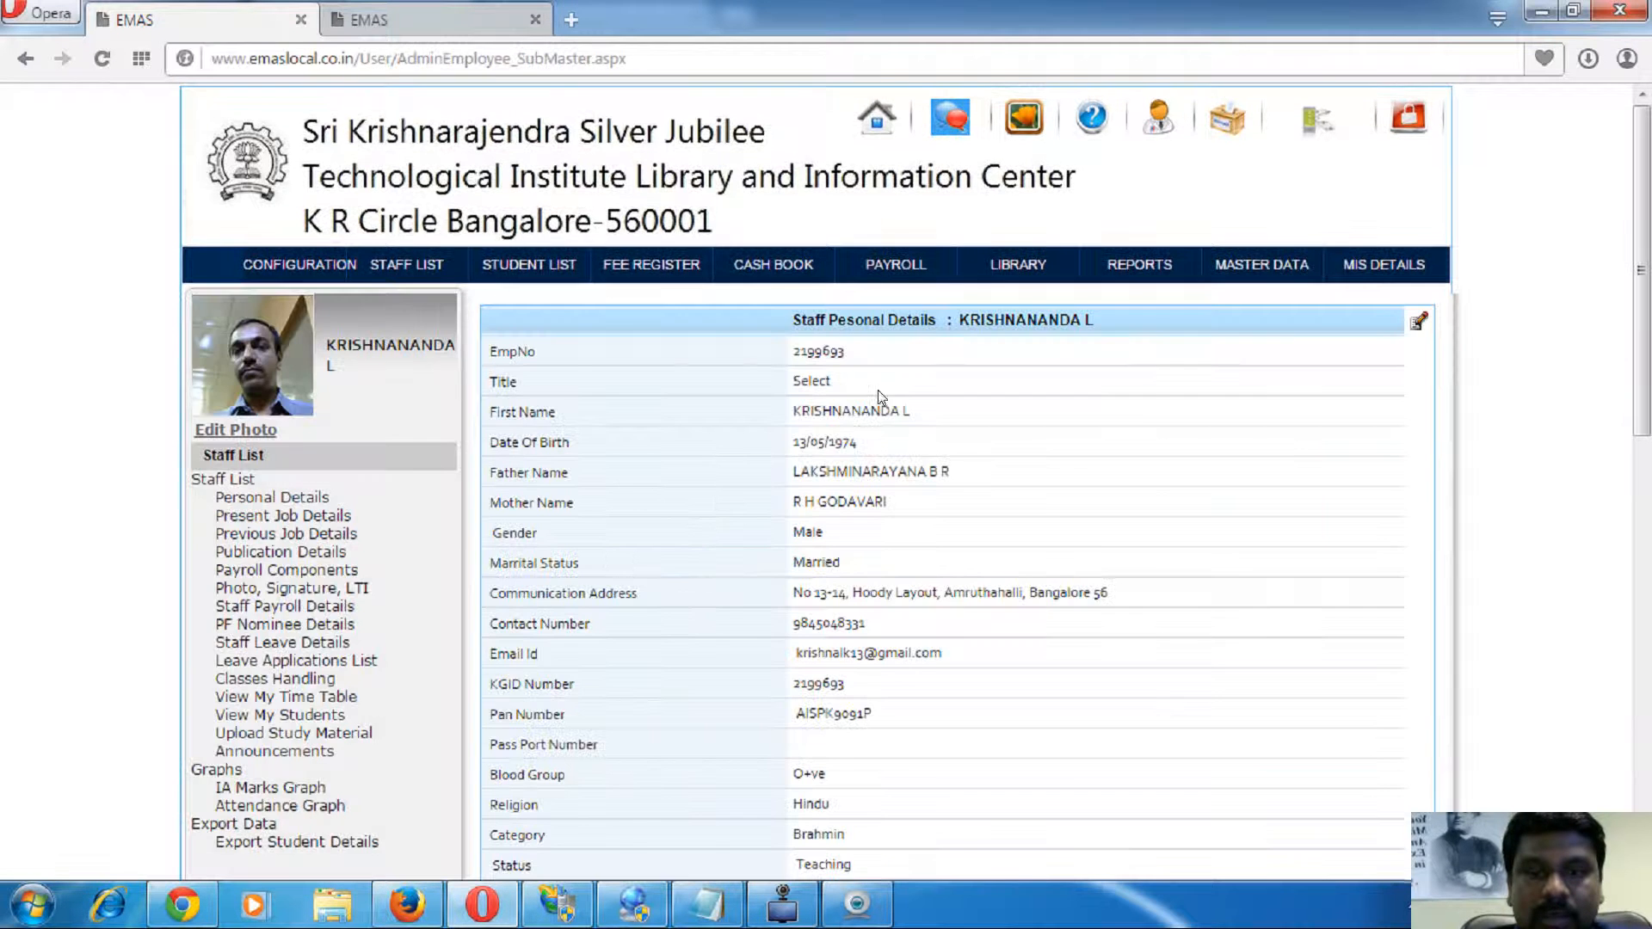
{"action": "scroll", "coordinate": [730, 568], "scroll_direction": "down", "scroll_amount": 2}
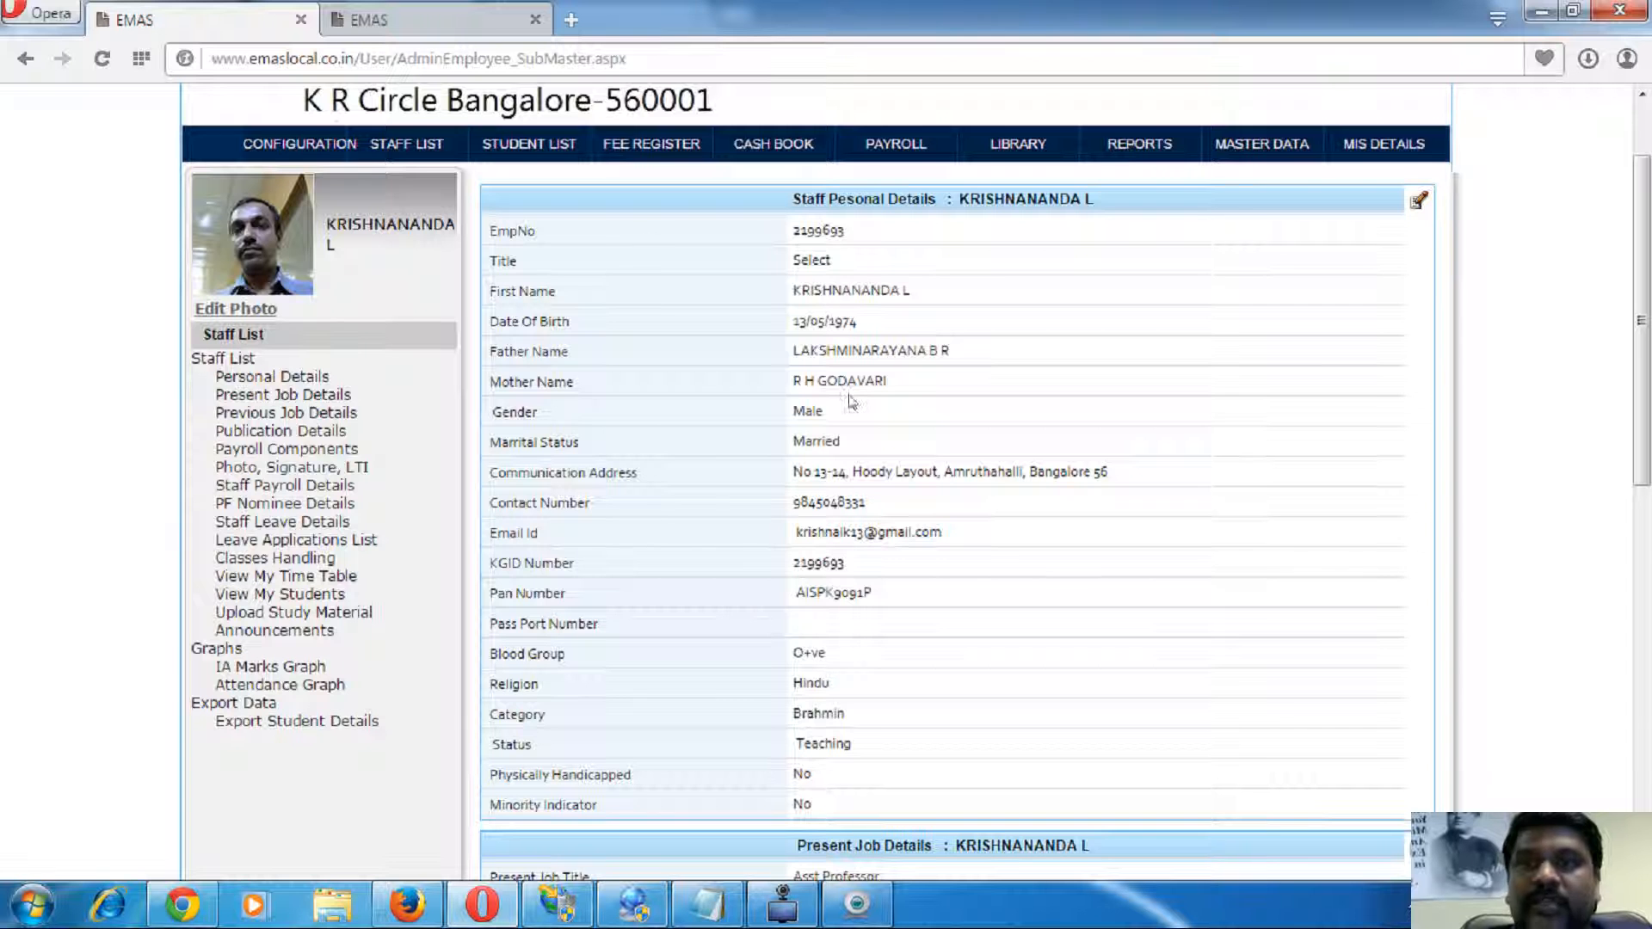
{"action": "left_click_drag", "start_coordinate": [807, 314], "coordinate": [926, 617]}
{"action": "scroll", "coordinate": [878, 537], "scroll_direction": "down", "scroll_amount": 2}
{"action": "left_click", "coordinate": [842, 483]}
{"action": "scroll", "coordinate": [840, 507], "scroll_direction": "down", "scroll_amount": 1}
{"action": "left_click_drag", "start_coordinate": [832, 541], "coordinate": [833, 719]}
{"action": "scroll", "coordinate": [848, 666], "scroll_direction": "down", "scroll_amount": 4}
{"action": "double_click", "coordinate": [915, 497]}
{"action": "left_click", "coordinate": [822, 674]}
{"action": "scroll", "coordinate": [779, 705], "scroll_direction": "up", "scroll_amount": 10}
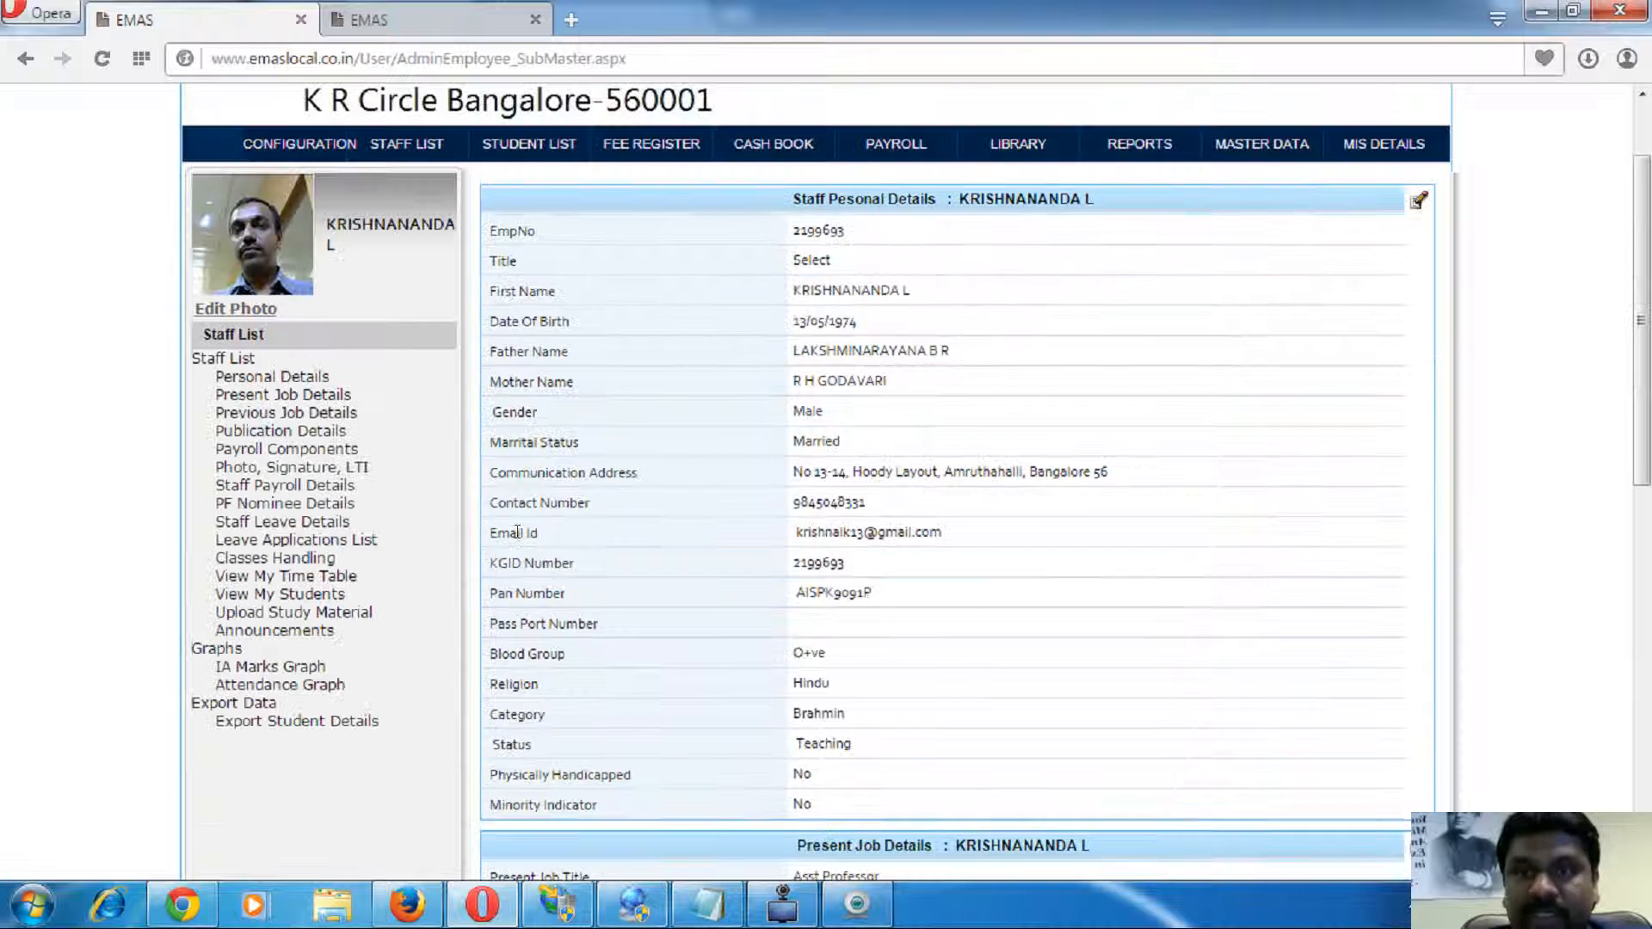
- View the classes this staff member handles, briefly opening and closing the add class dialog
{"action": "left_click", "coordinate": [292, 557]}
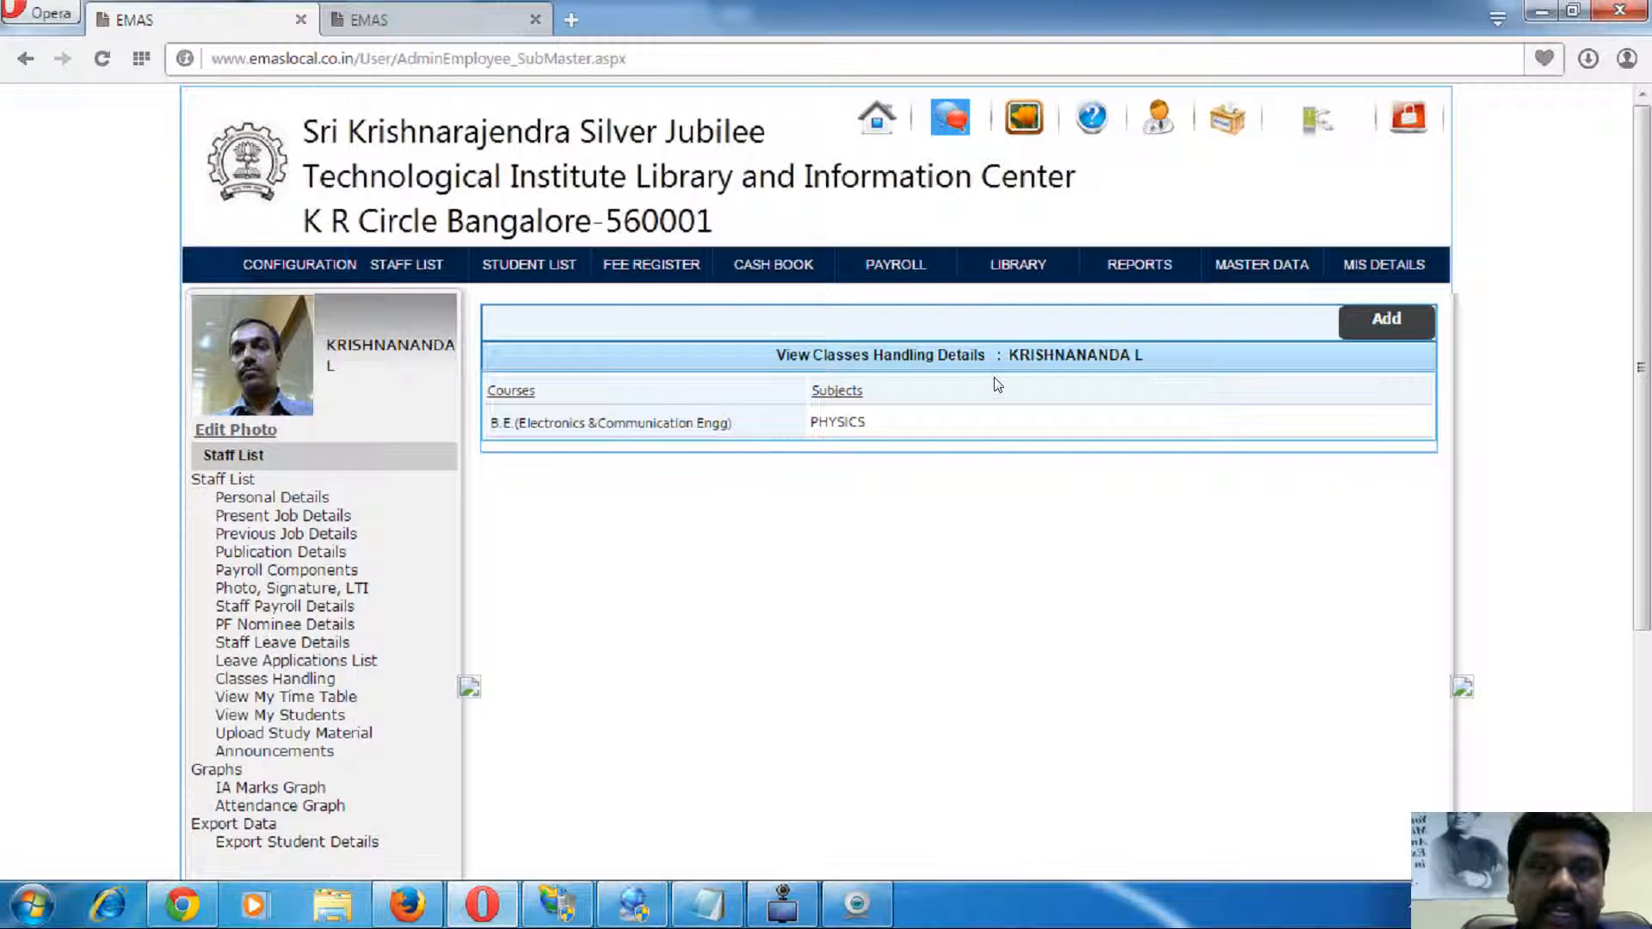
{"action": "left_click", "coordinate": [1380, 320]}
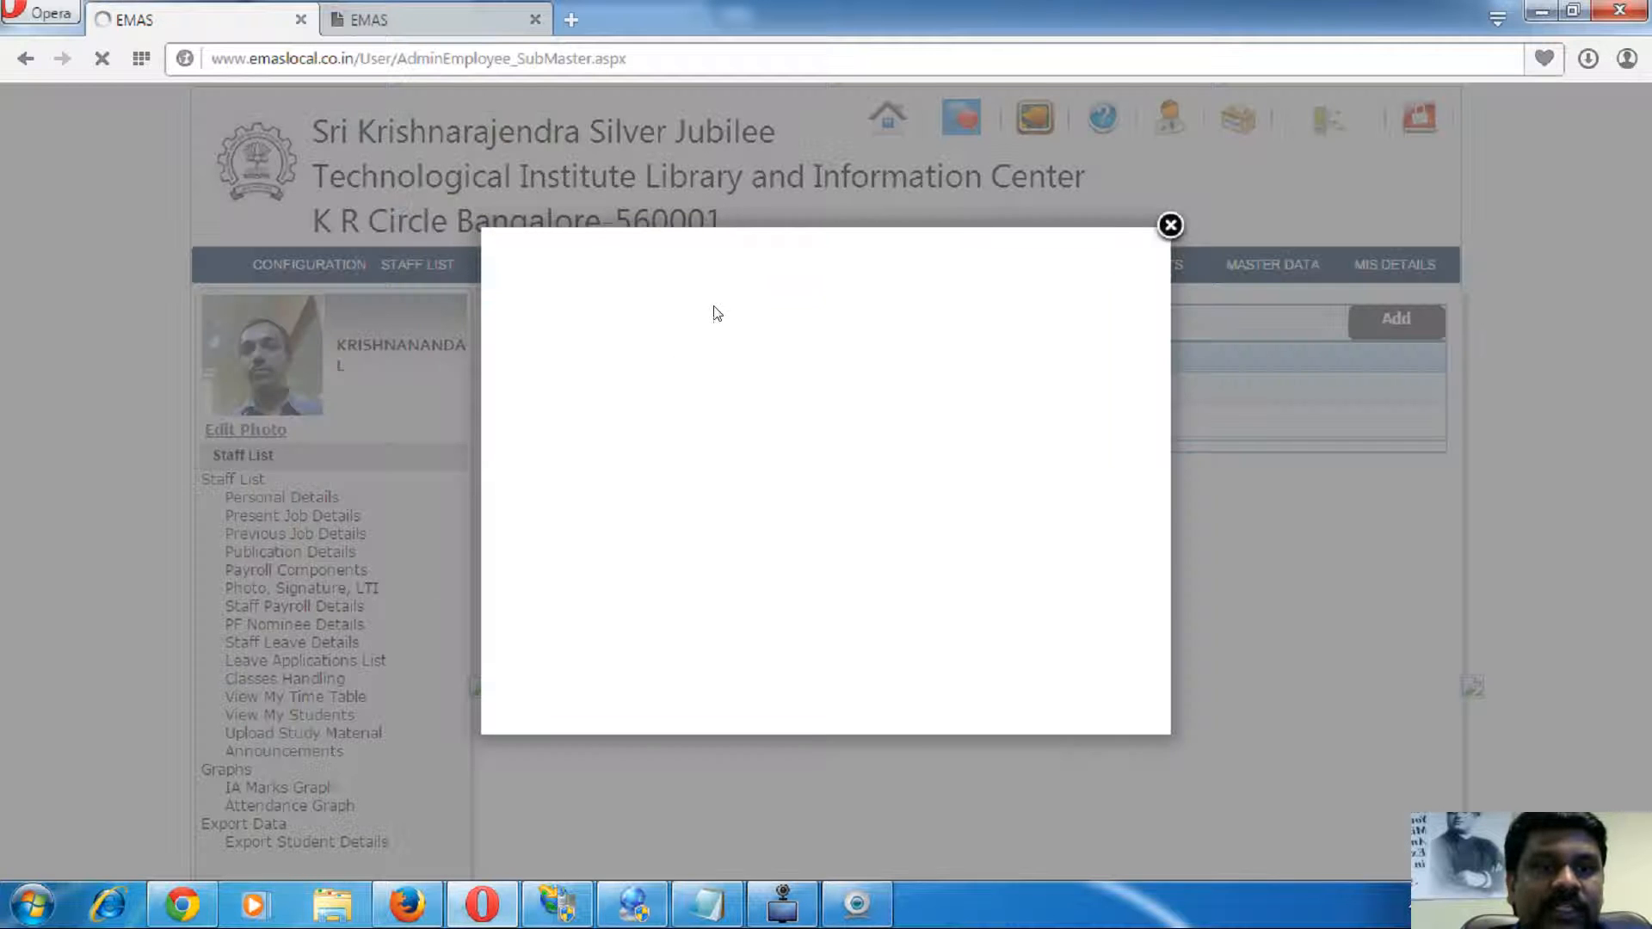
{"action": "left_click", "coordinate": [1171, 225]}
- Point out the PHYSICS subject and B.E. Electronics & Communication course, then open View My Students
{"action": "double_click", "coordinate": [826, 420]}
{"action": "left_click", "coordinate": [748, 623]}
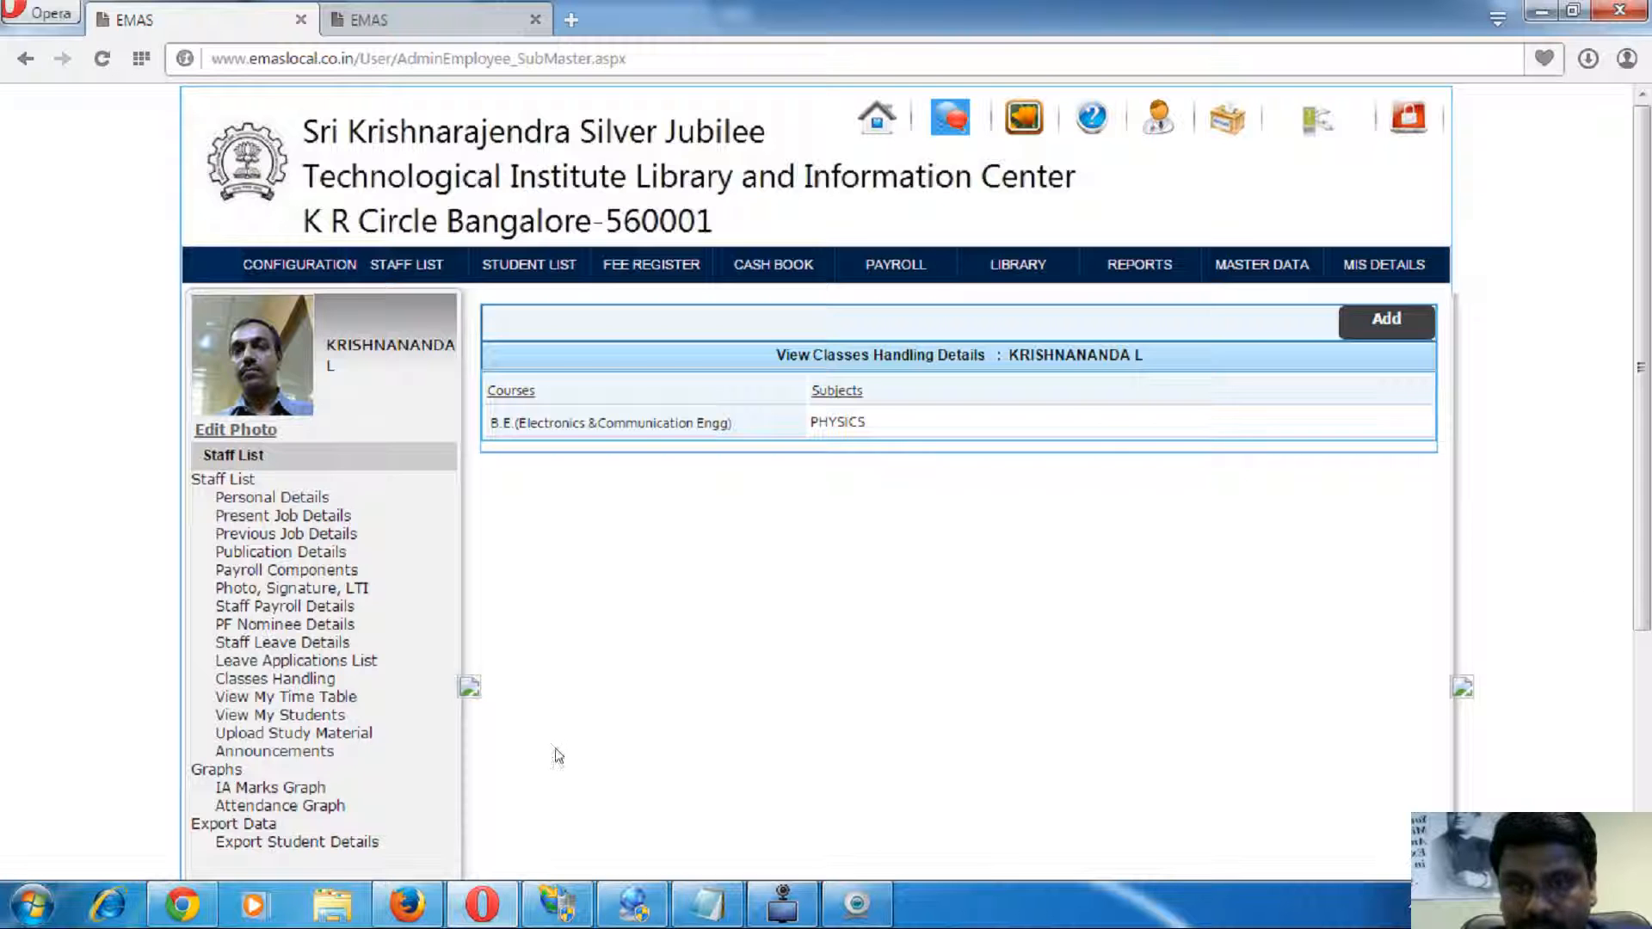
{"action": "double_click", "coordinate": [848, 419]}
{"action": "left_click", "coordinate": [832, 455]}
{"action": "double_click", "coordinate": [838, 410]}
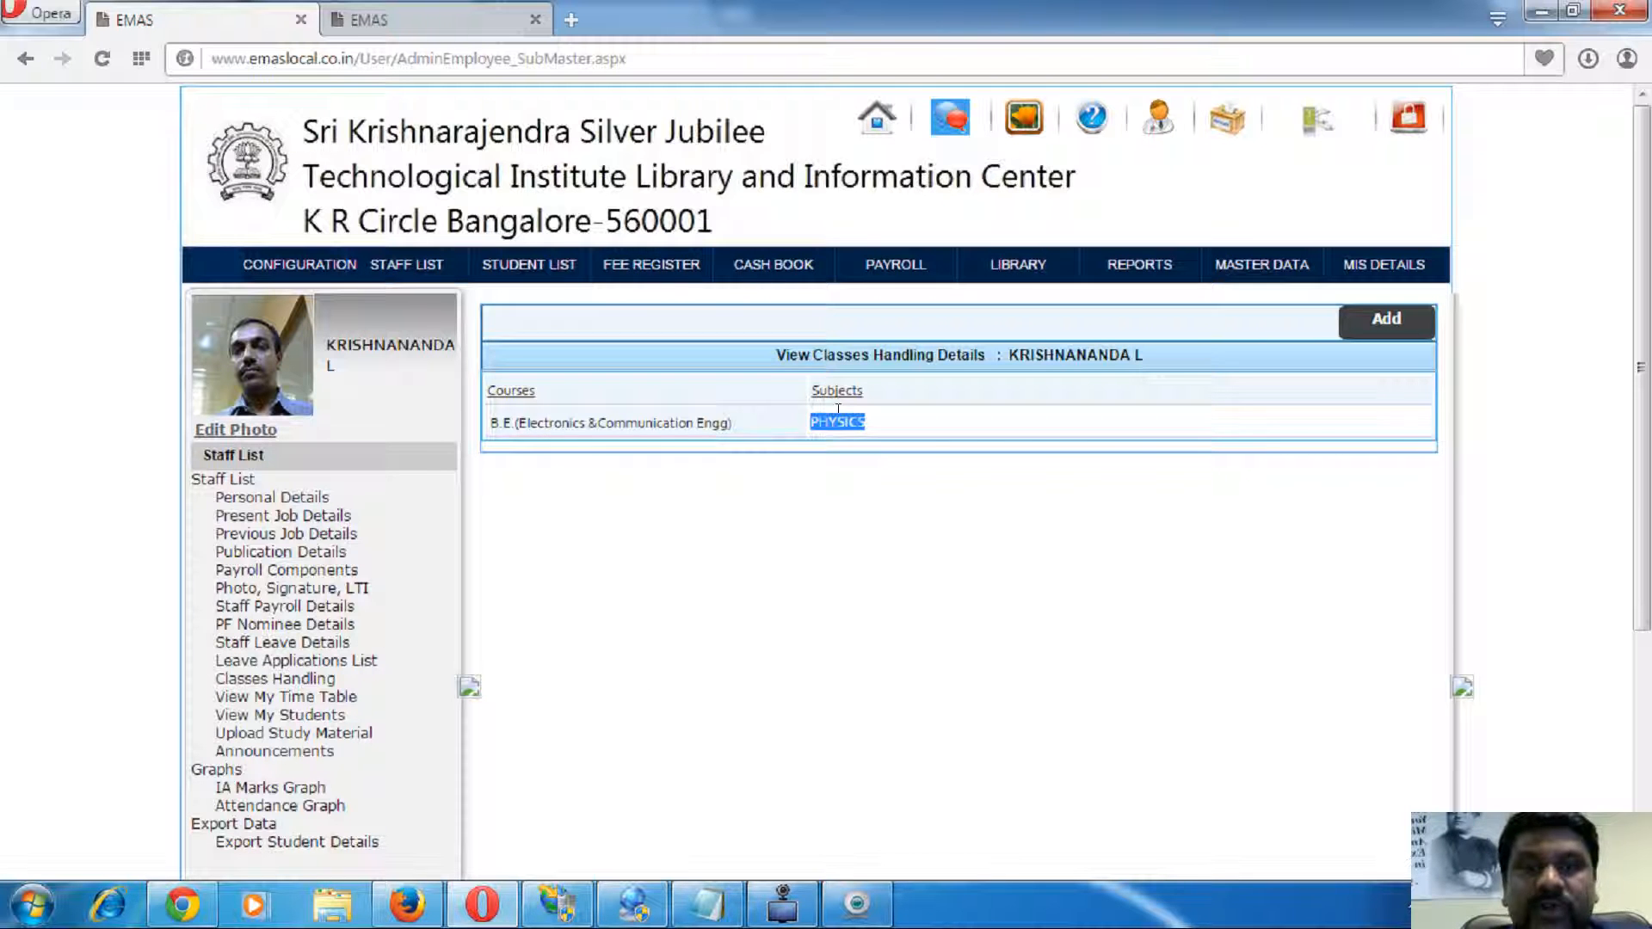
{"action": "double_click", "coordinate": [543, 421]}
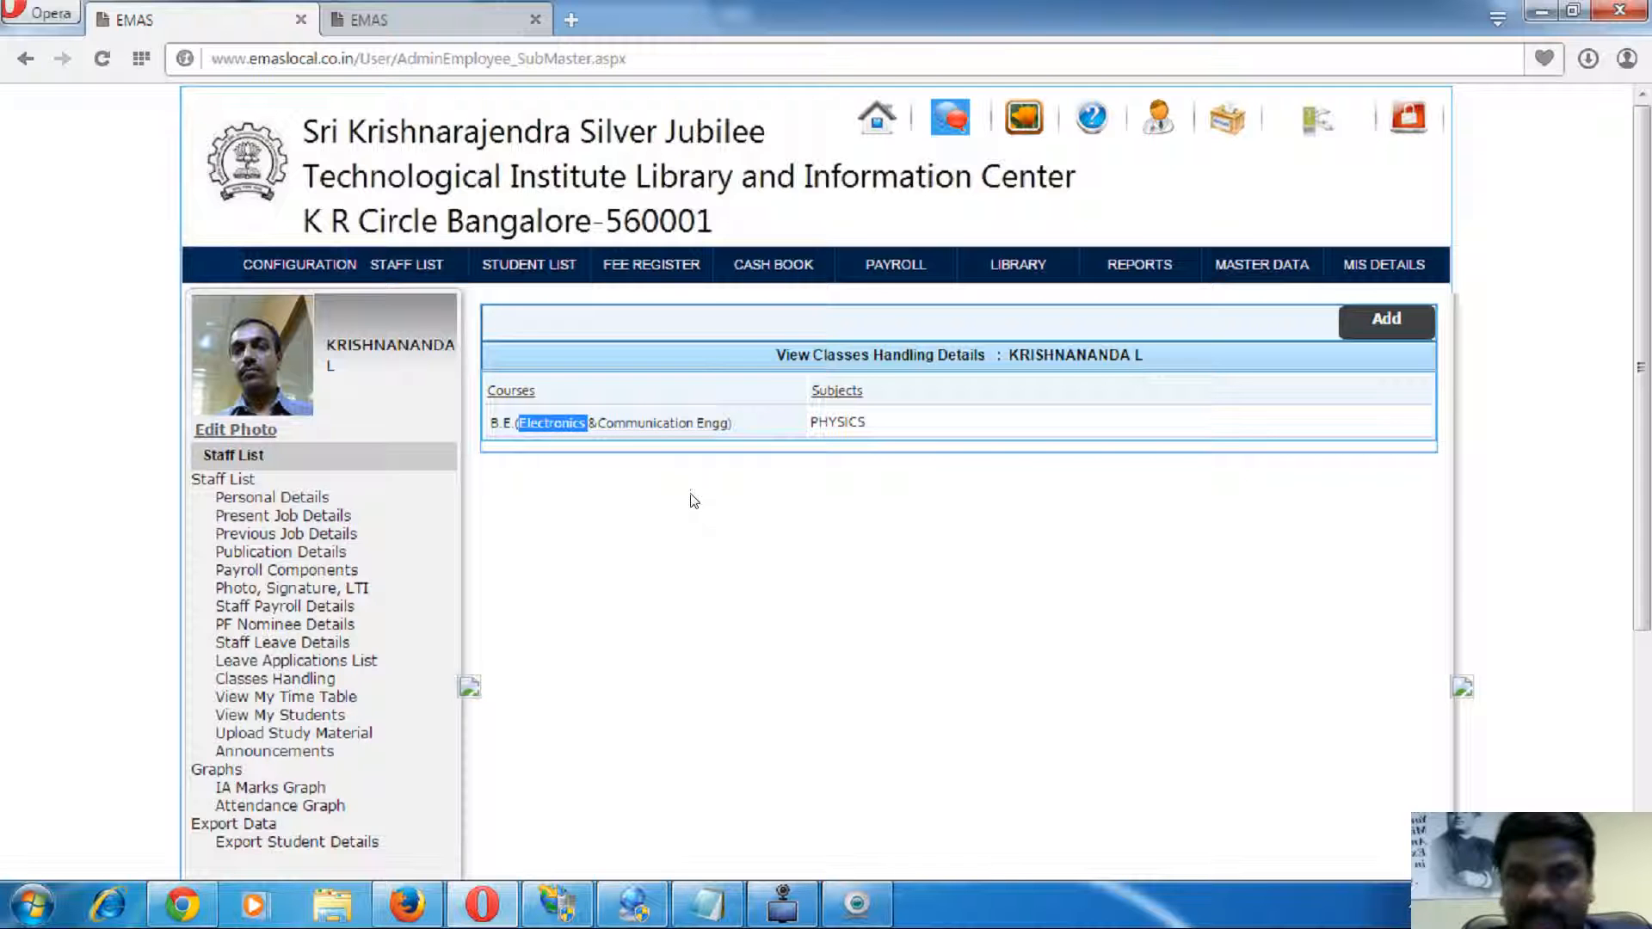
{"action": "triple_click", "coordinate": [666, 423]}
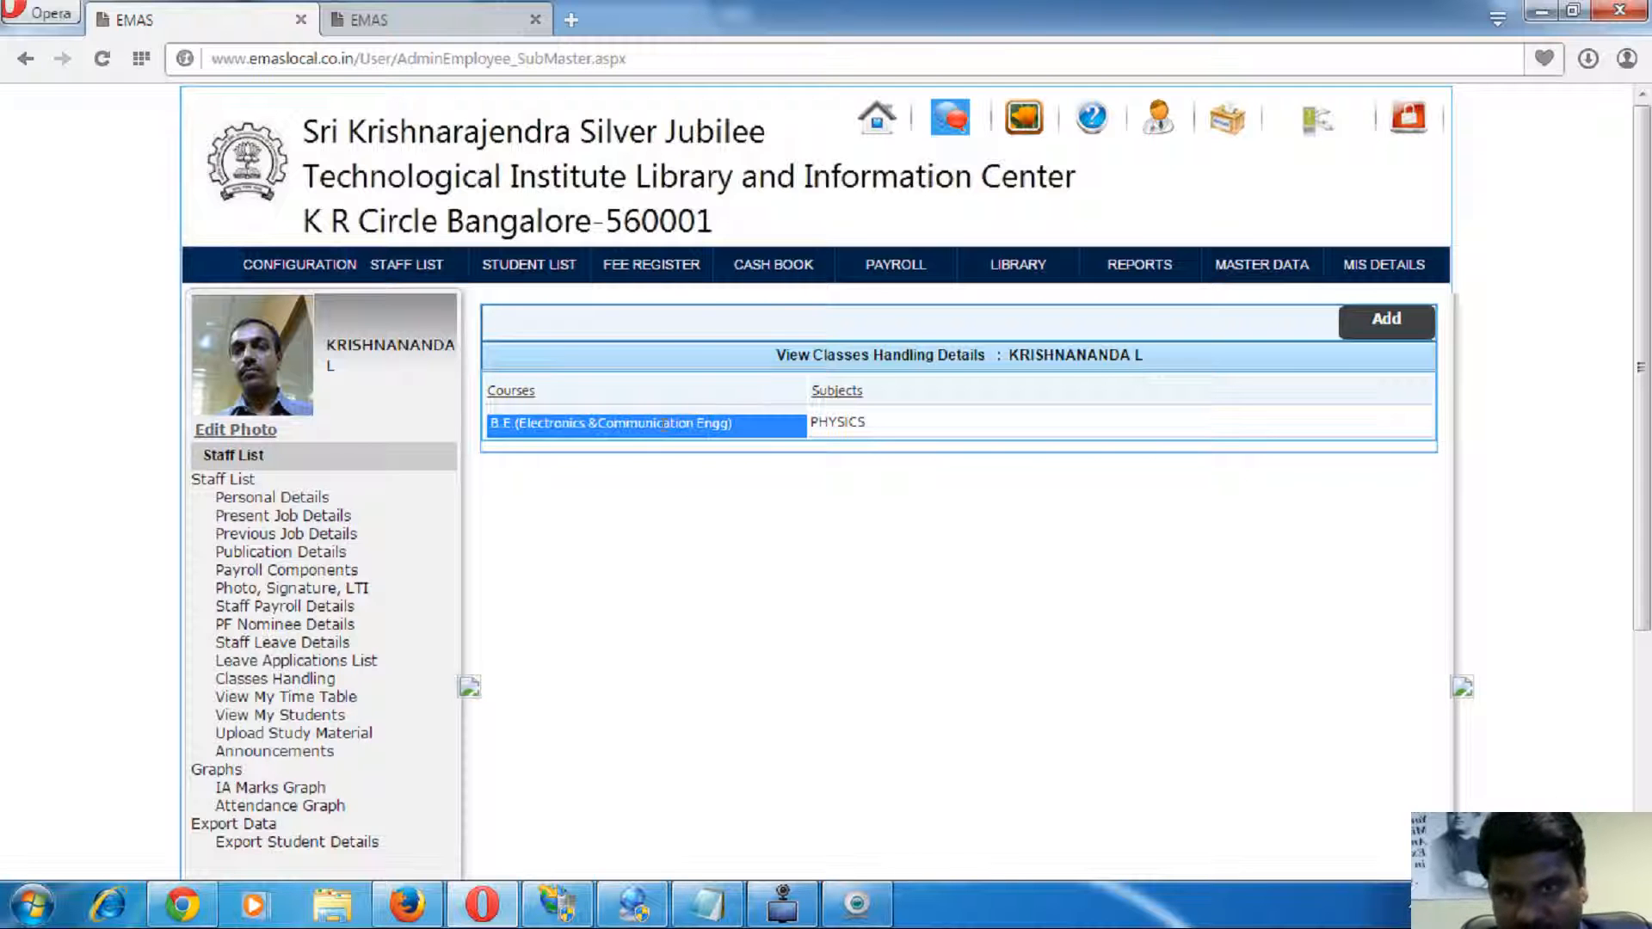
{"action": "left_click", "coordinate": [323, 716]}
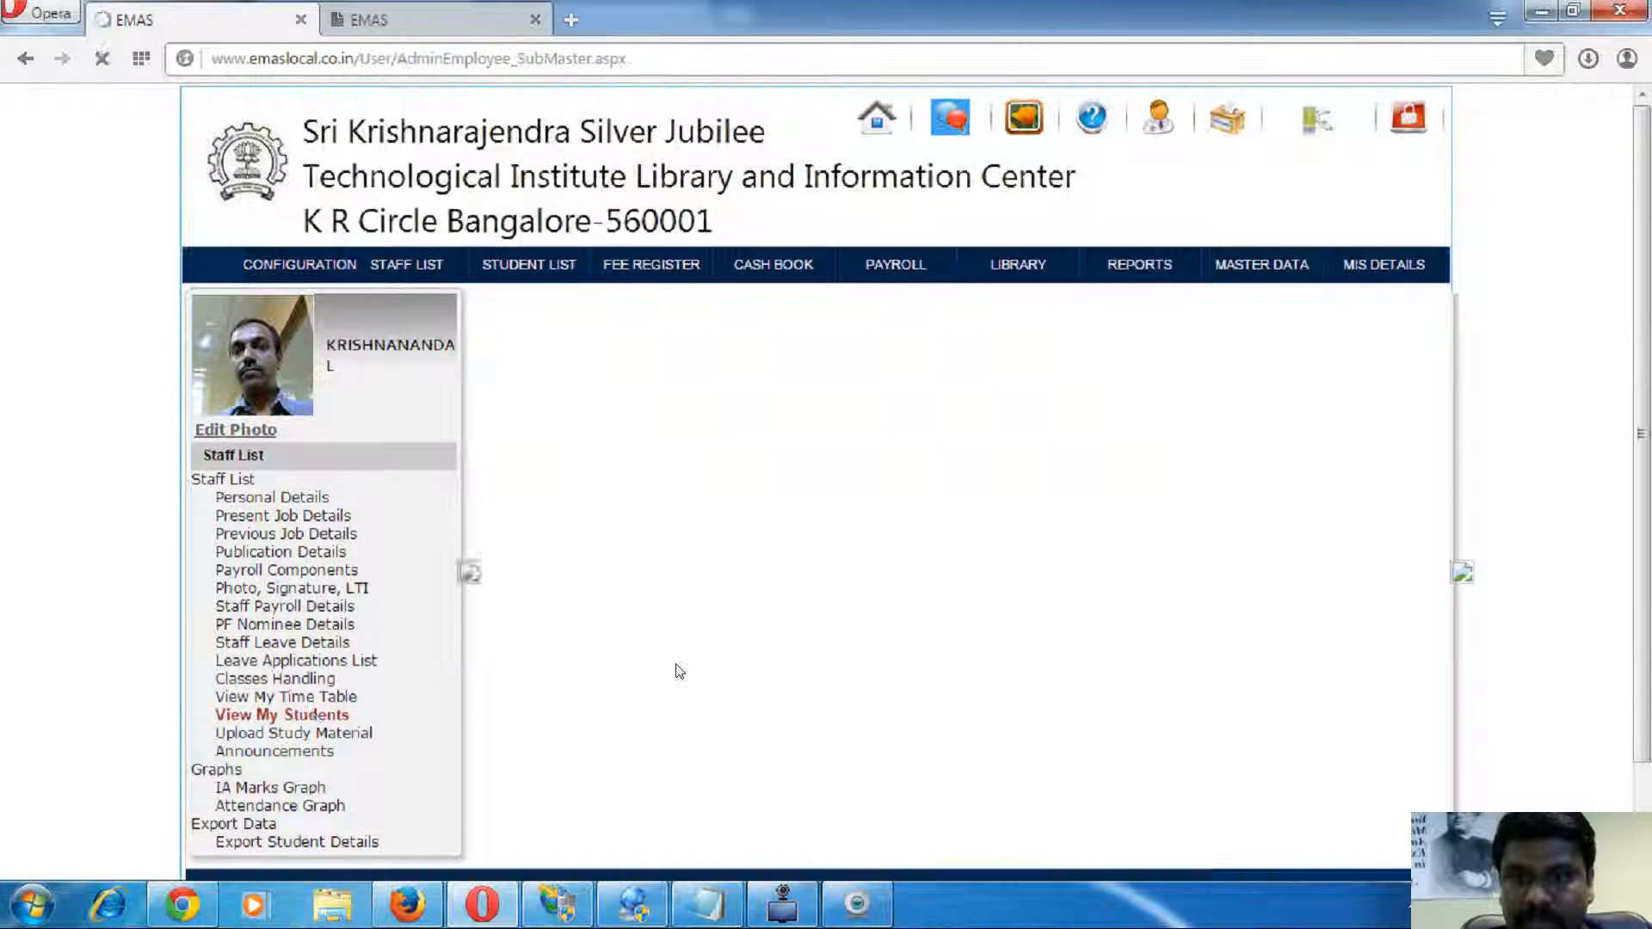
- Filter My Students to year 2014, list the 3 Physics records and open Generate IA Marks
{"action": "left_click", "coordinate": [632, 358]}
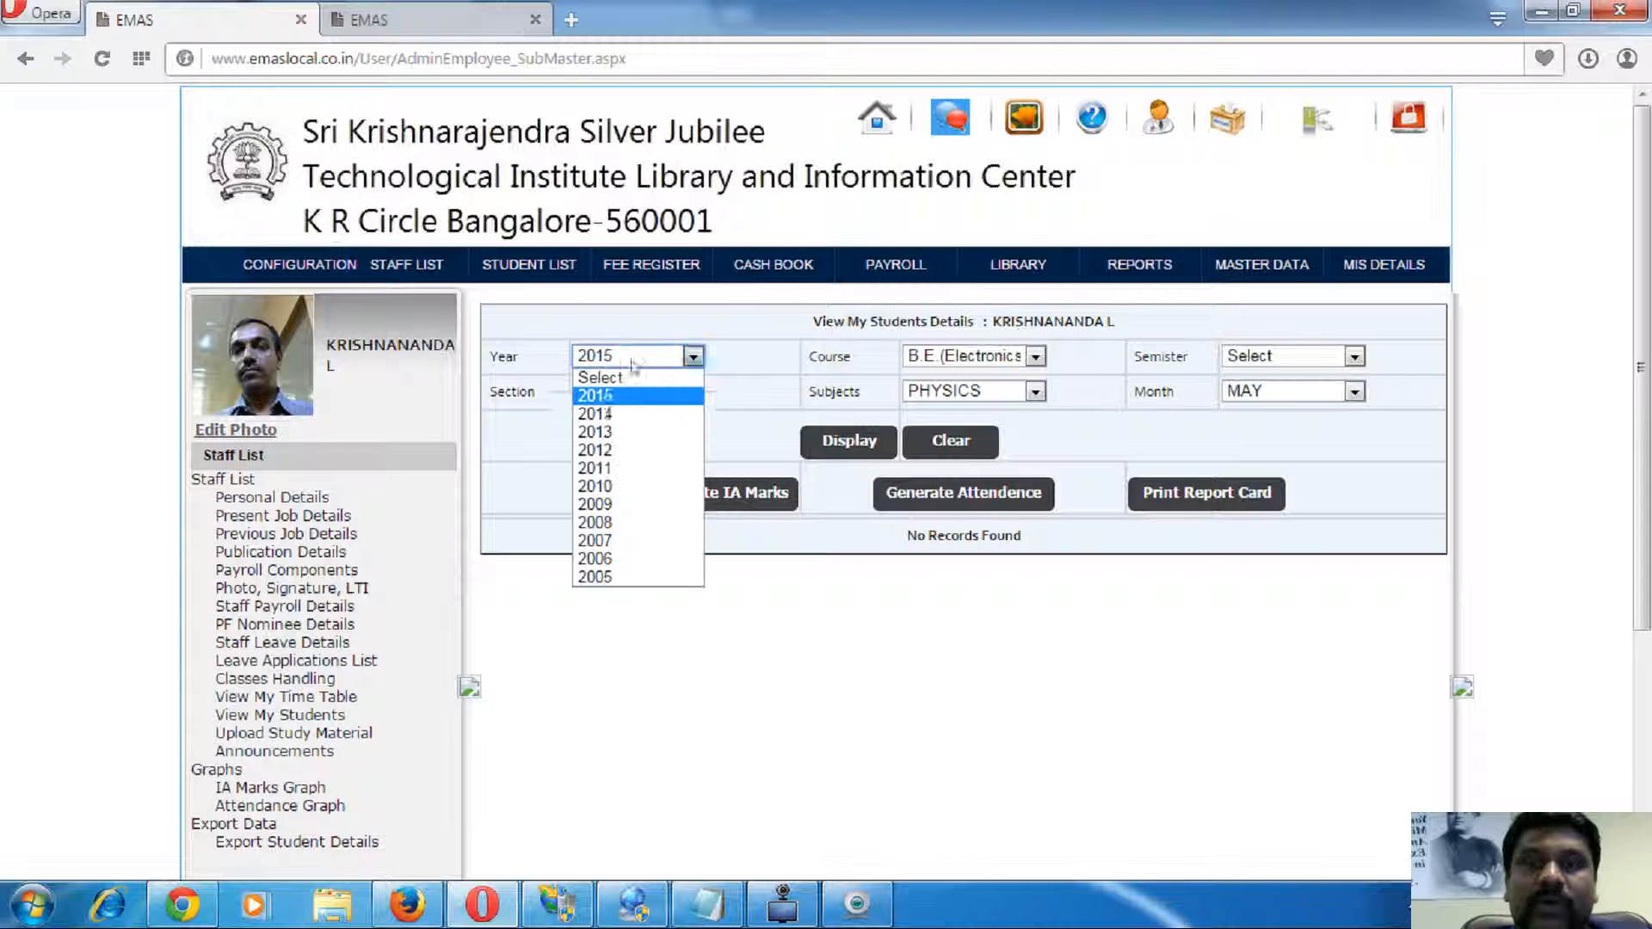
{"action": "left_click", "coordinate": [616, 417]}
{"action": "left_click", "coordinate": [850, 440]}
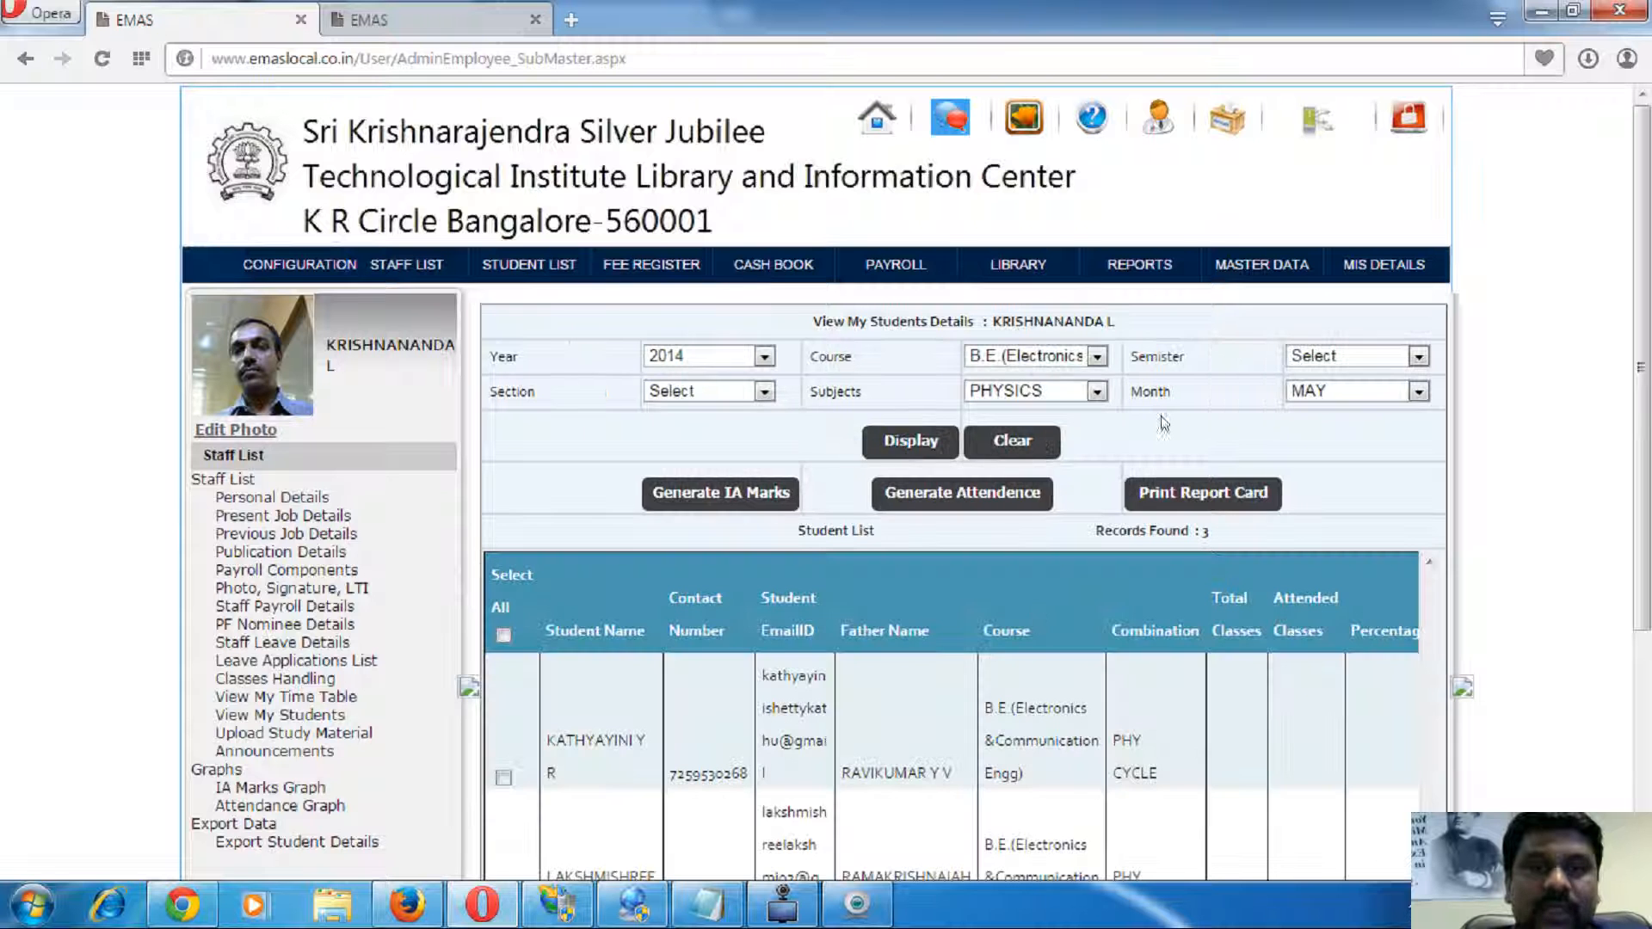
{"action": "scroll", "coordinate": [680, 629], "scroll_direction": "down", "scroll_amount": 3}
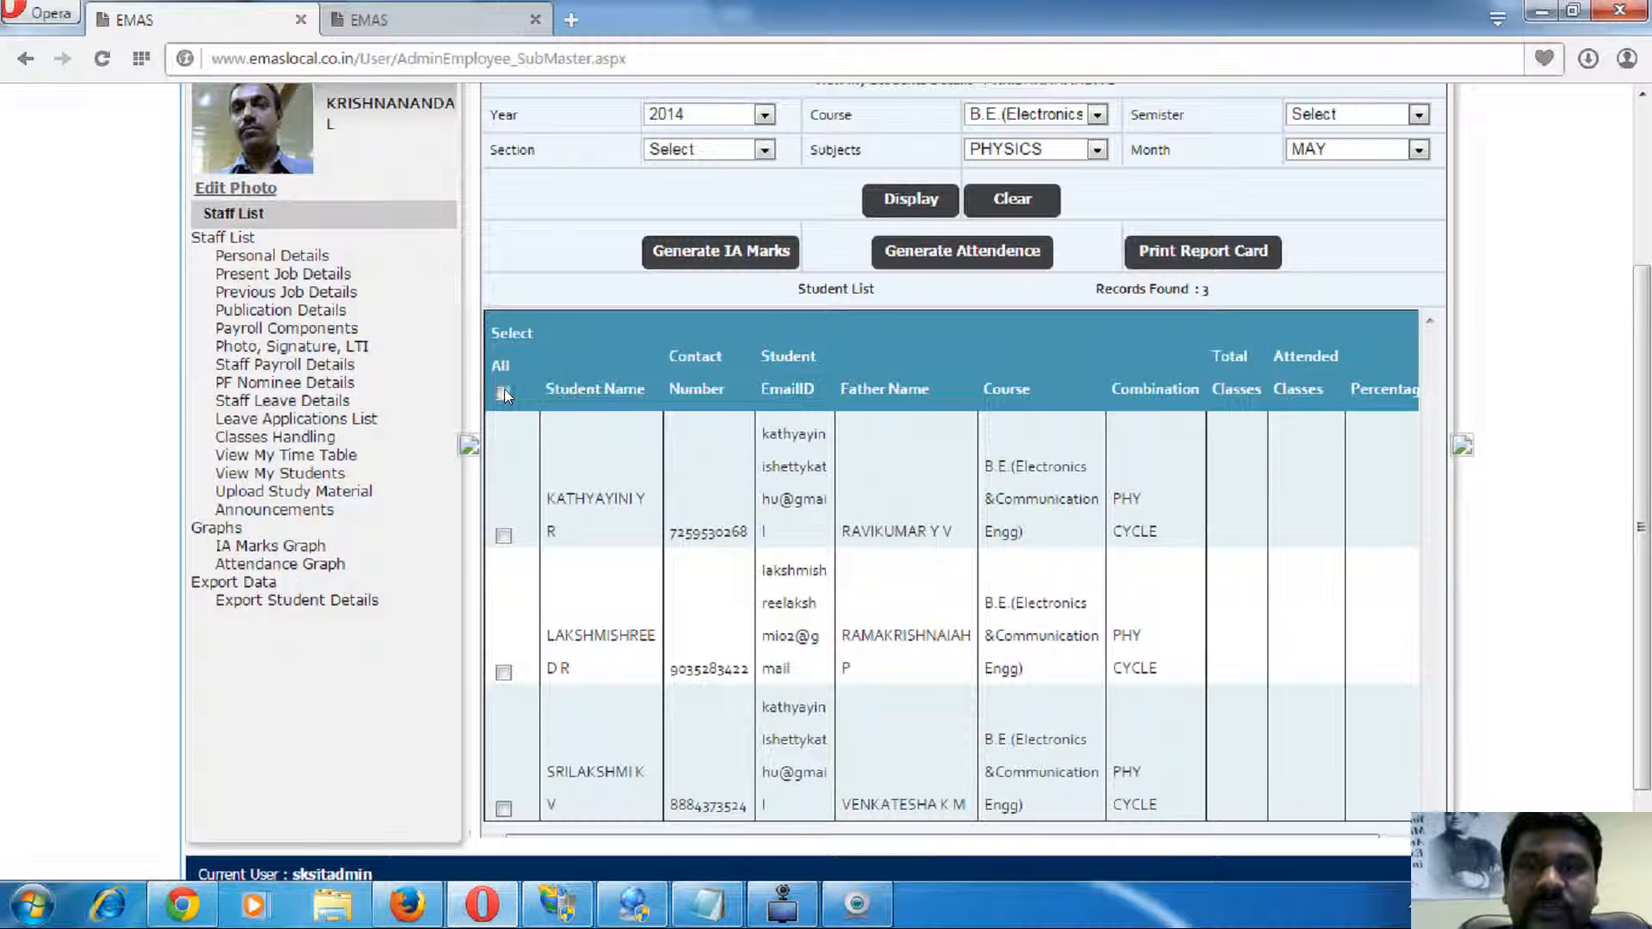
{"action": "scroll", "coordinate": [1073, 426], "scroll_direction": "up", "scroll_amount": 1}
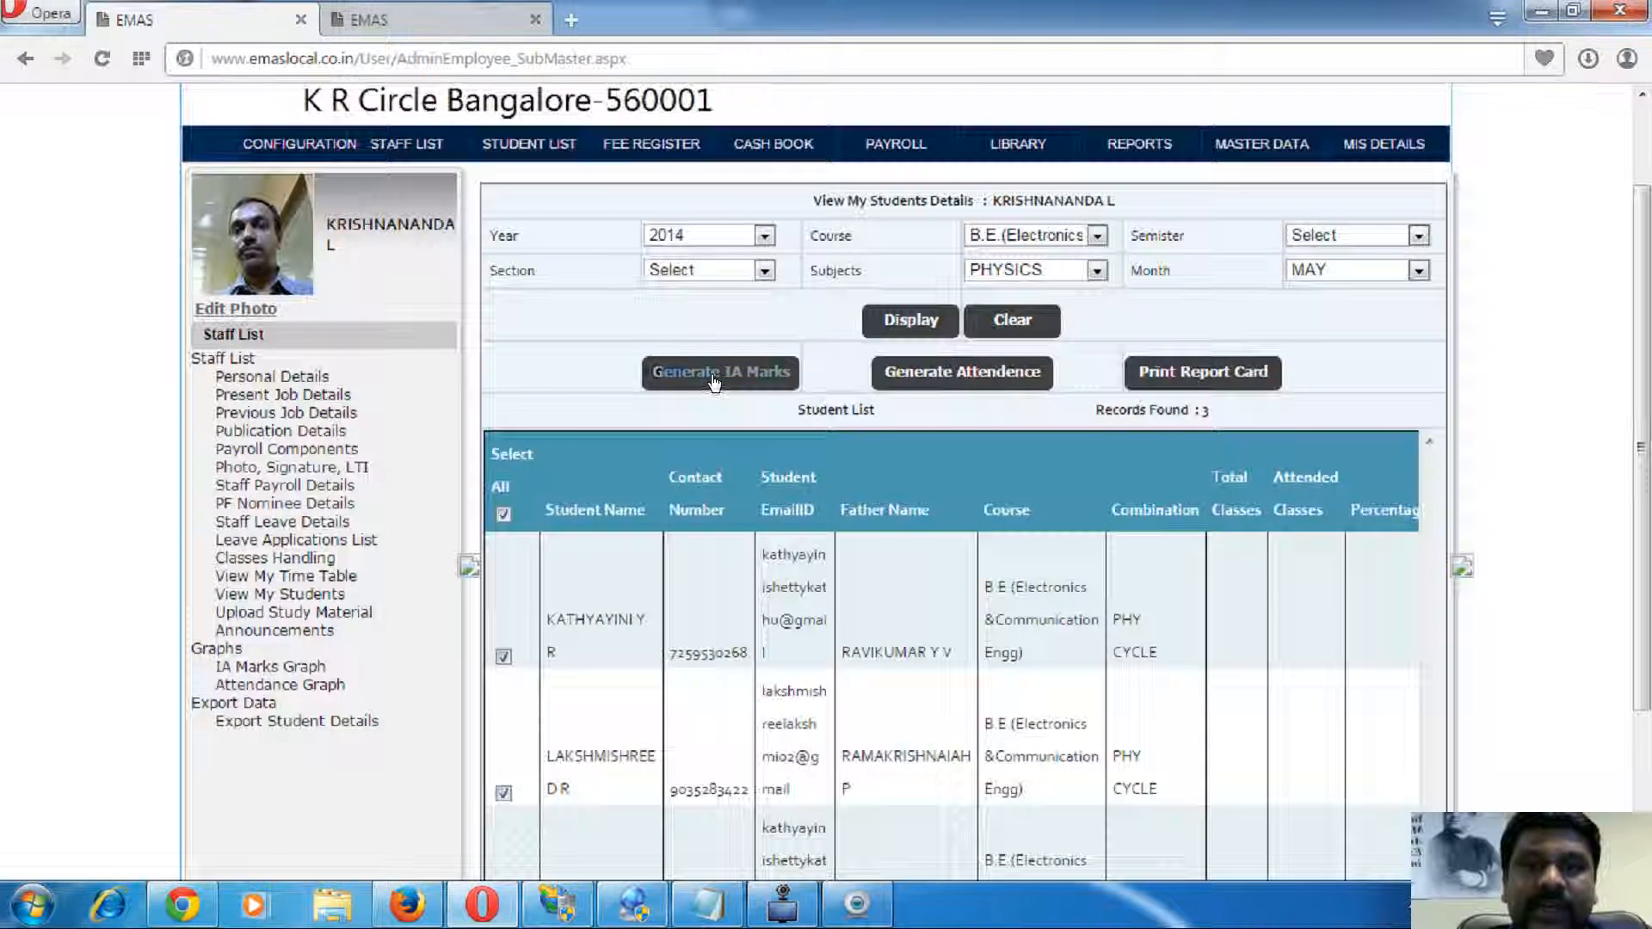
{"action": "left_click", "coordinate": [712, 380]}
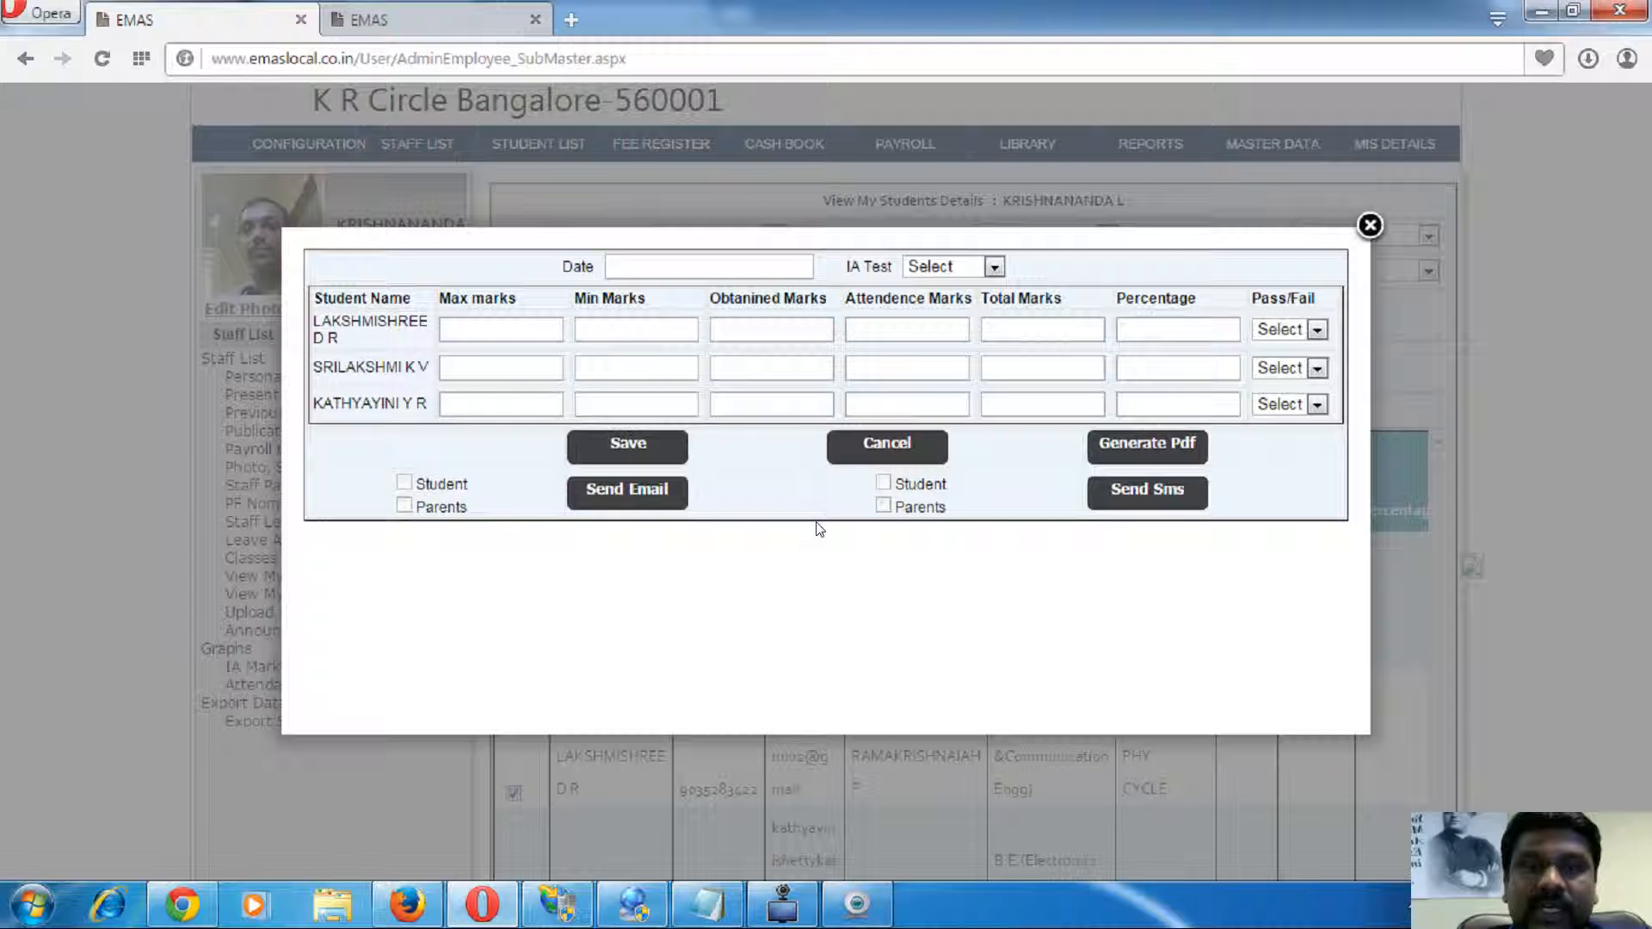
- Choose I IAtest as the test and set its date to 09/05/2015
{"action": "left_click", "coordinate": [542, 326]}
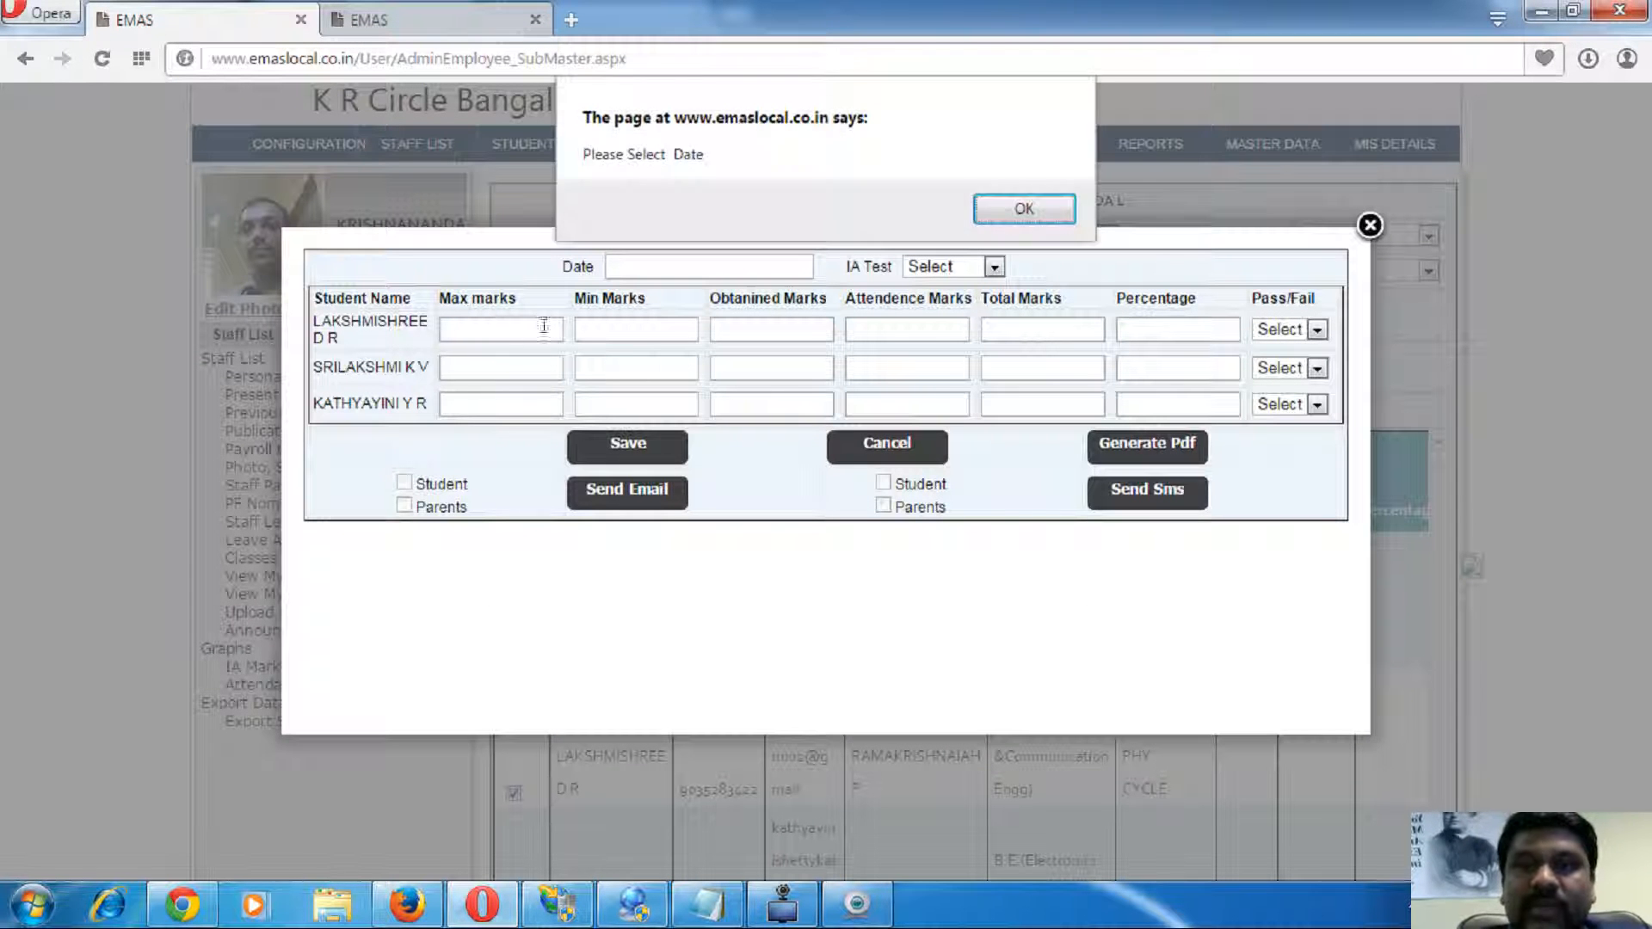
{"action": "left_click", "coordinate": [1020, 210]}
{"action": "left_click", "coordinate": [697, 269]}
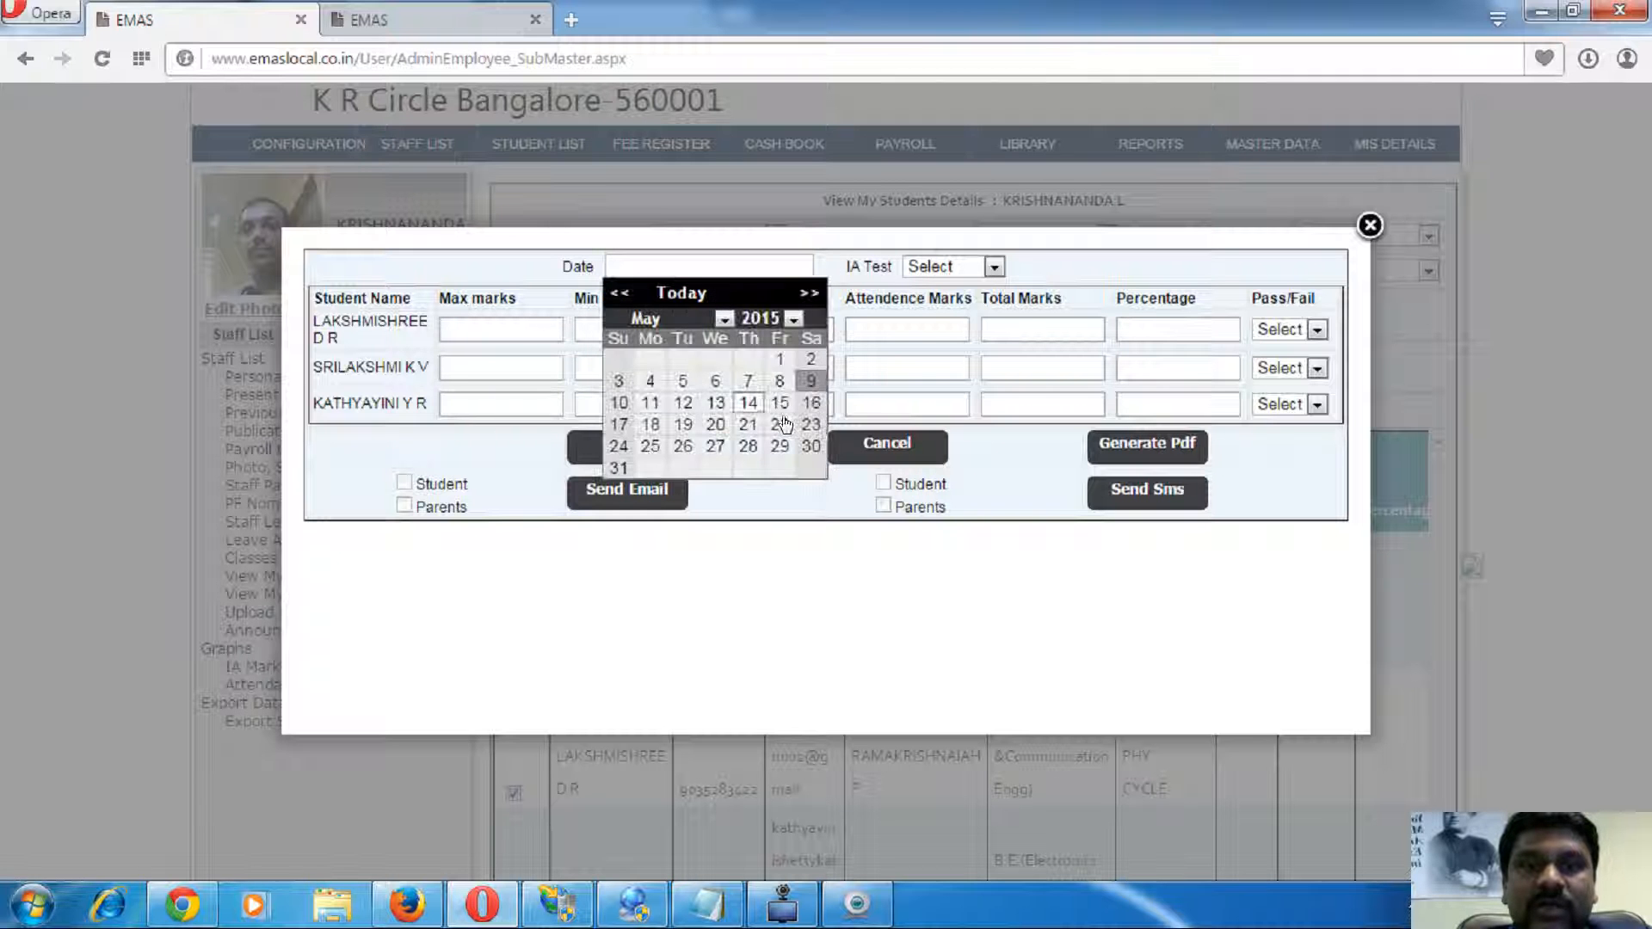
{"action": "left_click", "coordinate": [810, 384]}
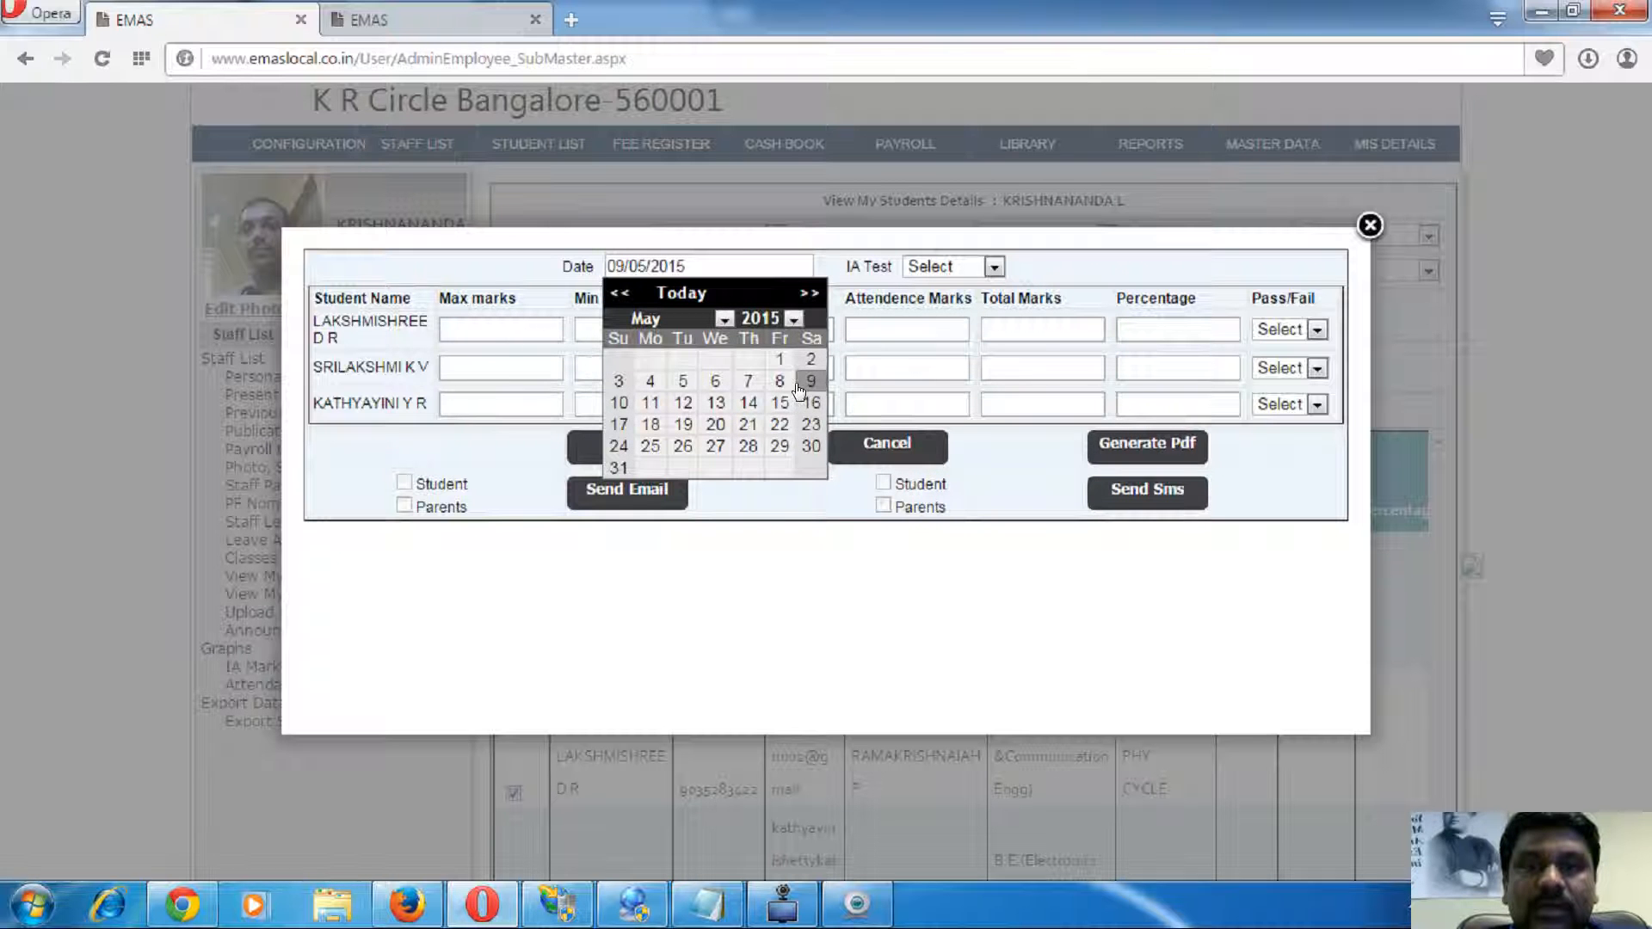
{"action": "left_click", "coordinate": [907, 354]}
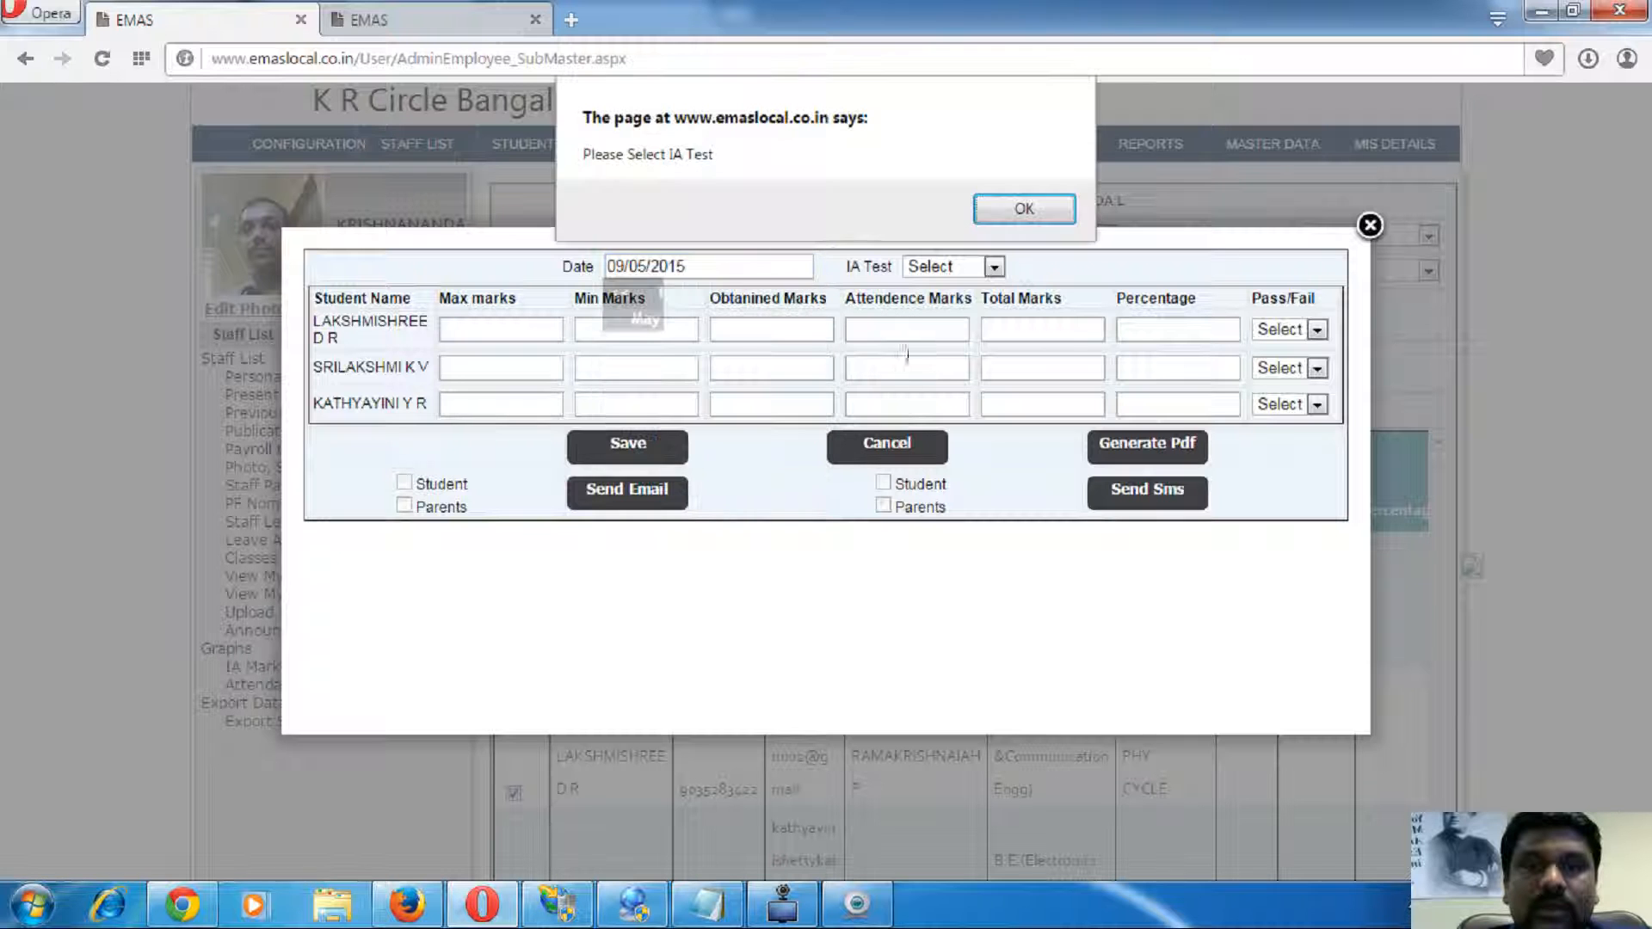
{"action": "left_click", "coordinate": [1024, 208]}
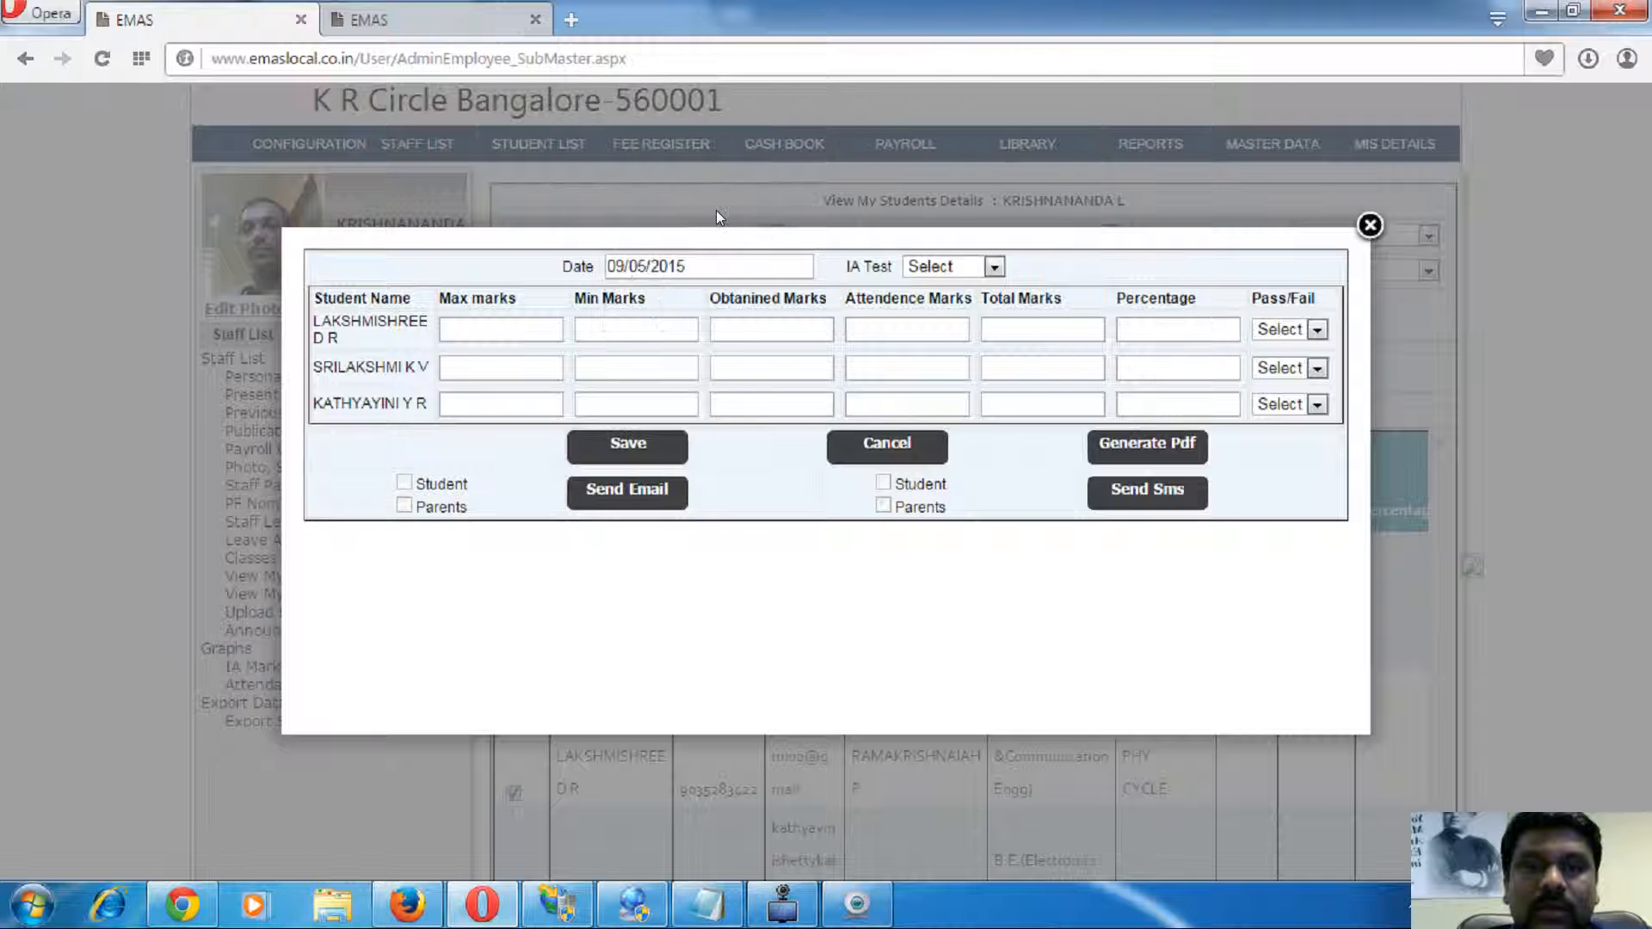
{"action": "left_click", "coordinate": [472, 338]}
{"action": "left_click", "coordinate": [1011, 205]}
{"action": "left_click", "coordinate": [962, 264]}
{"action": "left_click", "coordinate": [931, 301]}
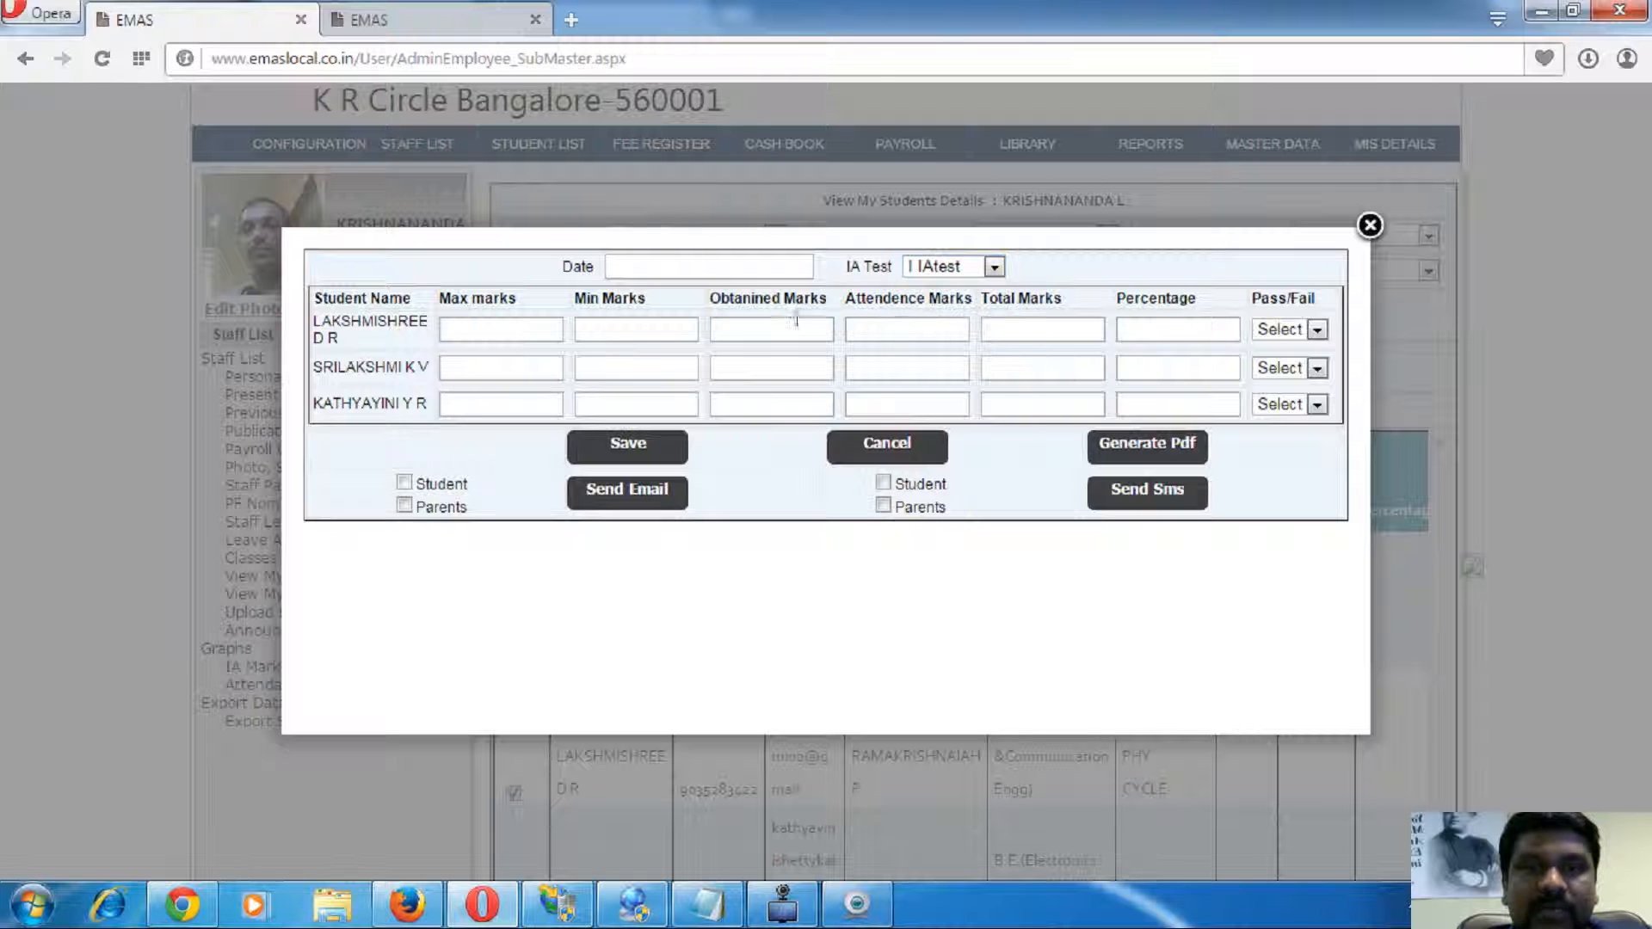
{"action": "left_click", "coordinate": [657, 260]}
{"action": "left_click", "coordinate": [810, 378]}
- Enter the first student's marks (max 30, min 12, obtained 15, attendance 2) and close the form
{"action": "left_click", "coordinate": [457, 326]}
{"action": "type", "text": "30"}
{"action": "key", "text": "Tab"}
{"action": "type", "text": "12"}
{"action": "key", "text": "Tab"}
{"action": "type", "text": "15"}
{"action": "key", "text": "Tab"}
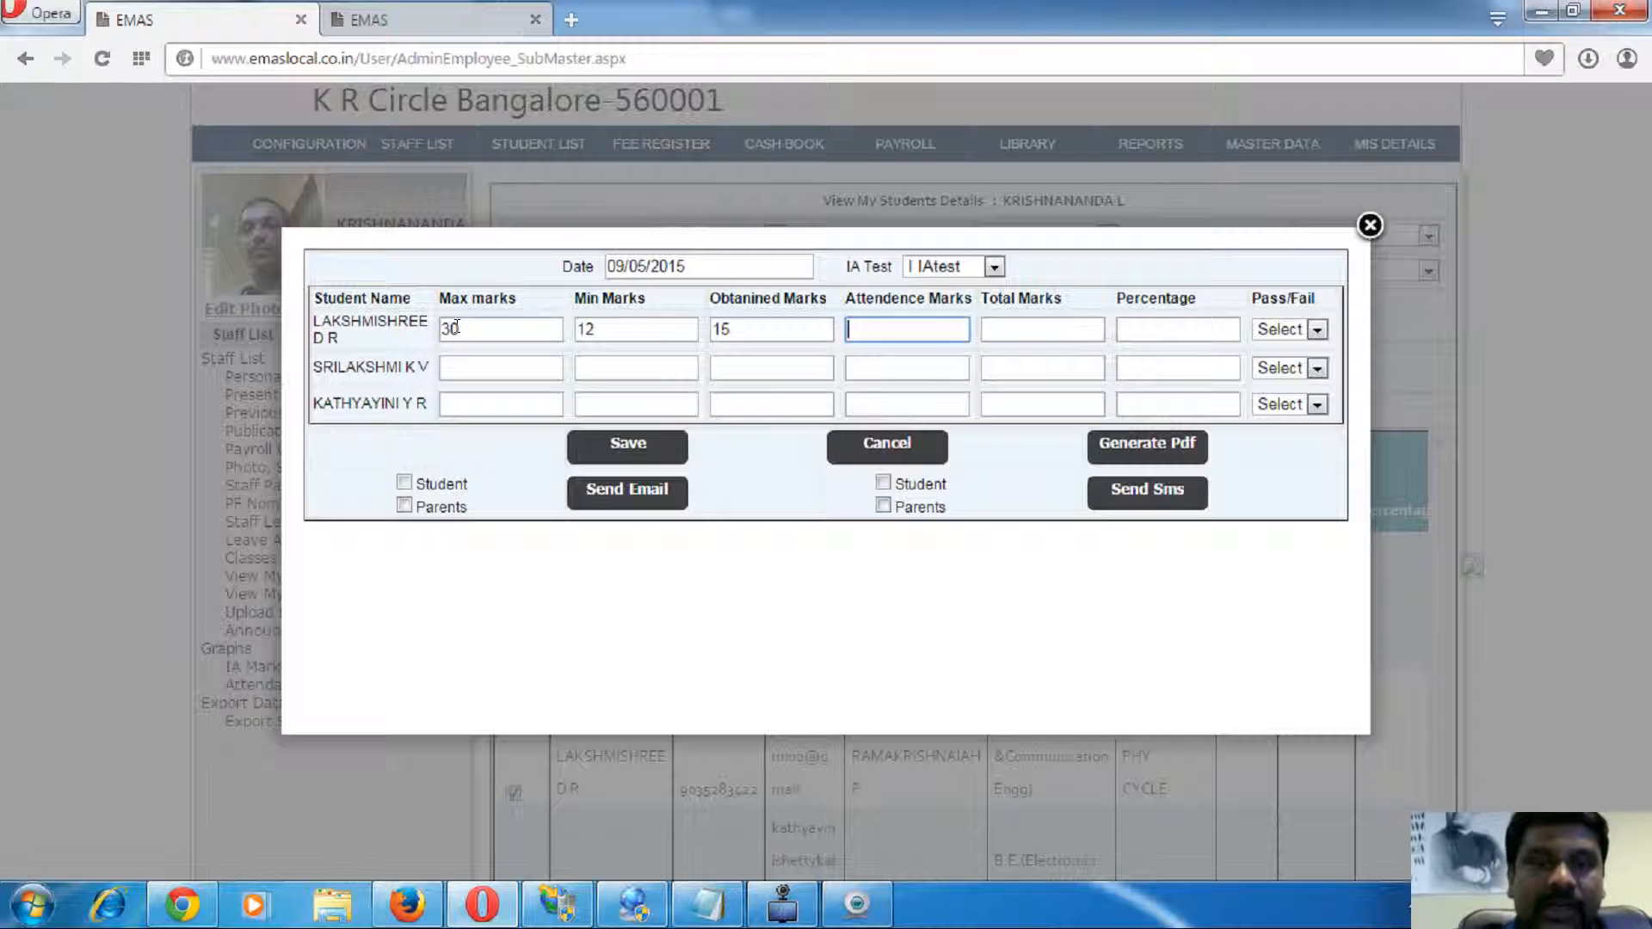
{"action": "type", "text": "2"}
{"action": "key", "text": "Tab"}
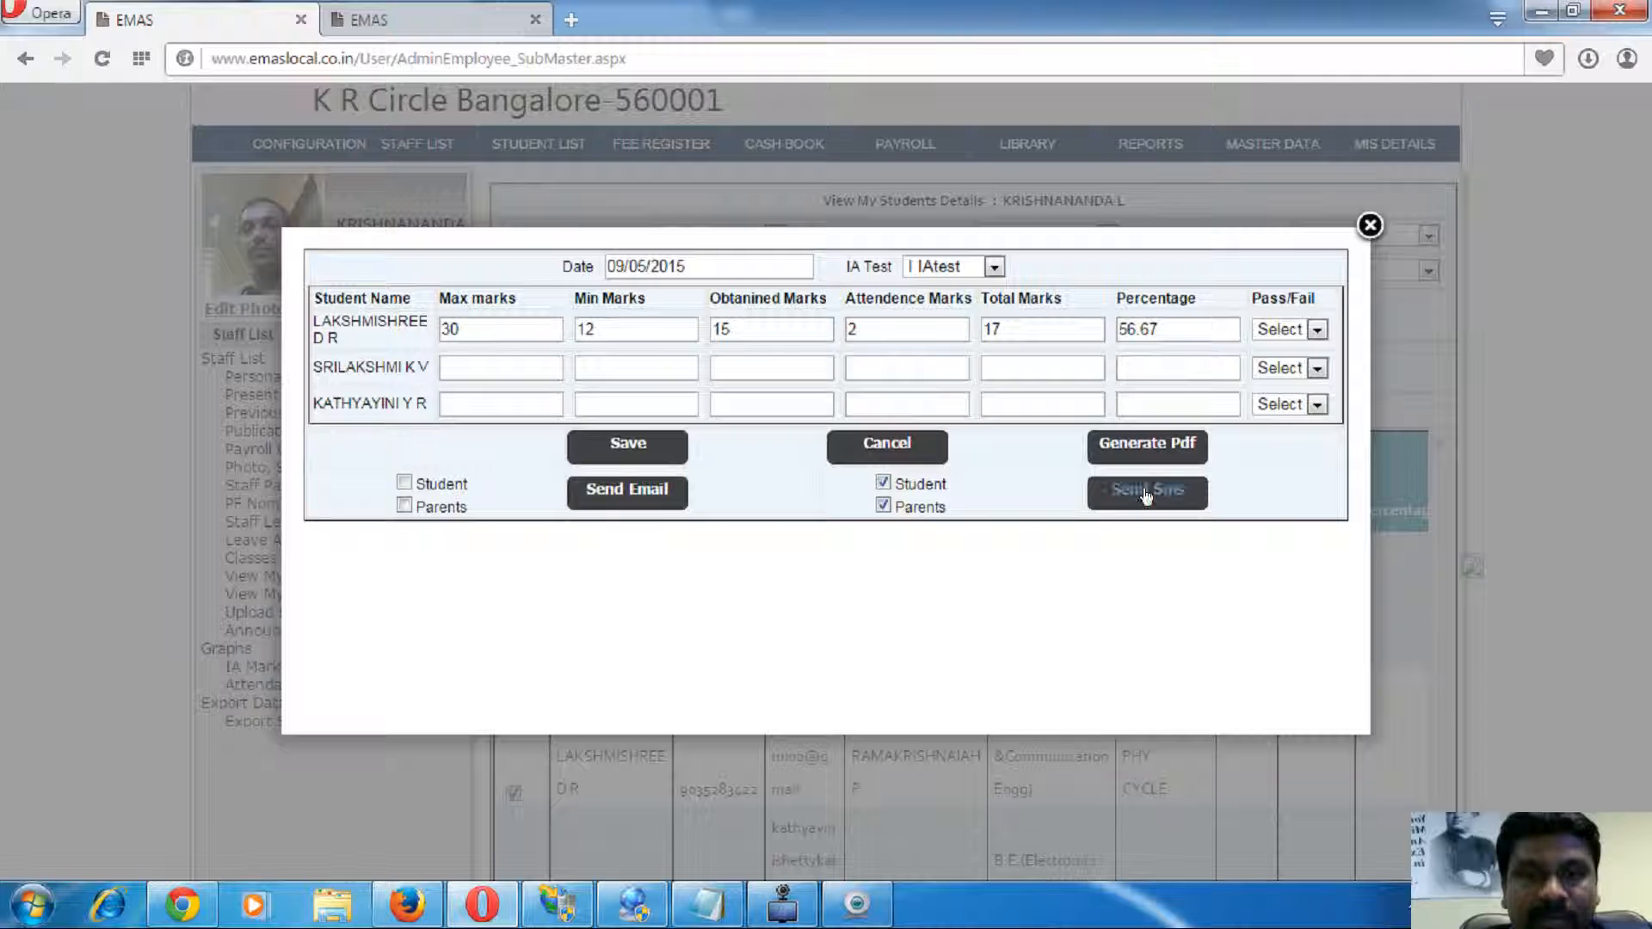
{"action": "left_click", "coordinate": [1370, 225]}
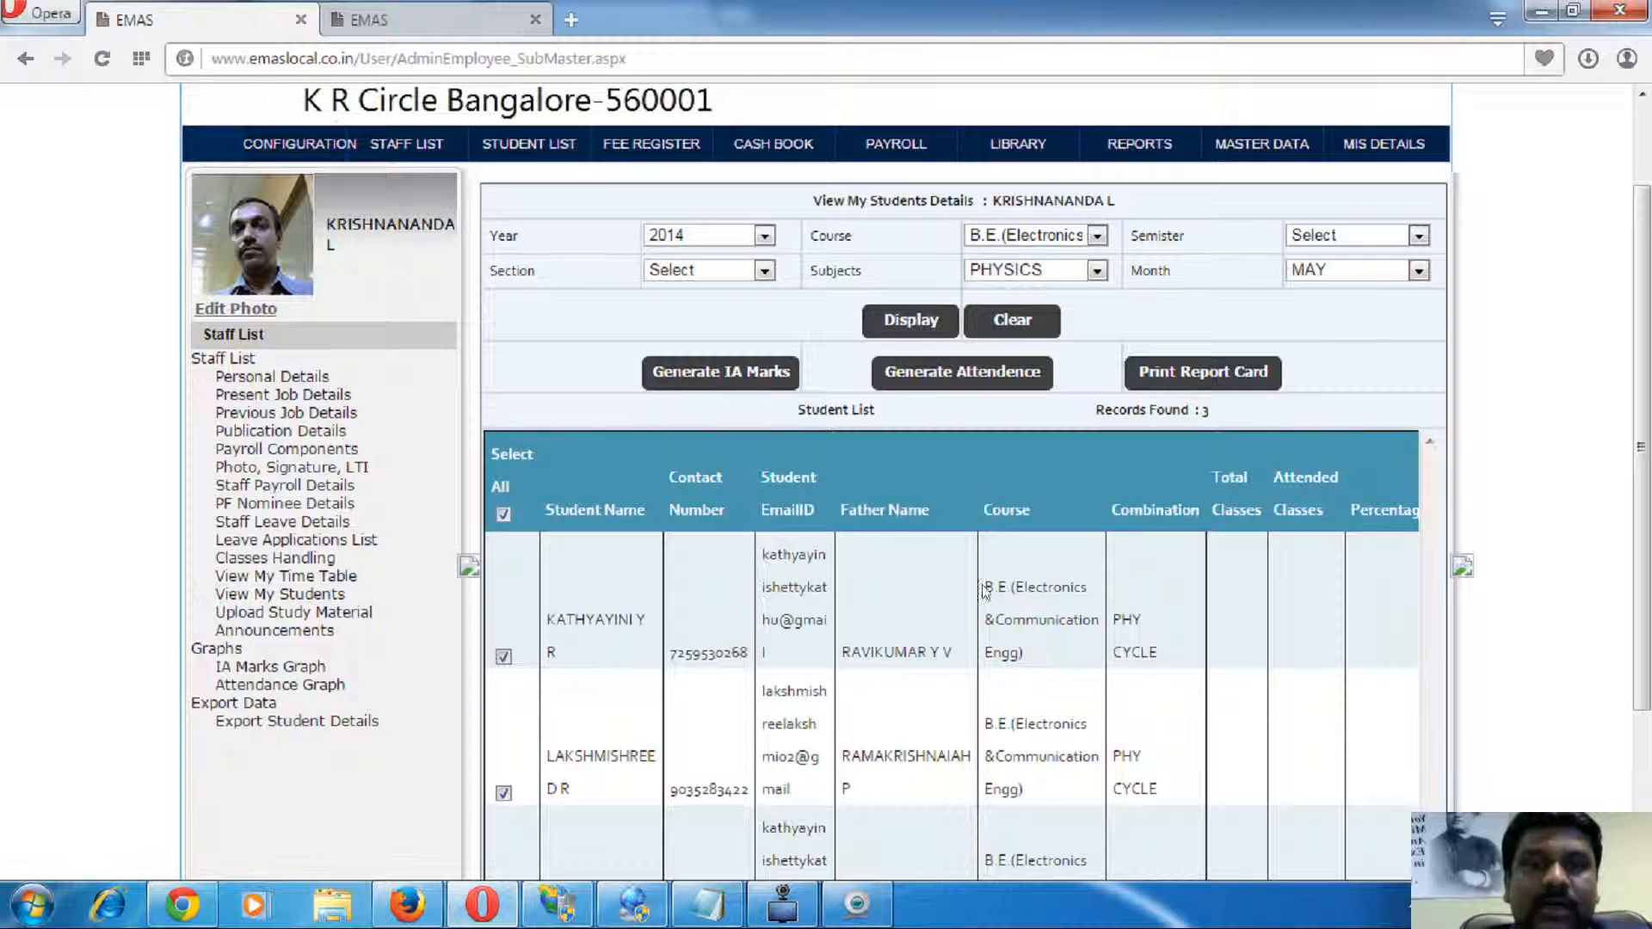
{"action": "left_click", "coordinate": [964, 381]}
{"action": "scroll", "coordinate": [966, 502], "scroll_direction": "down", "scroll_amount": 3}
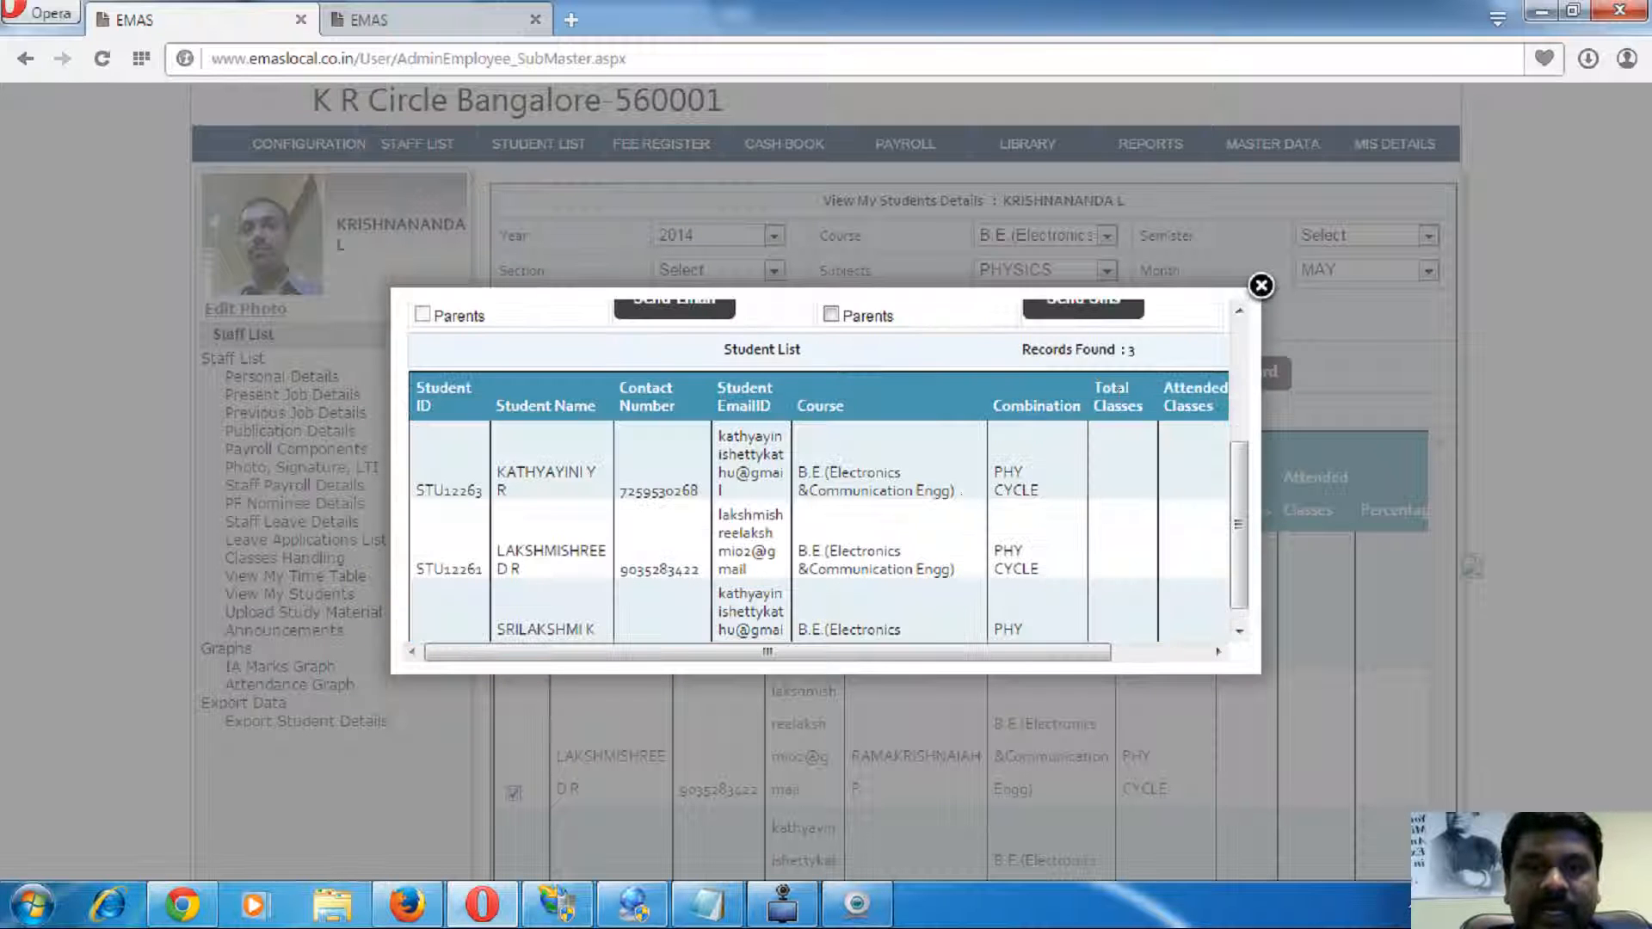
{"action": "left_click", "coordinate": [1261, 285]}
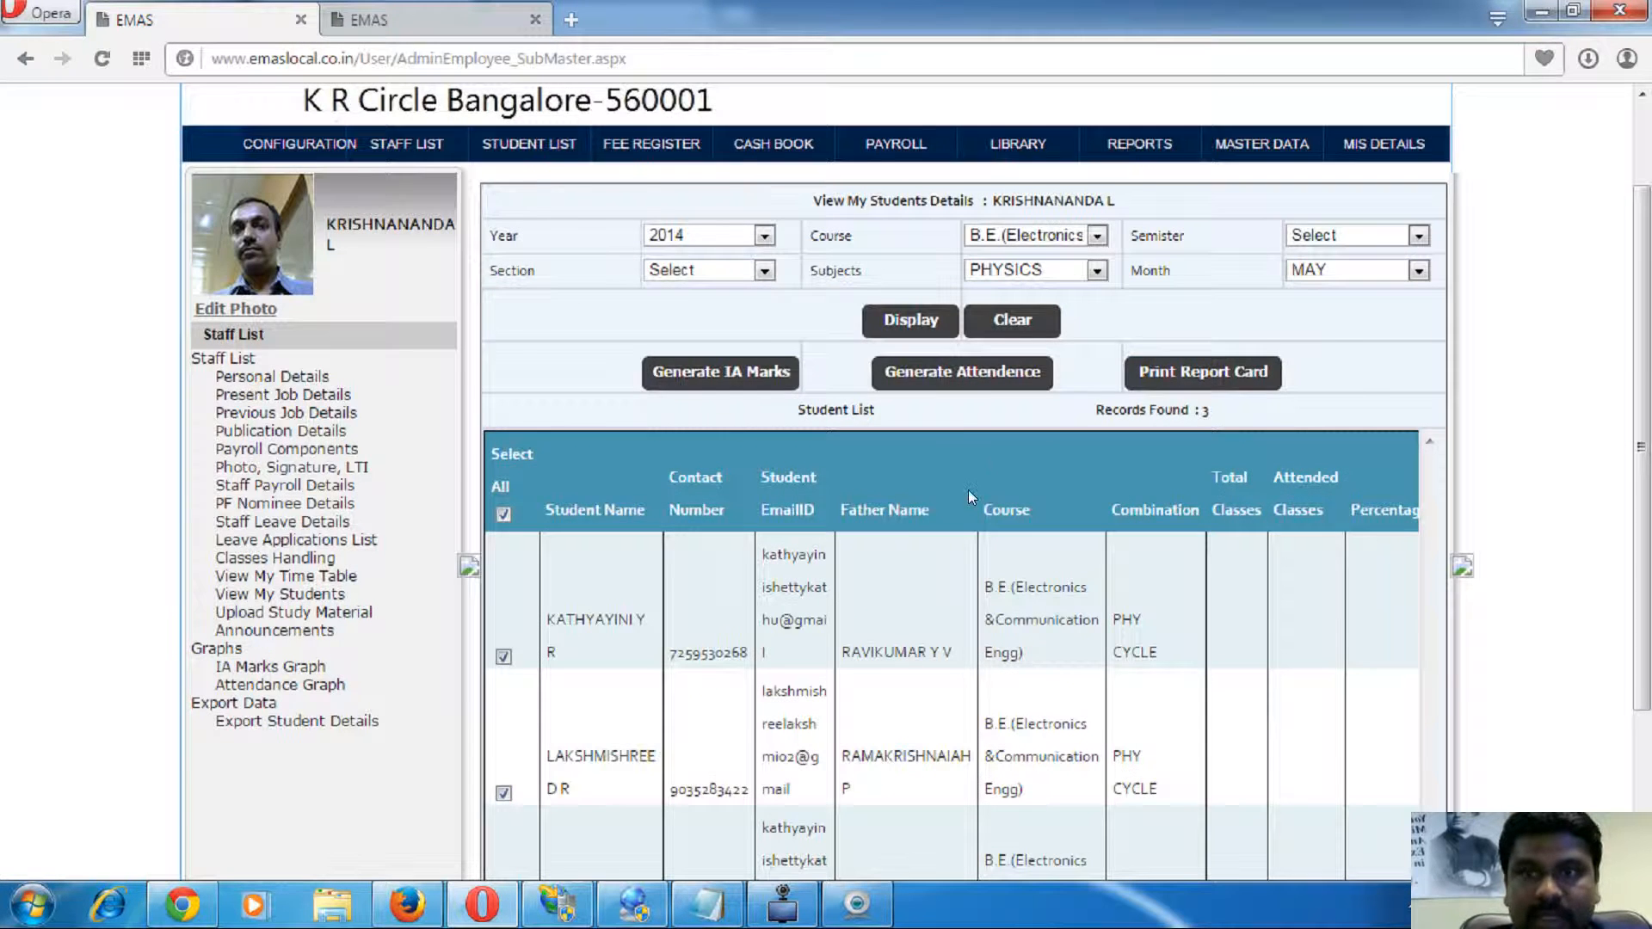
{"action": "scroll", "coordinate": [968, 489], "scroll_direction": "up", "scroll_amount": 2}
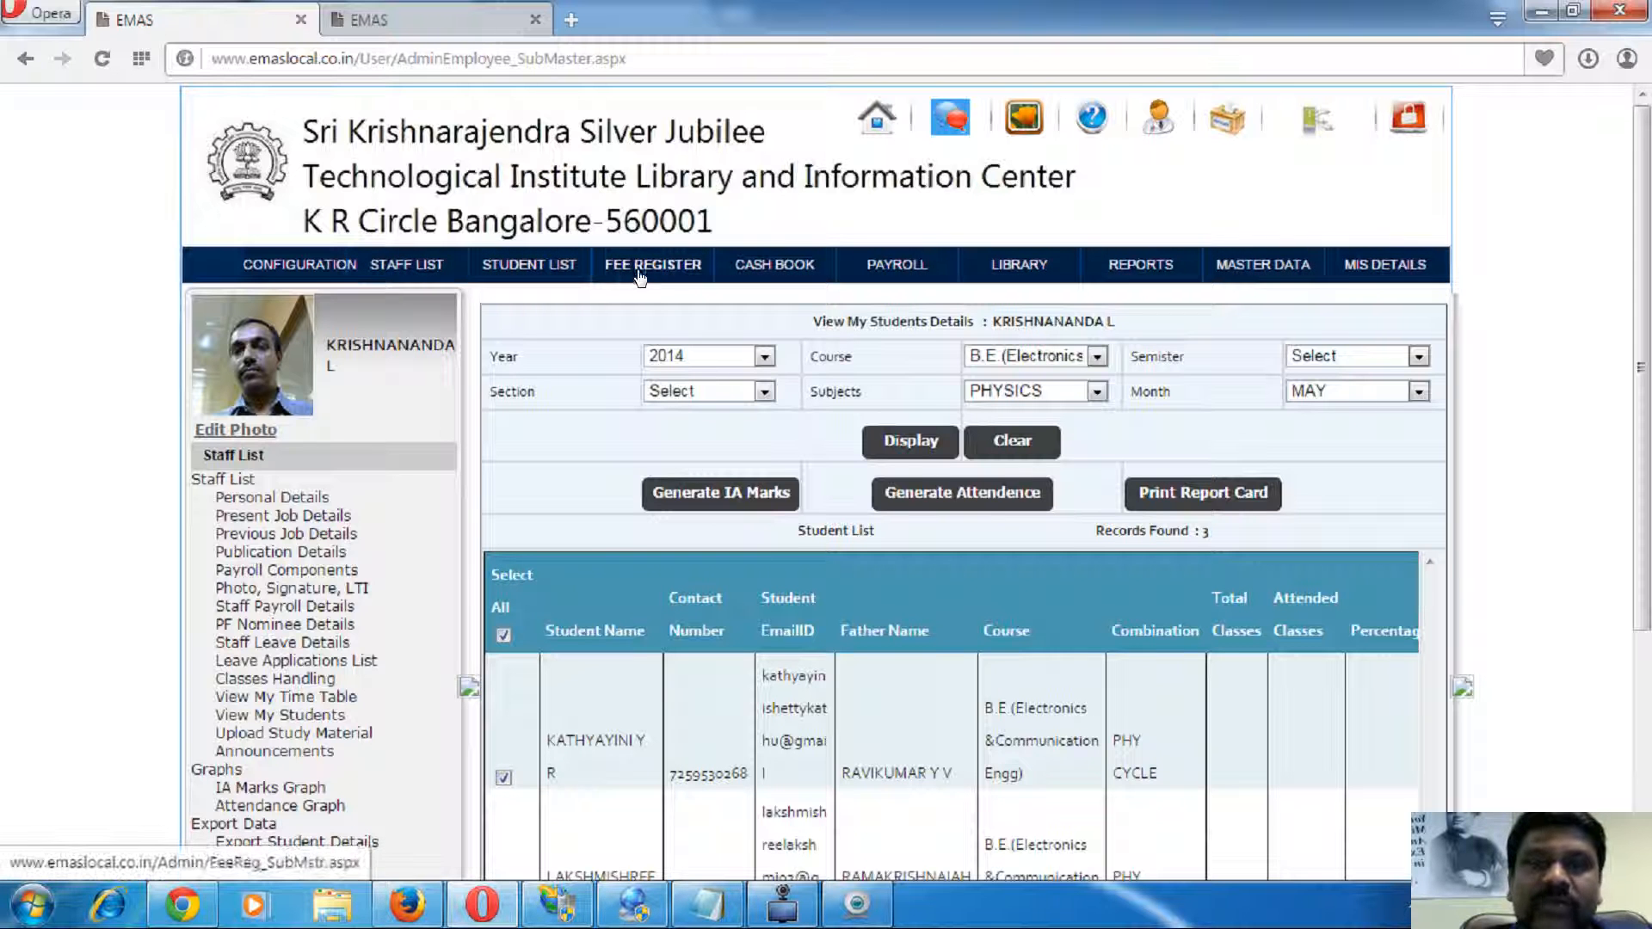
- List all staff records and open the third staff member's personal details
{"action": "left_click", "coordinate": [896, 265]}
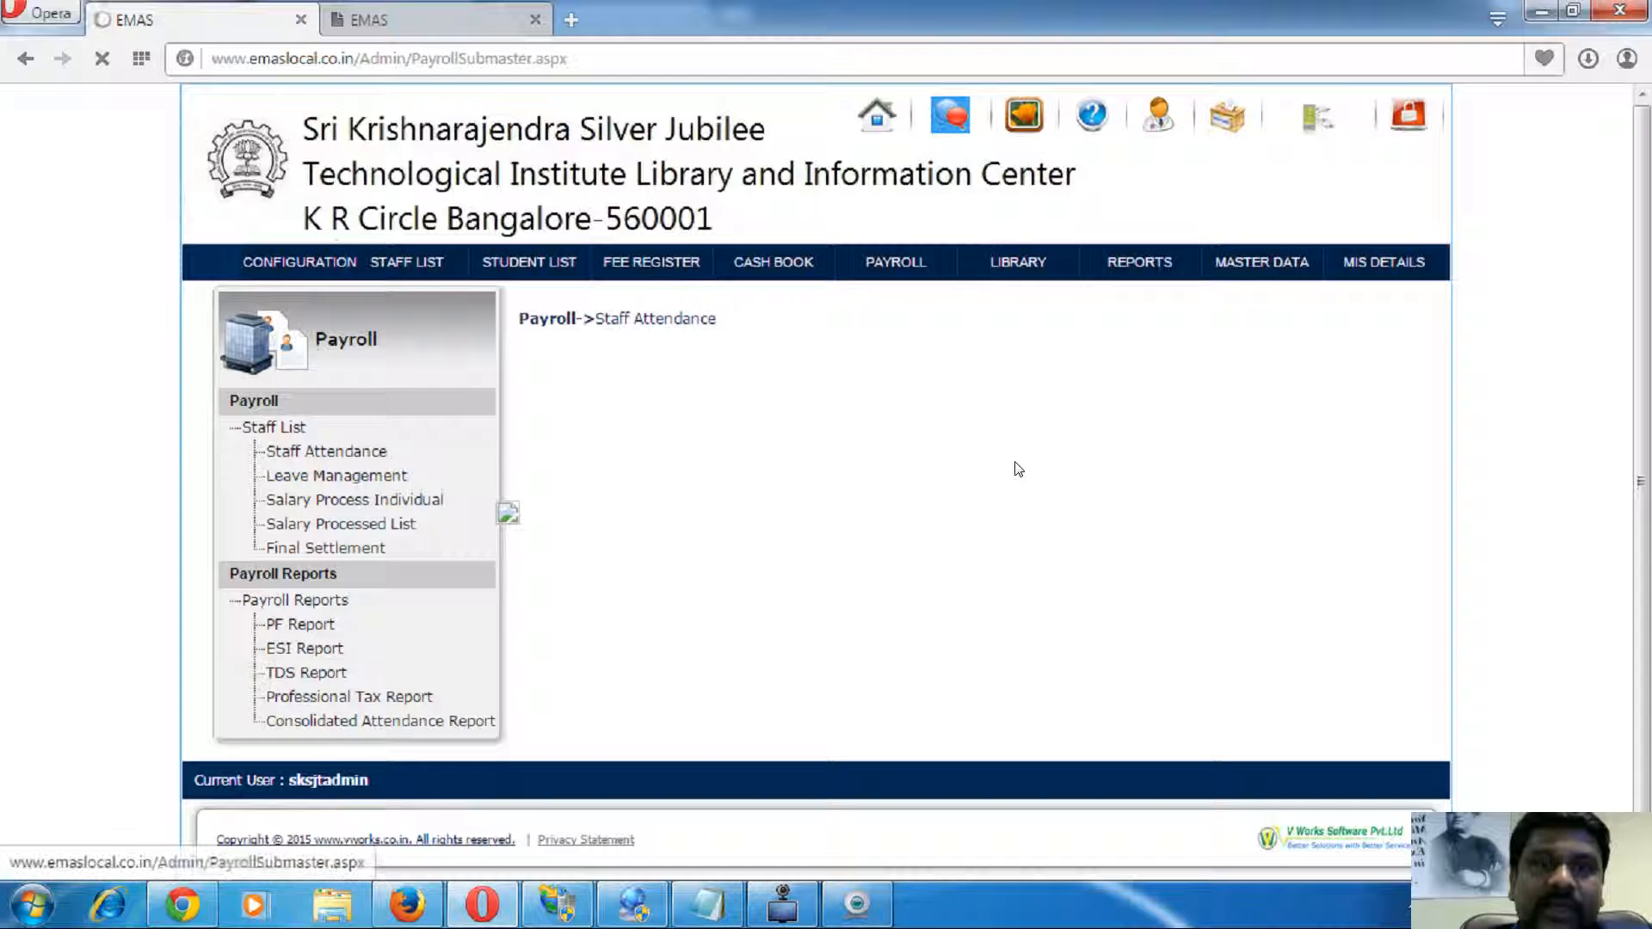
{"action": "left_click", "coordinate": [427, 267]}
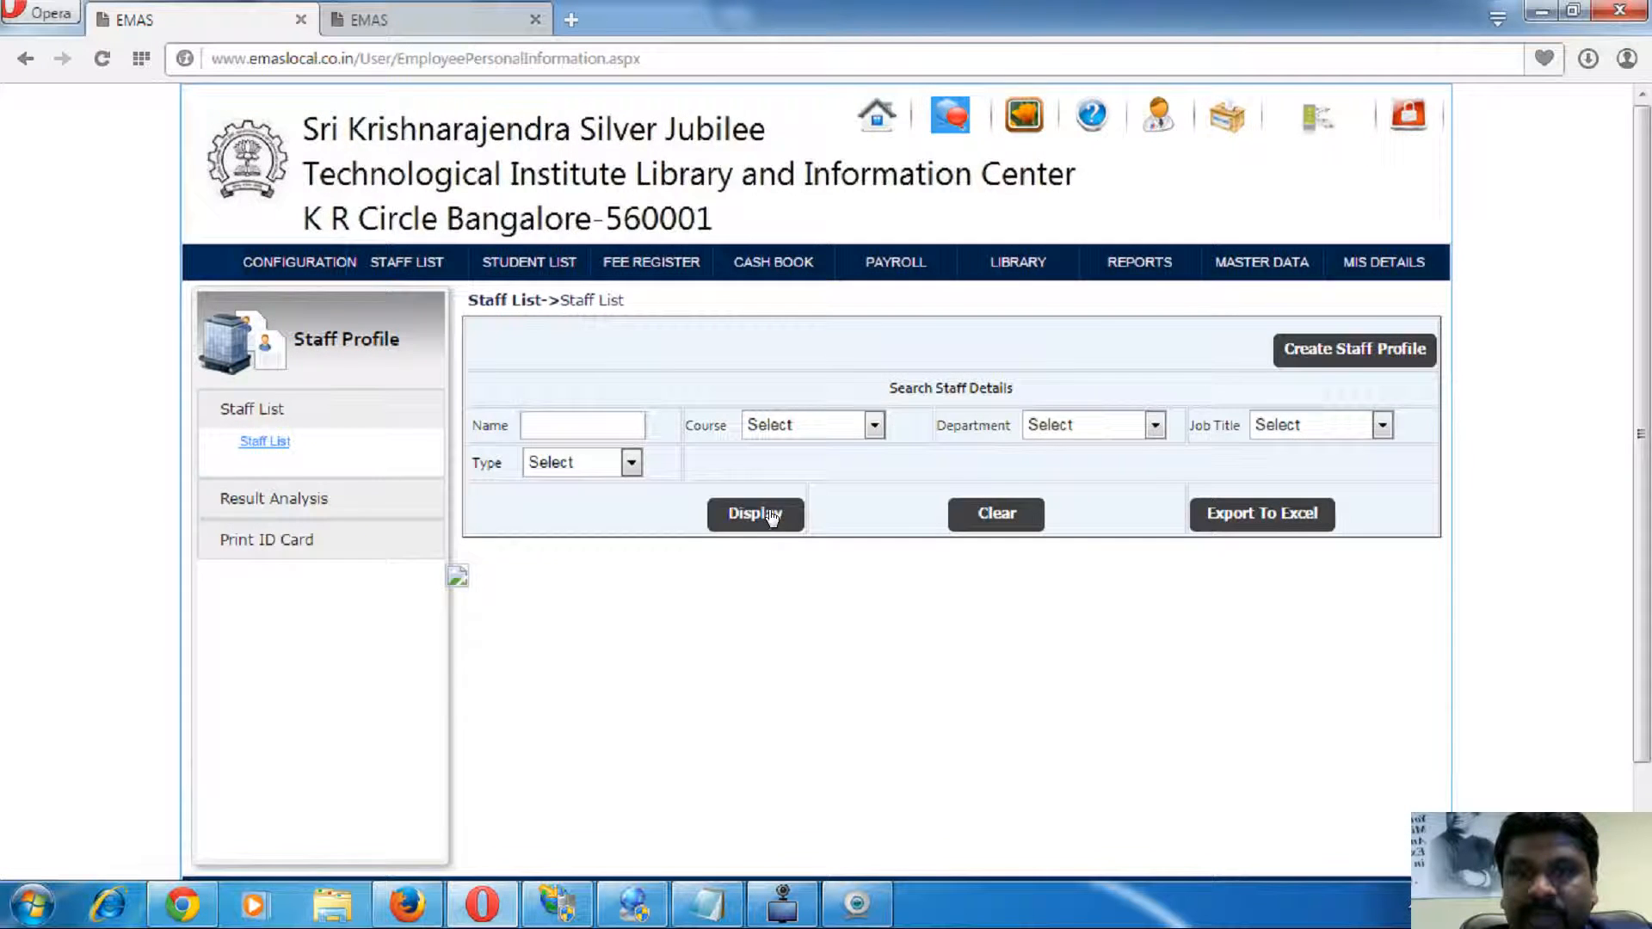
{"action": "left_click", "coordinate": [757, 513]}
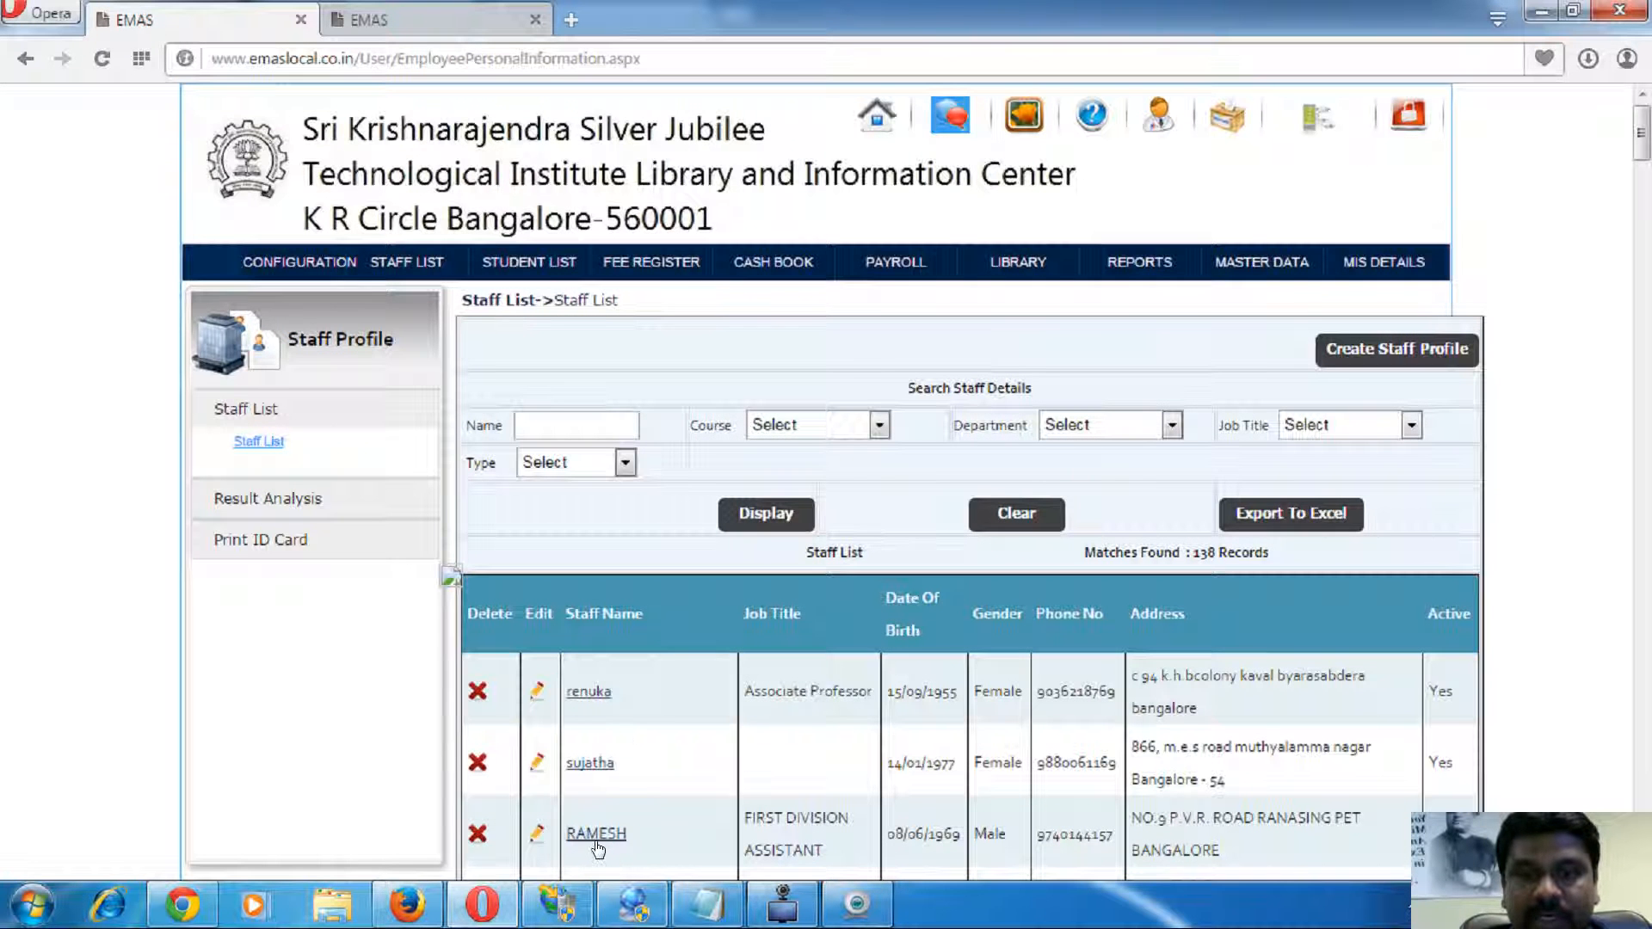
{"action": "left_click", "coordinate": [598, 833]}
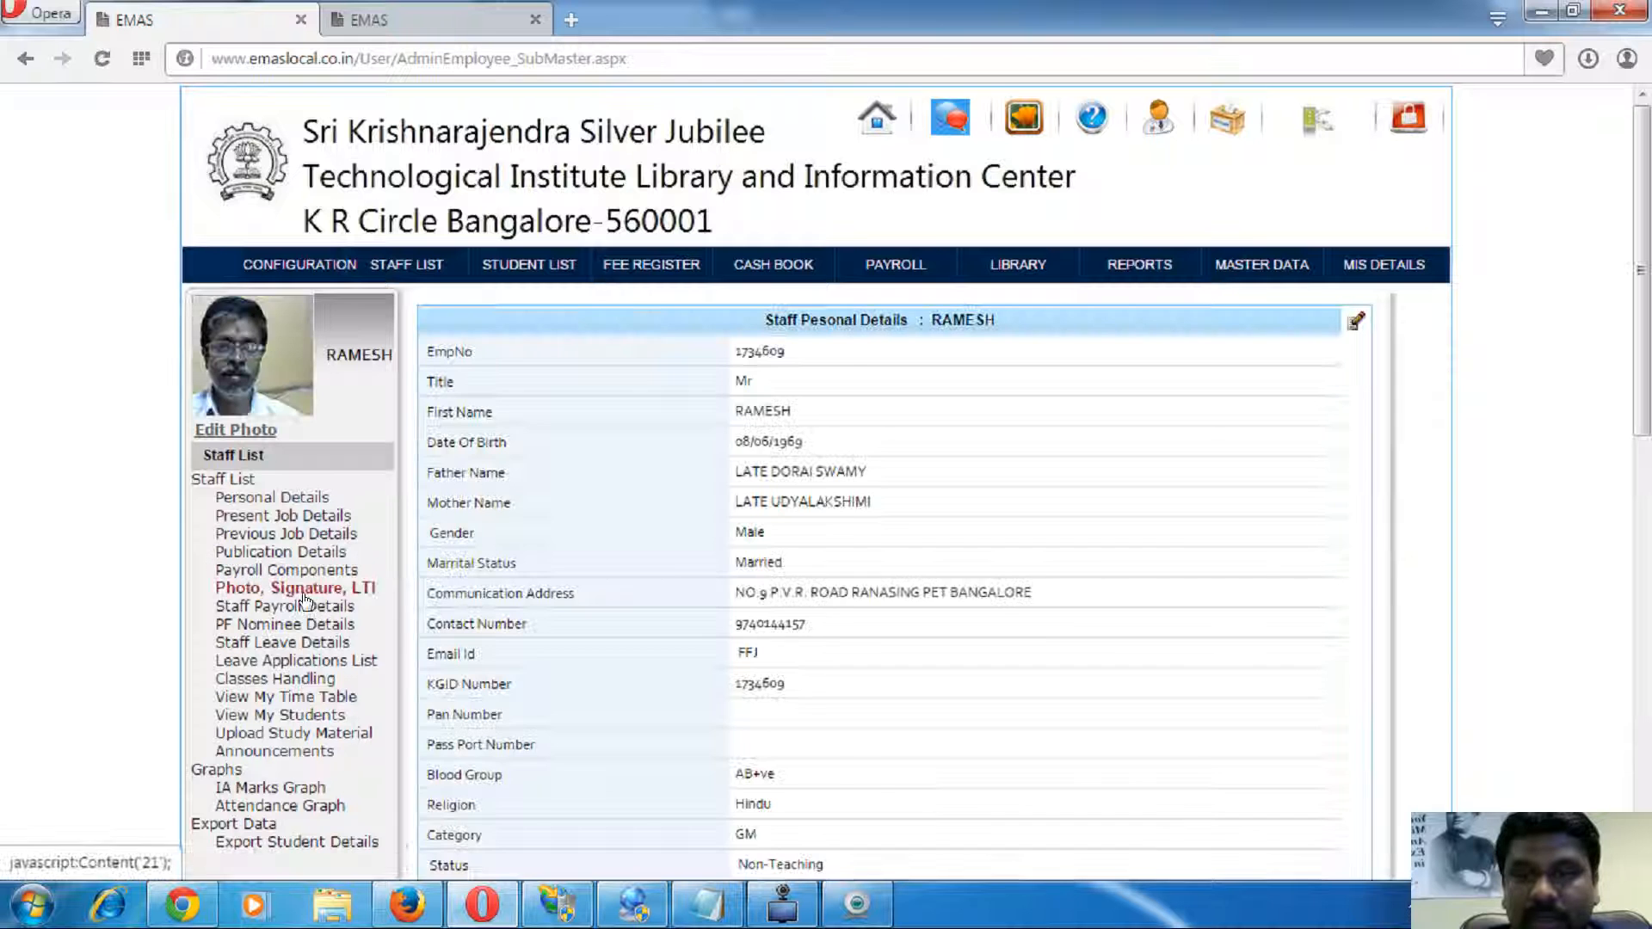
- Start a leave application, close it without submitting, then go to Payroll Staff Attendance
{"action": "left_click", "coordinate": [300, 652]}
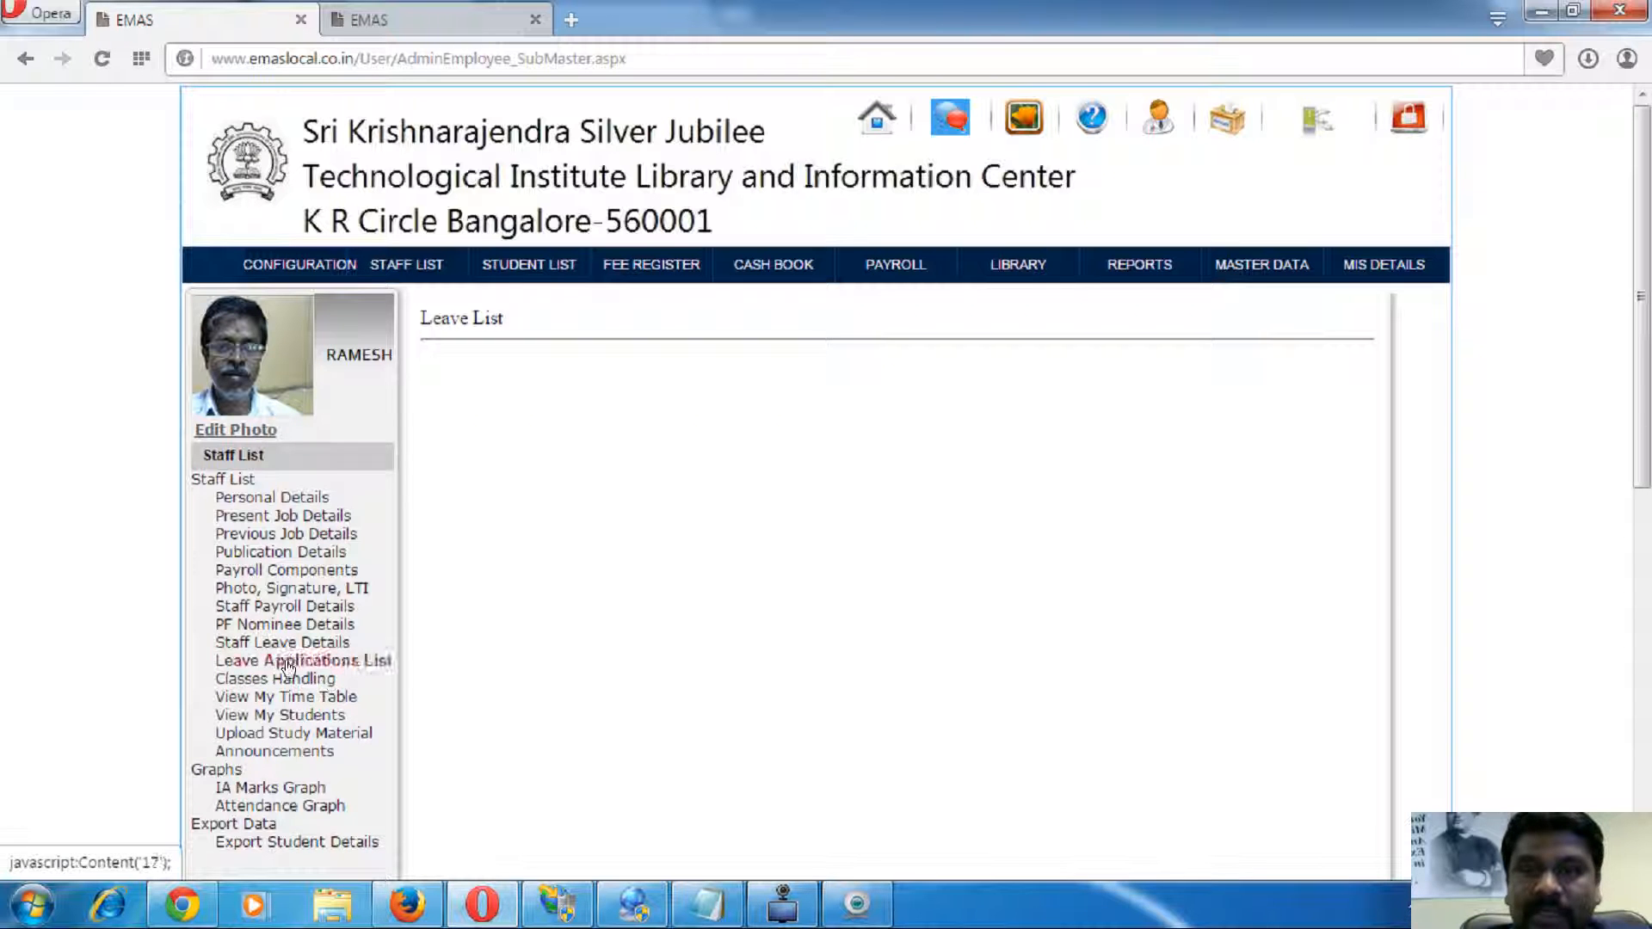
{"action": "left_click", "coordinate": [274, 644]}
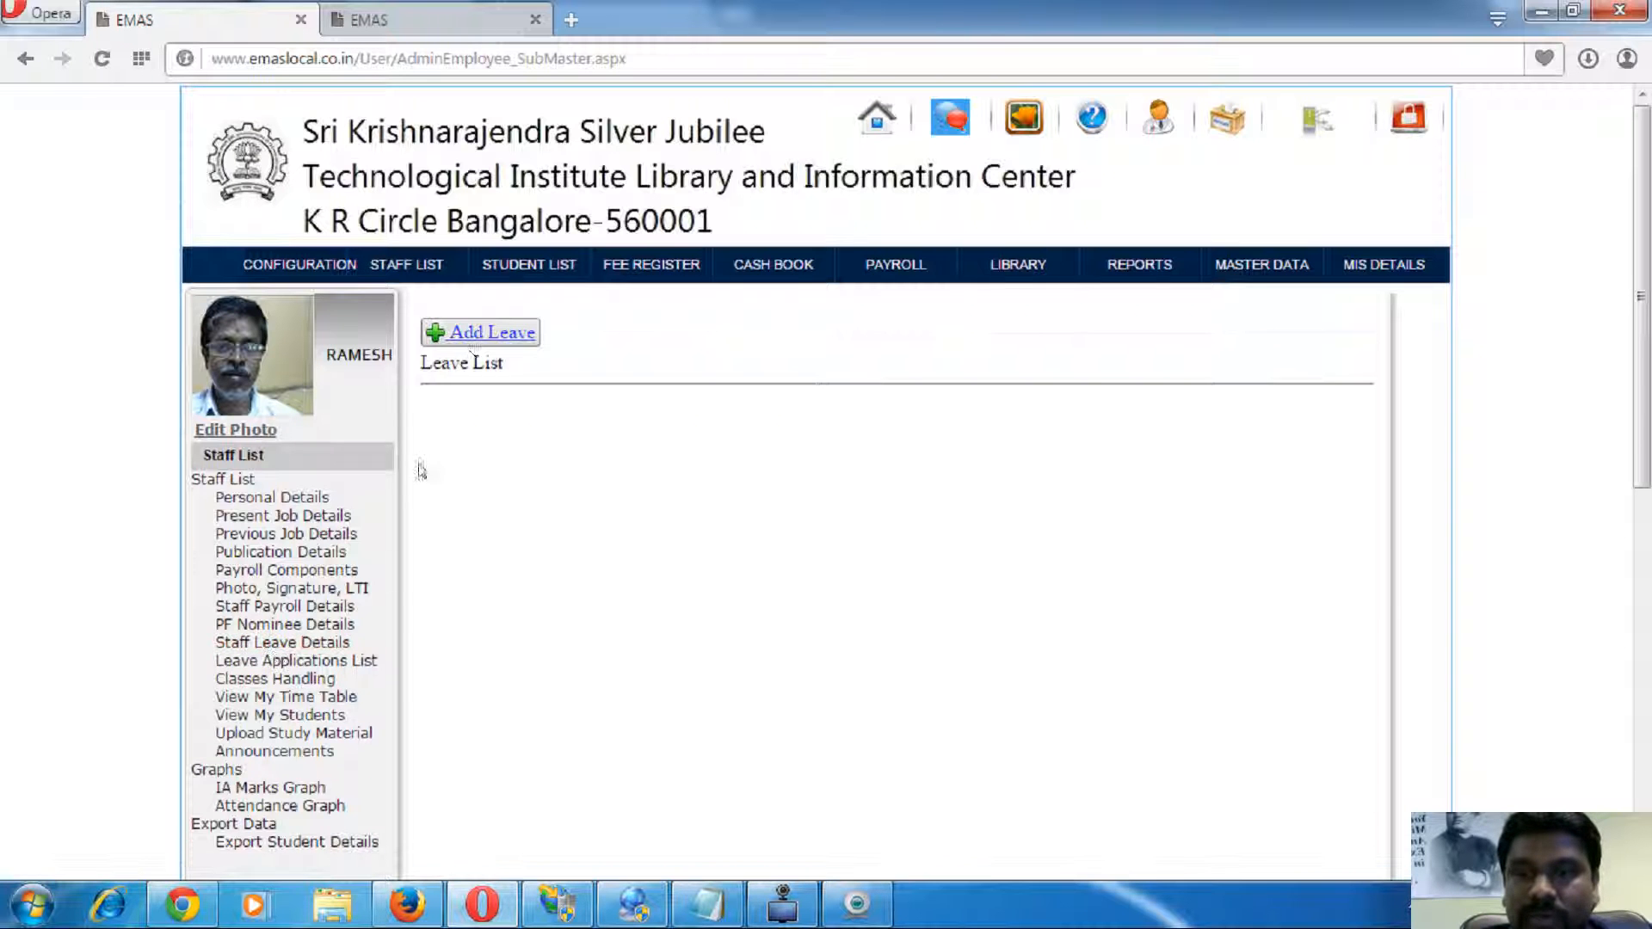
{"action": "left_click", "coordinate": [470, 335]}
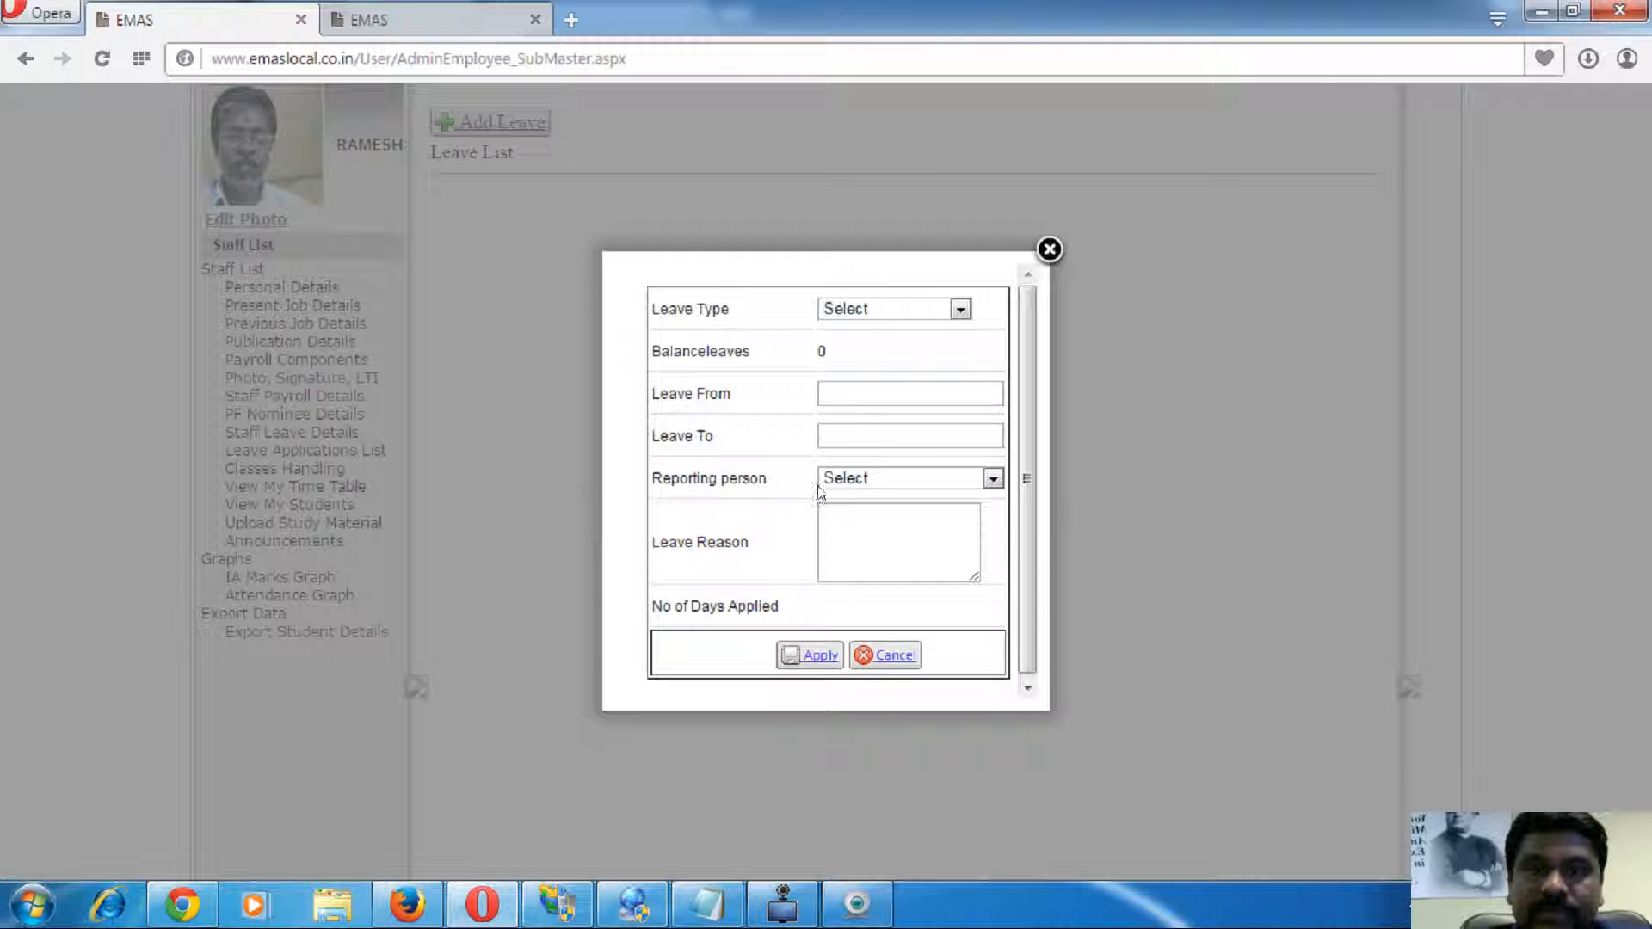
{"action": "left_click", "coordinate": [887, 308]}
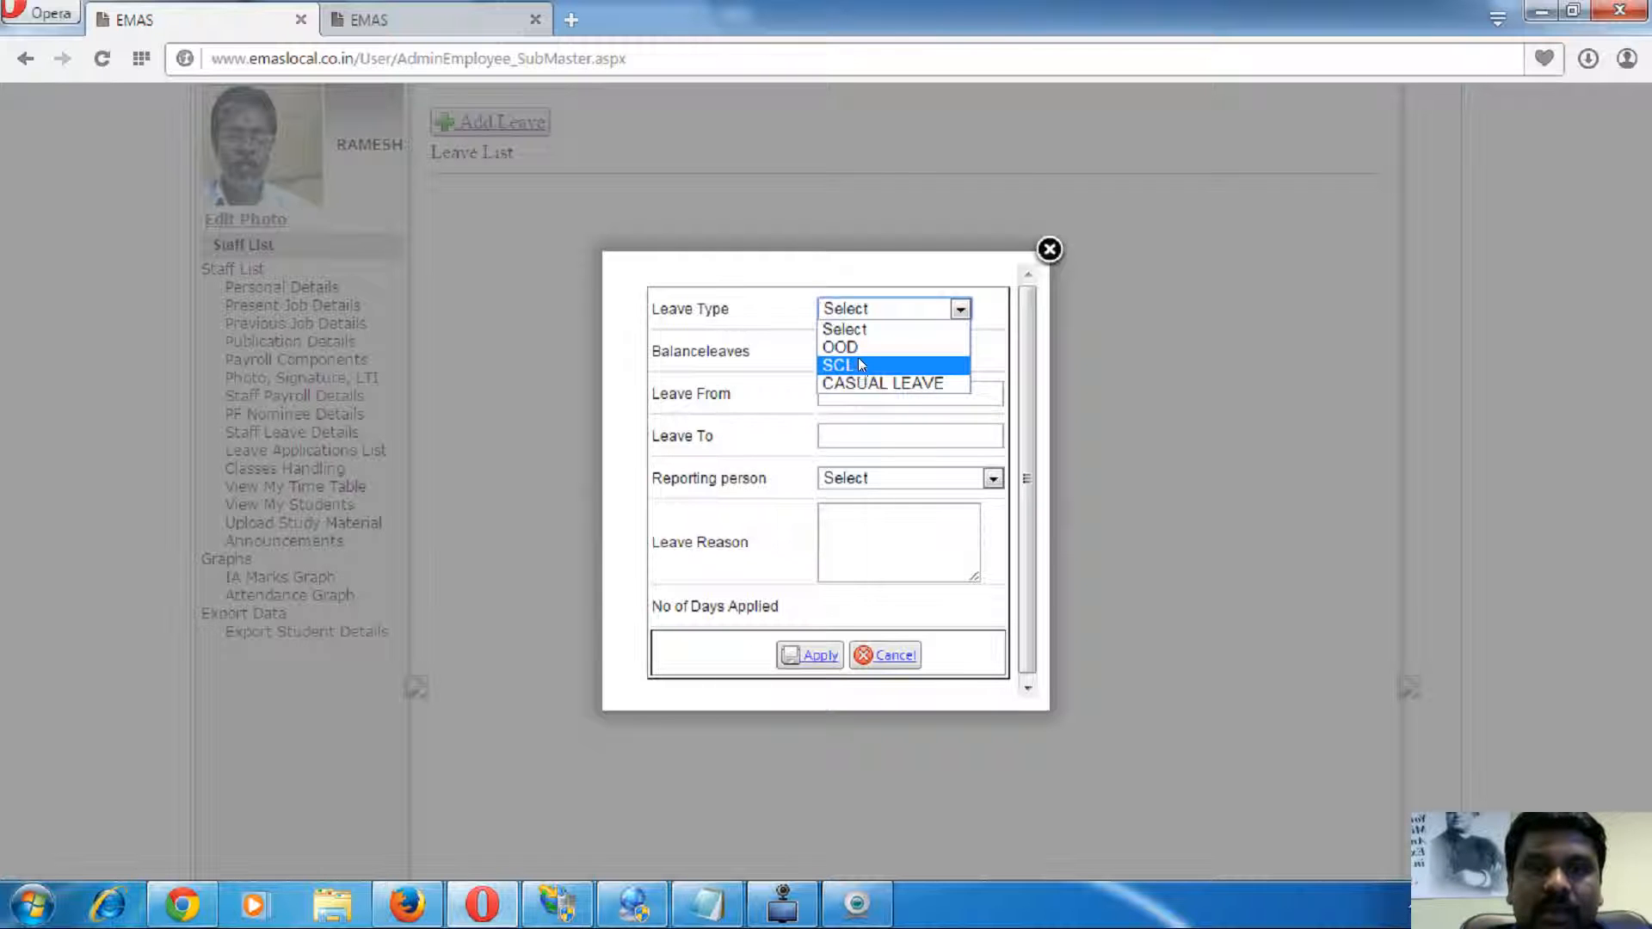
{"action": "left_click", "coordinate": [751, 384]}
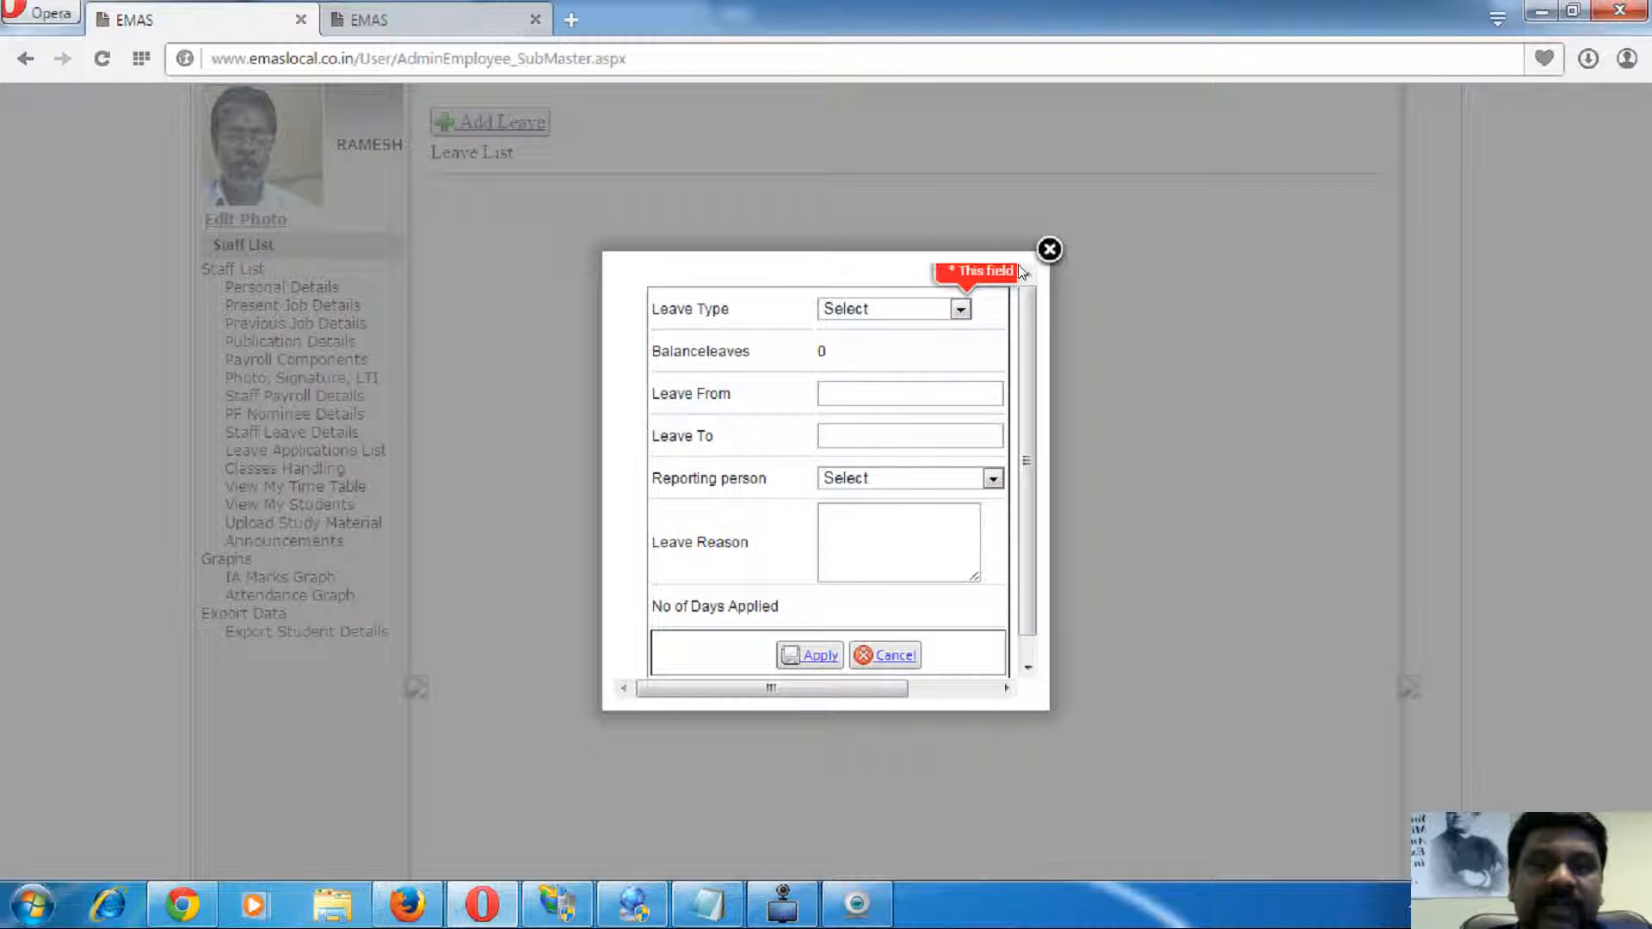
{"action": "left_click", "coordinate": [1049, 249]}
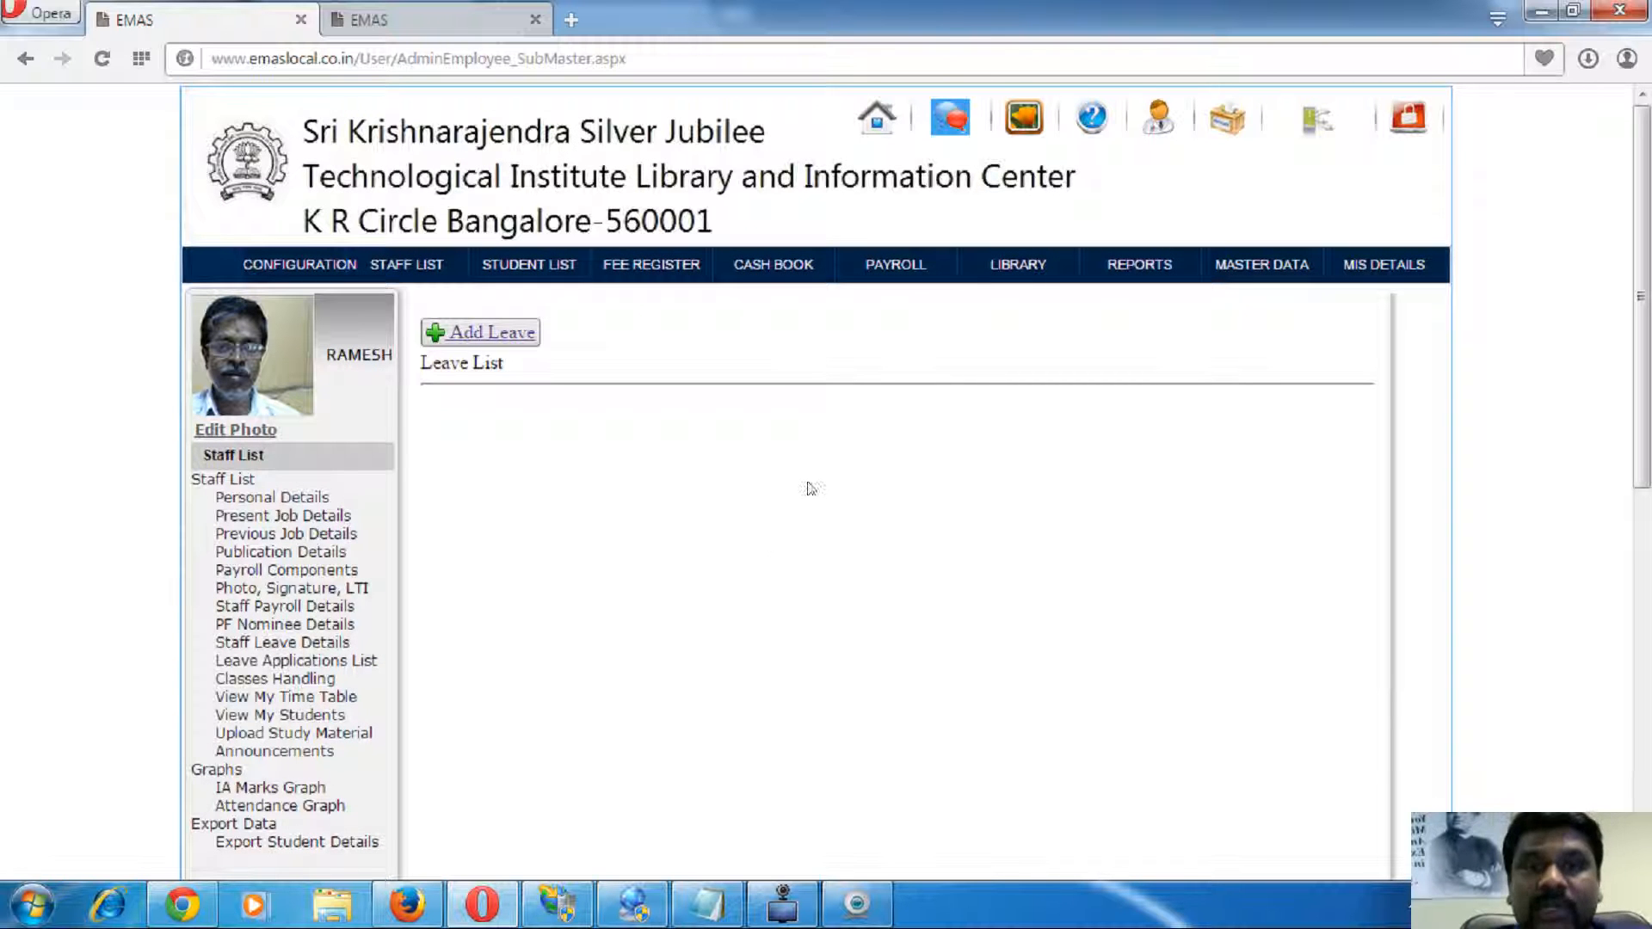
{"action": "left_click", "coordinate": [900, 265]}
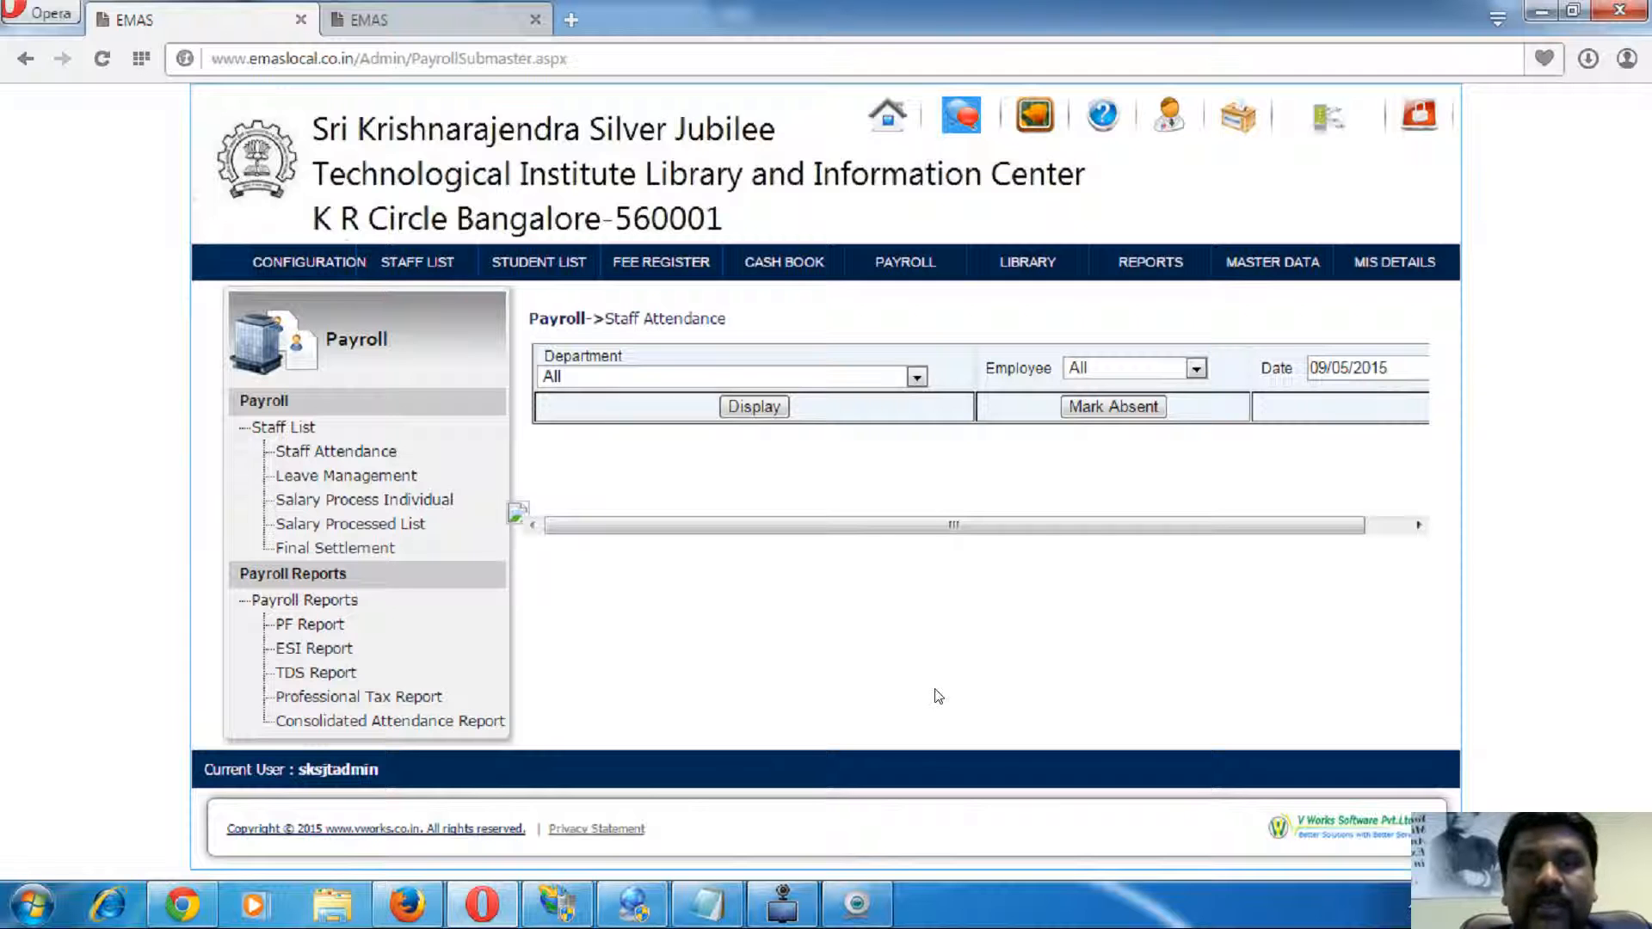
- Expand Library Management and display all 8033 books in the accession register
{"action": "left_click", "coordinate": [1029, 261]}
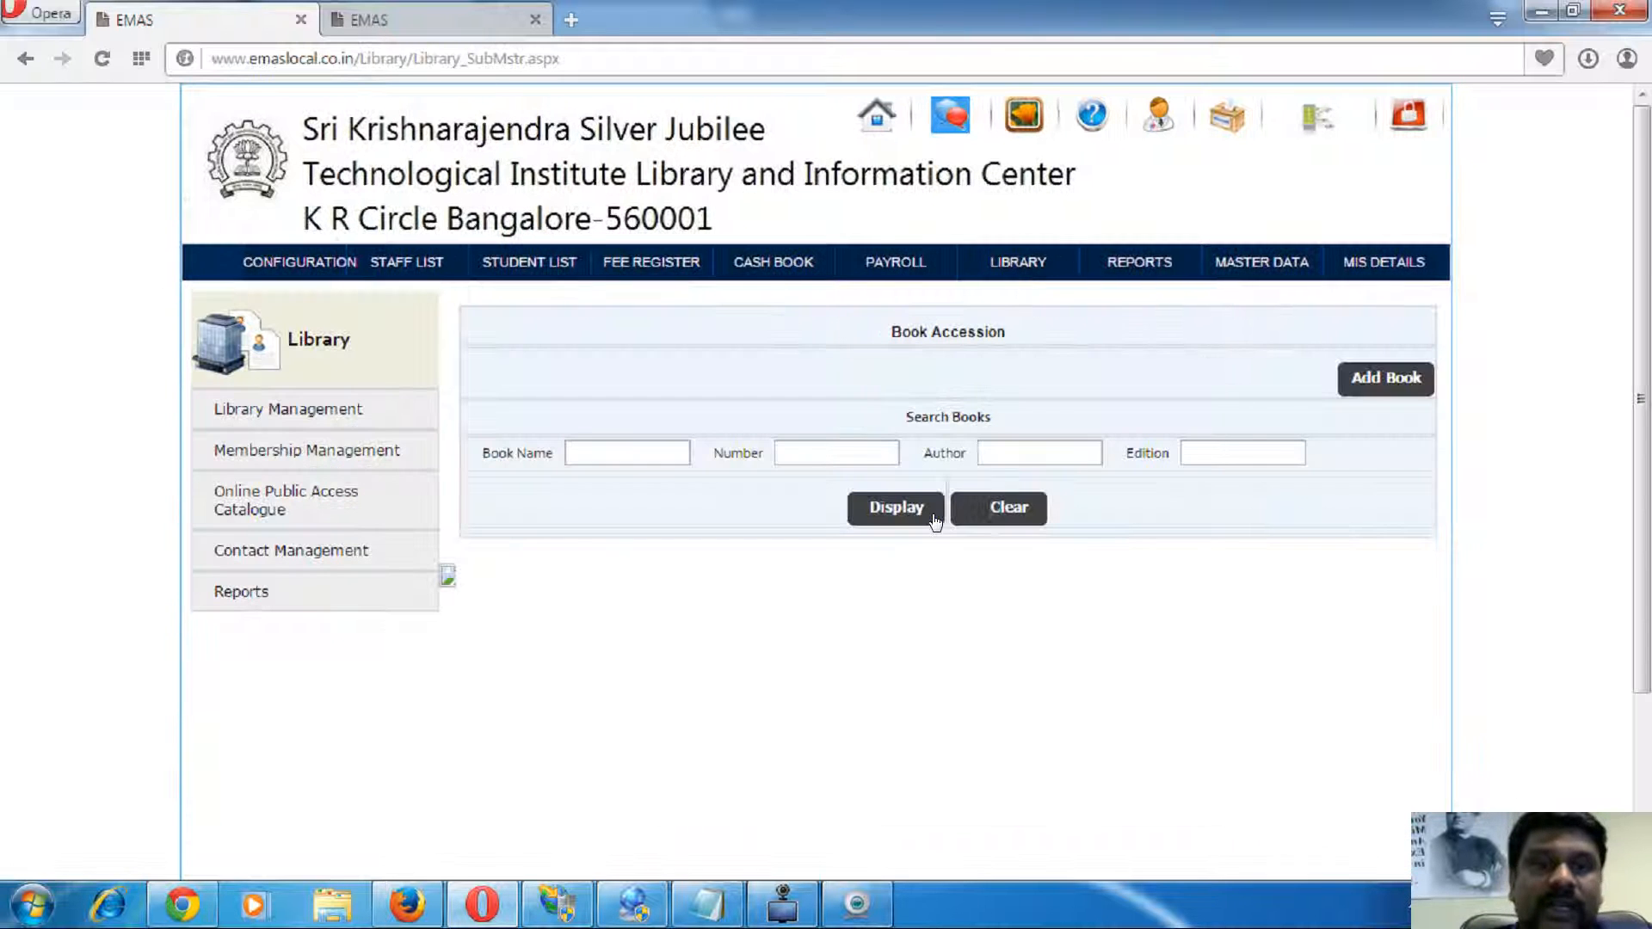
{"action": "left_click", "coordinate": [342, 411]}
{"action": "left_click", "coordinate": [873, 514]}
- Open the Add Book form and look over its fields
{"action": "left_click", "coordinate": [1395, 379]}
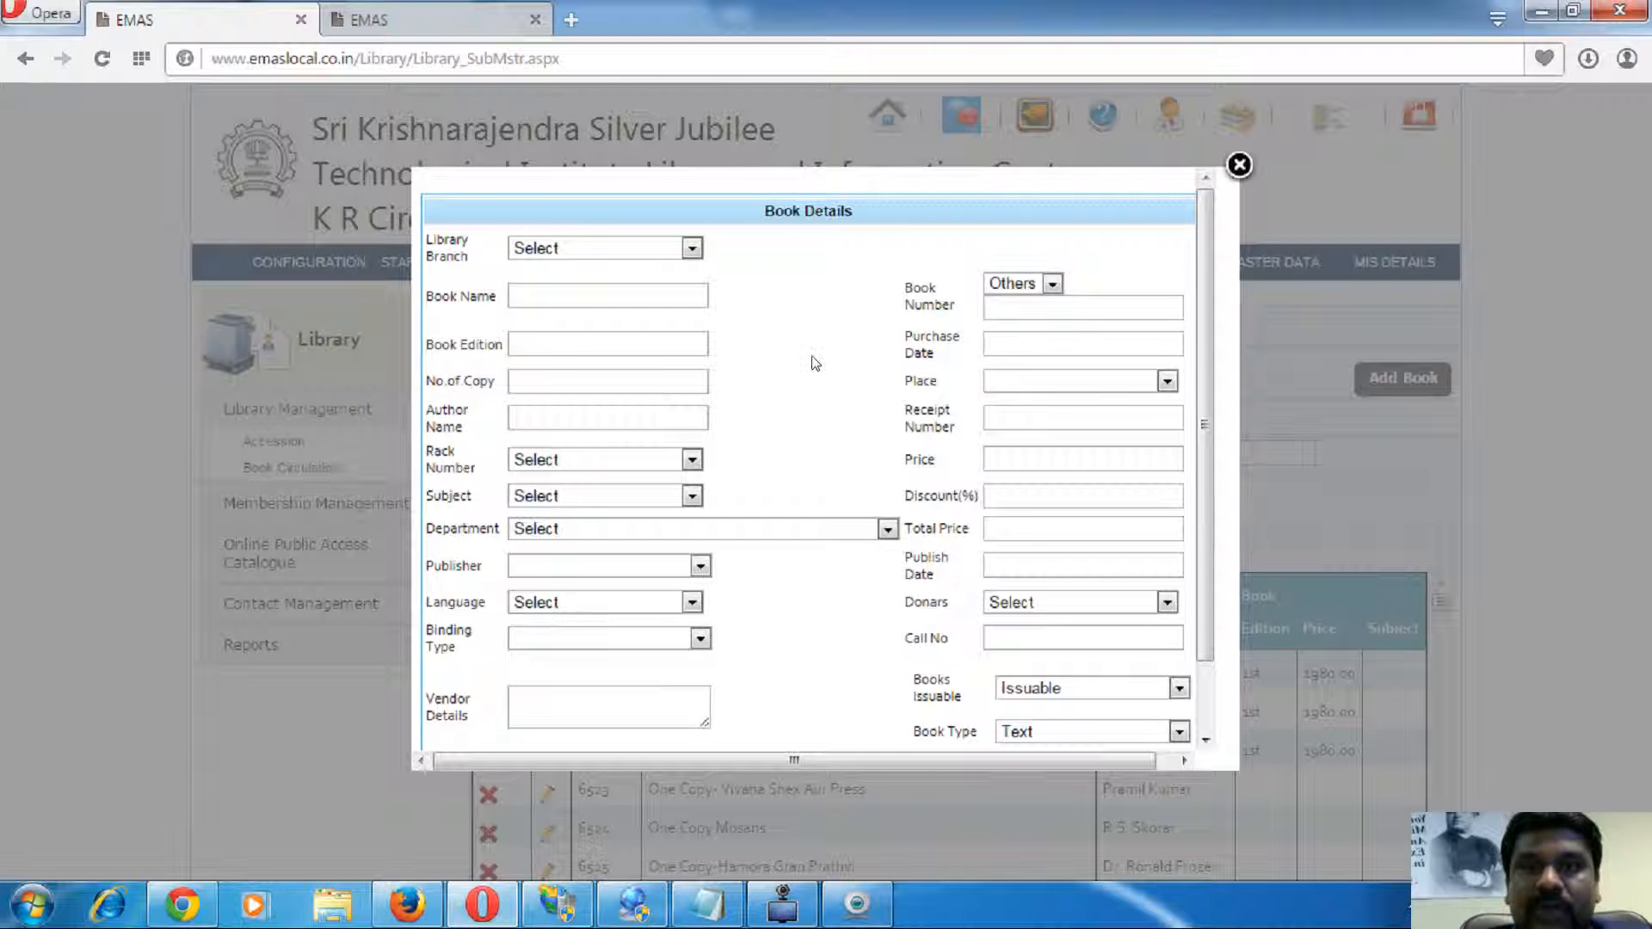
{"action": "scroll", "coordinate": [816, 363], "scroll_direction": "down", "scroll_amount": 2}
{"action": "scroll", "coordinate": [805, 421], "scroll_direction": "up", "scroll_amount": 2}
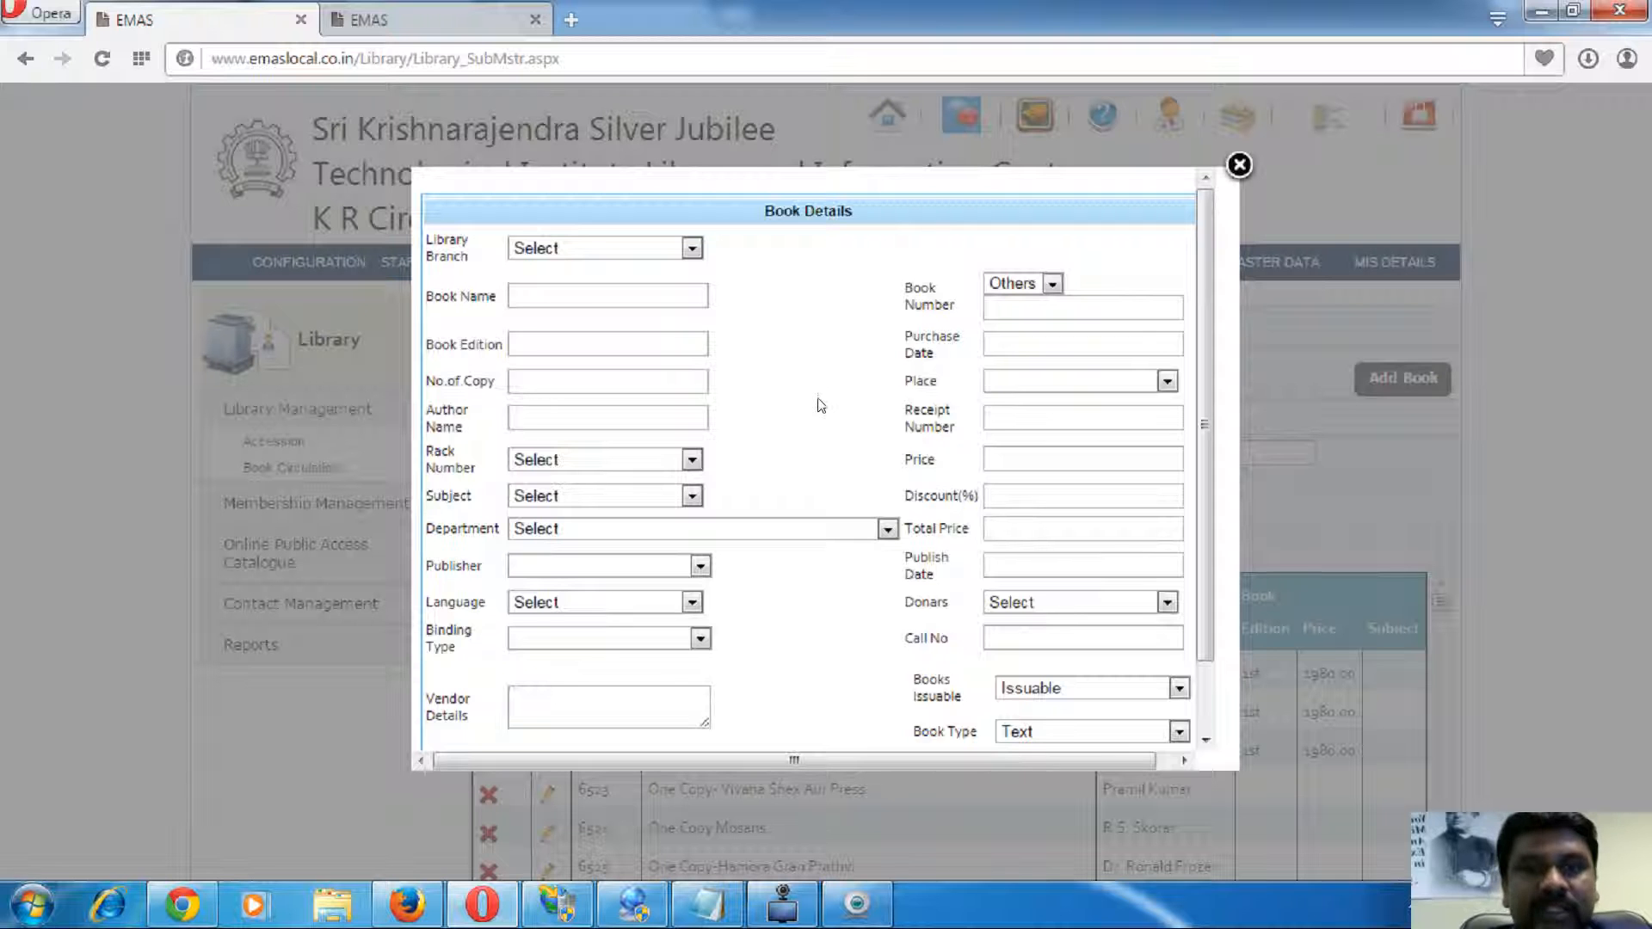
{"action": "scroll", "coordinate": [797, 409], "scroll_direction": "down", "scroll_amount": 2}
{"action": "scroll", "coordinate": [860, 402], "scroll_direction": "up", "scroll_amount": 2}
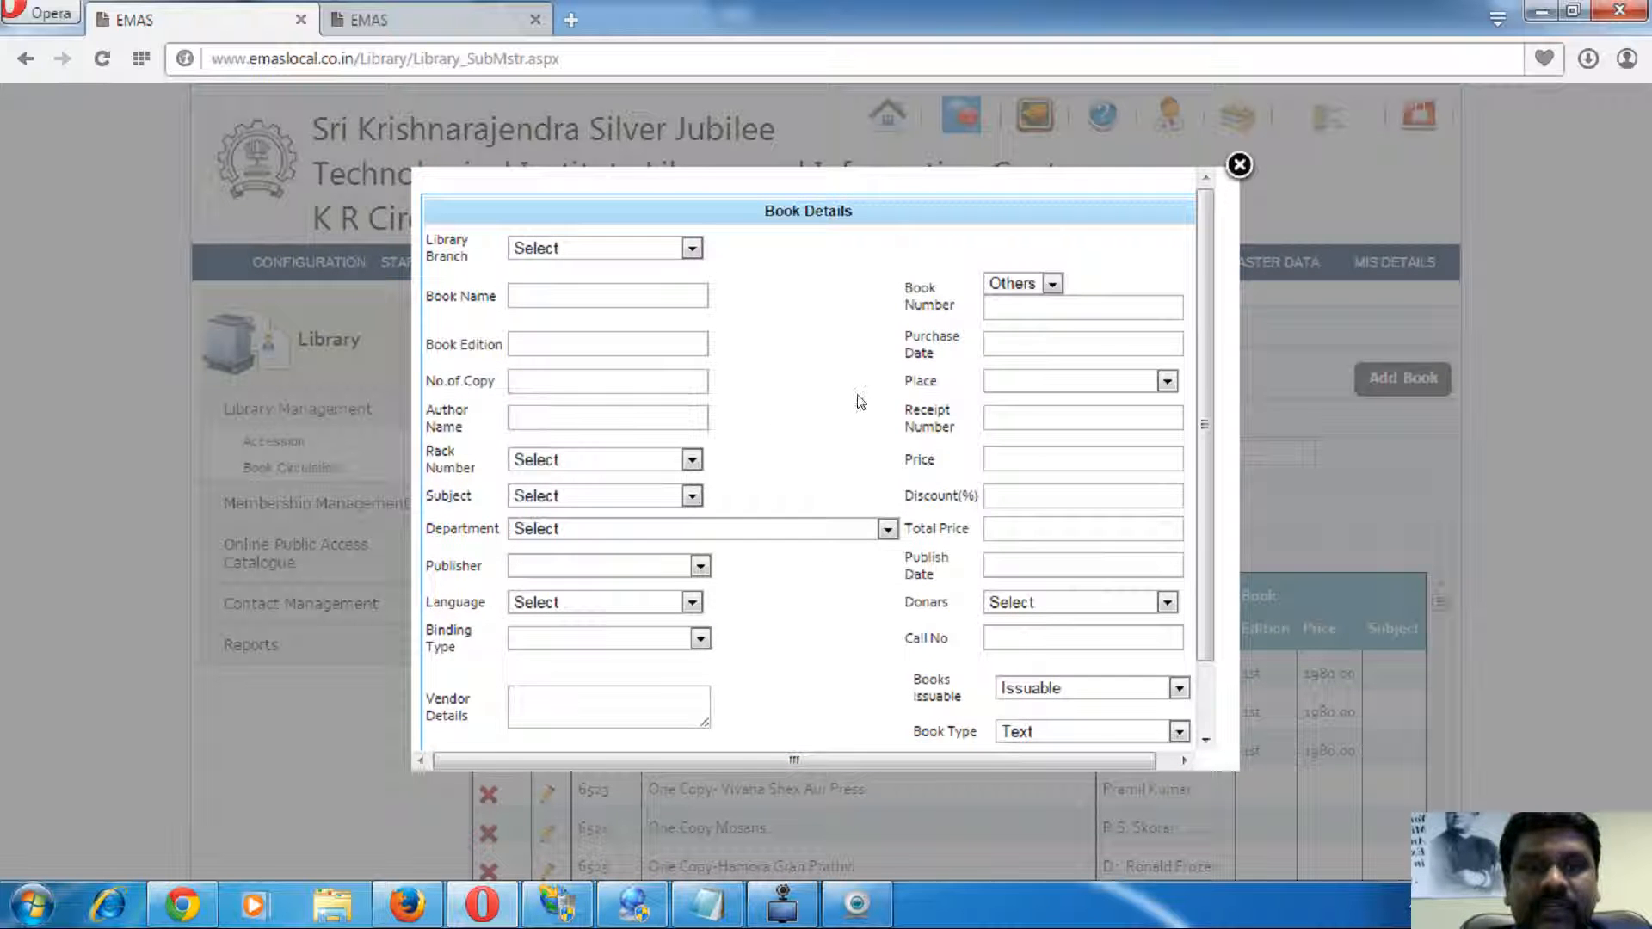
{"action": "scroll", "coordinate": [858, 405], "scroll_direction": "down", "scroll_amount": 2}
{"action": "scroll", "coordinate": [804, 559], "scroll_direction": "up", "scroll_amount": 2}
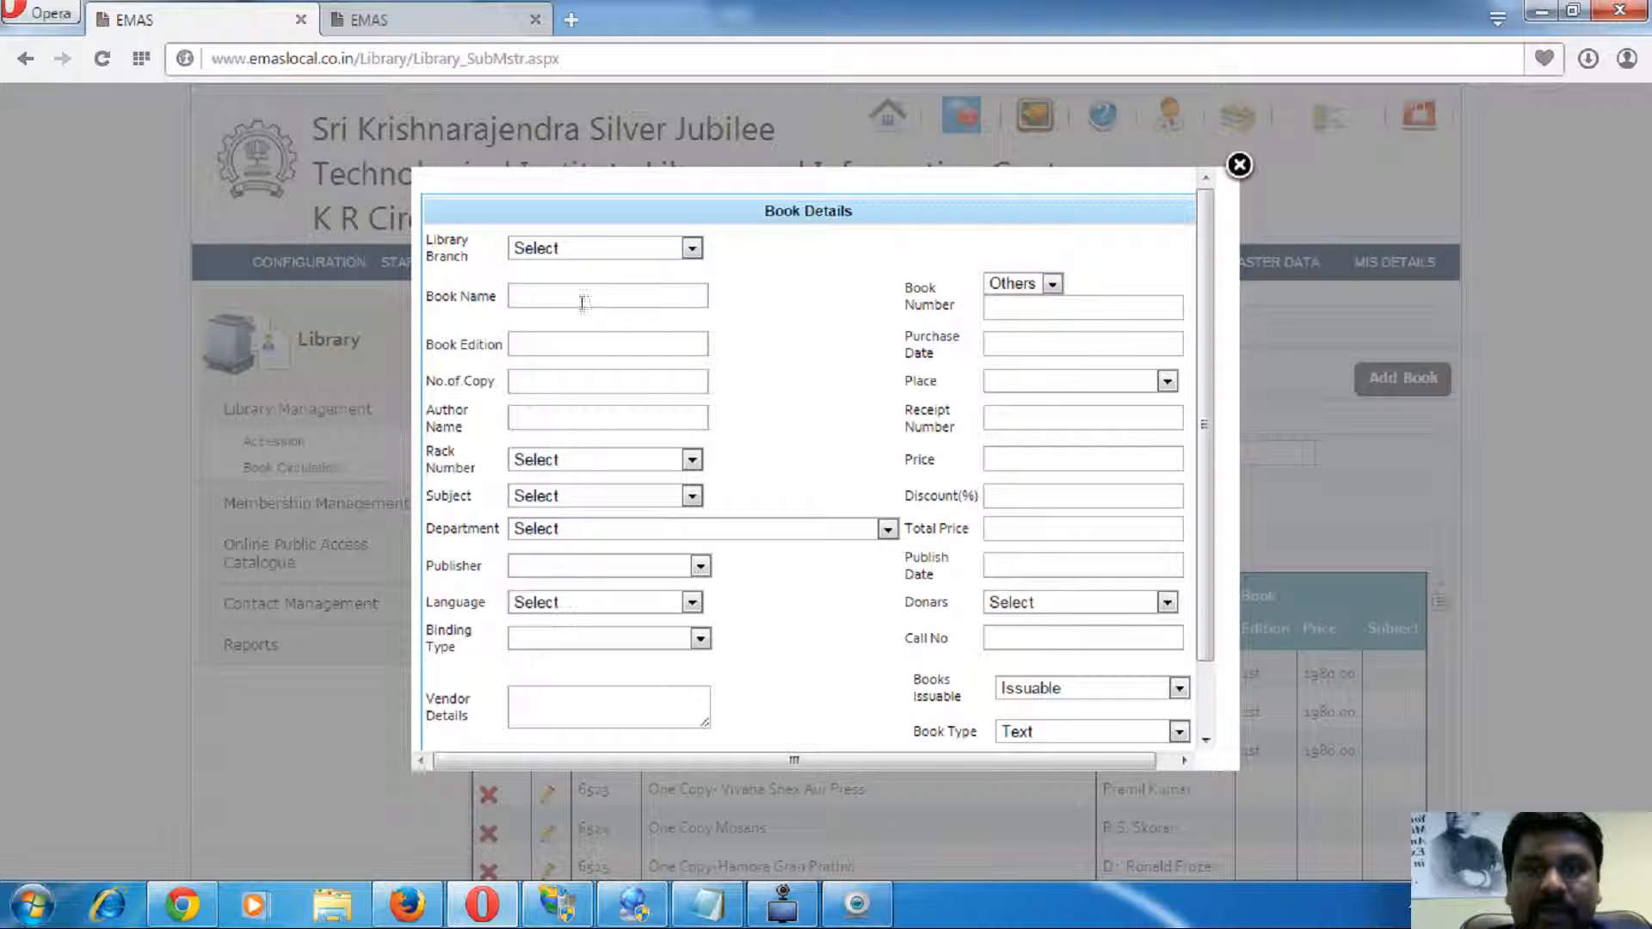
- Set book number category to SC/ST, keep it Issuable, then close the form unsaved
{"action": "left_click", "coordinate": [1052, 285]}
{"action": "left_click", "coordinate": [1015, 323]}
{"action": "left_click", "coordinate": [657, 298]}
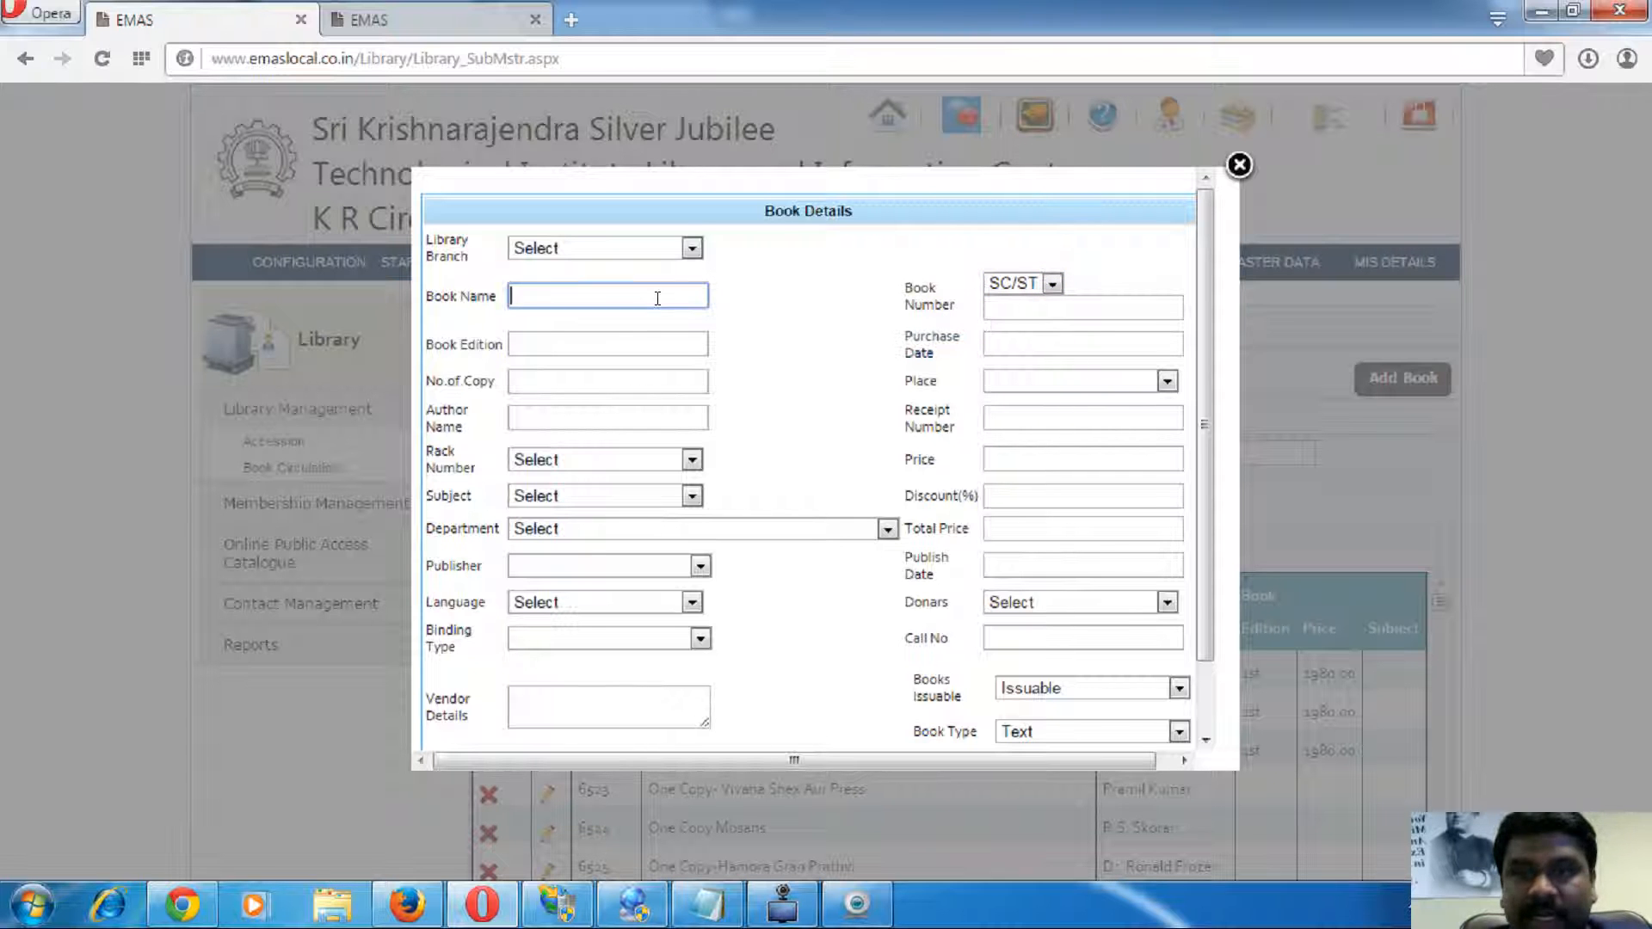
{"action": "left_click", "coordinate": [827, 626]}
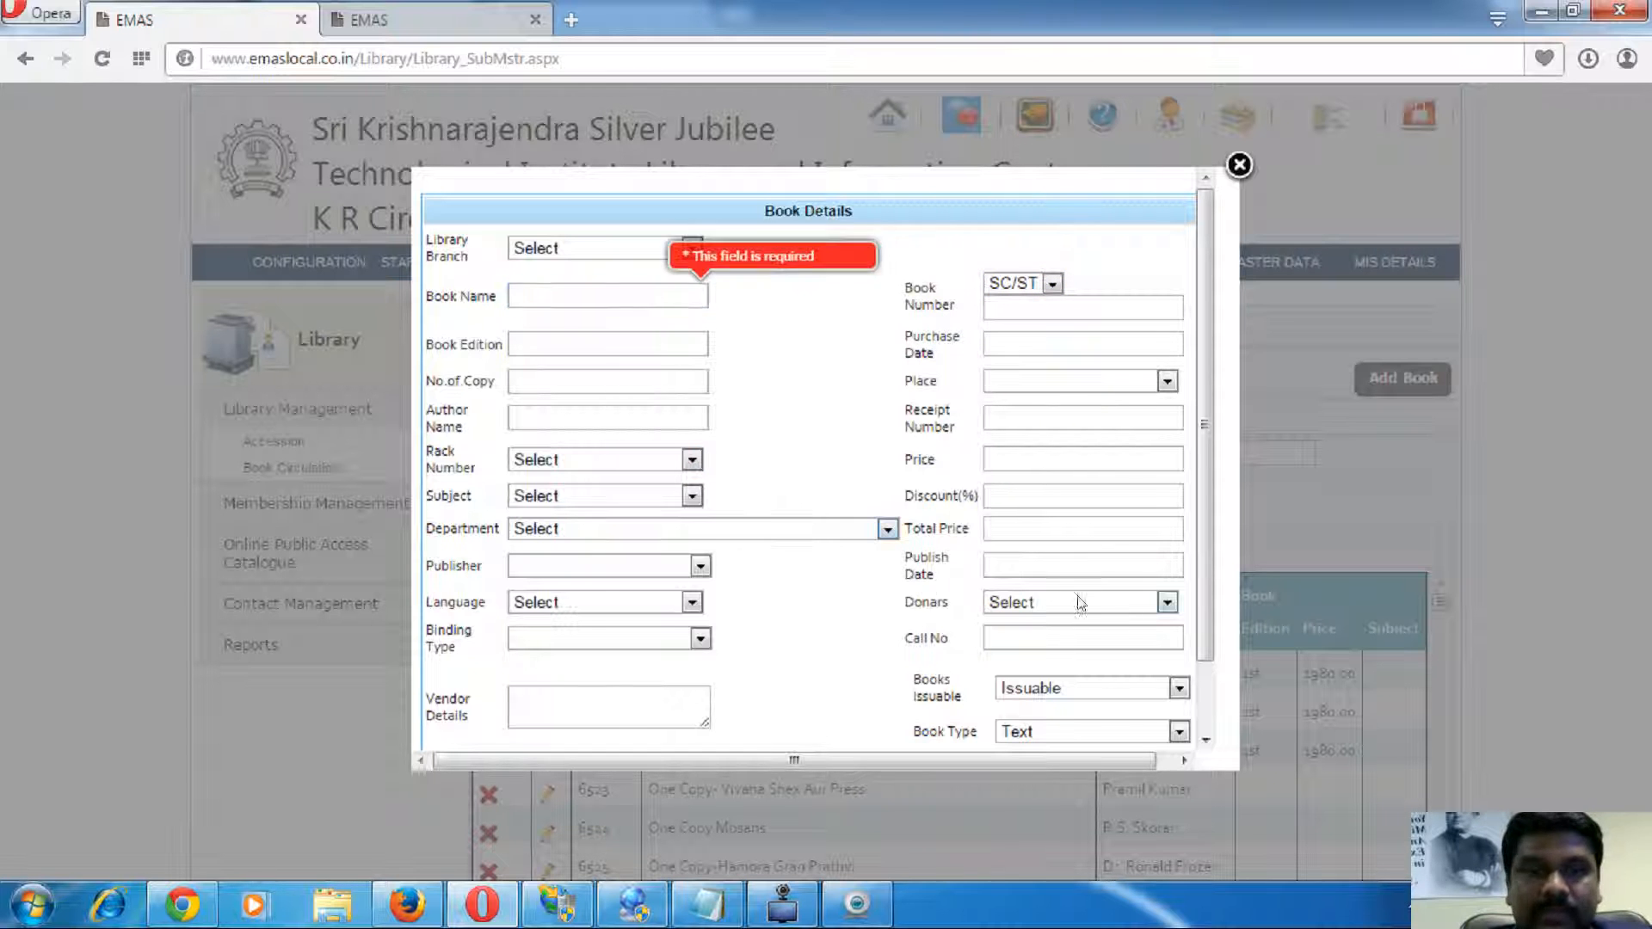
{"action": "left_click", "coordinate": [1081, 689]}
{"action": "left_click", "coordinate": [897, 704]}
{"action": "scroll", "coordinate": [889, 638], "scroll_direction": "down", "scroll_amount": 2}
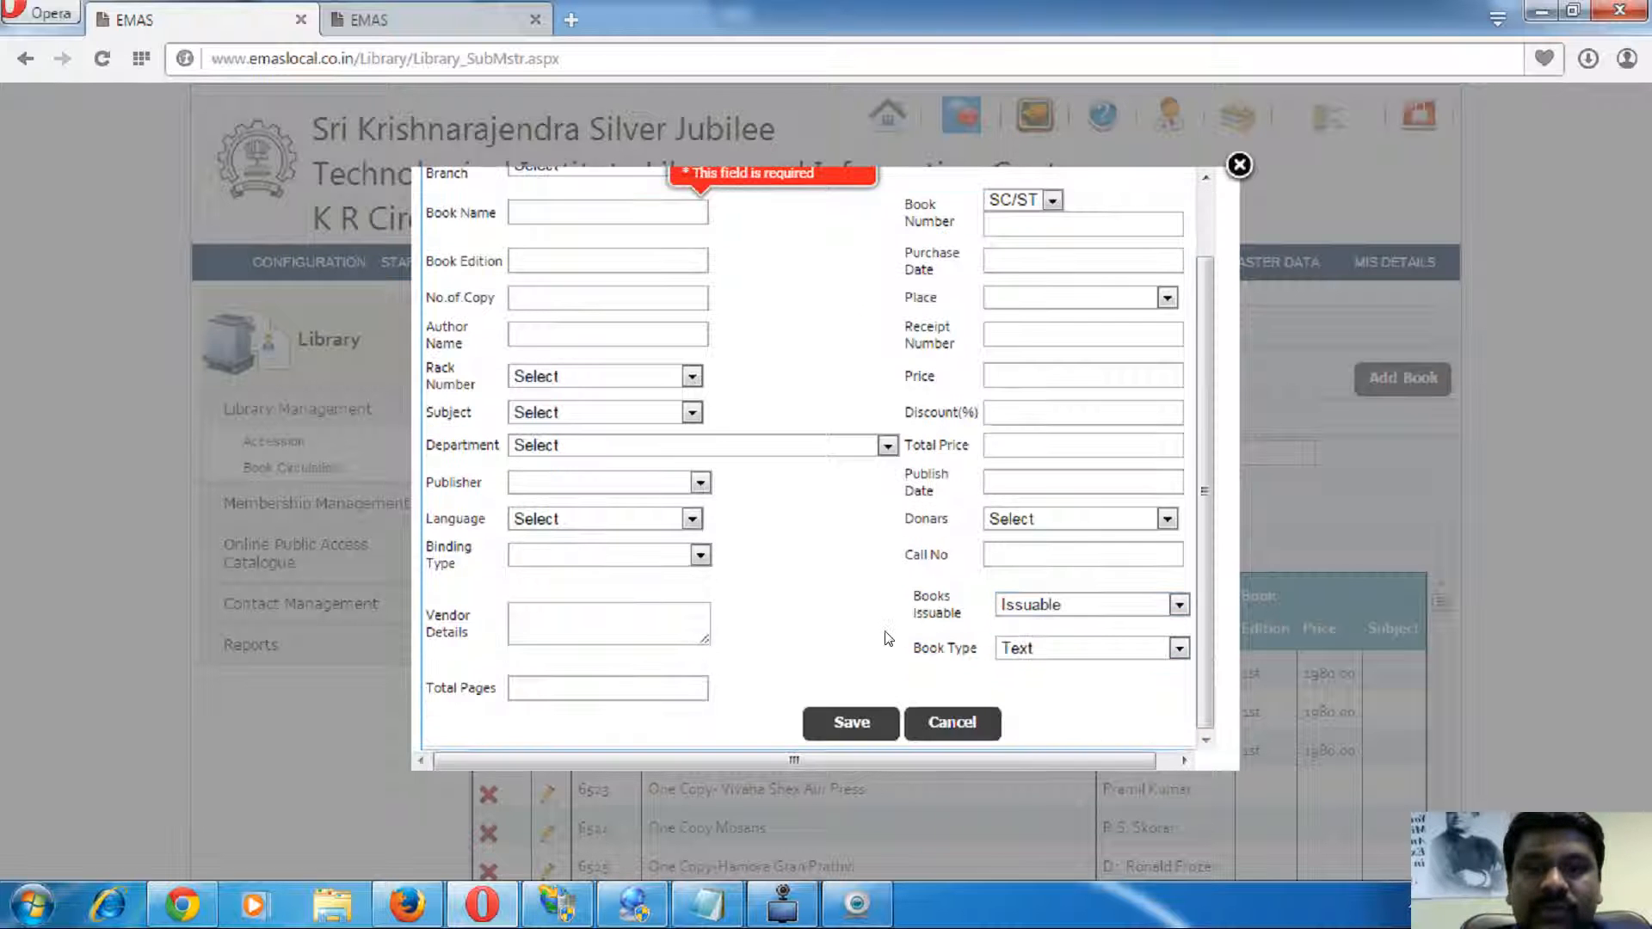
{"action": "left_click", "coordinate": [1240, 164]}
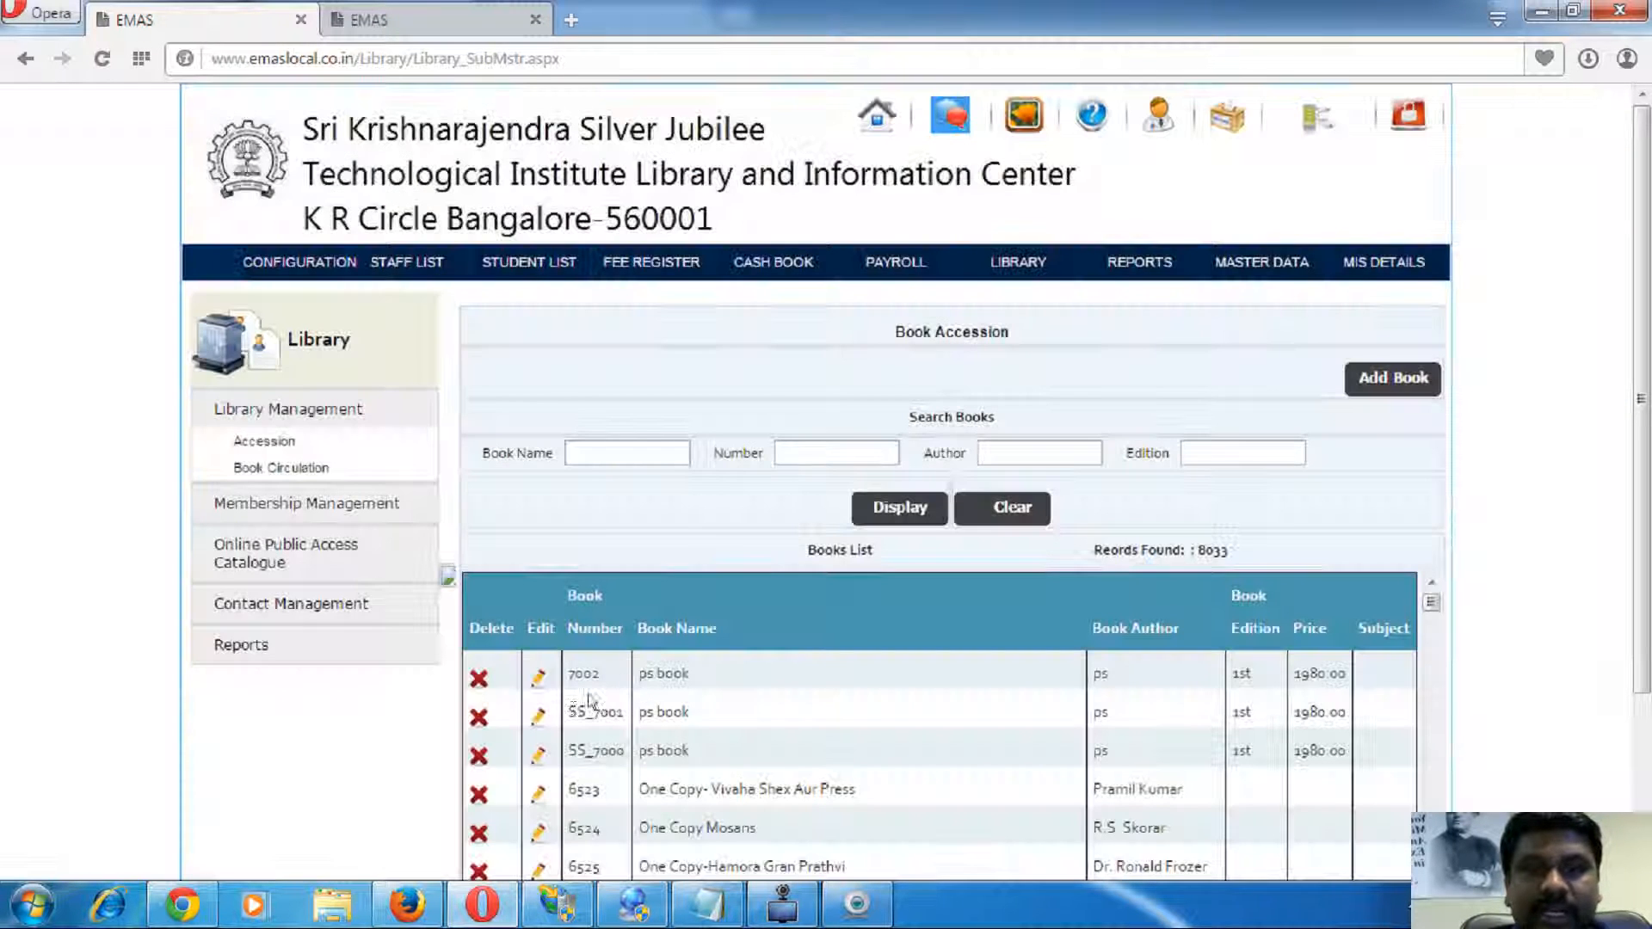
- Try generating a barcode for book 6523, then close its details
{"action": "left_click", "coordinate": [539, 792]}
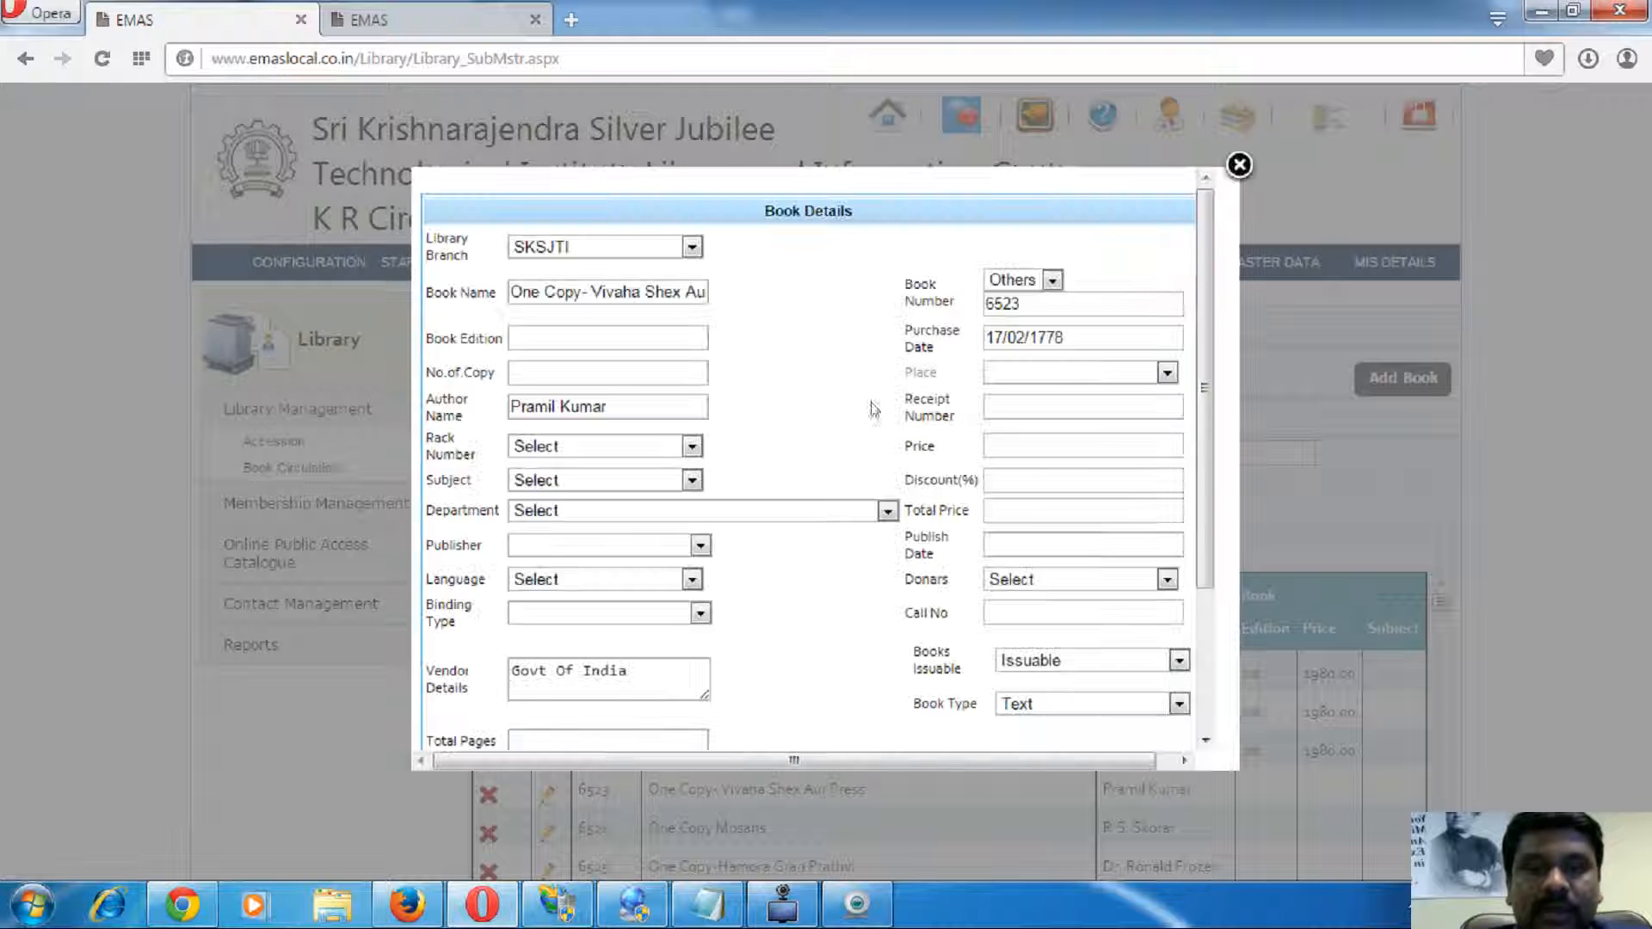
{"action": "scroll", "coordinate": [847, 514], "scroll_direction": "down", "scroll_amount": 2}
{"action": "left_click", "coordinate": [514, 632]}
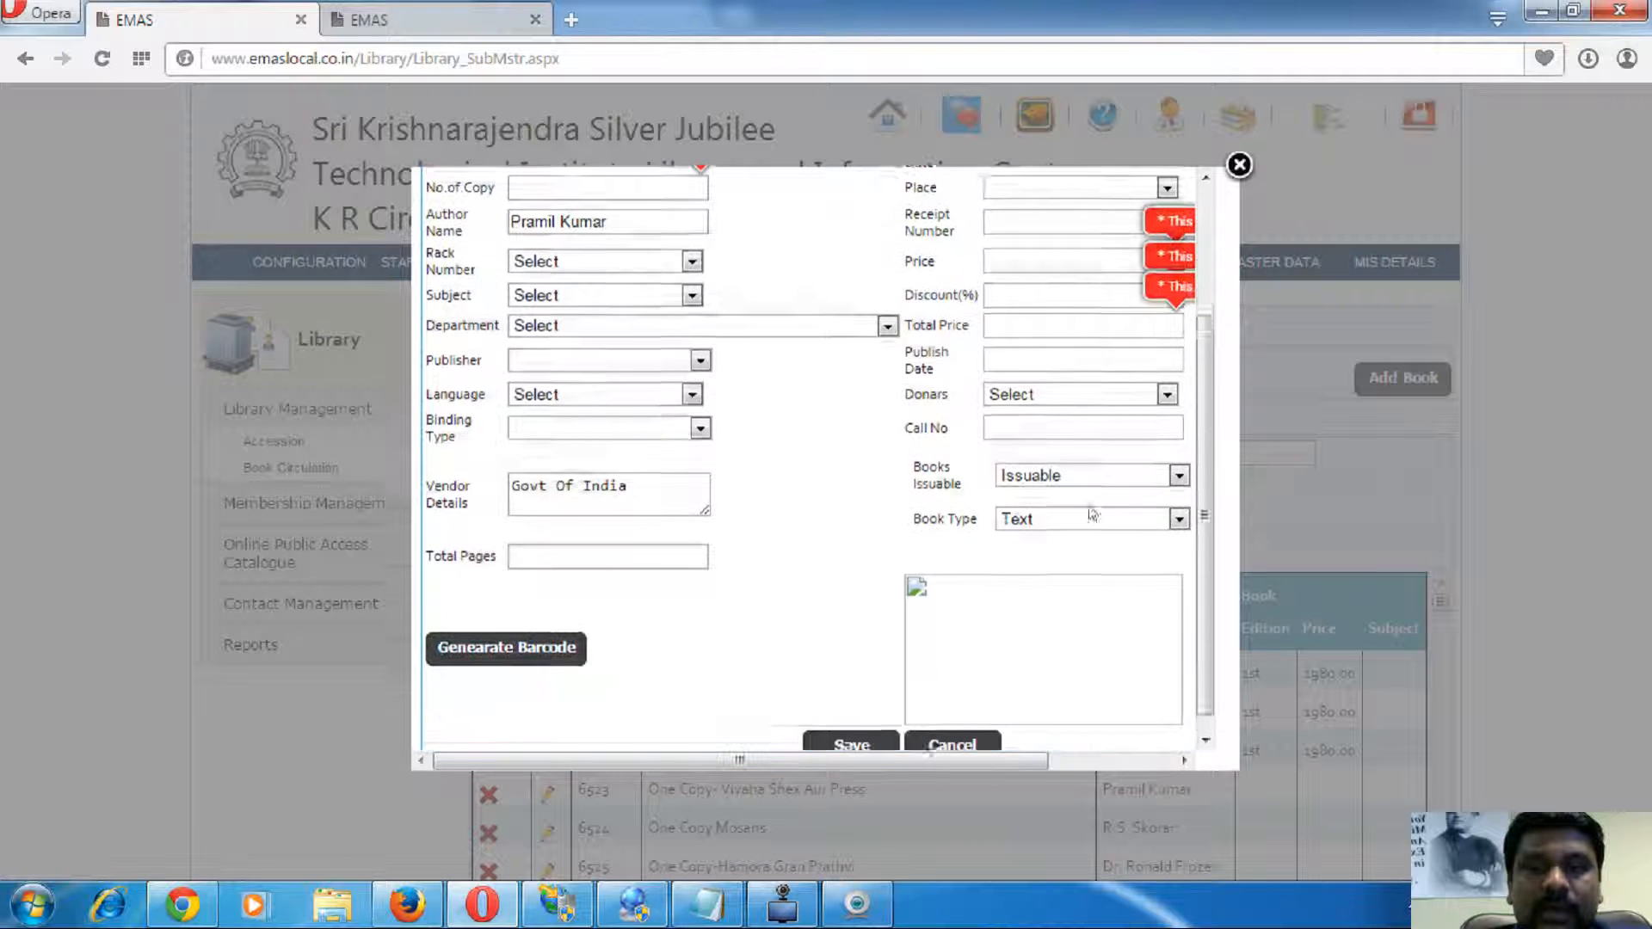
{"action": "left_click", "coordinate": [1239, 165]}
{"action": "scroll", "coordinate": [1037, 560], "scroll_direction": "down", "scroll_amount": 5}
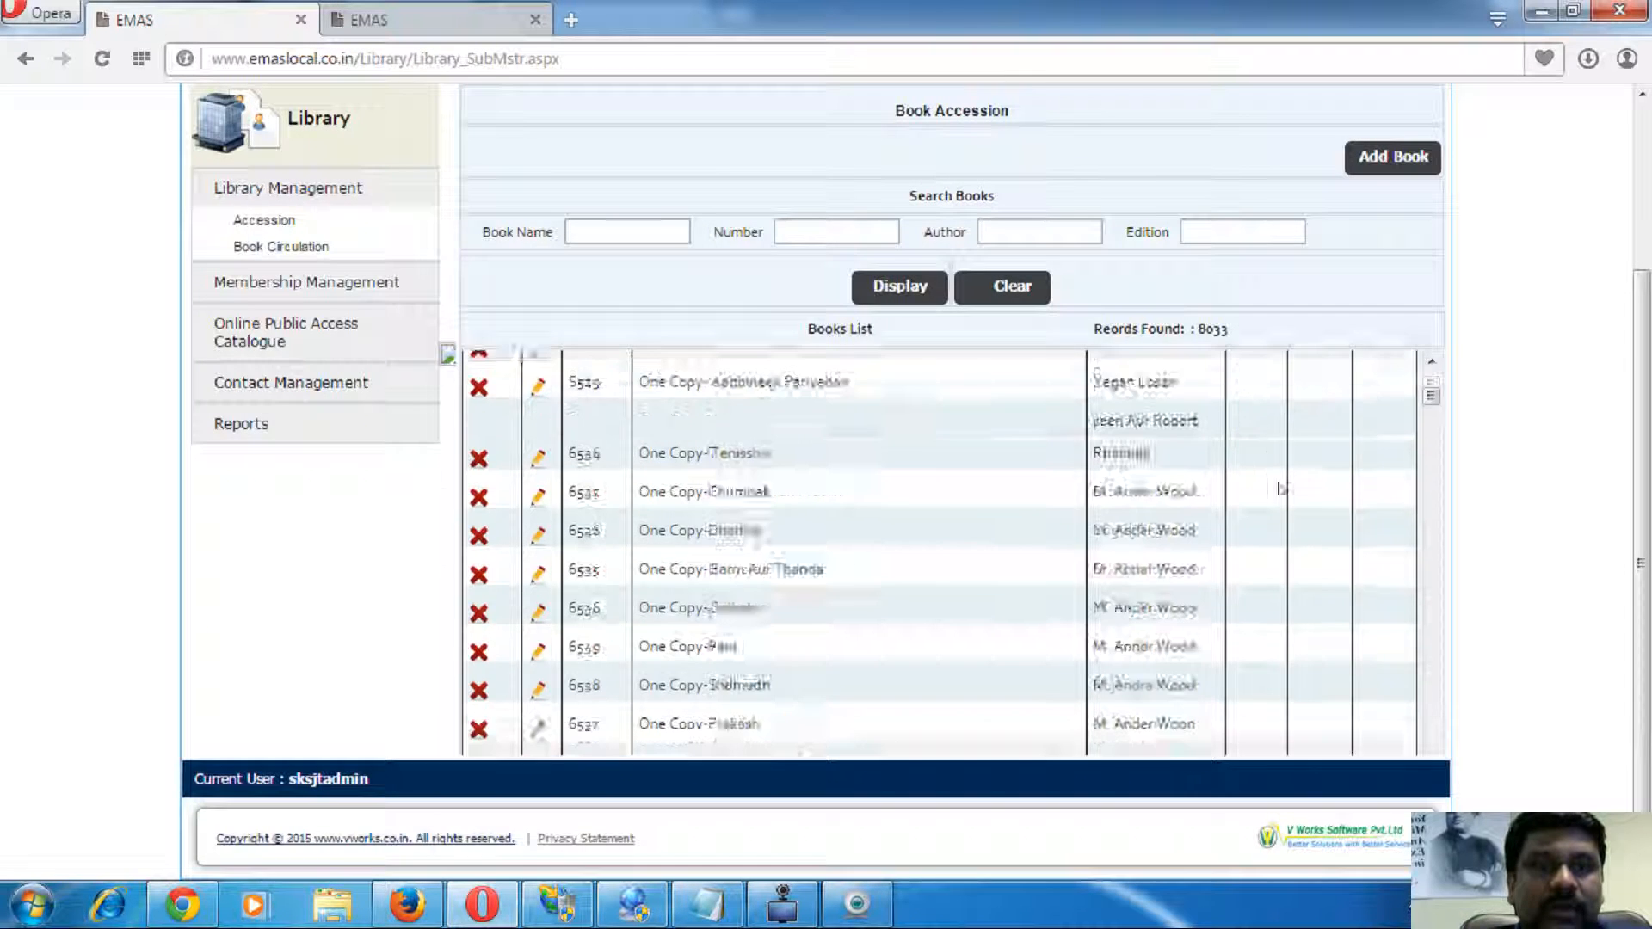
{"action": "scroll", "coordinate": [1037, 560], "scroll_direction": "down", "scroll_amount": 10}
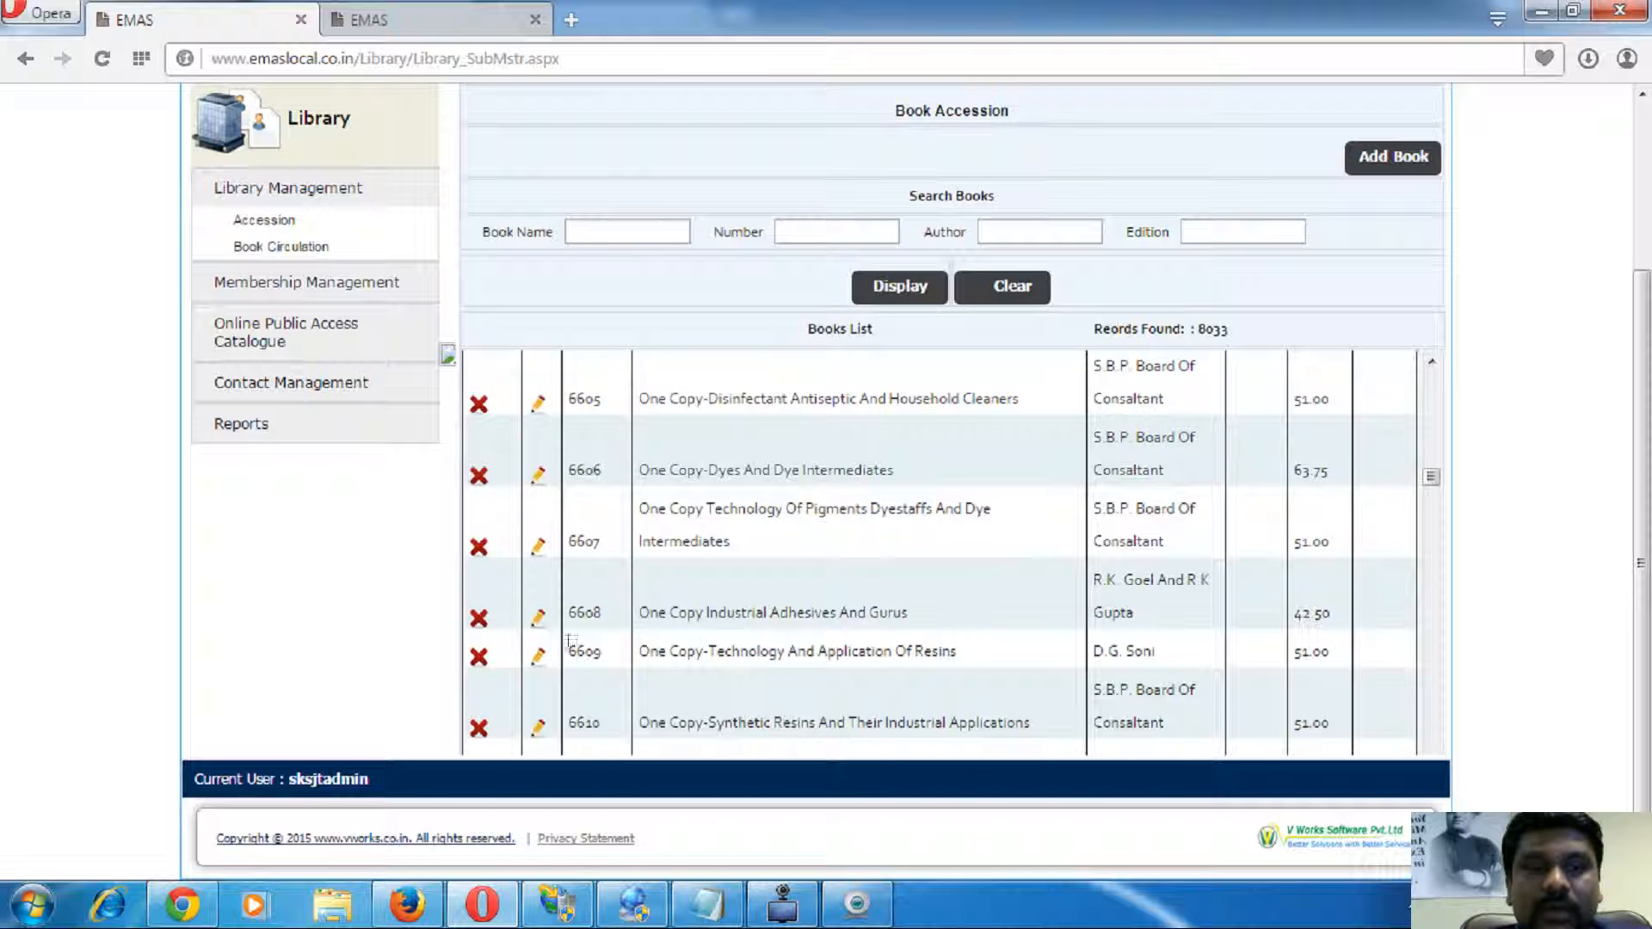
- Open book 6608's details and set No.of.Copy to 1
{"action": "left_click", "coordinate": [539, 616]}
{"action": "scroll", "coordinate": [508, 635], "scroll_direction": "down", "scroll_amount": 3}
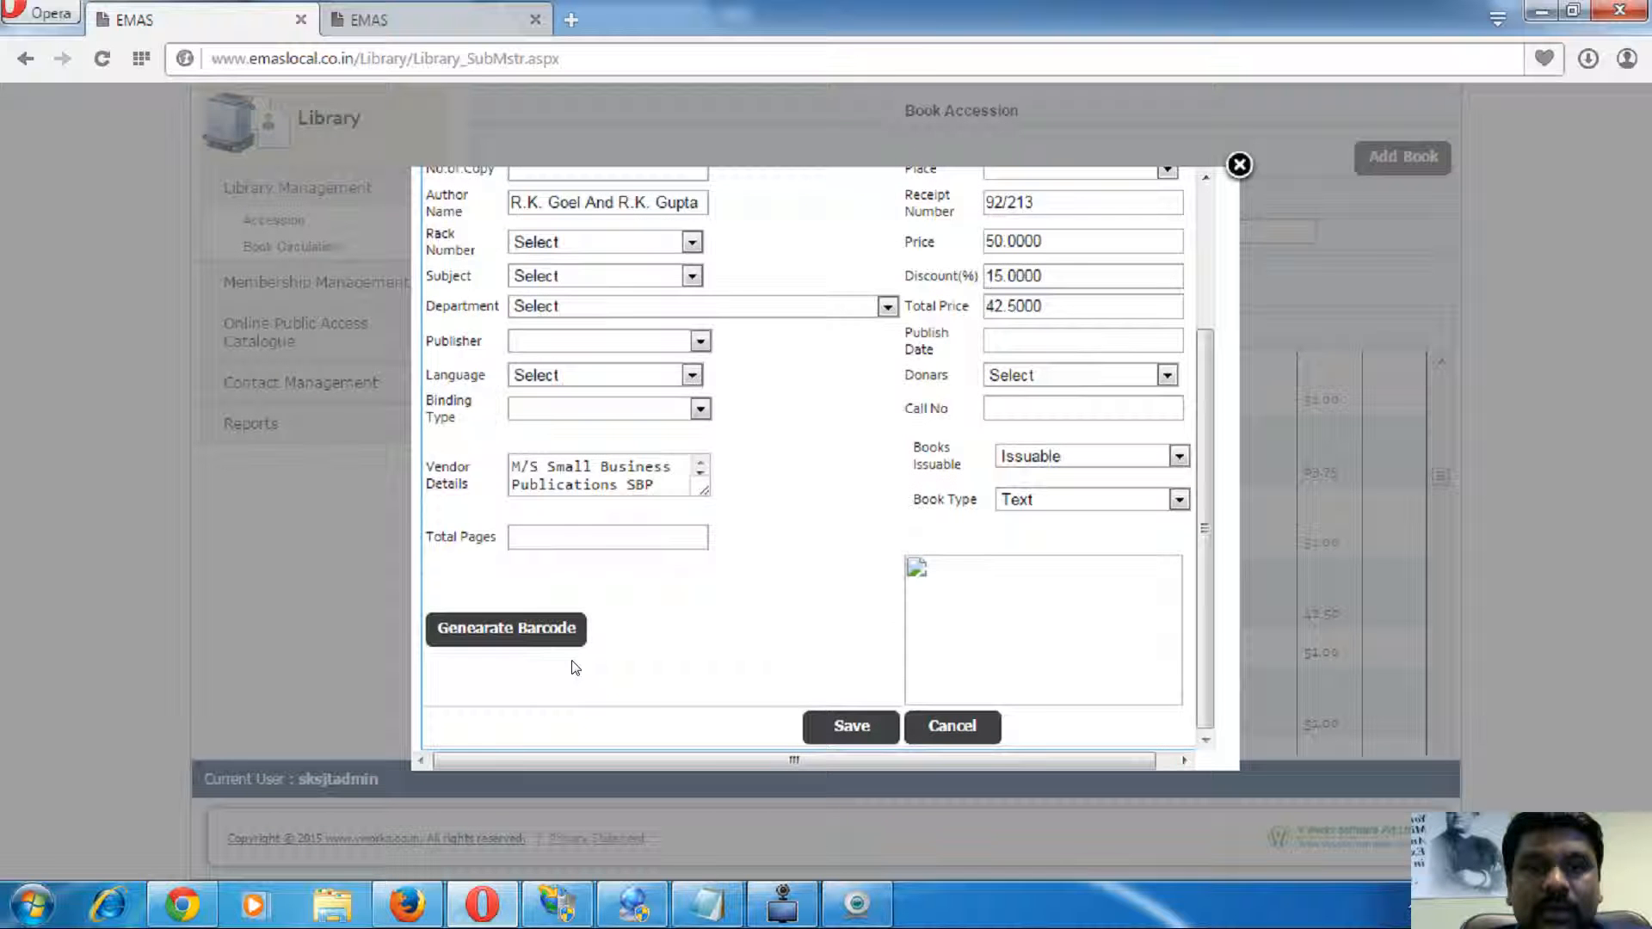
{"action": "left_click", "coordinate": [509, 637]}
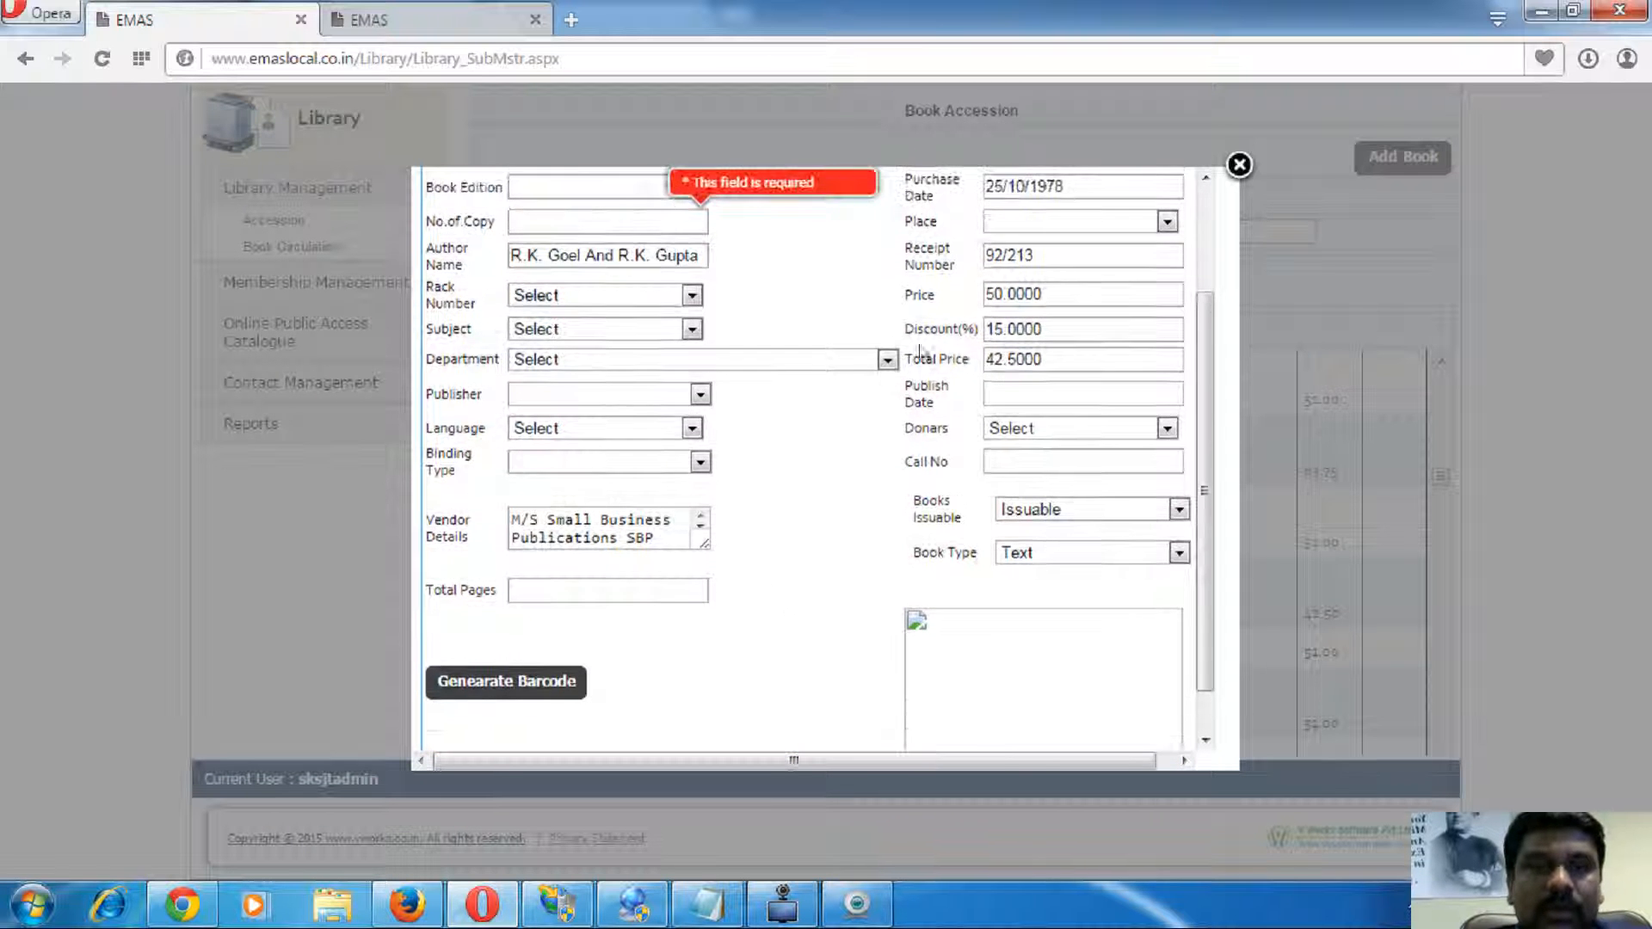
{"action": "scroll", "coordinate": [835, 385], "scroll_direction": "up", "scroll_amount": 2}
{"action": "left_click", "coordinate": [567, 369]}
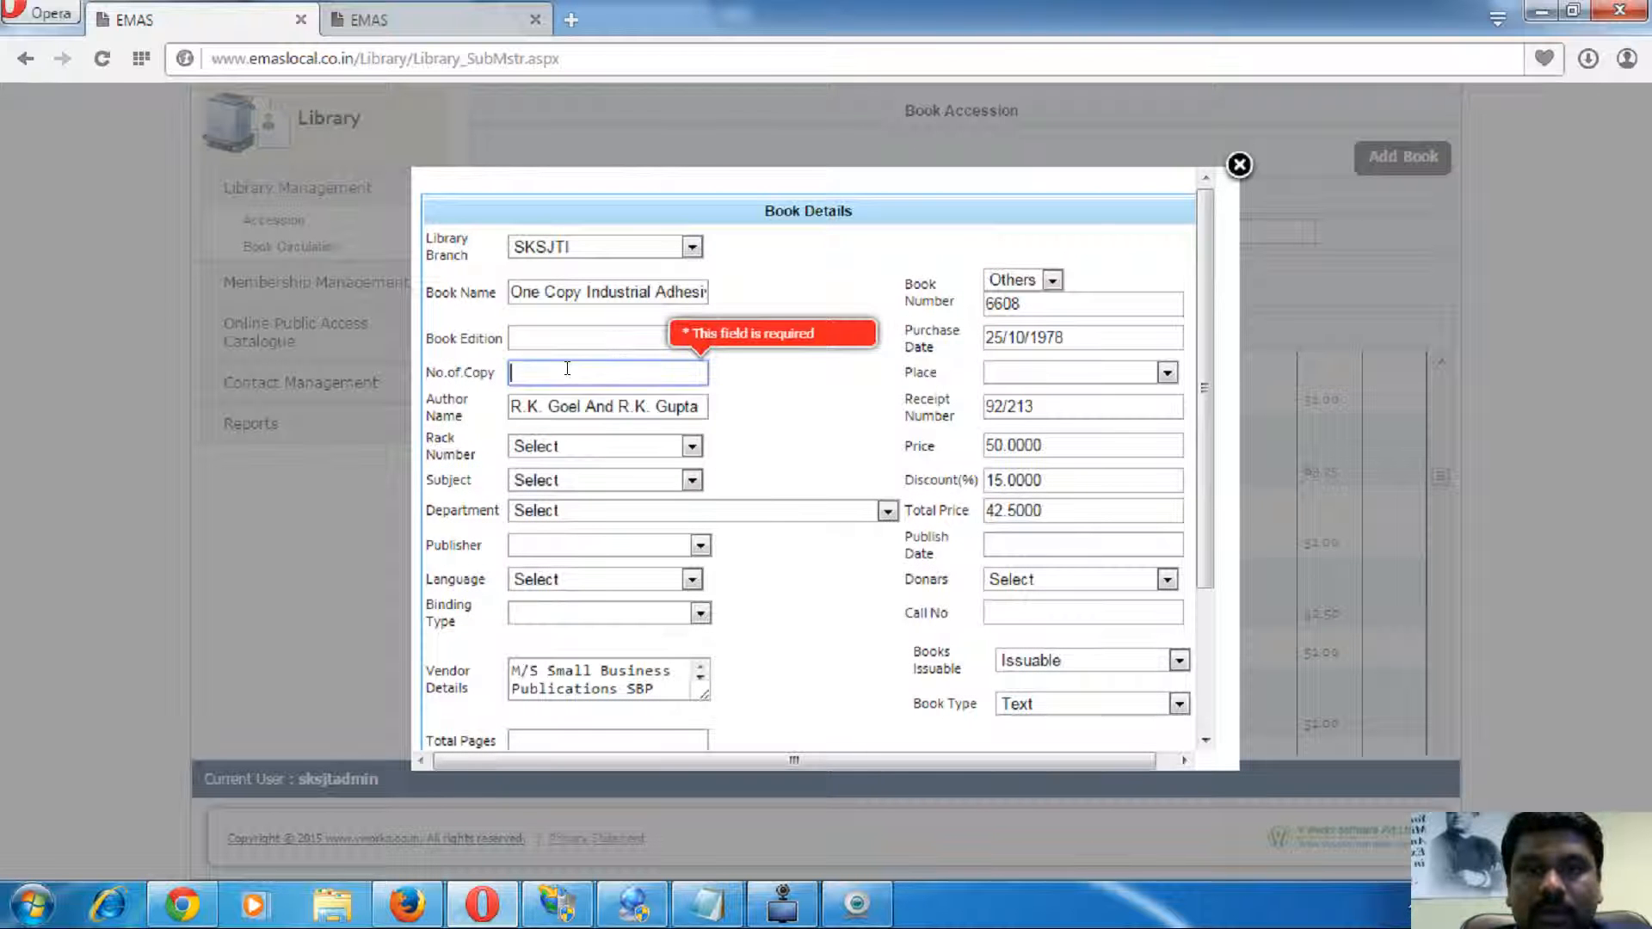
{"action": "type", "text": "2"}
{"action": "scroll", "coordinate": [730, 473], "scroll_direction": "down", "scroll_amount": 3}
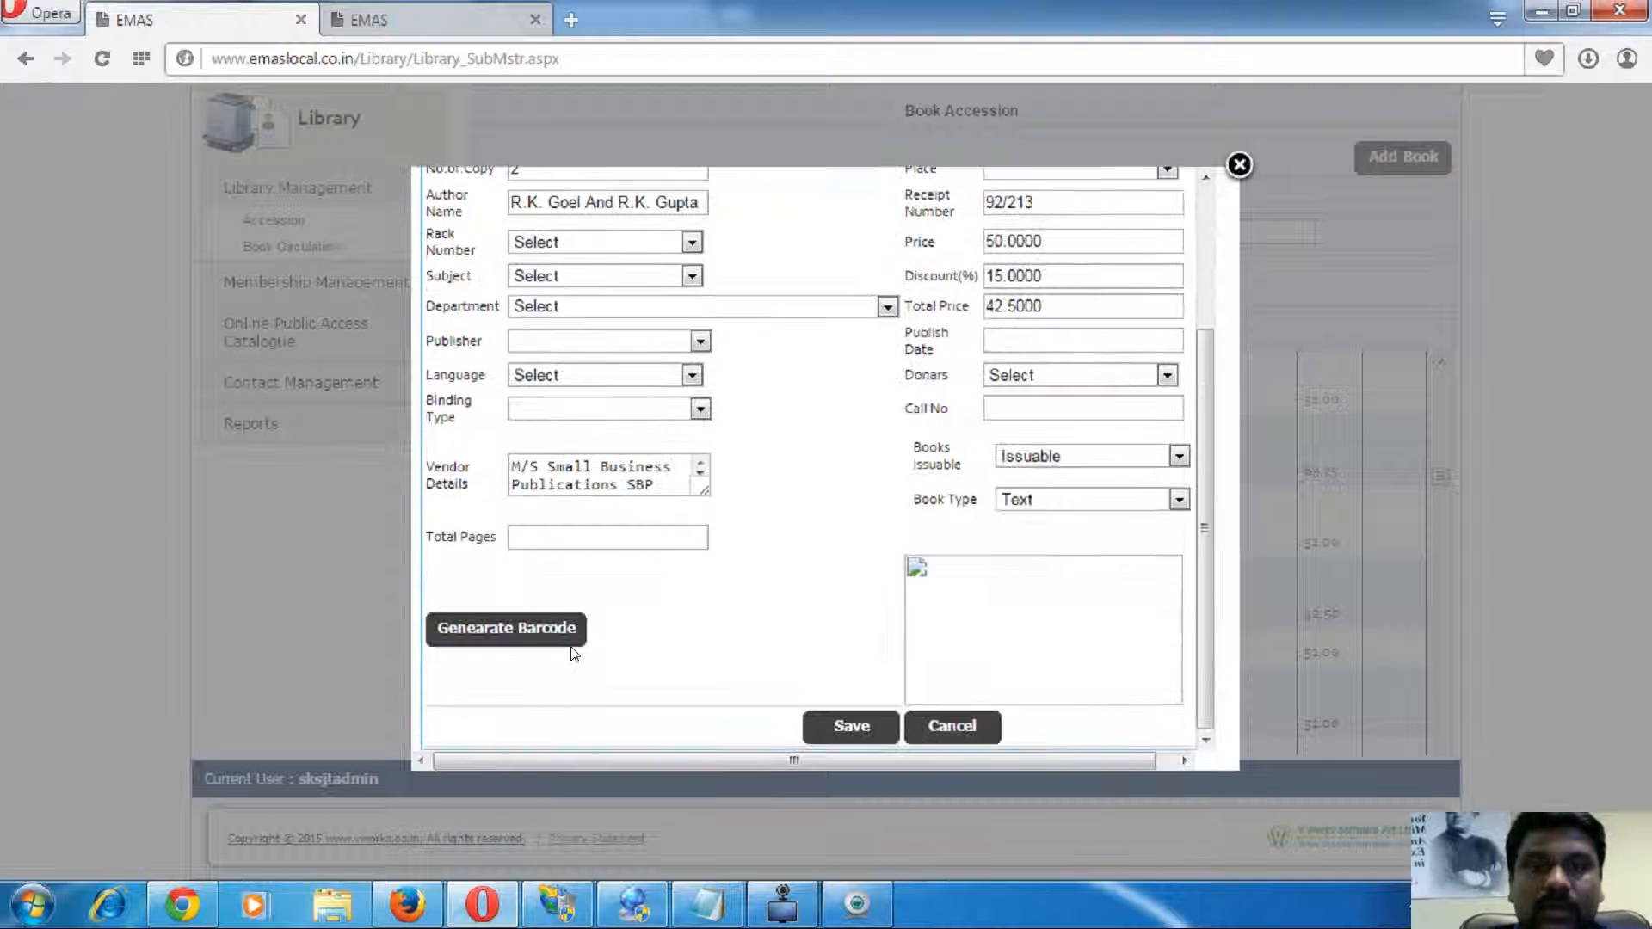
{"action": "scroll", "coordinate": [567, 450], "scroll_direction": "up", "scroll_amount": 3}
{"action": "double_click", "coordinate": [552, 377]}
{"action": "type", "text": "1"}
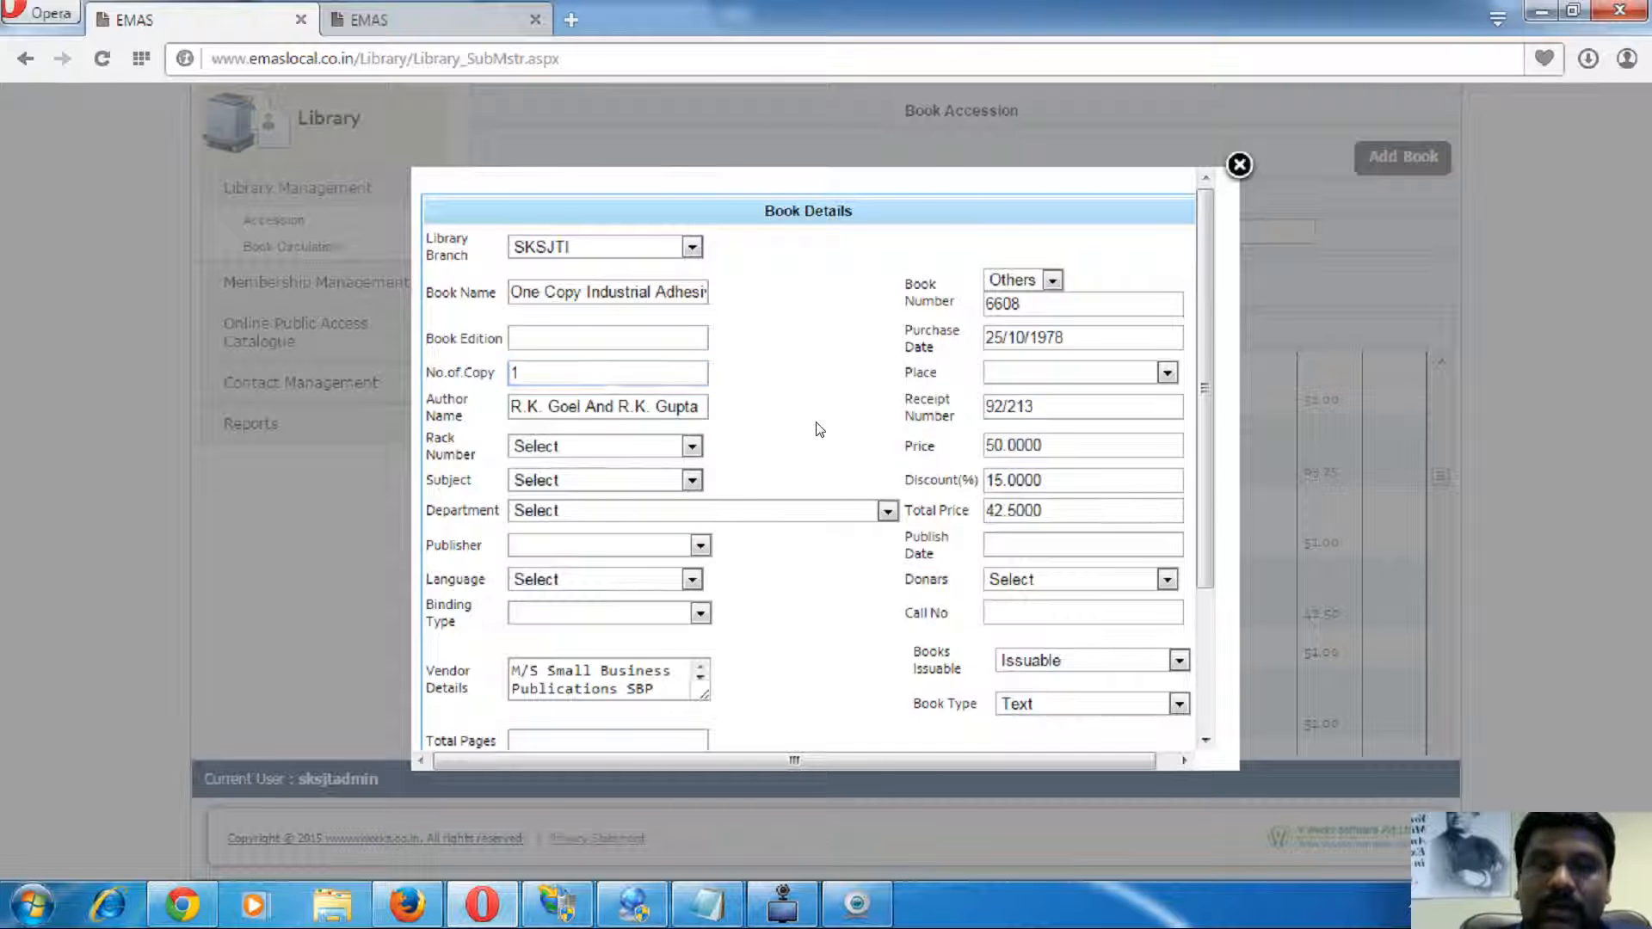
- Generate book 6608's barcode, close its details, and open Book Circulation
{"action": "scroll", "coordinate": [818, 427], "scroll_direction": "down", "scroll_amount": 3}
{"action": "left_click", "coordinate": [554, 627]}
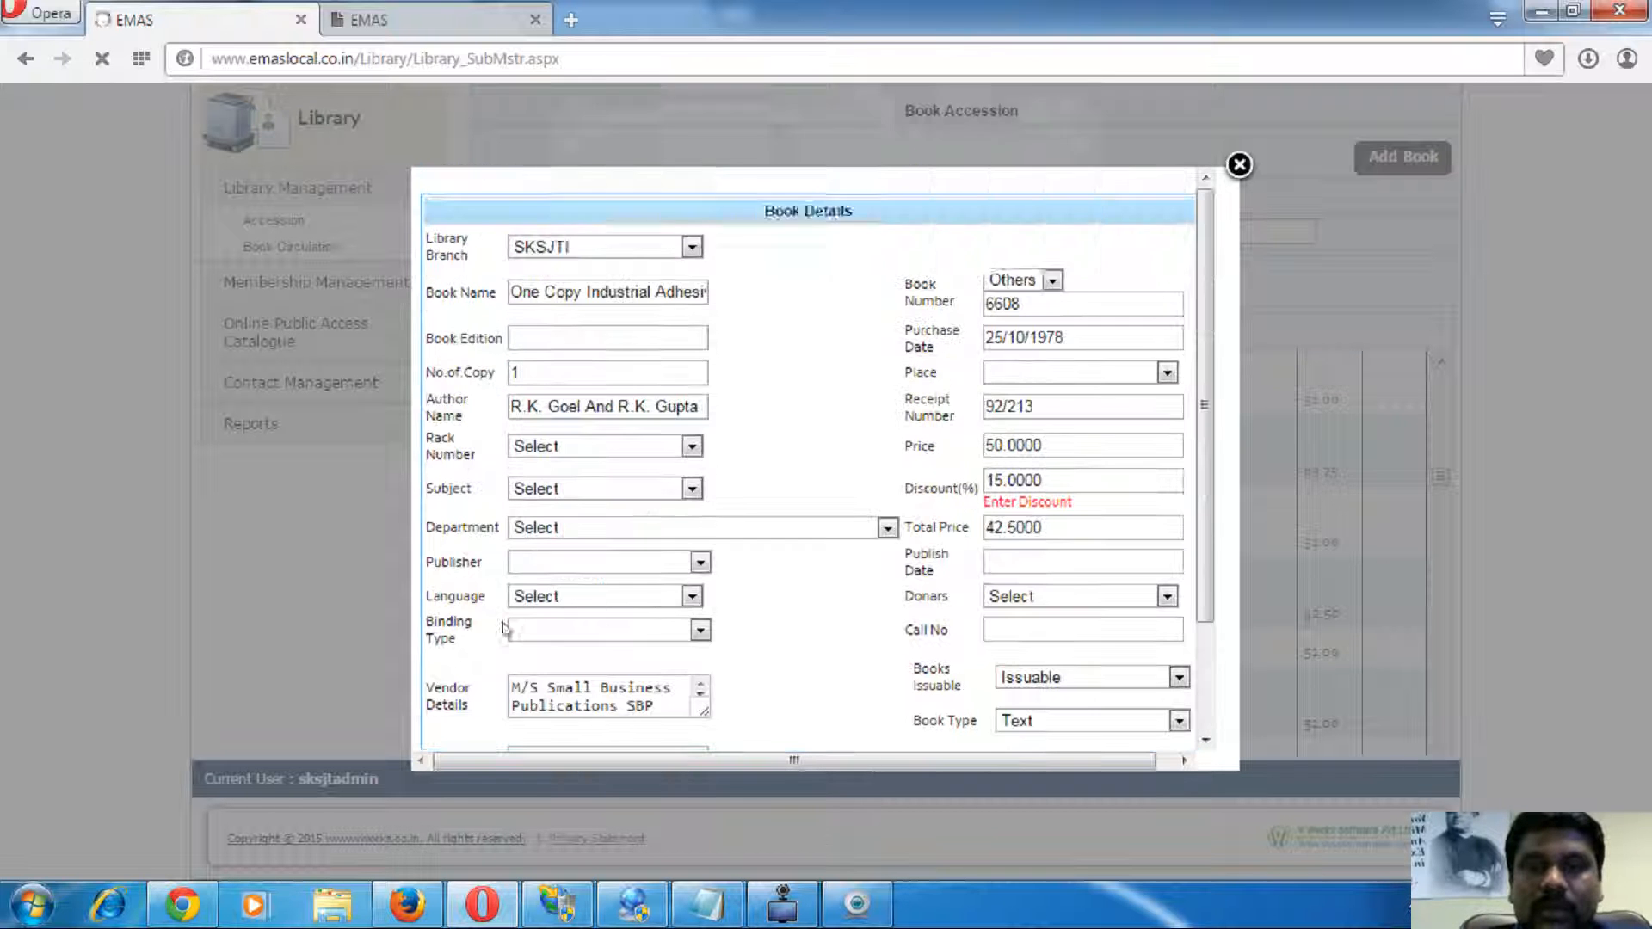
{"action": "left_click", "coordinate": [1026, 223]}
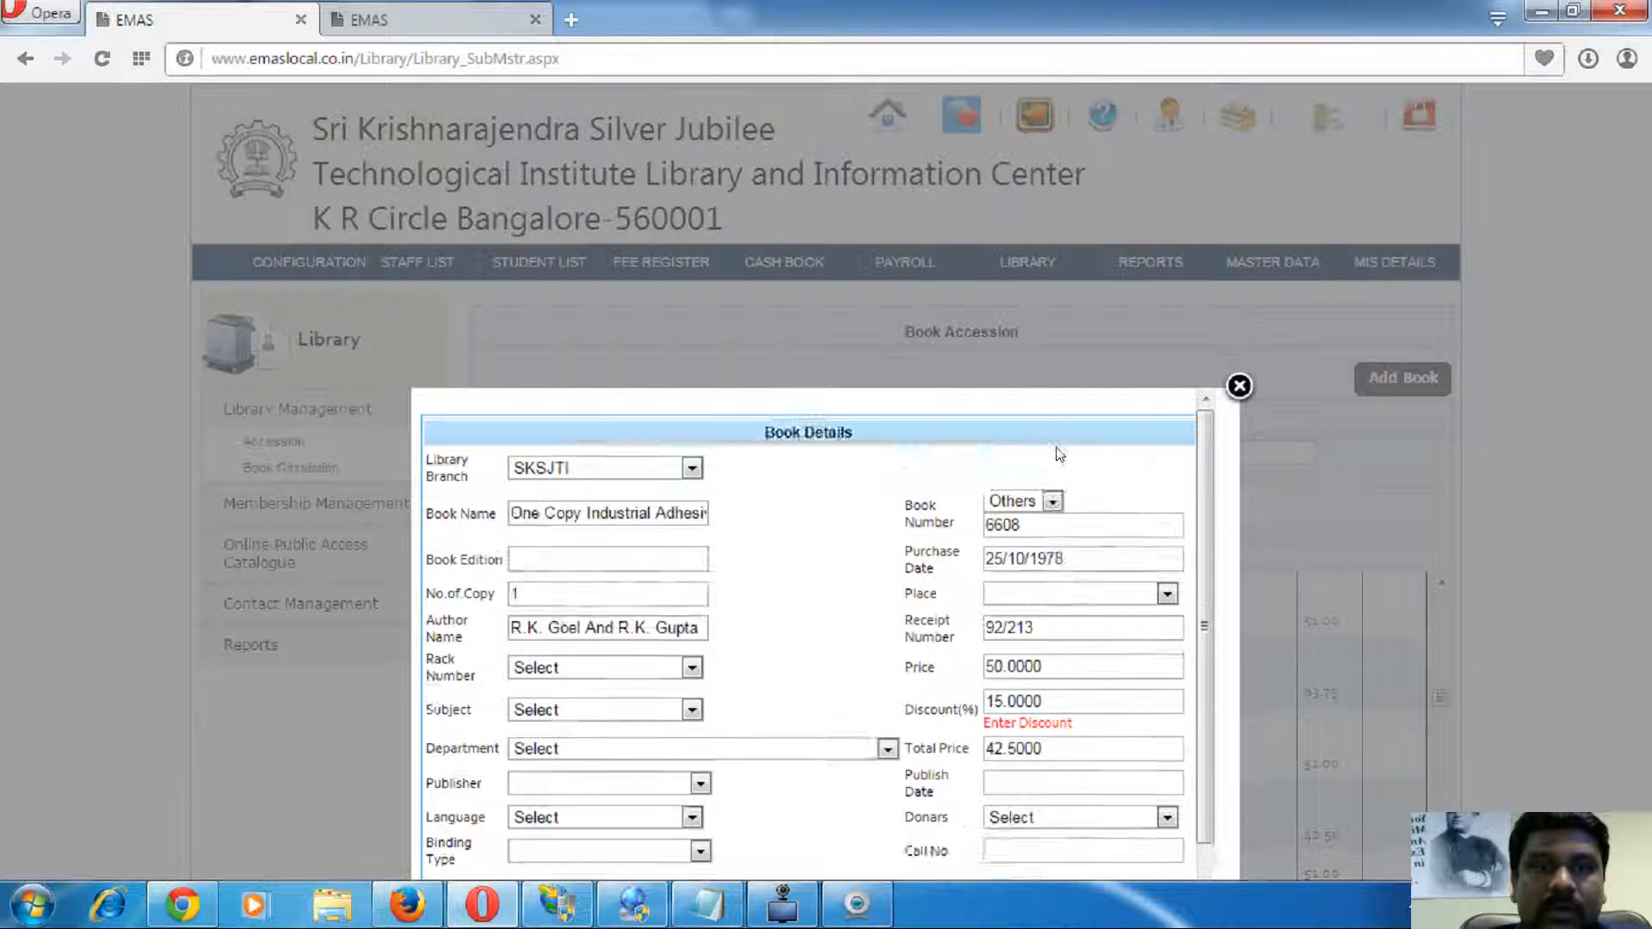
{"action": "scroll", "coordinate": [1039, 517], "scroll_direction": "down", "scroll_amount": 2}
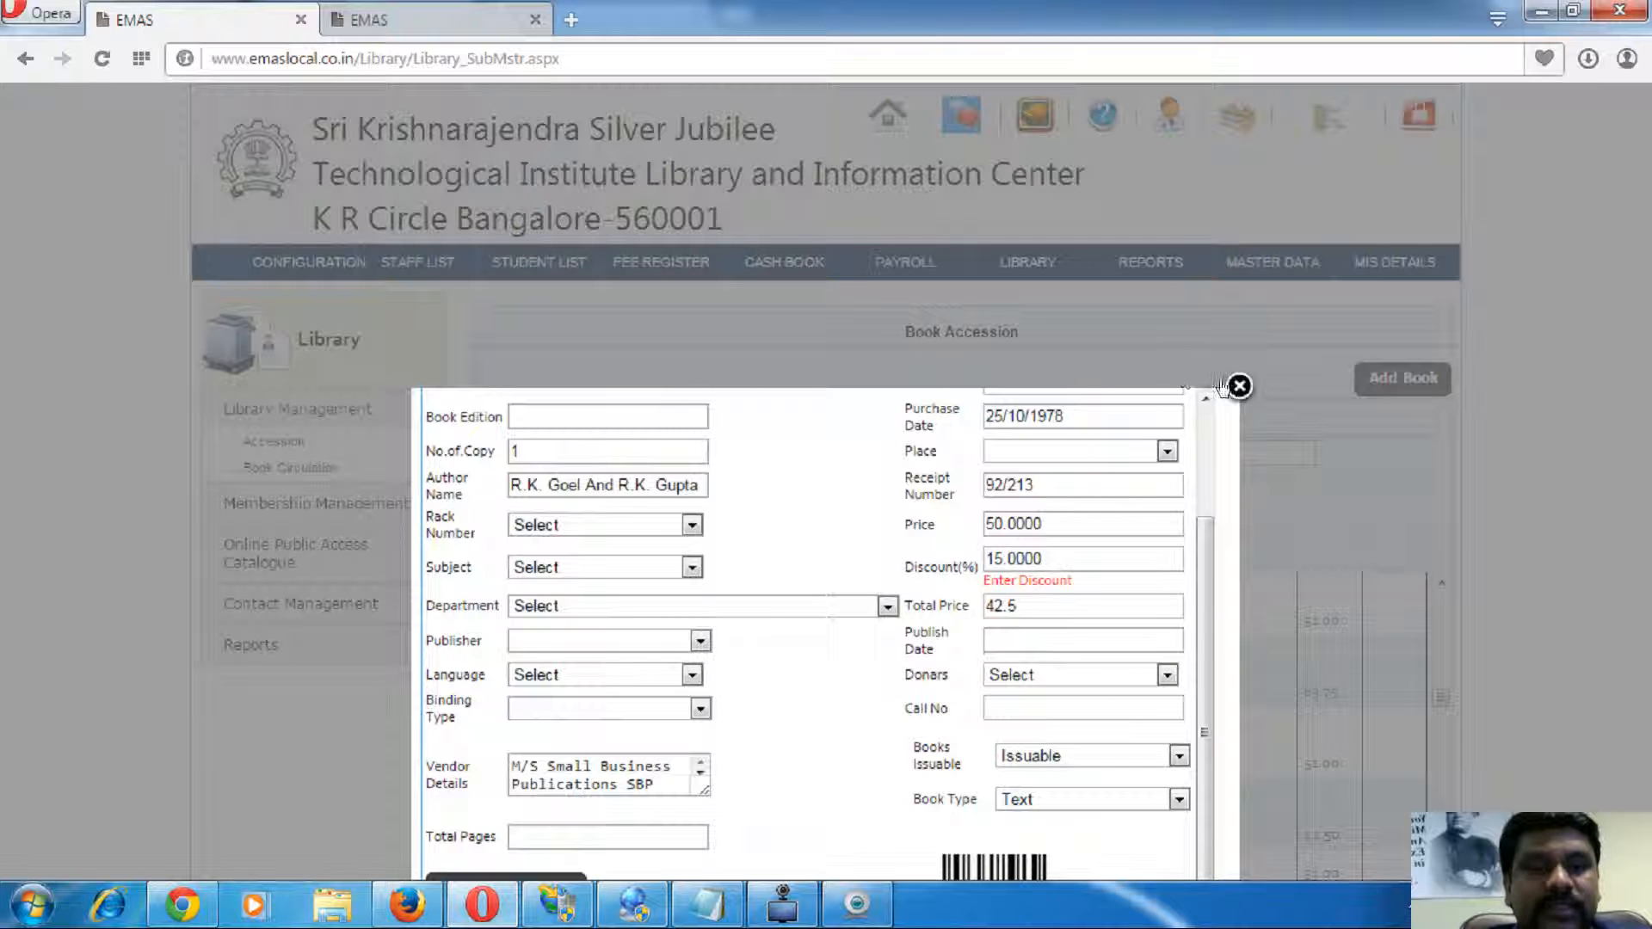
{"action": "left_click", "coordinate": [1239, 386]}
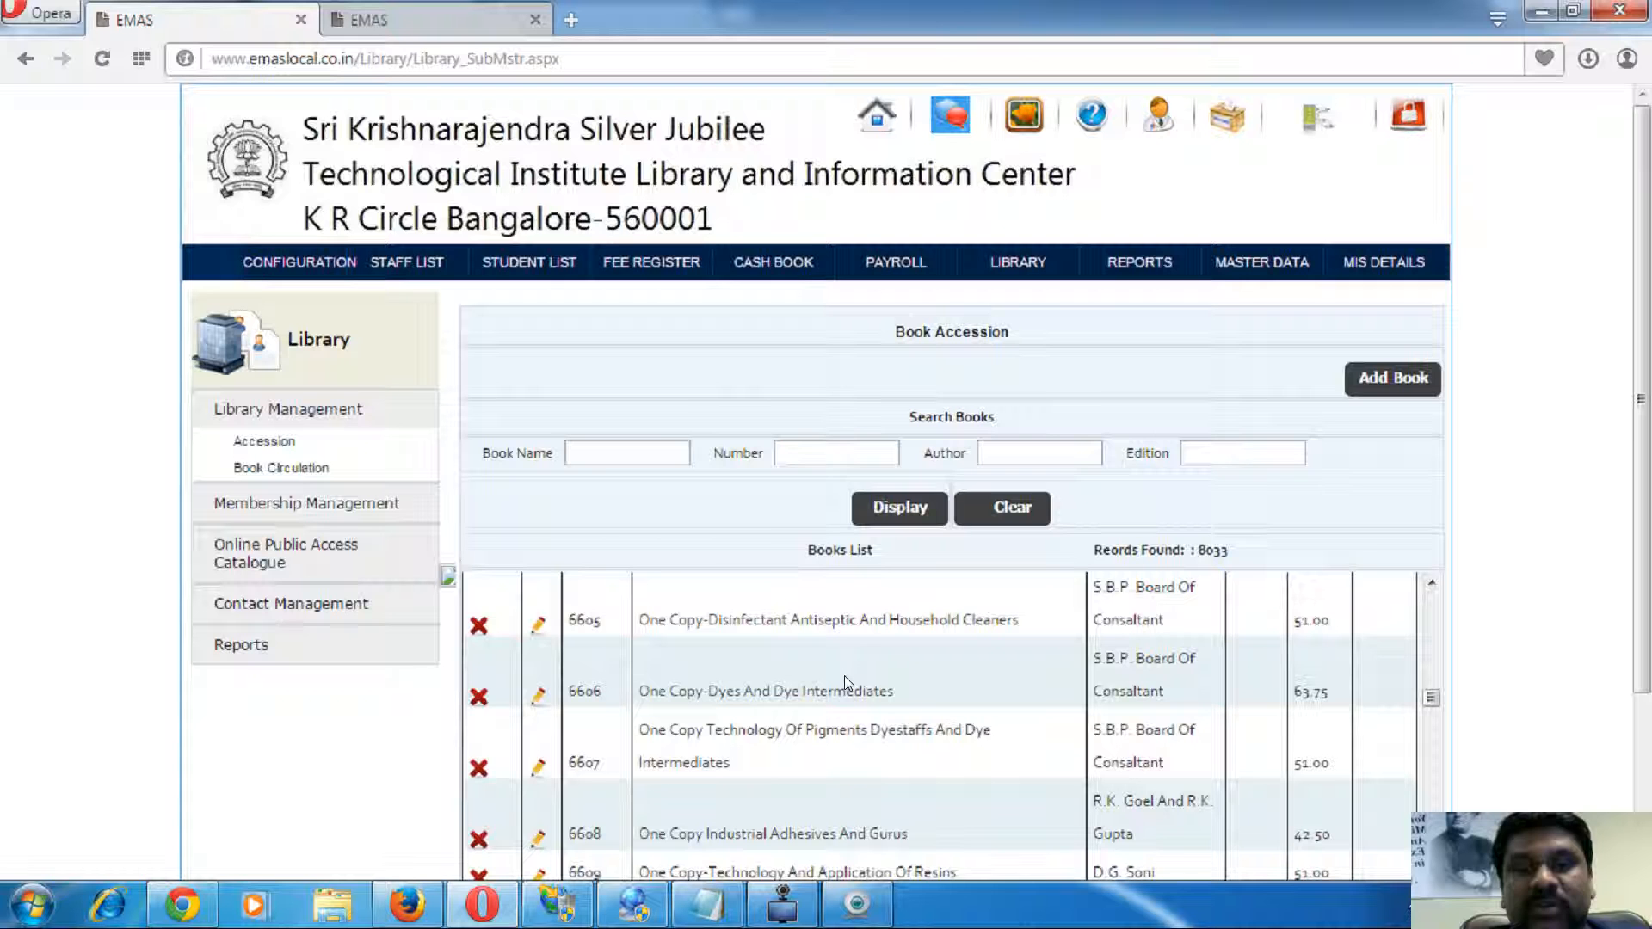
{"action": "left_click", "coordinate": [280, 469]}
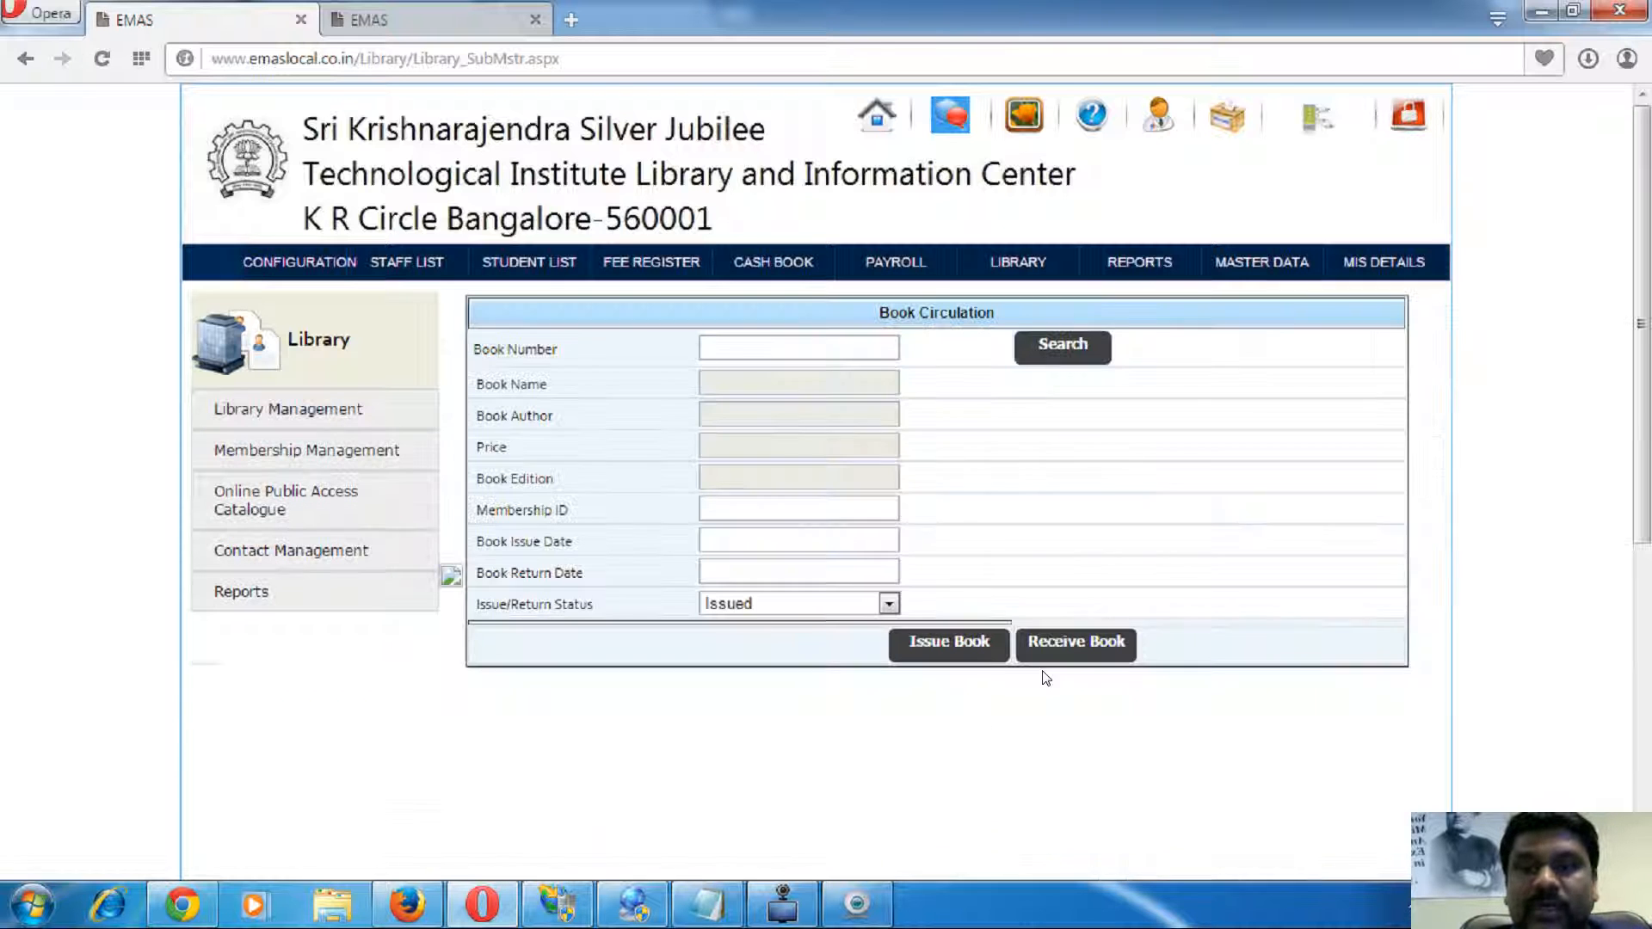
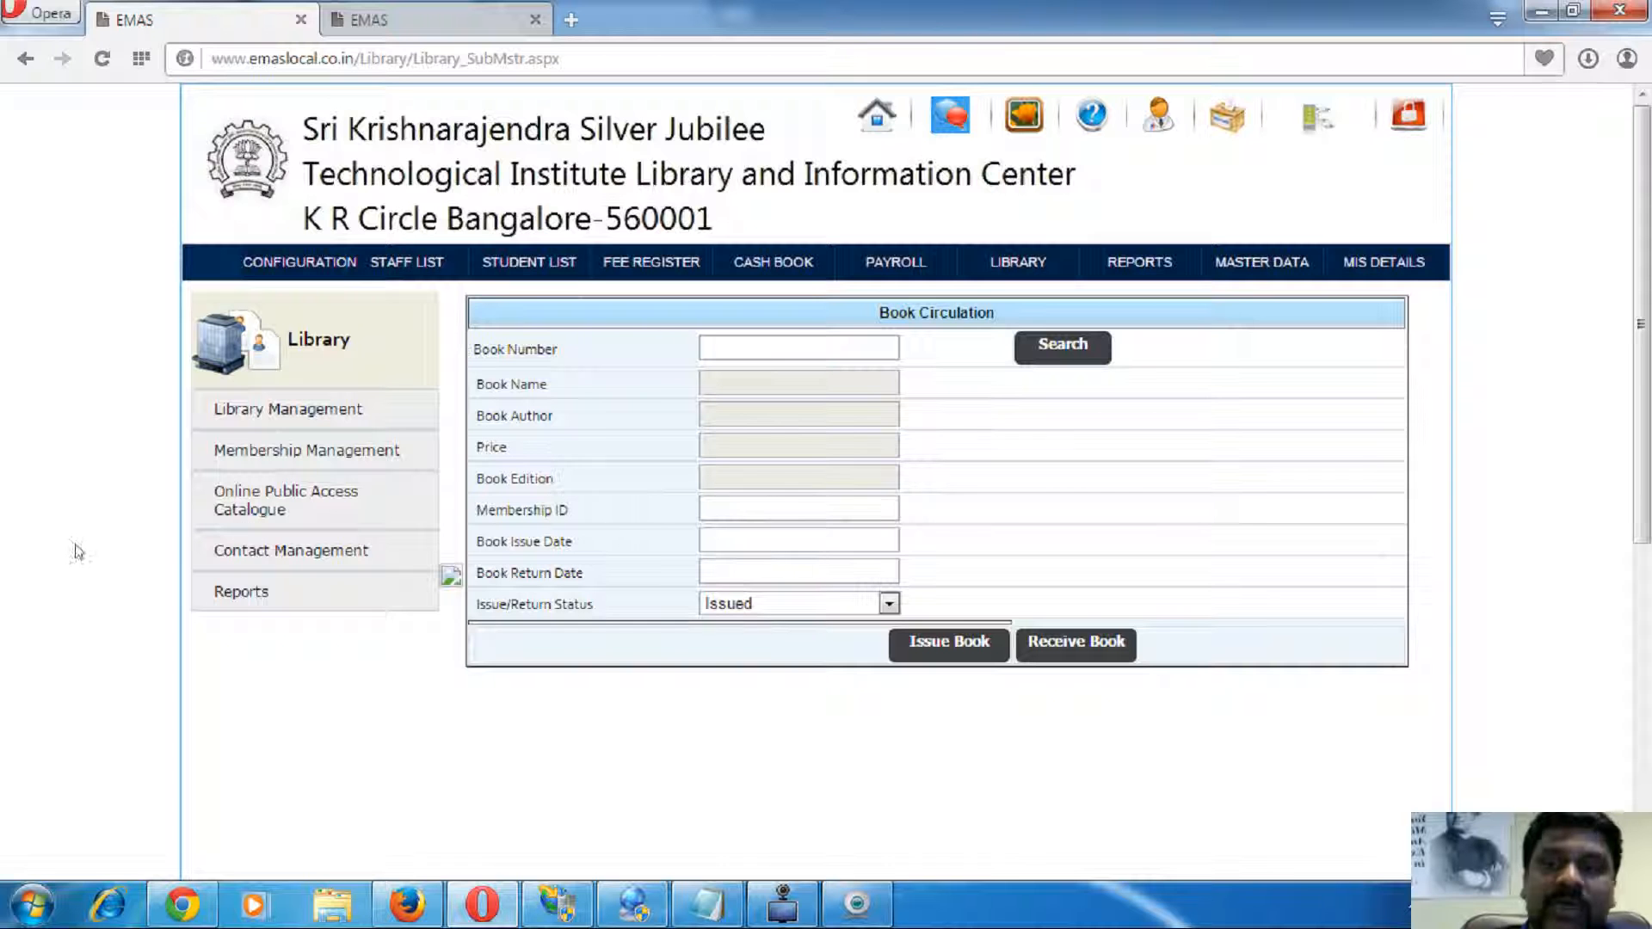
- Open Library Reports > 'Stock checking & Verification reports', listing 8033 book records
{"action": "left_click", "coordinate": [284, 551]}
{"action": "left_click", "coordinate": [264, 627]}
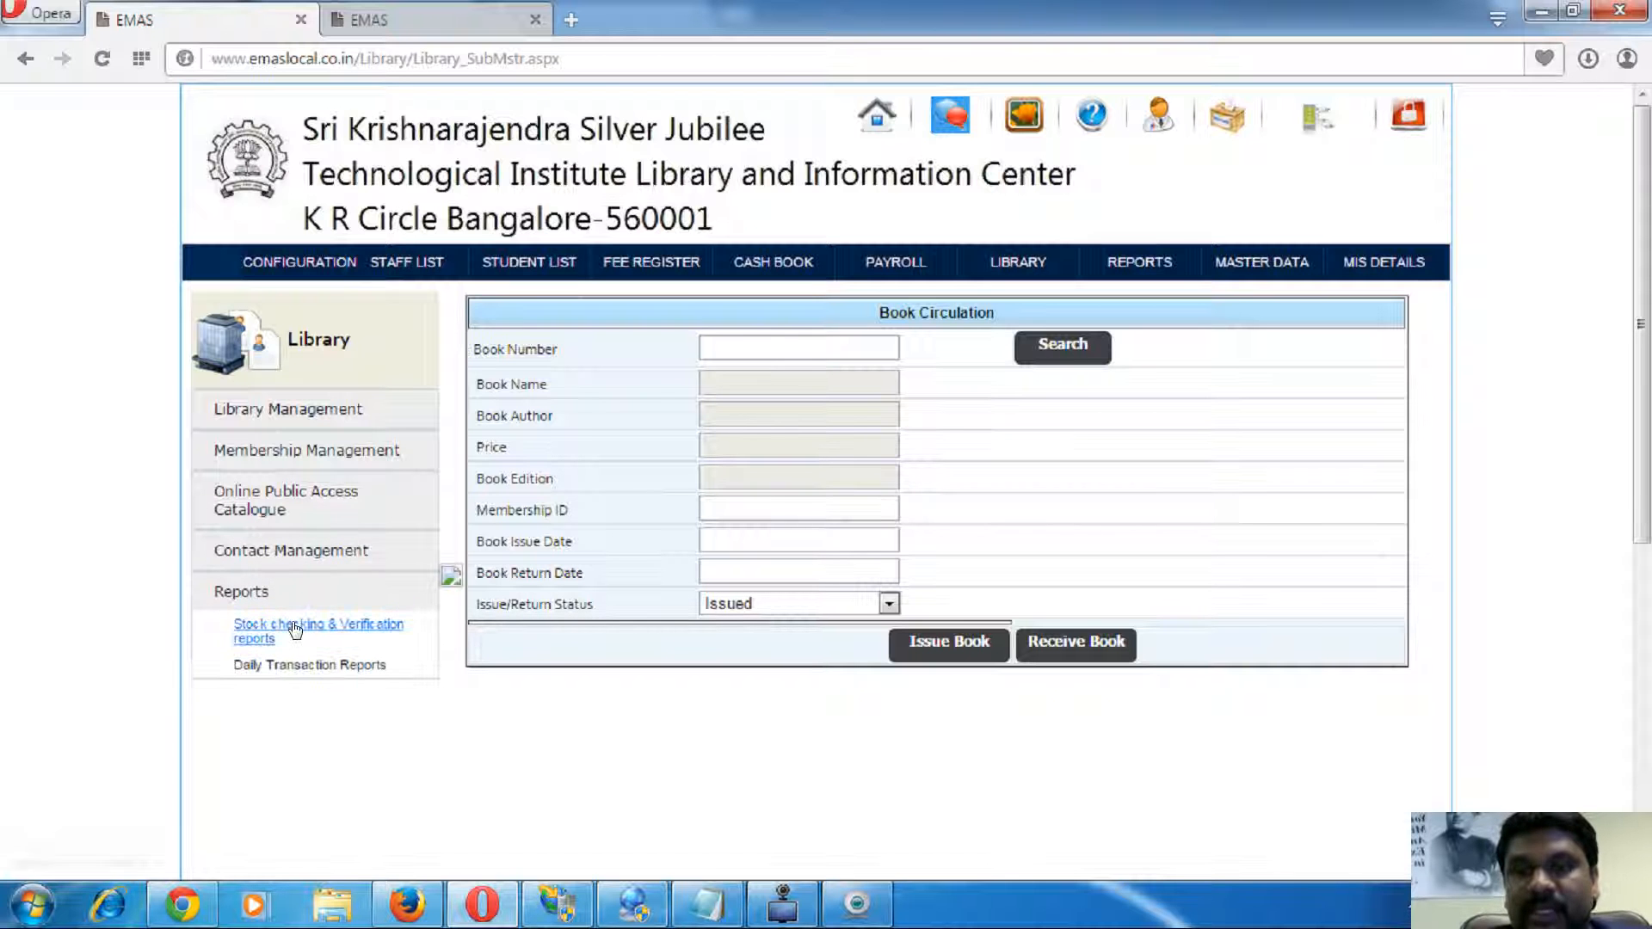
{"action": "left_click", "coordinate": [331, 626]}
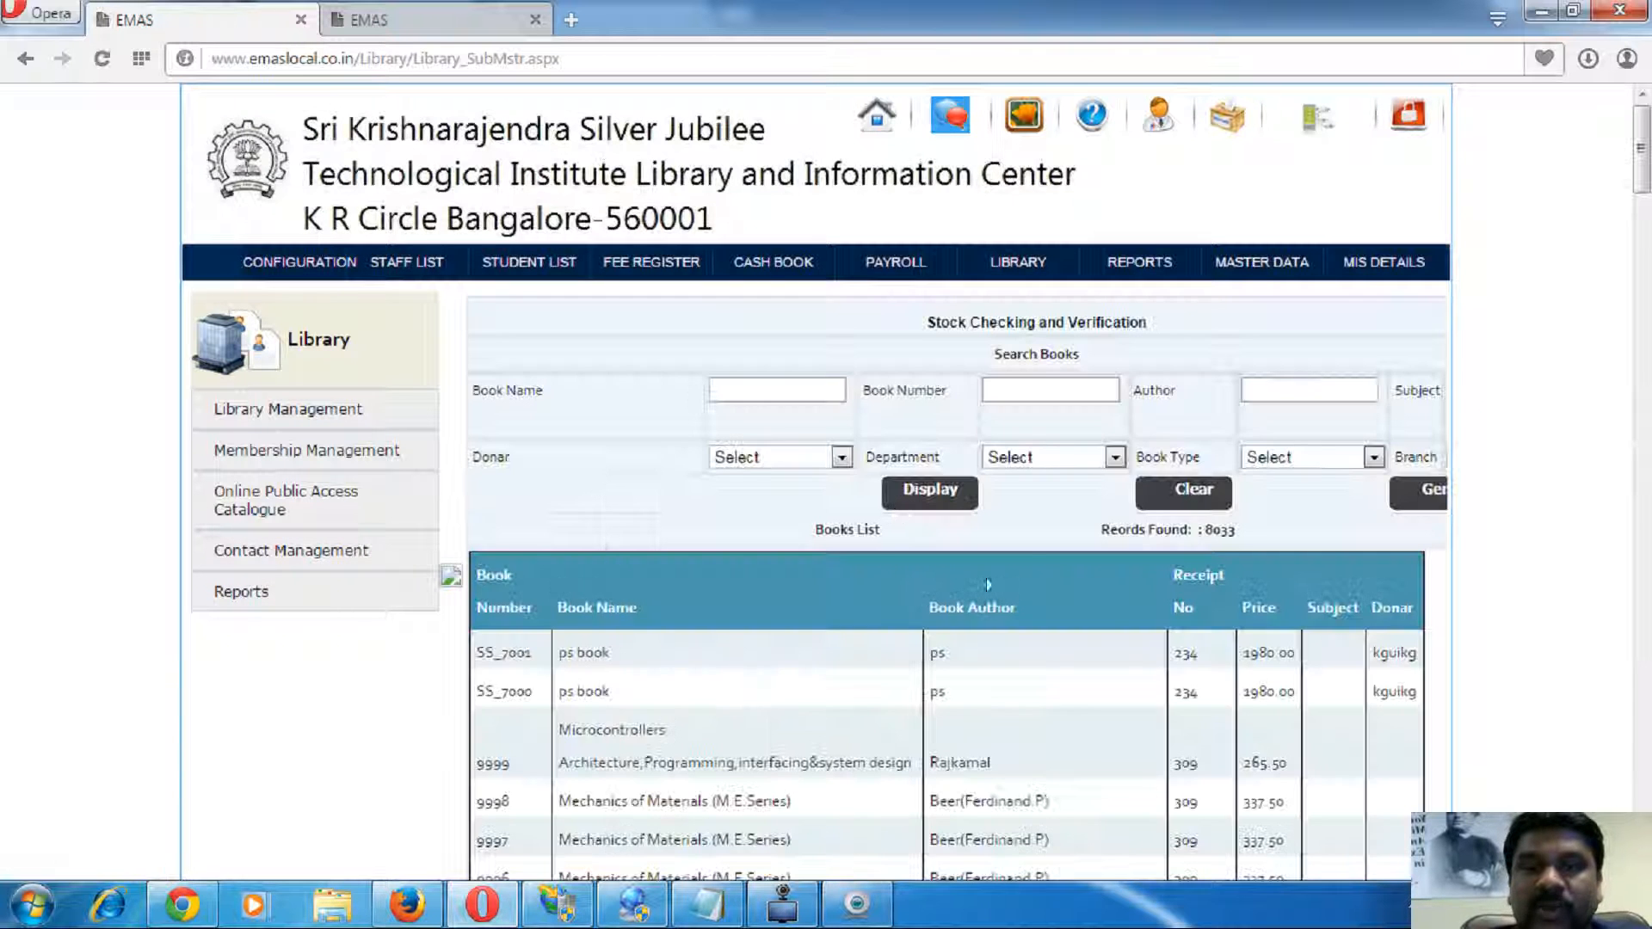
- Generate the stock verification report in a new tab, then return to the book list and show the Online Public Access Catalogue submenu
{"action": "left_click", "coordinate": [1431, 499]}
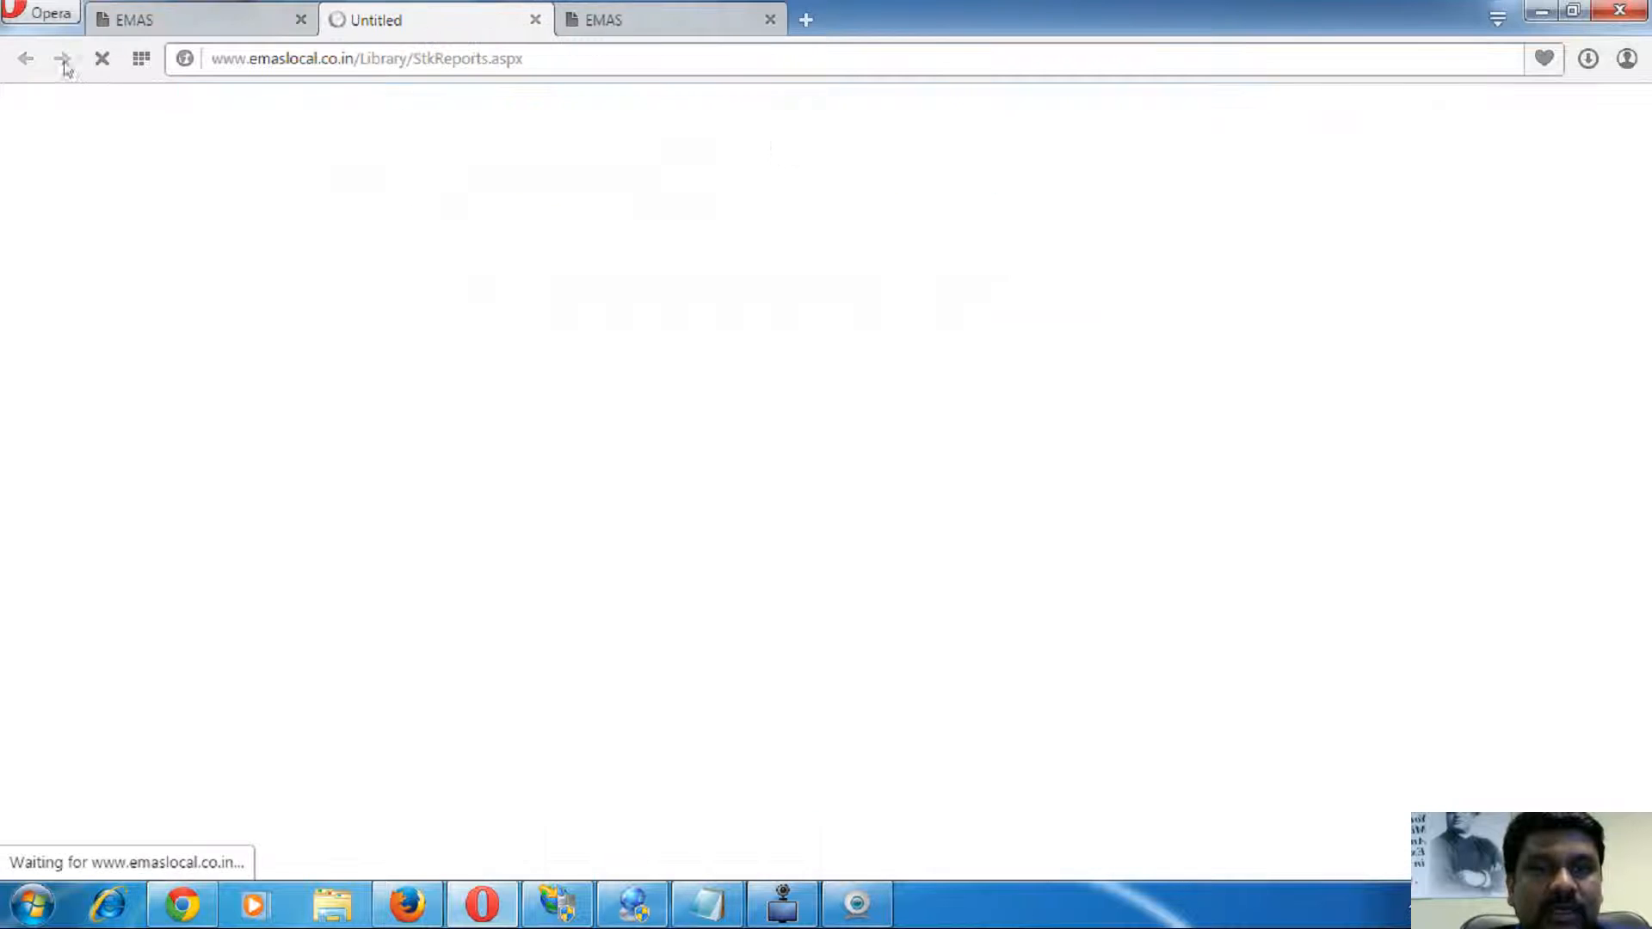
{"action": "left_click", "coordinate": [153, 12]}
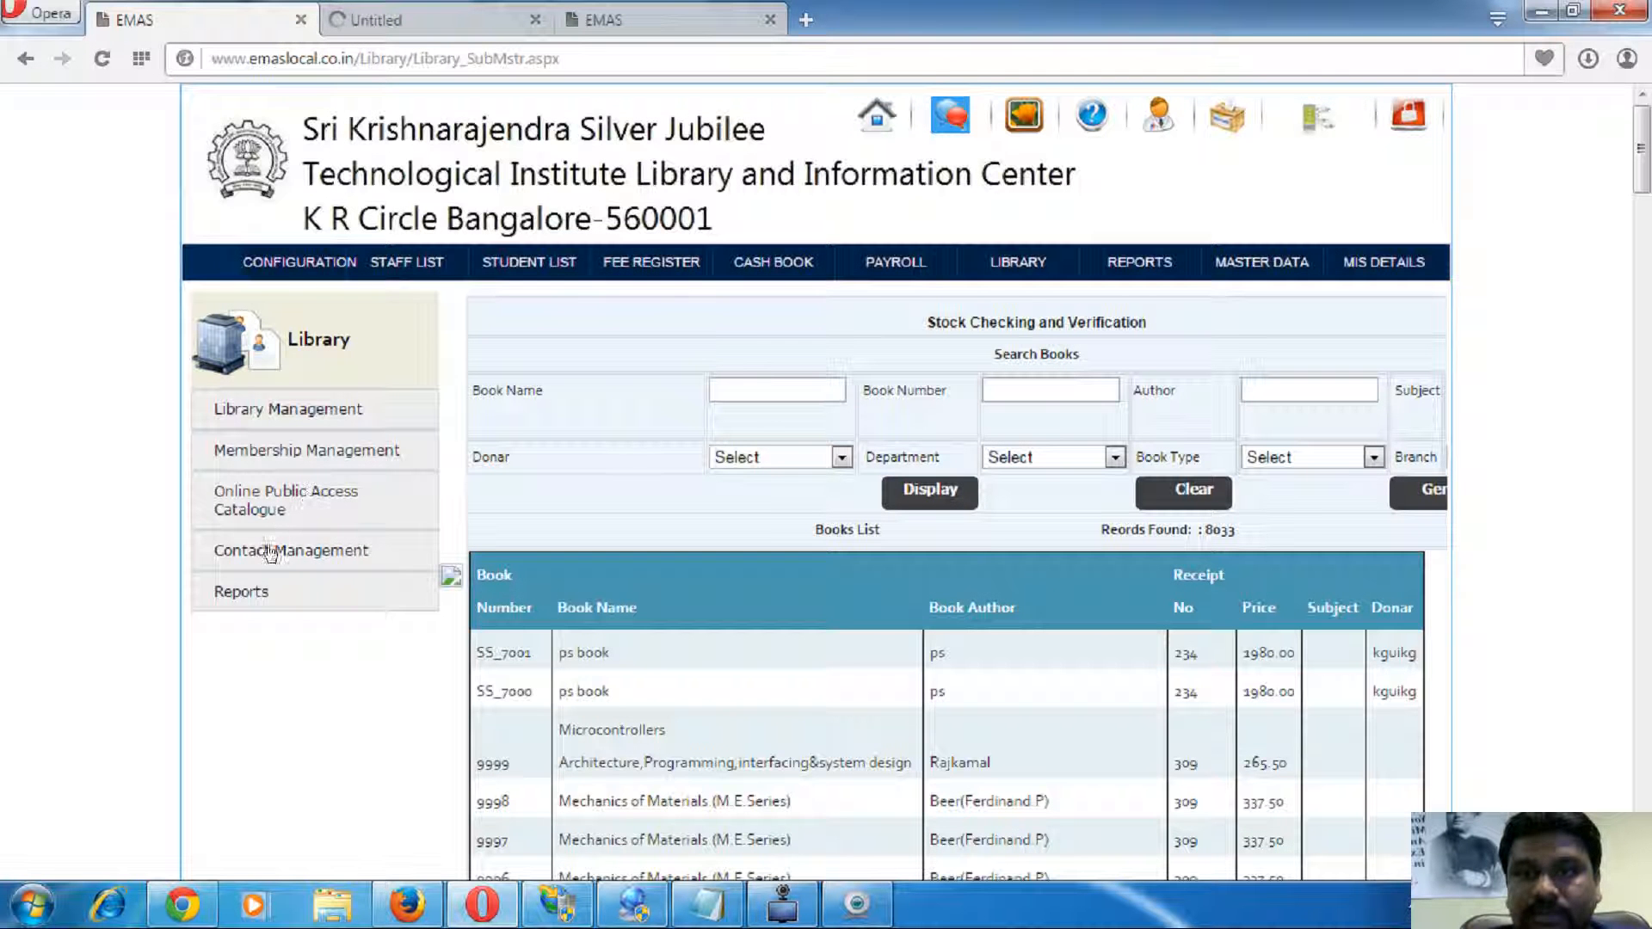
{"action": "mouse_move", "coordinate": [273, 452]}
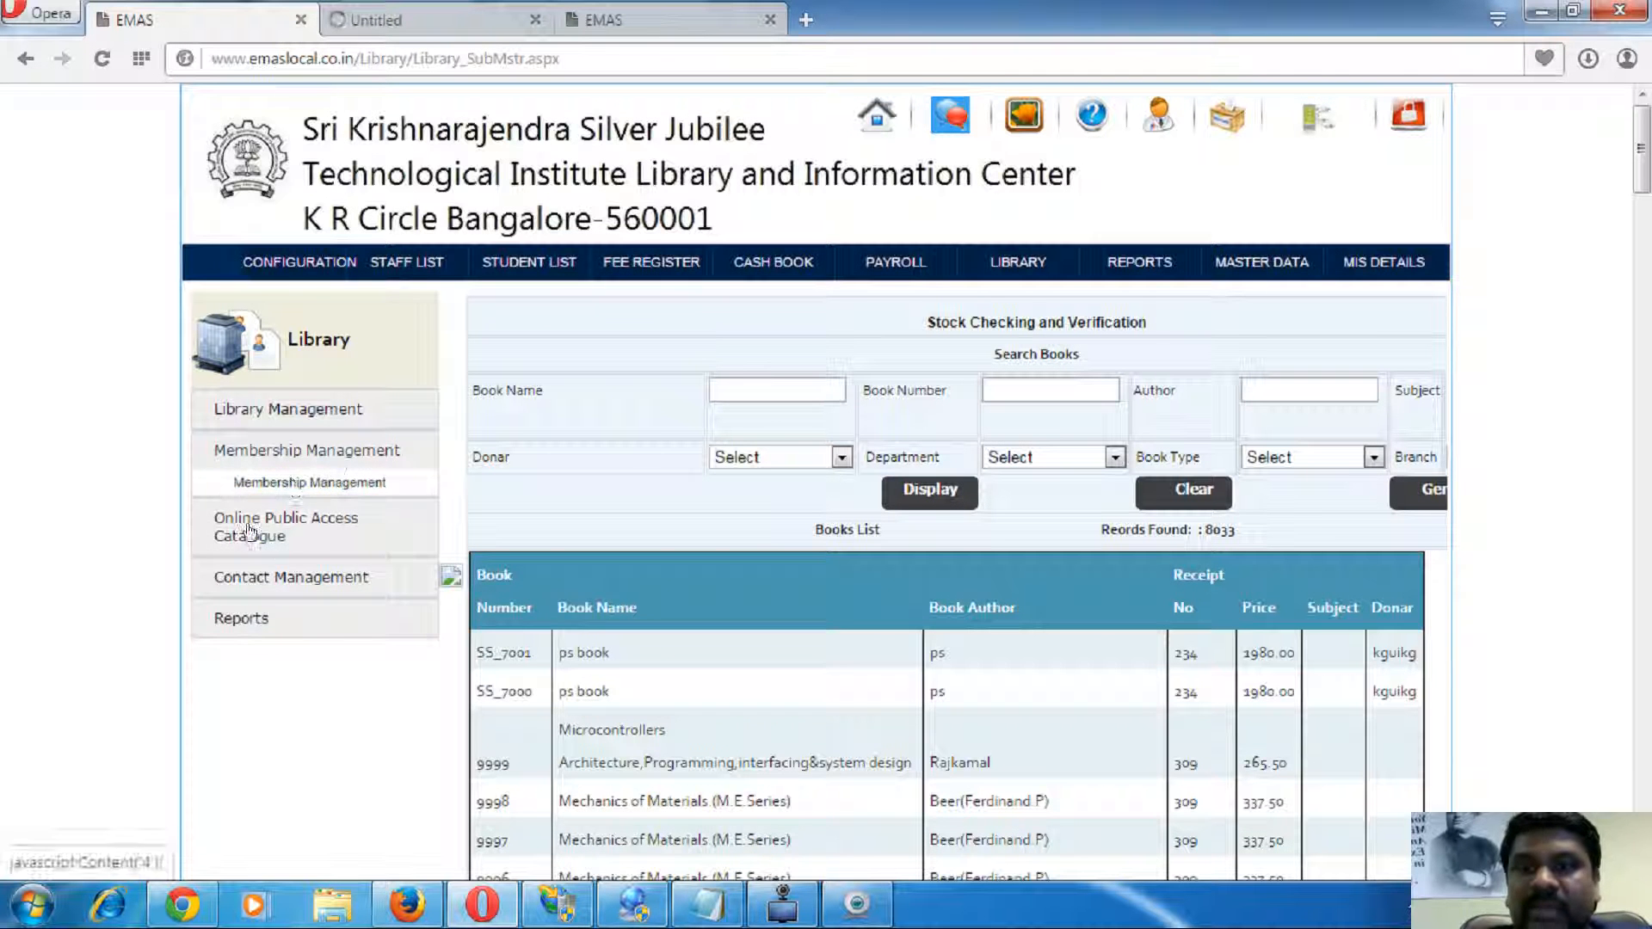
{"action": "mouse_move", "coordinate": [258, 520]}
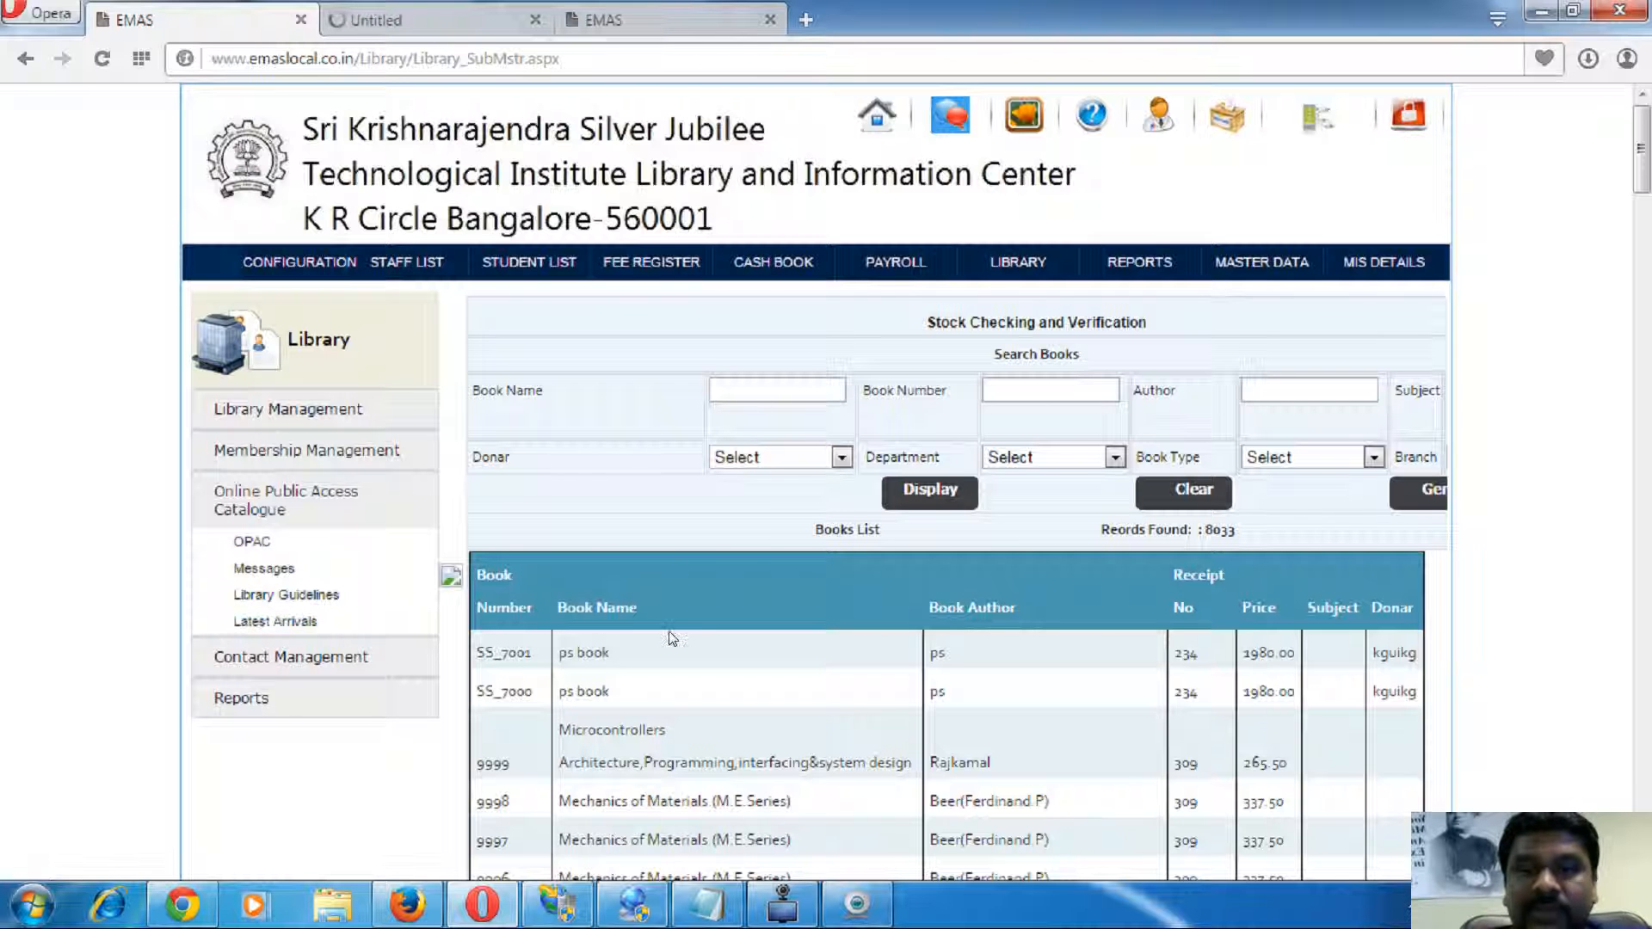
{"action": "scroll", "coordinate": [683, 630], "scroll_direction": "down", "scroll_amount": 4}
{"action": "scroll", "coordinate": [782, 699], "scroll_direction": "up", "scroll_amount": 4}
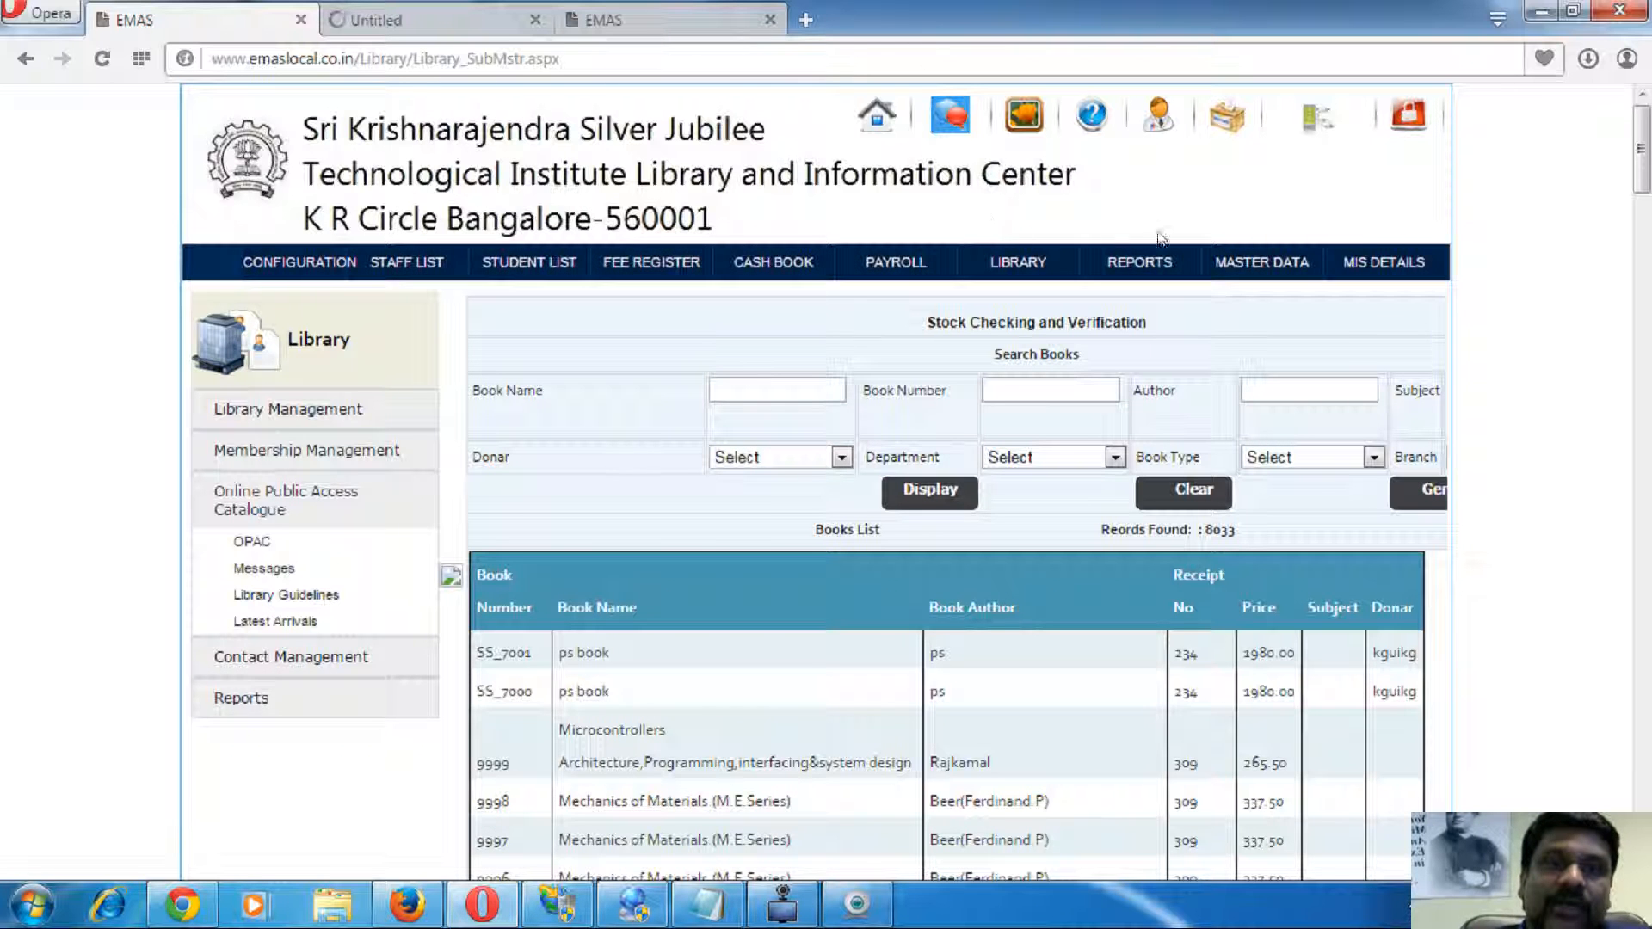
- Close the blank report tab and return to the Stock Checking and Verification list
{"action": "left_click", "coordinate": [1132, 274]}
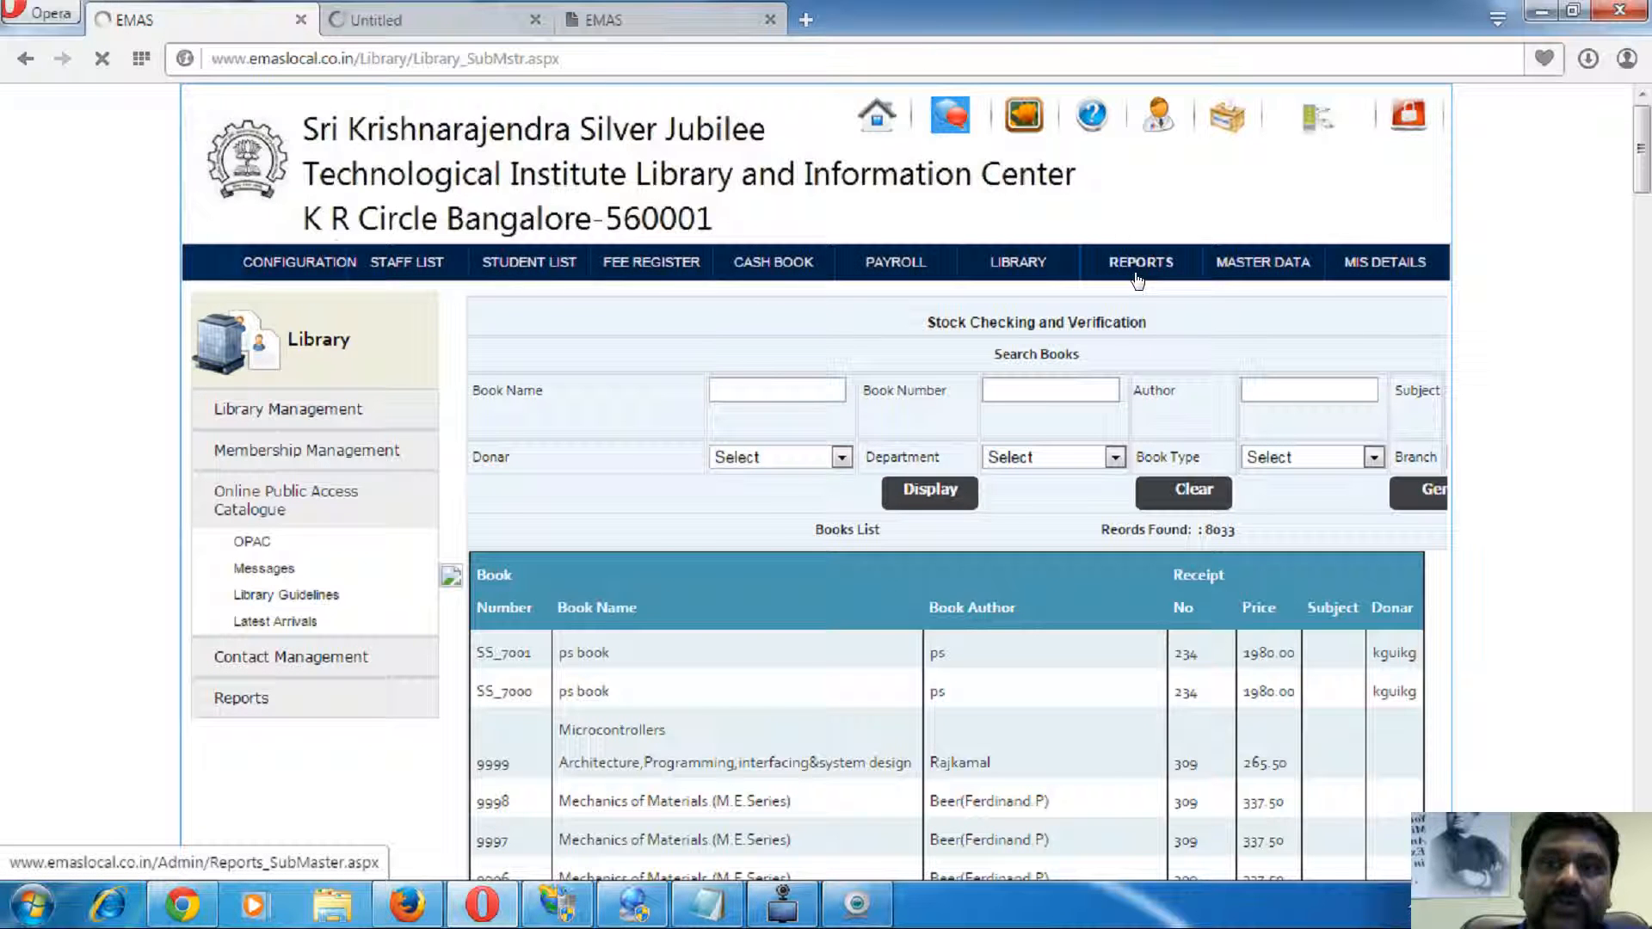
{"action": "left_click", "coordinate": [508, 21]}
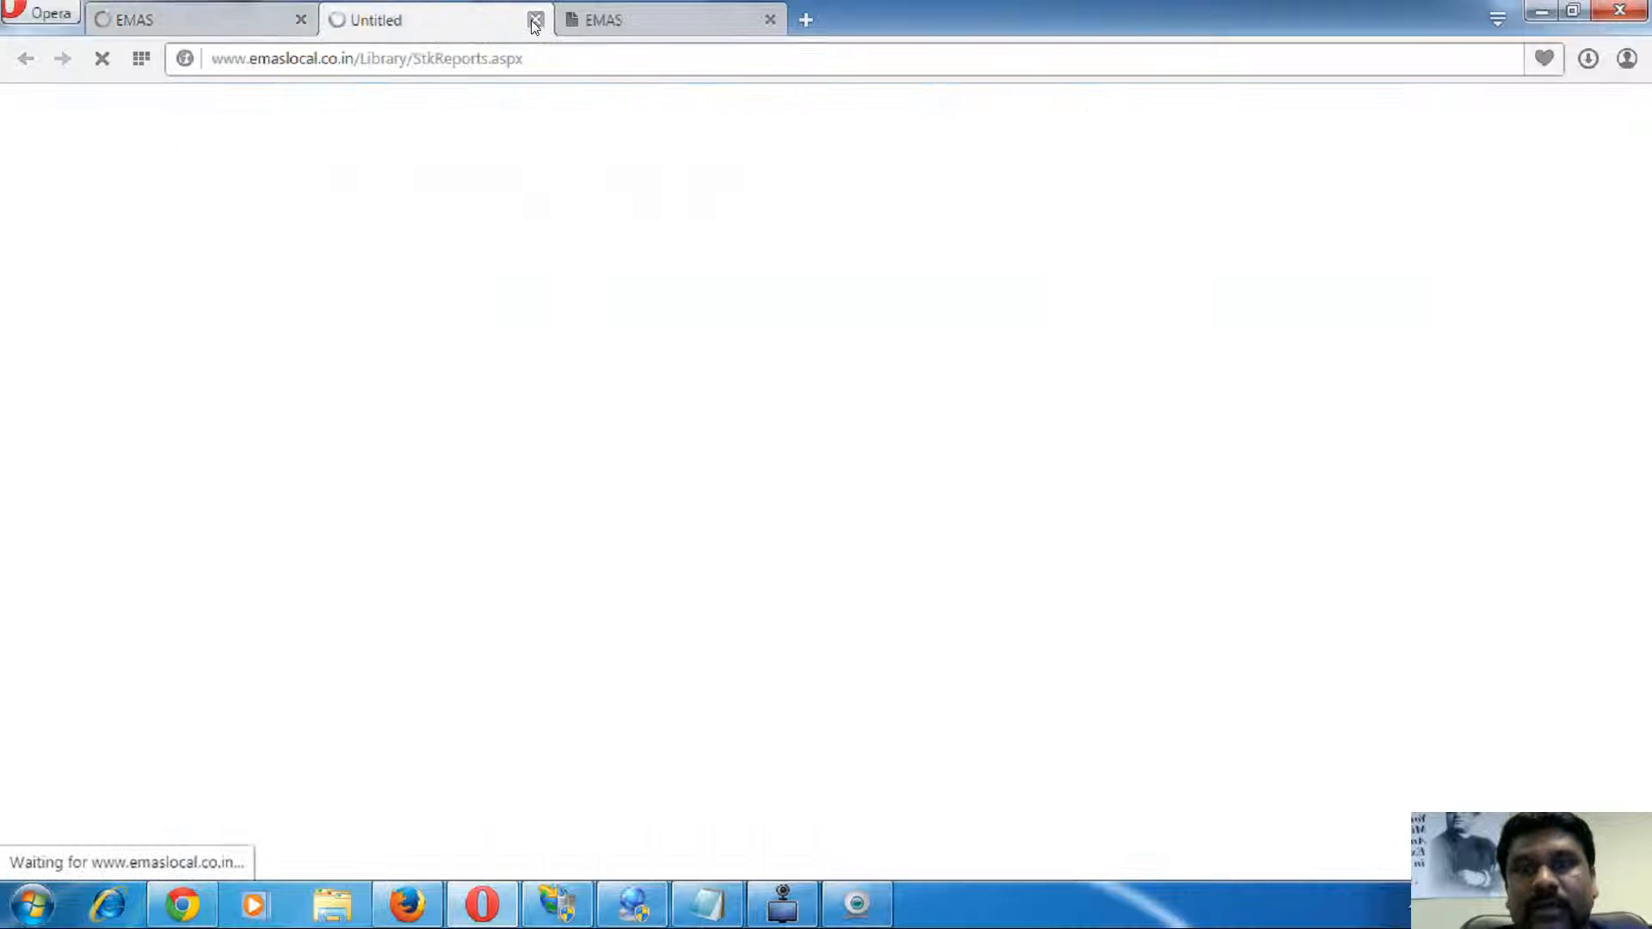
{"action": "left_click", "coordinate": [536, 20]}
{"action": "left_click", "coordinate": [224, 17]}
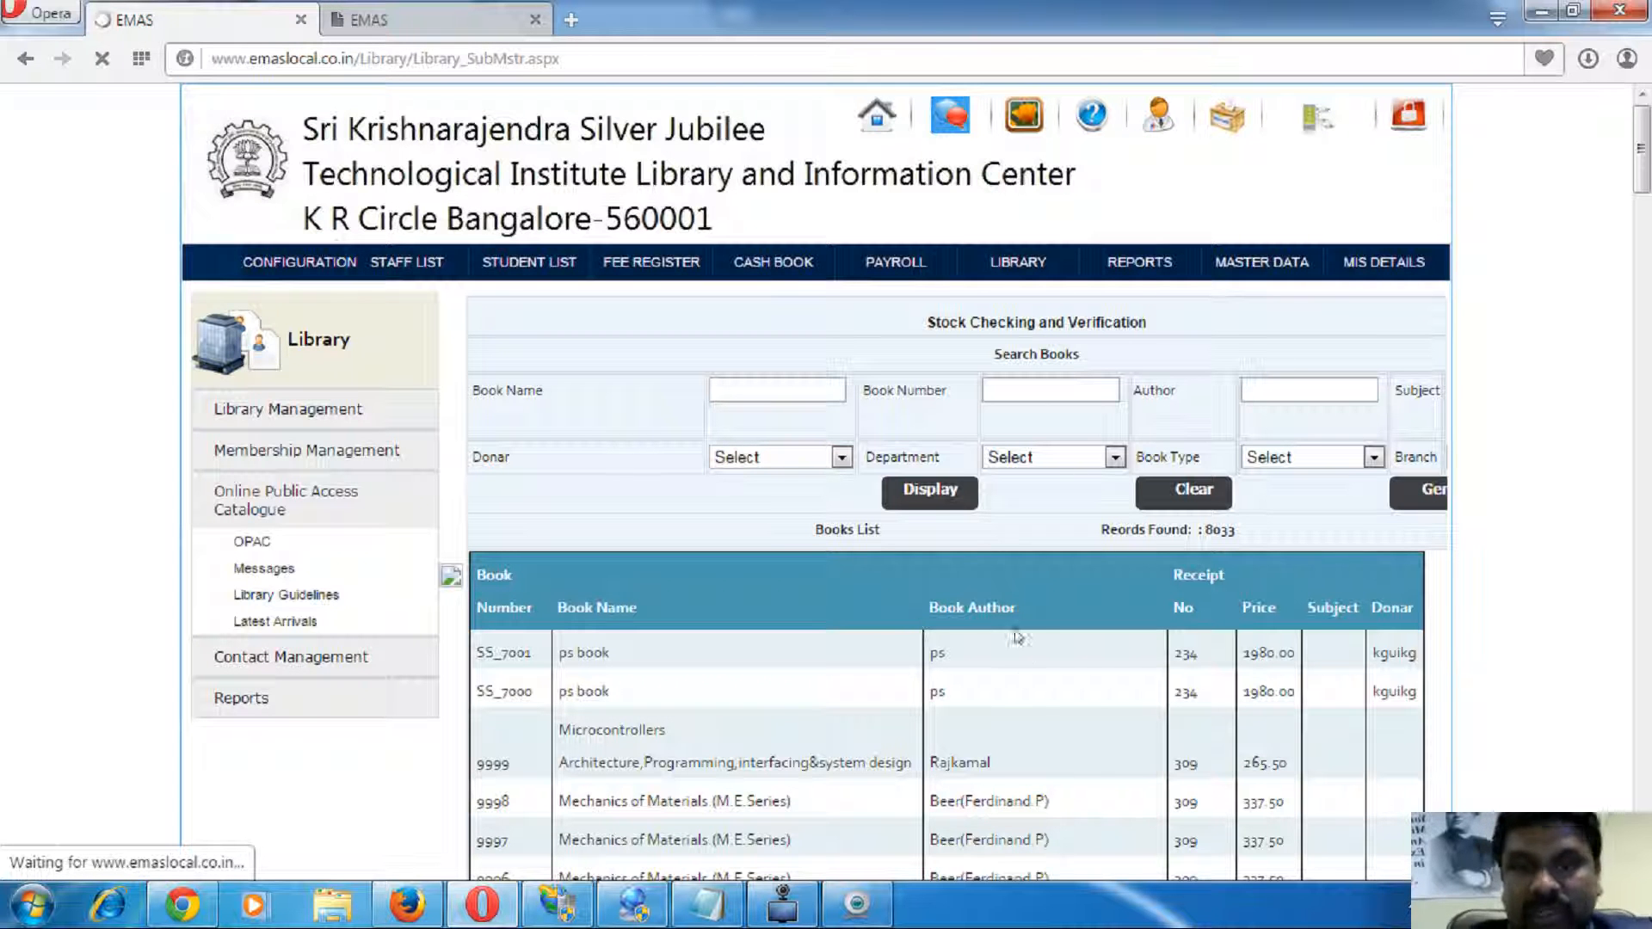
{"action": "scroll", "coordinate": [936, 680], "scroll_direction": "down", "scroll_amount": 8}
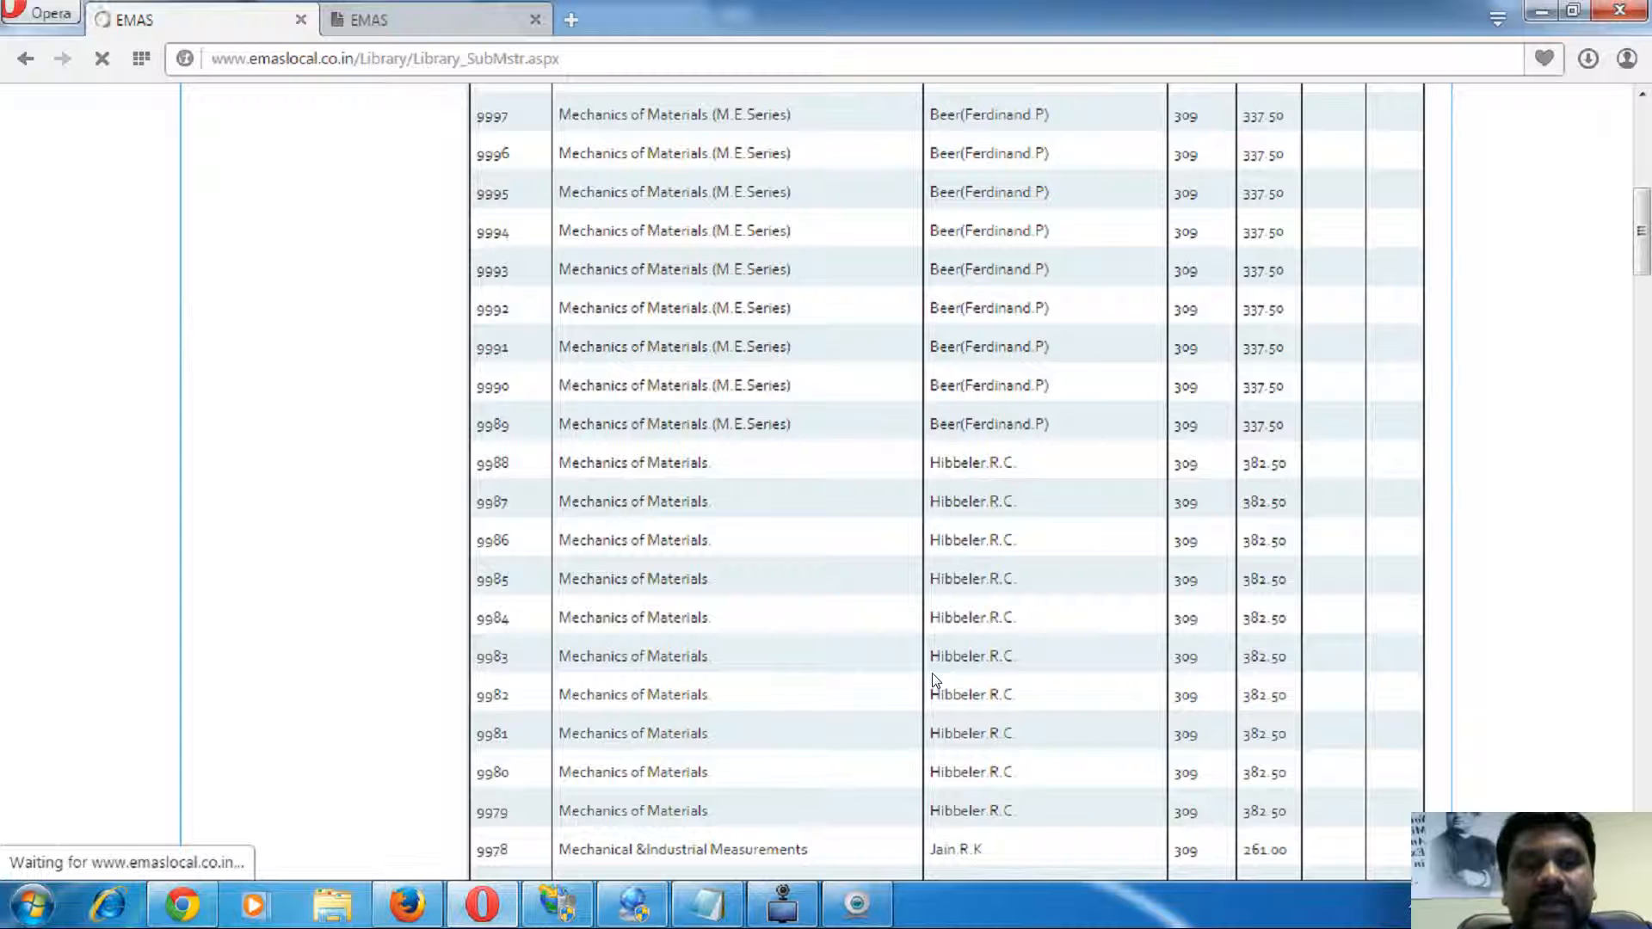
{"action": "scroll", "coordinate": [904, 652], "scroll_direction": "up", "scroll_amount": 8}
- Glance at the image gallery and payroll leaves tabs, then return to the 8033-record book list
{"action": "key", "text": "ctrl+Tab"}
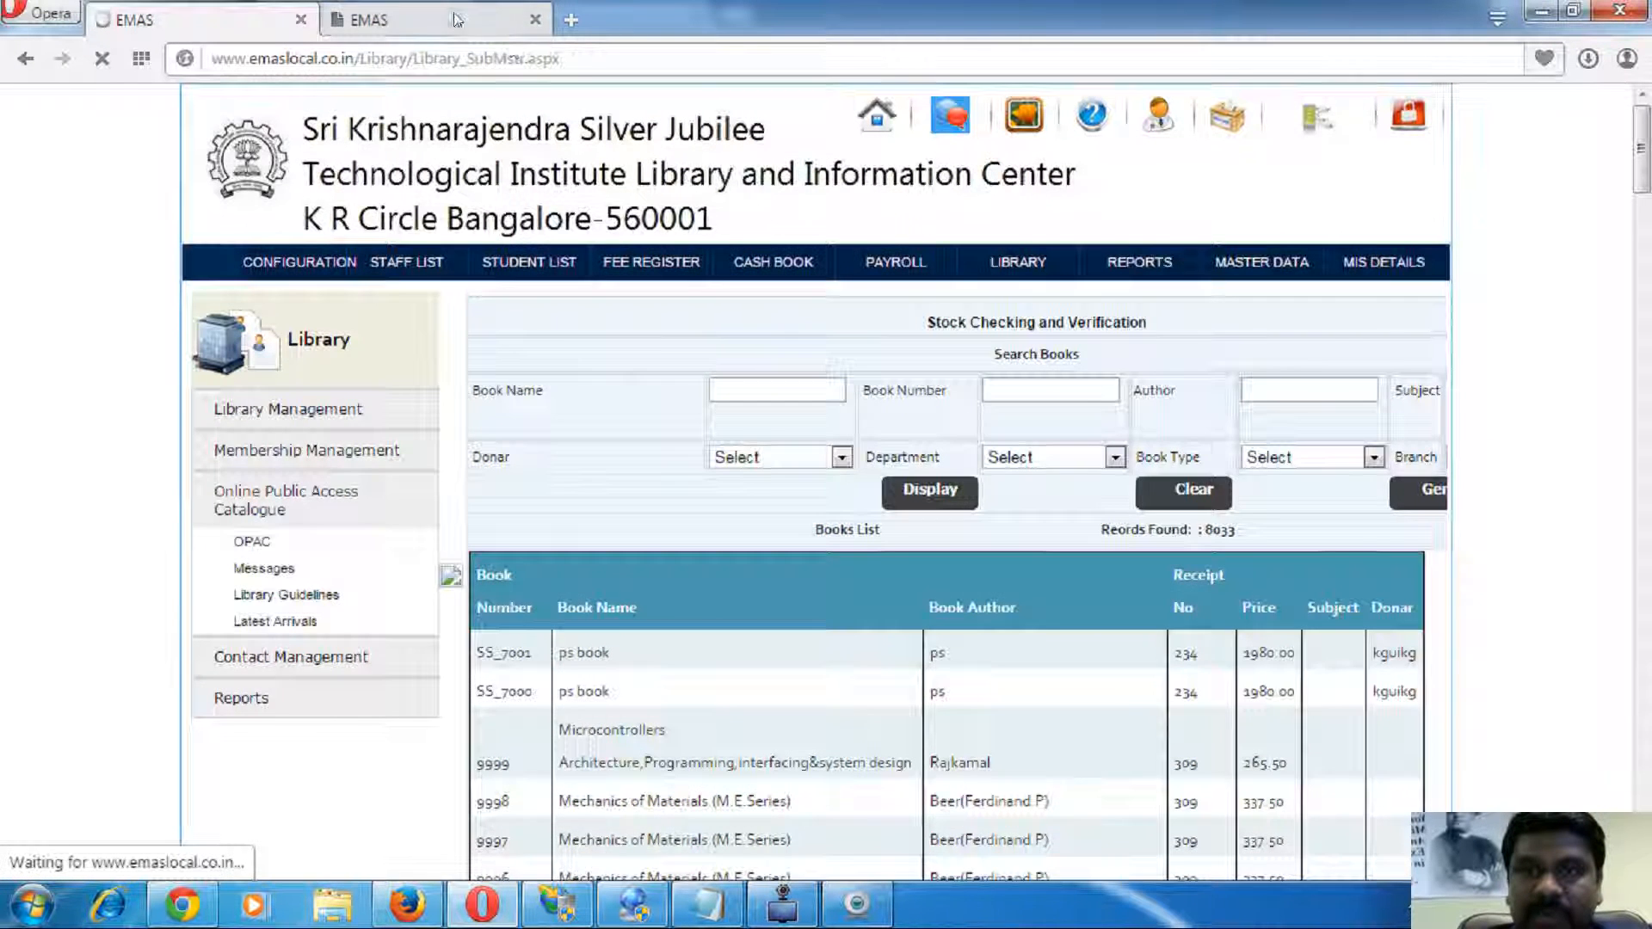
{"action": "key", "text": "ctrl+Tab"}
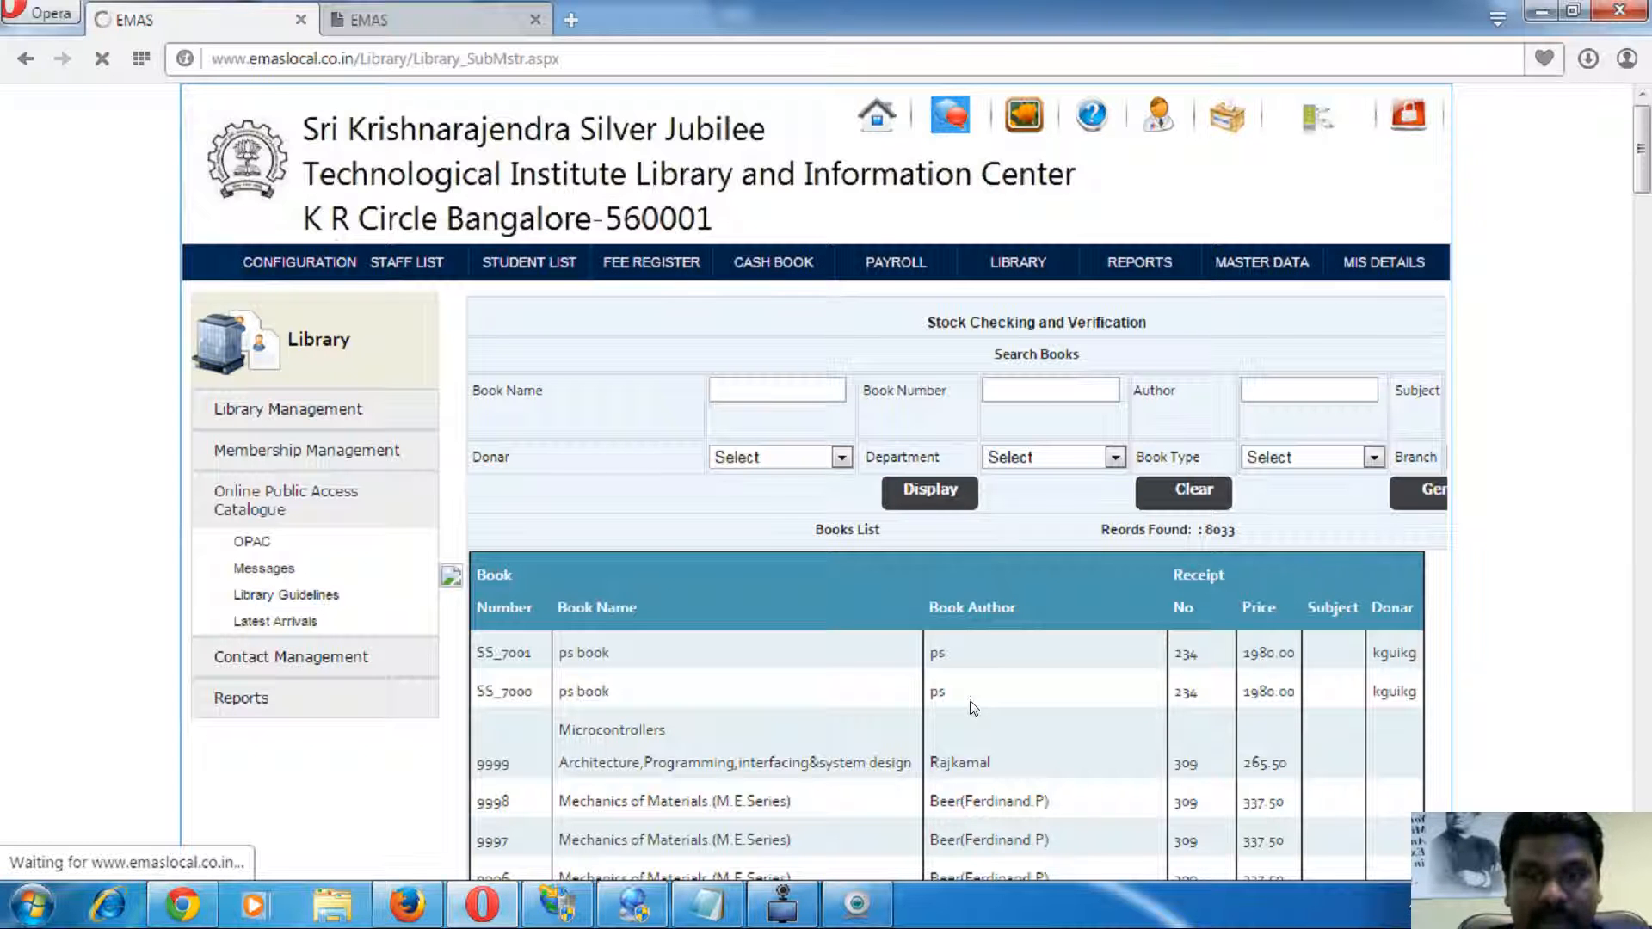
{"action": "scroll", "coordinate": [713, 508], "scroll_direction": "down", "scroll_amount": 3}
{"action": "scroll", "coordinate": [747, 525], "scroll_direction": "up", "scroll_amount": 3}
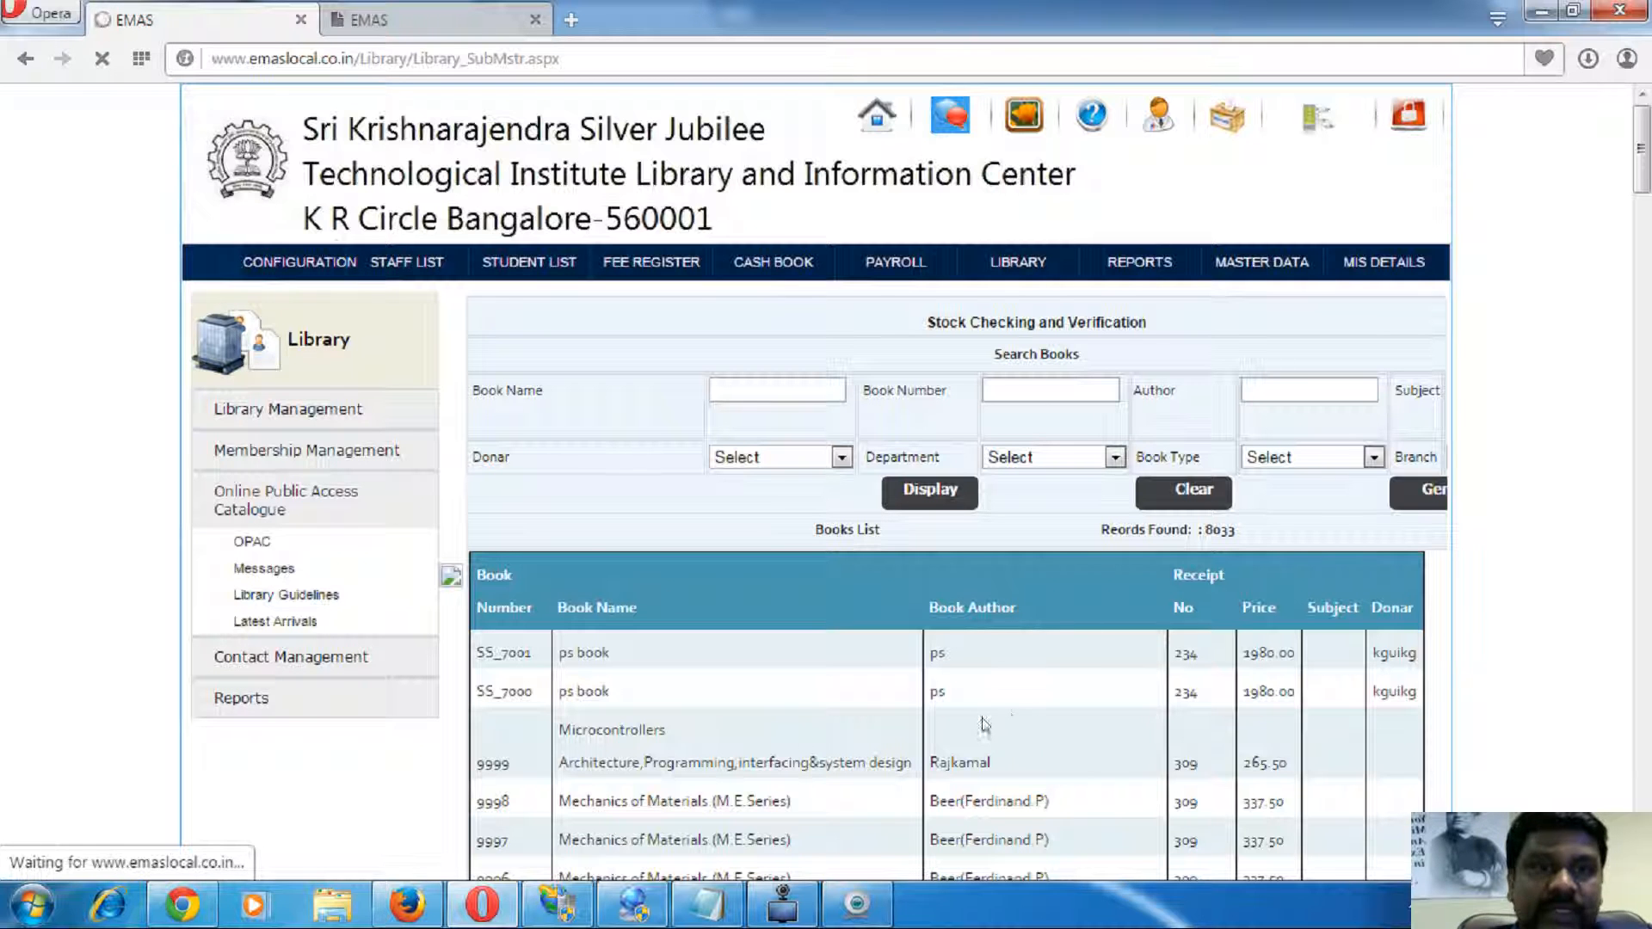
{"action": "left_click", "coordinate": [1027, 123]}
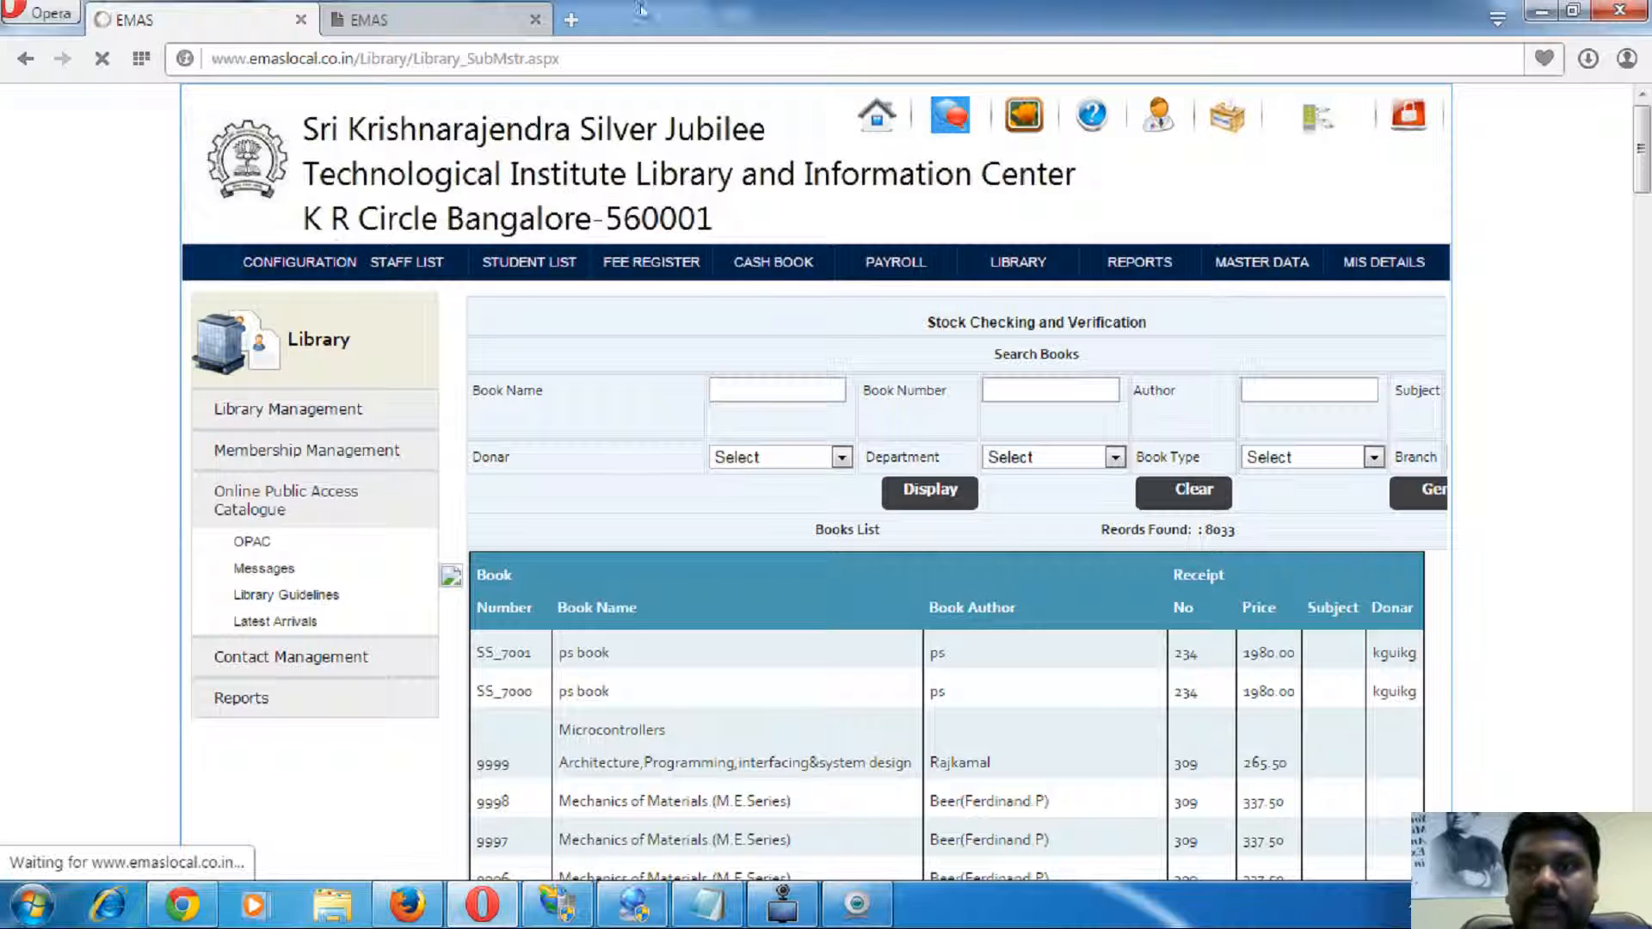
{"action": "left_click", "coordinate": [461, 17]}
{"action": "left_click", "coordinate": [207, 12]}
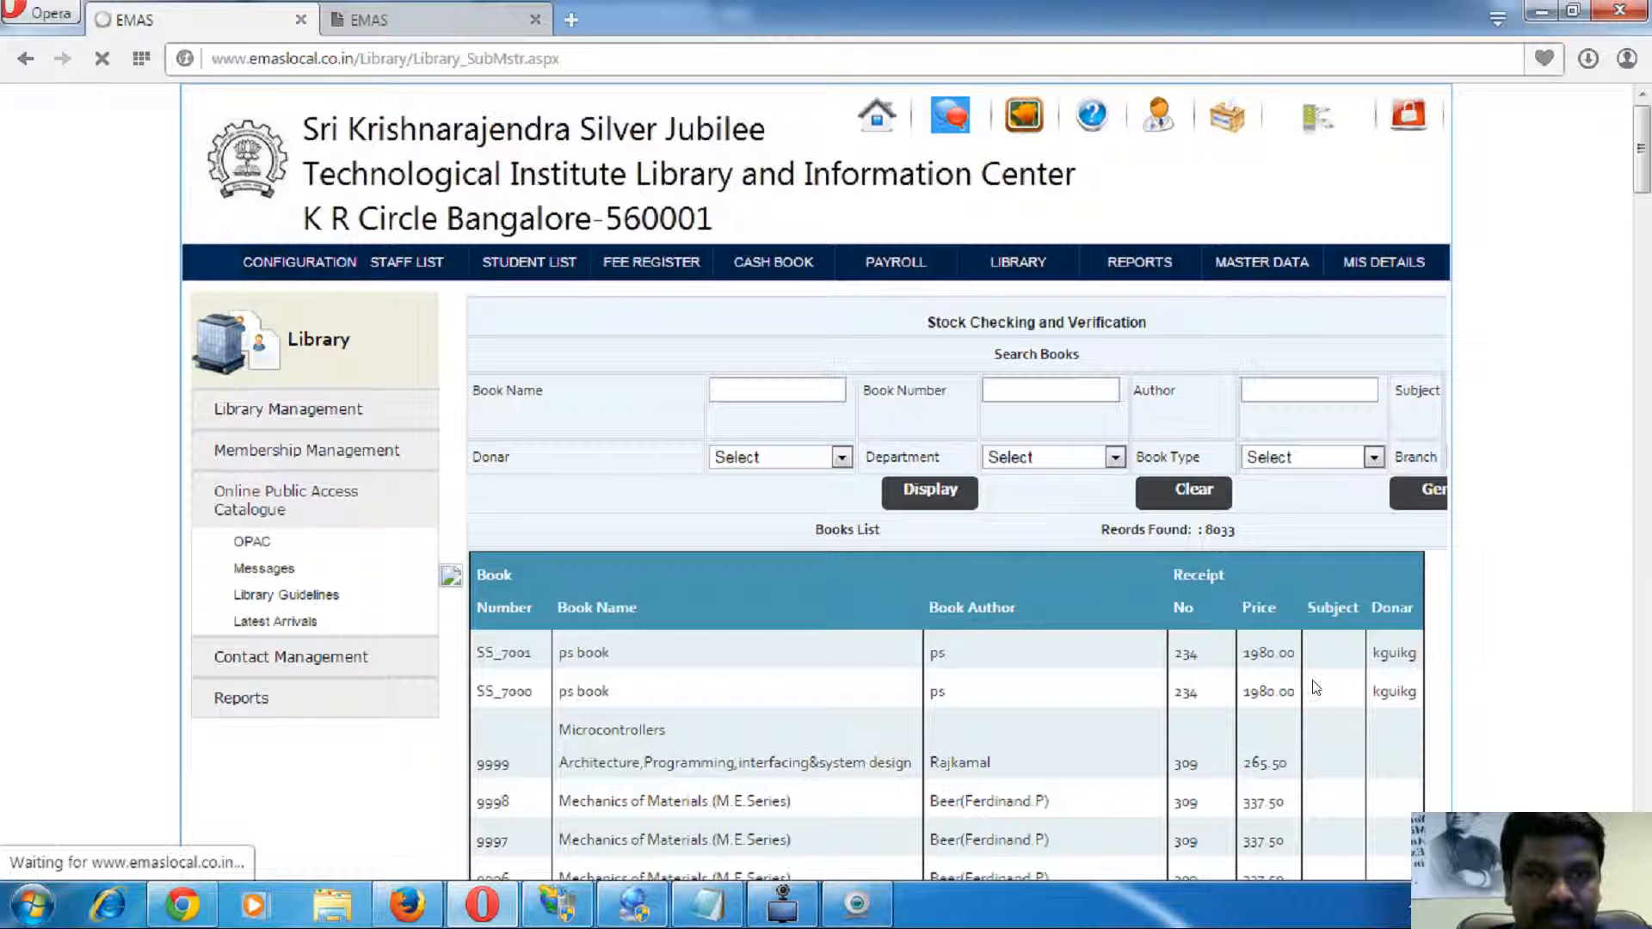
{"action": "scroll", "coordinate": [1236, 597], "scroll_direction": "down", "scroll_amount": 2}
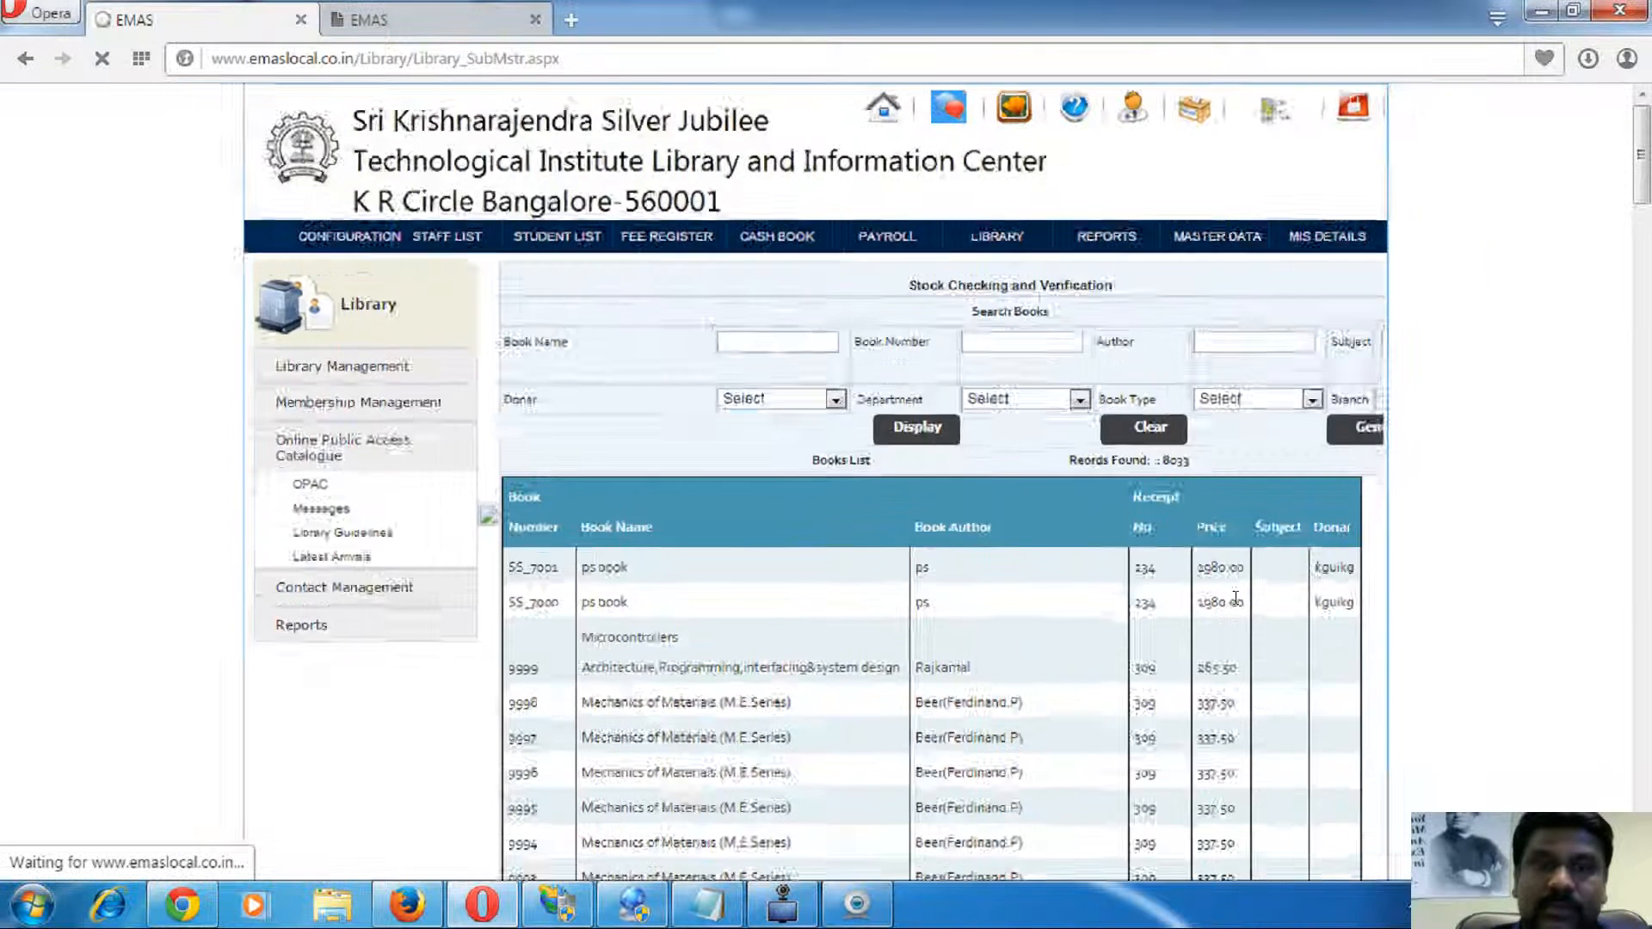
{"action": "scroll", "coordinate": [1236, 598], "scroll_direction": "up", "scroll_amount": 4}
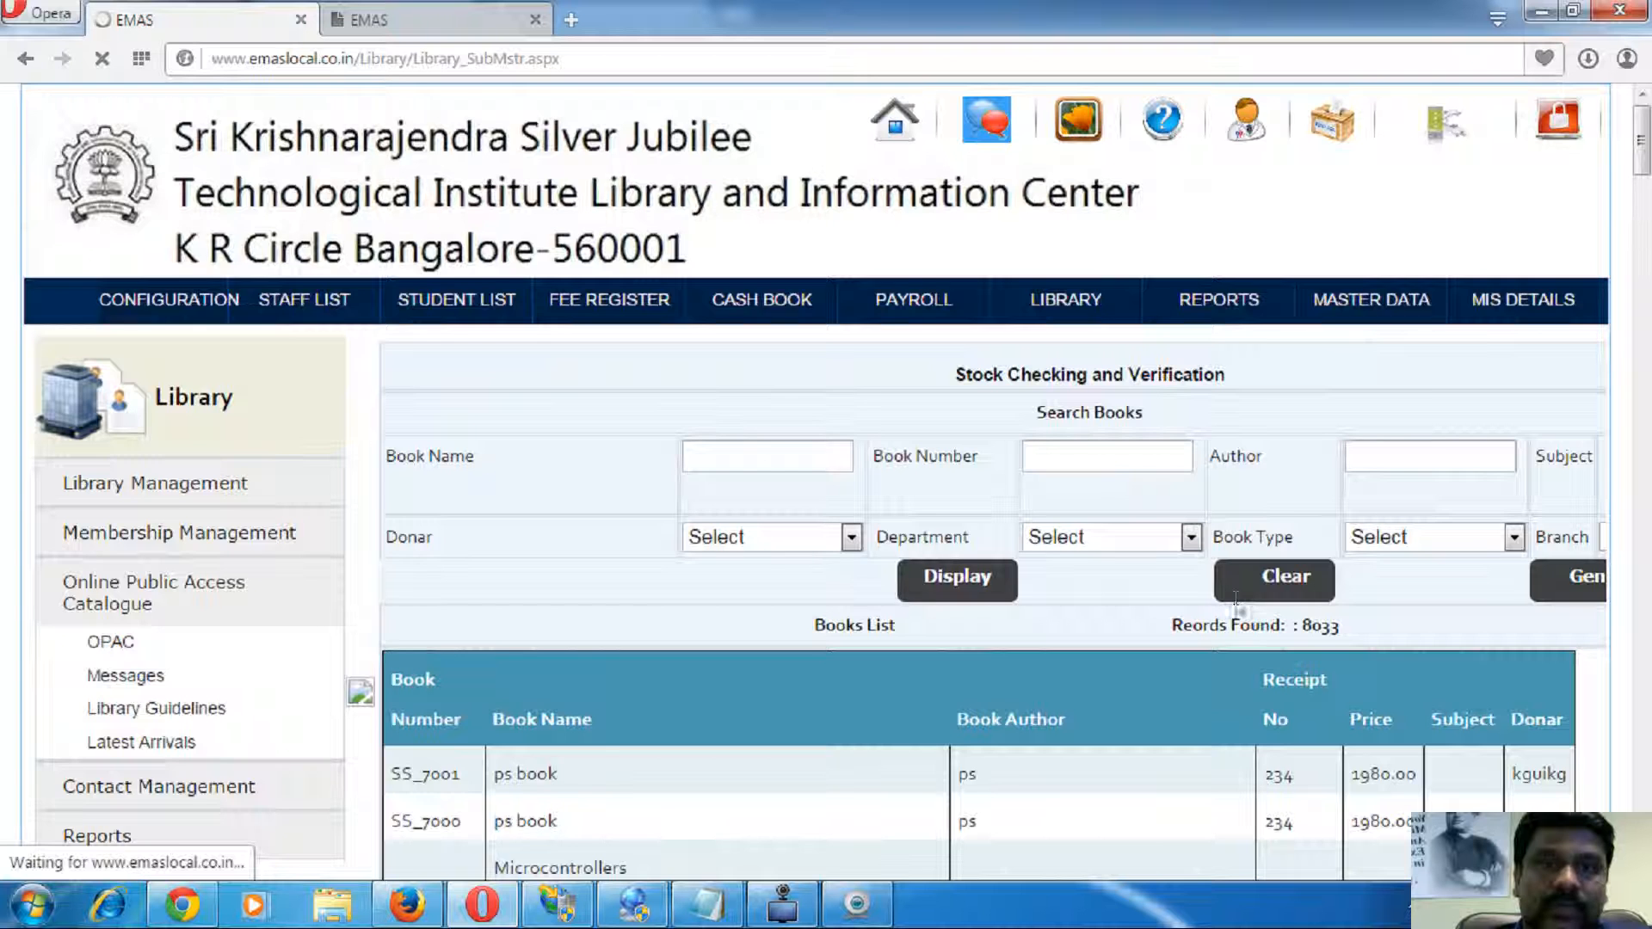
{"action": "scroll", "coordinate": [1235, 598], "scroll_direction": "down", "scroll_amount": 1}
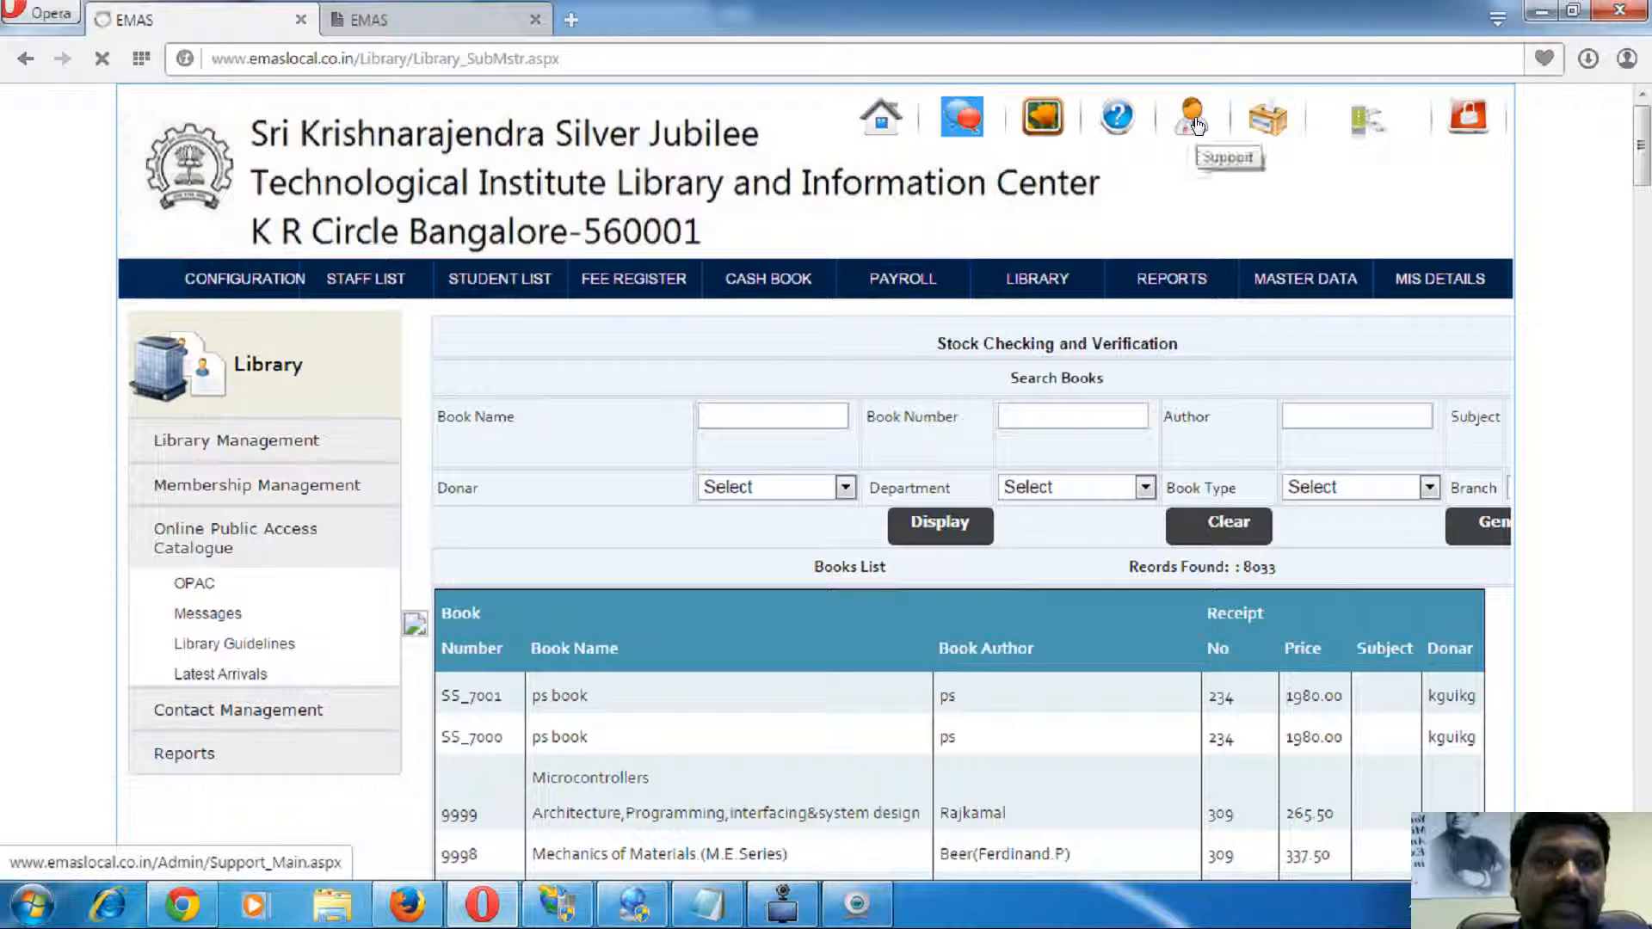
- Open the Support page in a new tab from the header's Support icon
{"action": "right_click", "coordinate": [1195, 120]}
{"action": "left_click", "coordinate": [1274, 132]}
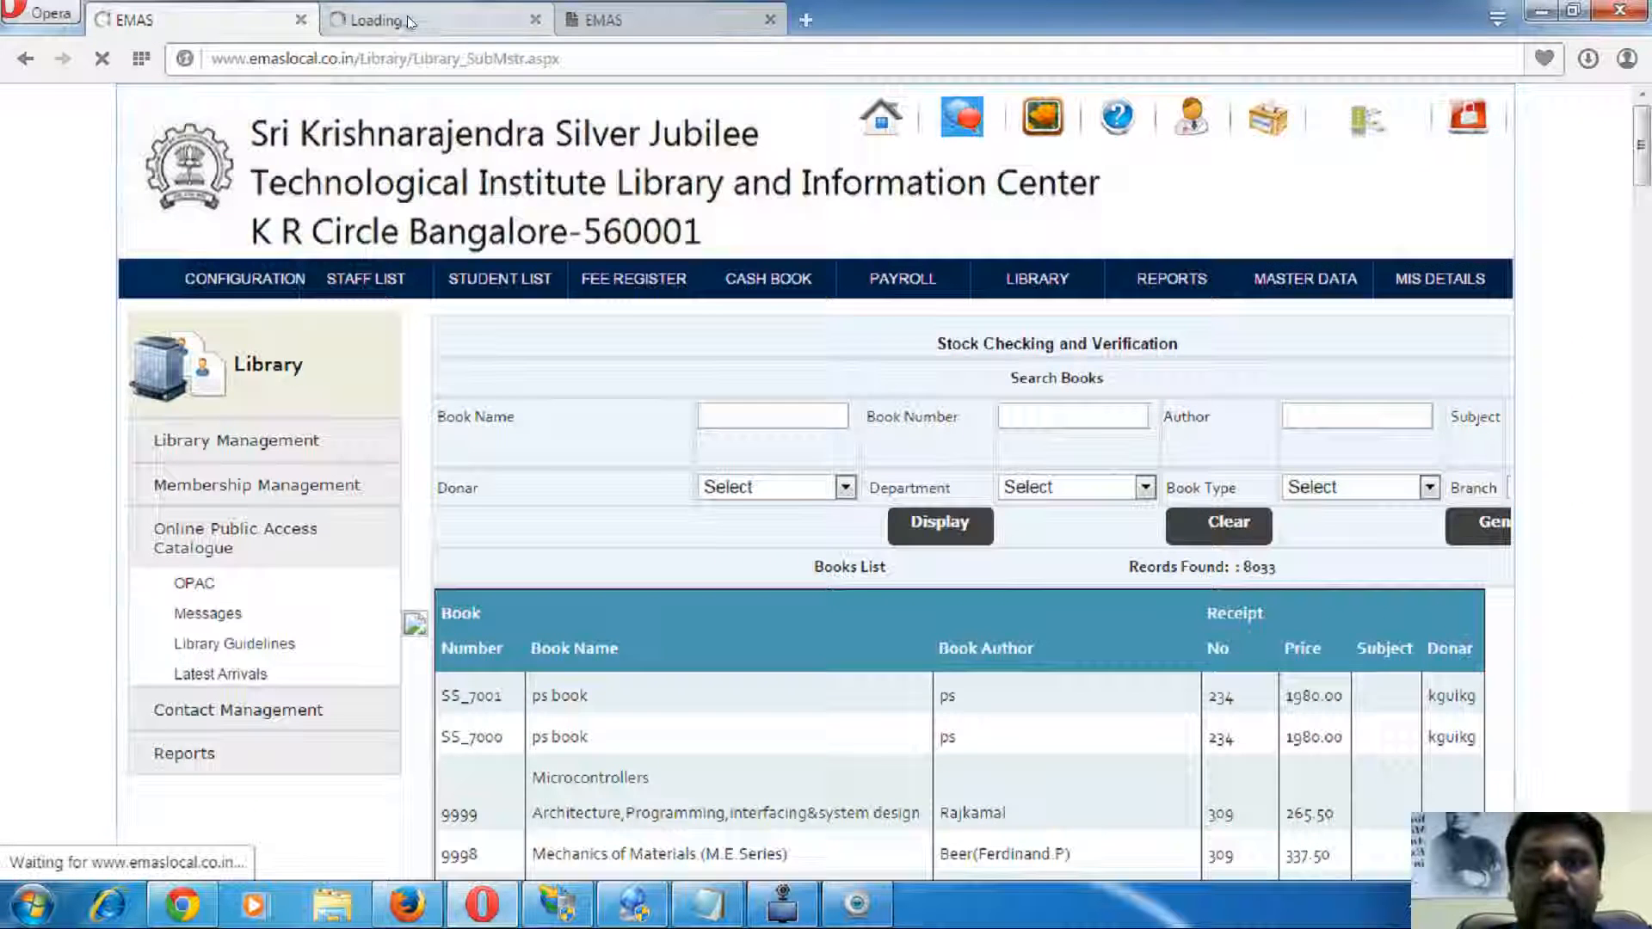
{"action": "left_click", "coordinate": [406, 22]}
{"action": "left_click", "coordinate": [234, 19]}
{"action": "left_click", "coordinate": [401, 22]}
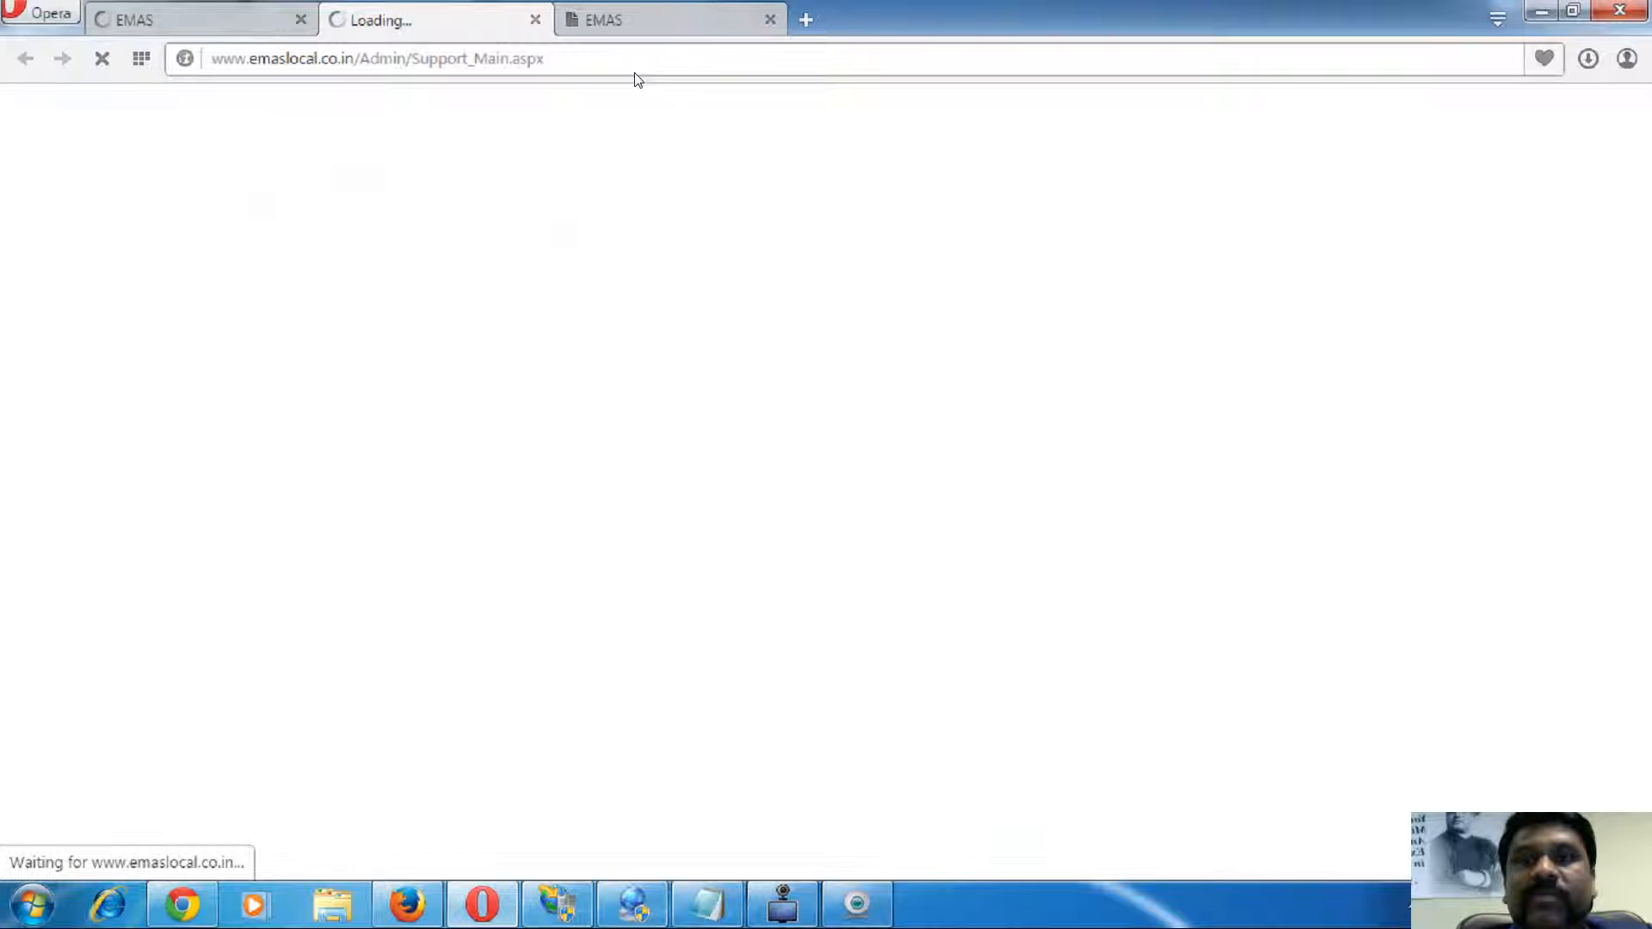
{"action": "left_click", "coordinate": [241, 13]}
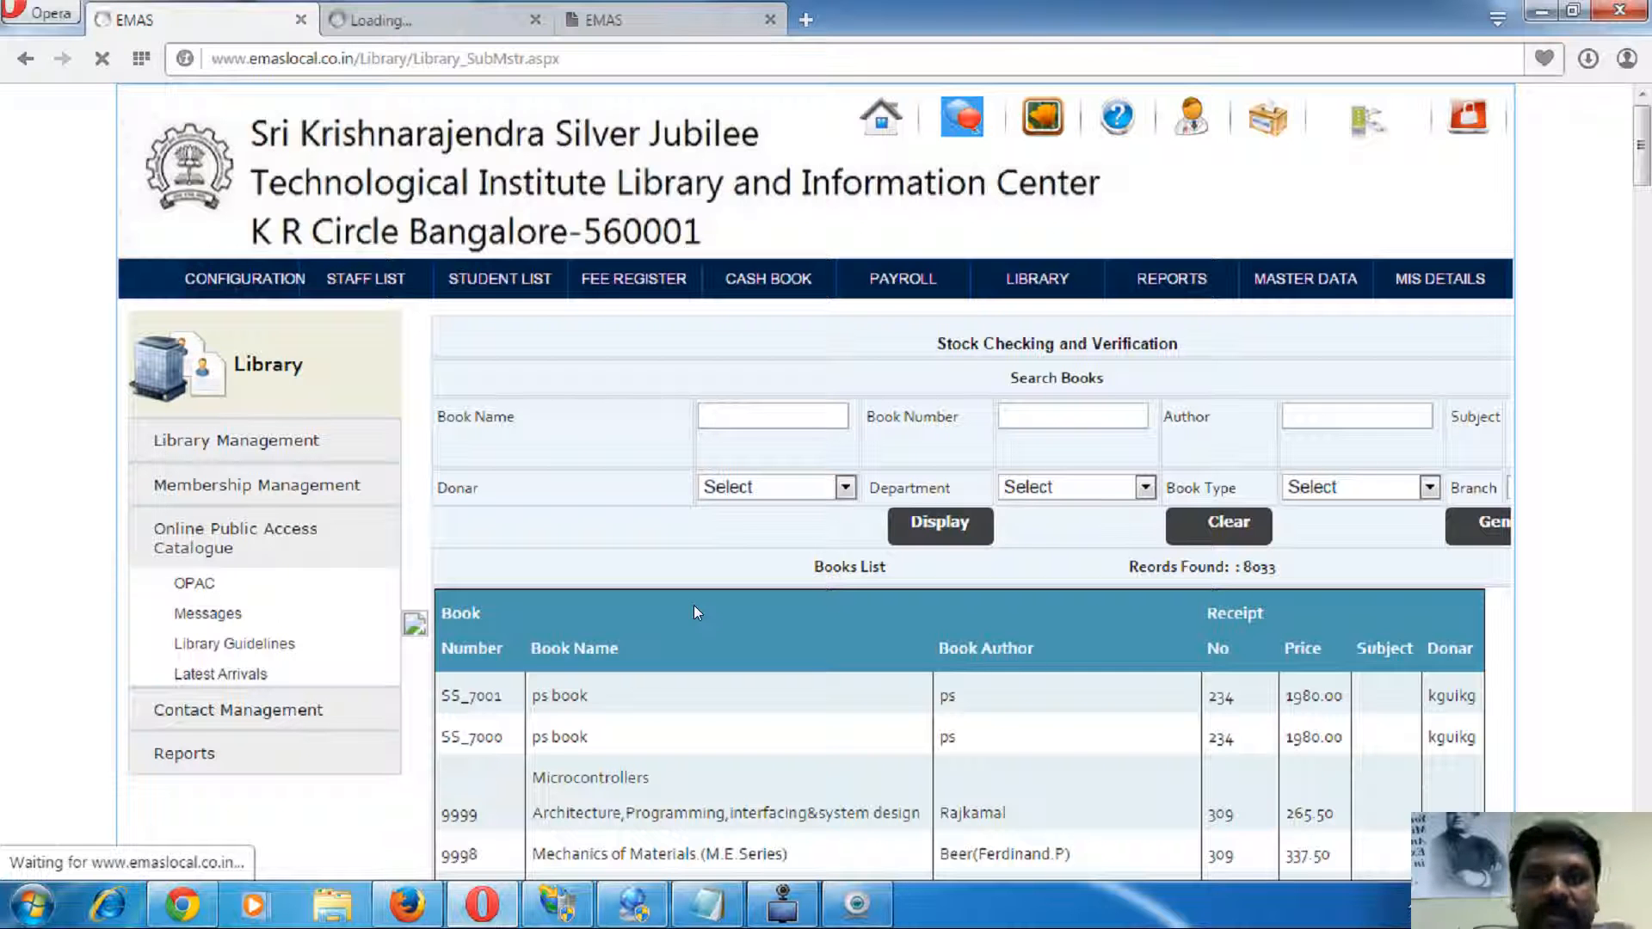
- Check the Support tab repeatedly while it stays blank and loading
{"action": "left_click", "coordinate": [448, 17]}
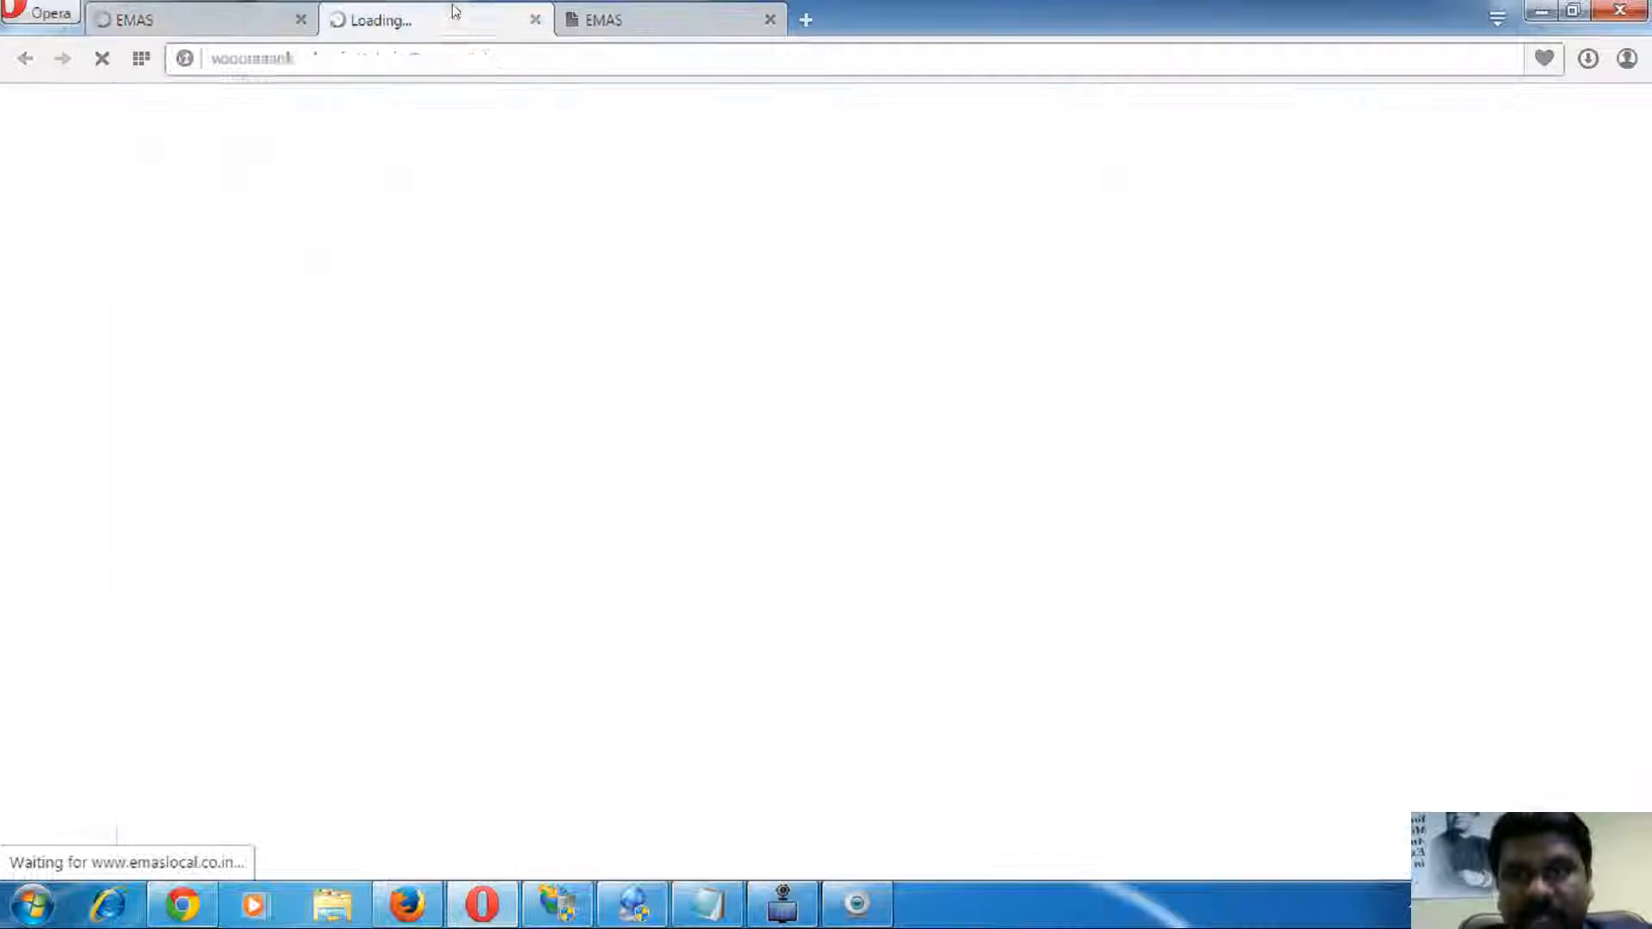
{"action": "left_click", "coordinate": [628, 17]}
{"action": "left_click", "coordinate": [446, 17]}
{"action": "left_click", "coordinate": [186, 28]}
{"action": "left_click", "coordinate": [395, 21]}
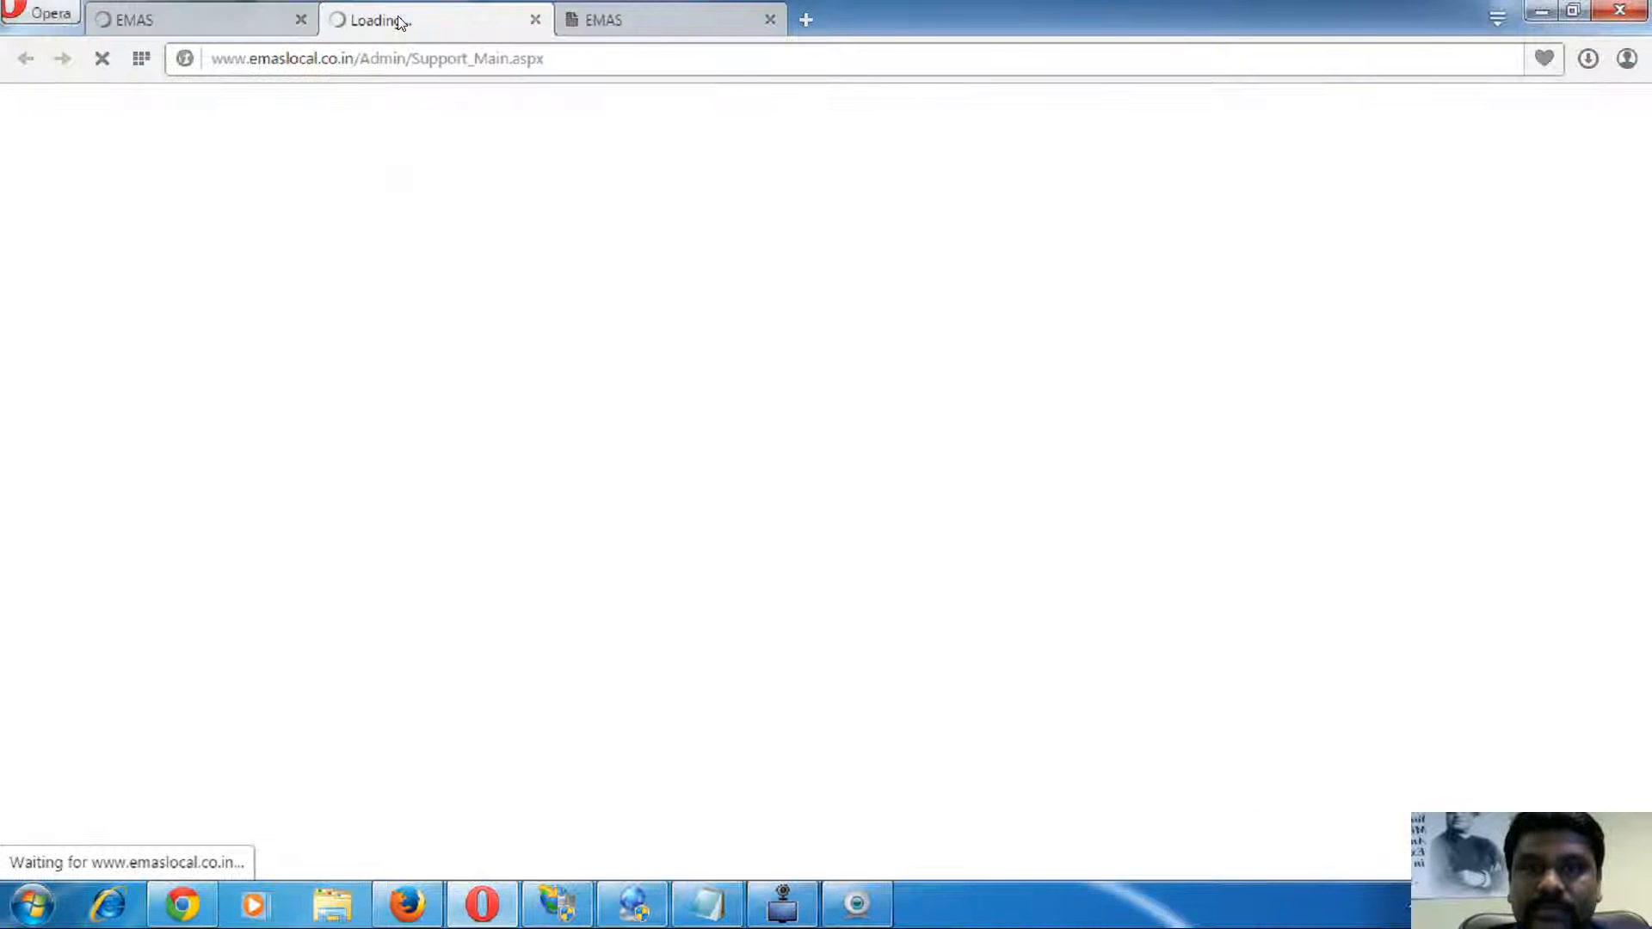
{"action": "left_click", "coordinate": [225, 23]}
{"action": "left_click", "coordinate": [424, 24]}
{"action": "left_click", "coordinate": [228, 23]}
{"action": "left_click", "coordinate": [406, 22]}
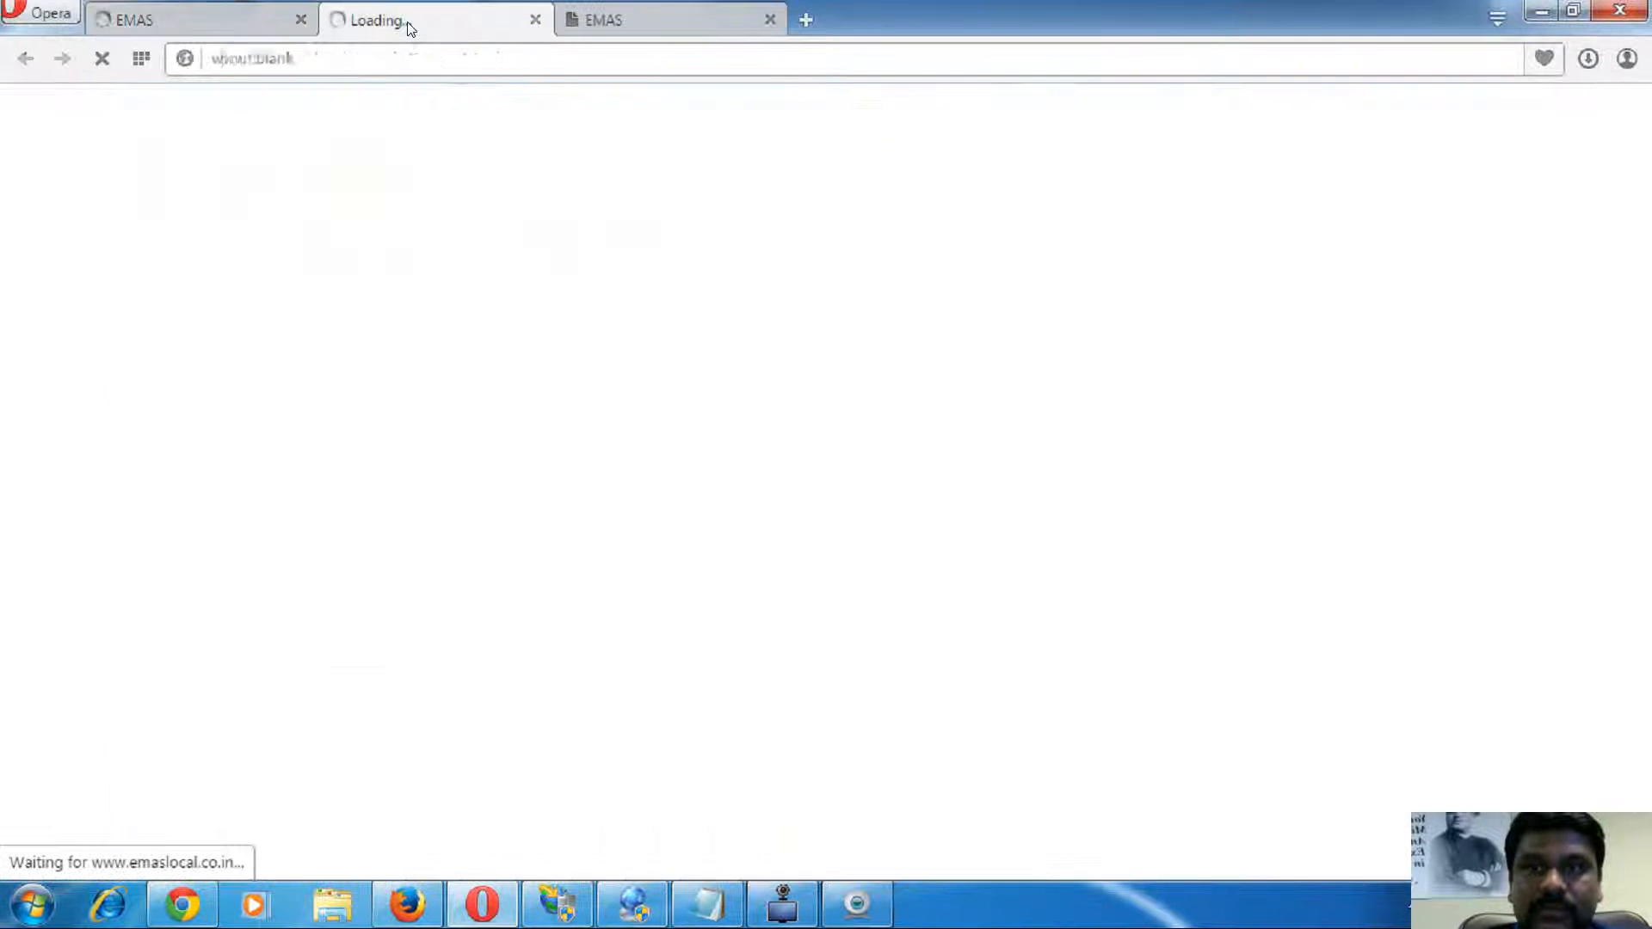
{"action": "left_click", "coordinate": [225, 22]}
{"action": "left_click", "coordinate": [383, 25]}
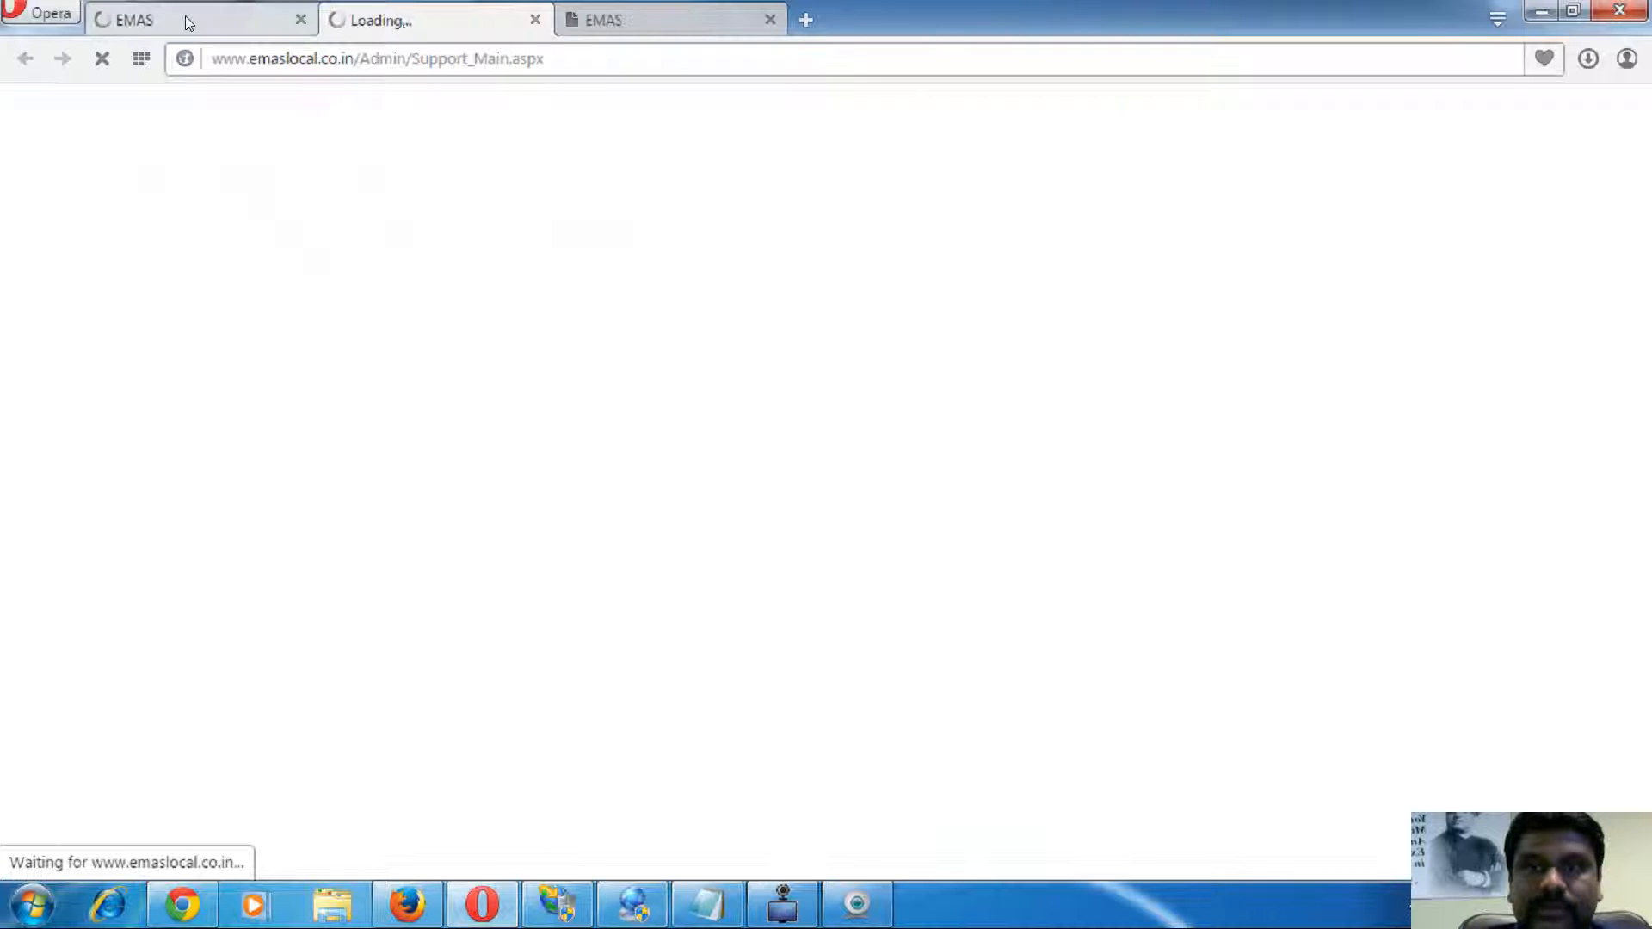
{"action": "left_click", "coordinate": [184, 18]}
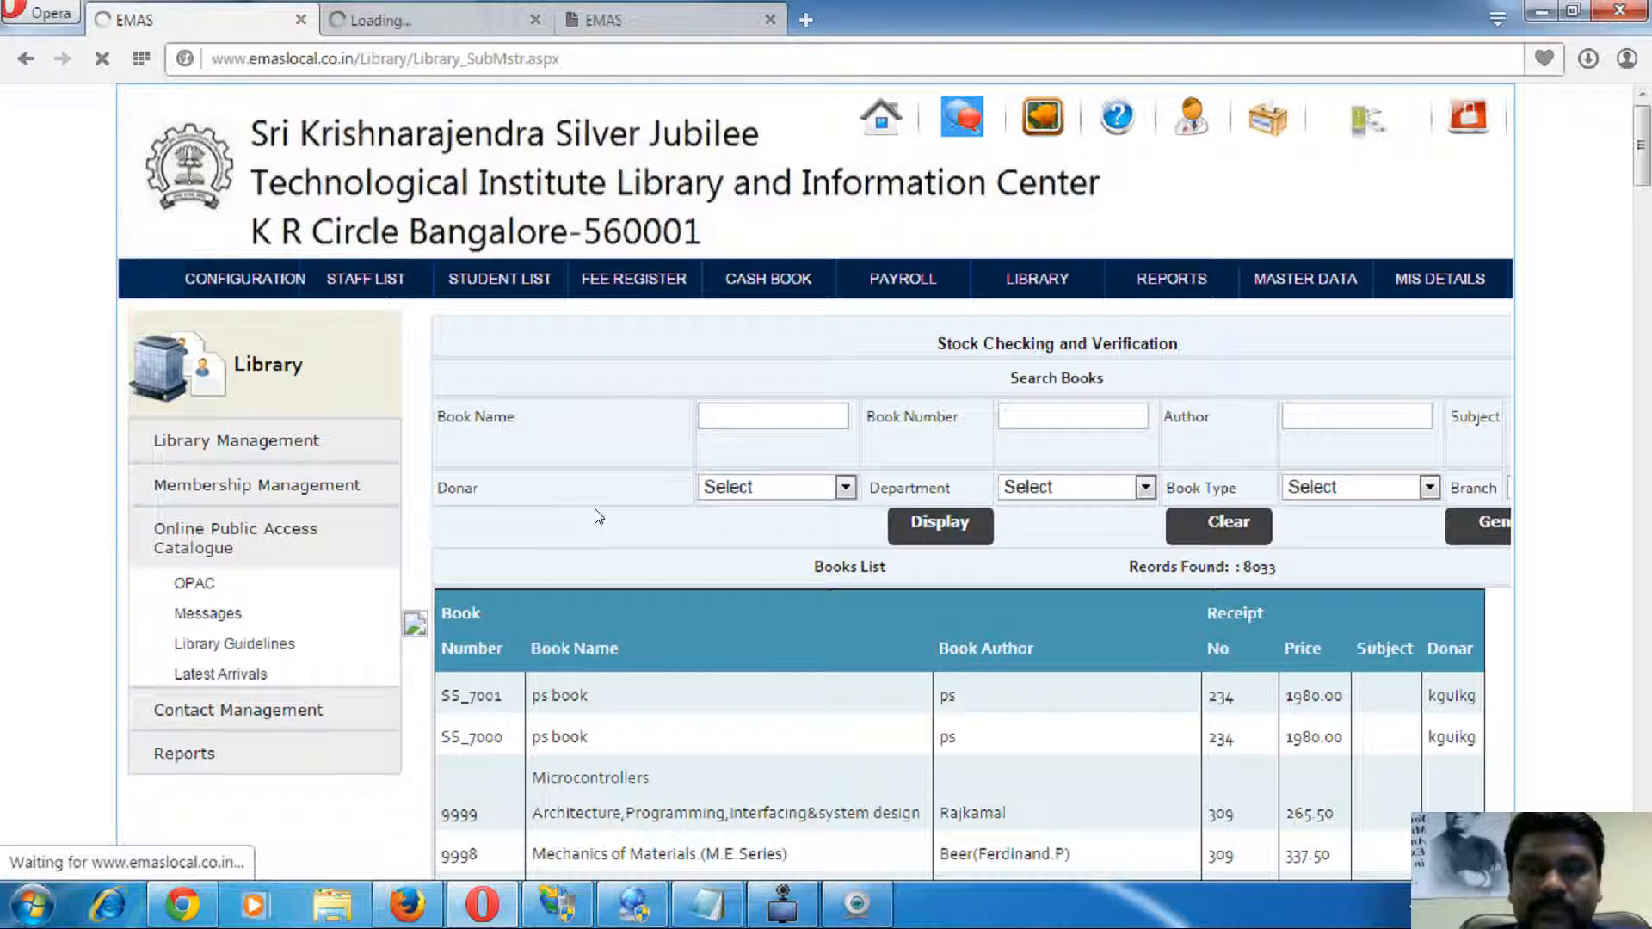
{"action": "scroll", "coordinate": [579, 565], "scroll_direction": "down", "scroll_amount": 4}
{"action": "scroll", "coordinate": [579, 565], "scroll_direction": "up", "scroll_amount": 4}
{"action": "left_click", "coordinate": [427, 26]}
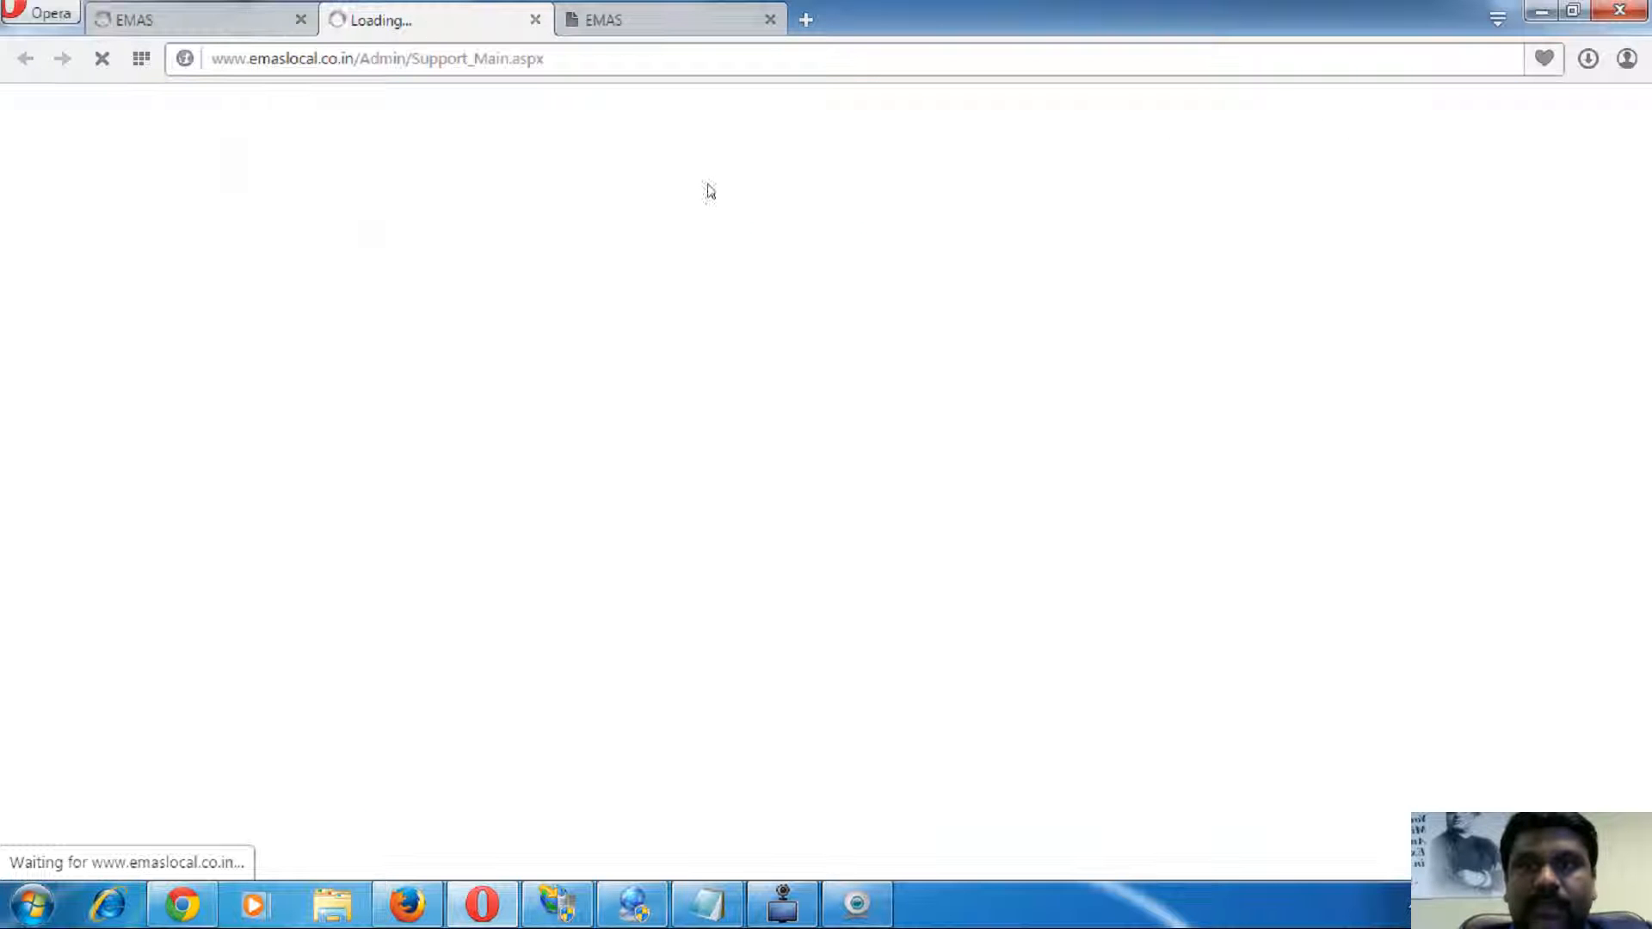
{"action": "left_click", "coordinate": [215, 16]}
{"action": "left_click", "coordinate": [415, 26]}
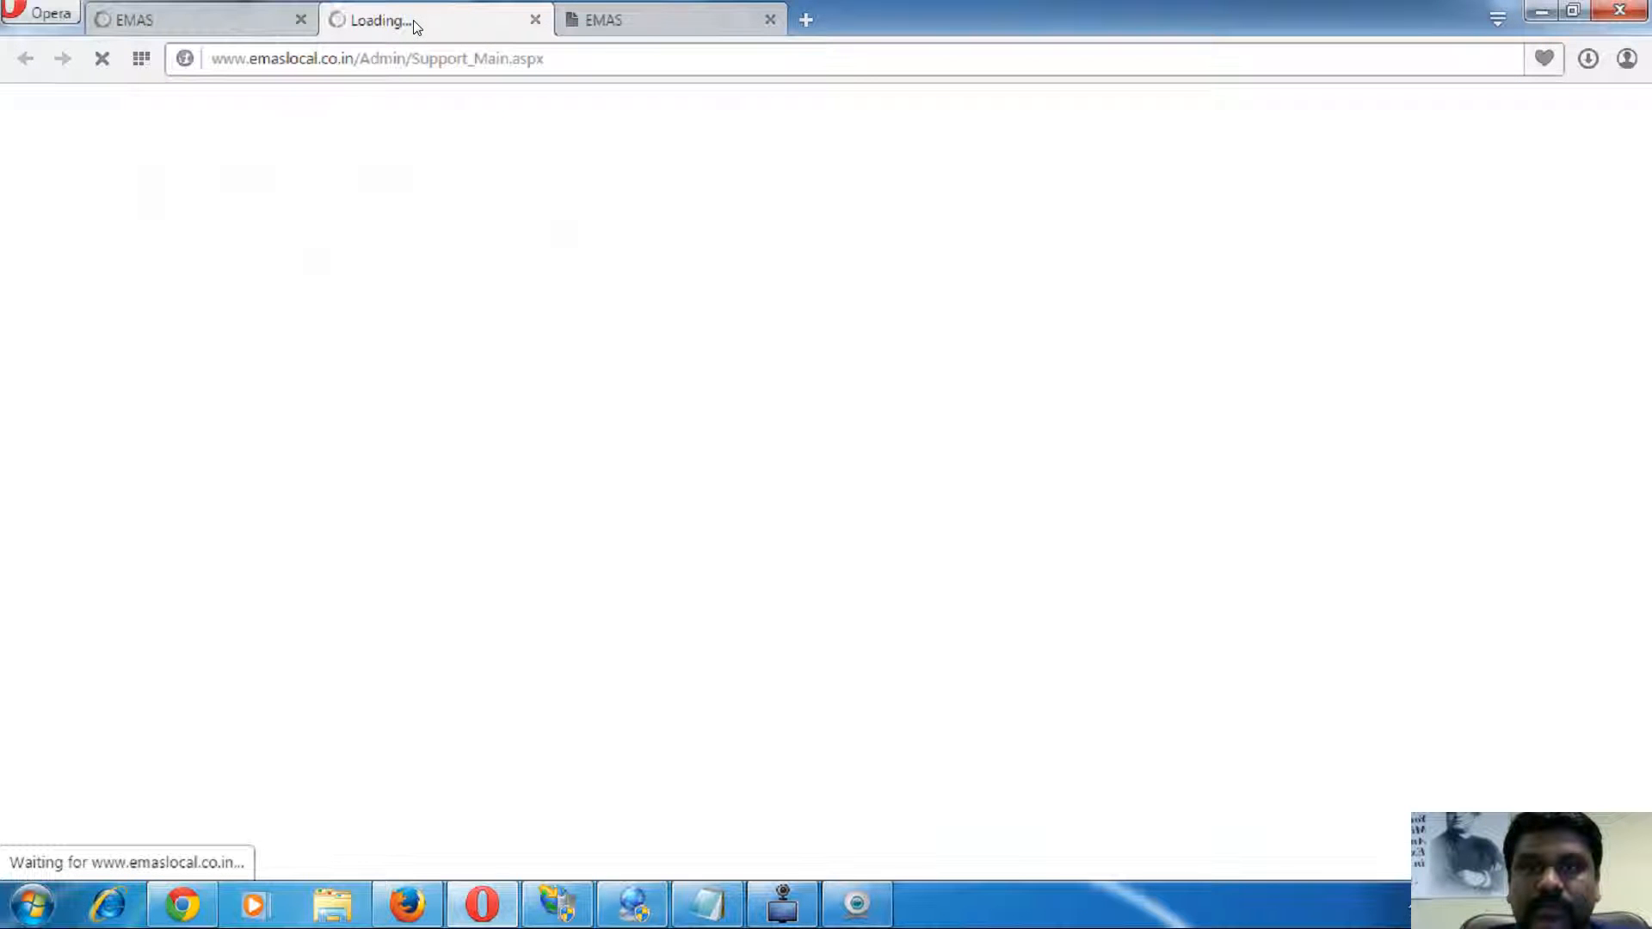
- Minimize and restore the browser window, returning to the stock checking tab
{"action": "left_click", "coordinate": [491, 917]}
{"action": "left_click", "coordinate": [491, 919]}
{"action": "left_click", "coordinate": [492, 920]}
{"action": "left_click", "coordinate": [491, 919]}
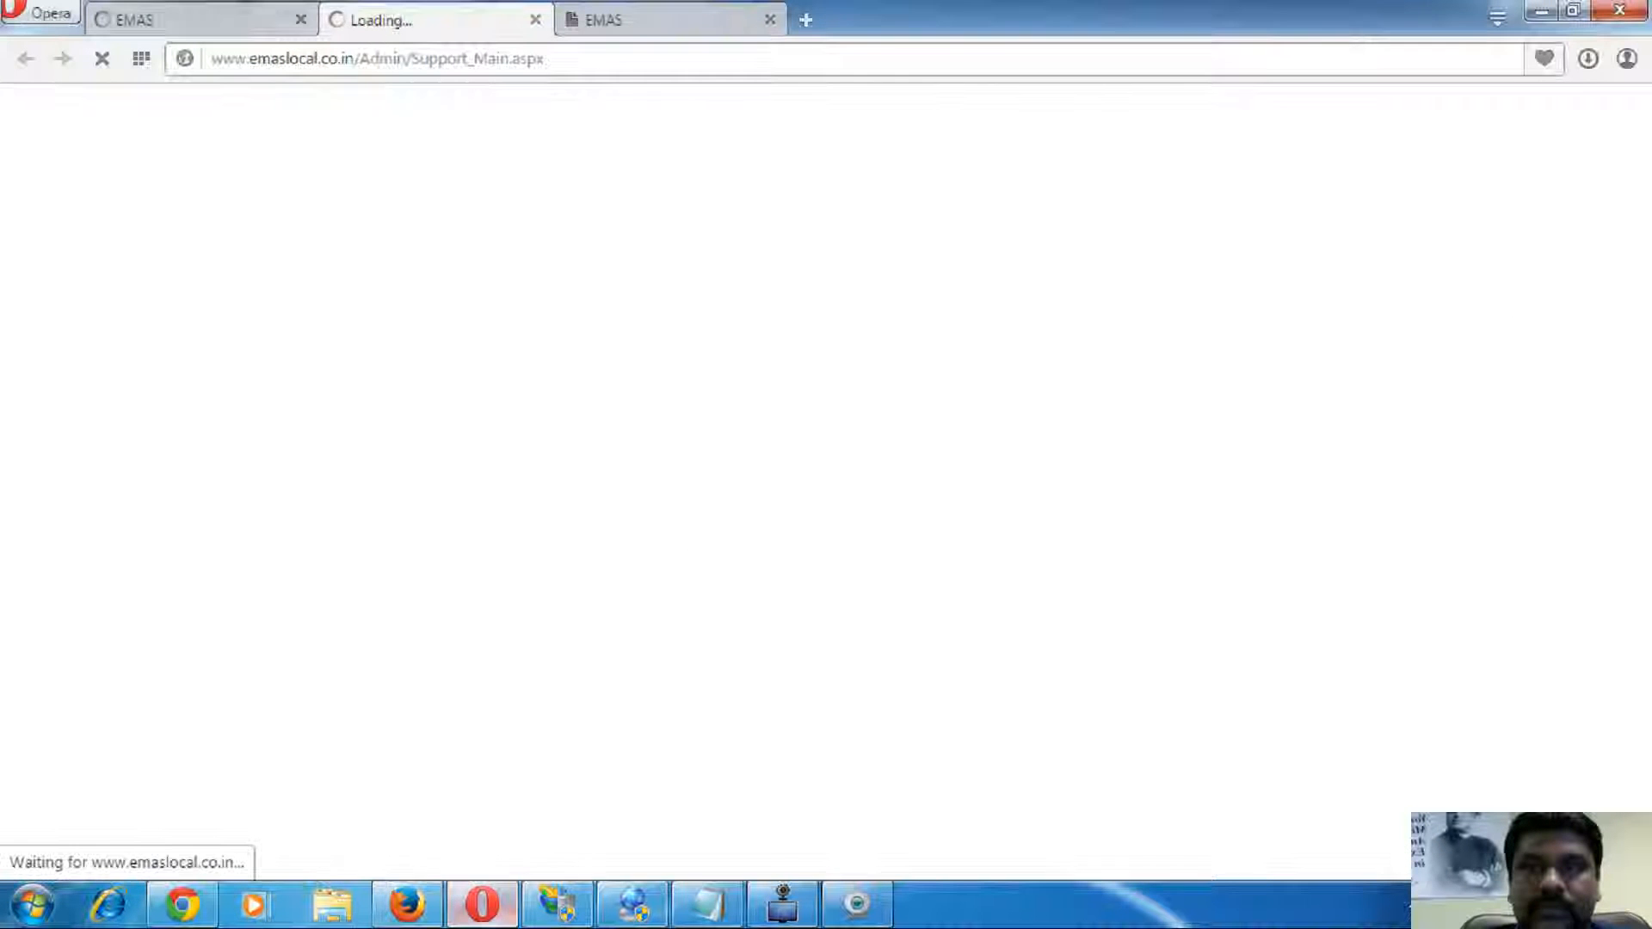
{"action": "left_click", "coordinate": [153, 12]}
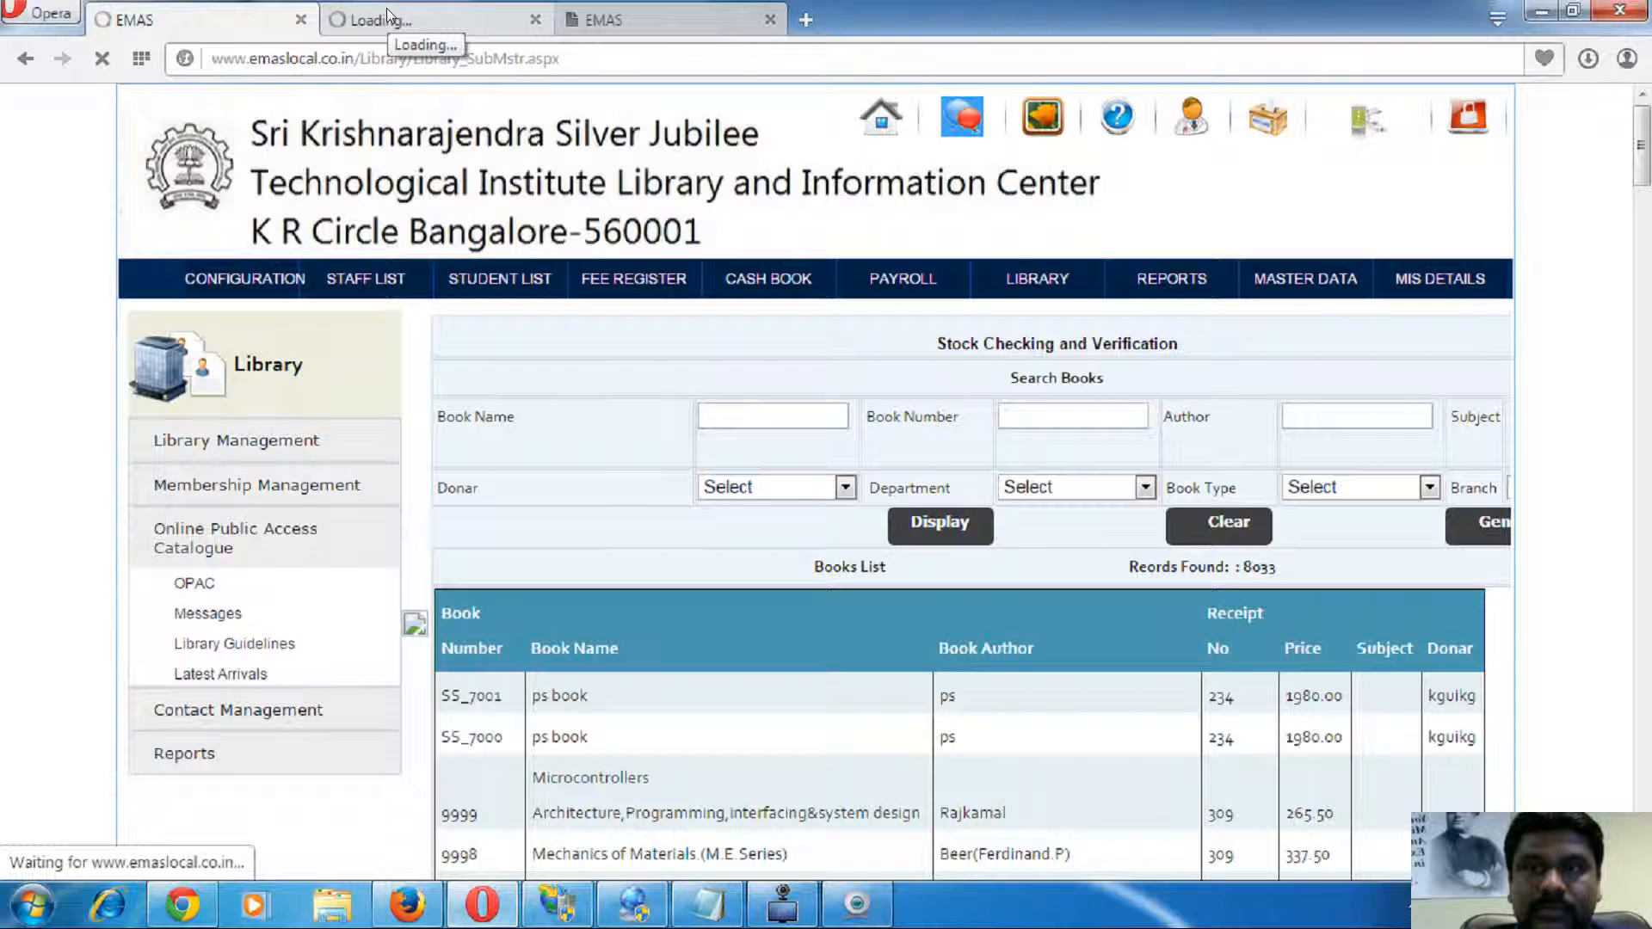
- Stop the stalled Support_Main.aspx page loading and bring up ScreenFaceCam to end recording
{"action": "left_click", "coordinate": [417, 22]}
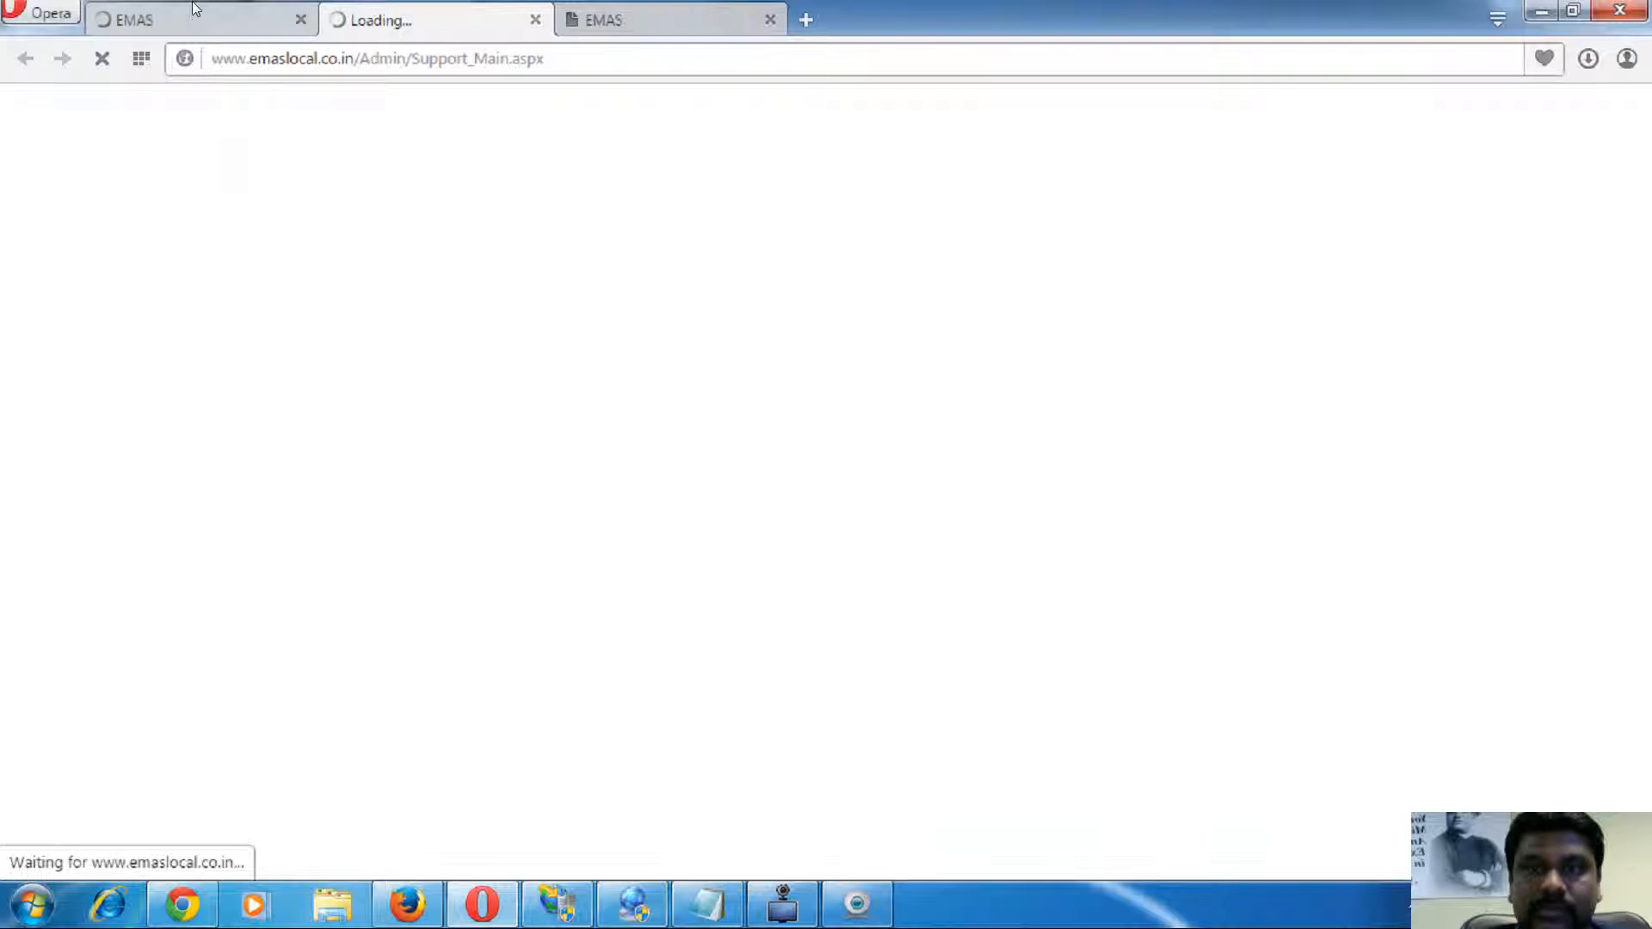
{"action": "left_click", "coordinate": [204, 13]}
{"action": "left_click", "coordinate": [432, 6]}
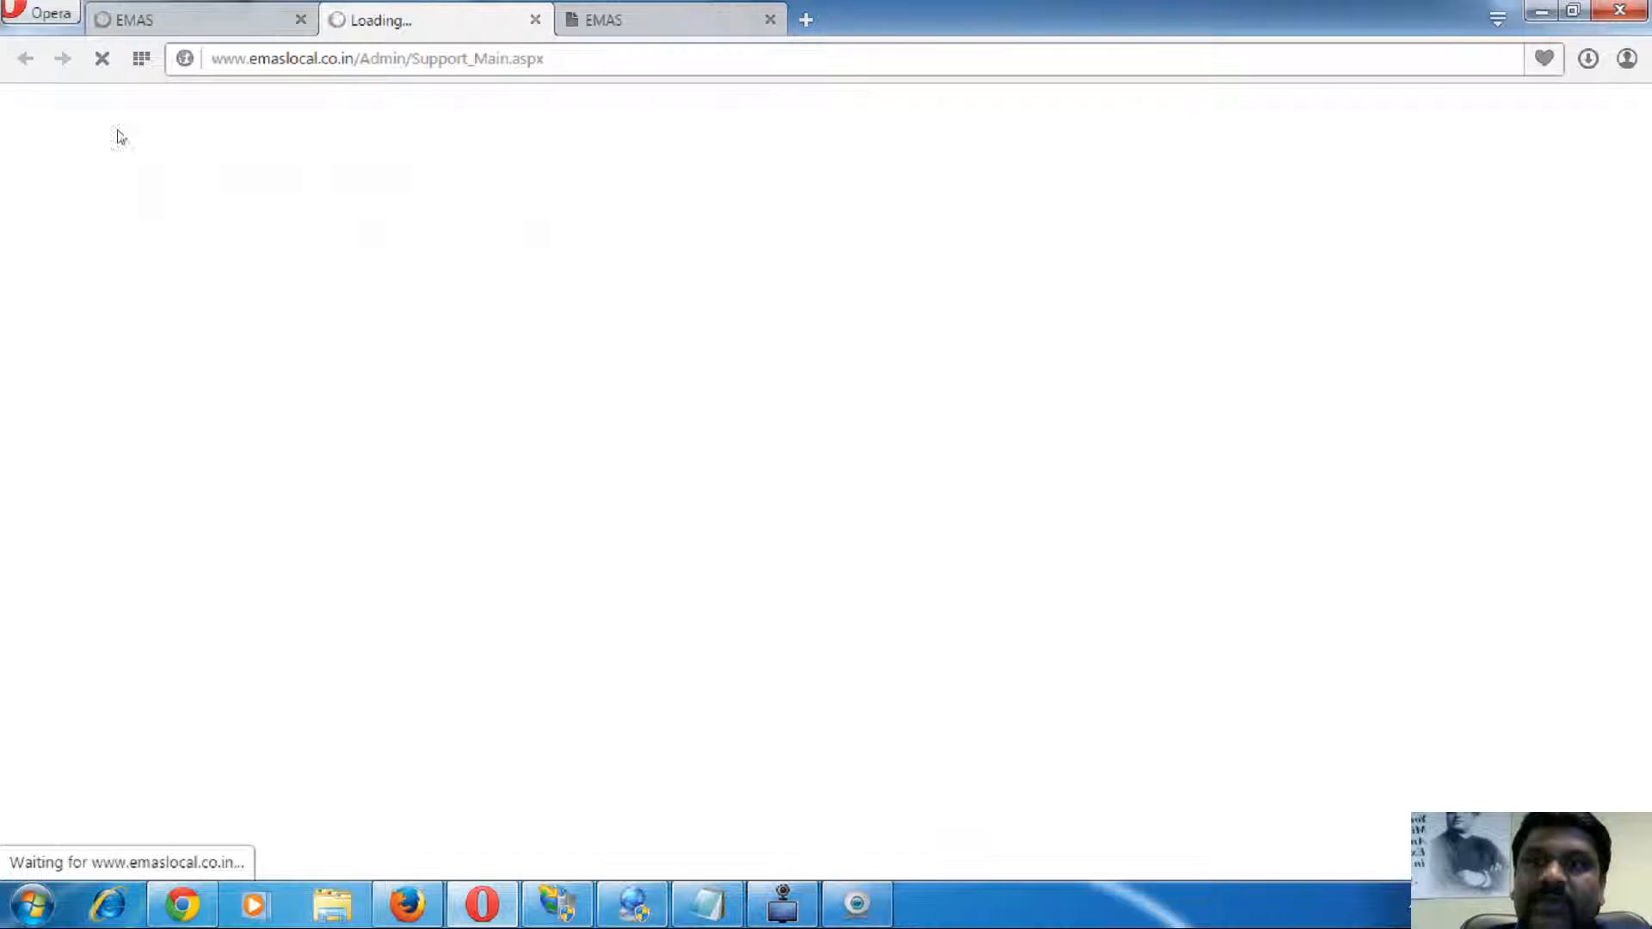
{"action": "left_click", "coordinate": [104, 60]}
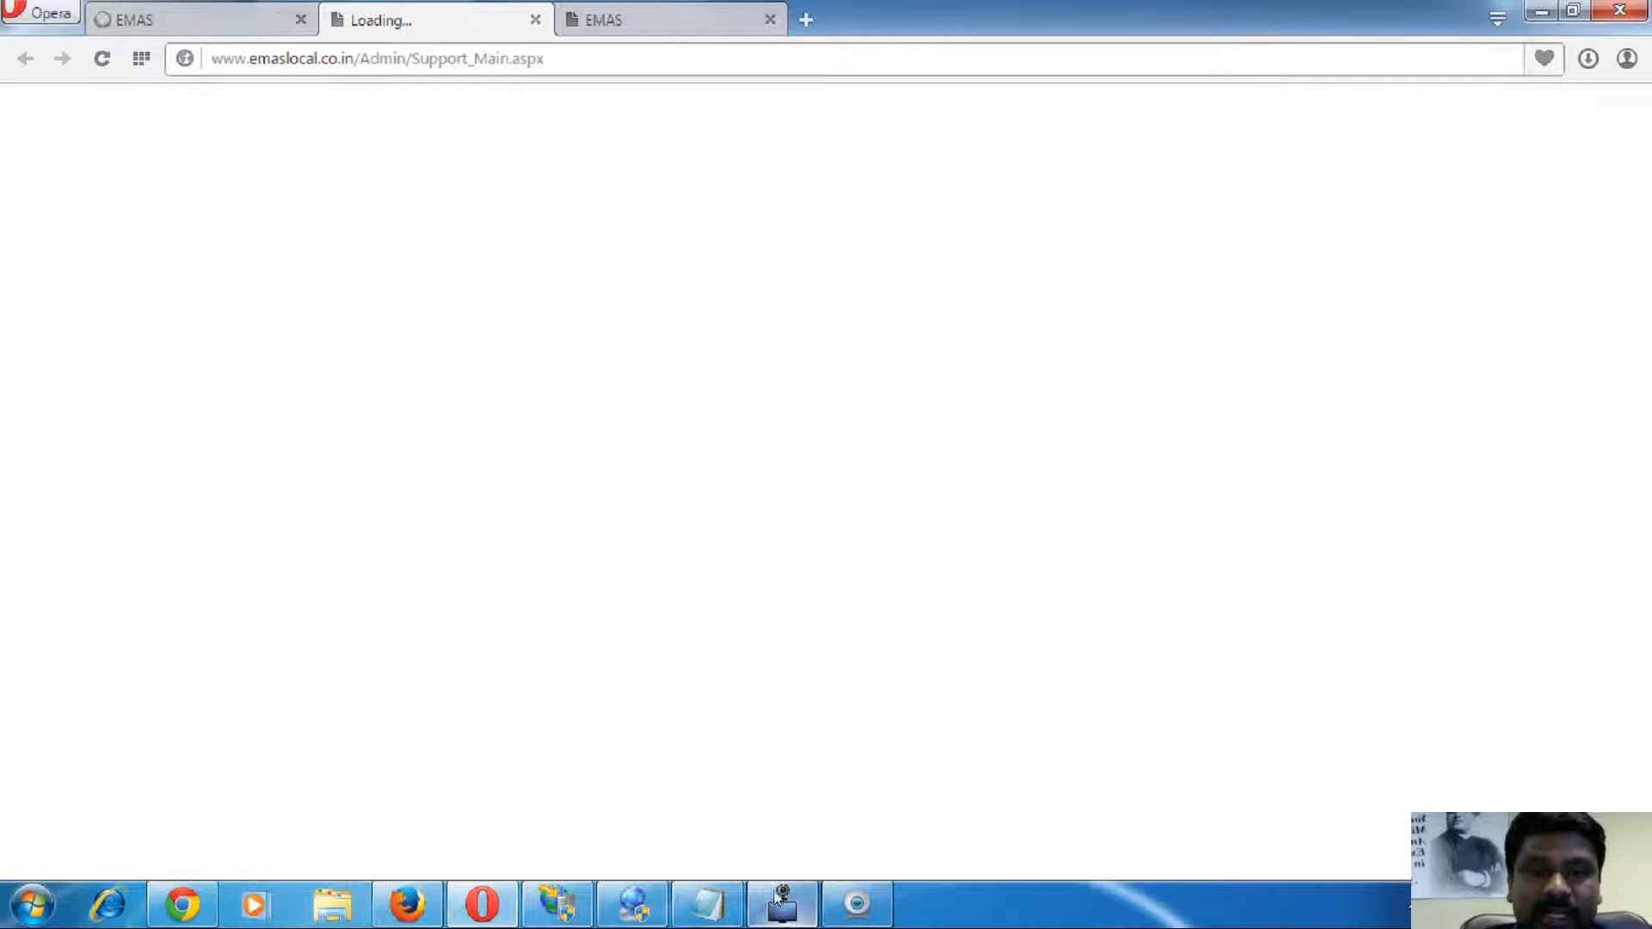
{"action": "left_click", "coordinate": [794, 919]}
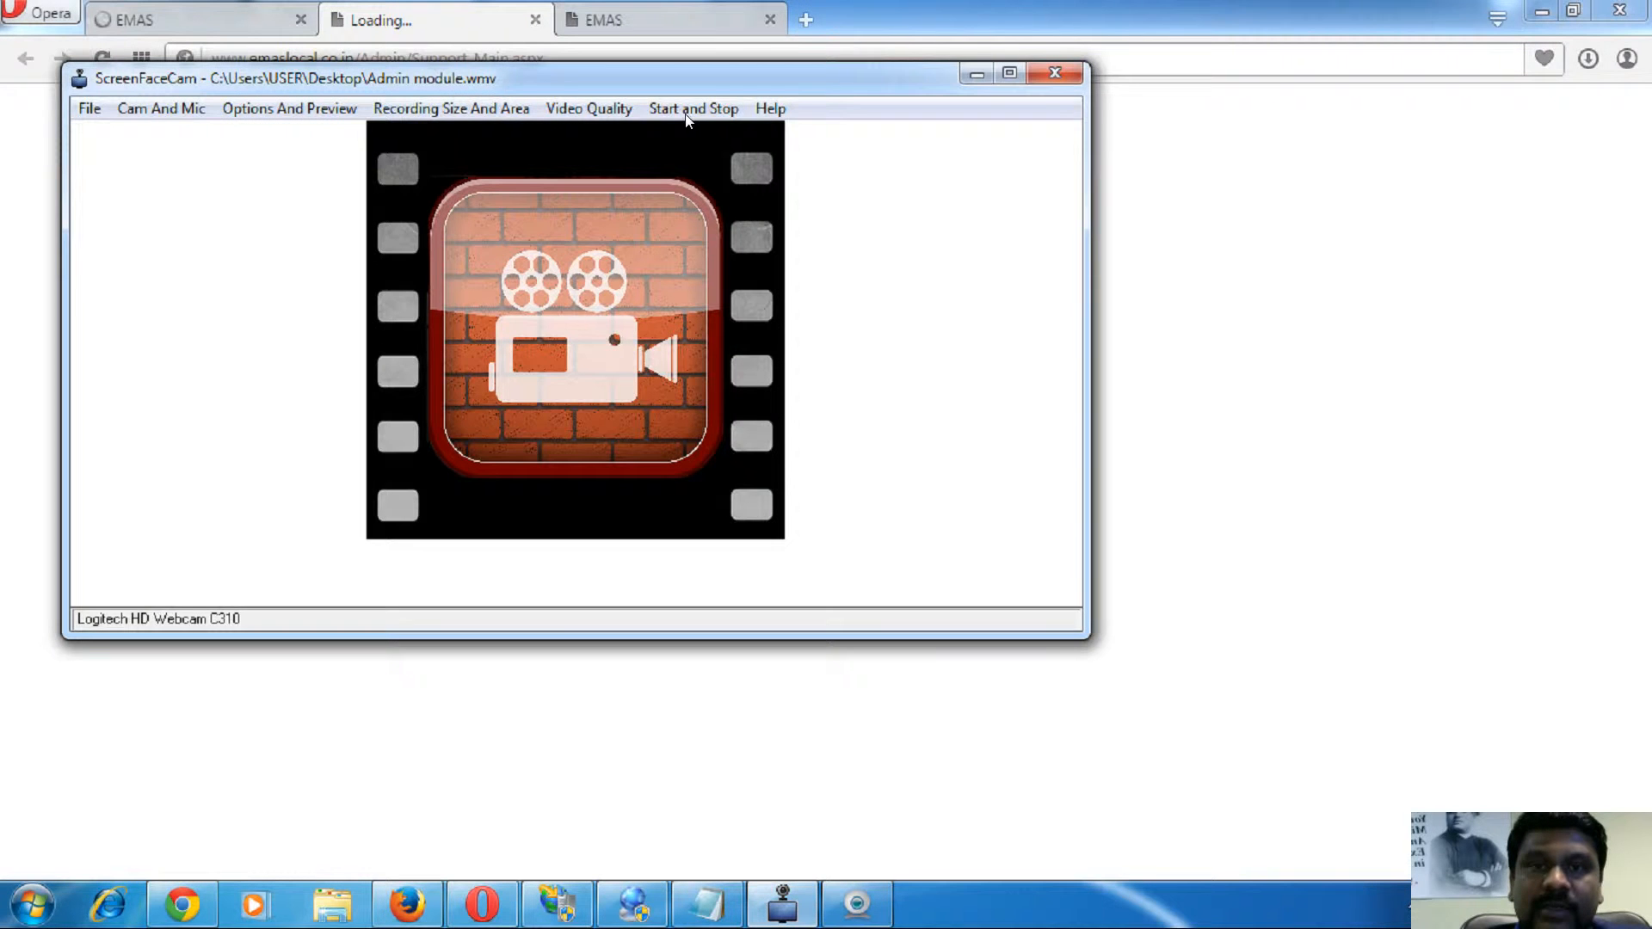